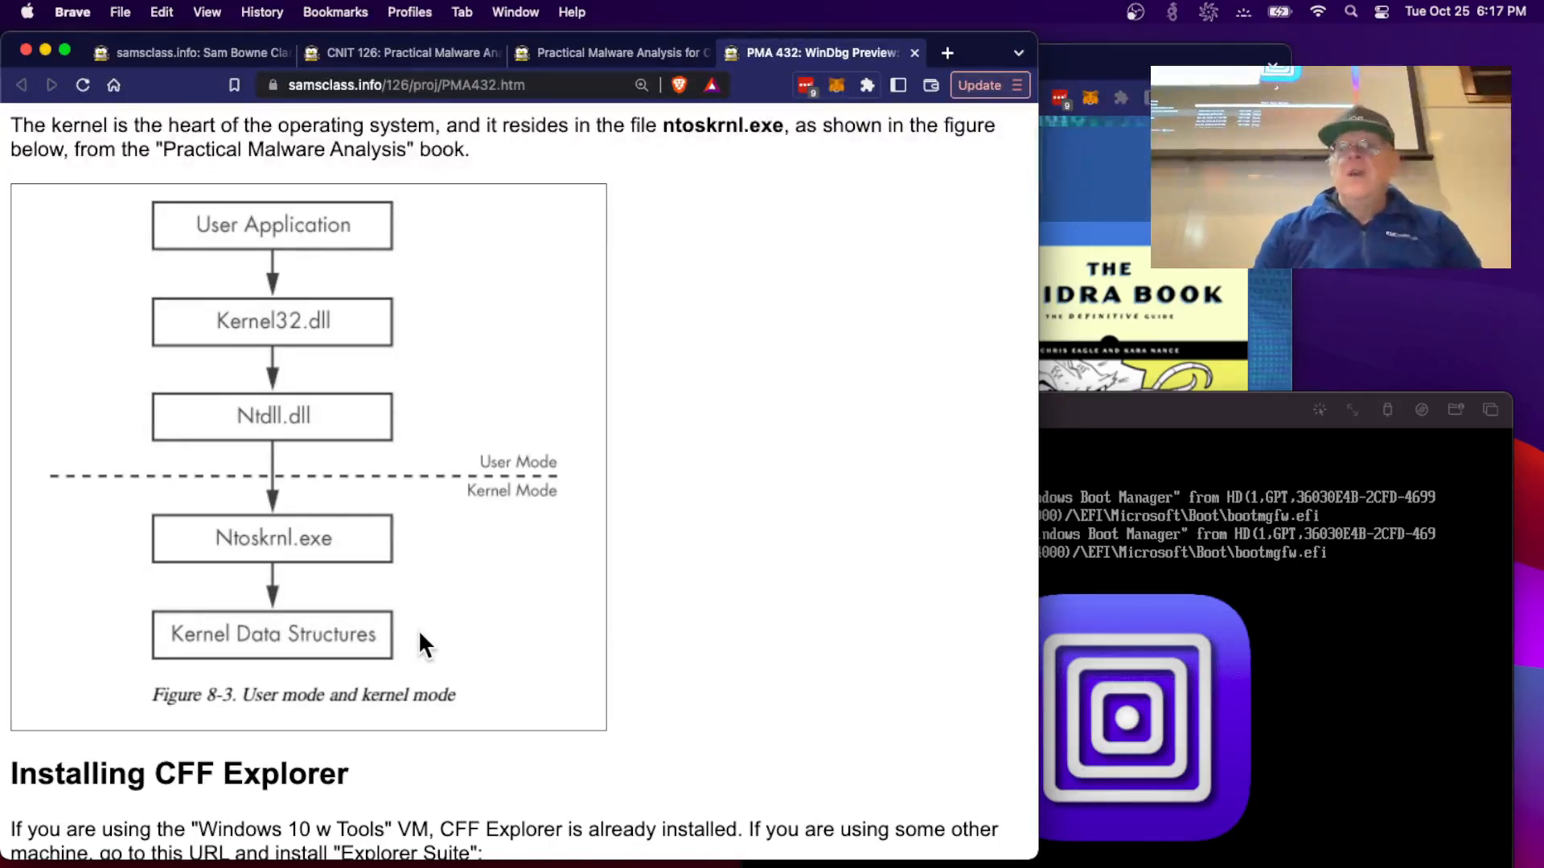
- Scroll the PMA 432 lab page down past the CFF Explorer exports screenshot
{"action": "scroll", "coordinate": [433, 650], "scroll_direction": "down", "scroll_amount": 5}
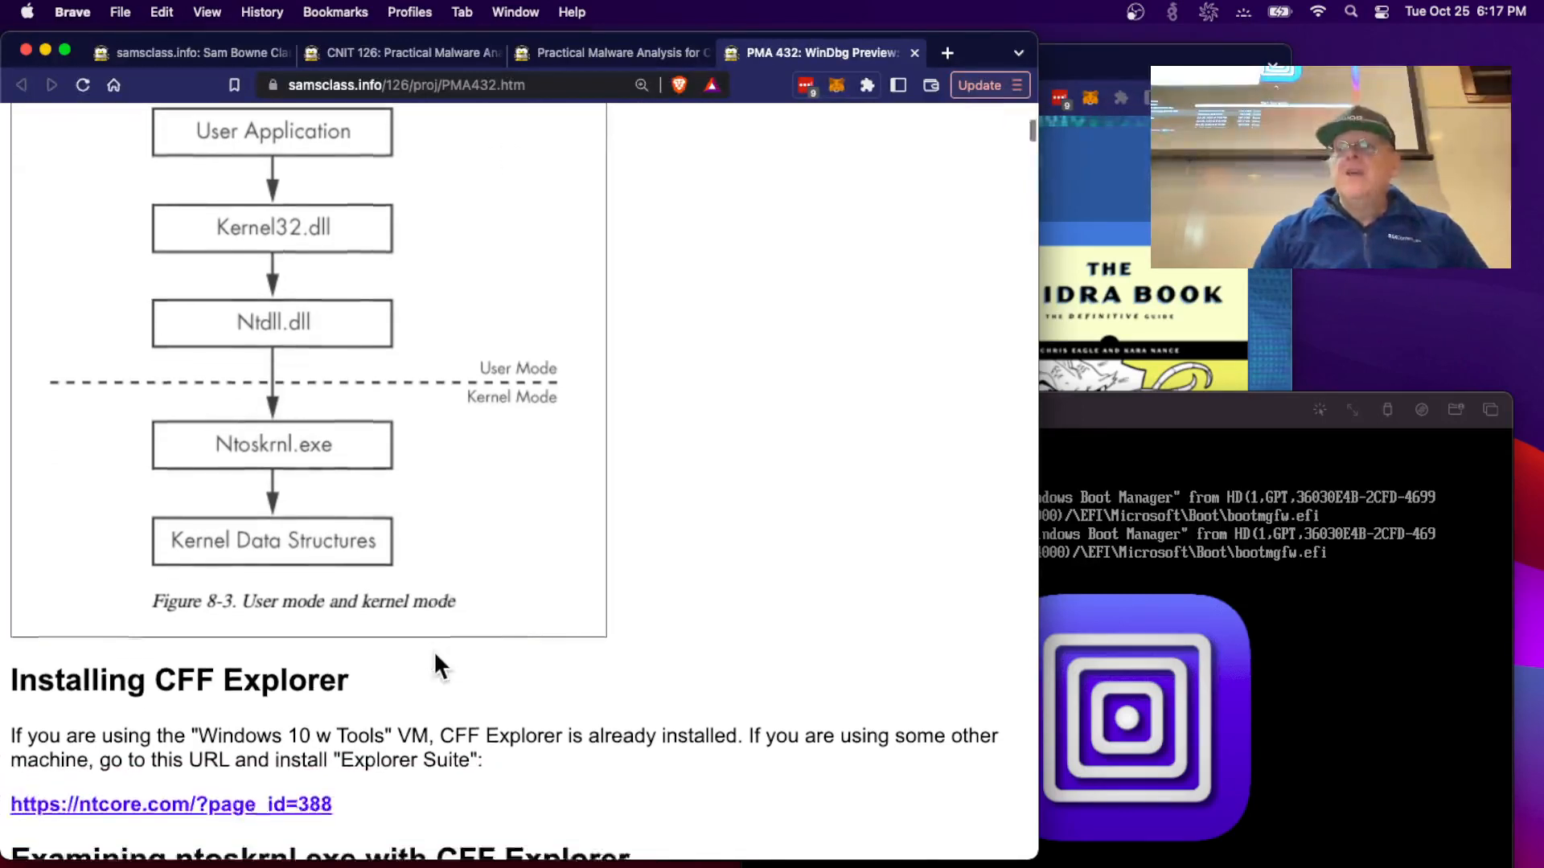
{"action": "scroll", "coordinate": [433, 650], "scroll_direction": "down", "scroll_amount": 3}
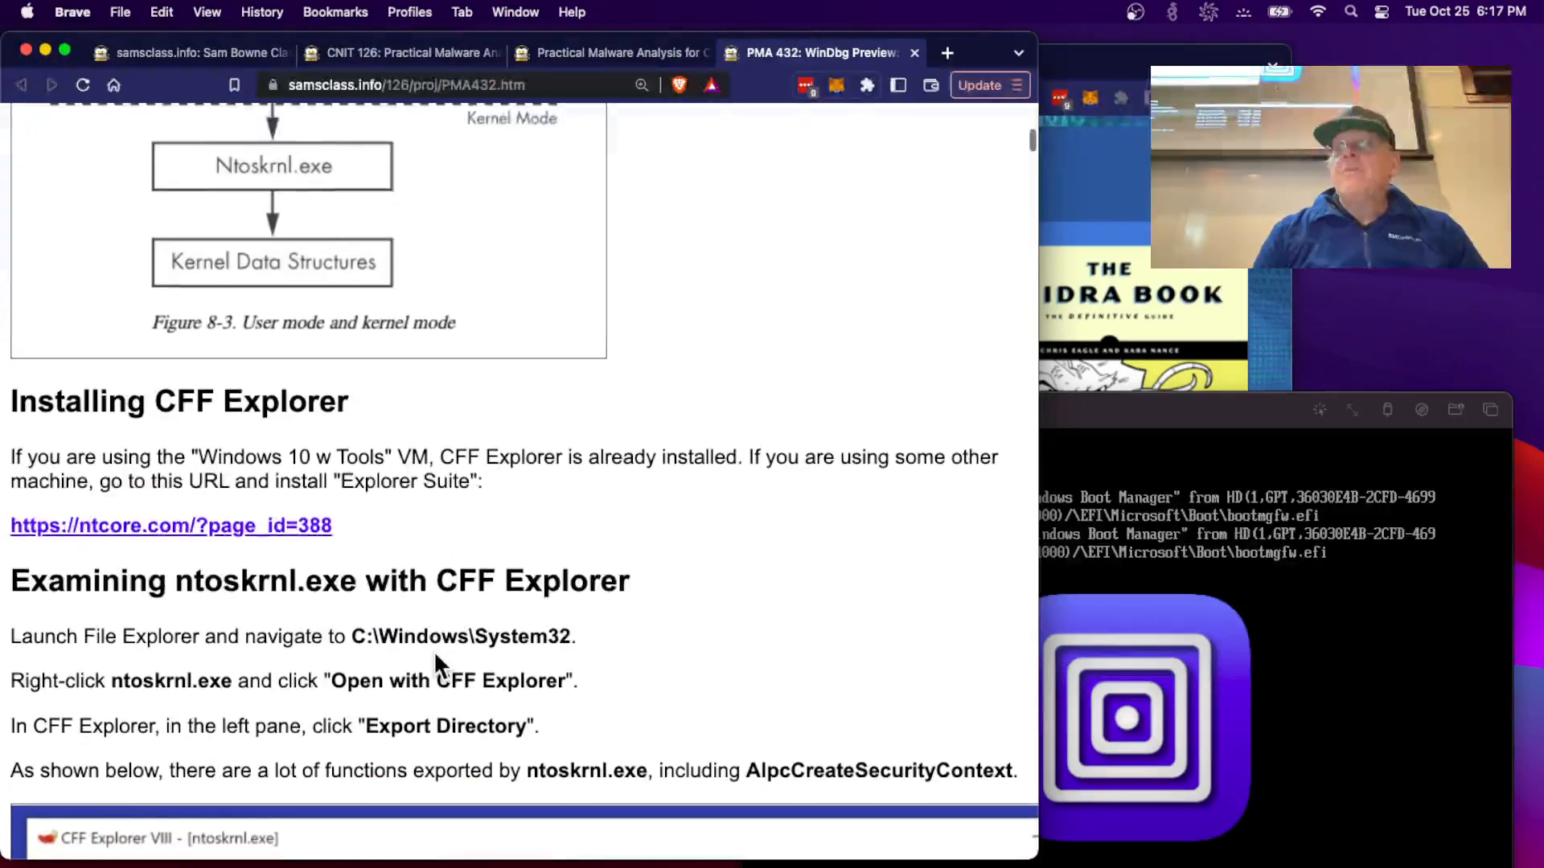
{"action": "scroll", "coordinate": [433, 649], "scroll_direction": "down", "scroll_amount": 7}
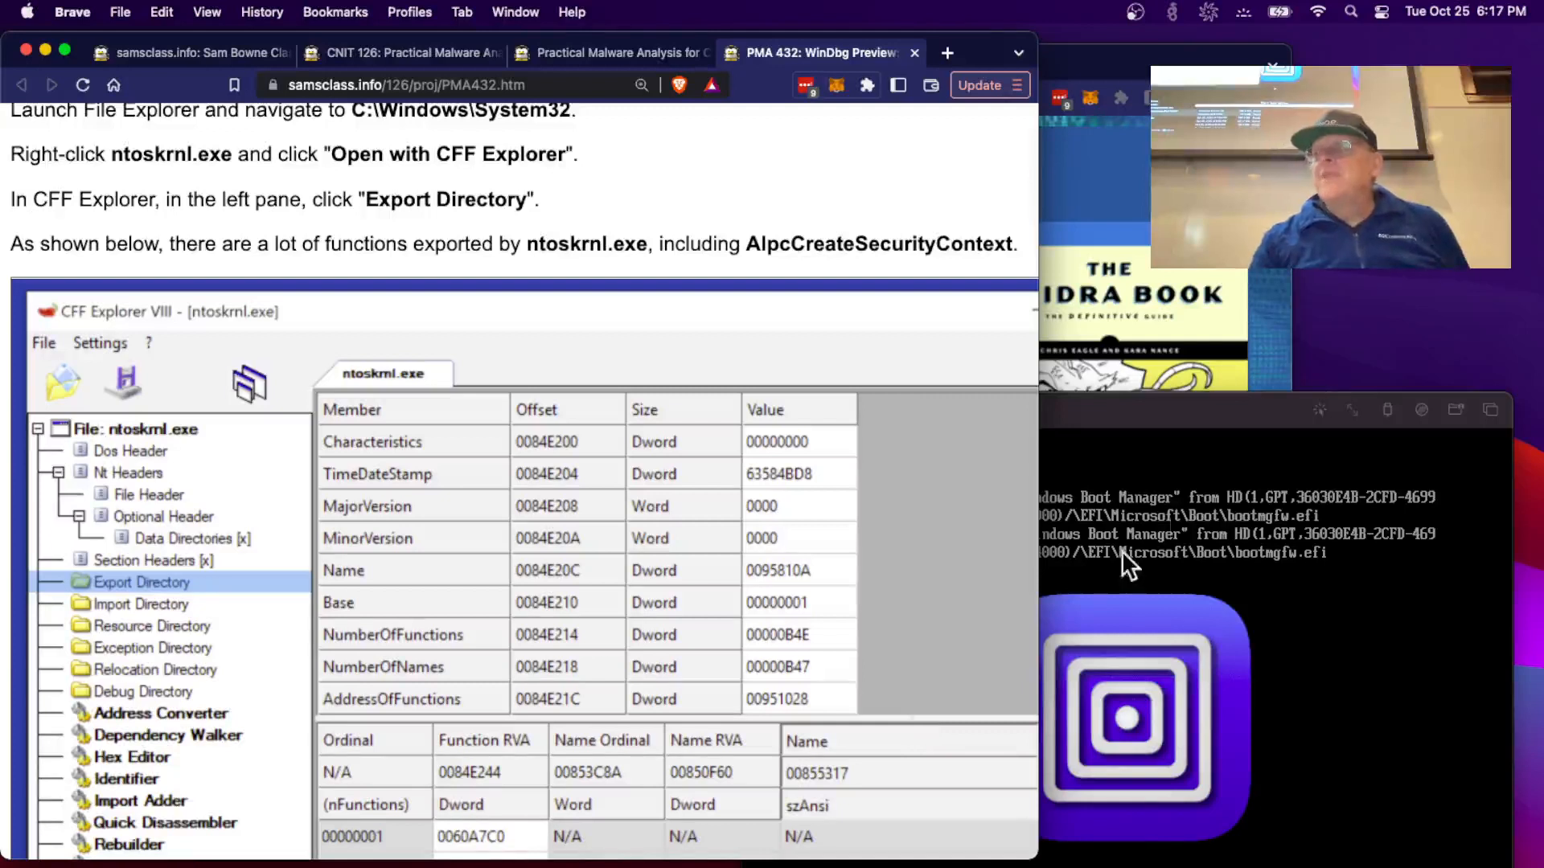
{"action": "left_click_drag", "start_coordinate": [1178, 422], "coordinate": [1177, 157]}
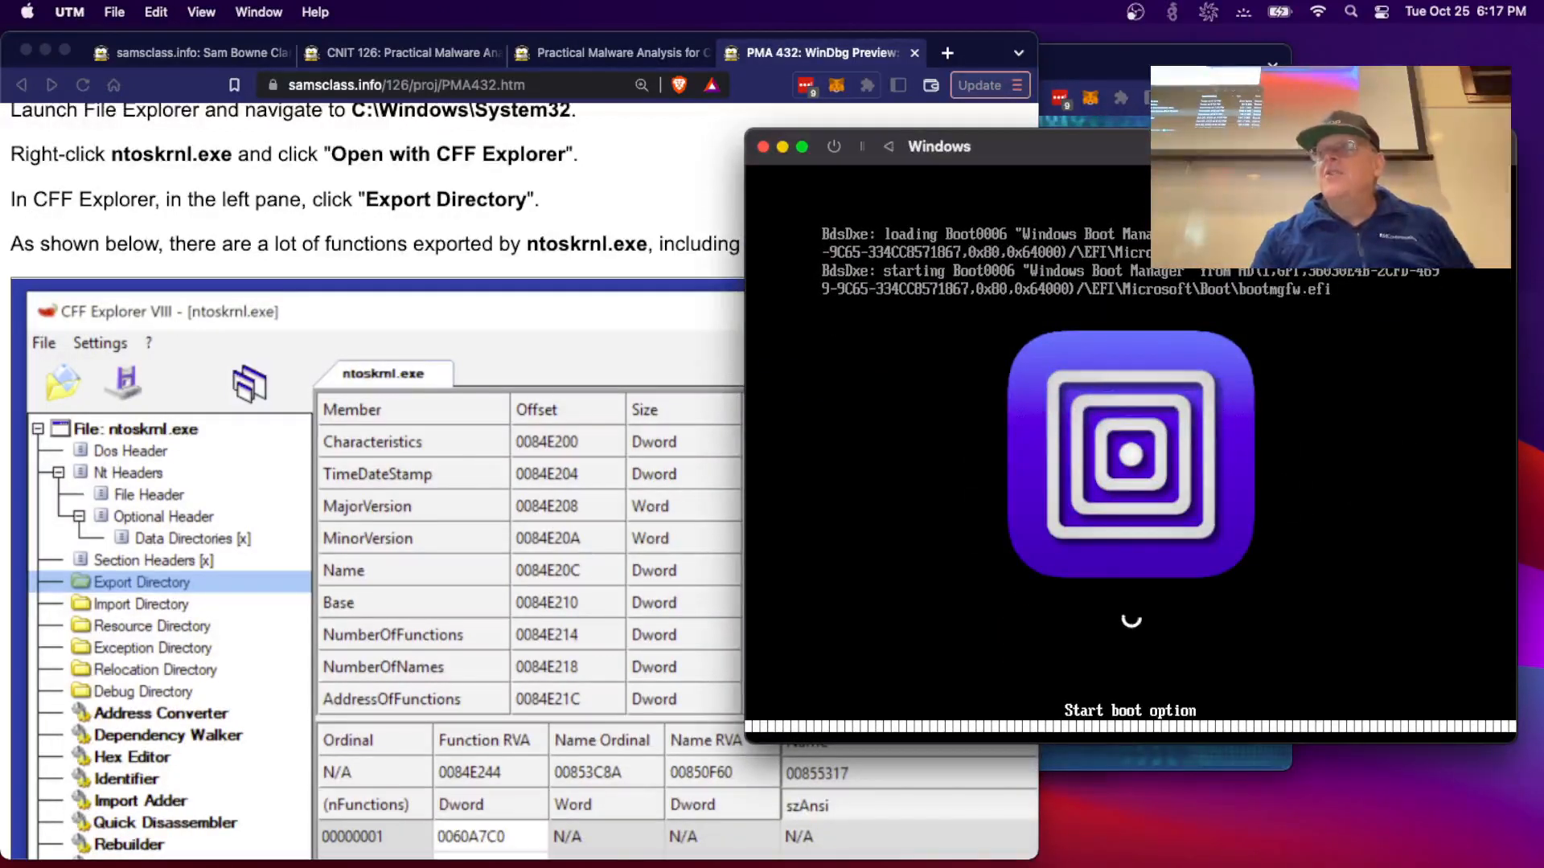
{"action": "left_click", "coordinate": [269, 227]}
{"action": "scroll", "coordinate": [273, 233], "scroll_direction": "down", "scroll_amount": 1}
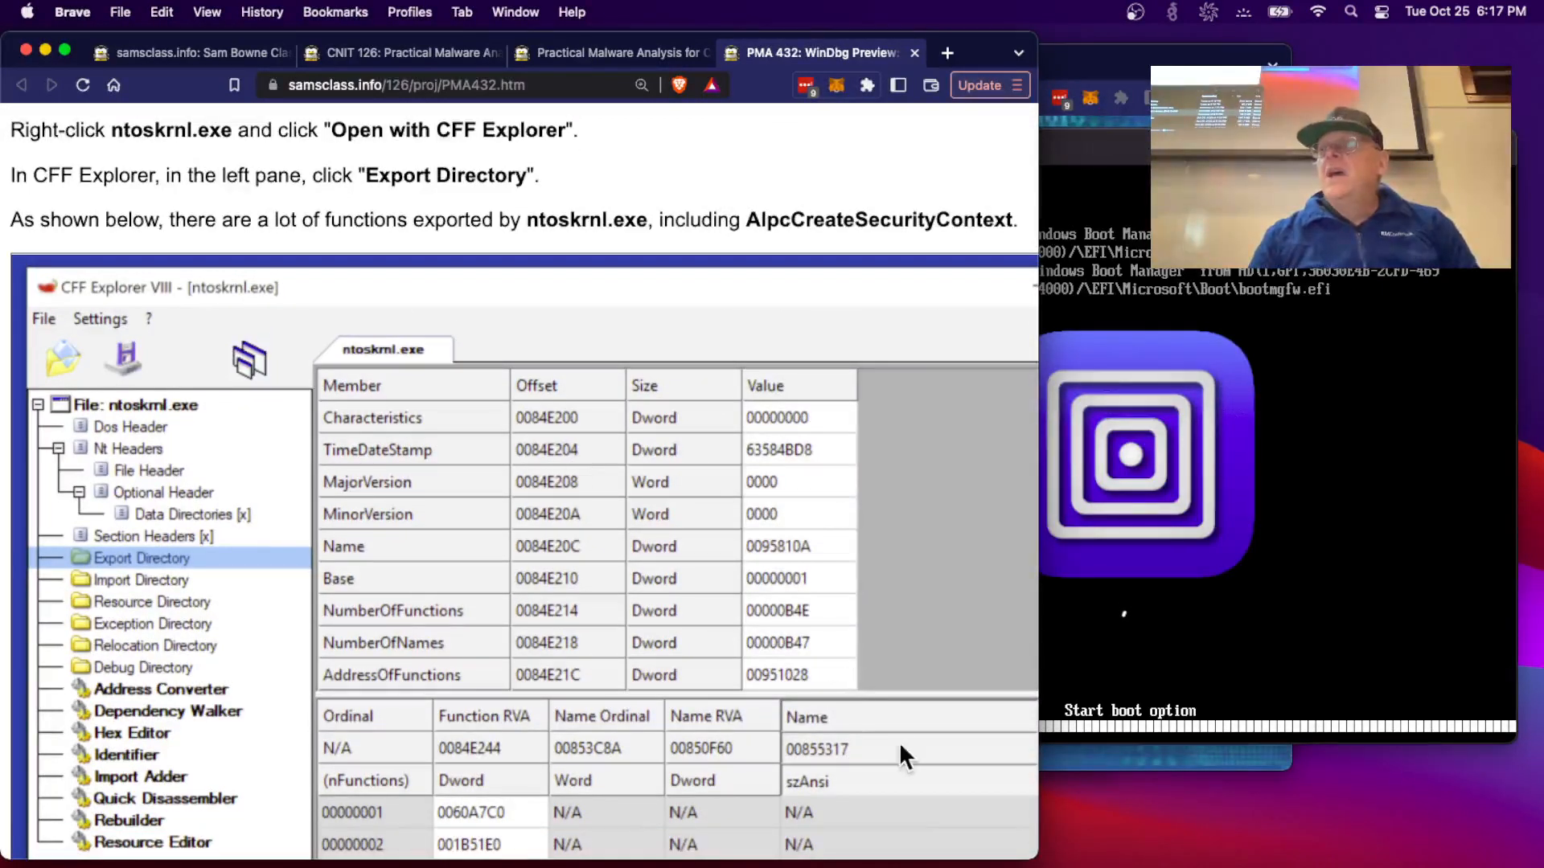
- Widen the Brave window and scroll to the Using BCDEdit for Local Debugging section
{"action": "left_click_drag", "start_coordinate": [1037, 857], "coordinate": [1343, 844]}
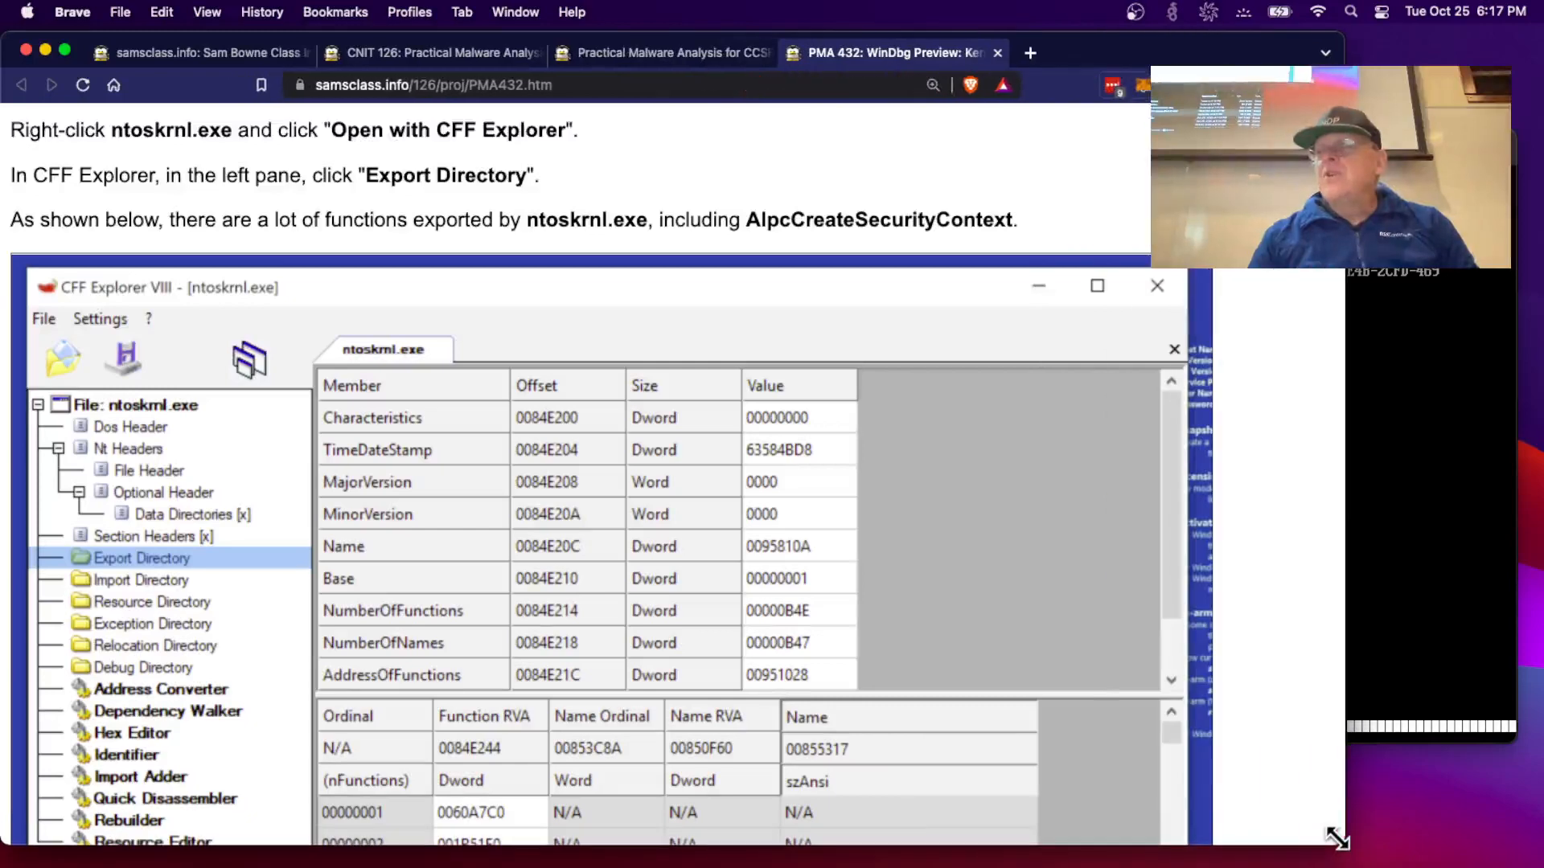
{"action": "scroll", "coordinate": [862, 640], "scroll_direction": "down", "scroll_amount": 6}
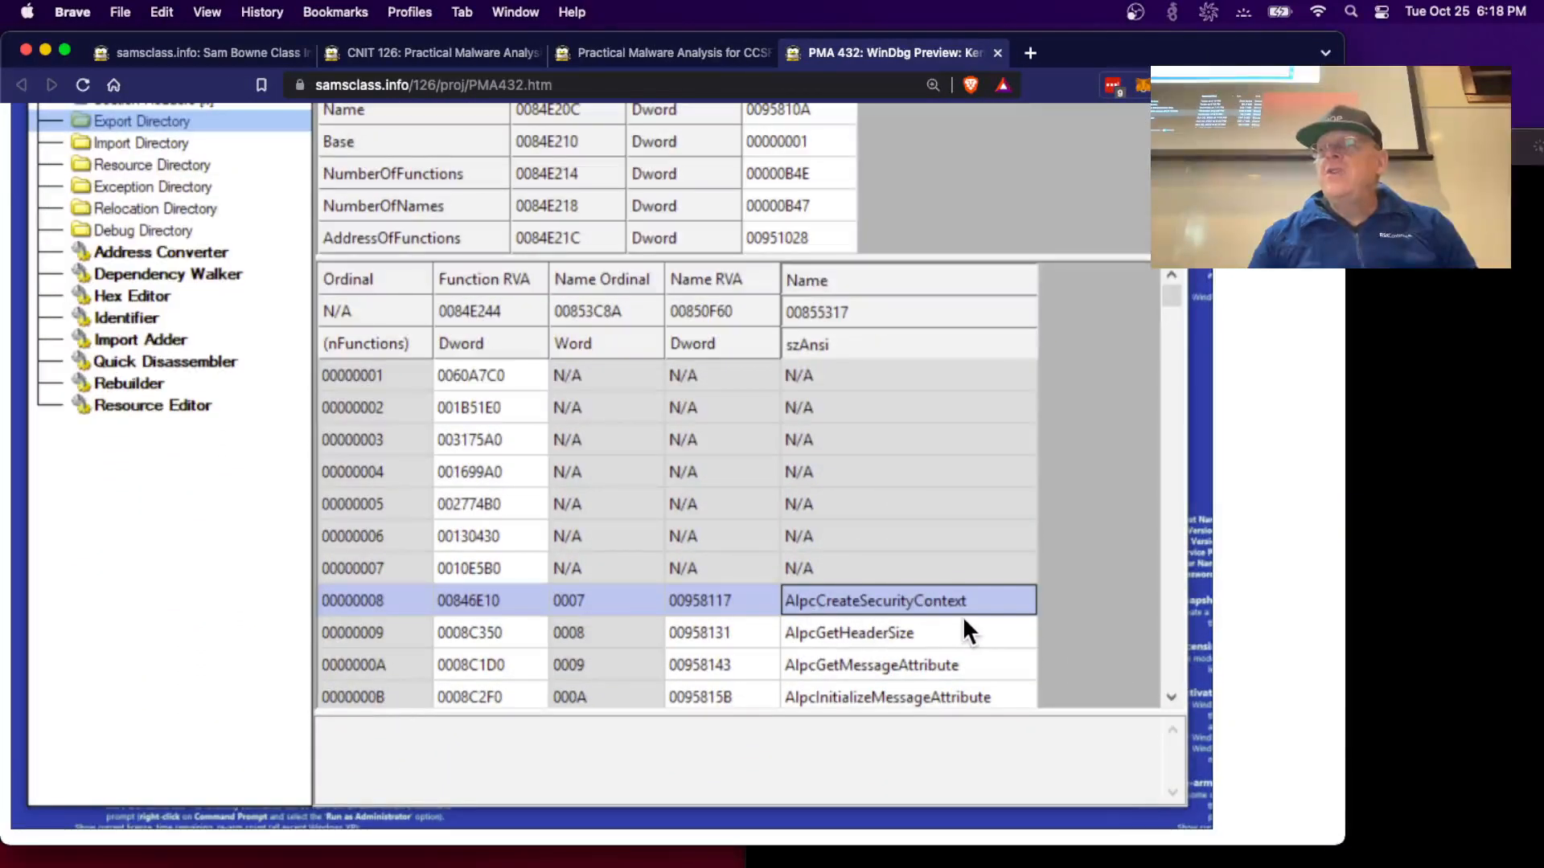
{"action": "scroll", "coordinate": [966, 619], "scroll_direction": "up", "scroll_amount": 3}
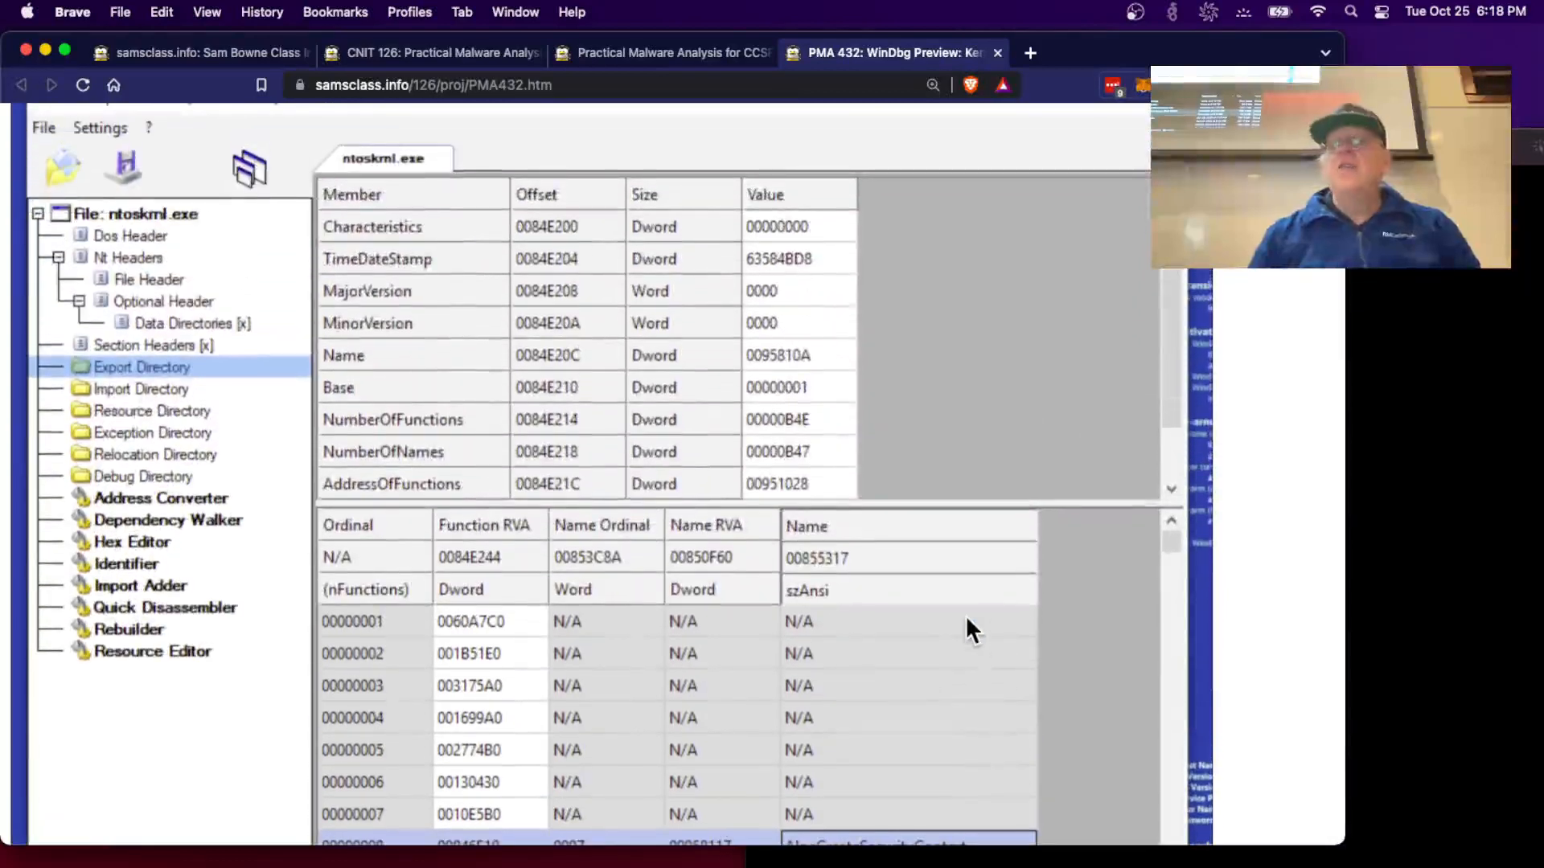
{"action": "scroll", "coordinate": [966, 615], "scroll_direction": "down", "scroll_amount": 6}
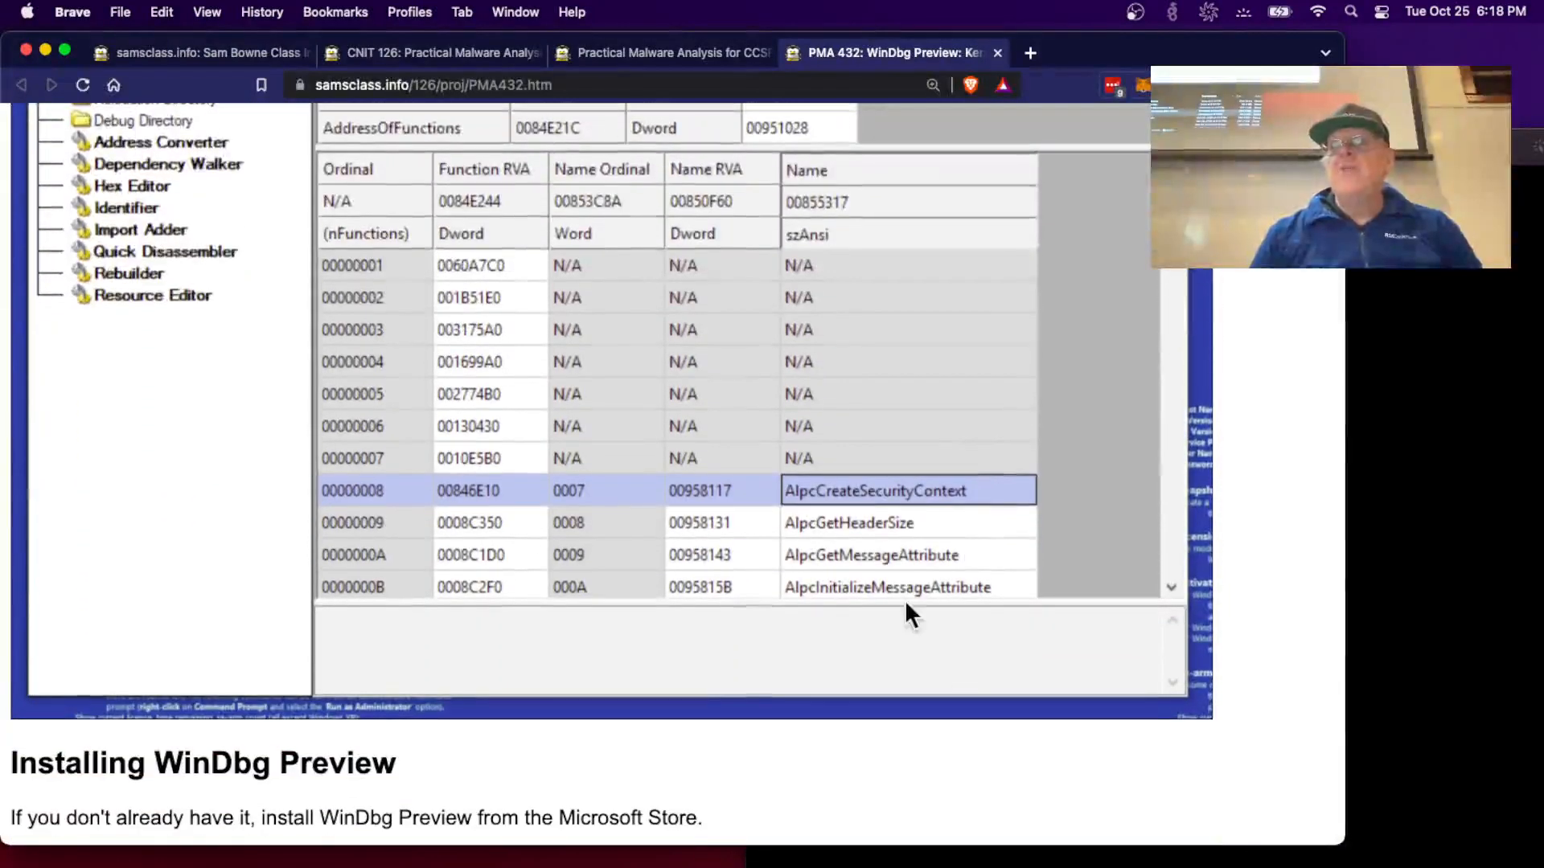
{"action": "scroll", "coordinate": [904, 611], "scroll_direction": "down", "scroll_amount": 3}
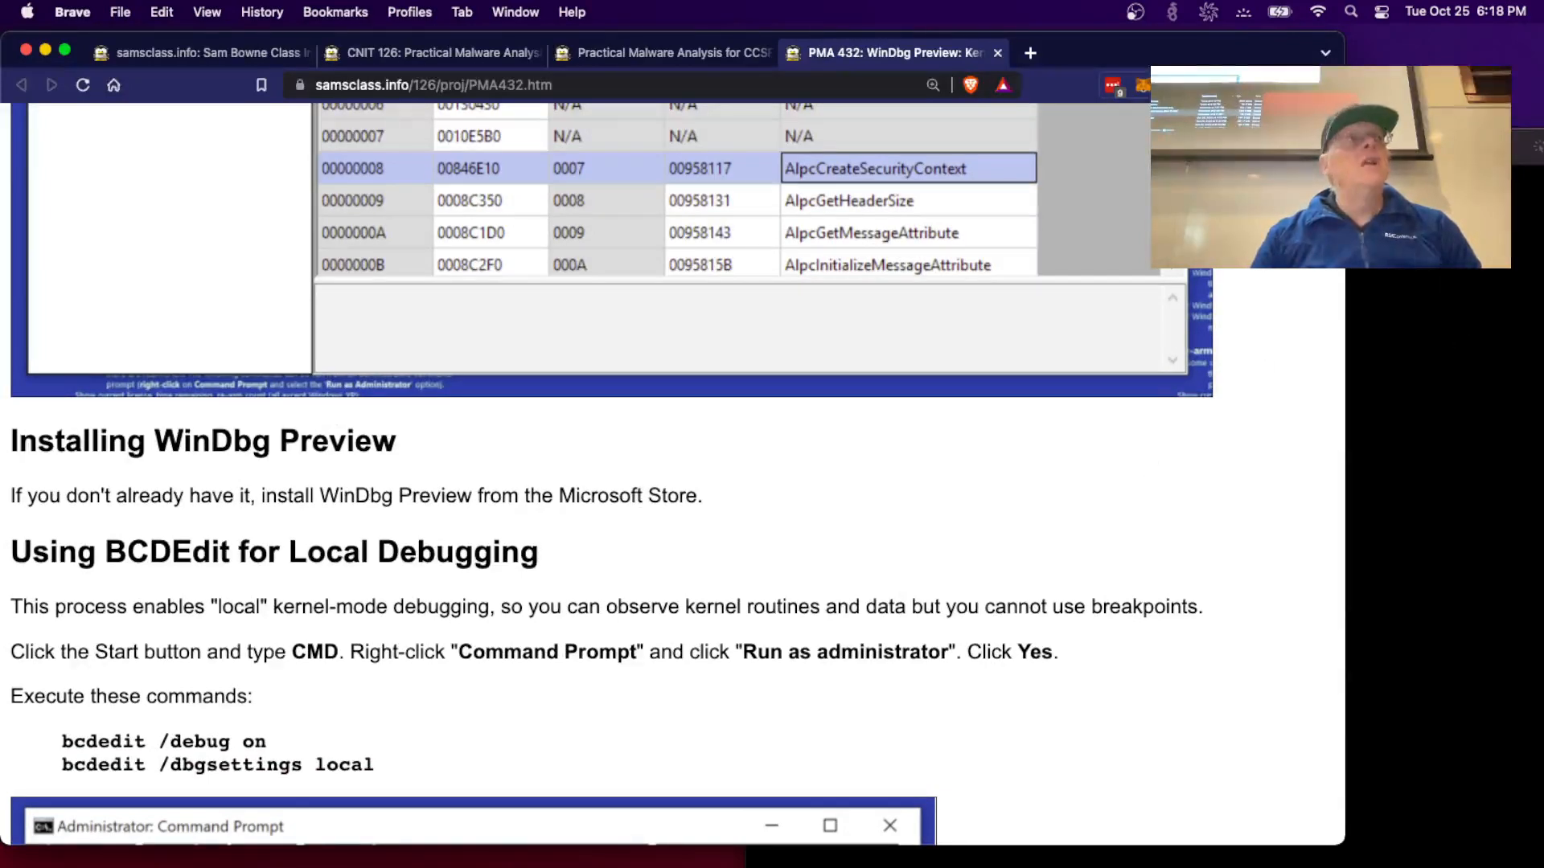
{"action": "left_click", "coordinate": [1436, 418]}
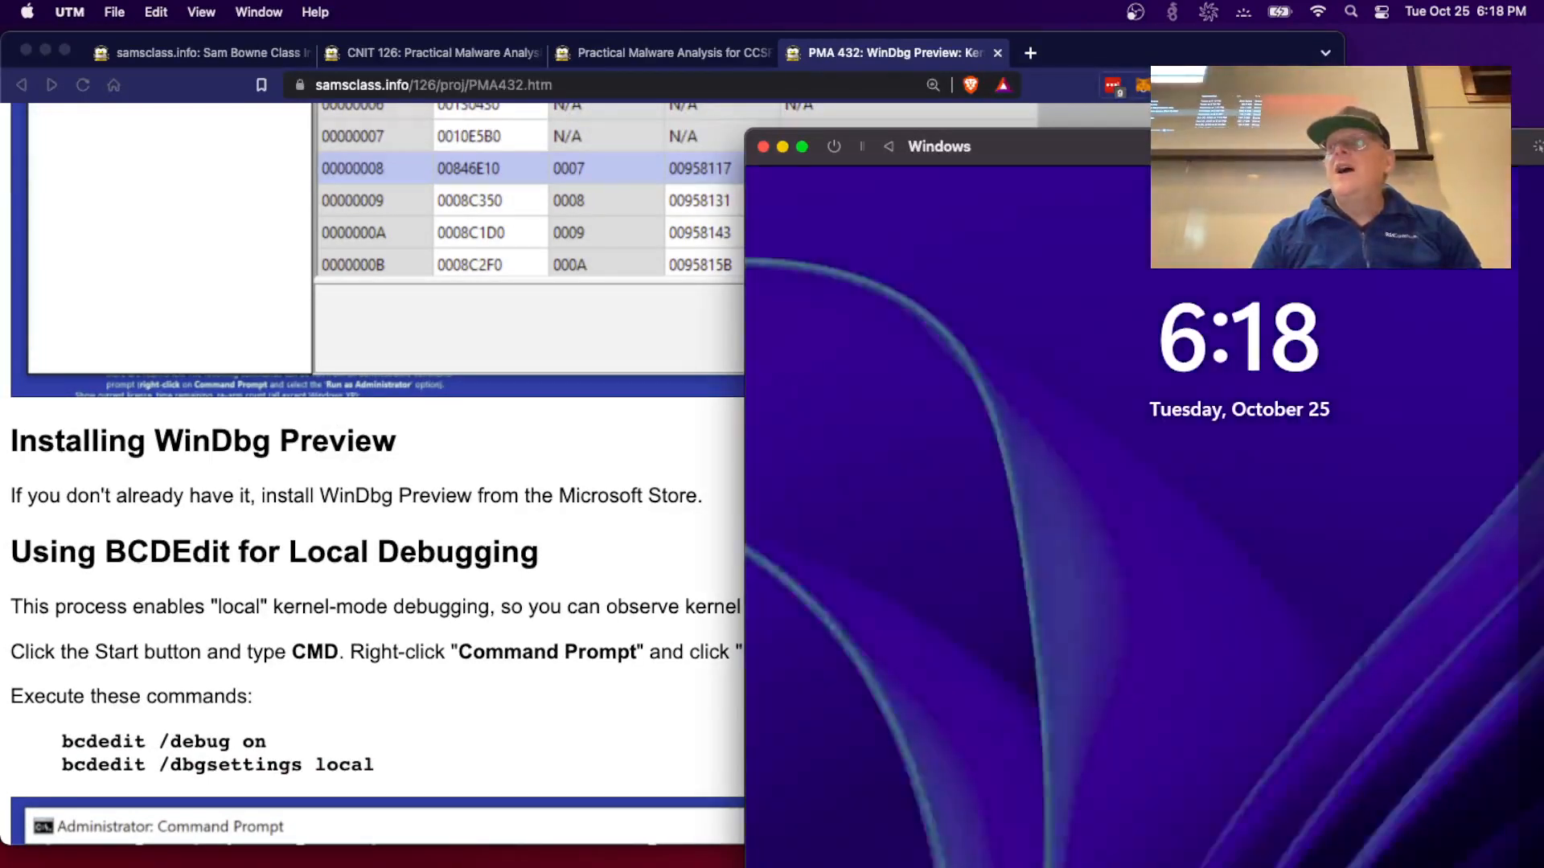
- Move the VM window up-left and sign in as student with the account password
{"action": "left_click_drag", "start_coordinate": [1173, 147], "coordinate": [837, 76]}
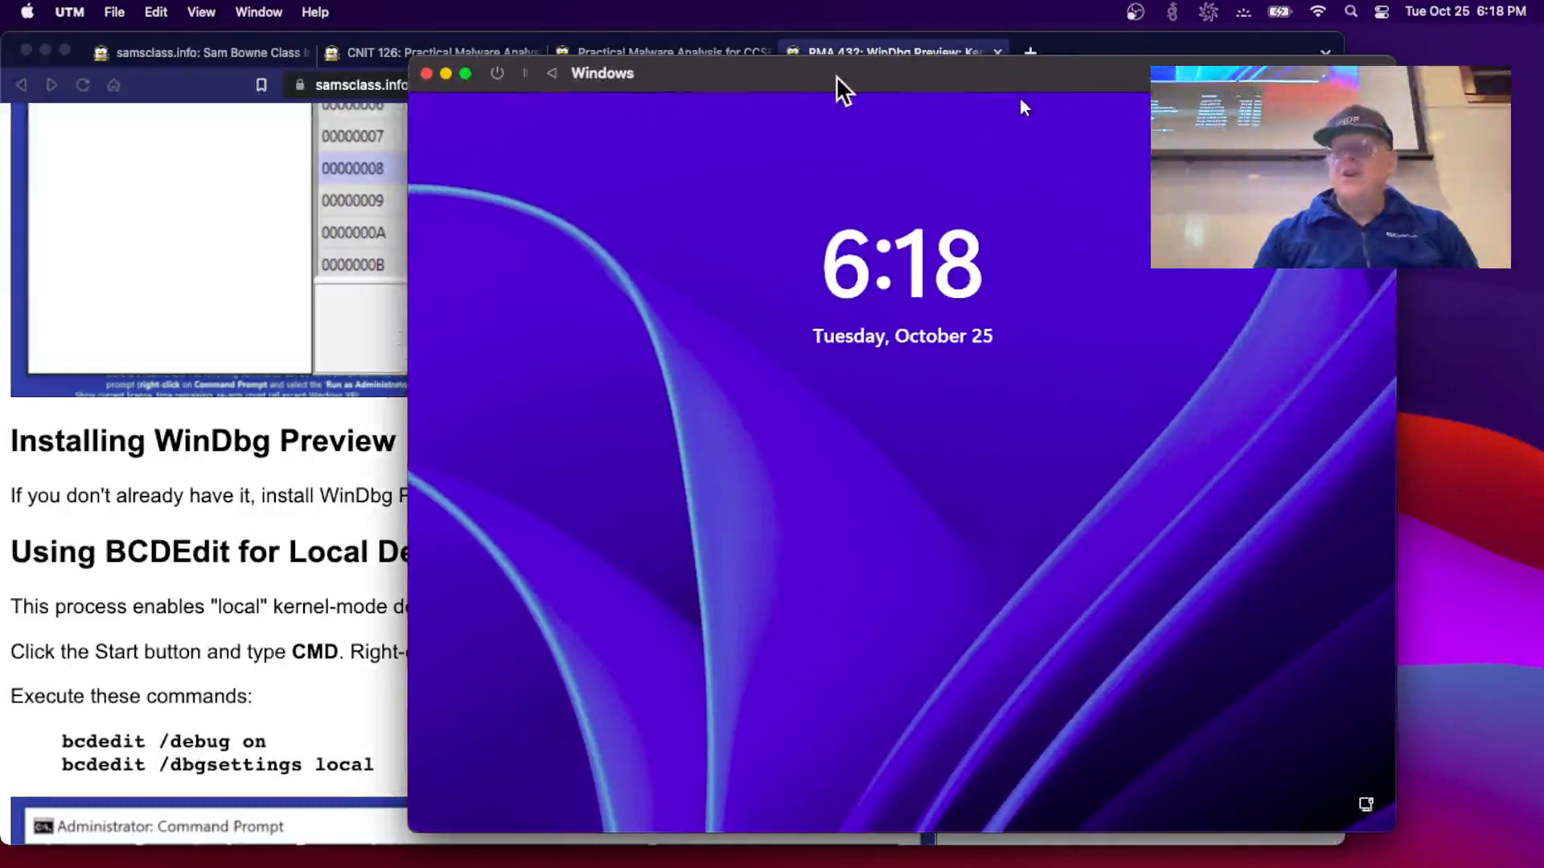
{"action": "key", "text": "Return"}
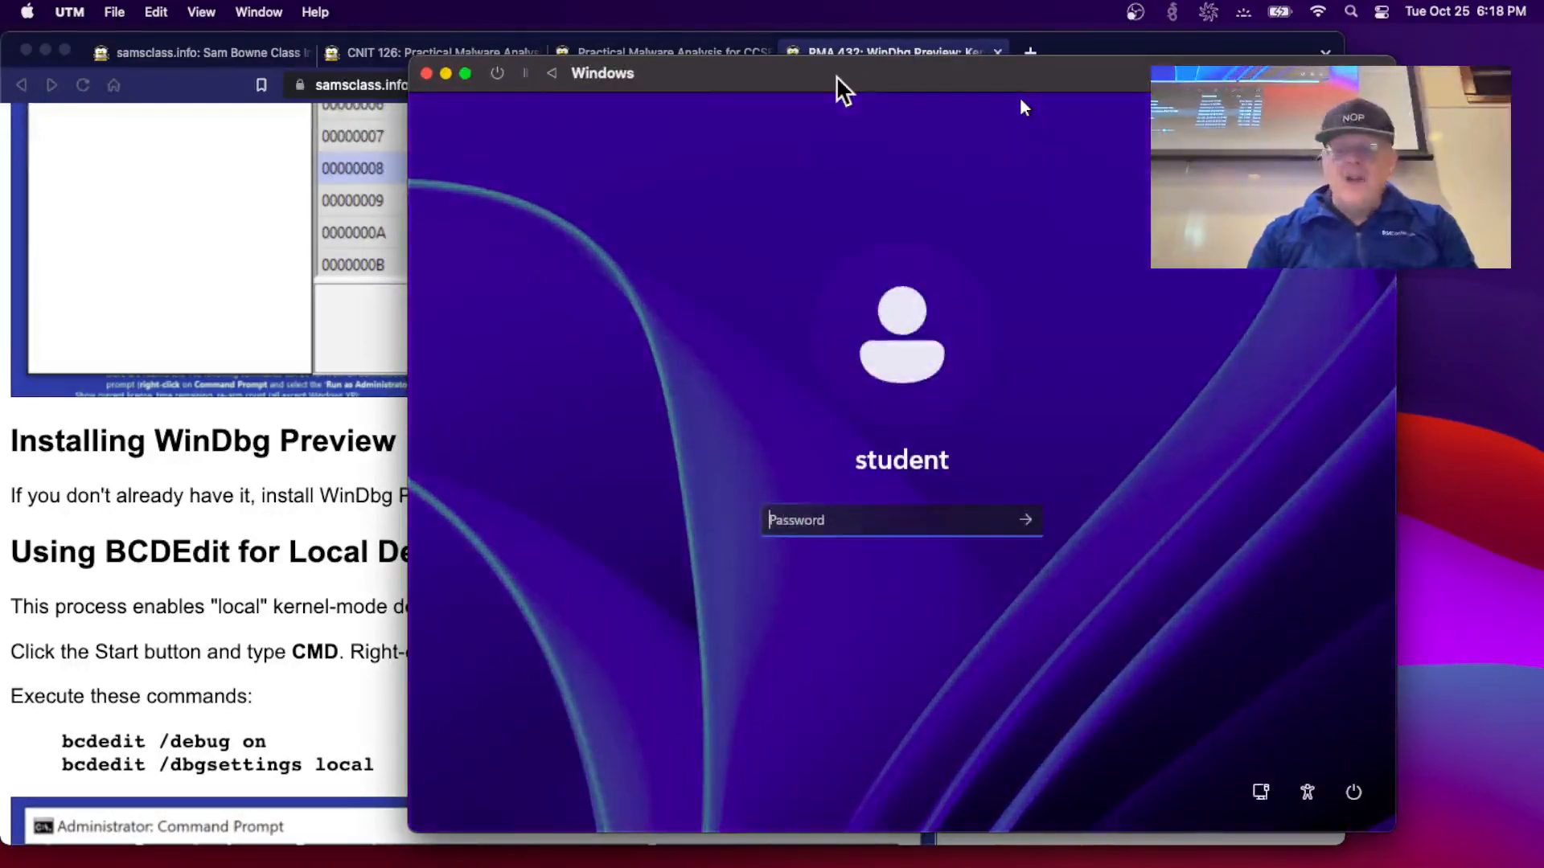
{"action": "type", "text": "•••••••••"}
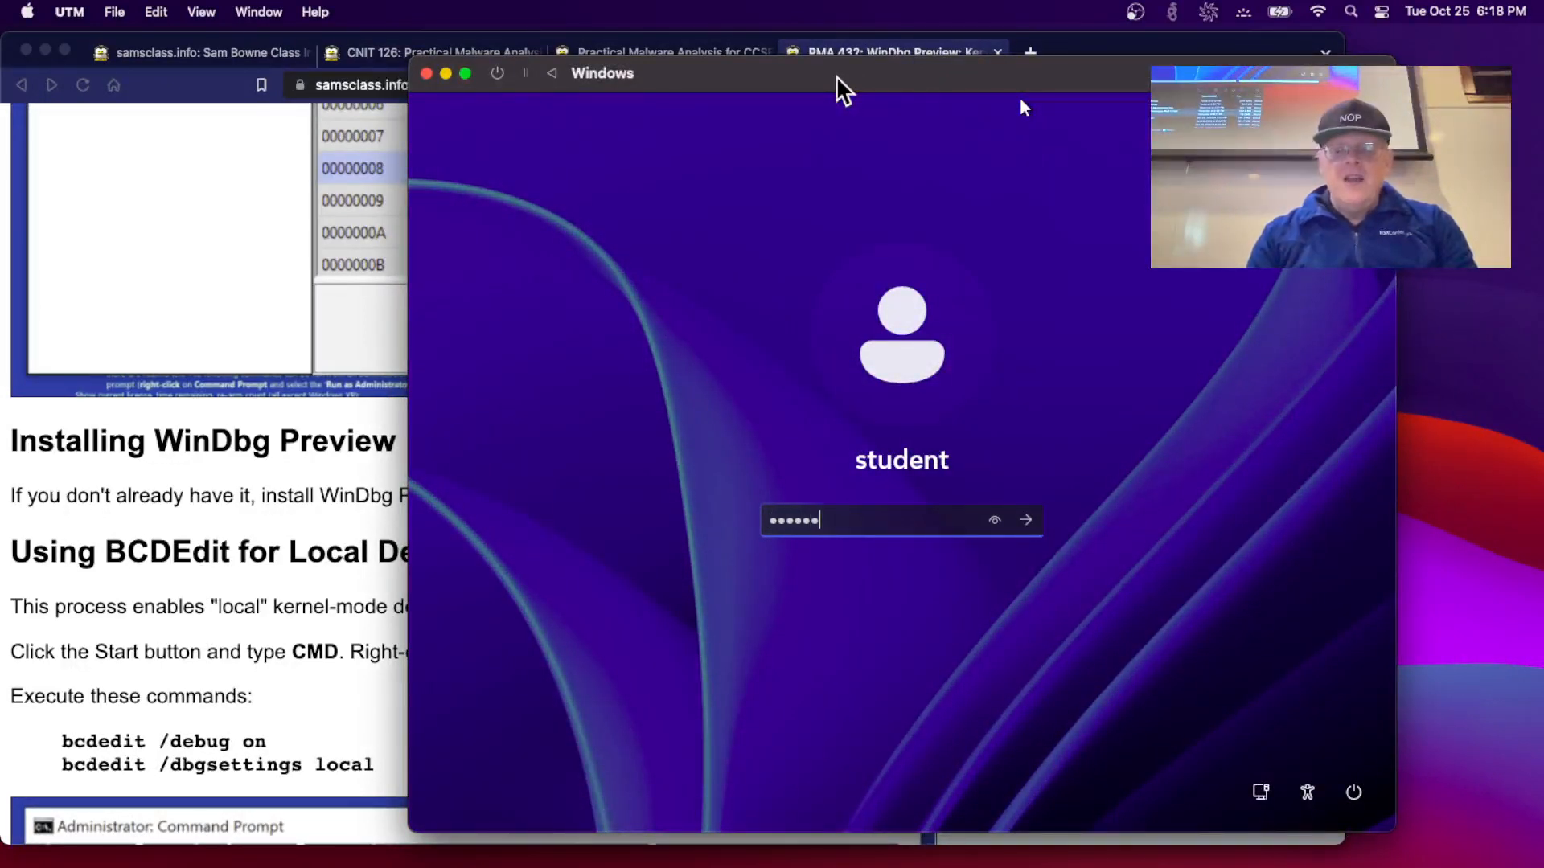
{"action": "key", "text": "Return"}
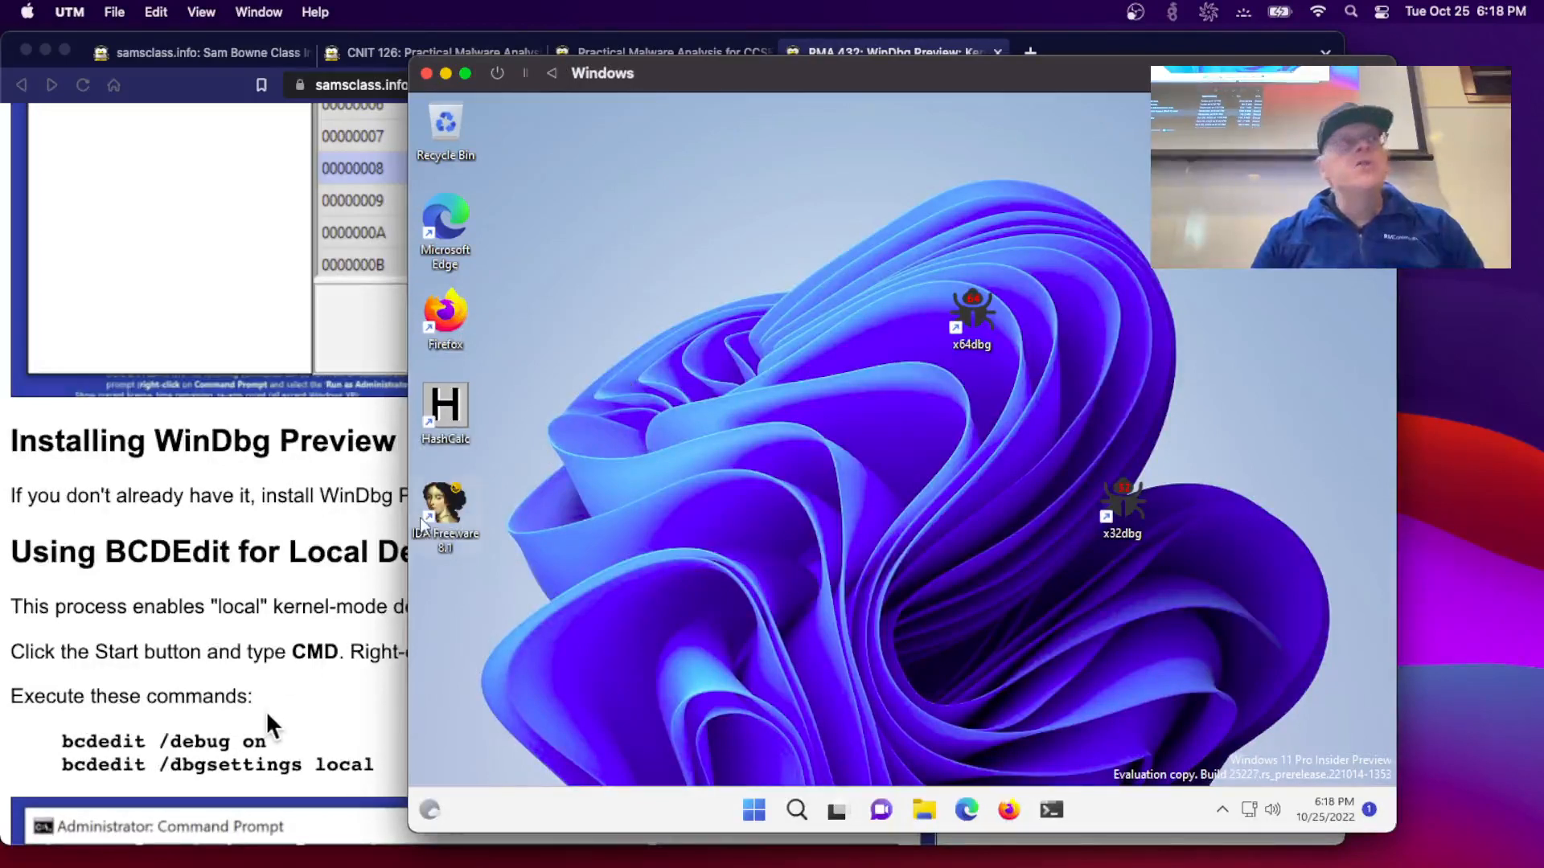
- Launch Windows Terminal as administrator from the taskbar and approve the UAC prompt
{"action": "right_click", "coordinate": [1058, 816]}
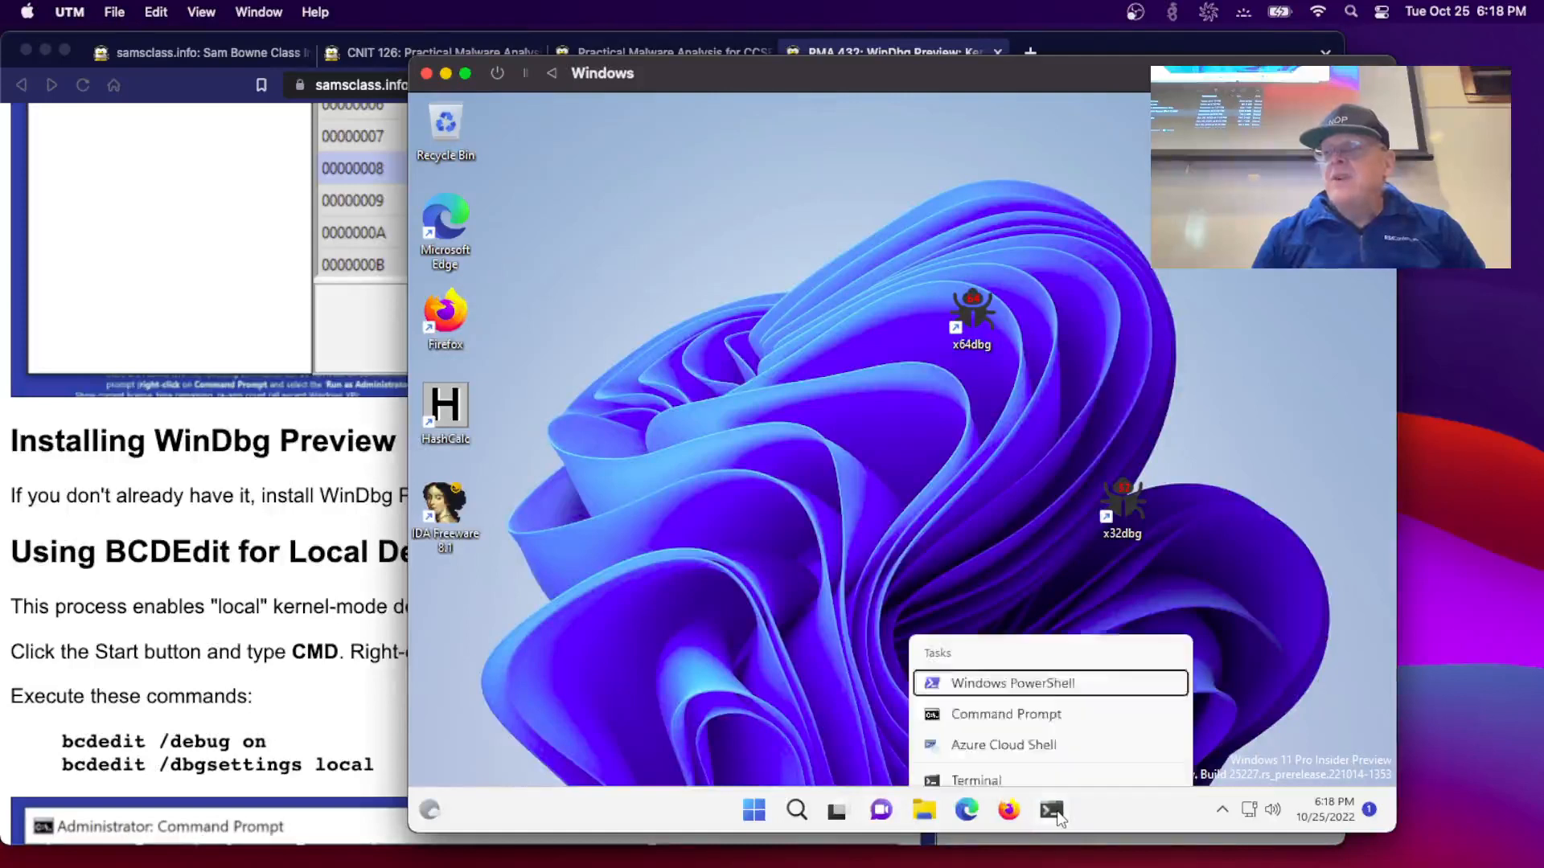
{"action": "left_click", "coordinate": [989, 732]}
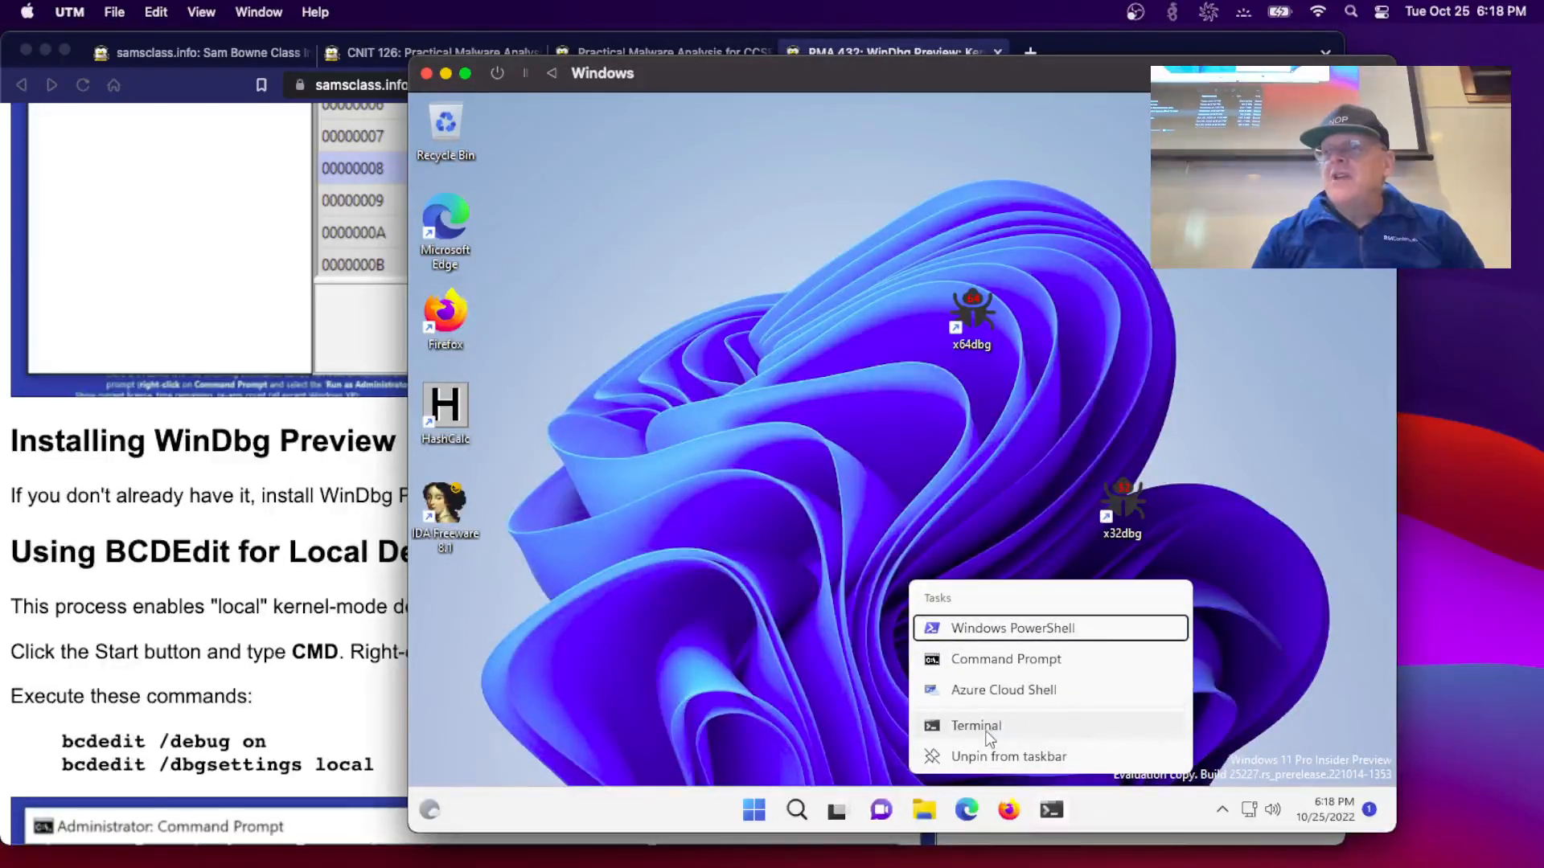
{"action": "right_click", "coordinate": [986, 728]}
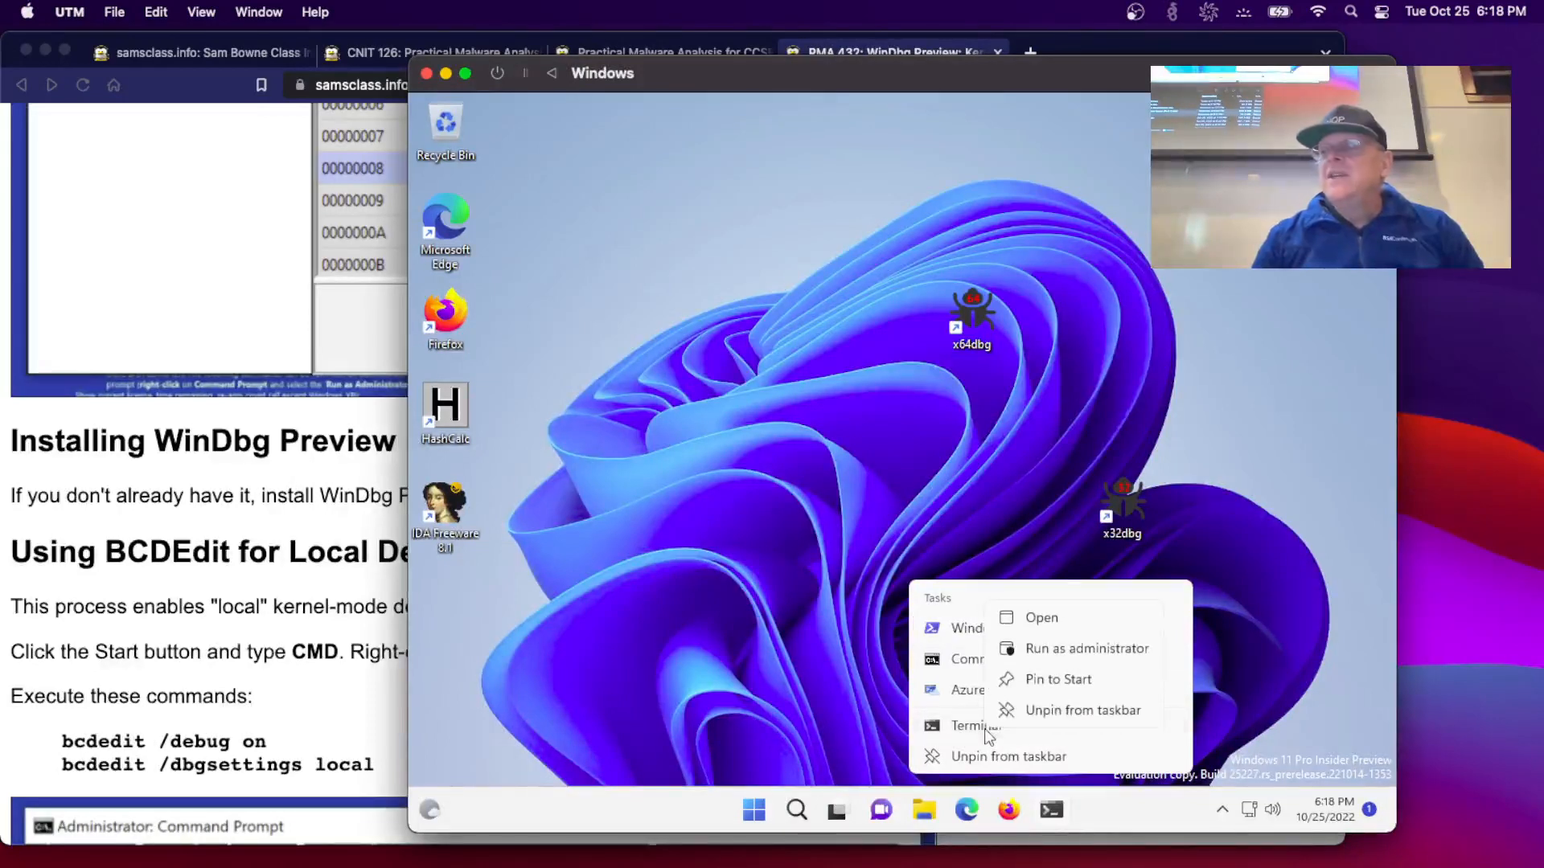
{"action": "left_click", "coordinate": [1046, 650]}
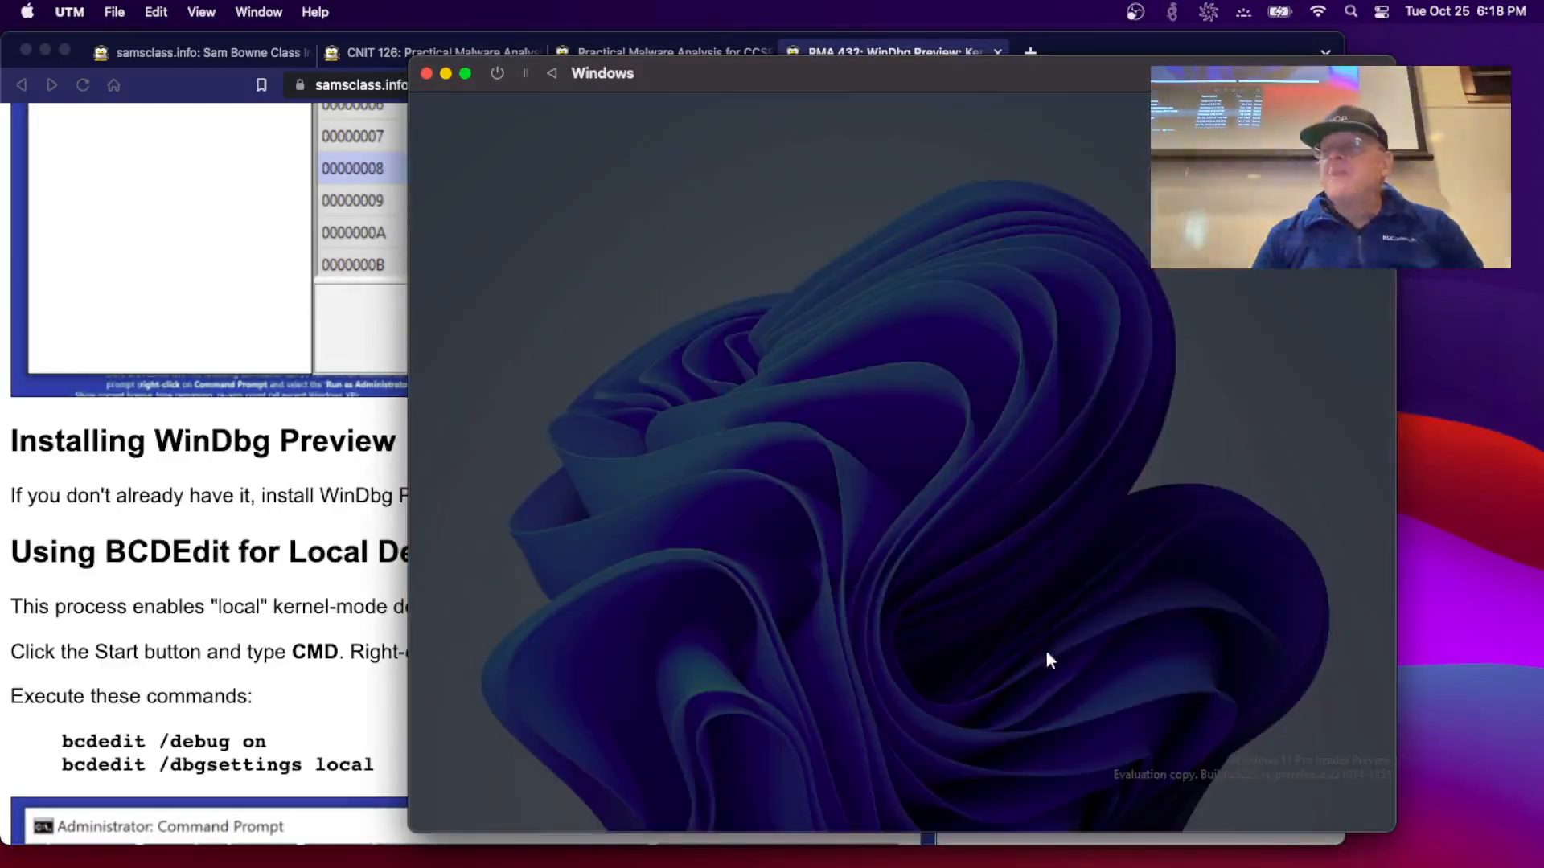
{"action": "left_click", "coordinate": [804, 613]}
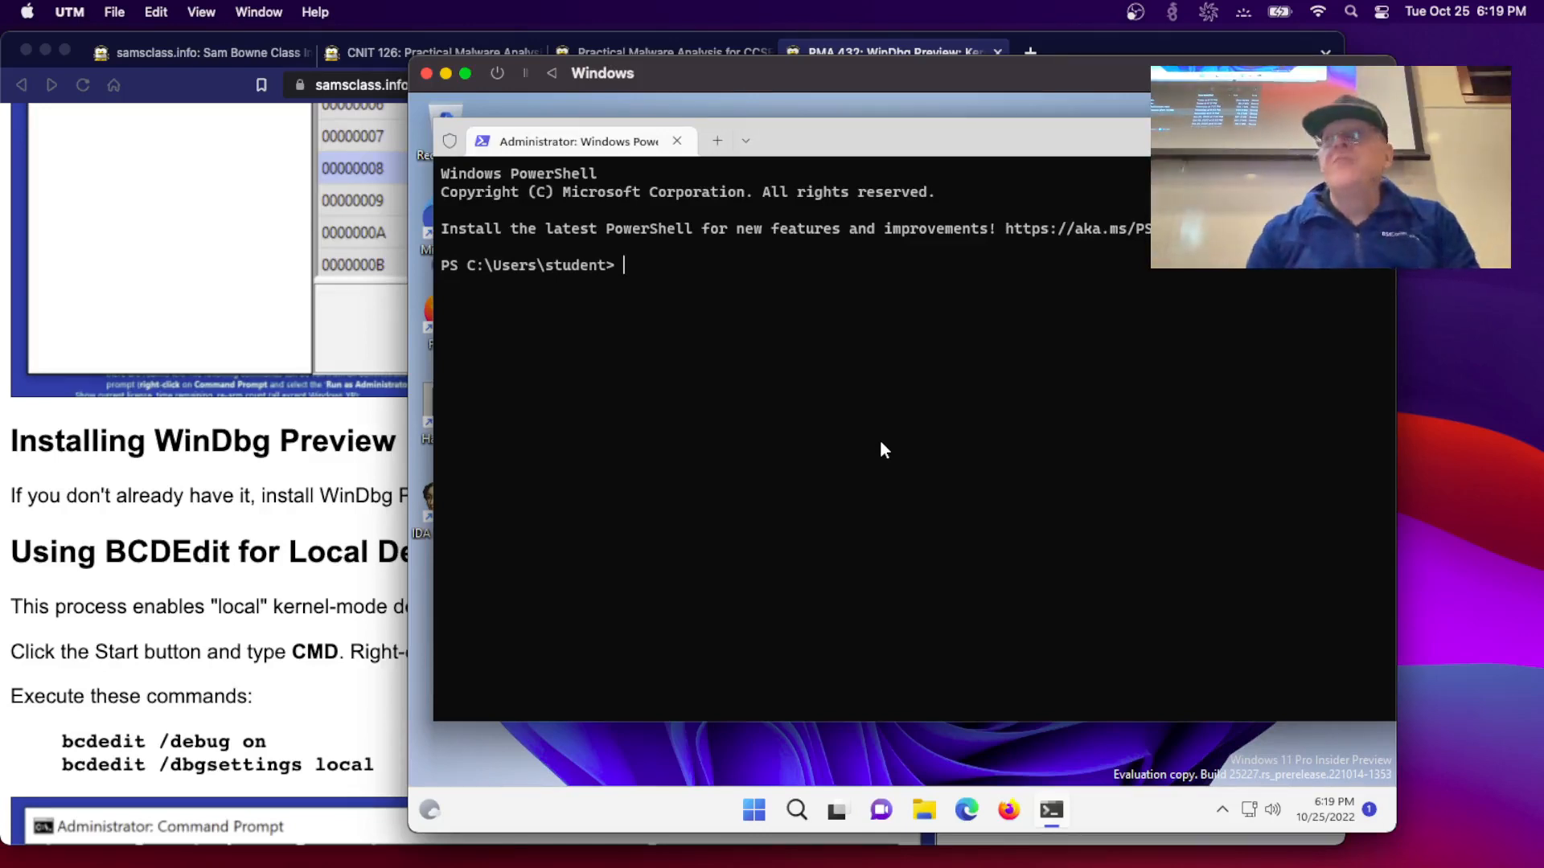
- List the boot configuration with bcdedit, then run bcdedit /debug on
{"action": "type", "text": "bcdedit"}
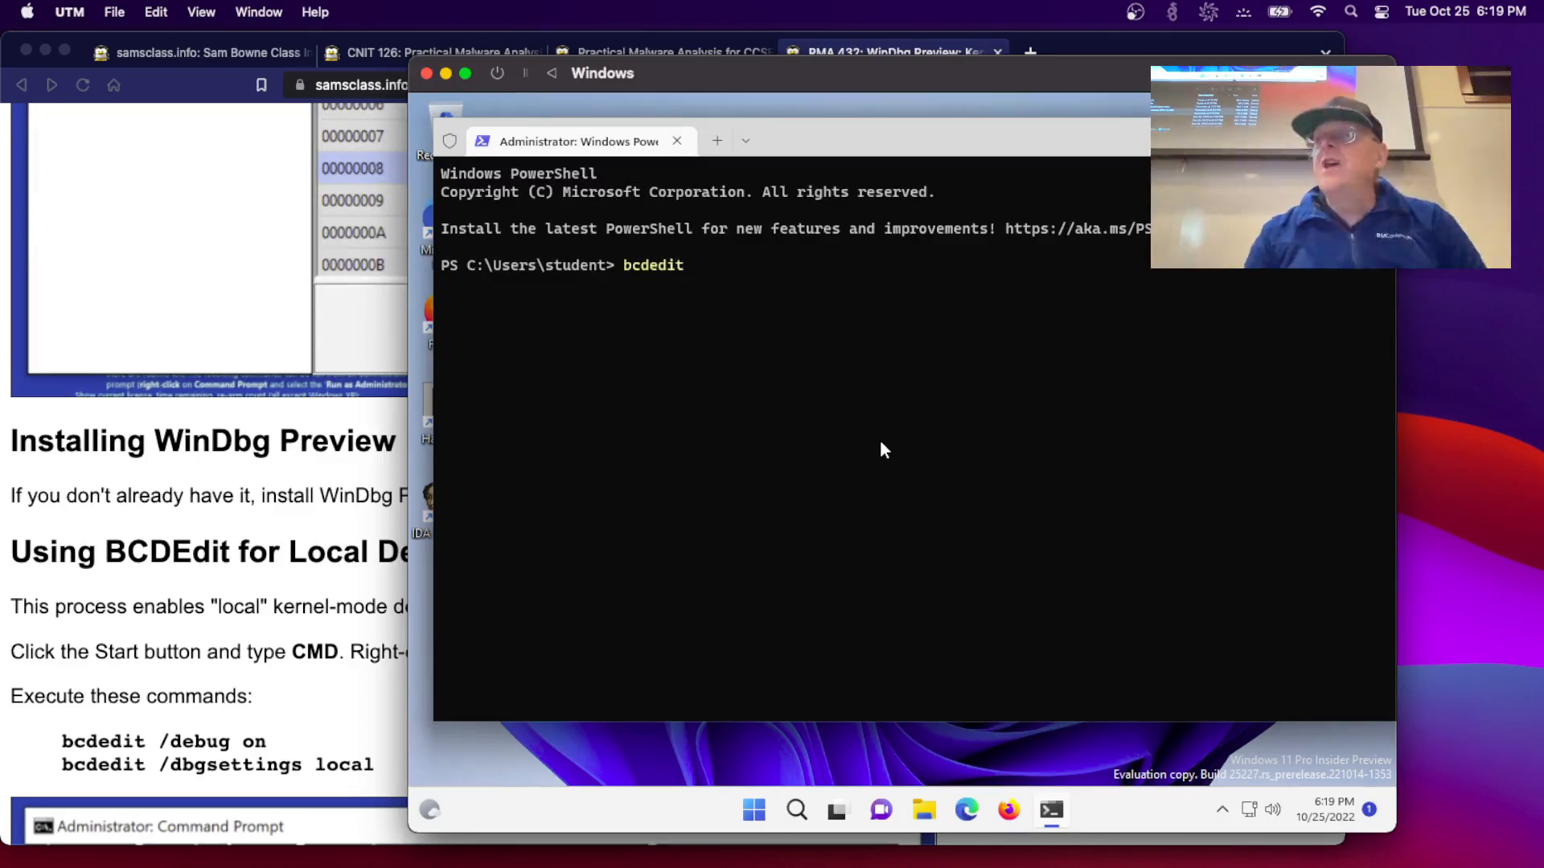
{"action": "key", "text": "Return"}
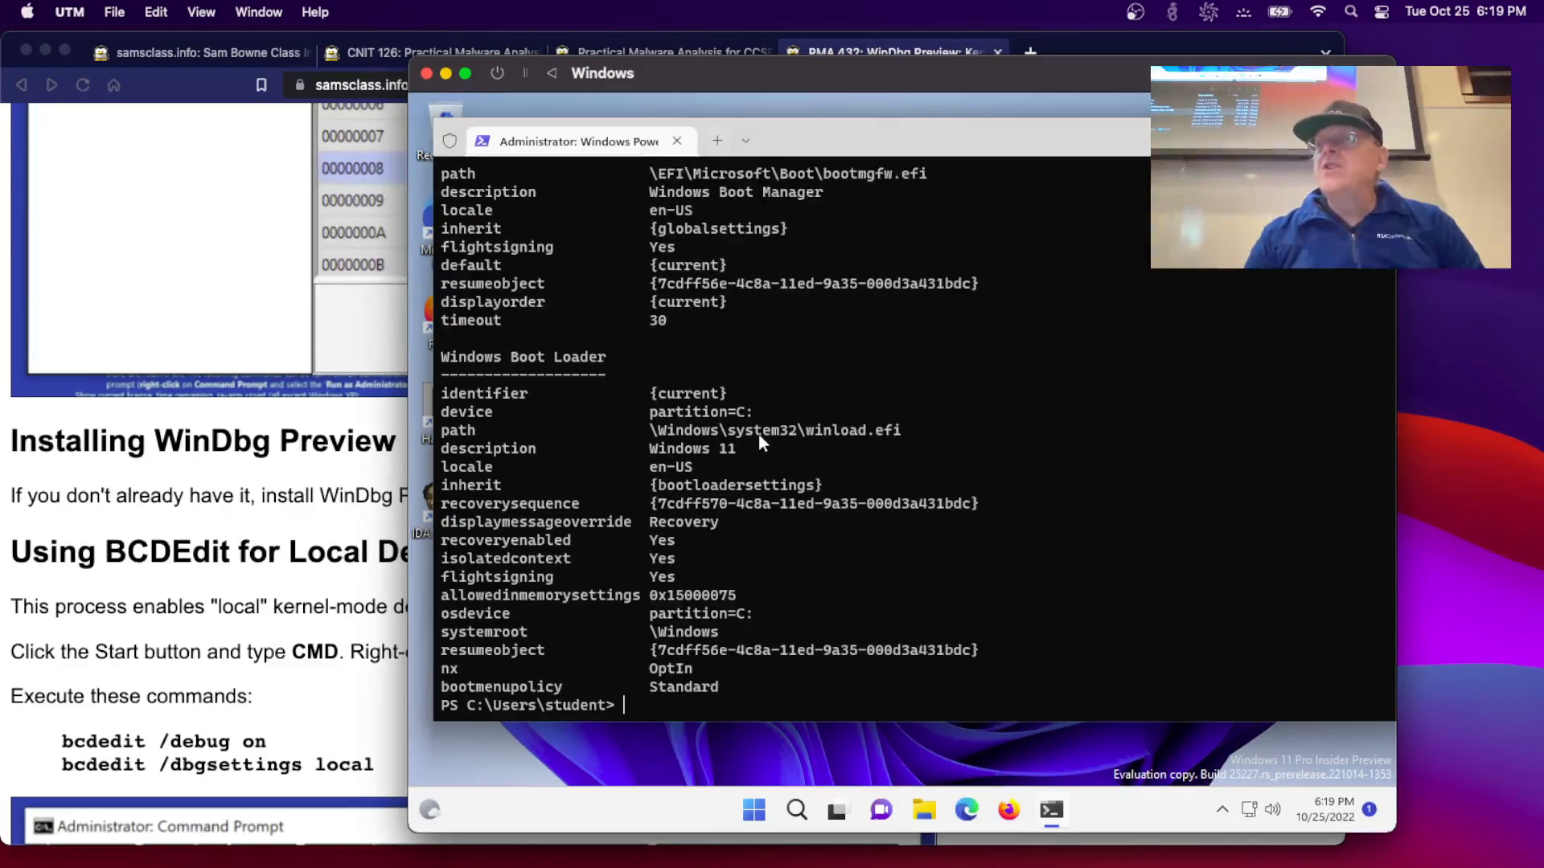
{"action": "type", "text": "bcdedit"}
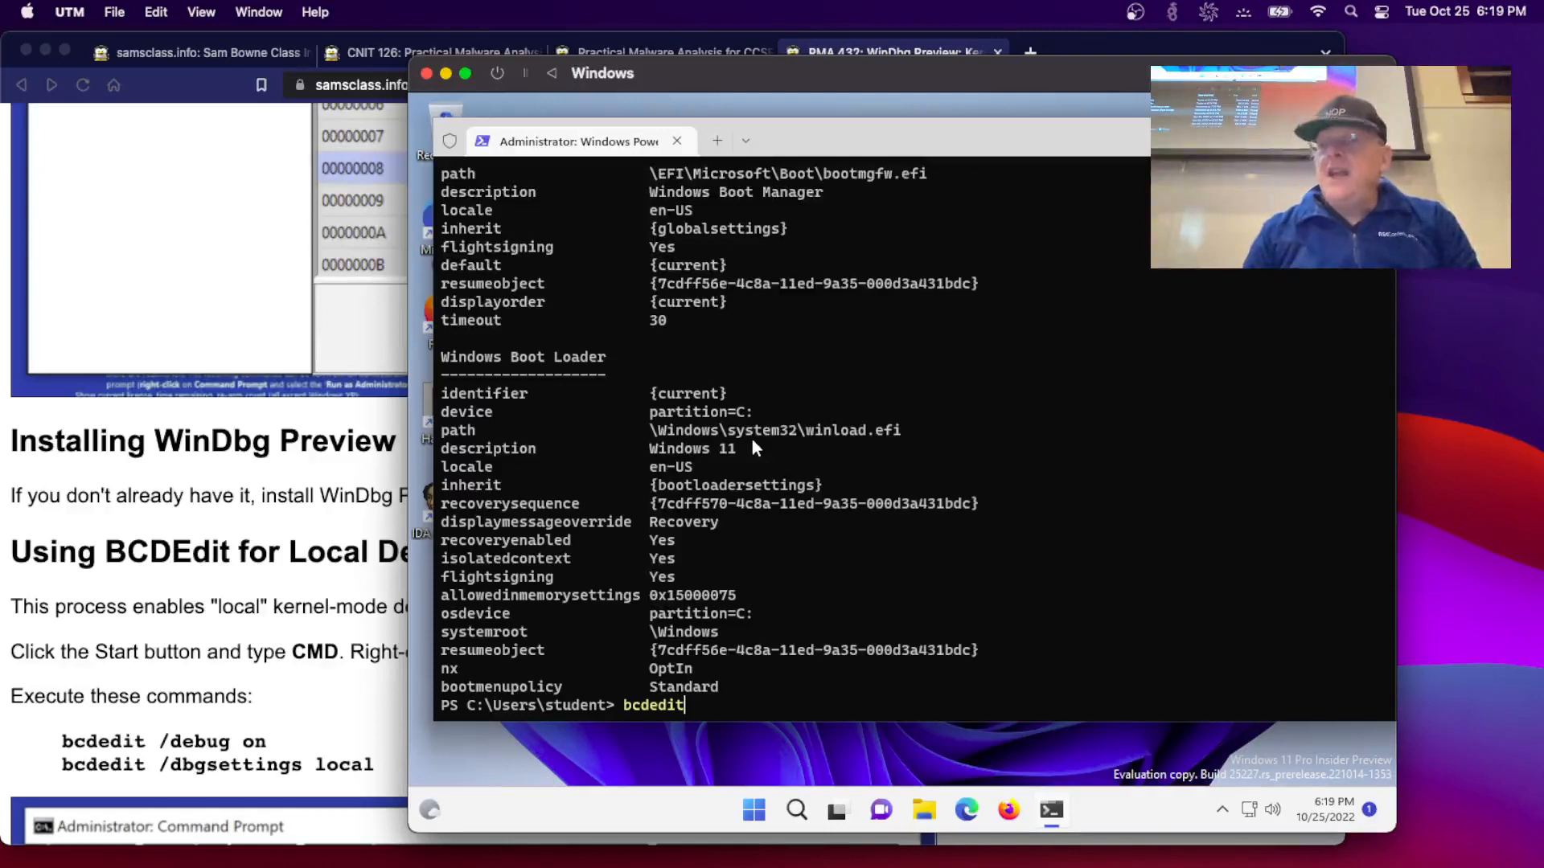
{"action": "type", "text": " /debug "}
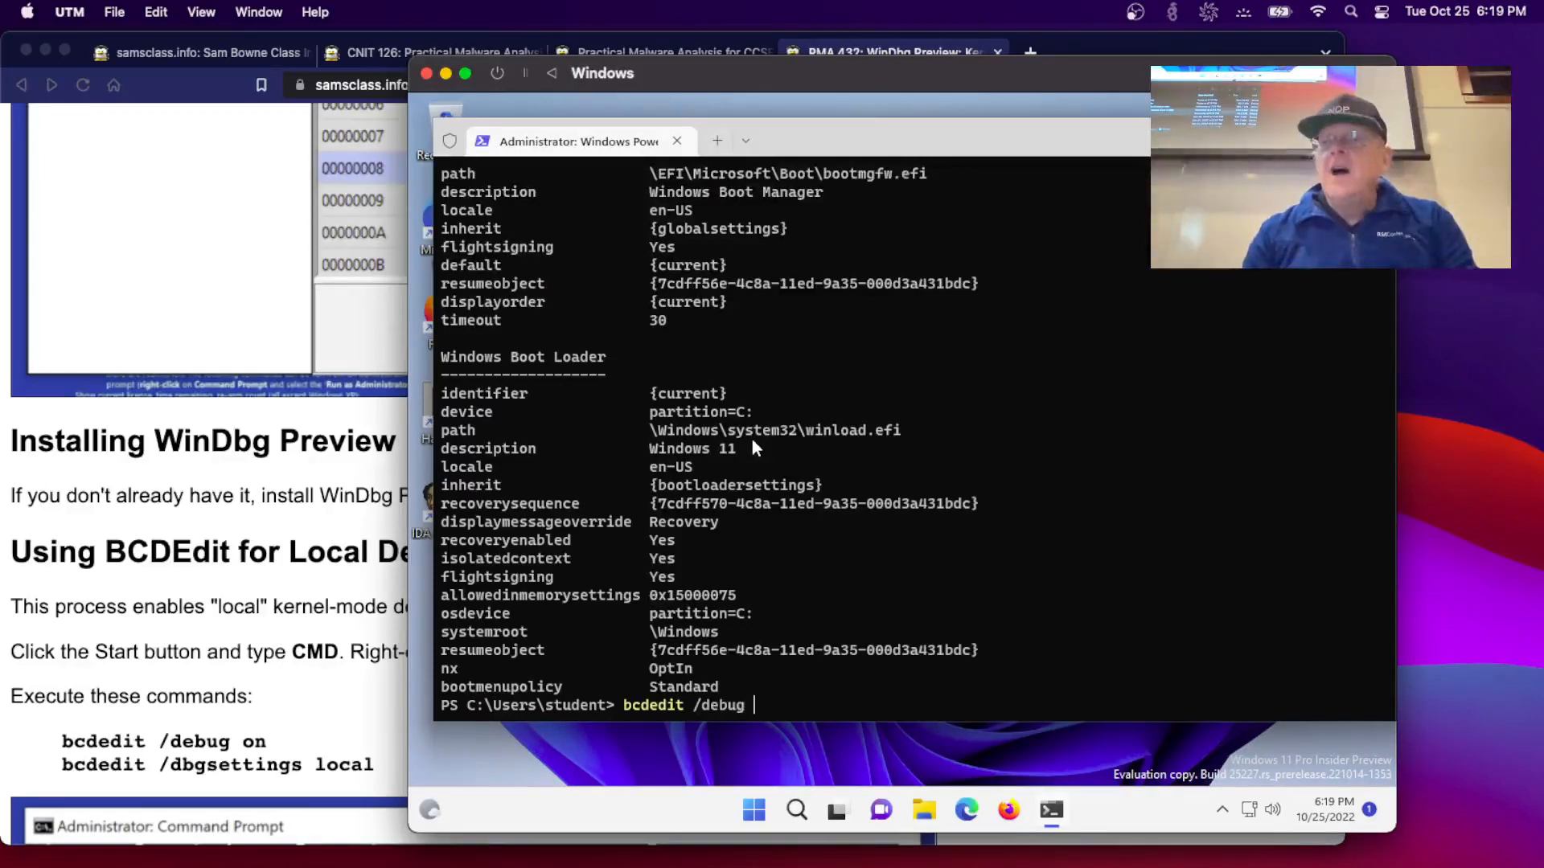
{"action": "type", "text": "on"}
{"action": "key", "text": "Return"}
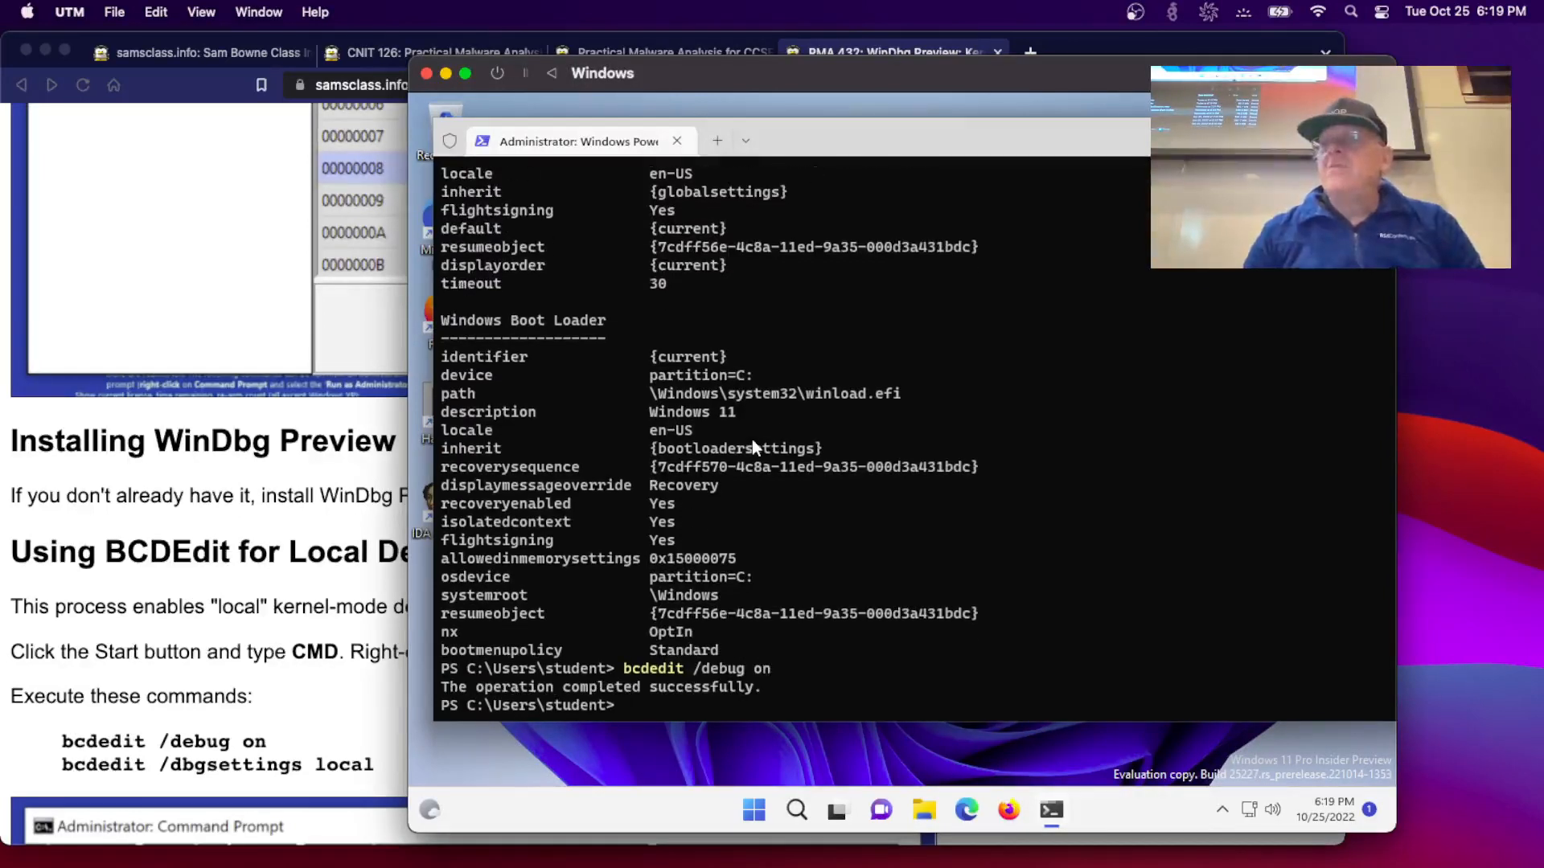
- Run bcdedit /dbgsettings local and check the next instruction on the lab page
{"action": "key", "text": "Up"}
{"action": "key", "text": "BackSpace"}
{"action": "key", "text": "BackSpace"}
{"action": "key", "text": "BackSpace"}
{"action": "key", "text": "BackSpace"}
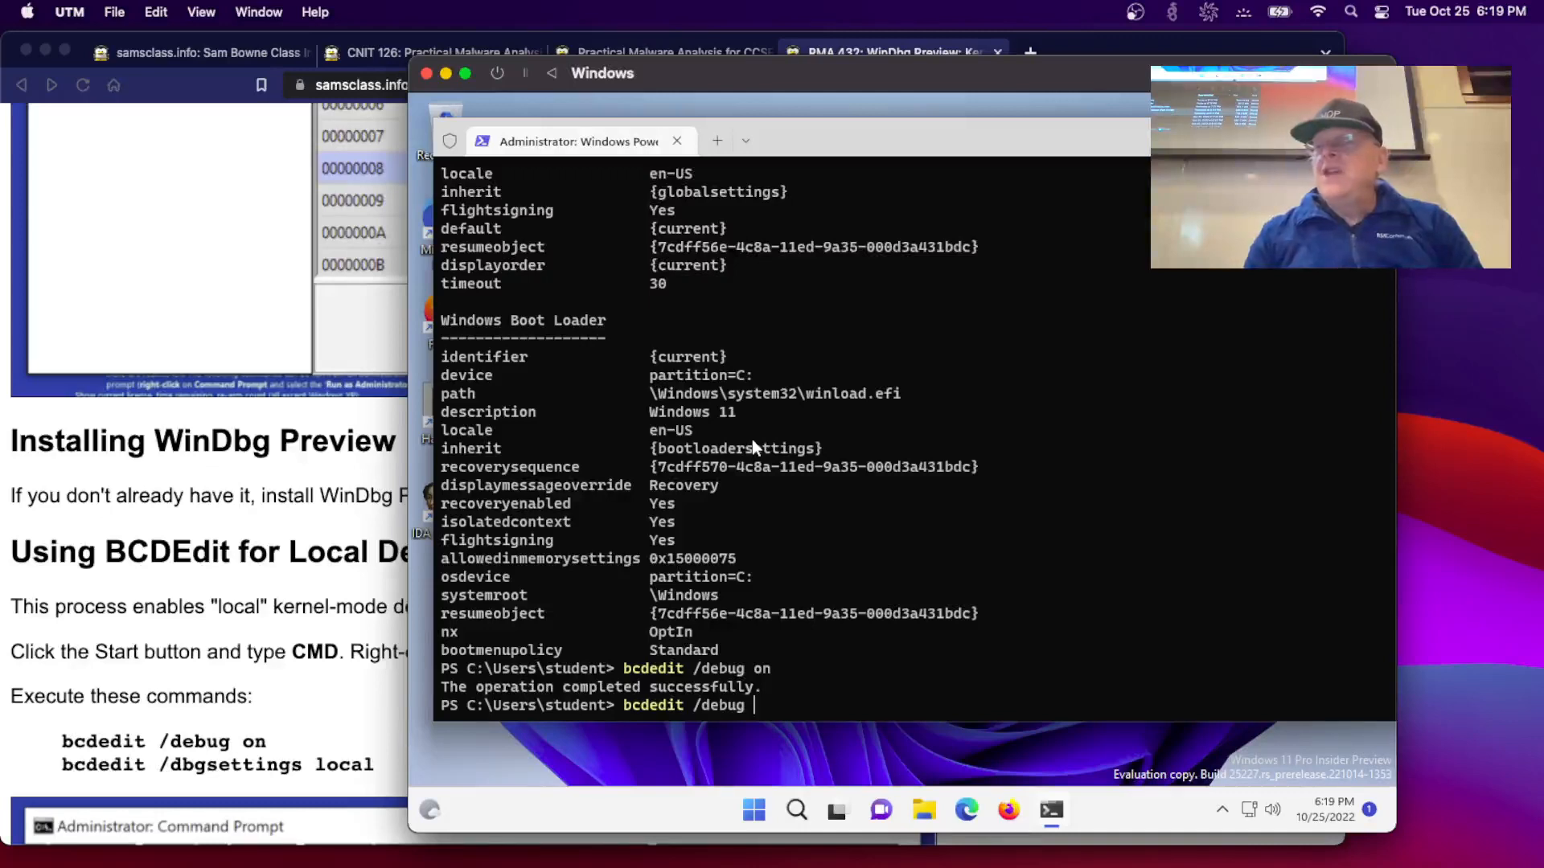
{"action": "key", "text": "BackSpace"}
{"action": "key", "text": "BackSpace"}
{"action": "key", "text": "BackSpace"}
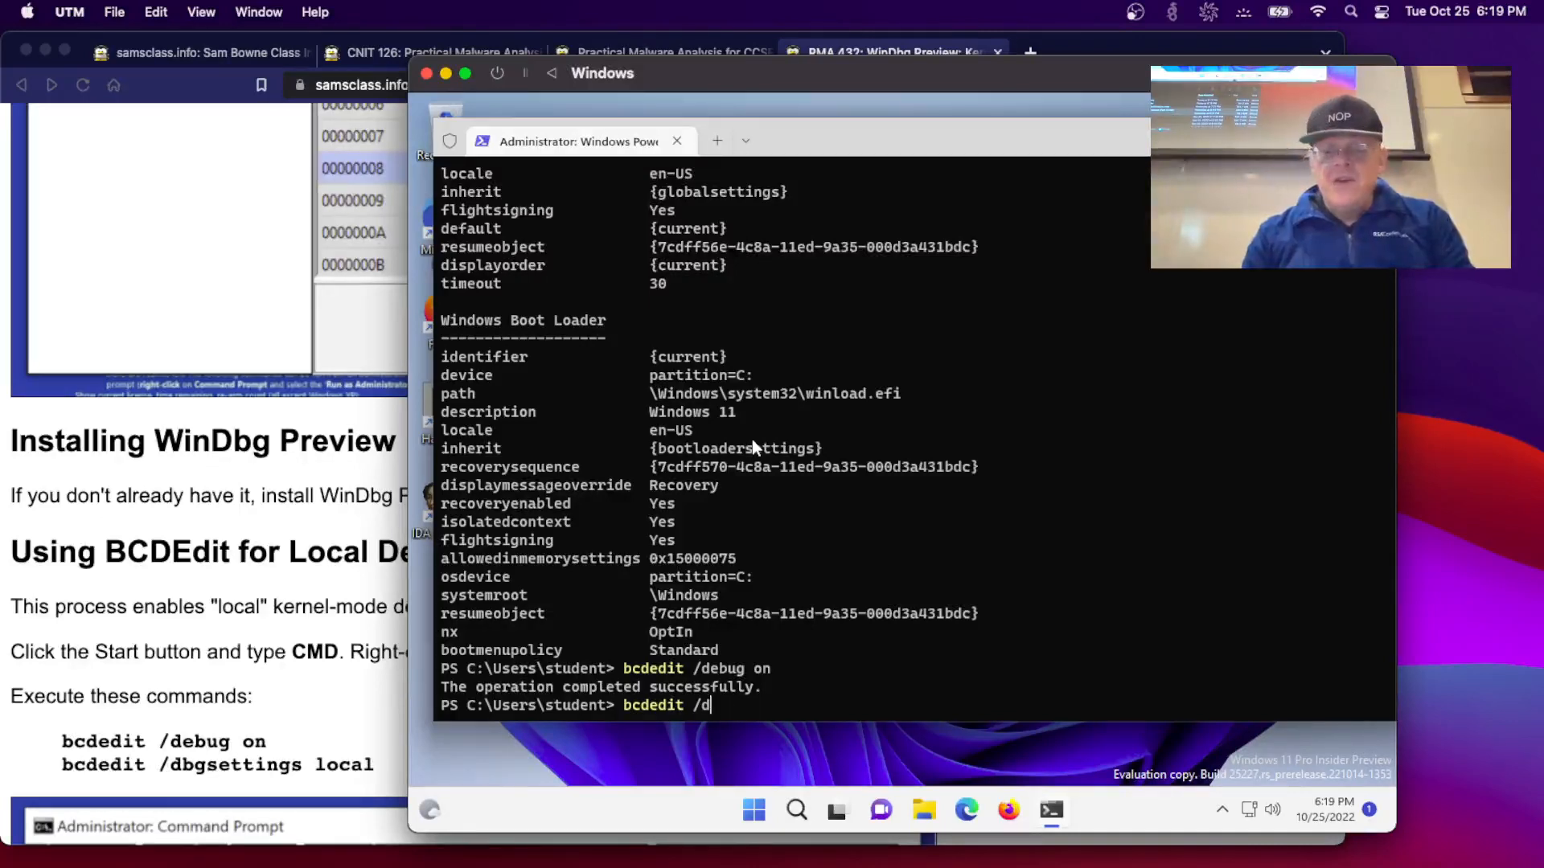
{"action": "type", "text": "bgset"}
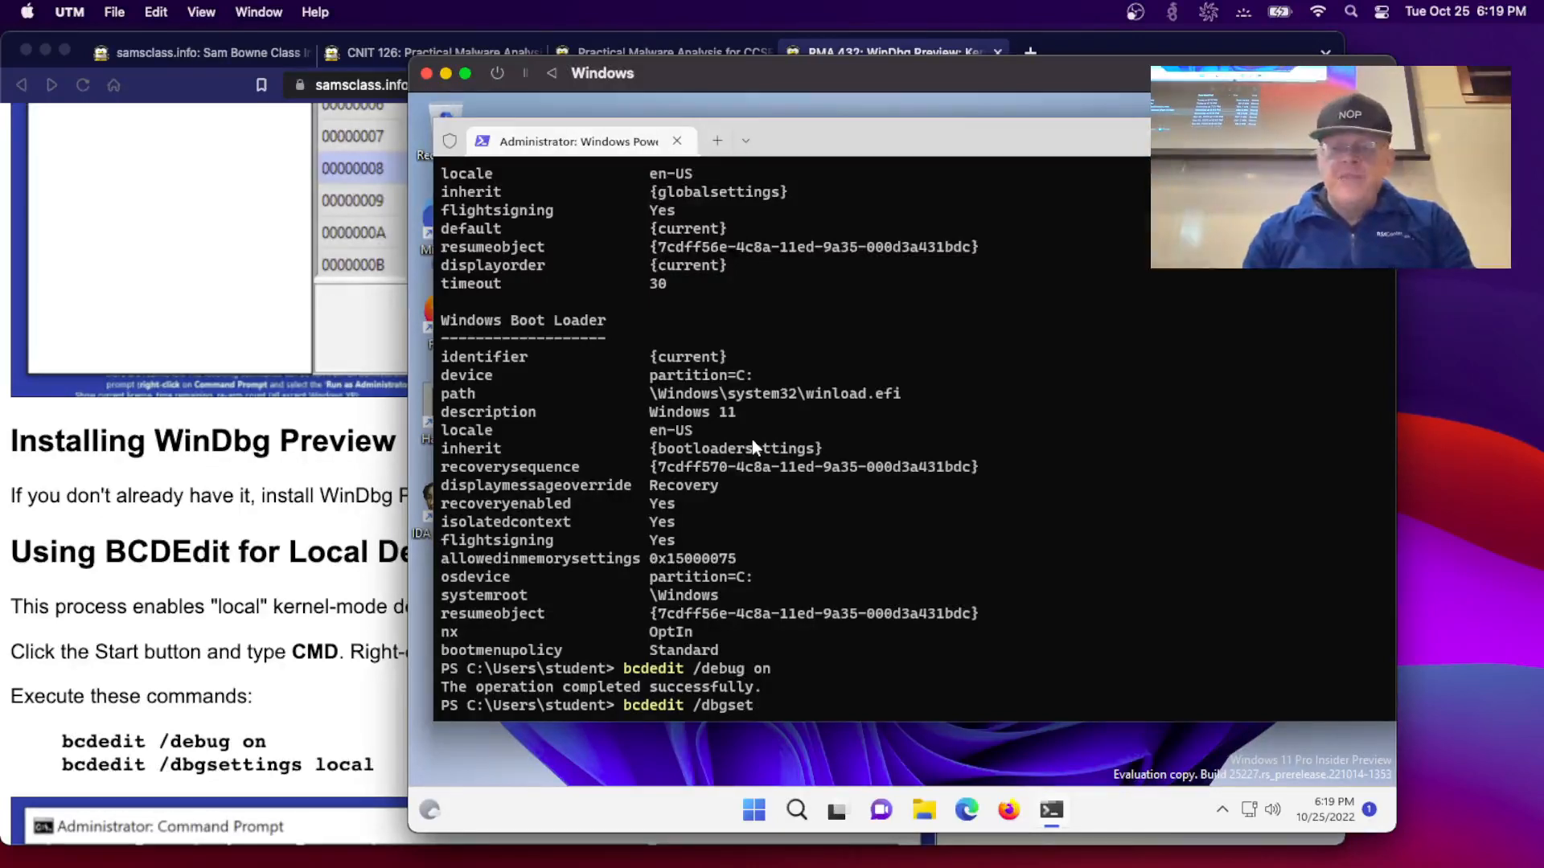
{"action": "type", "text": "tings lo"}
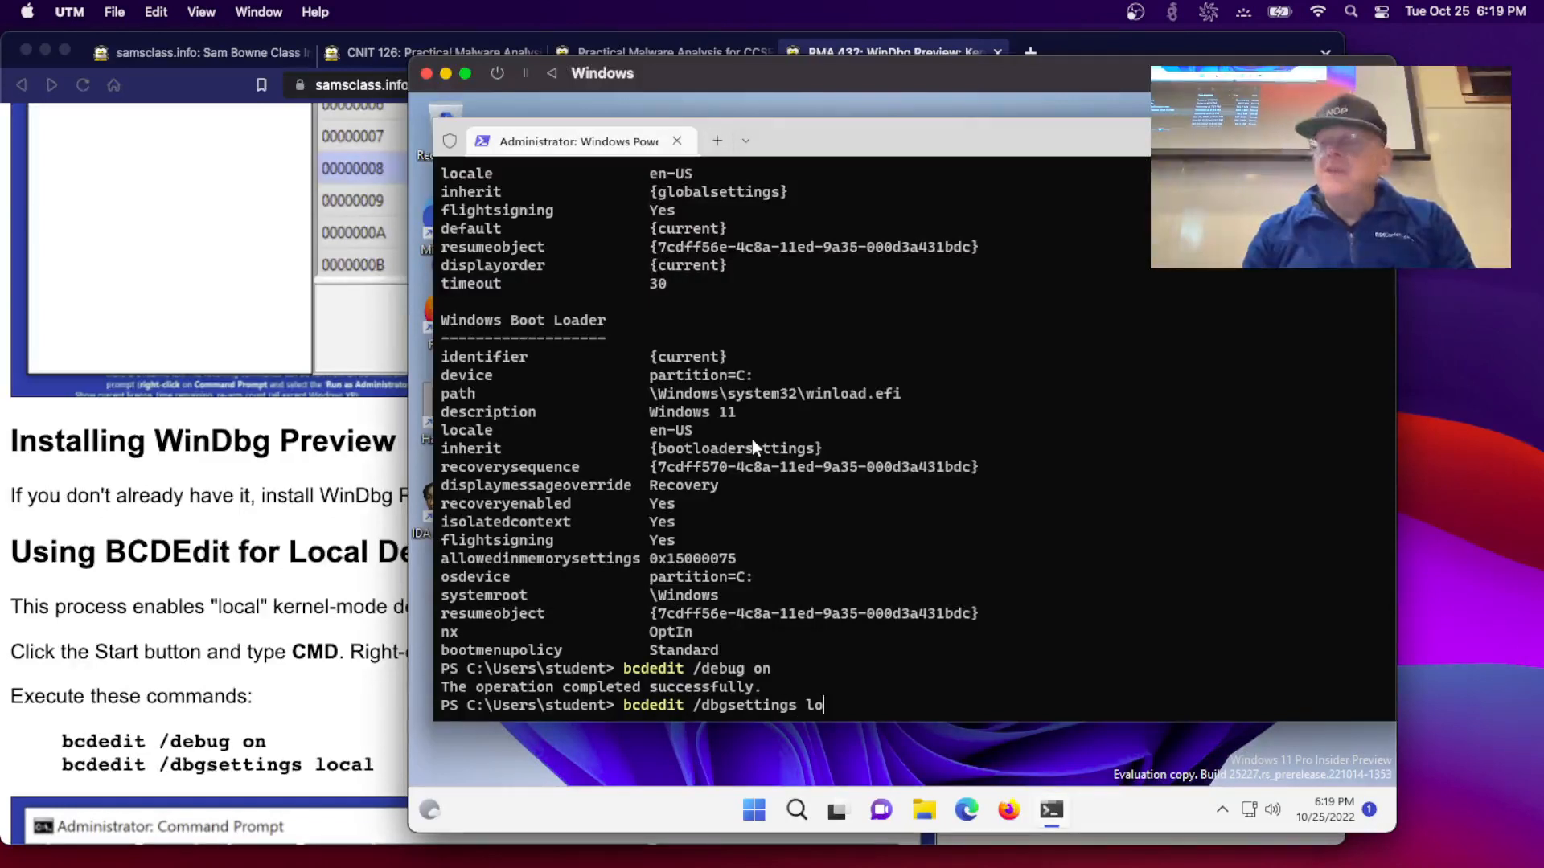
{"action": "type", "text": "cal"}
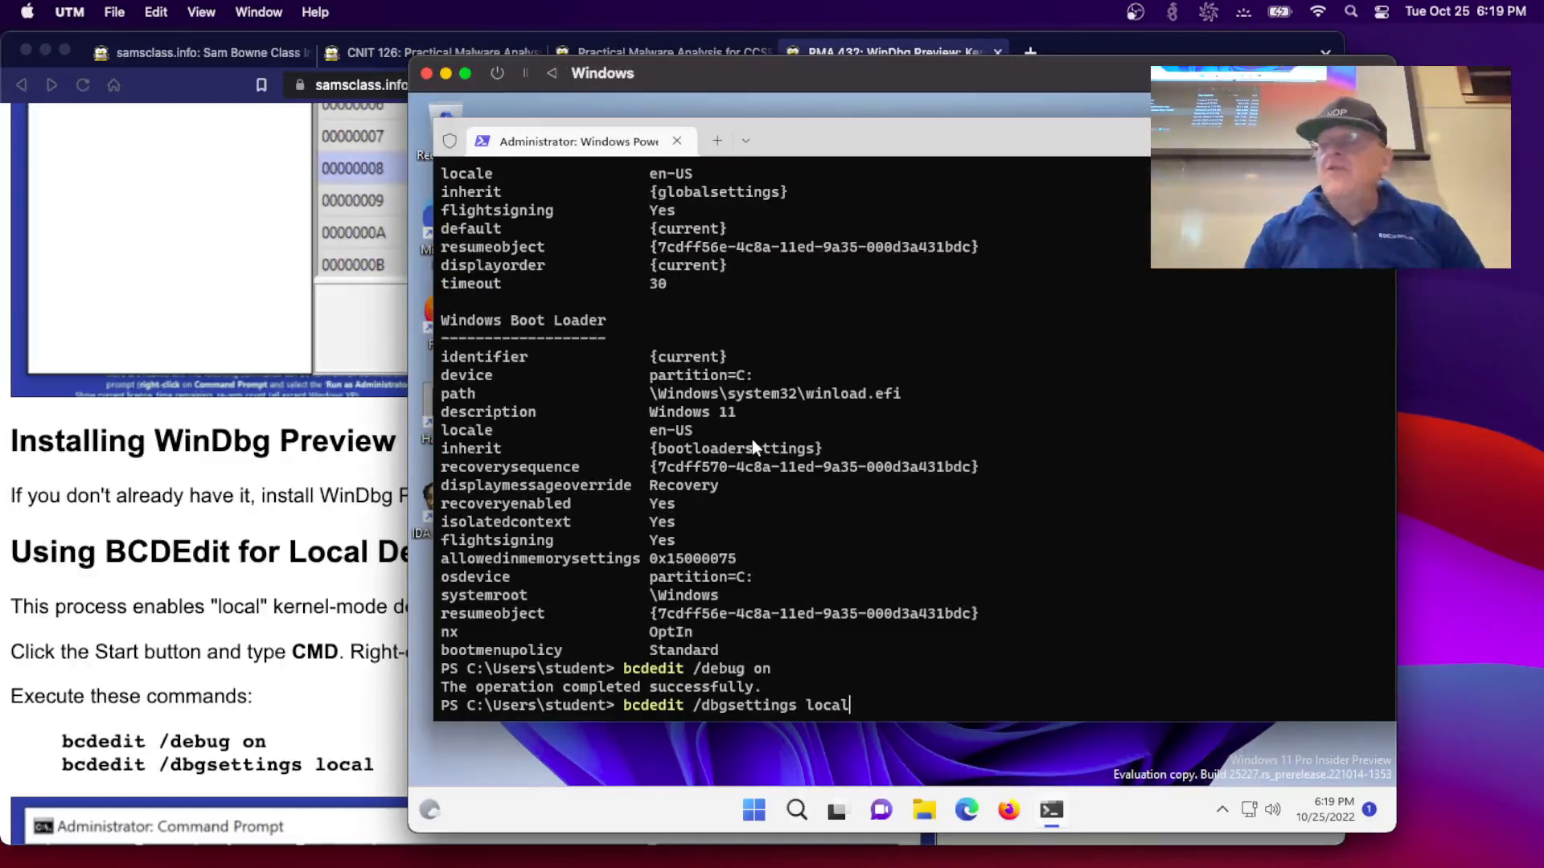
{"action": "key", "text": "Return"}
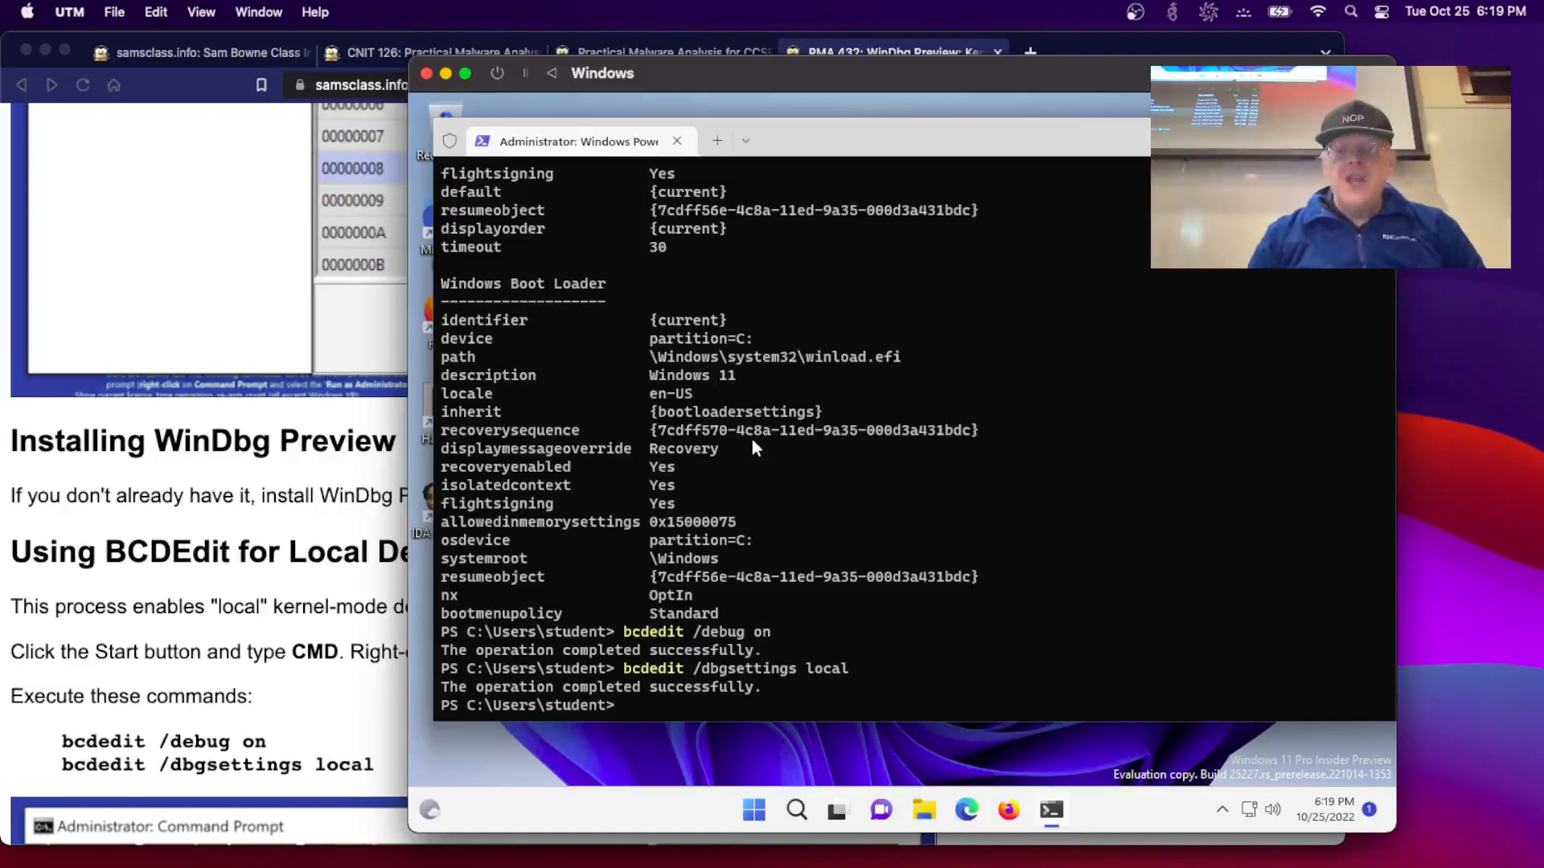
{"action": "left_click", "coordinate": [152, 517]}
{"action": "scroll", "coordinate": [152, 516], "scroll_direction": "down", "scroll_amount": 5}
{"action": "scroll", "coordinate": [152, 516], "scroll_direction": "down", "scroll_amount": 4}
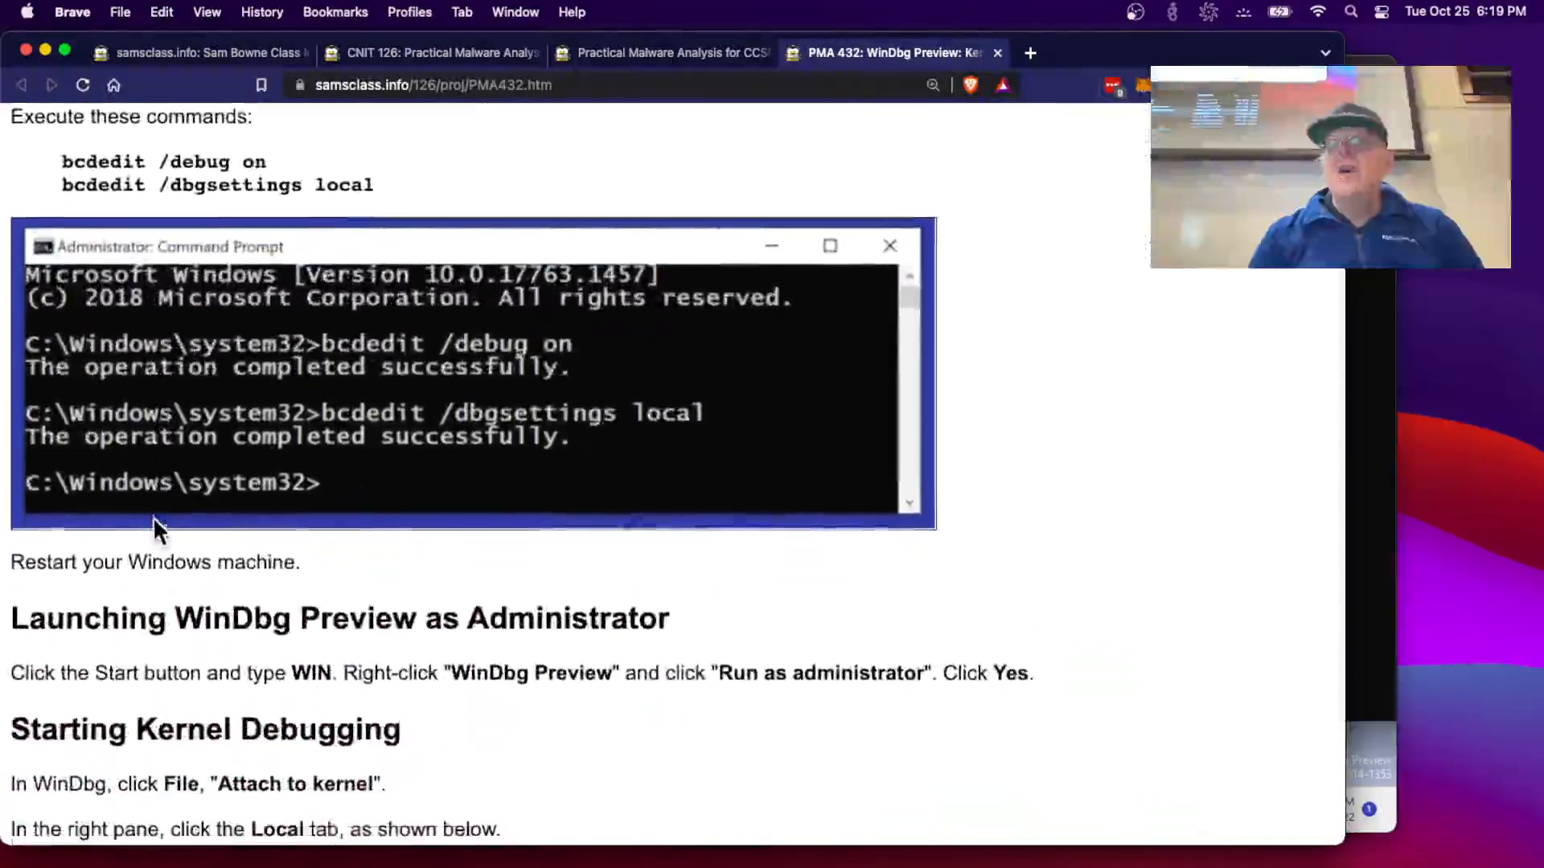
{"action": "left_click", "coordinate": [1377, 576]}
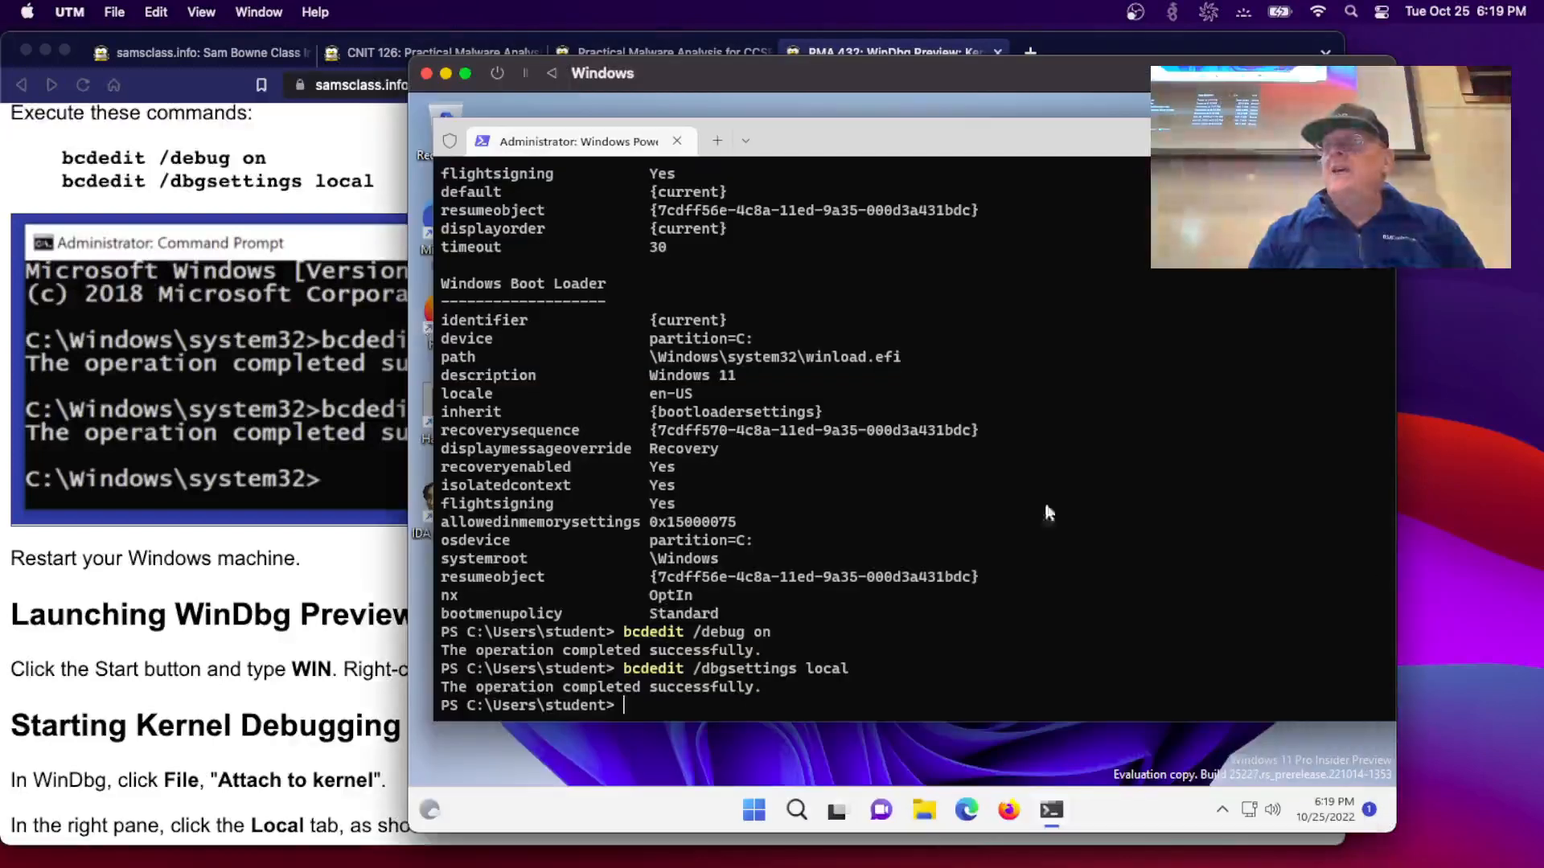
- Restart the Windows VM via Start's Shut down or sign out > Restart
{"action": "right_click", "coordinate": [760, 812]}
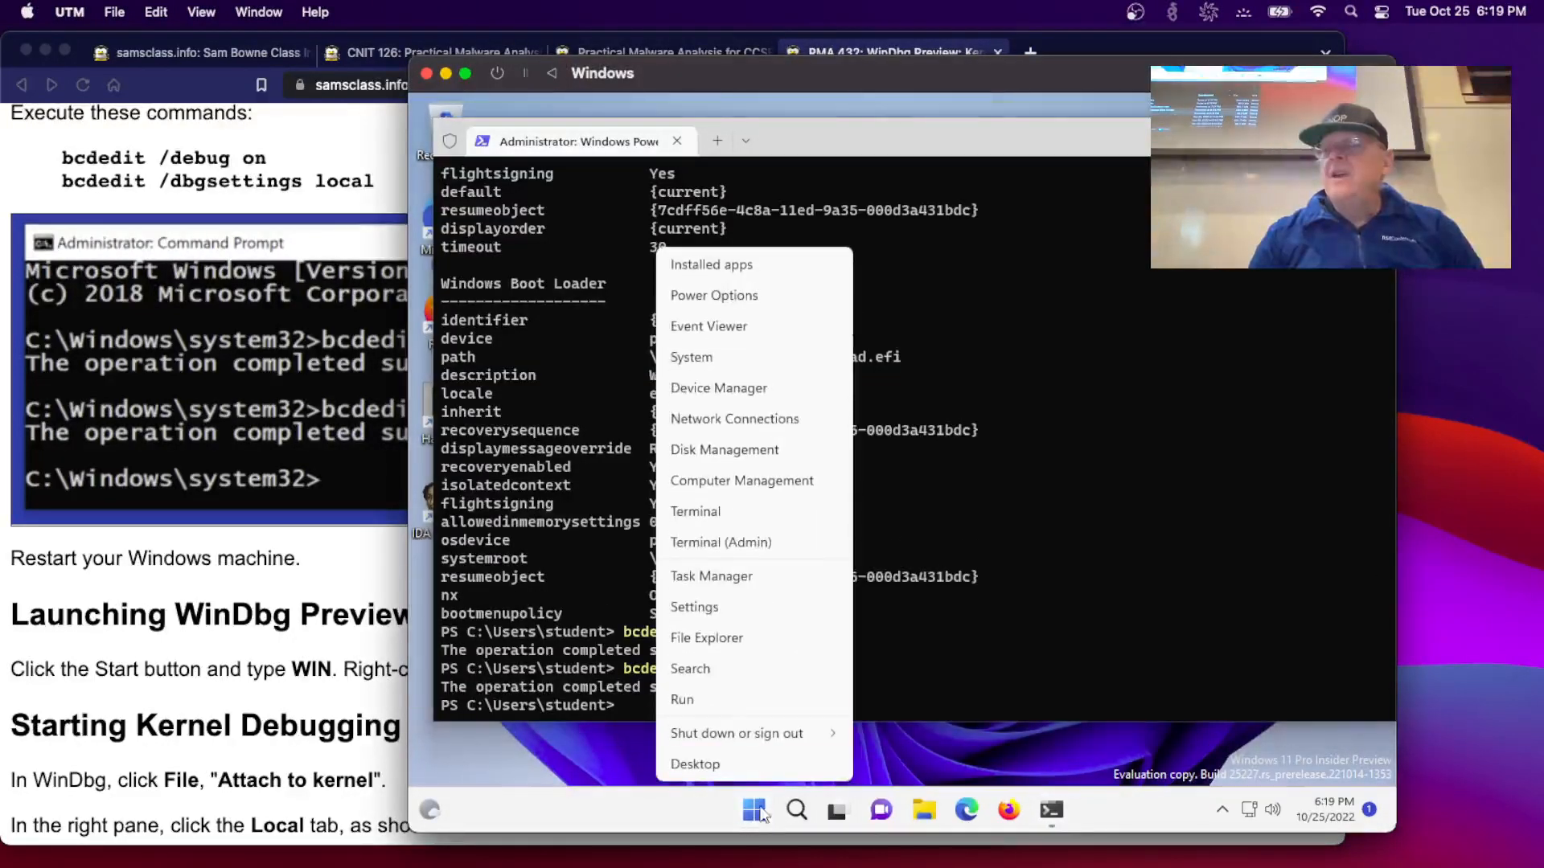
{"action": "mouse_move", "coordinate": [746, 734]}
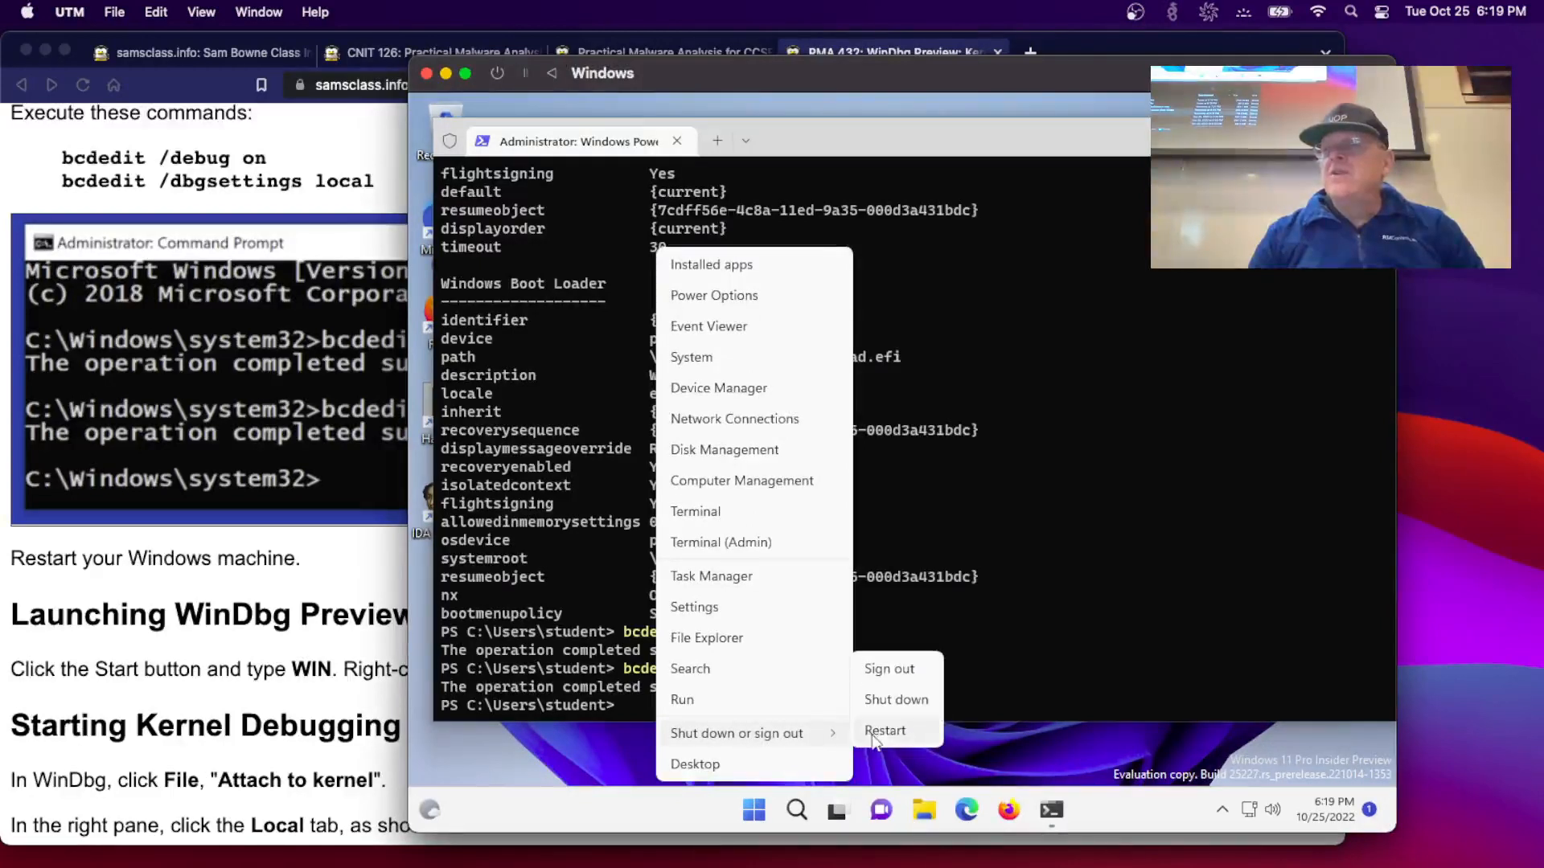
{"action": "left_click", "coordinate": [880, 732]}
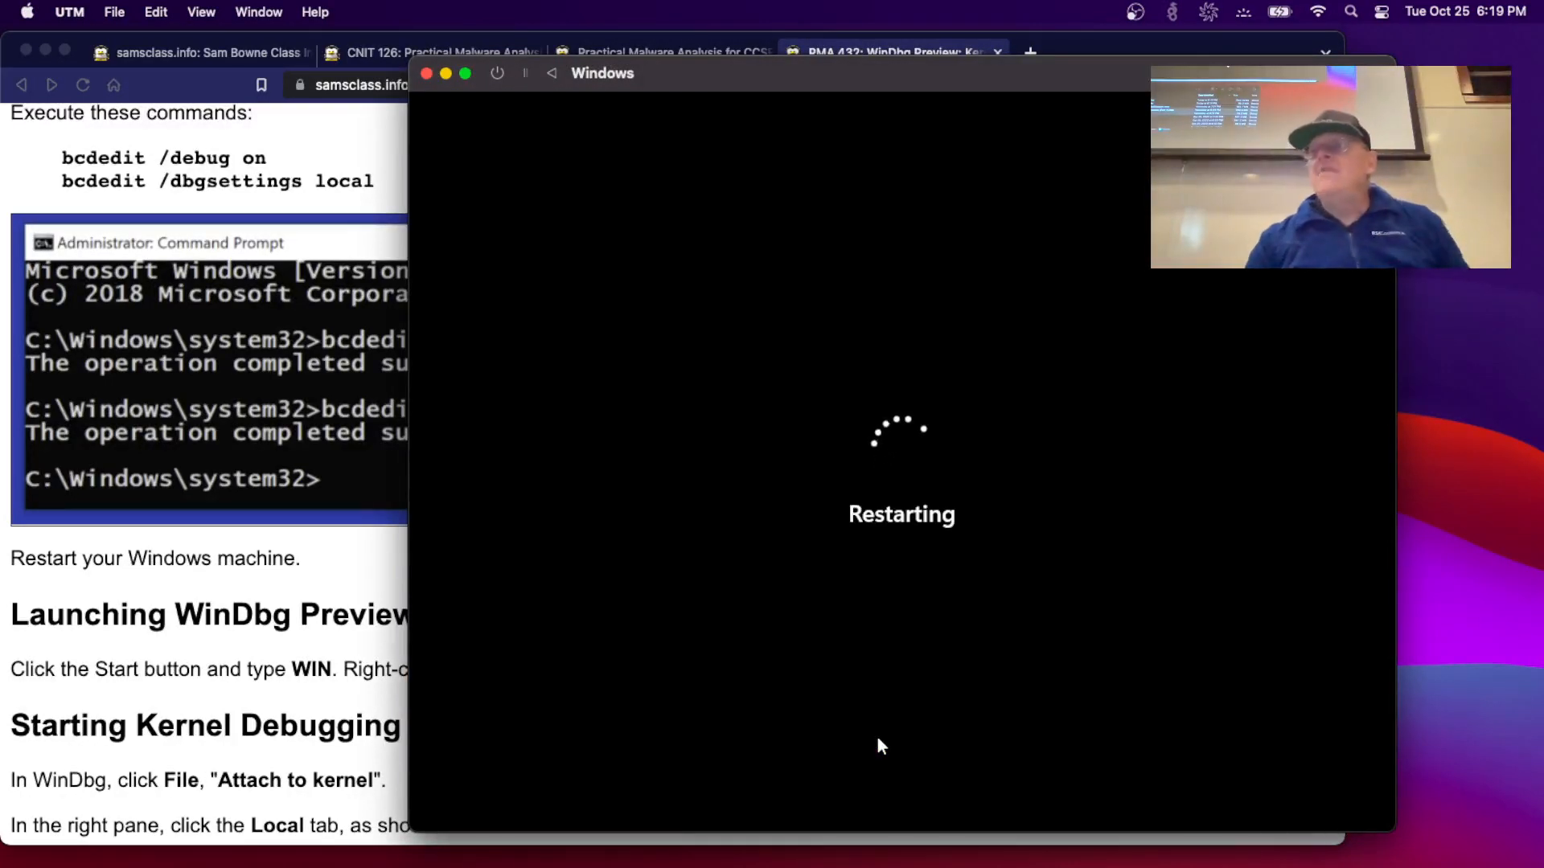
- Scroll the lab page down to the Attach to kernel steps and reposition Brave beside the booting VM
{"action": "left_click", "coordinate": [213, 628]}
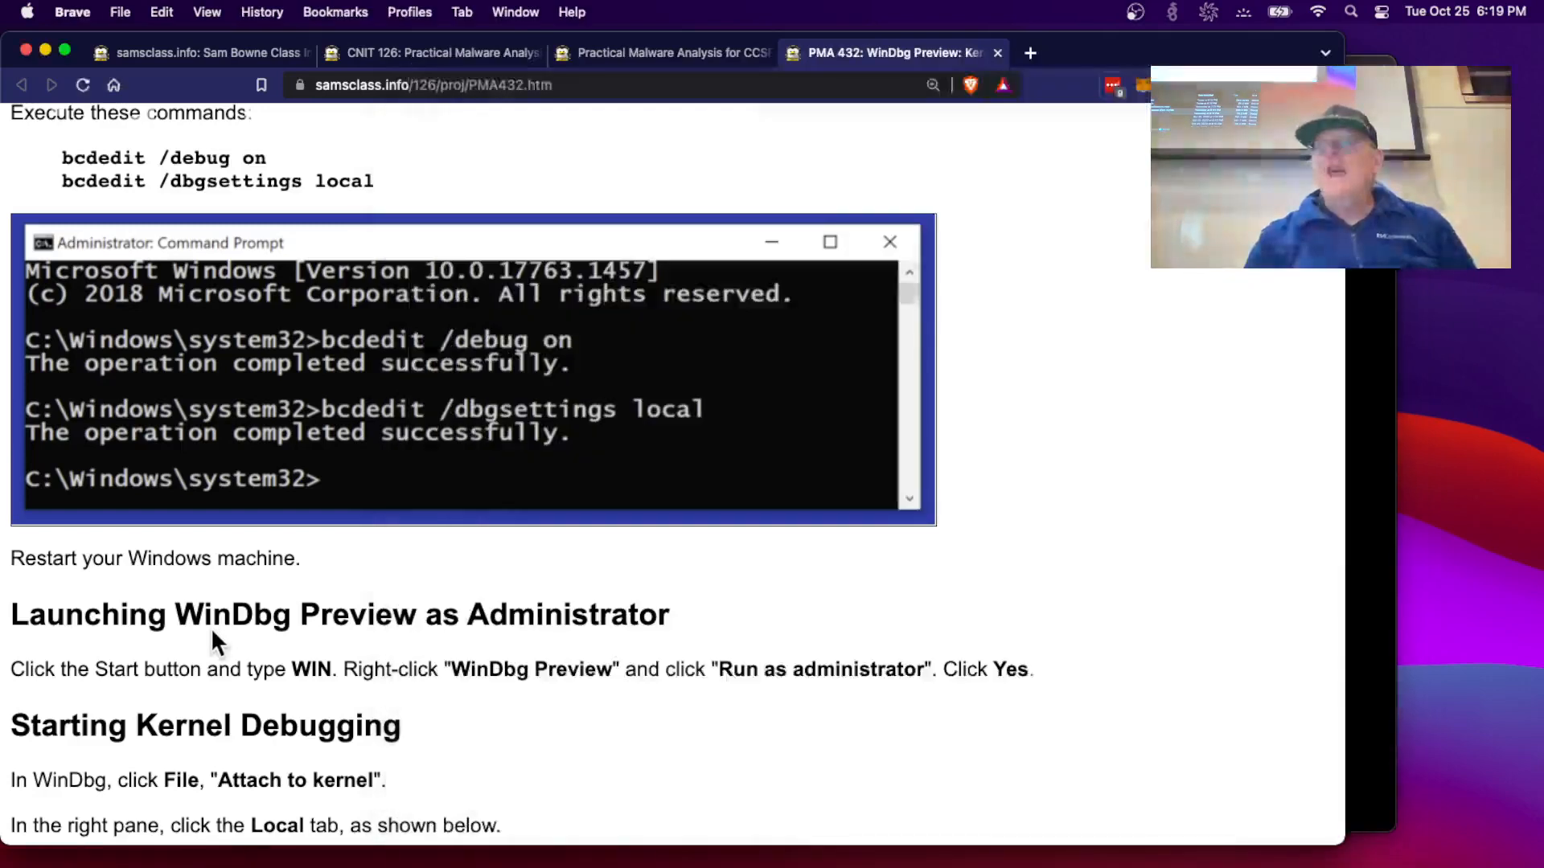
{"action": "scroll", "coordinate": [213, 628], "scroll_direction": "down", "scroll_amount": 5}
{"action": "scroll", "coordinate": [210, 628], "scroll_direction": "down", "scroll_amount": 3}
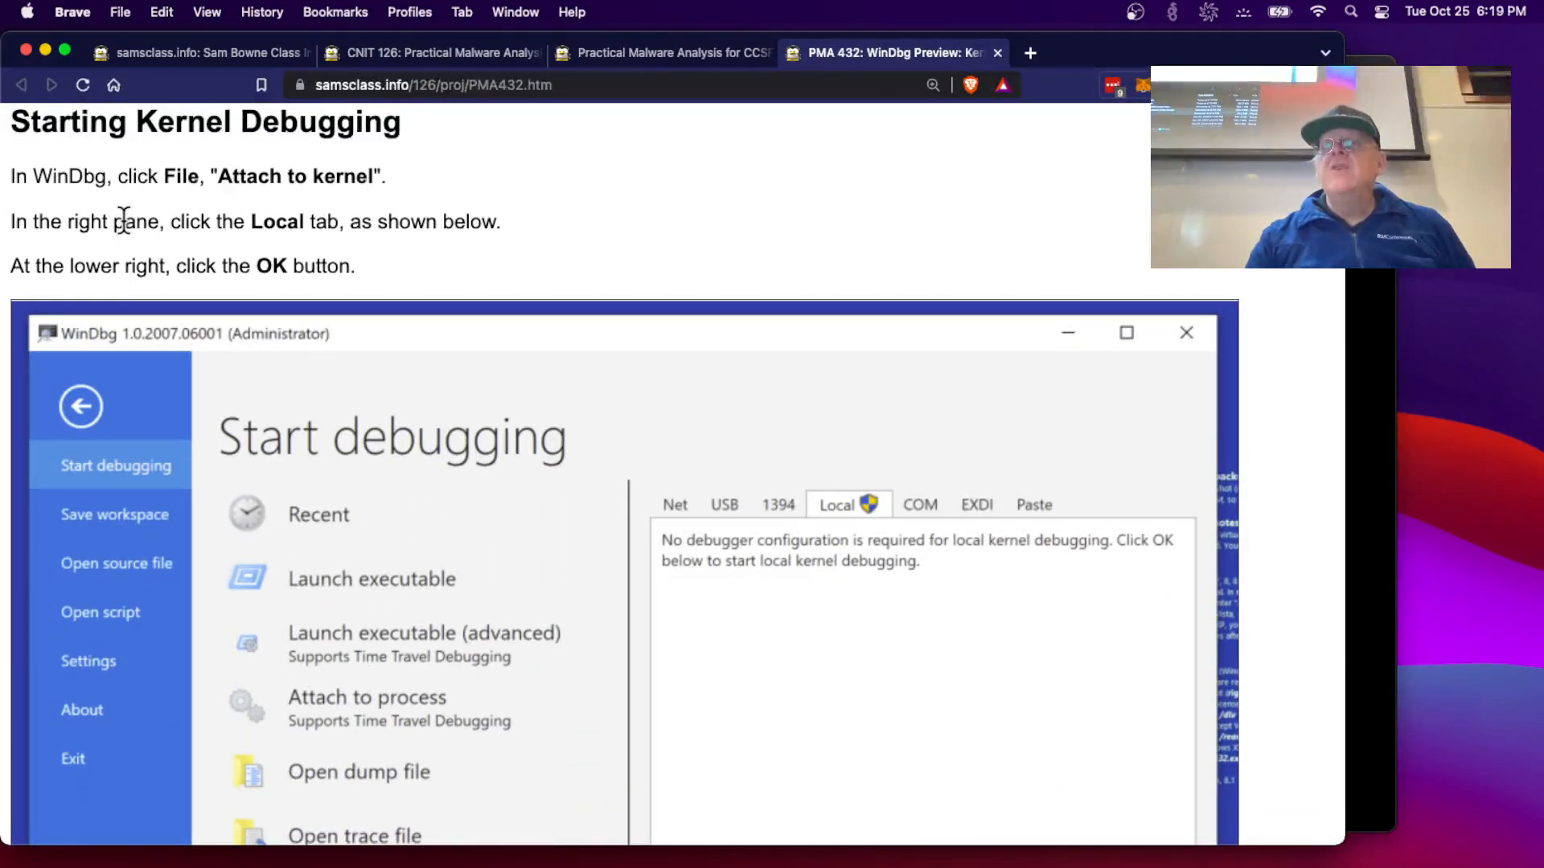
{"action": "scroll", "coordinate": [318, 724], "scroll_direction": "down", "scroll_amount": 7}
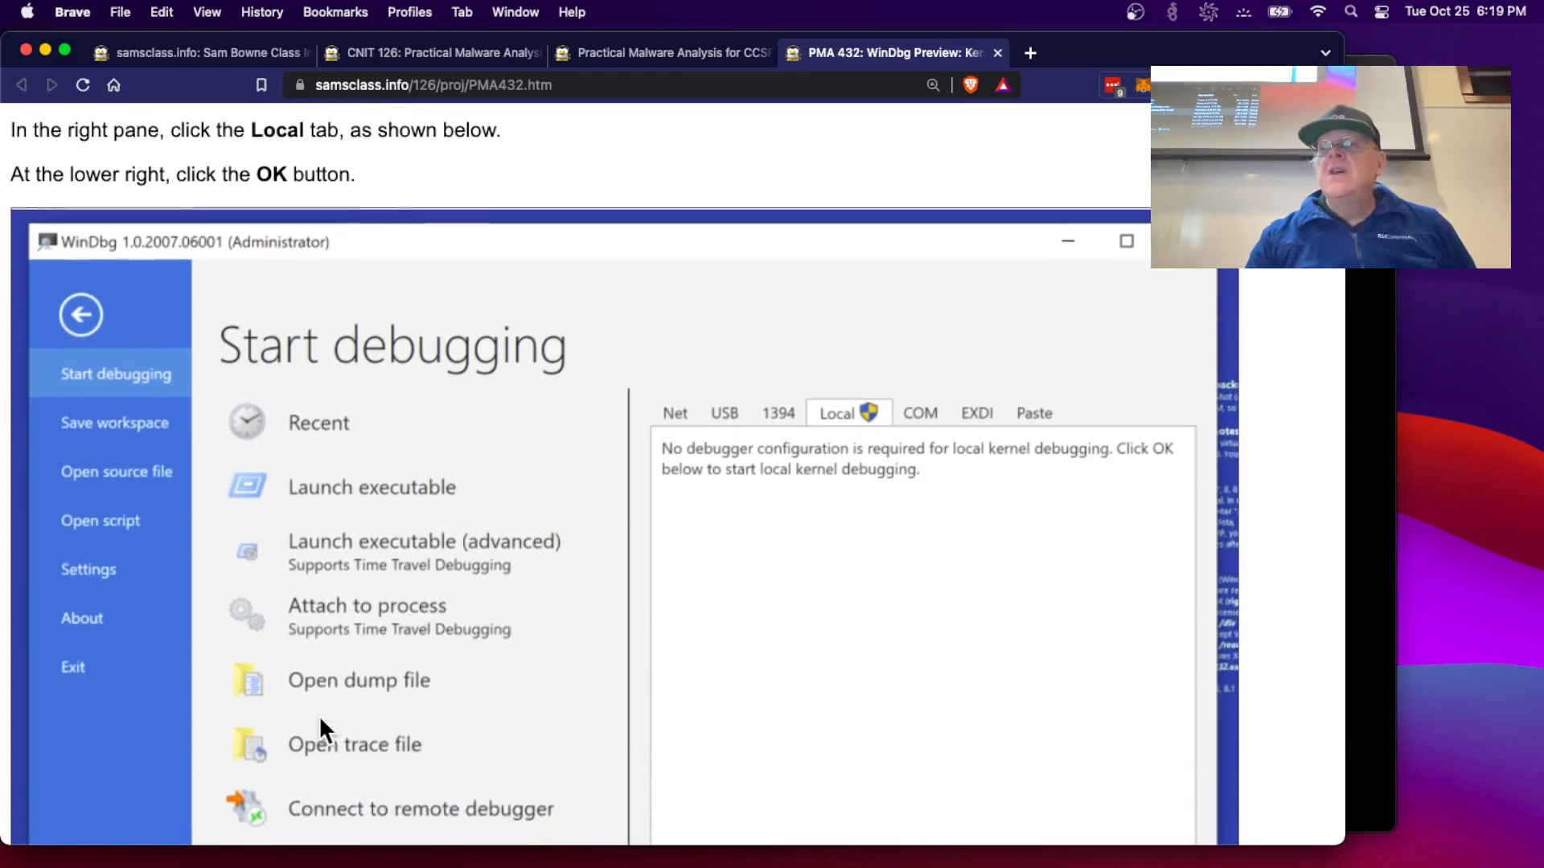
{"action": "scroll", "coordinate": [320, 715], "scroll_direction": "down", "scroll_amount": 1}
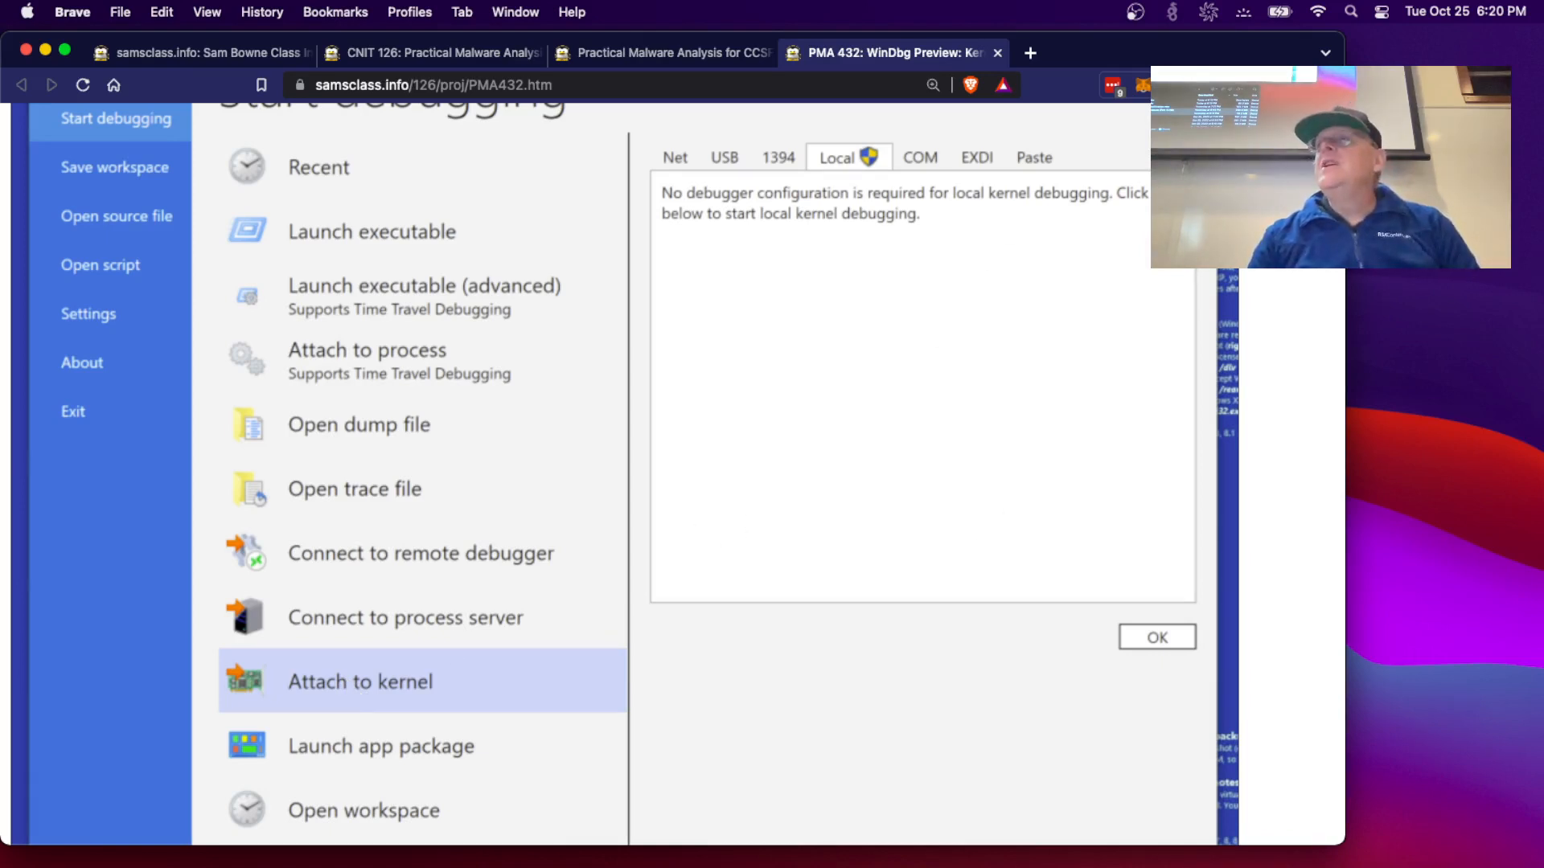
{"action": "left_click_drag", "start_coordinate": [1190, 58], "coordinate": [990, 617]}
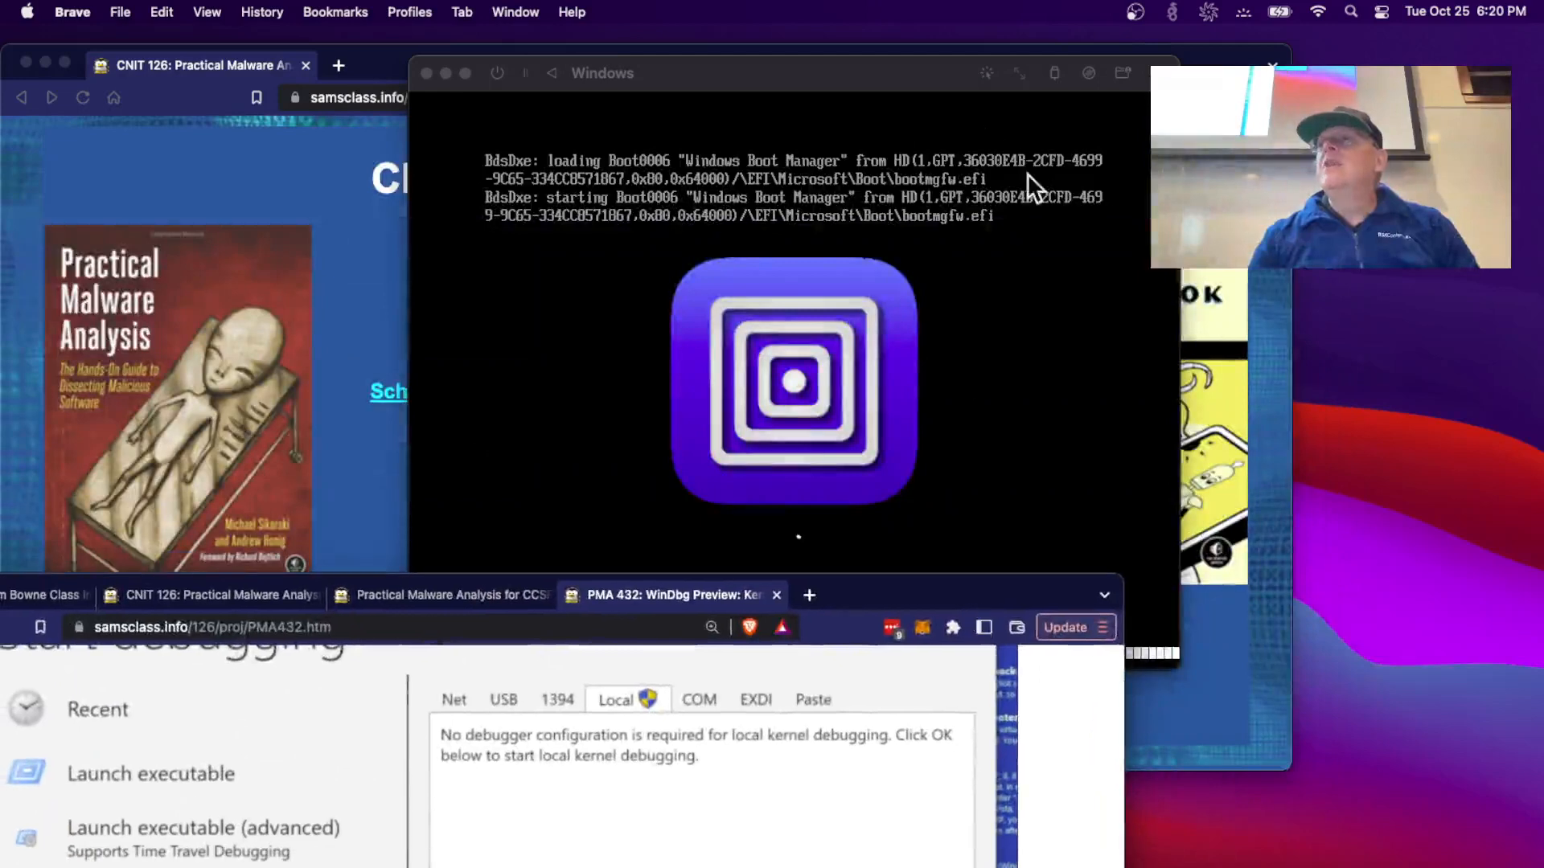
- Arrange Brave at the top of the screen and the booting VM window to its right
{"action": "left_click_drag", "start_coordinate": [872, 79], "coordinate": [1184, 83]}
{"action": "left_click", "coordinate": [531, 718]}
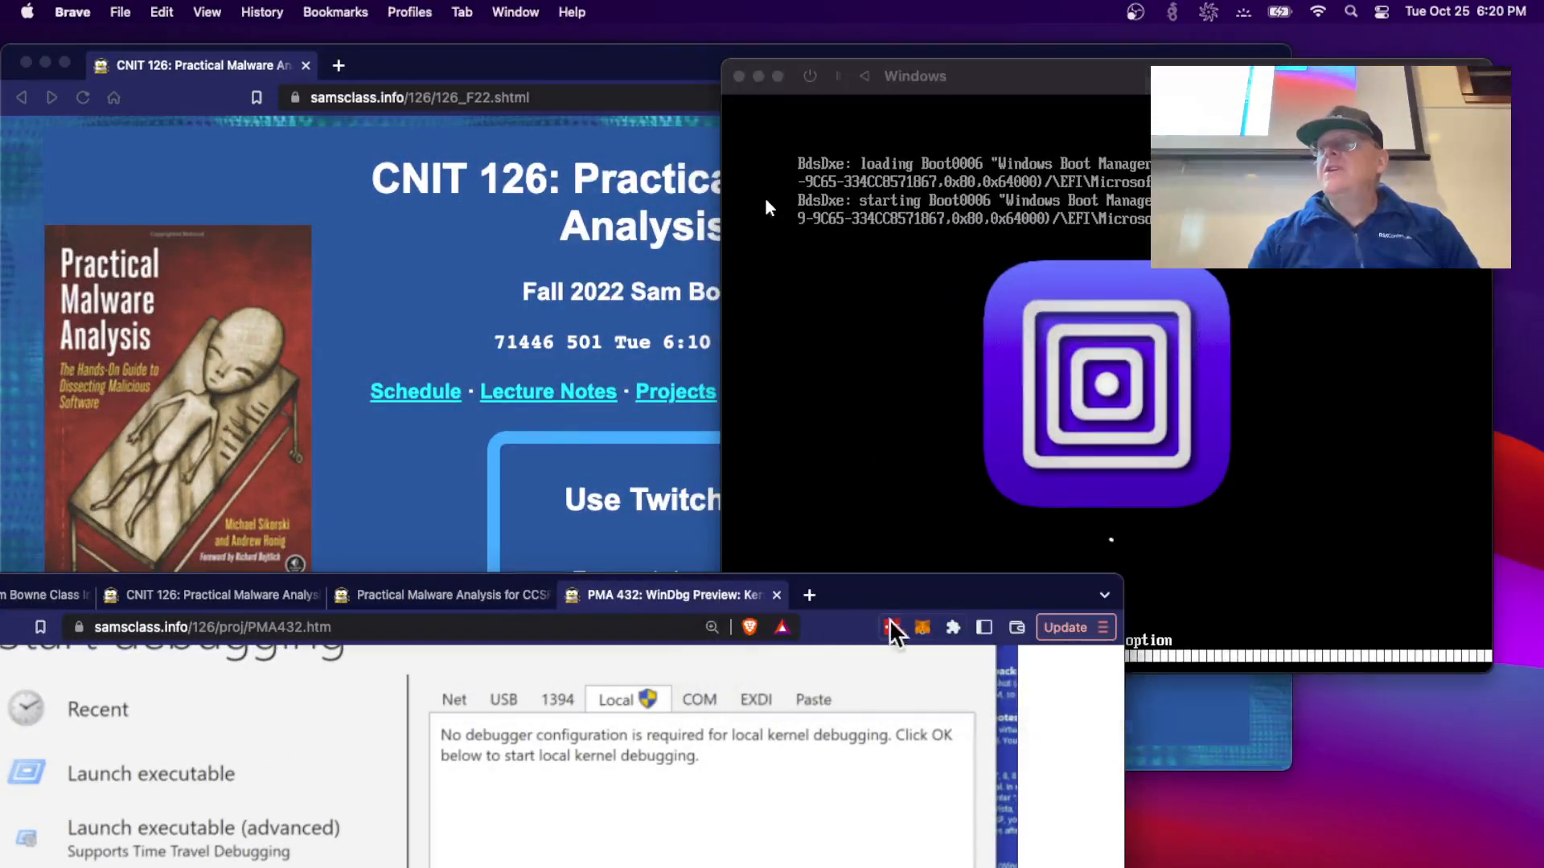
{"action": "left_click_drag", "start_coordinate": [883, 605], "coordinate": [1051, 63]}
{"action": "left_click_drag", "start_coordinate": [1048, 45], "coordinate": [1087, 55]}
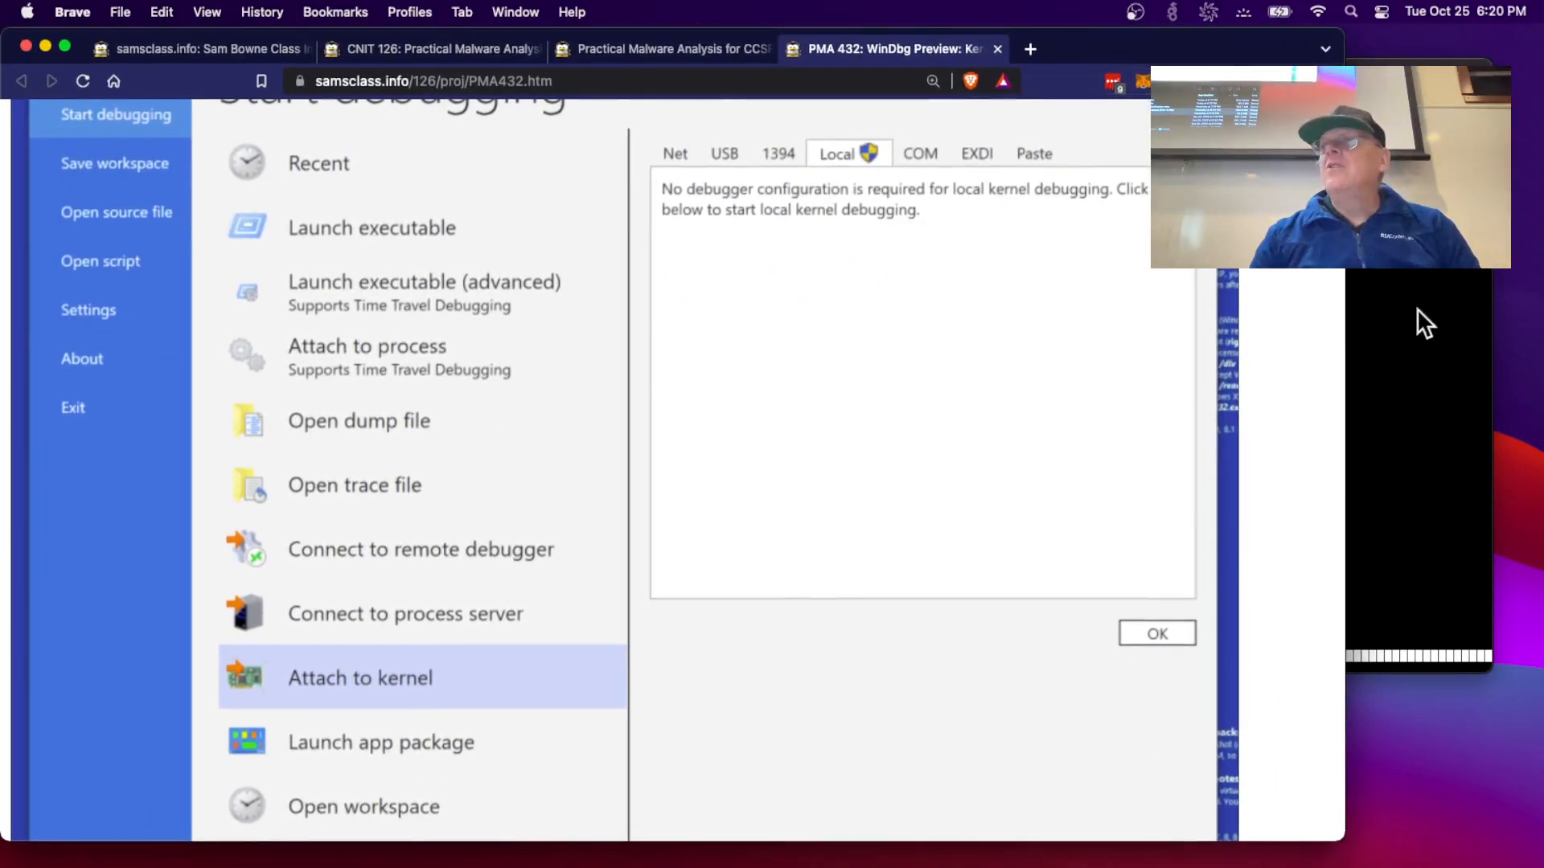
{"action": "left_click", "coordinate": [1416, 314]}
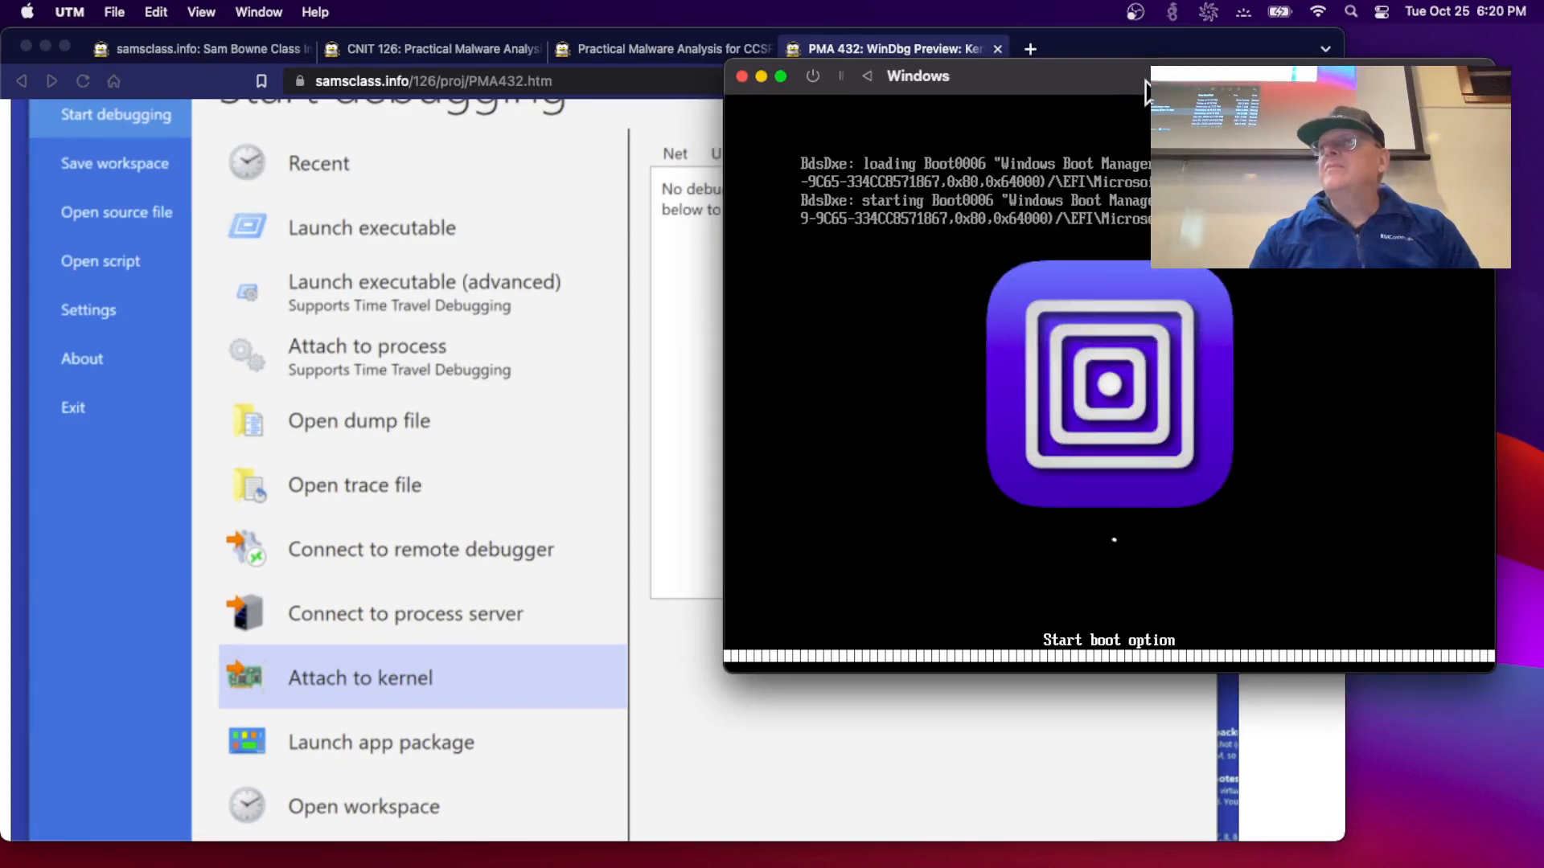
{"action": "left_click_drag", "start_coordinate": [1143, 86], "coordinate": [1250, 79]}
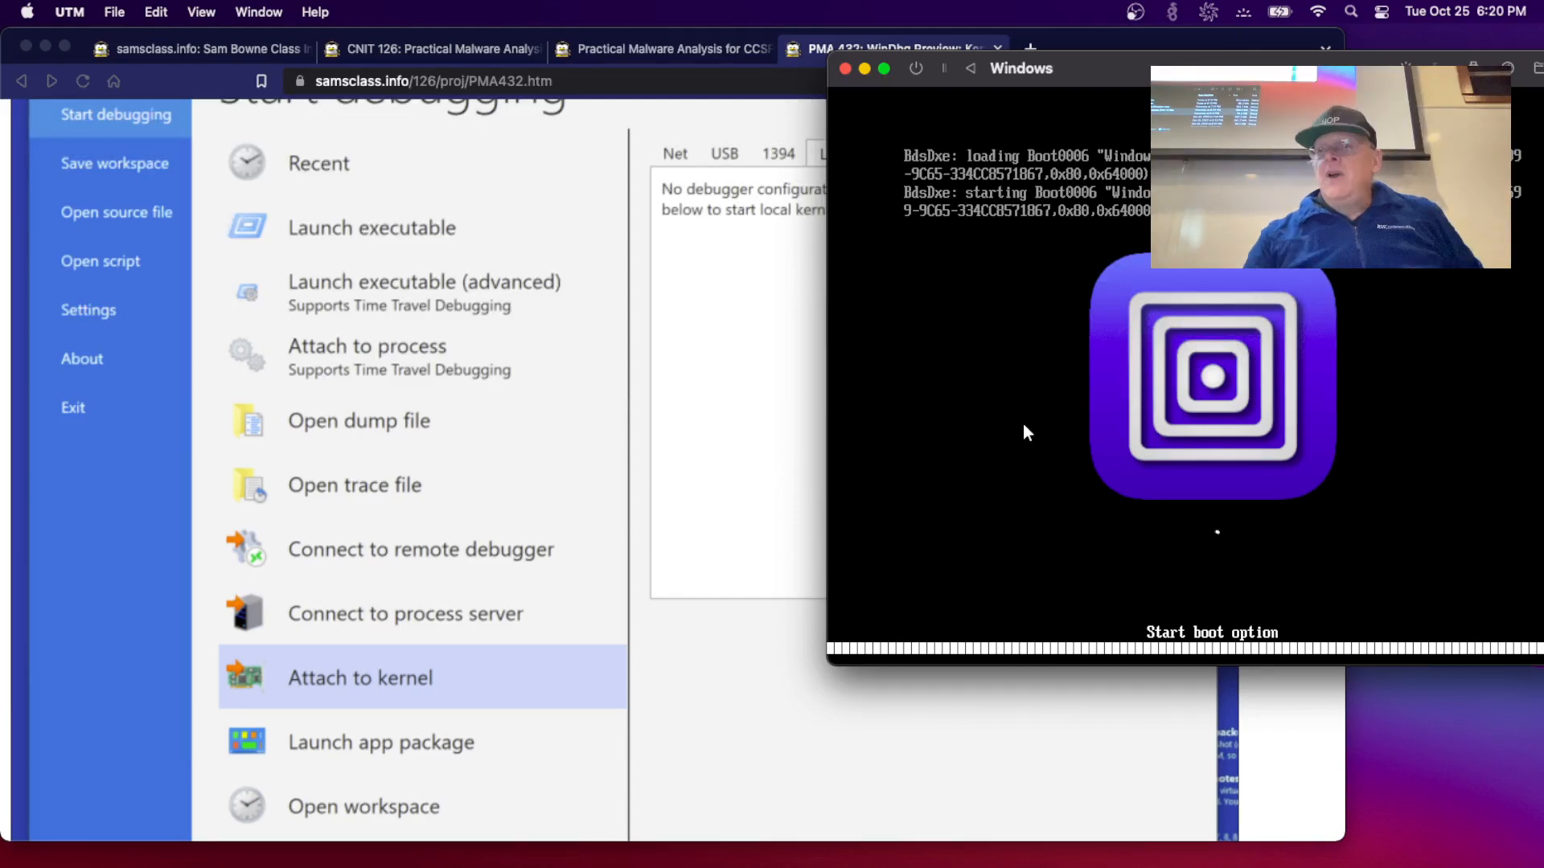
- Bring the lab page forward and scroll to the Viewing Loaded Modules section
{"action": "left_click", "coordinate": [603, 489]}
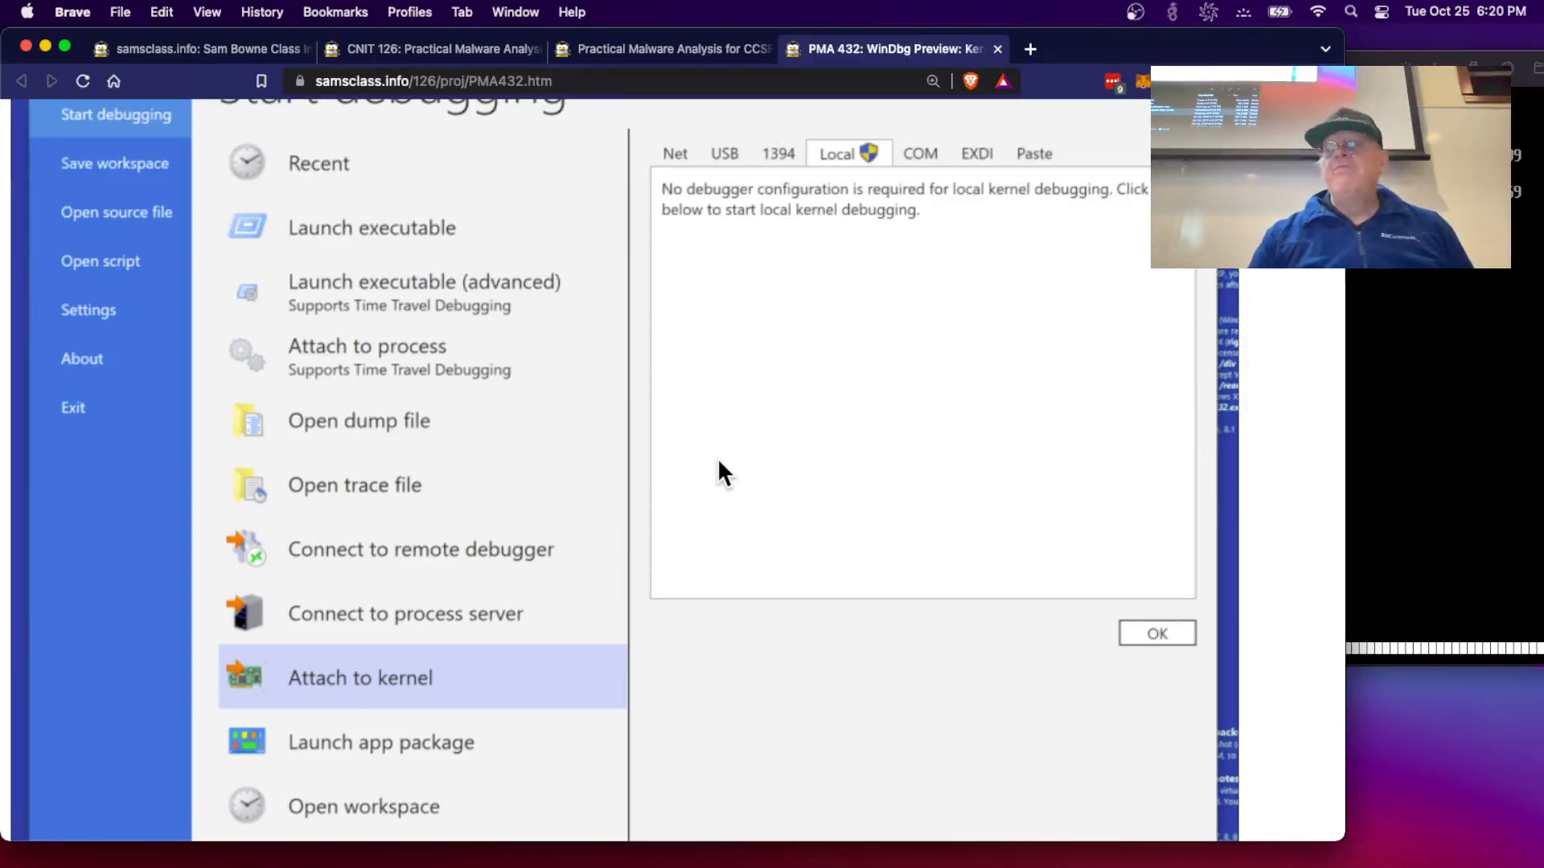
{"action": "scroll", "coordinate": [717, 457], "scroll_direction": "up", "scroll_amount": 2}
{"action": "scroll", "coordinate": [717, 457], "scroll_direction": "up", "scroll_amount": 2}
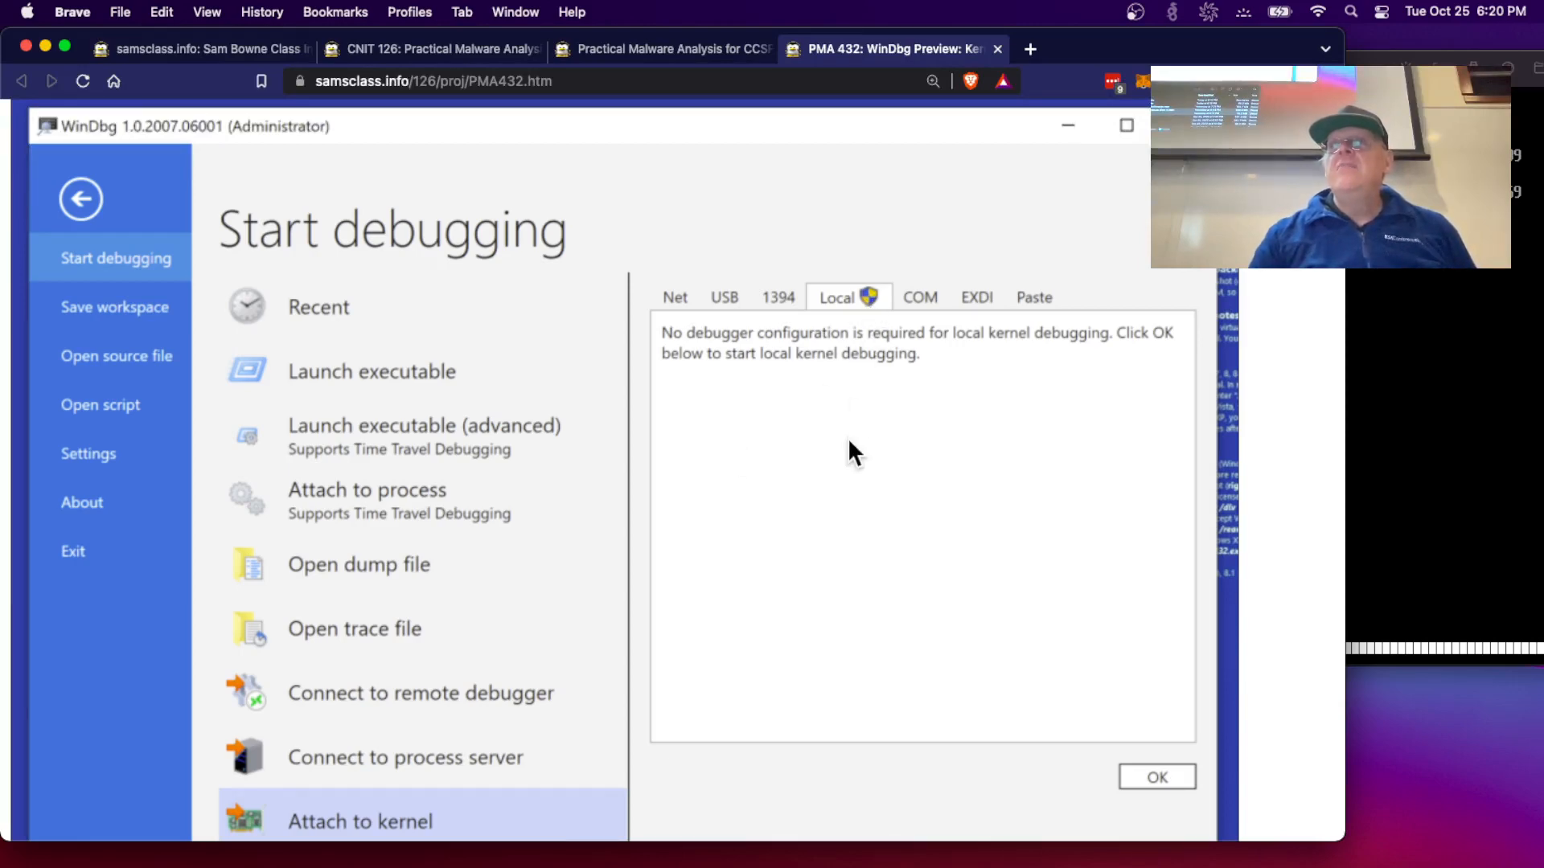
{"action": "scroll", "coordinate": [847, 437], "scroll_direction": "down", "scroll_amount": 20}
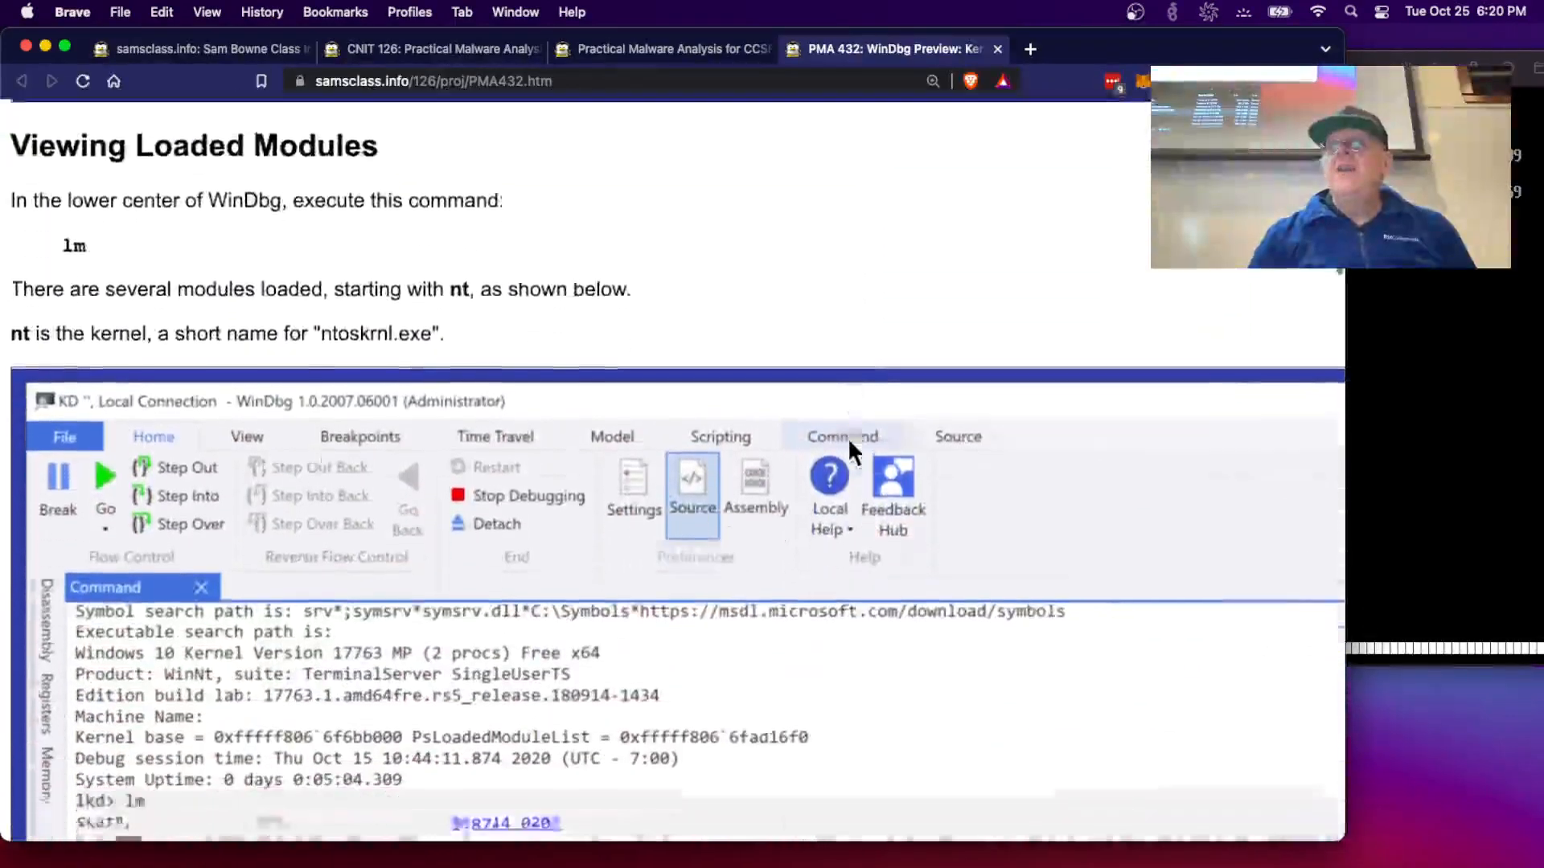
{"action": "scroll", "coordinate": [847, 438], "scroll_direction": "down", "scroll_amount": 6}
{"action": "scroll", "coordinate": [242, 603], "scroll_direction": "down", "scroll_amount": 6}
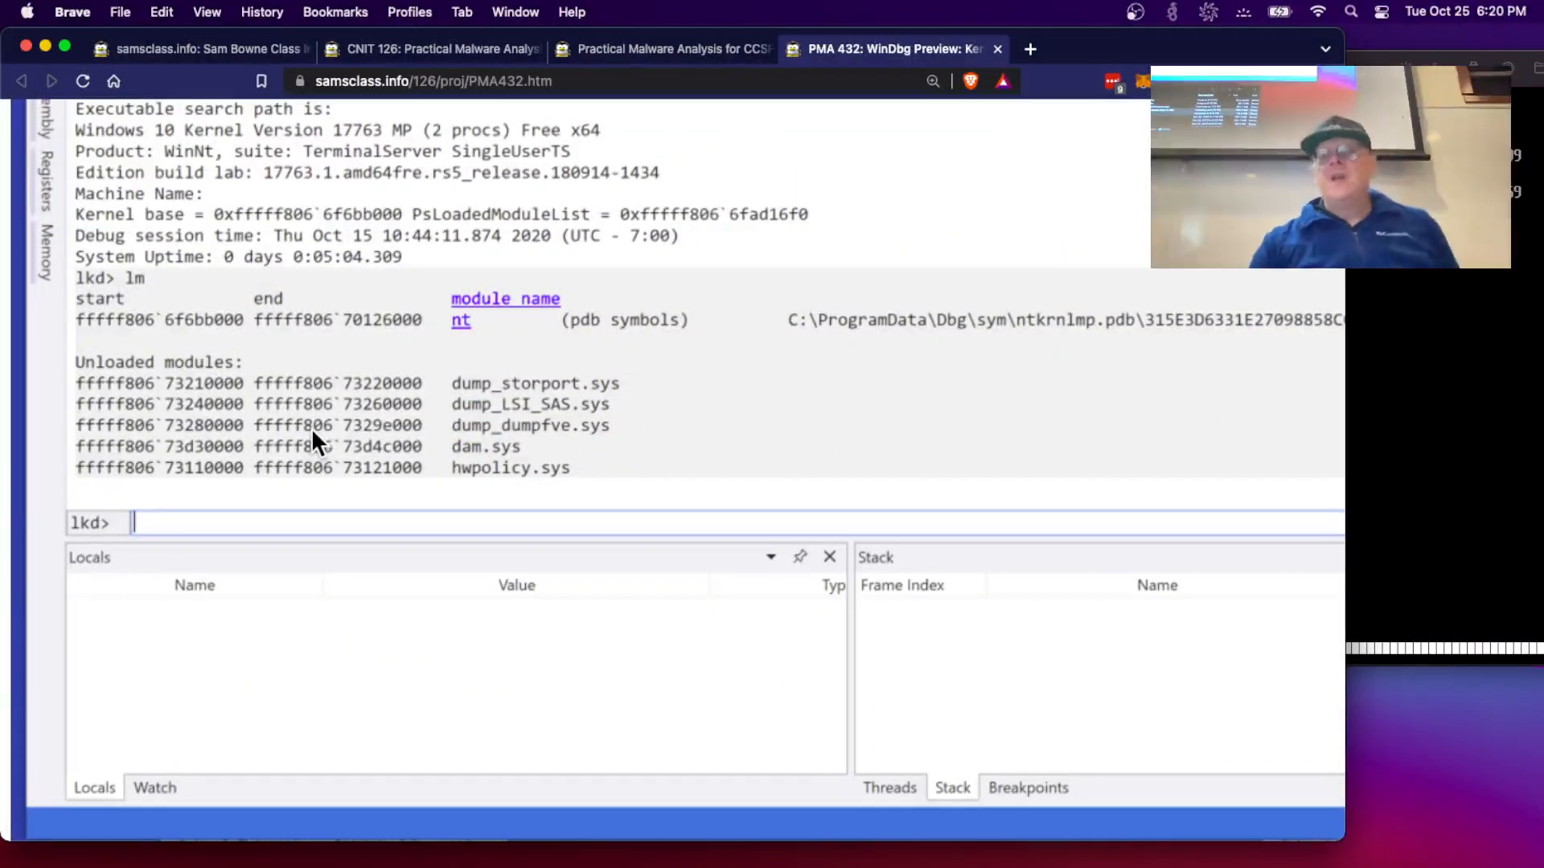
{"action": "scroll", "coordinate": [311, 427], "scroll_direction": "up", "scroll_amount": 10}
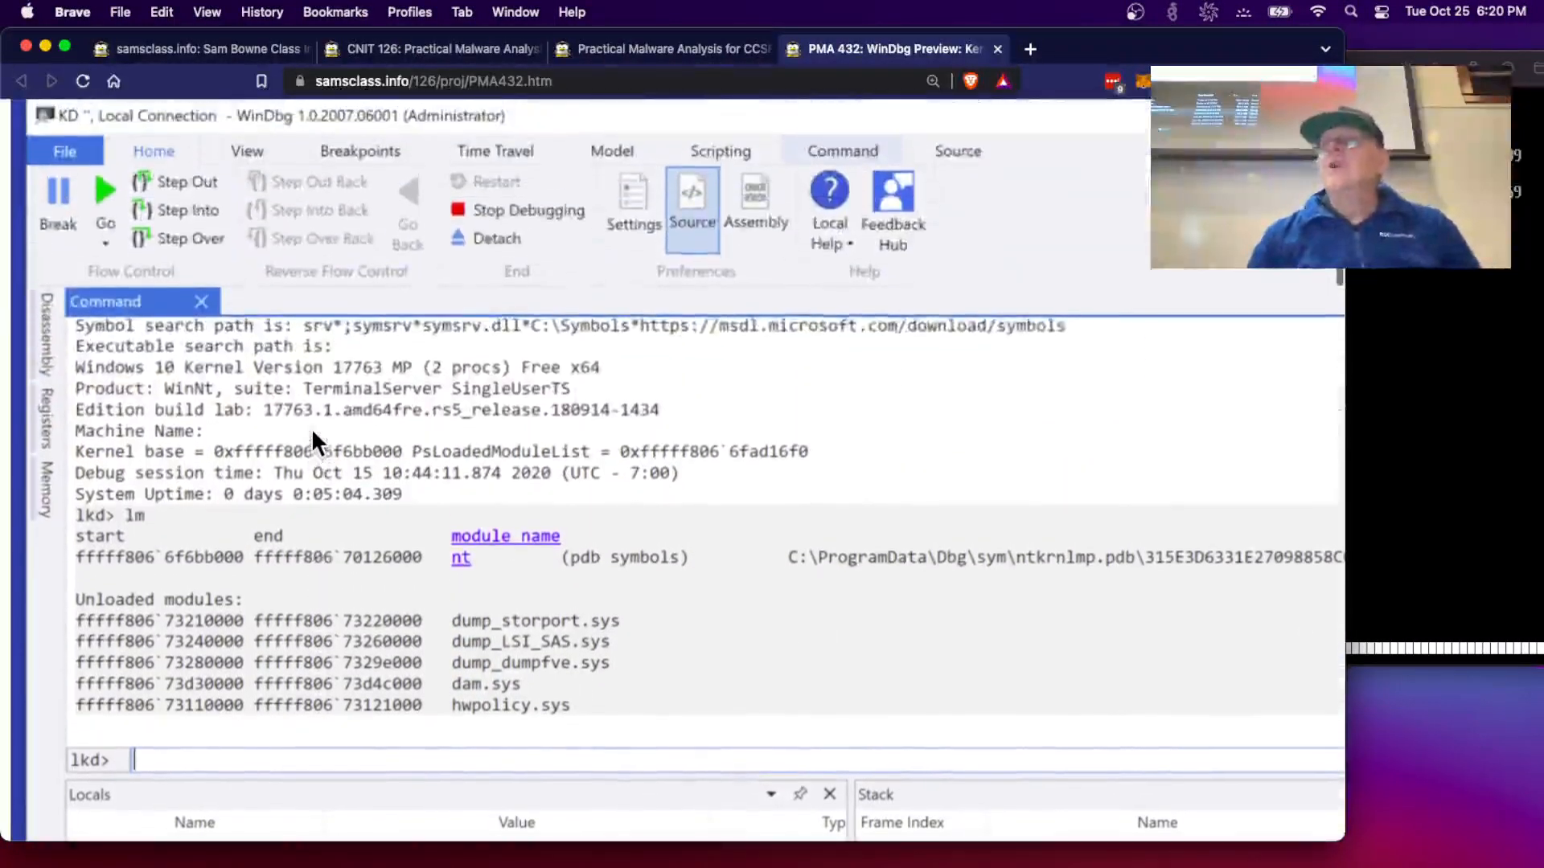
{"action": "scroll", "coordinate": [311, 428], "scroll_direction": "down", "scroll_amount": 2}
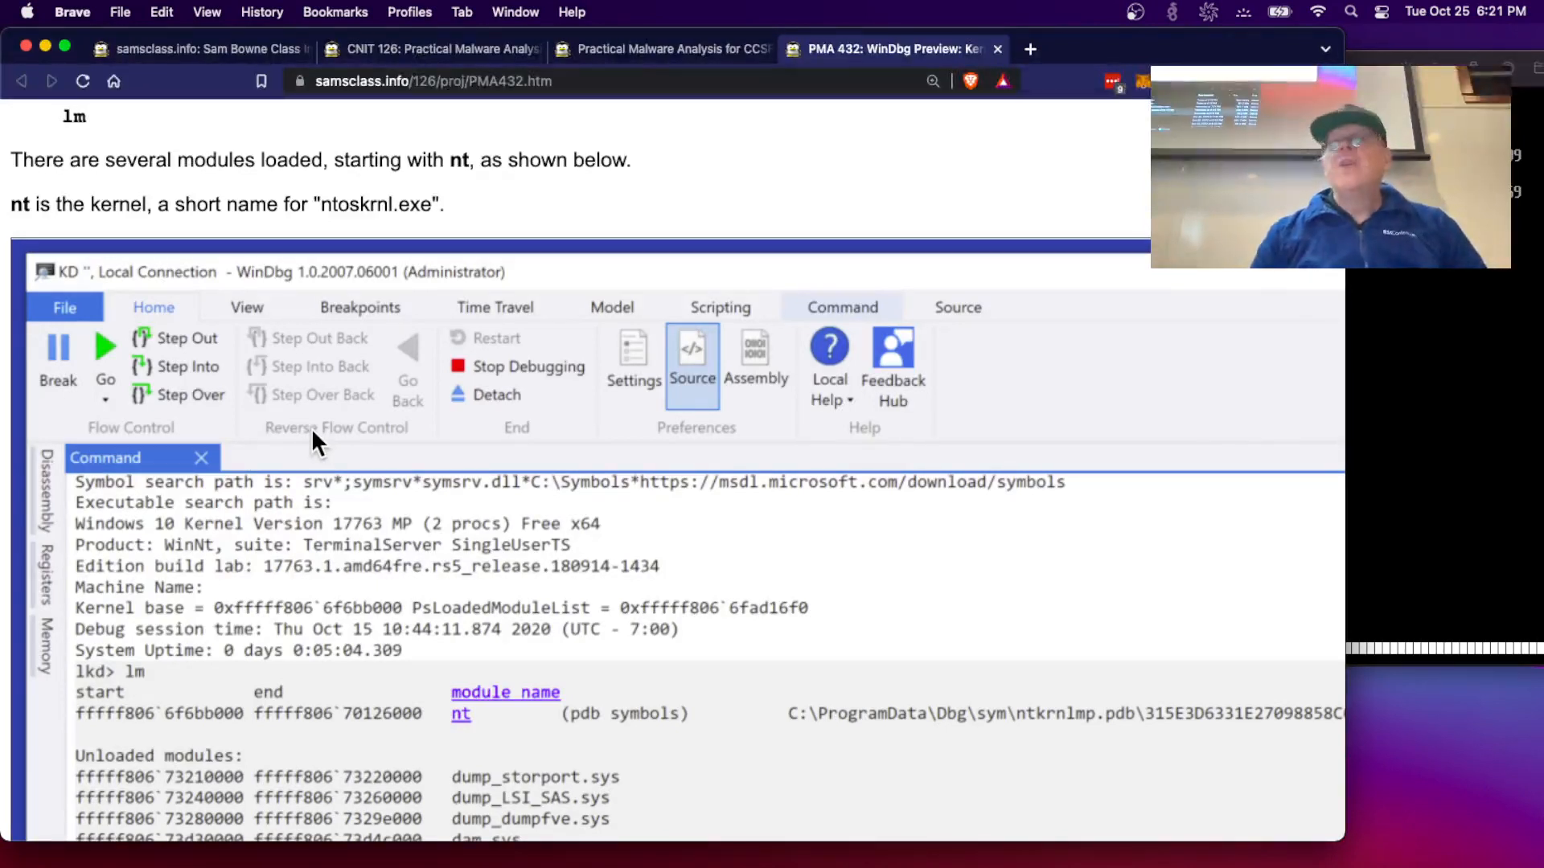
- Bring the rebooted Windows VM at its lock screen in front of Brave
{"action": "left_click", "coordinate": [1353, 484]}
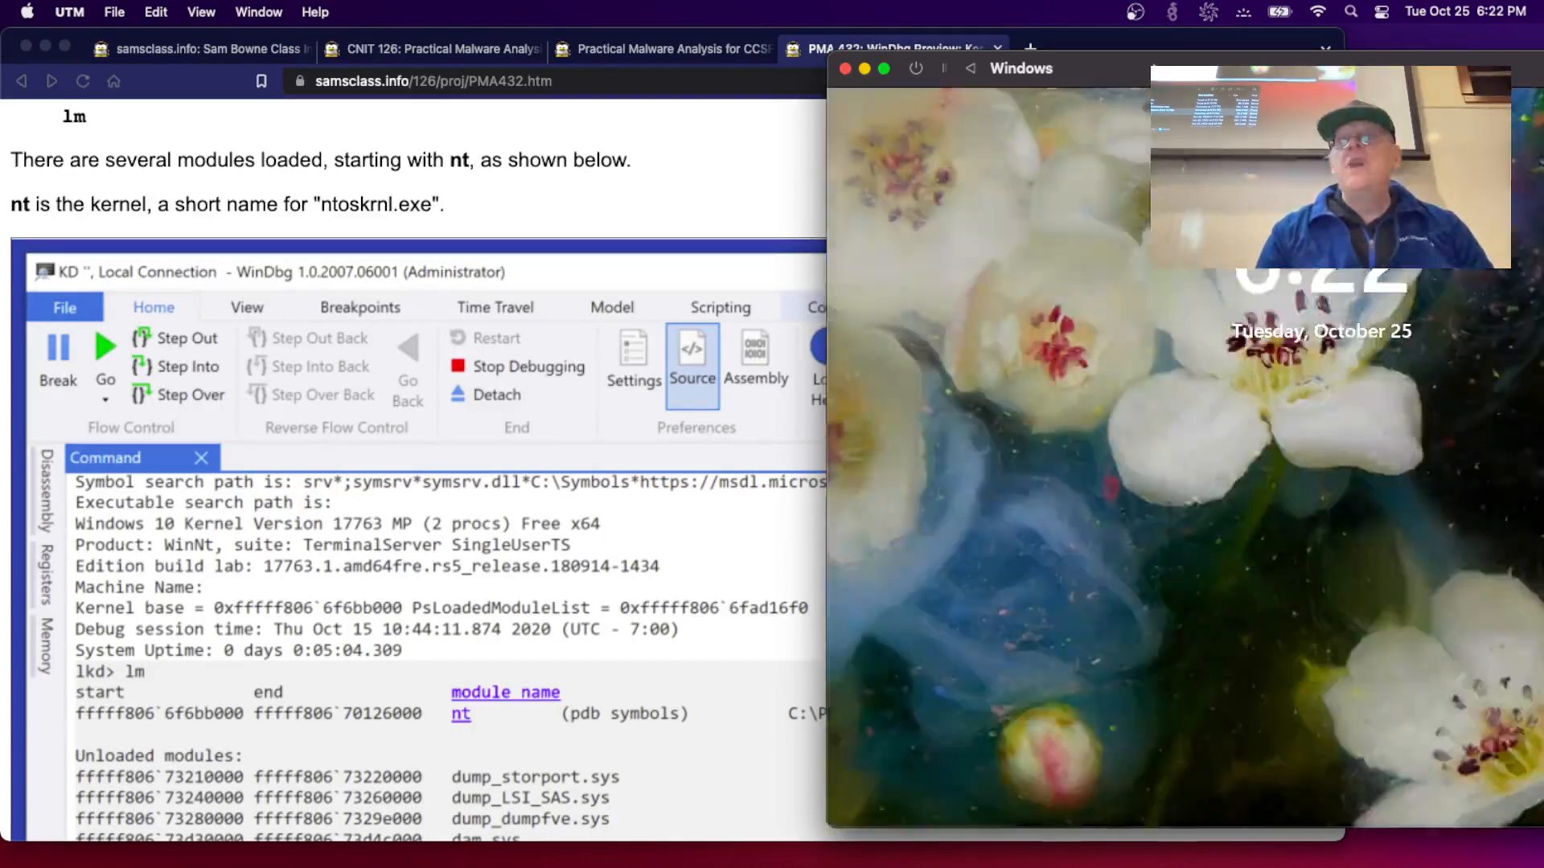
- Move the VM window left, dismiss the lock screen, and sign in with the account password
{"action": "left_click_drag", "start_coordinate": [1162, 79], "coordinate": [817, 58]}
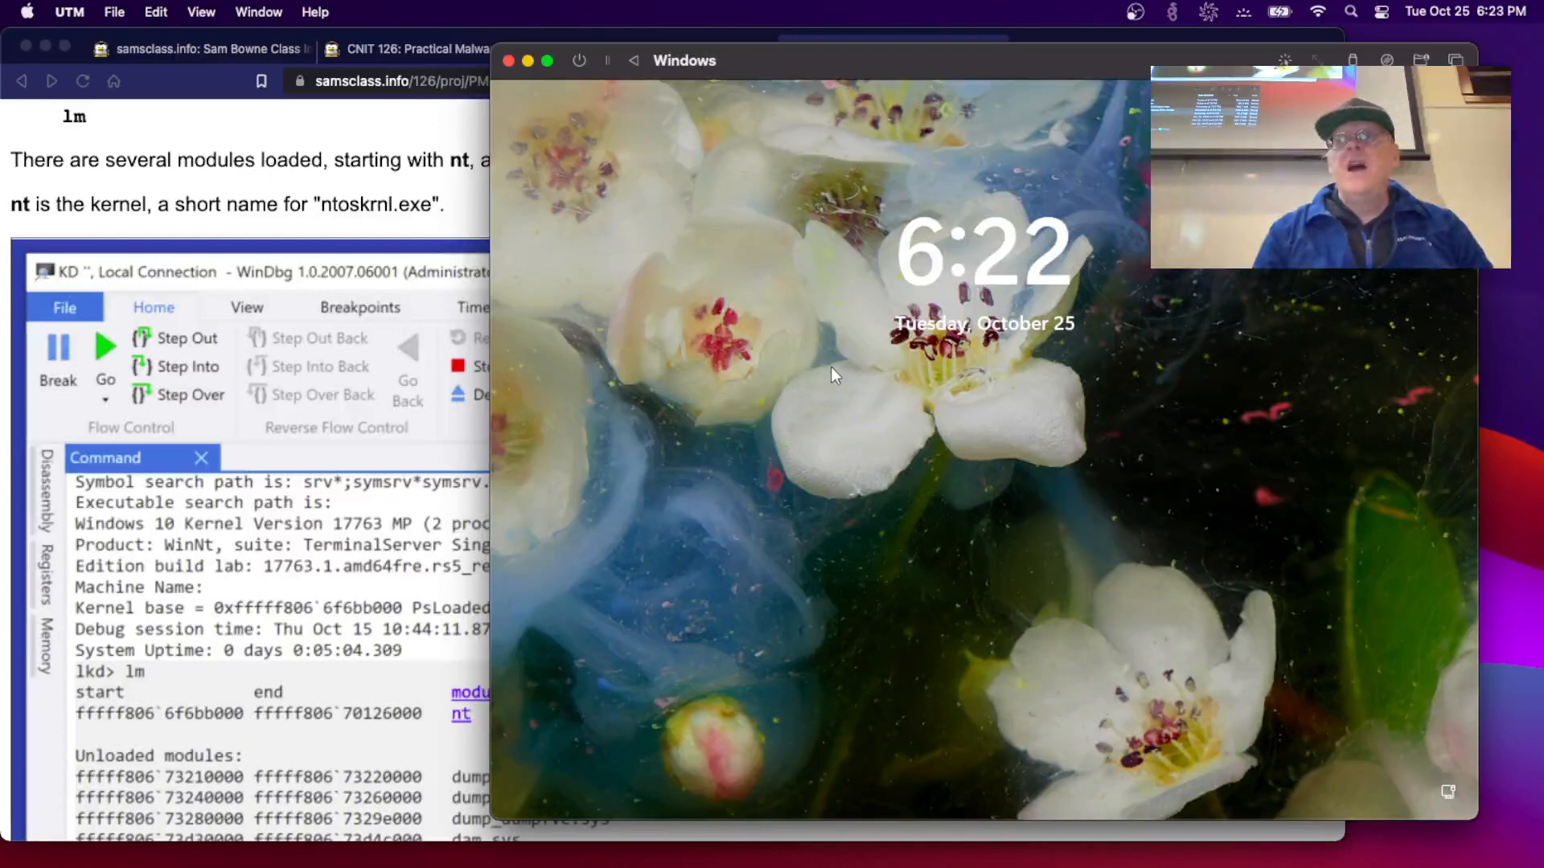
{"action": "left_click", "coordinate": [833, 440]}
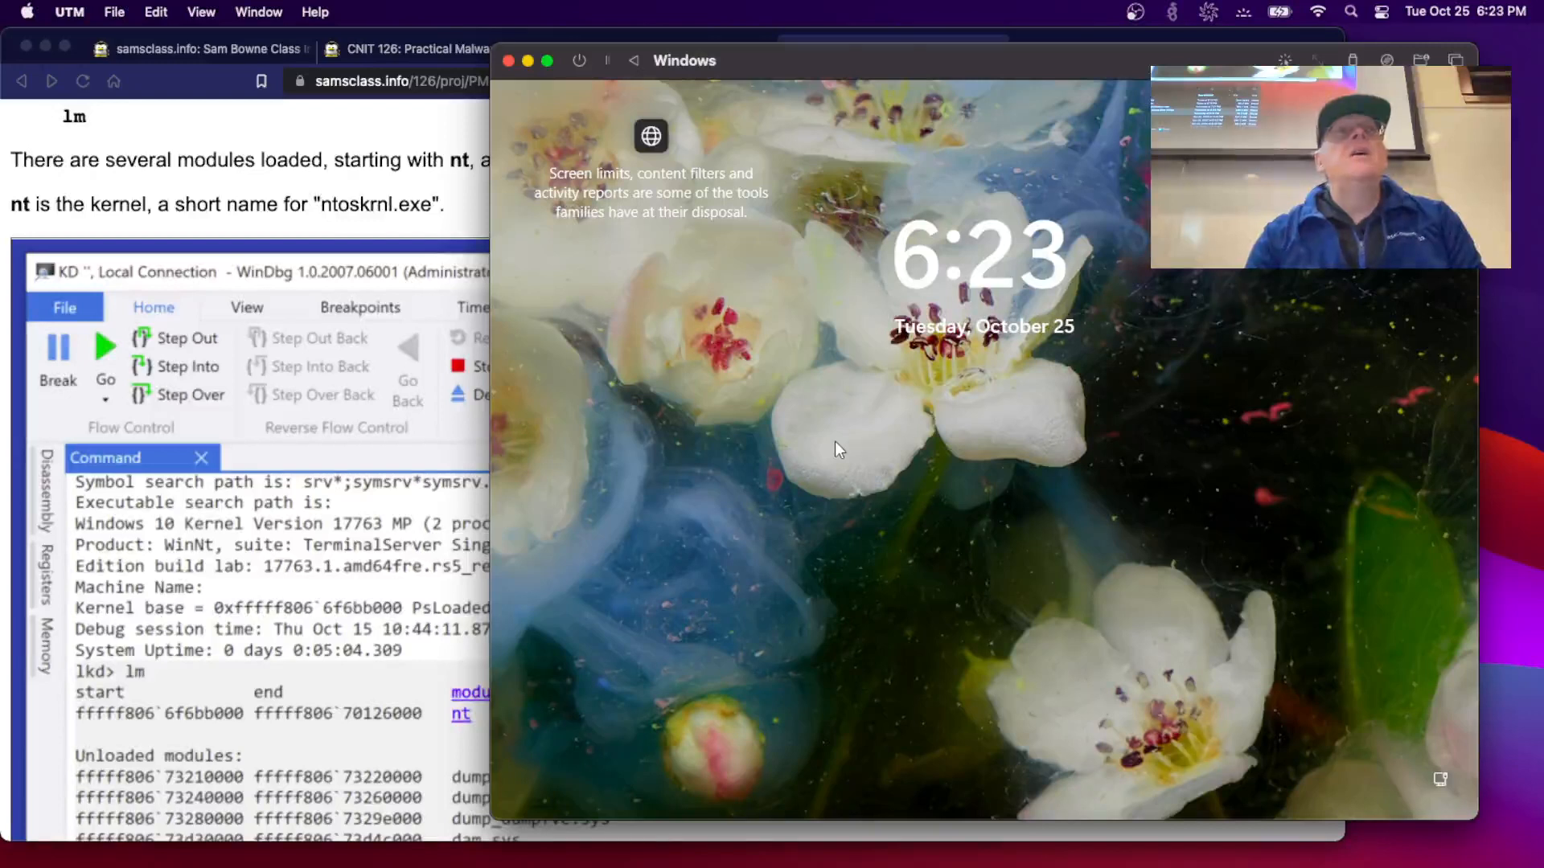
{"action": "left_click", "coordinate": [835, 441]}
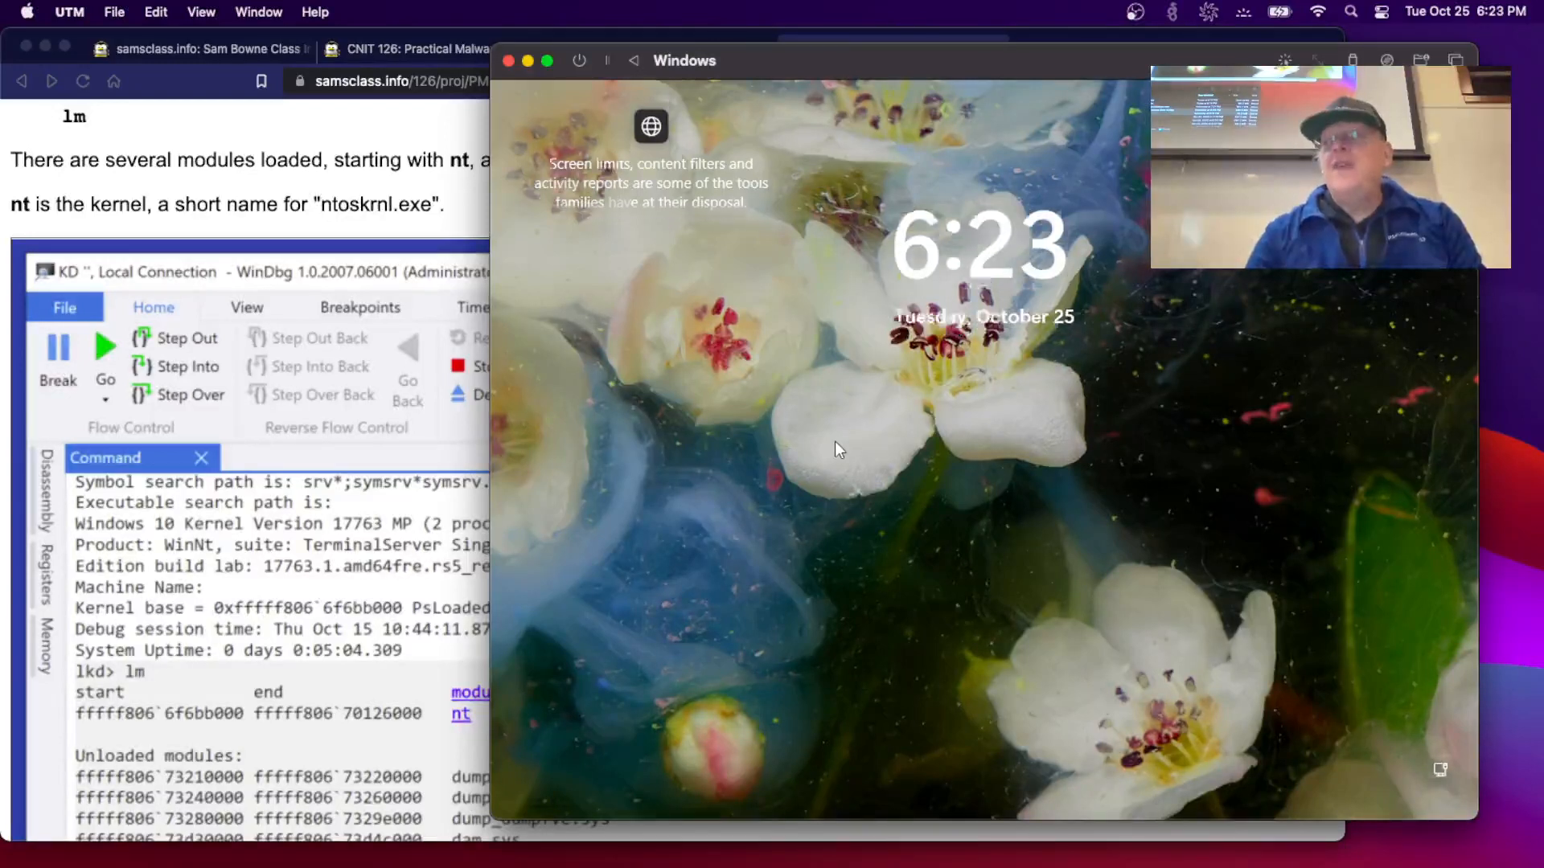
{"action": "type", "text": "••••••"}
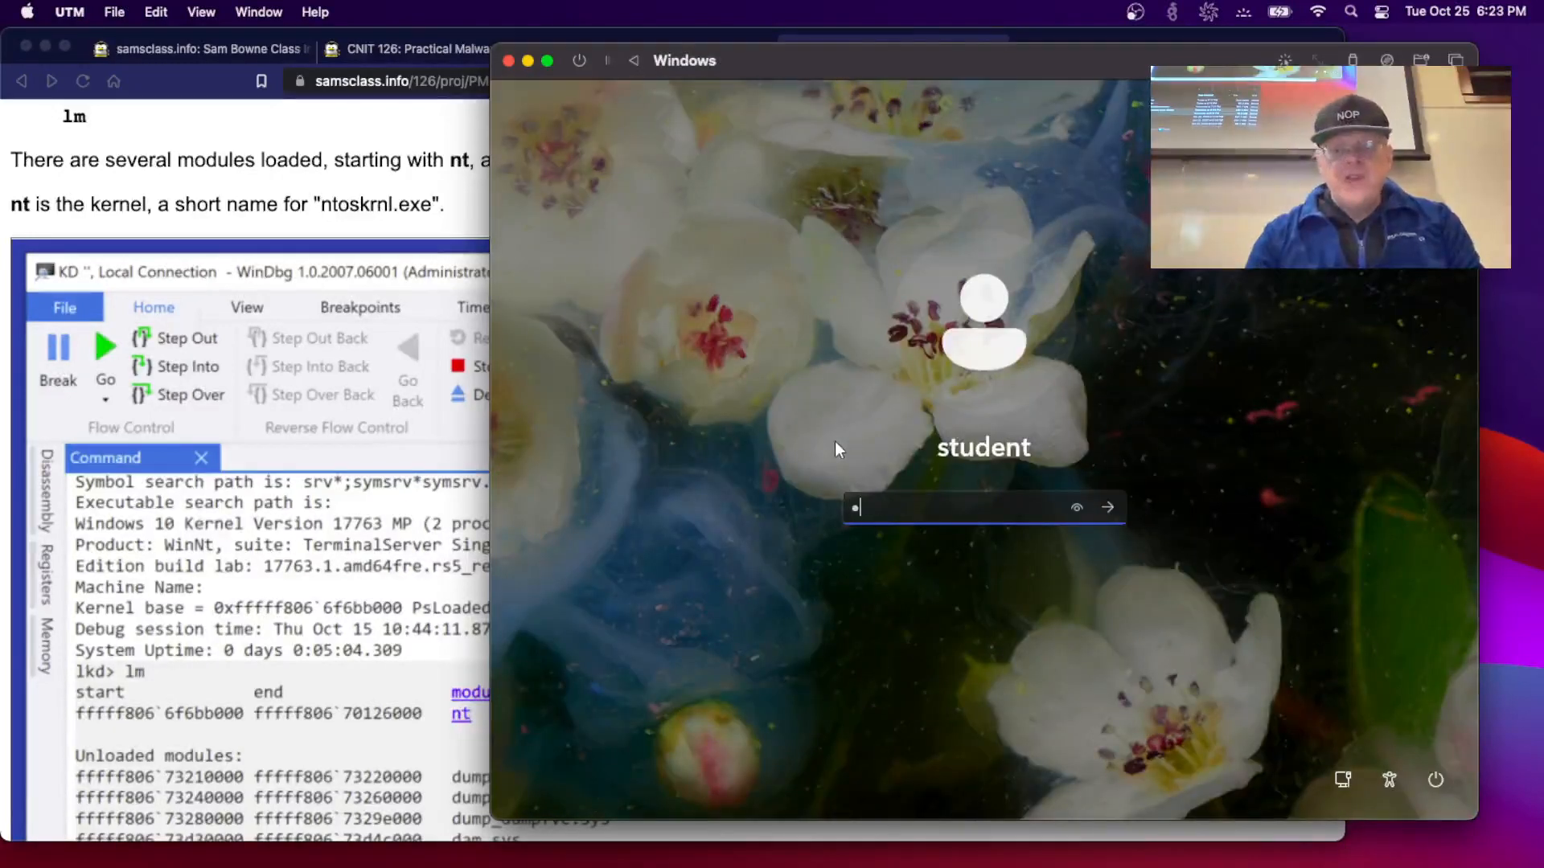
{"action": "key", "text": "Return"}
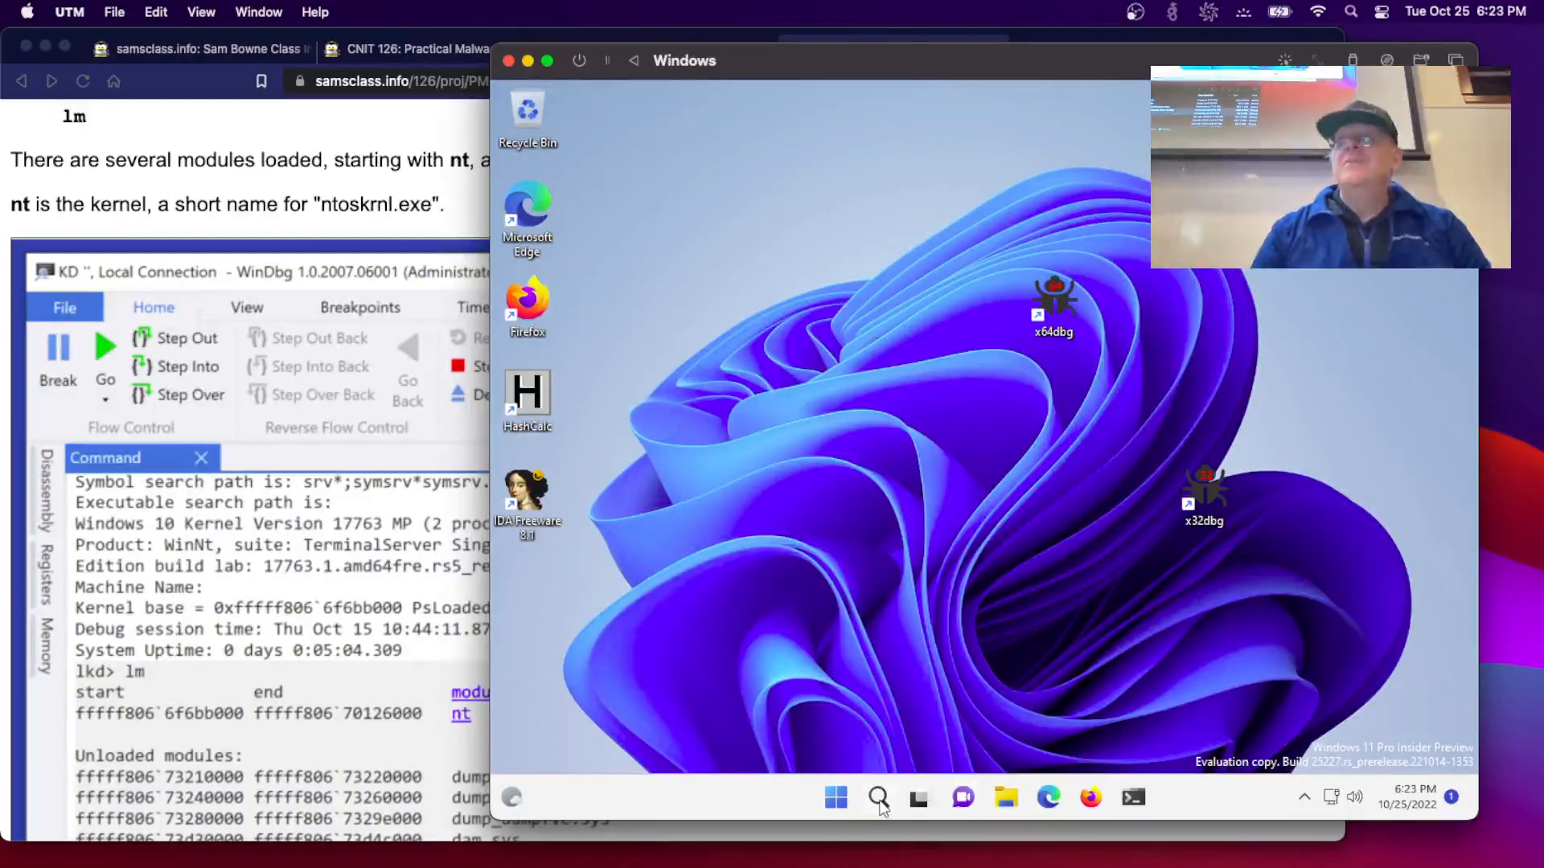
{"action": "mouse_move", "coordinate": [879, 799]}
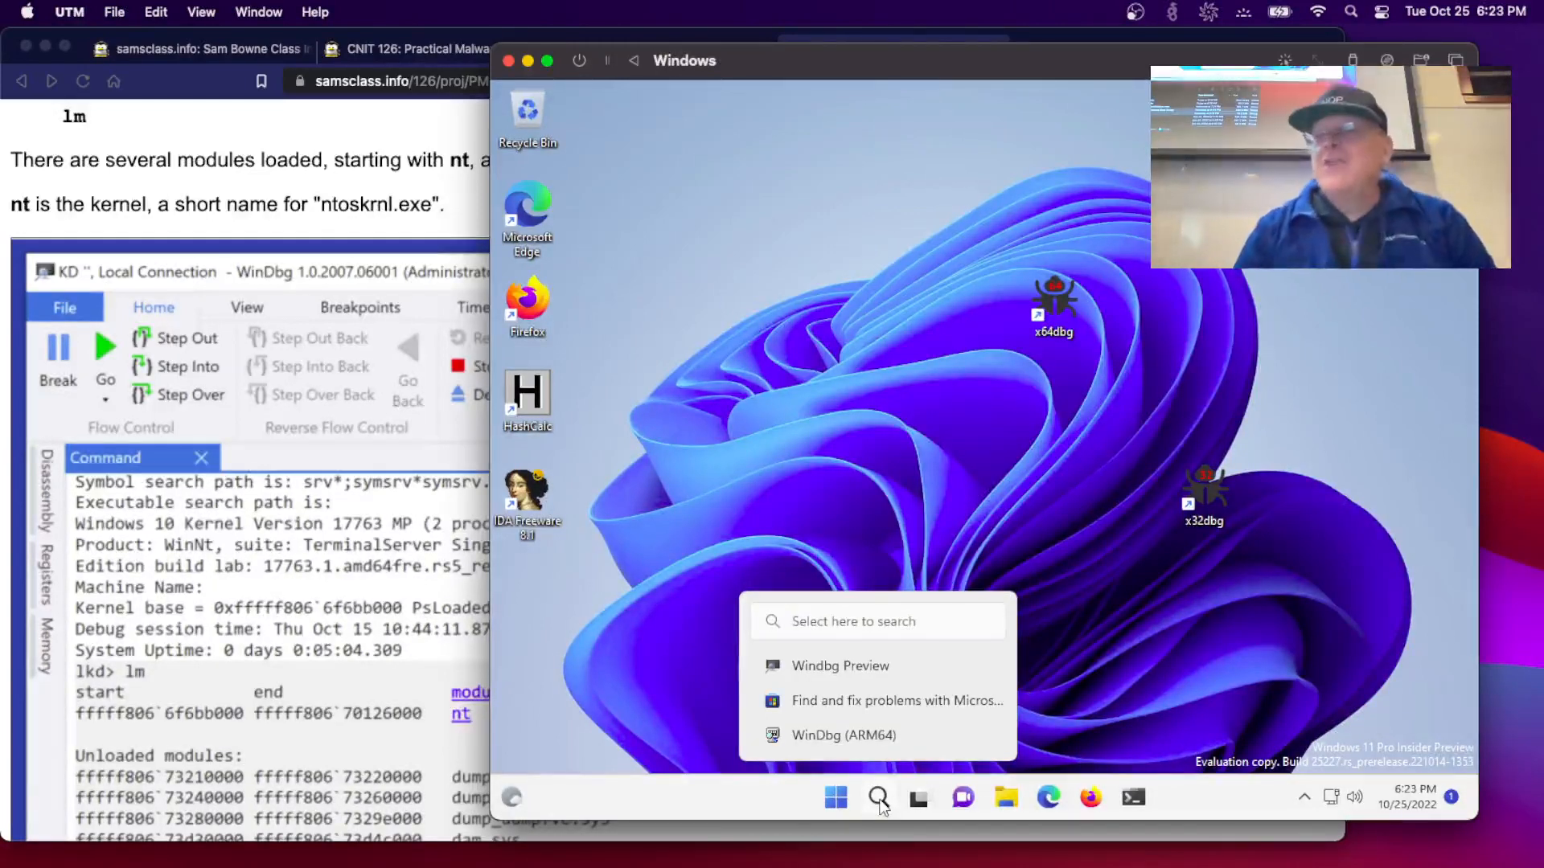
- Search the VM for windbg and launch WinDbg Preview
{"action": "left_click", "coordinate": [879, 799]}
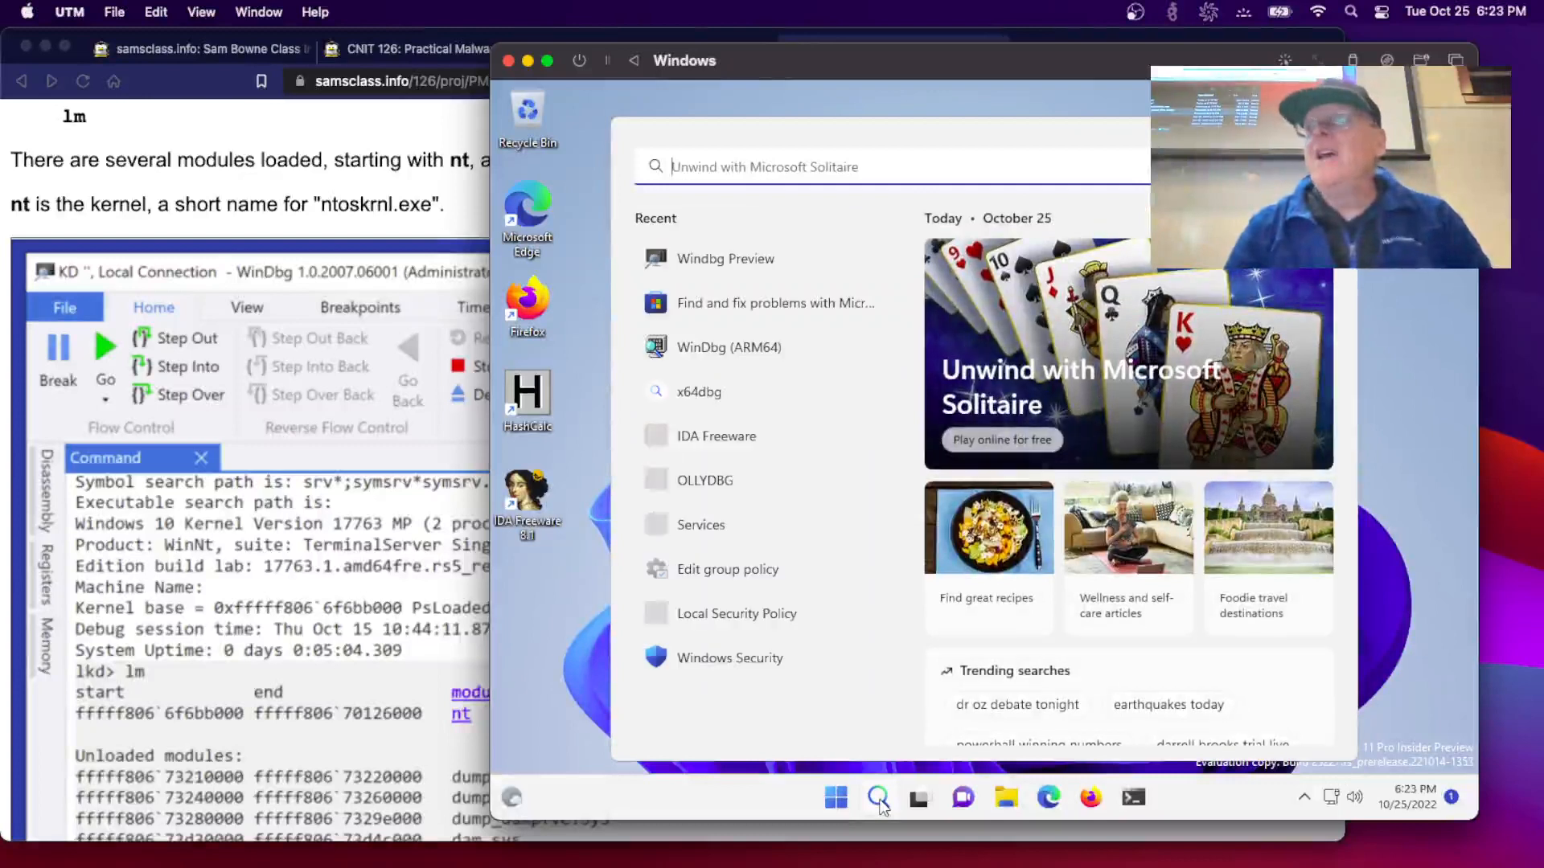
{"action": "type", "text": "windbg"}
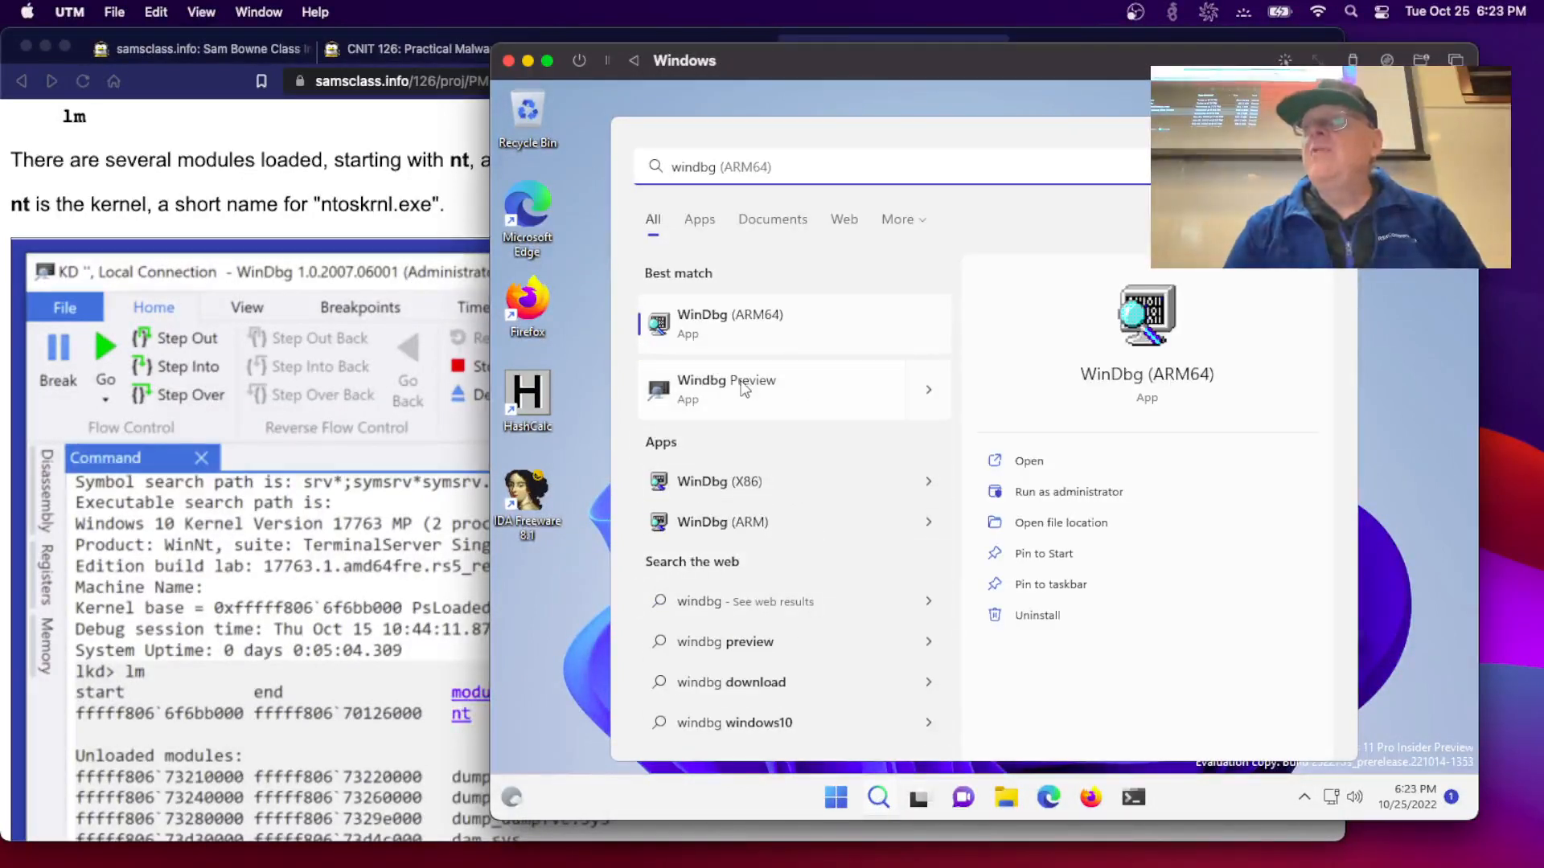
{"action": "left_click", "coordinate": [732, 385]}
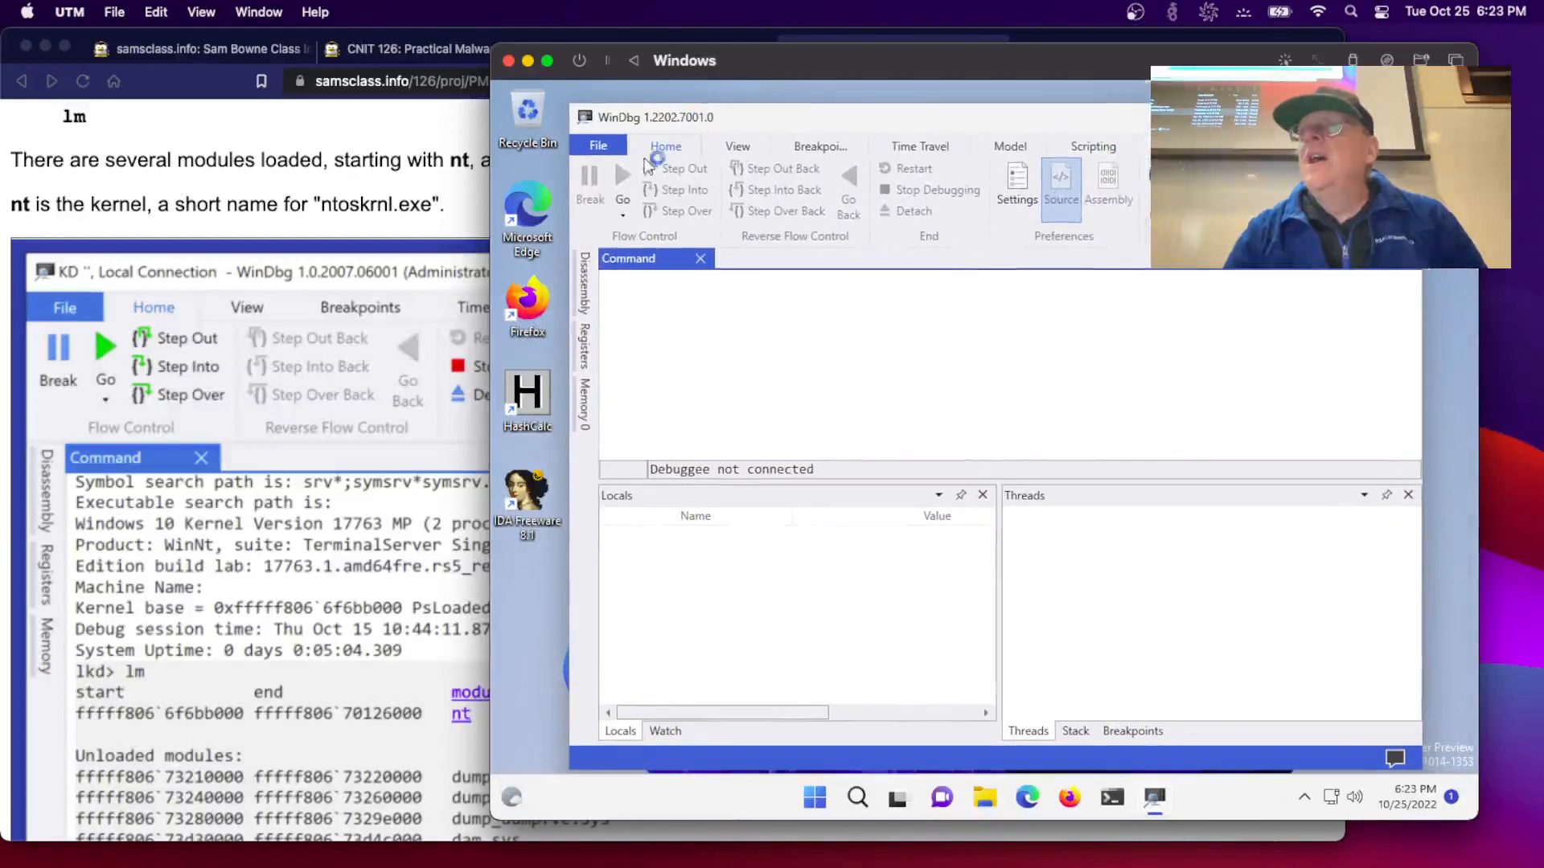
- Attach to kernel with the Local tab, approve UAC, and dismiss the unsupported-debugging error
{"action": "left_click", "coordinate": [606, 153]}
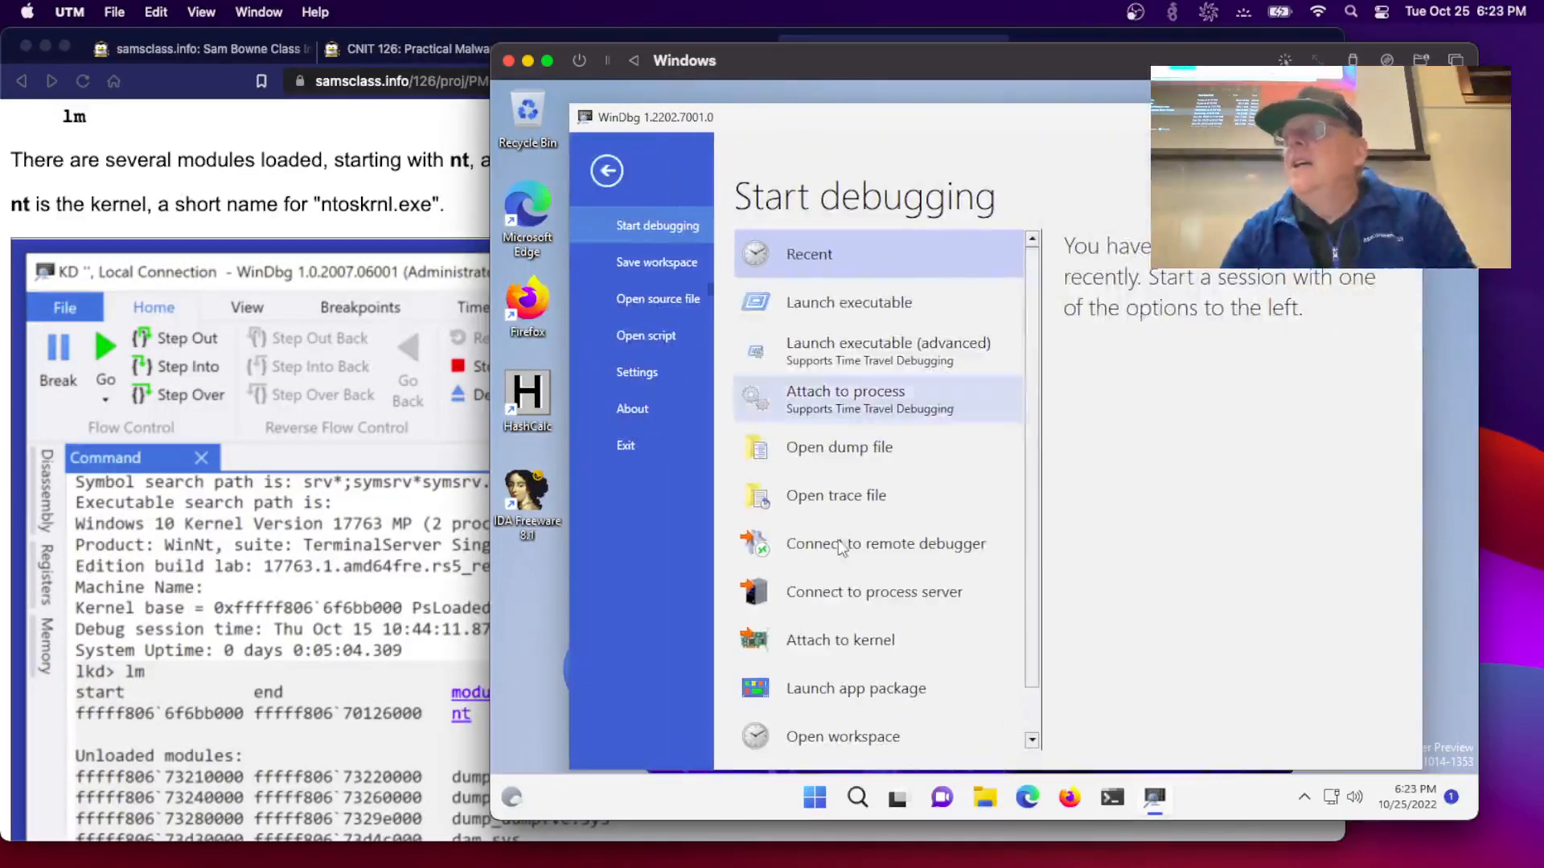
{"action": "left_click", "coordinate": [858, 644]}
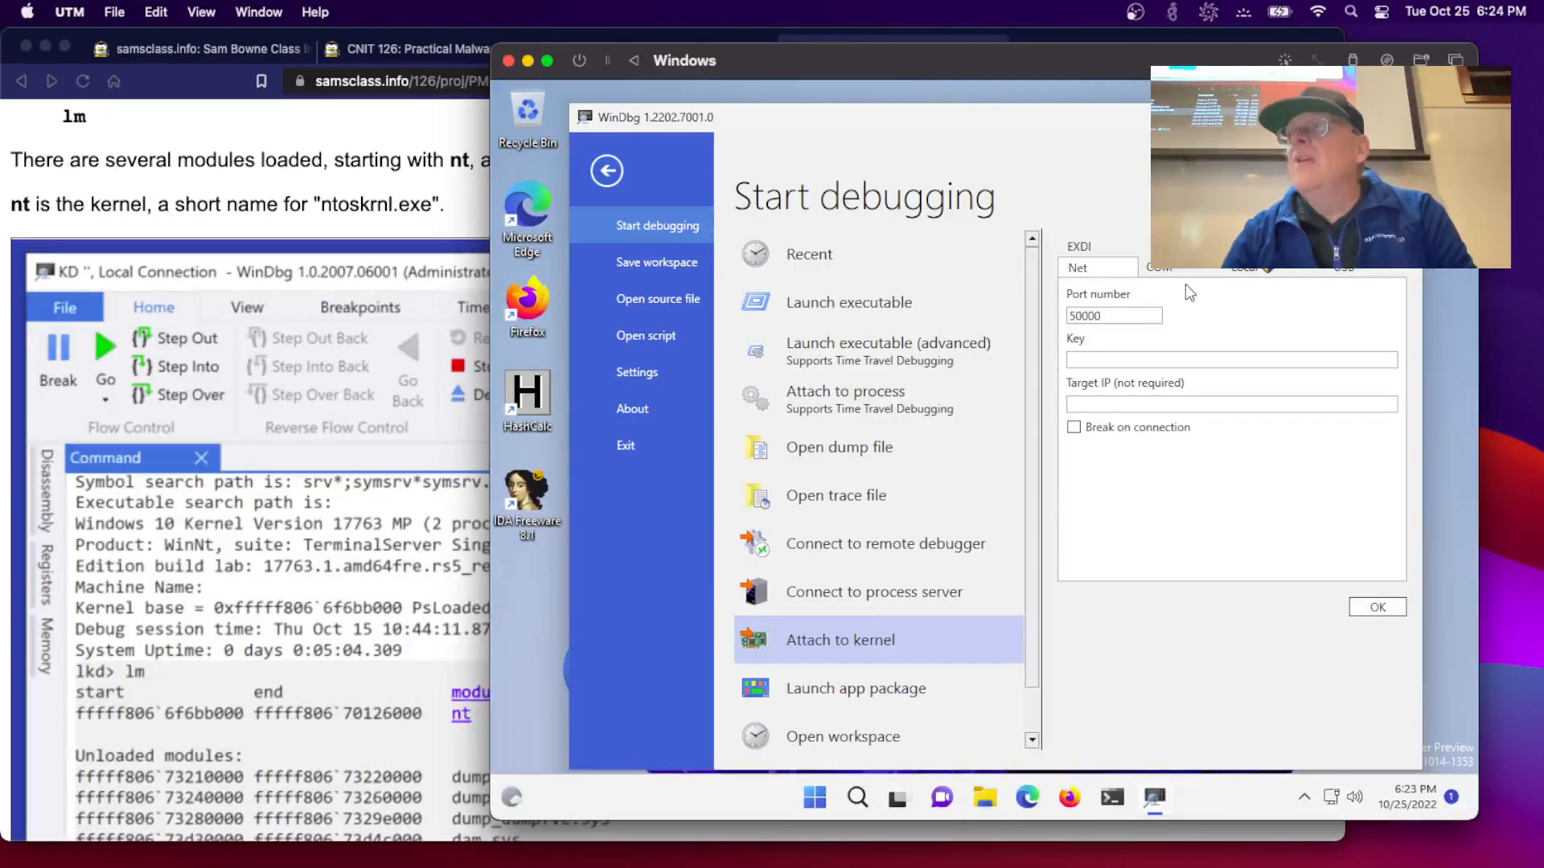
{"action": "left_click", "coordinate": [1255, 274]}
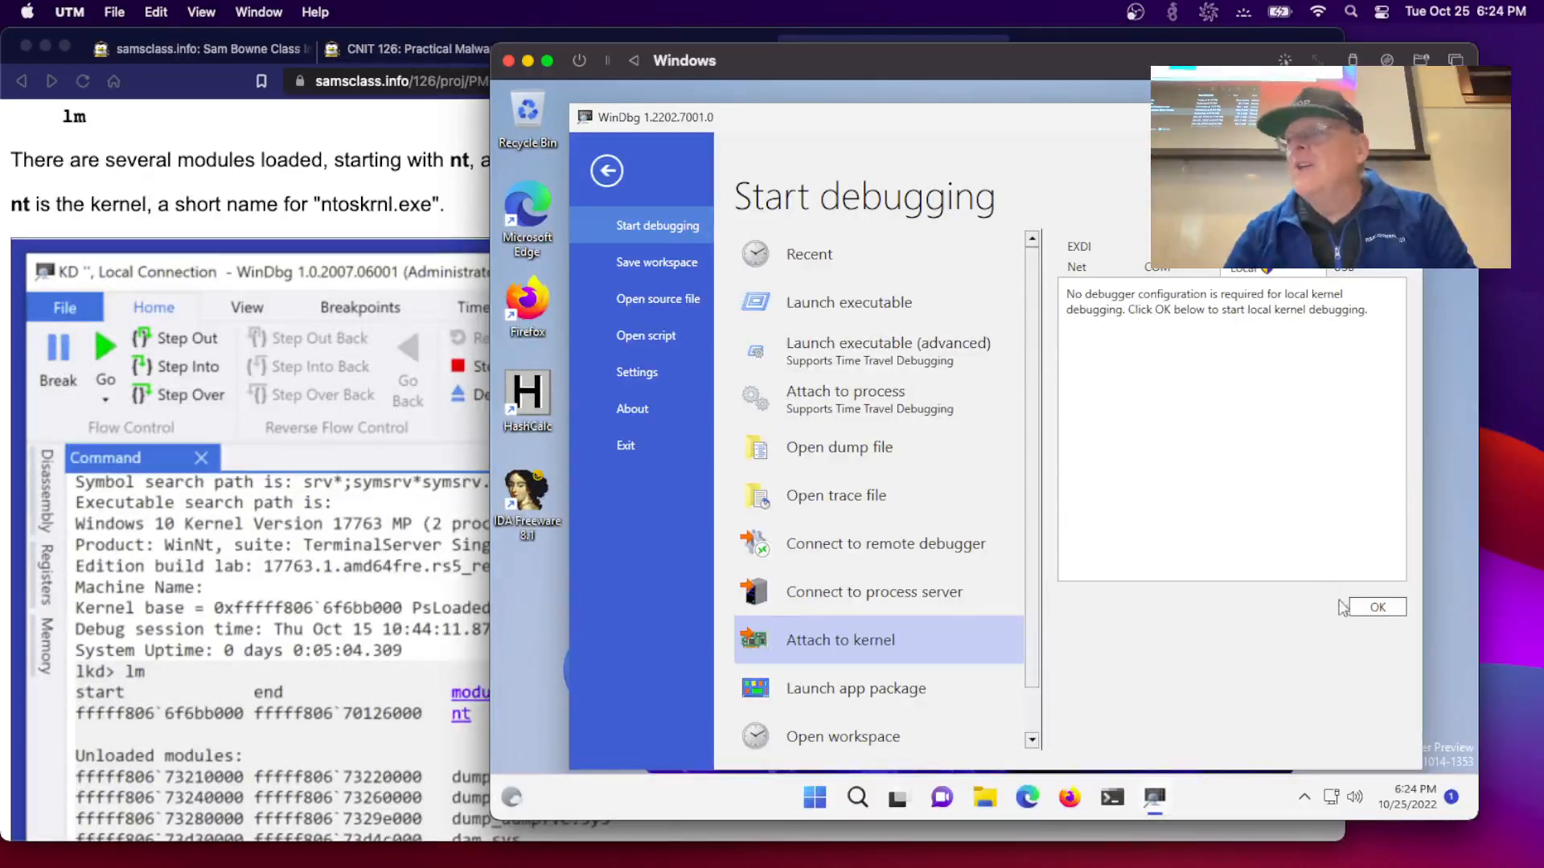
{"action": "left_click", "coordinate": [1369, 613]}
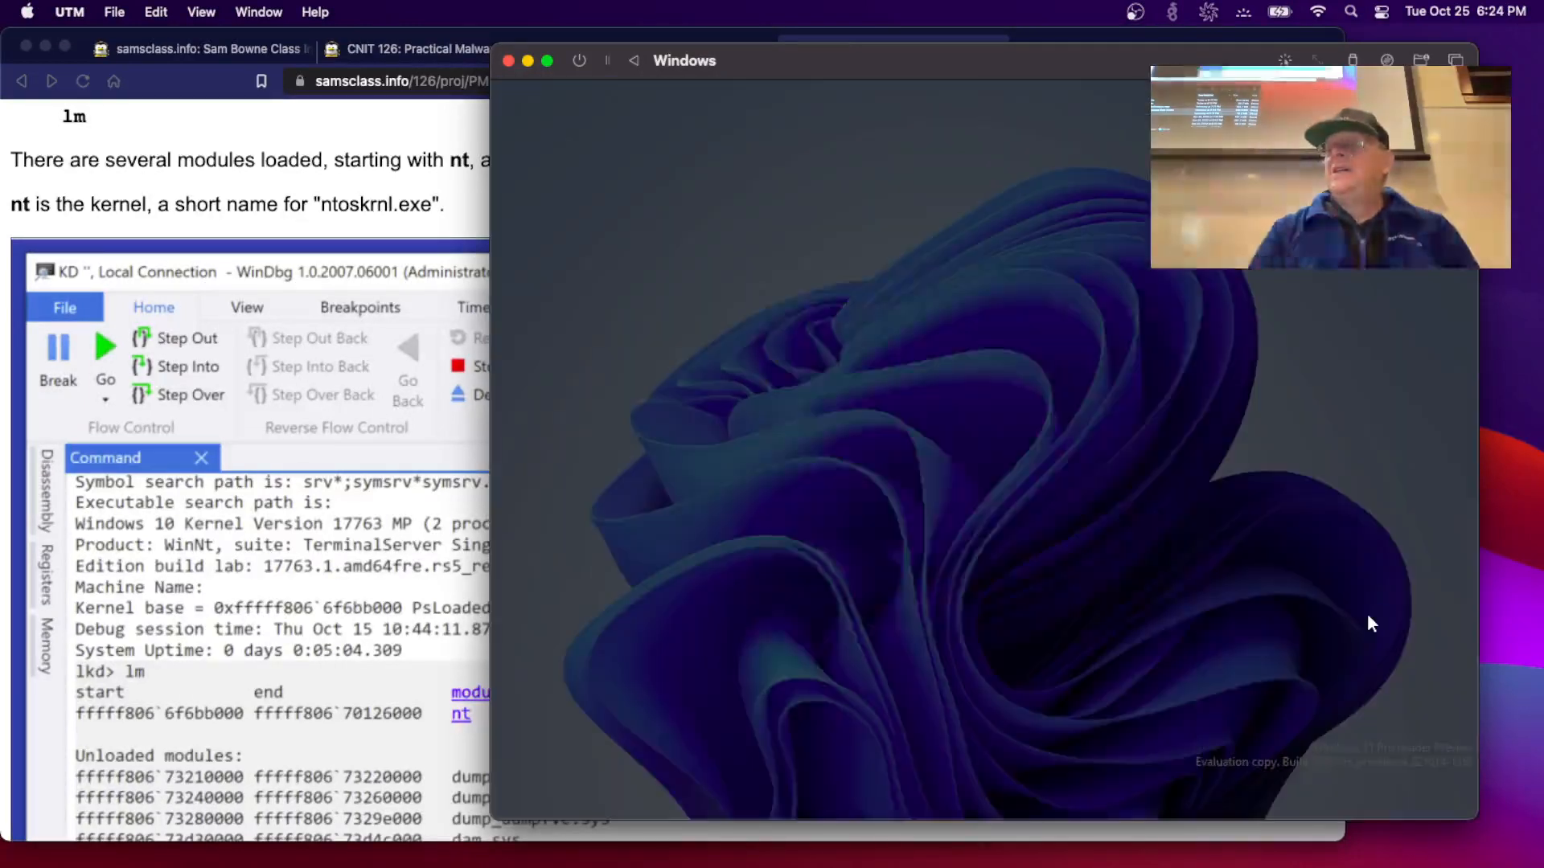
{"action": "left_click", "coordinate": [863, 607]}
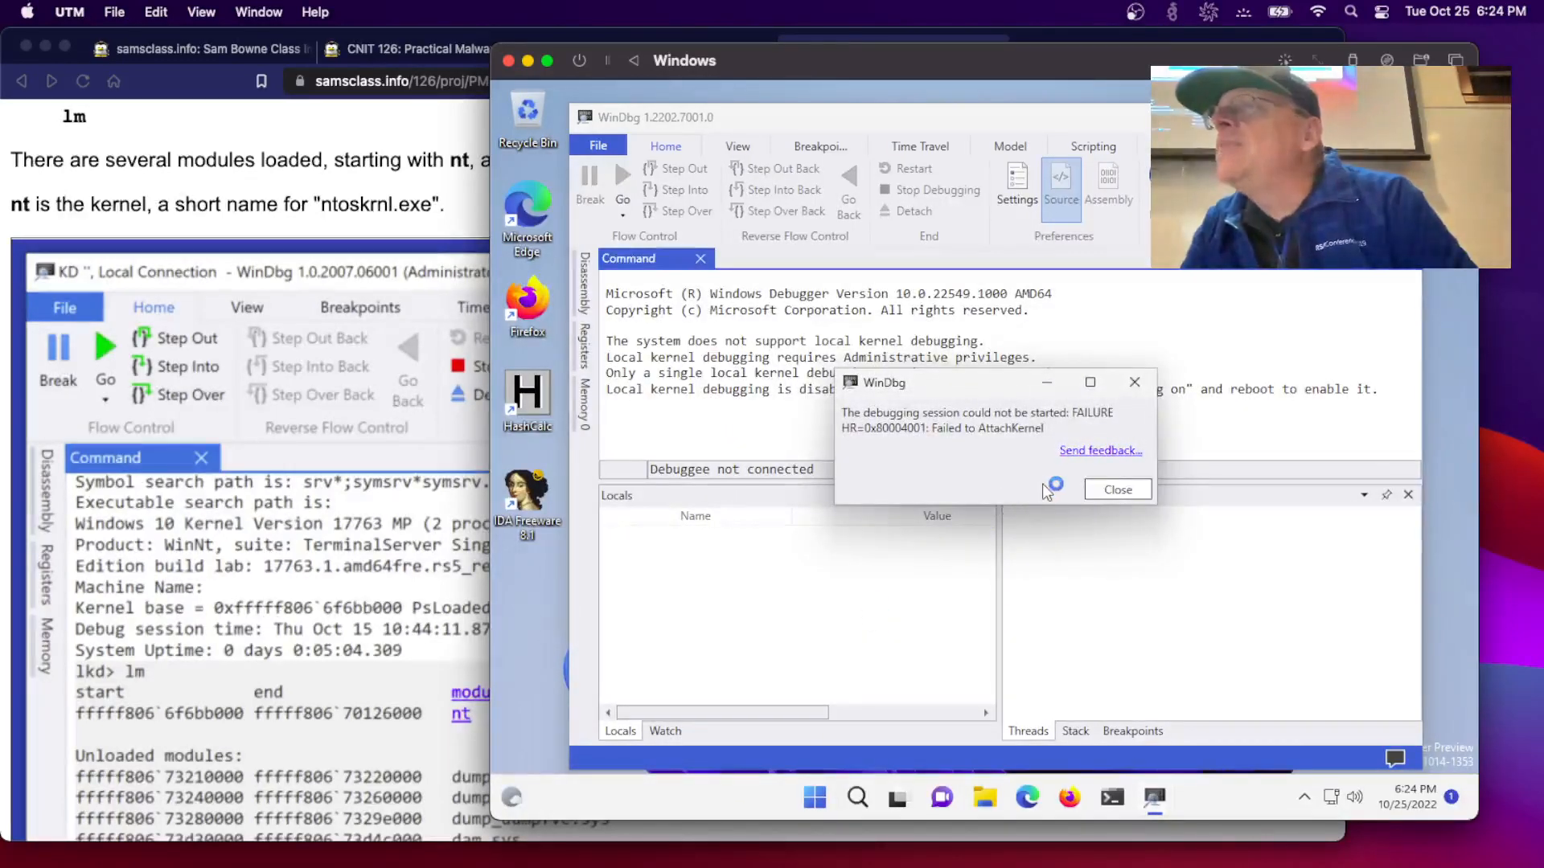
{"action": "left_click", "coordinate": [1108, 493]}
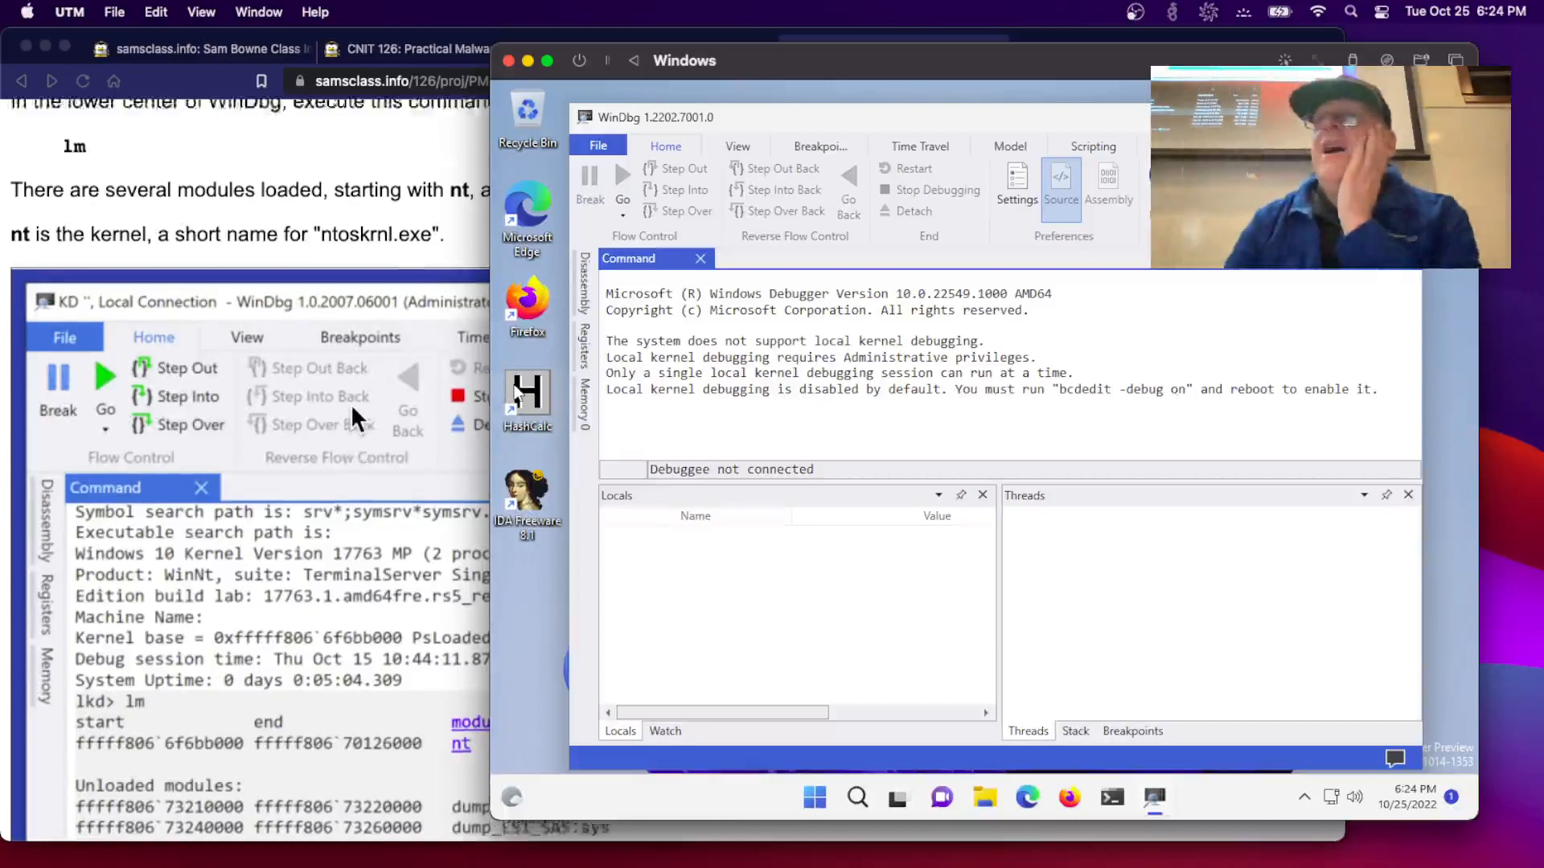
- Scroll the lab page up to 'Using BCDEdit for Local Debugging' and quit UTM with Cmd+Q
{"action": "scroll", "coordinate": [350, 404], "scroll_direction": "up", "scroll_amount": 10}
{"action": "scroll", "coordinate": [351, 404], "scroll_direction": "up", "scroll_amount": 10}
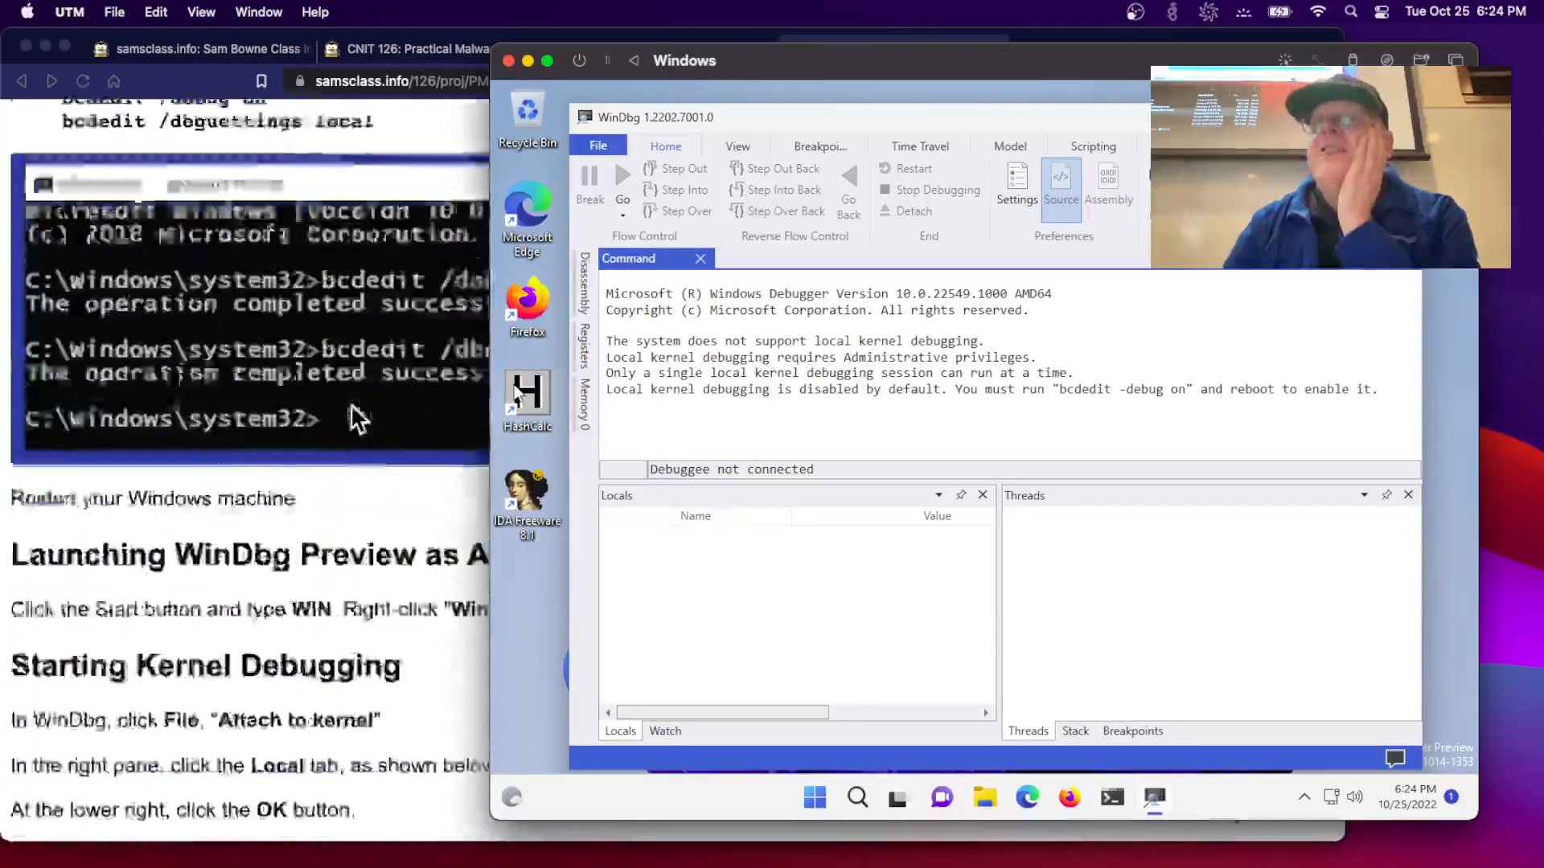
{"action": "scroll", "coordinate": [351, 403], "scroll_direction": "up", "scroll_amount": 3}
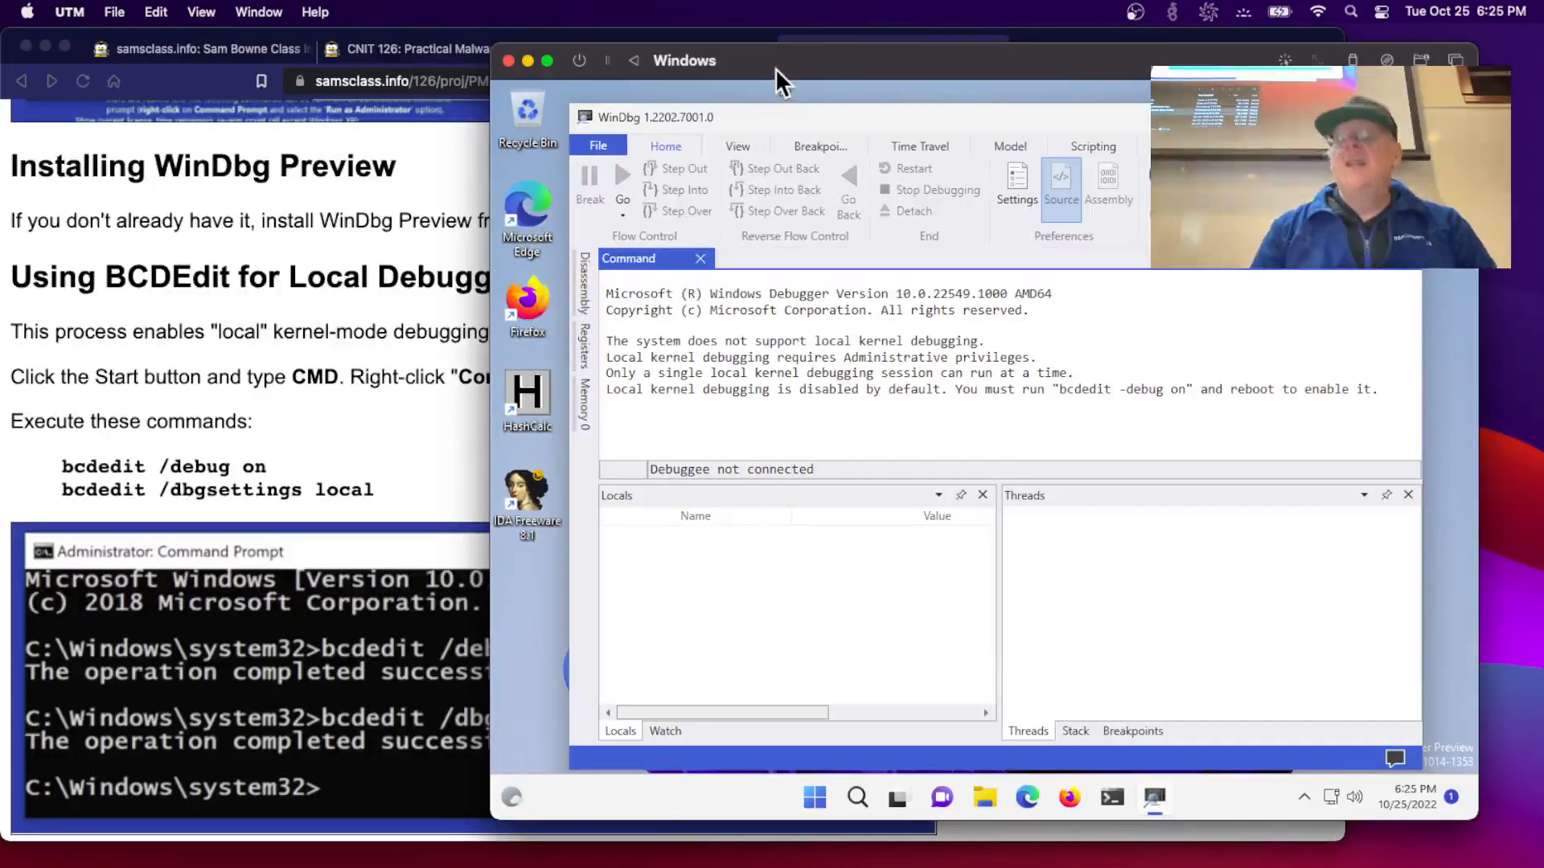
{"action": "key", "text": "super+q"}
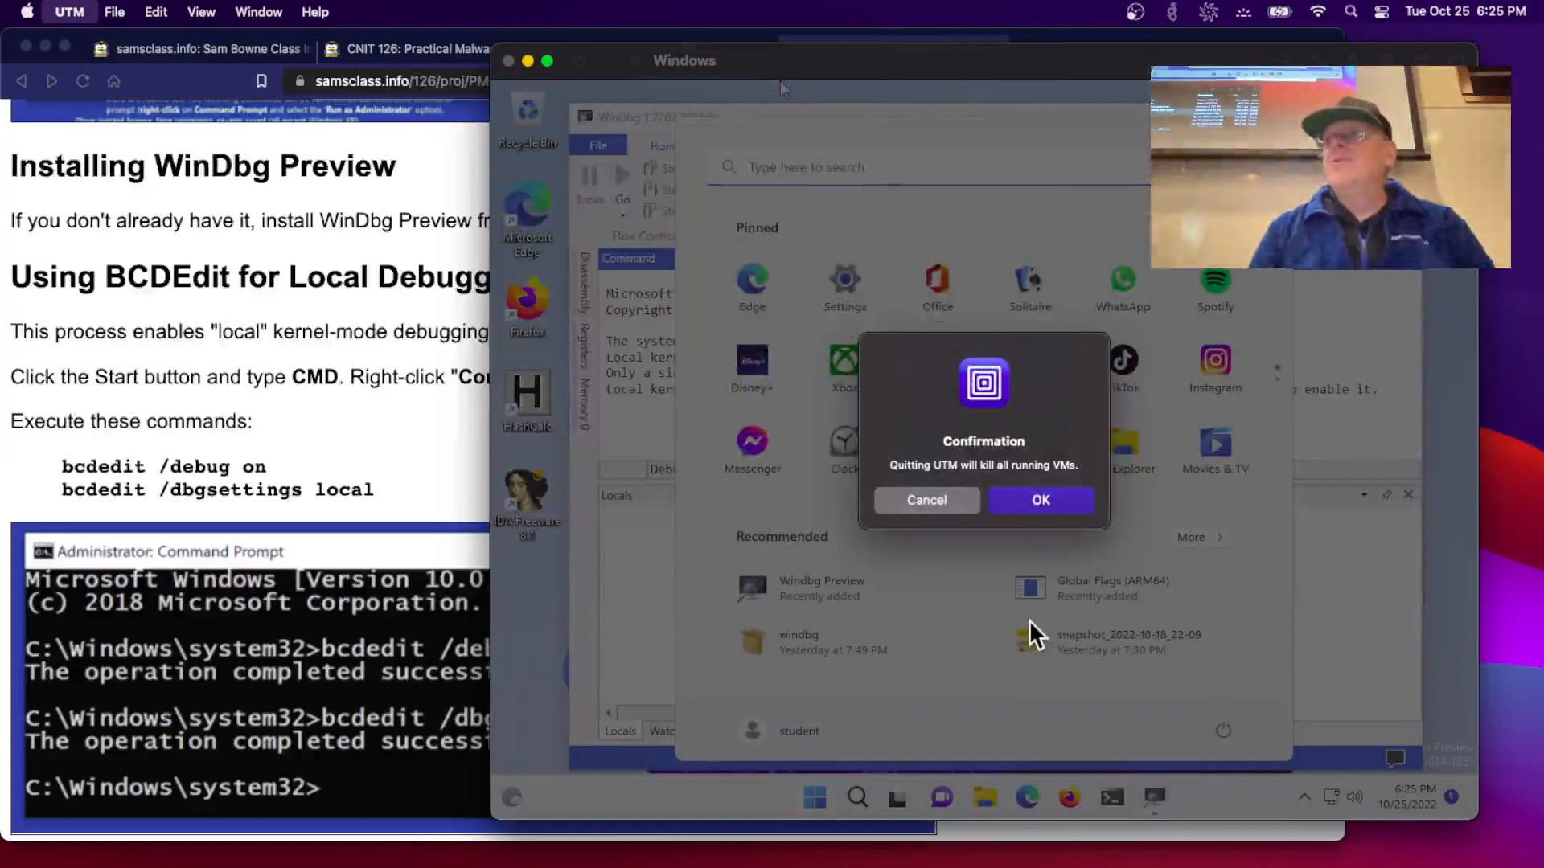
- Confirm quitting UTM and its running VM, then load pc.samsclass.info in a new Brave tab
{"action": "left_click", "coordinate": [1029, 514]}
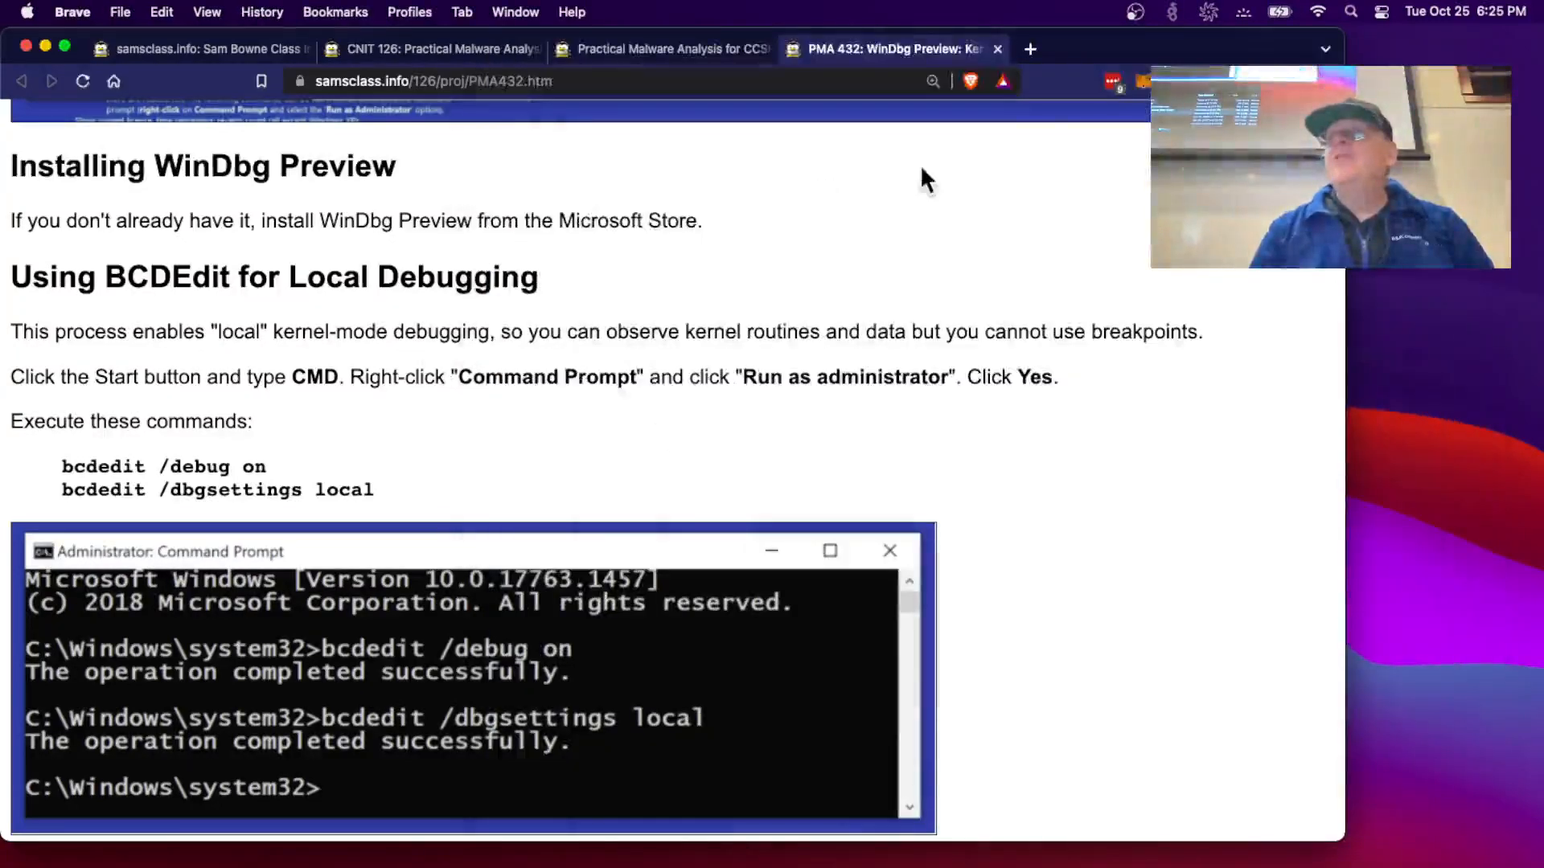
{"action": "left_click", "coordinate": [1034, 49]}
{"action": "type", "text": "pc.samsclass.info"}
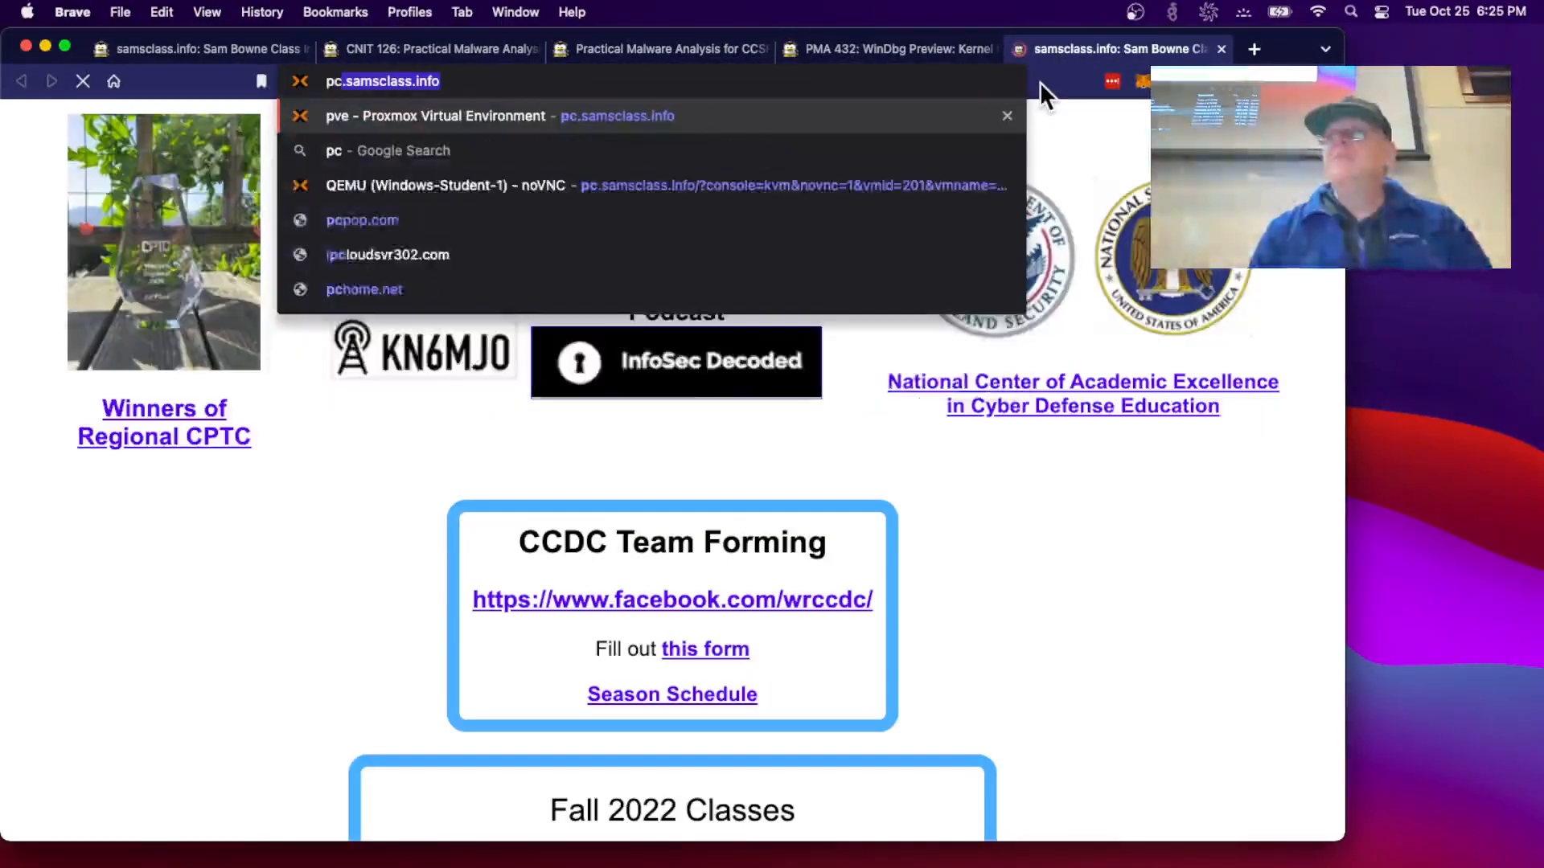
{"action": "key", "text": "Return"}
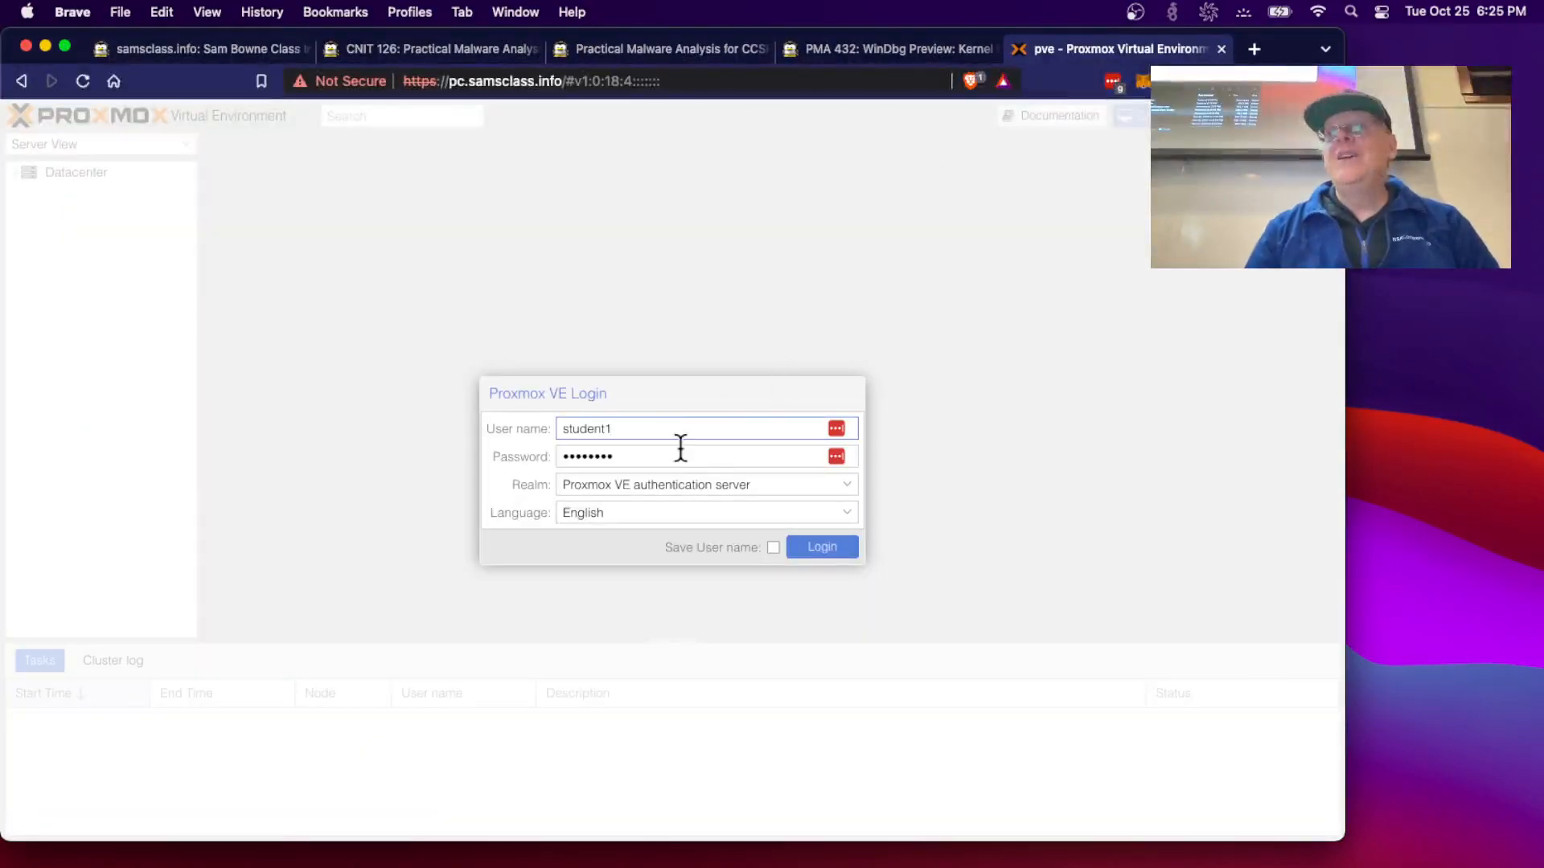
- Log in to Proxmox VE with the account password and dismiss the subscription and saved-password popups
{"action": "left_click_drag", "start_coordinate": [666, 455], "coordinate": [497, 449]}
{"action": "type", "text": "••••"}
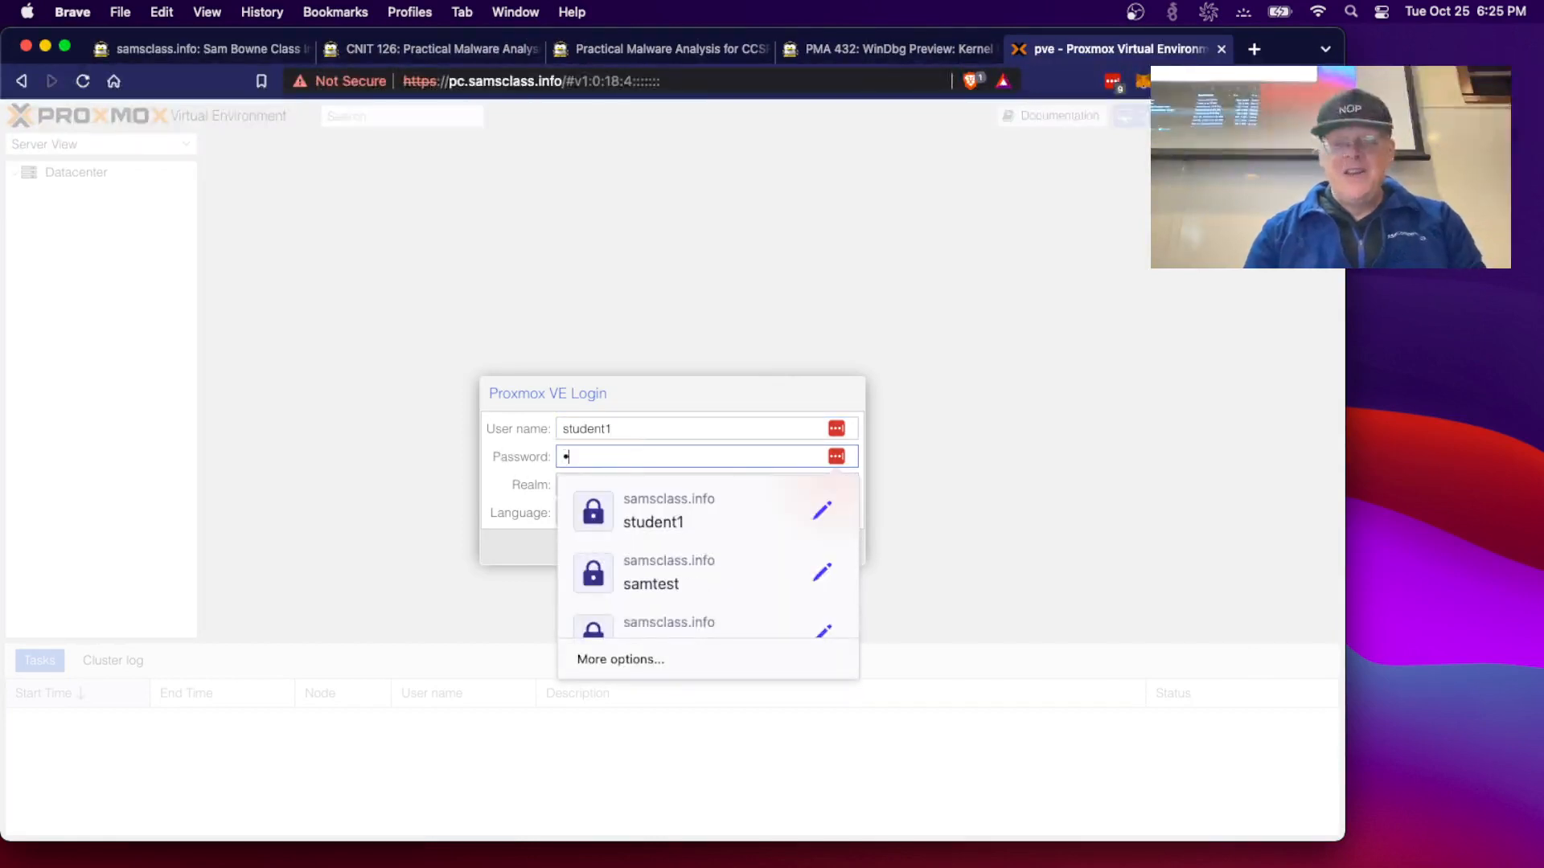
{"action": "type", "text": "••••••••••"}
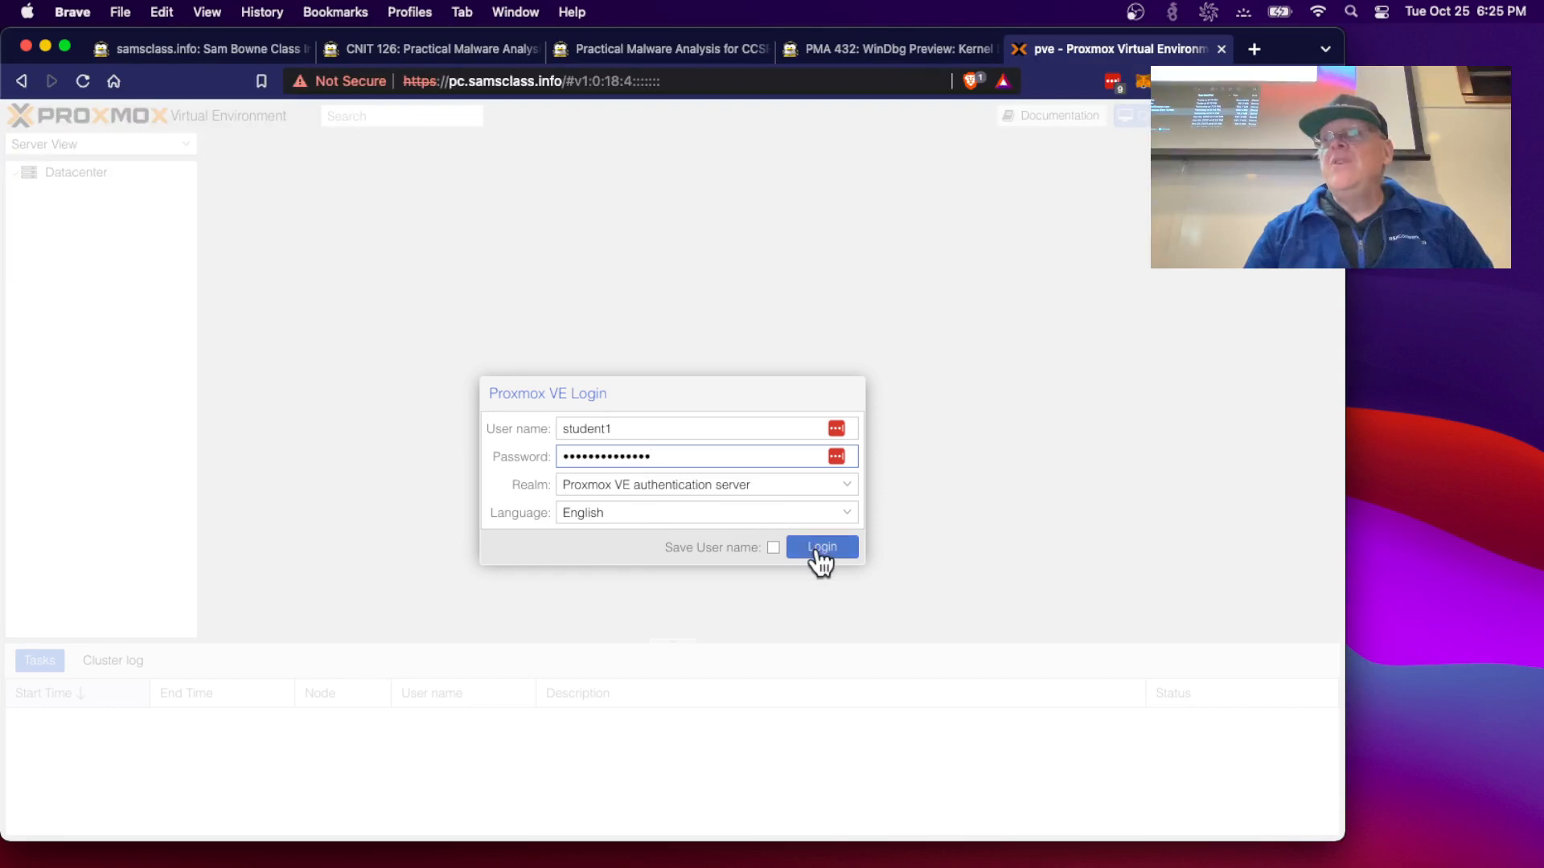
{"action": "left_click", "coordinate": [817, 547]}
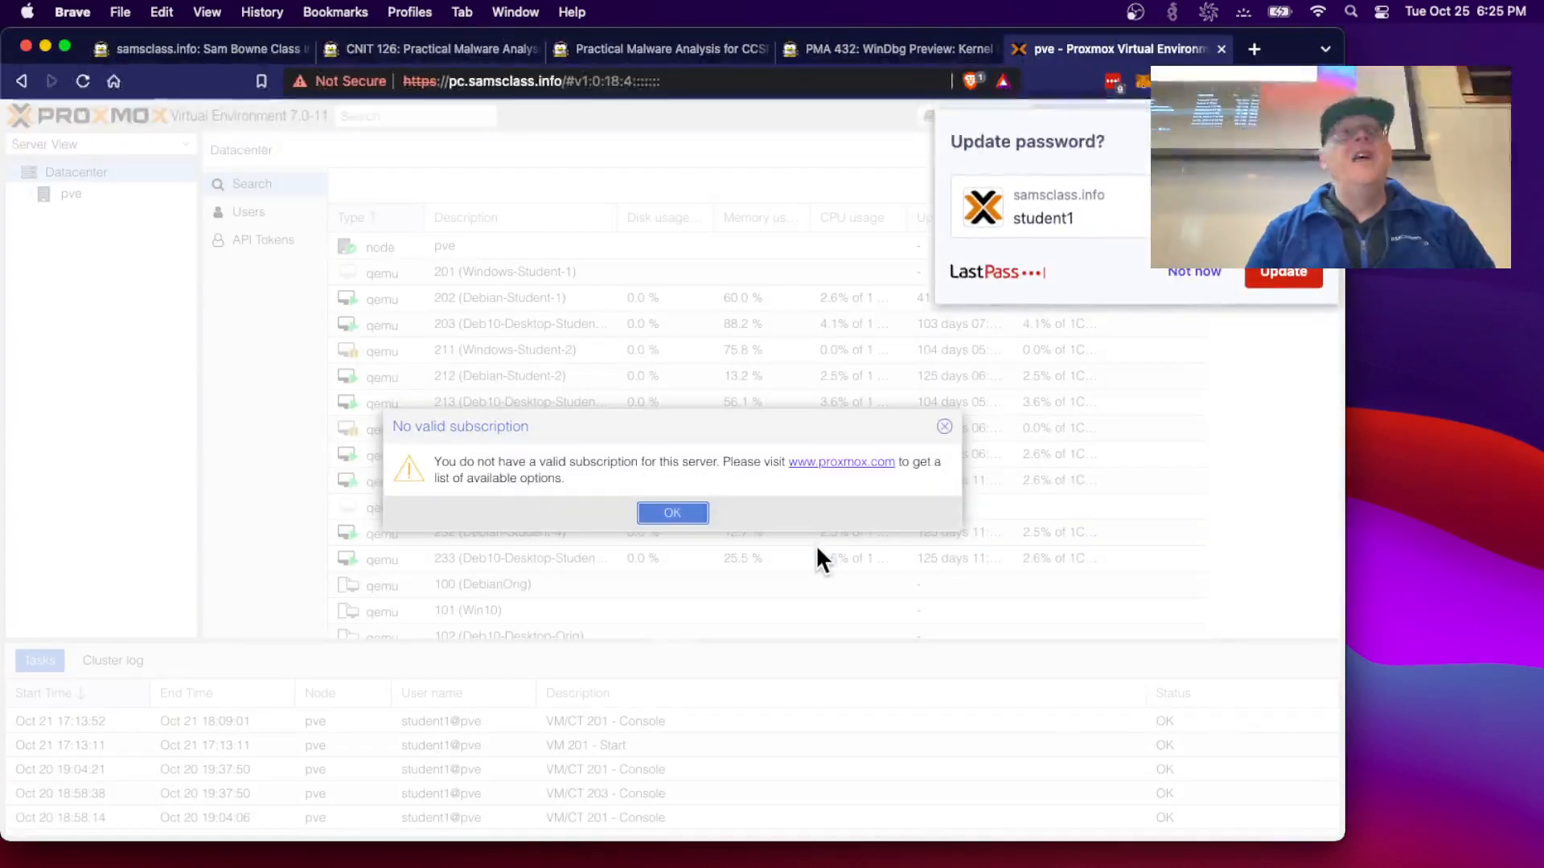
{"action": "left_click", "coordinate": [674, 513]}
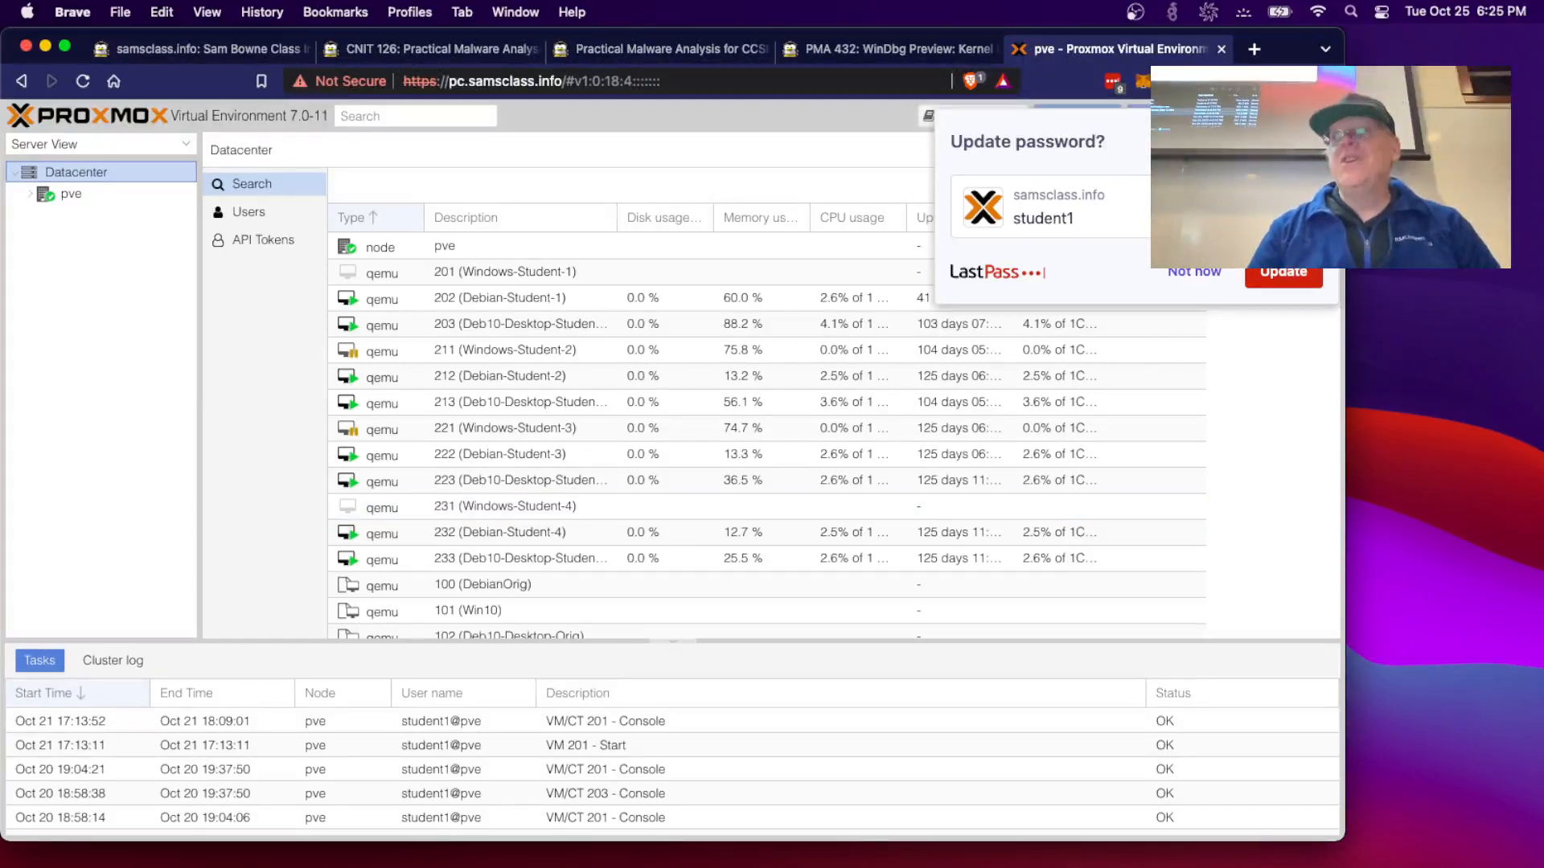
{"action": "left_click", "coordinate": [1315, 141]}
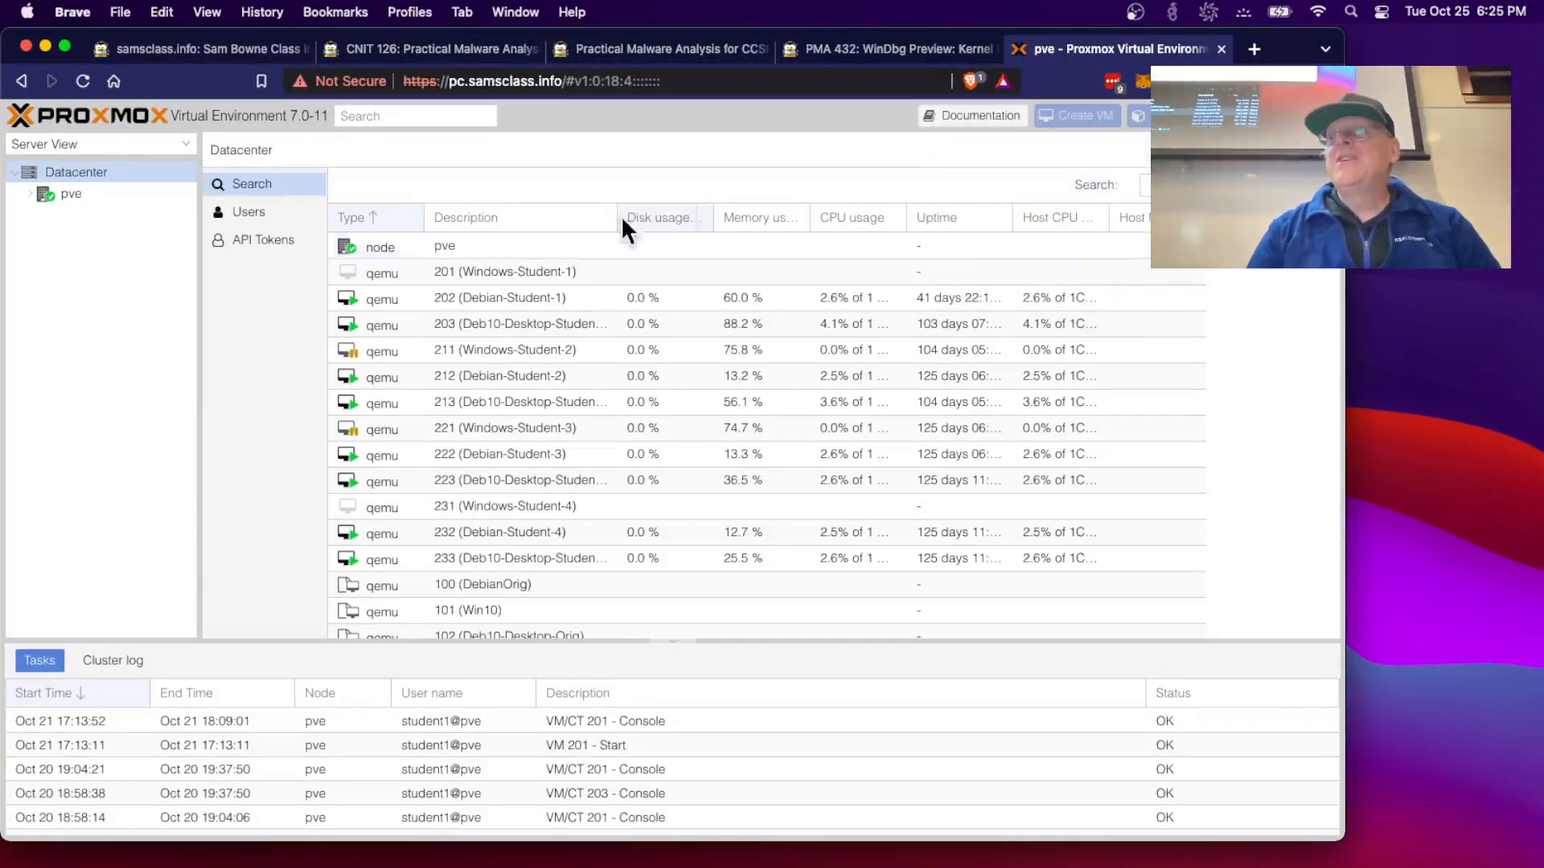
- Start VM 201 (Windows-Student-1) and connect to it through the noVNC console
{"action": "double_click", "coordinate": [520, 268]}
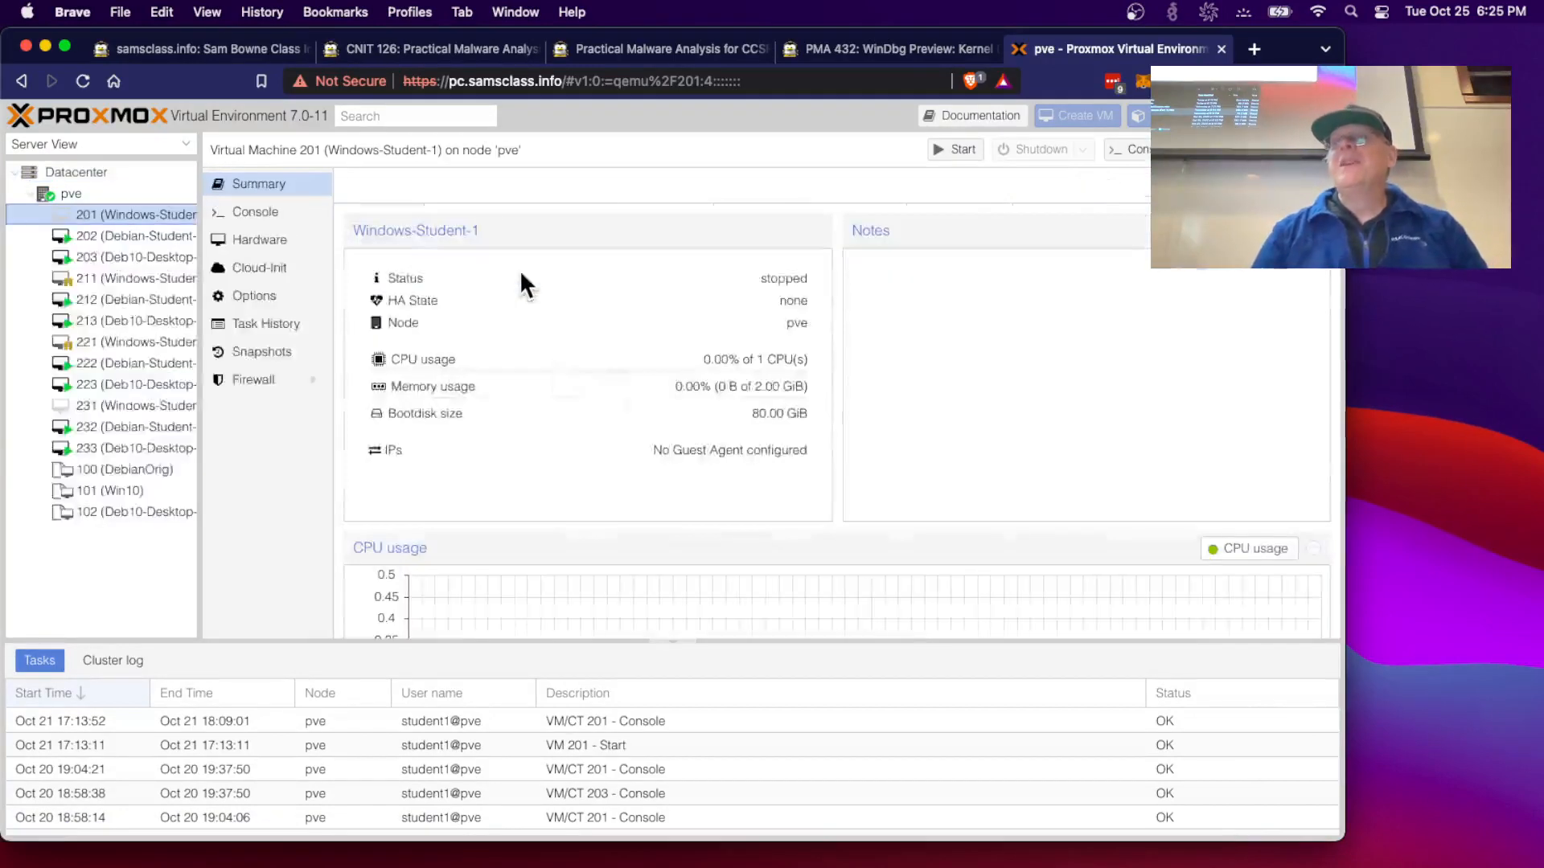
{"action": "left_click", "coordinate": [960, 153]}
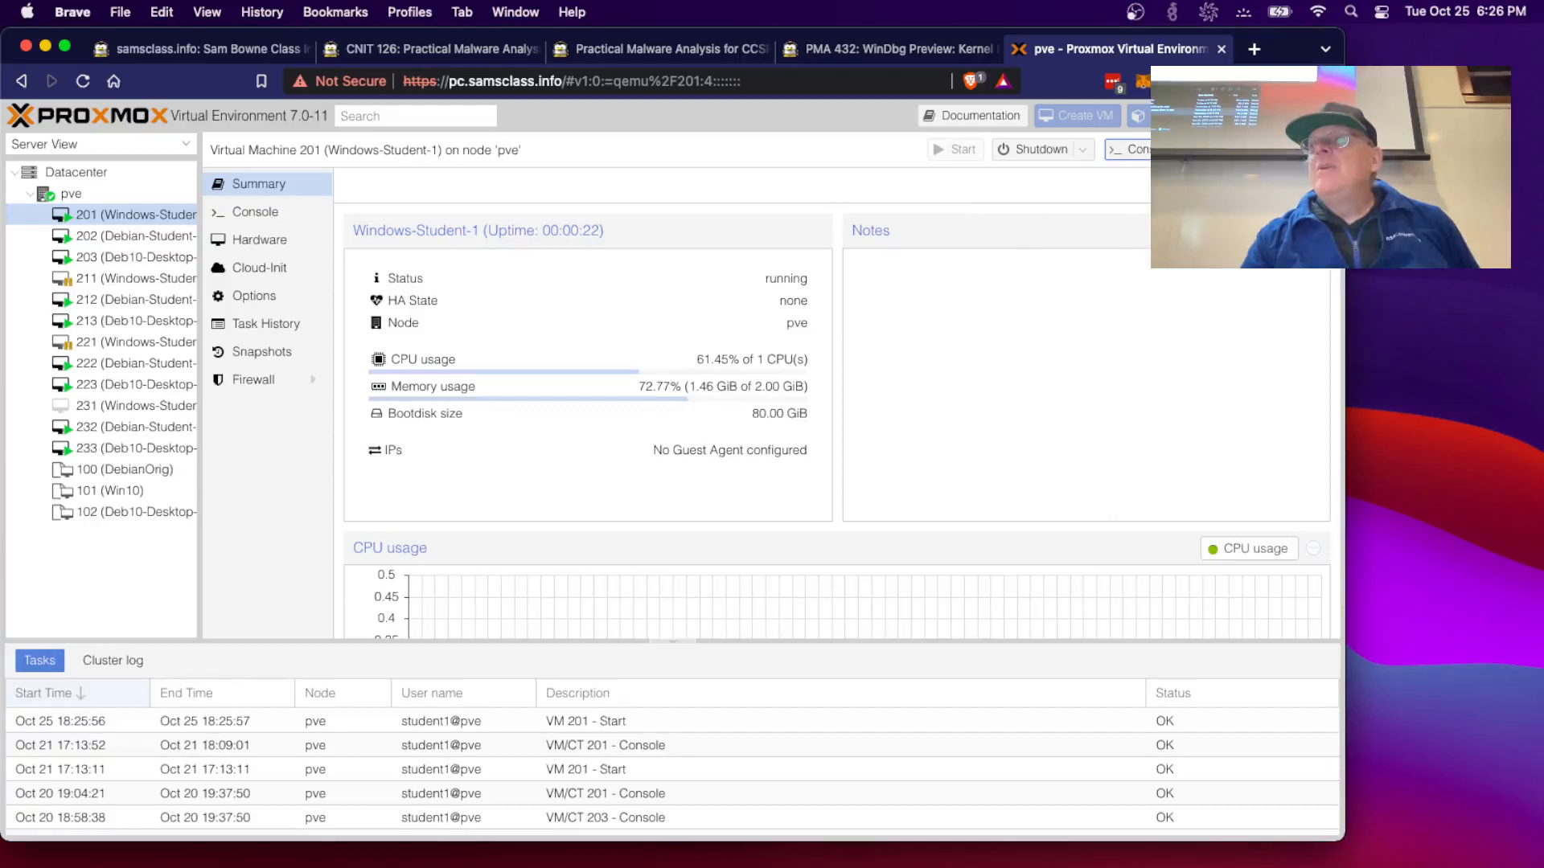
{"action": "left_click", "coordinate": [1132, 150]}
{"action": "left_click", "coordinate": [1138, 174]}
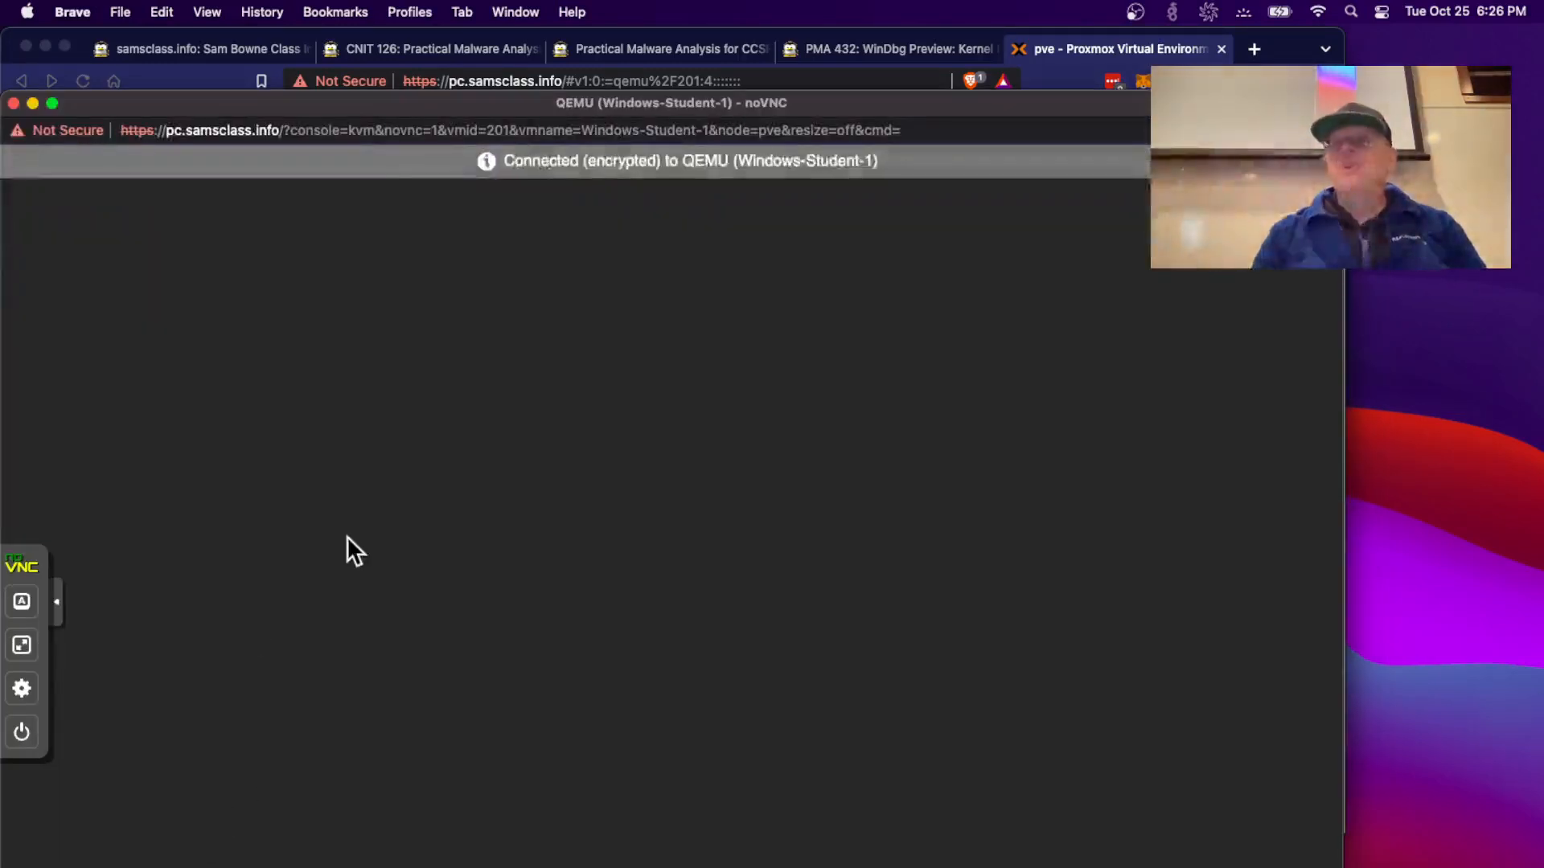
- Move the noVNC window aside and sign in to Windows-Student-1 with the student password
{"action": "left_click_drag", "start_coordinate": [387, 109], "coordinate": [574, 29]}
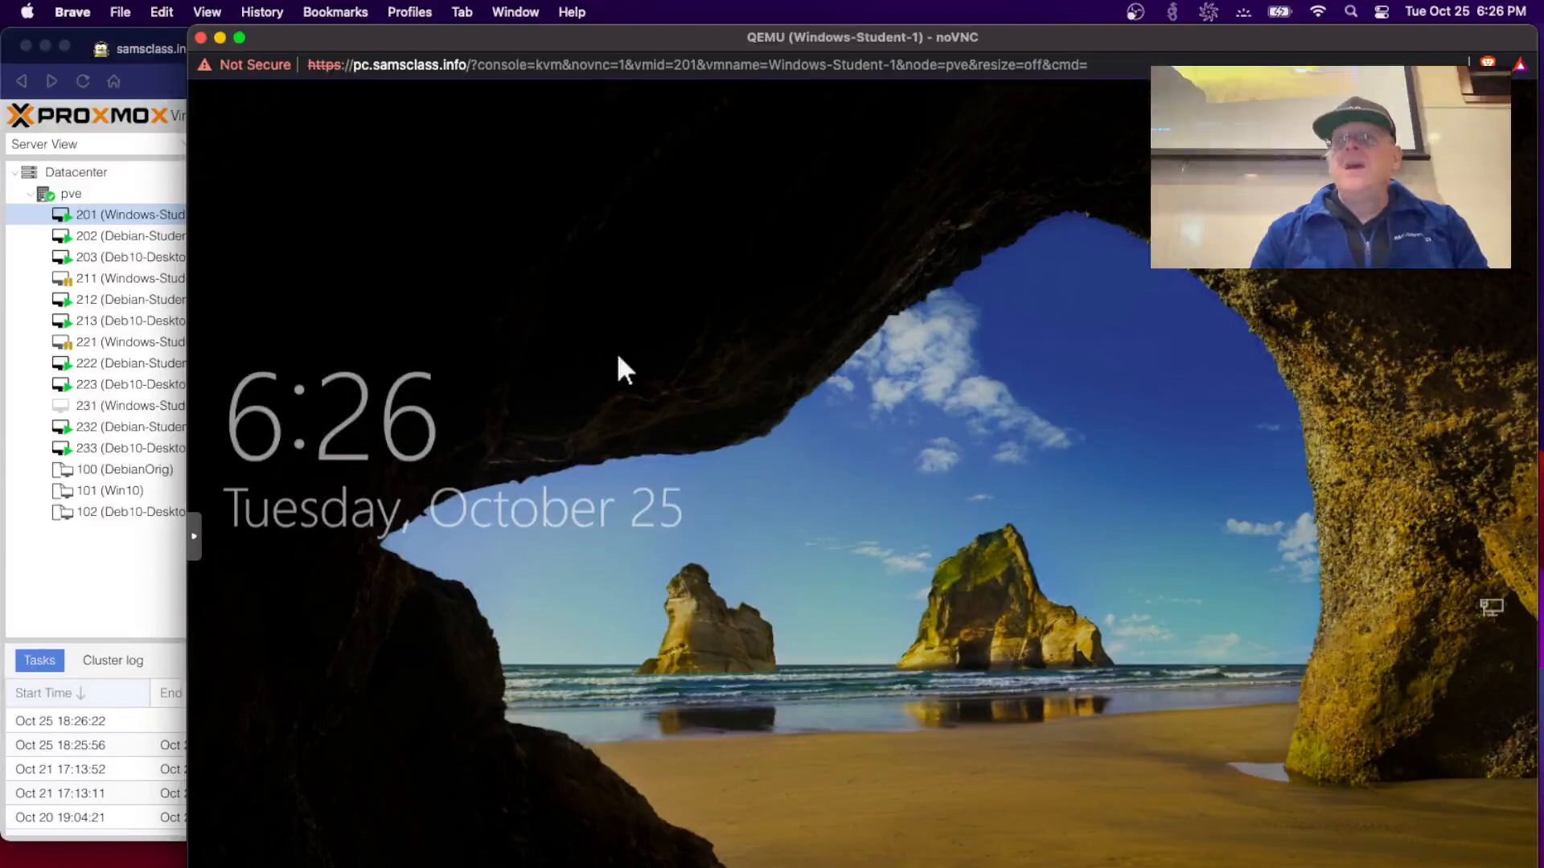
{"action": "left_click", "coordinate": [619, 359]}
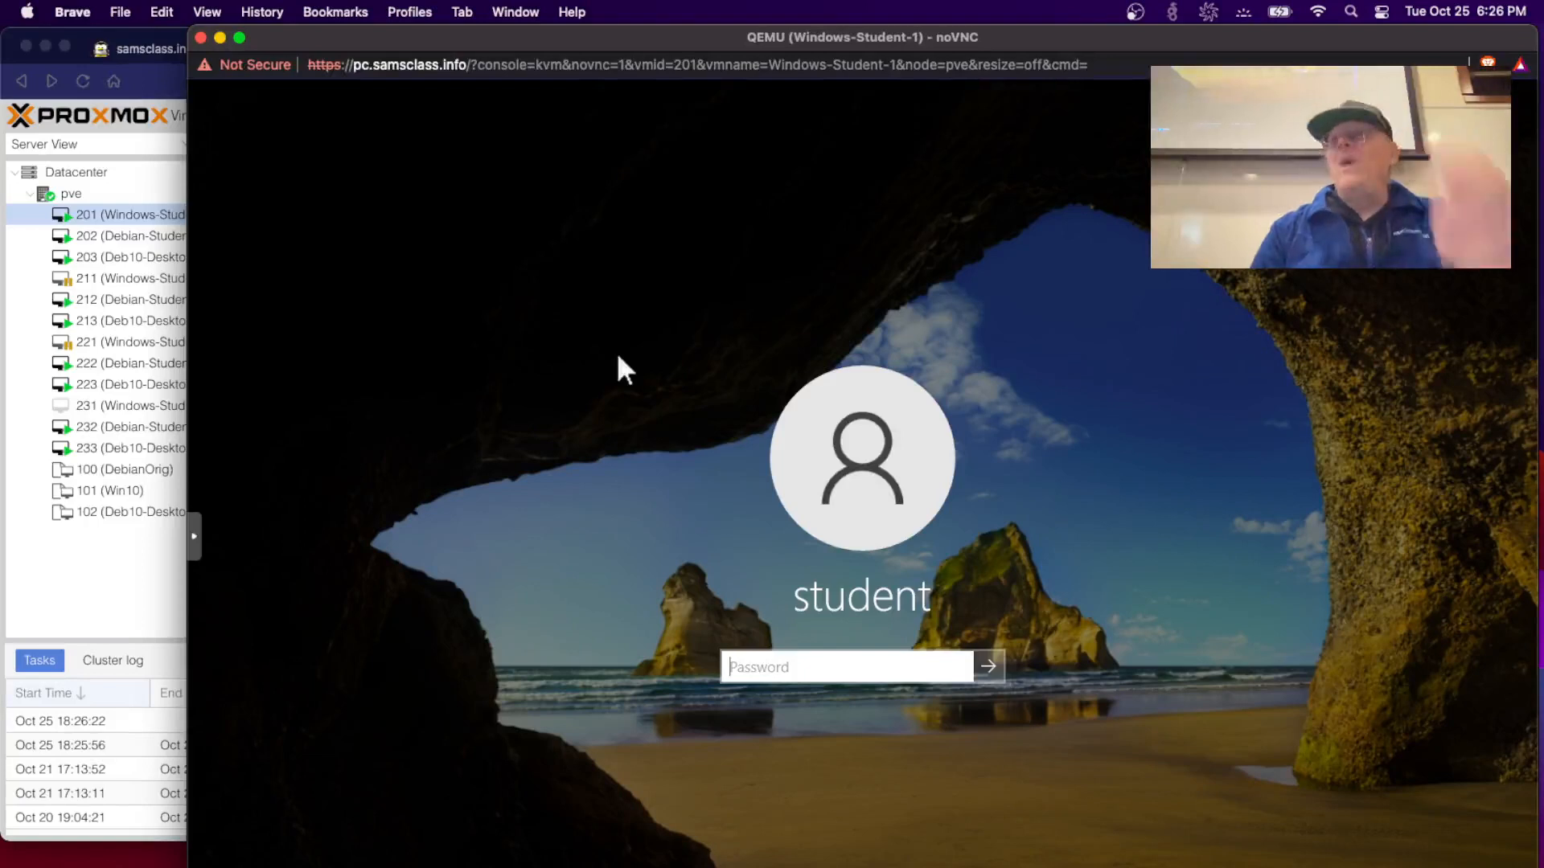
{"action": "type", "text": "•••••••••"}
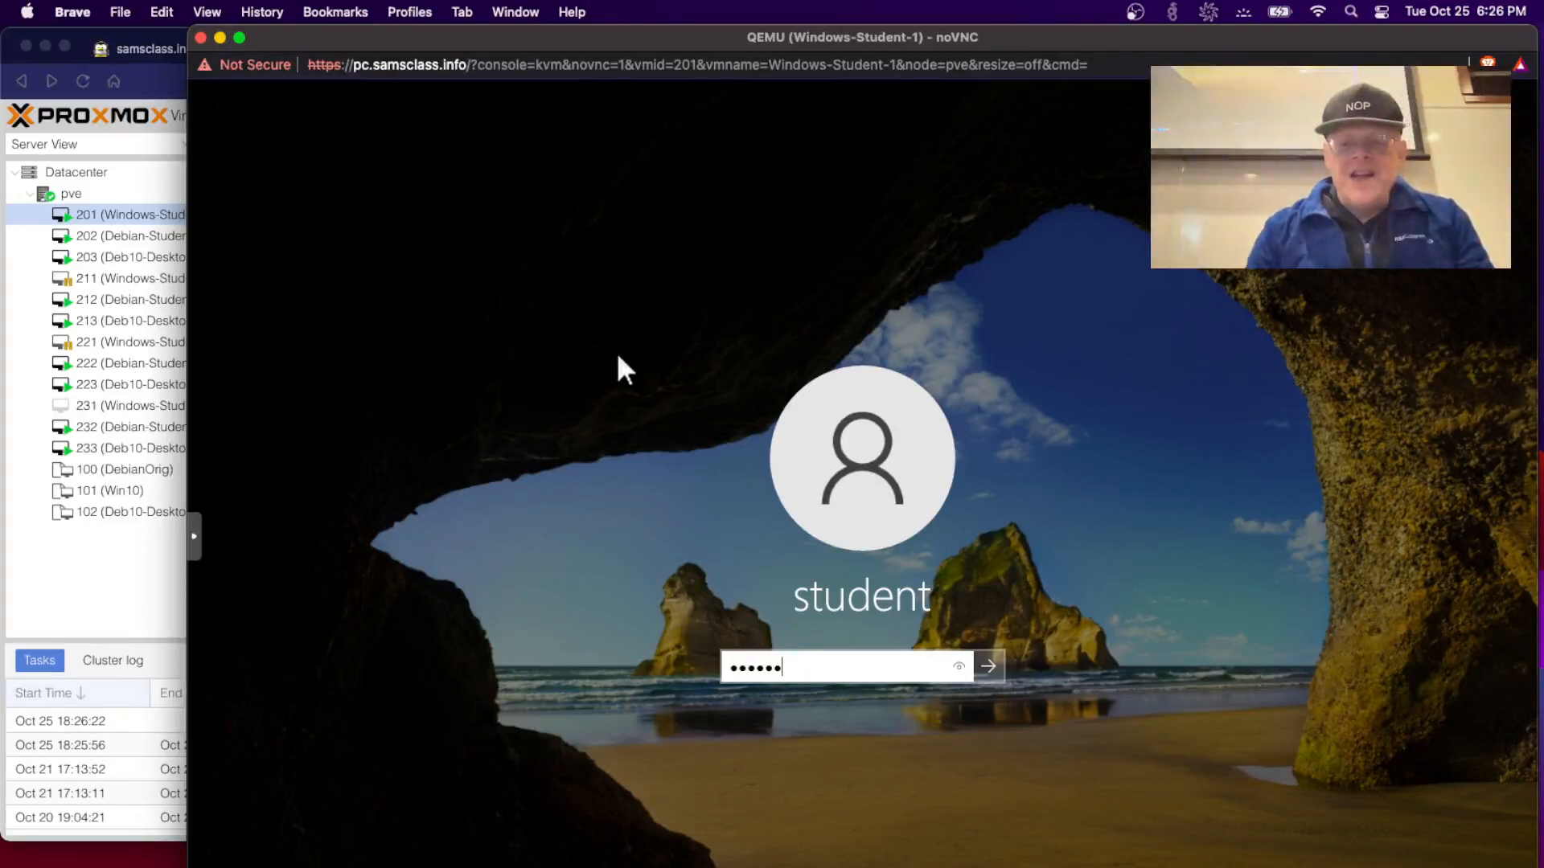
{"action": "type", "text": "•••••"}
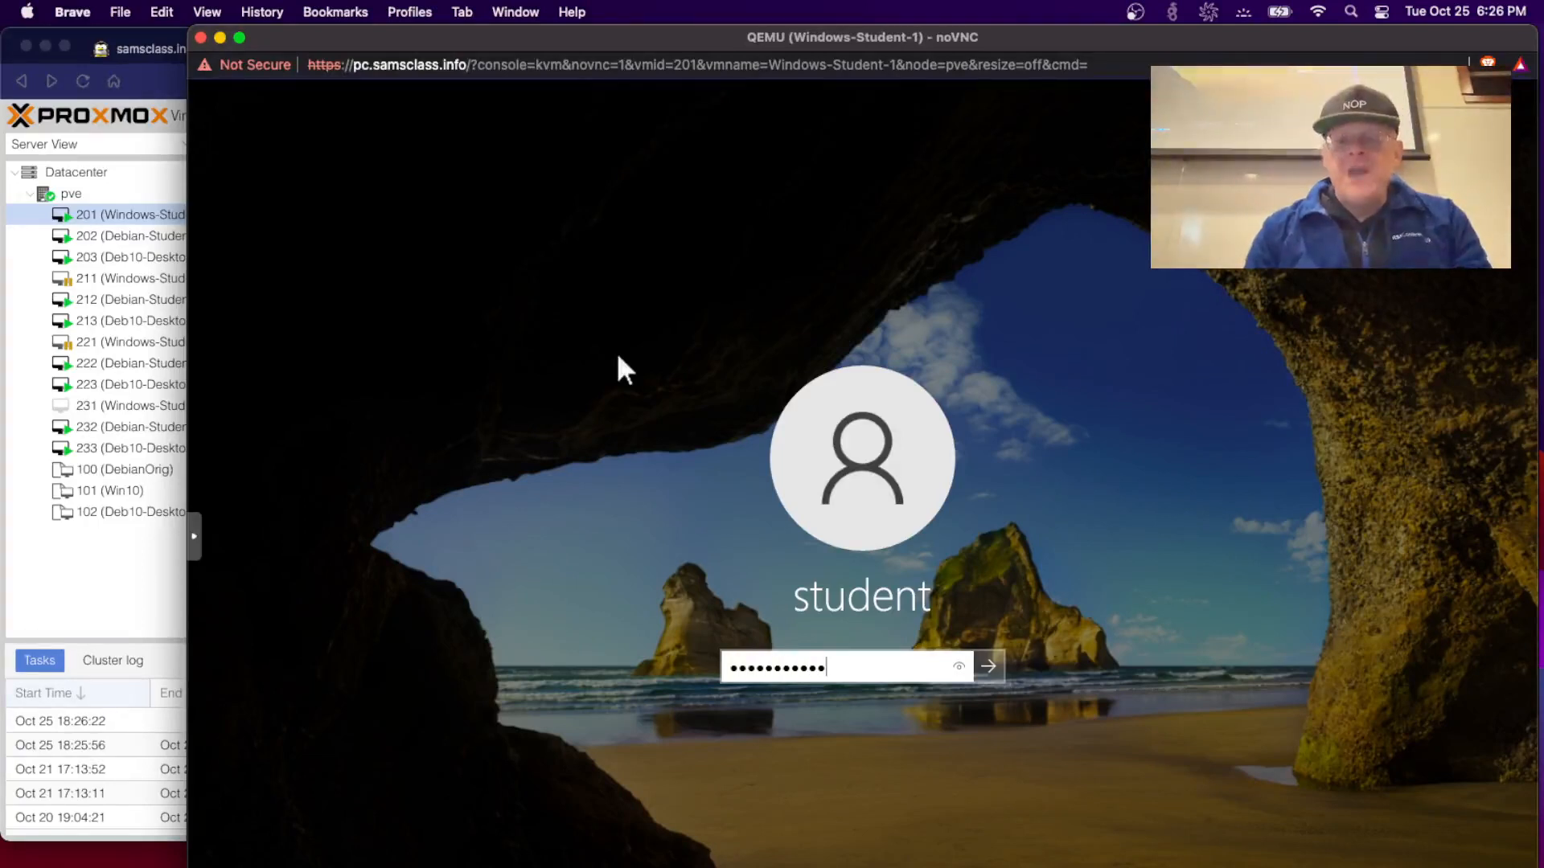
{"action": "key", "text": "Return"}
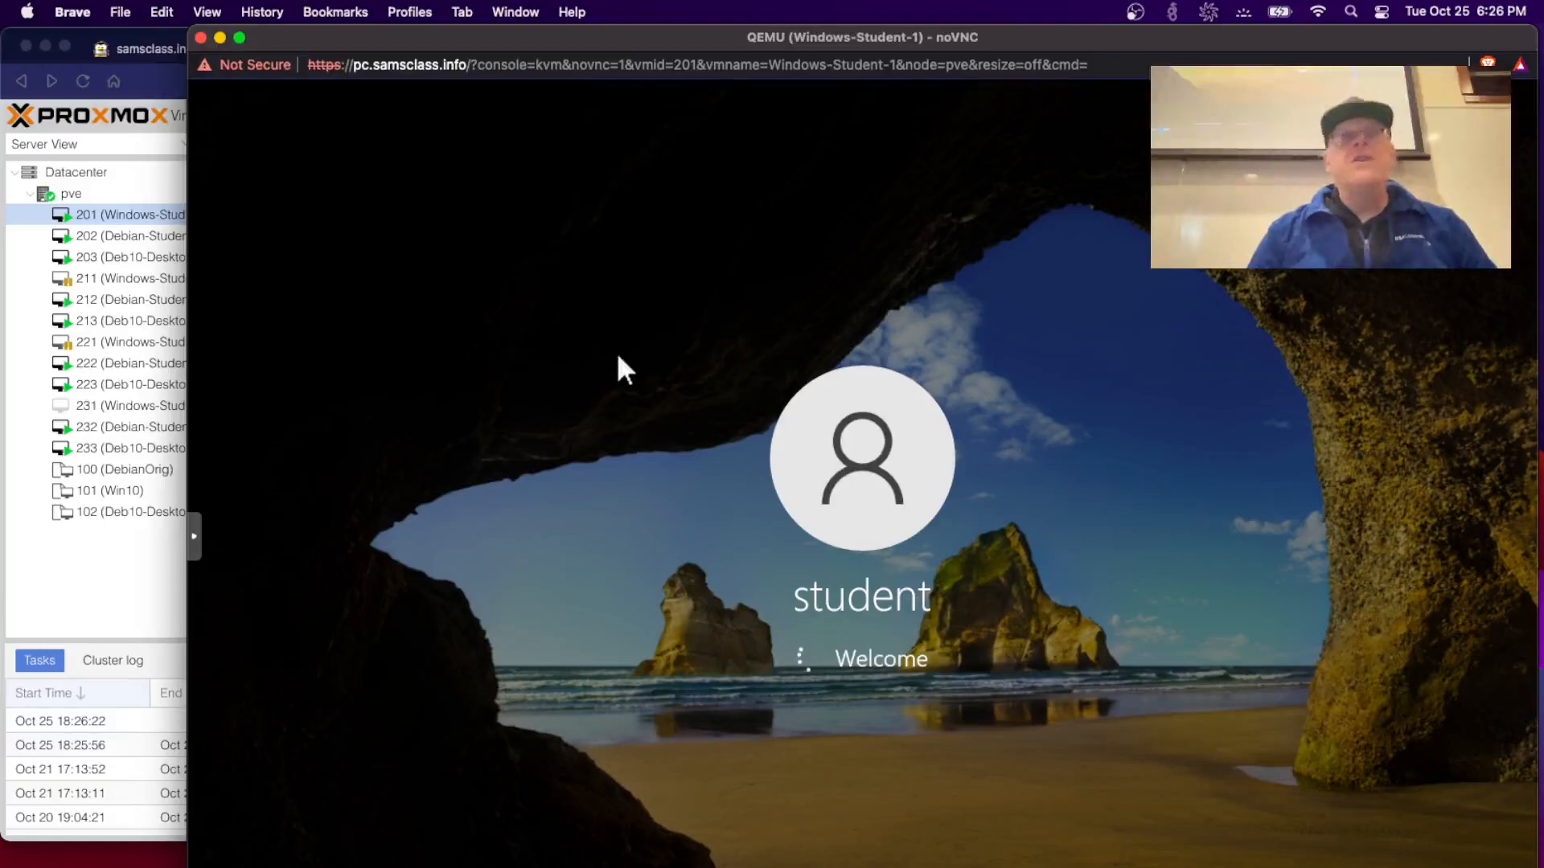
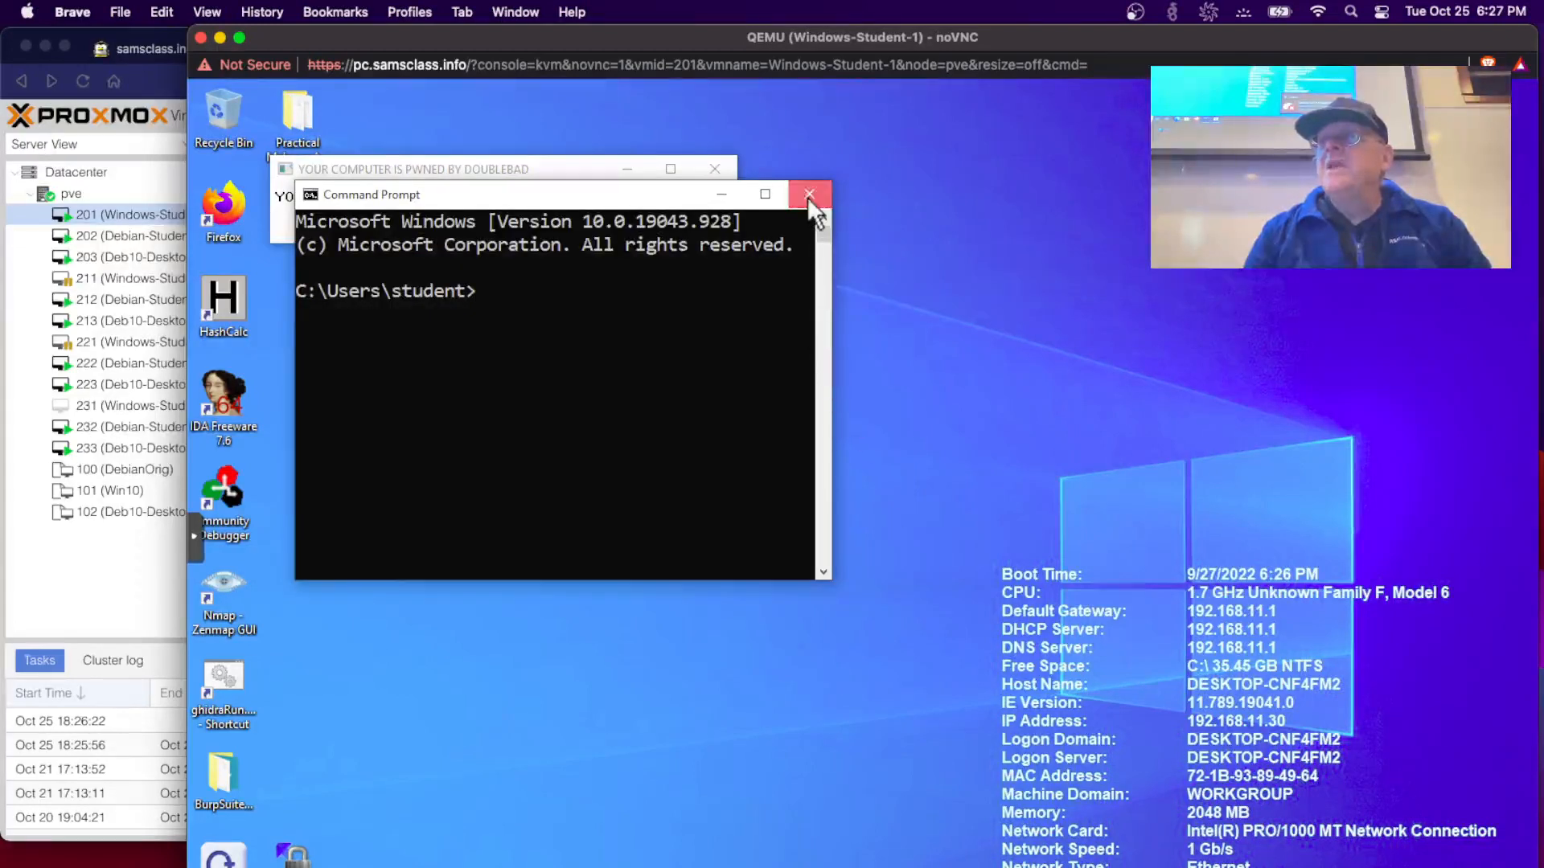
- Close the old Command Prompt and pwned message, then run Command Prompt as administrator
{"action": "left_click", "coordinate": [808, 197]}
{"action": "left_click", "coordinate": [715, 169]}
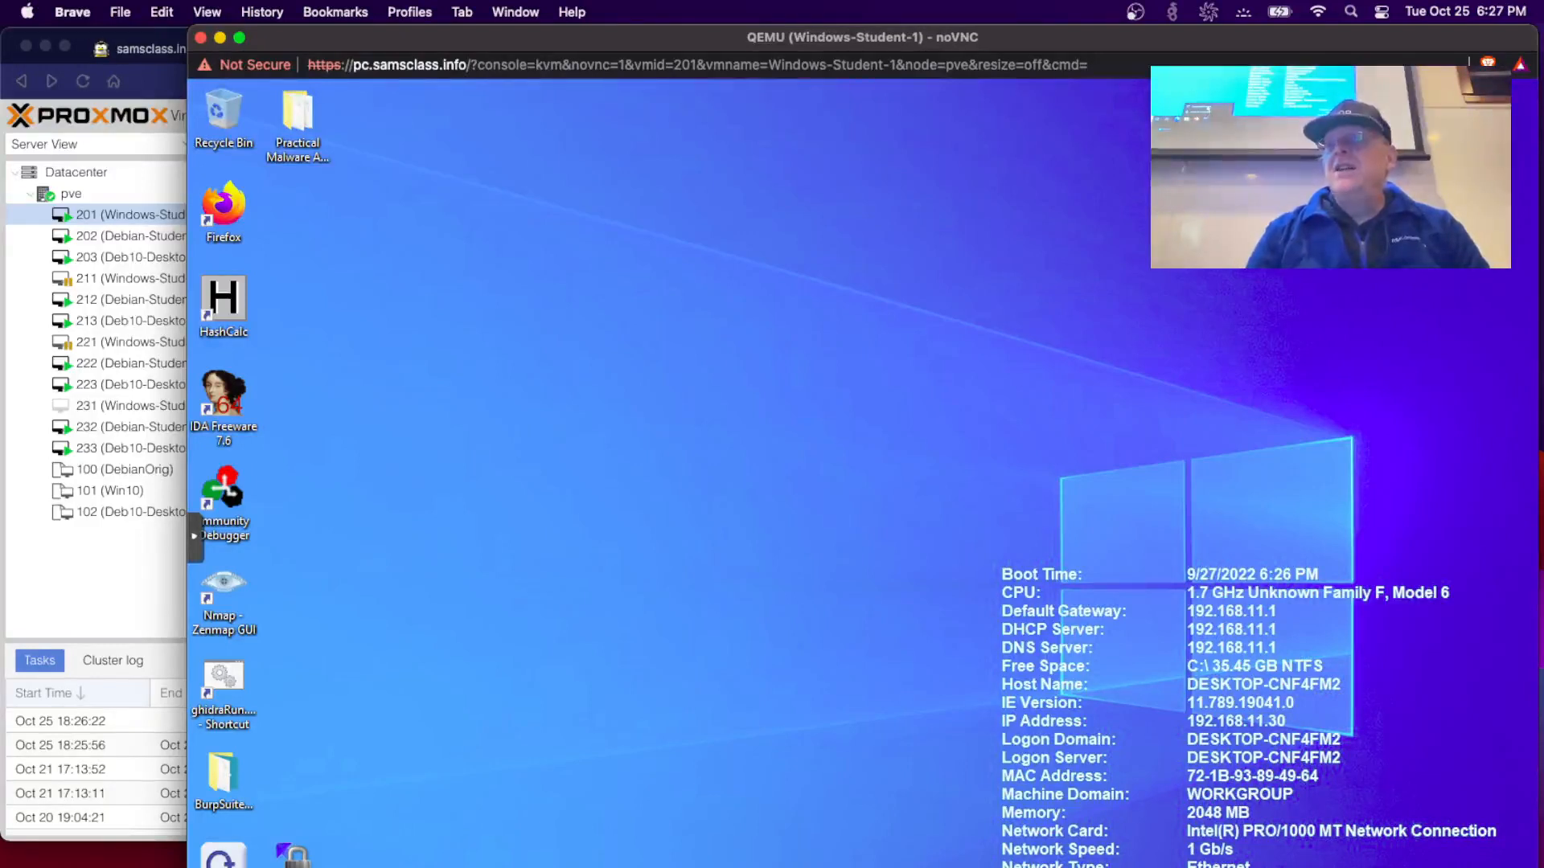
{"action": "right_click", "coordinate": [816, 867]}
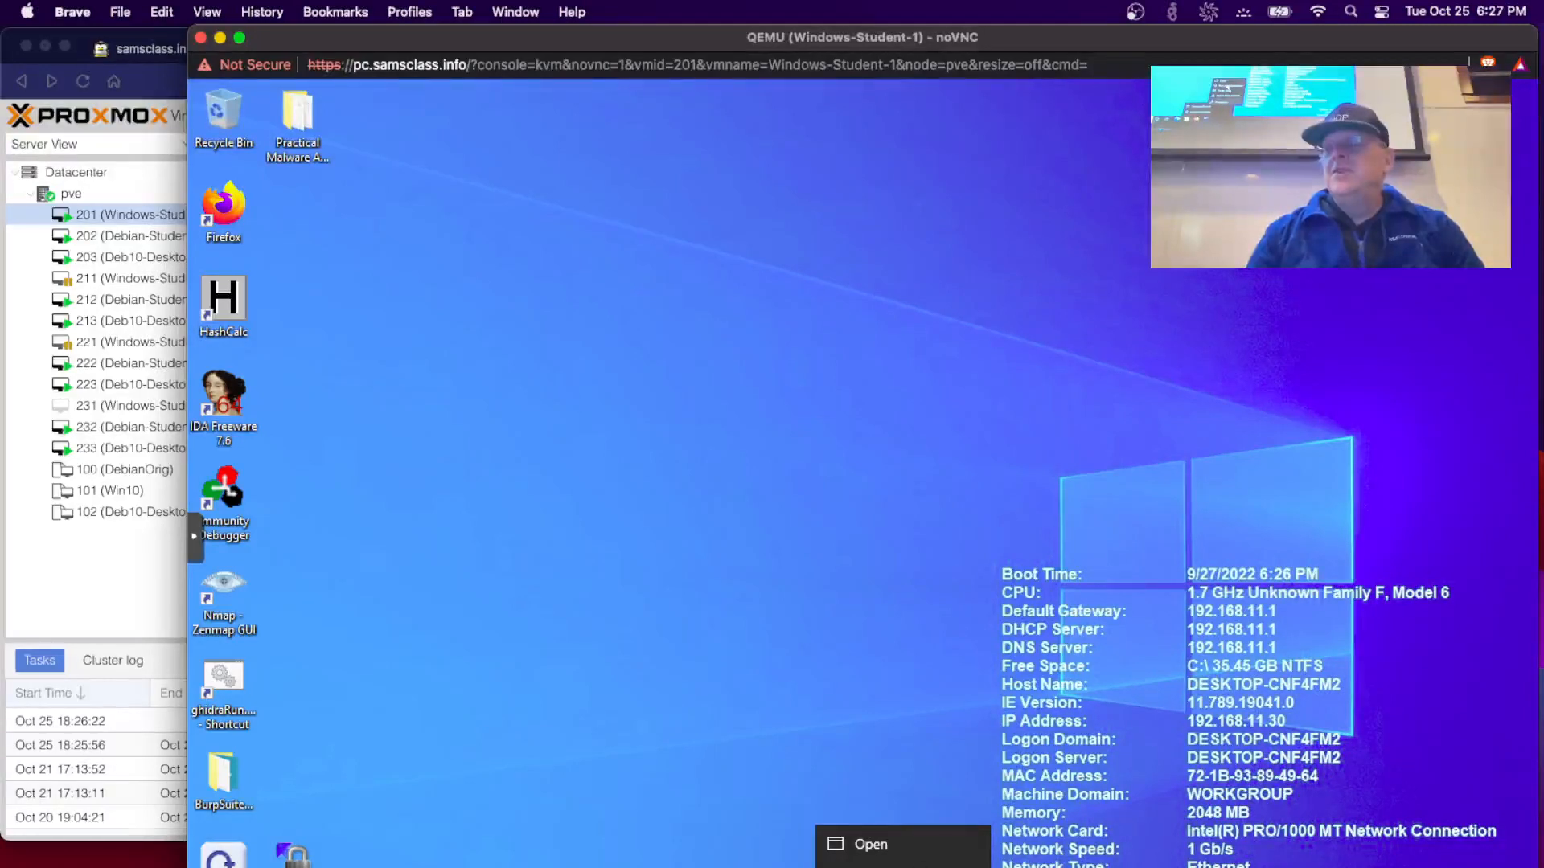
{"action": "left_click", "coordinate": [899, 867]}
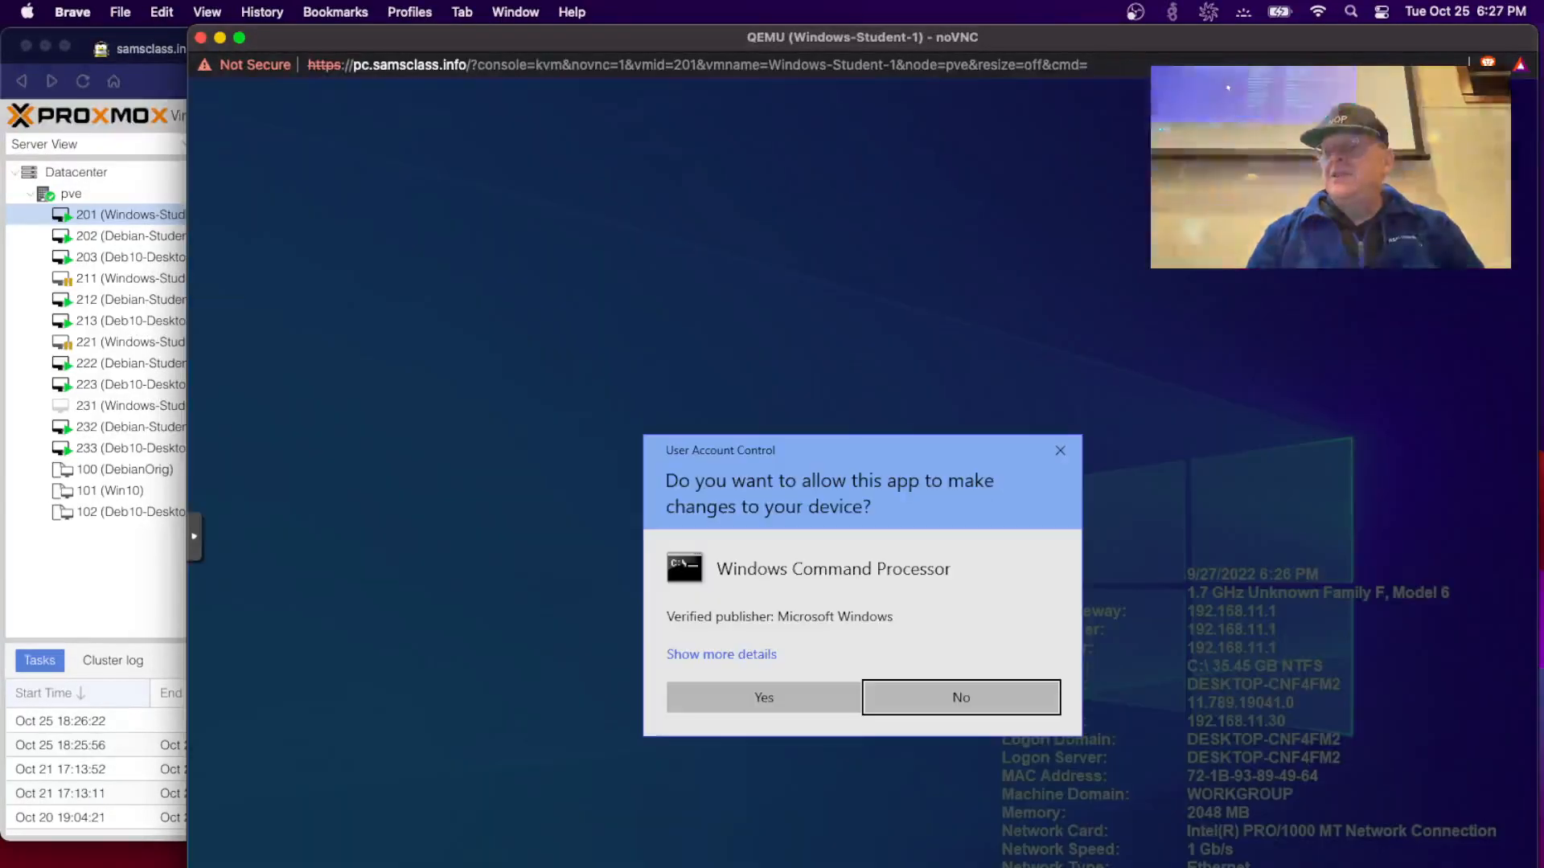
- Approve the UAC prompt and run 'bcdedit /debug on' in the admin Command Prompt
{"action": "left_click", "coordinate": [764, 692]}
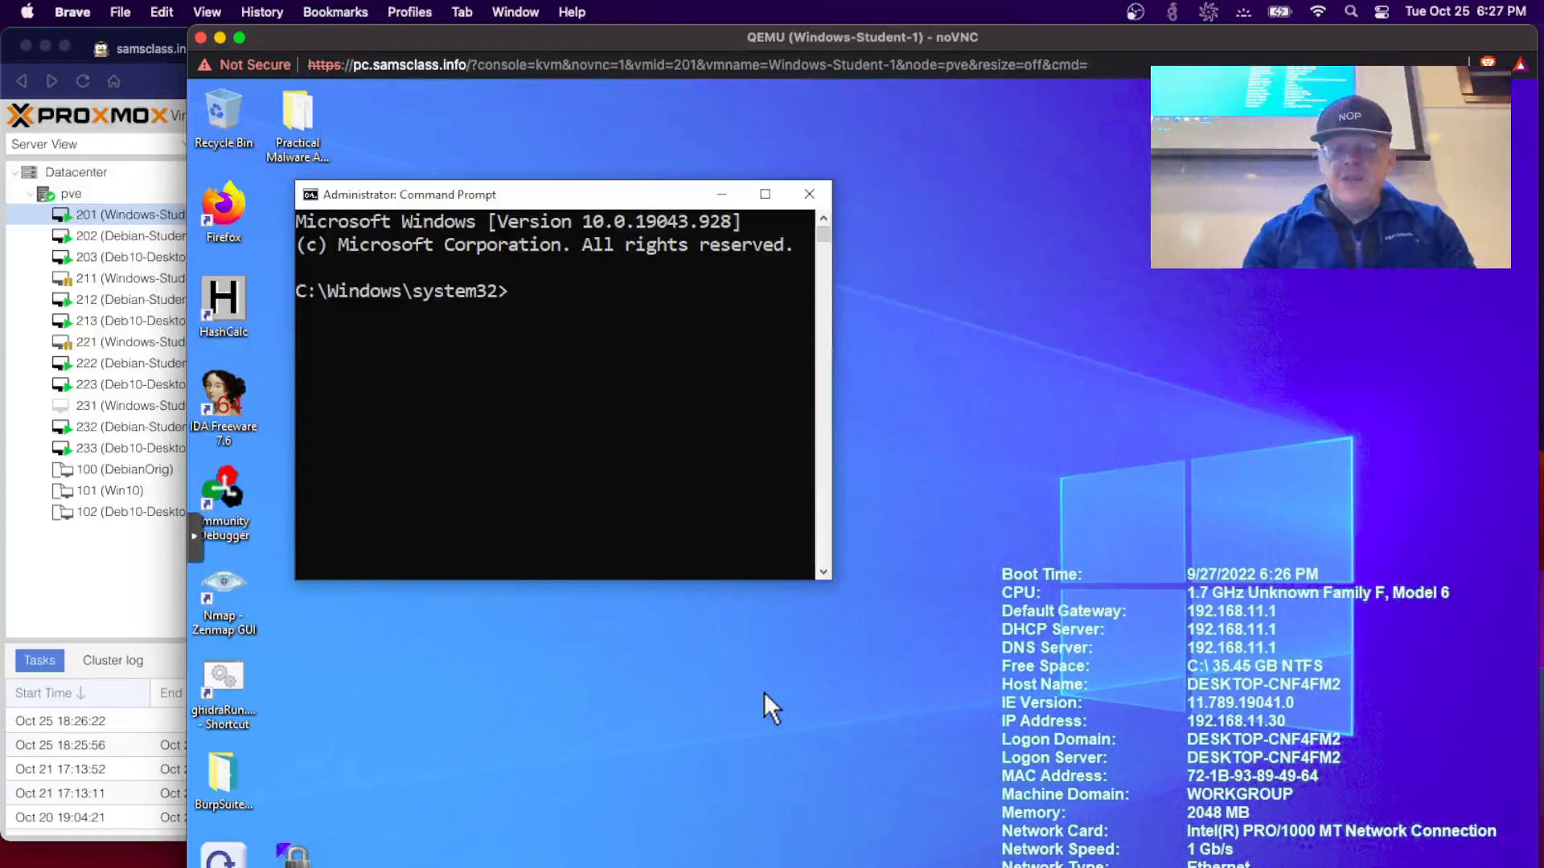
{"action": "type", "text": "bcdedit"}
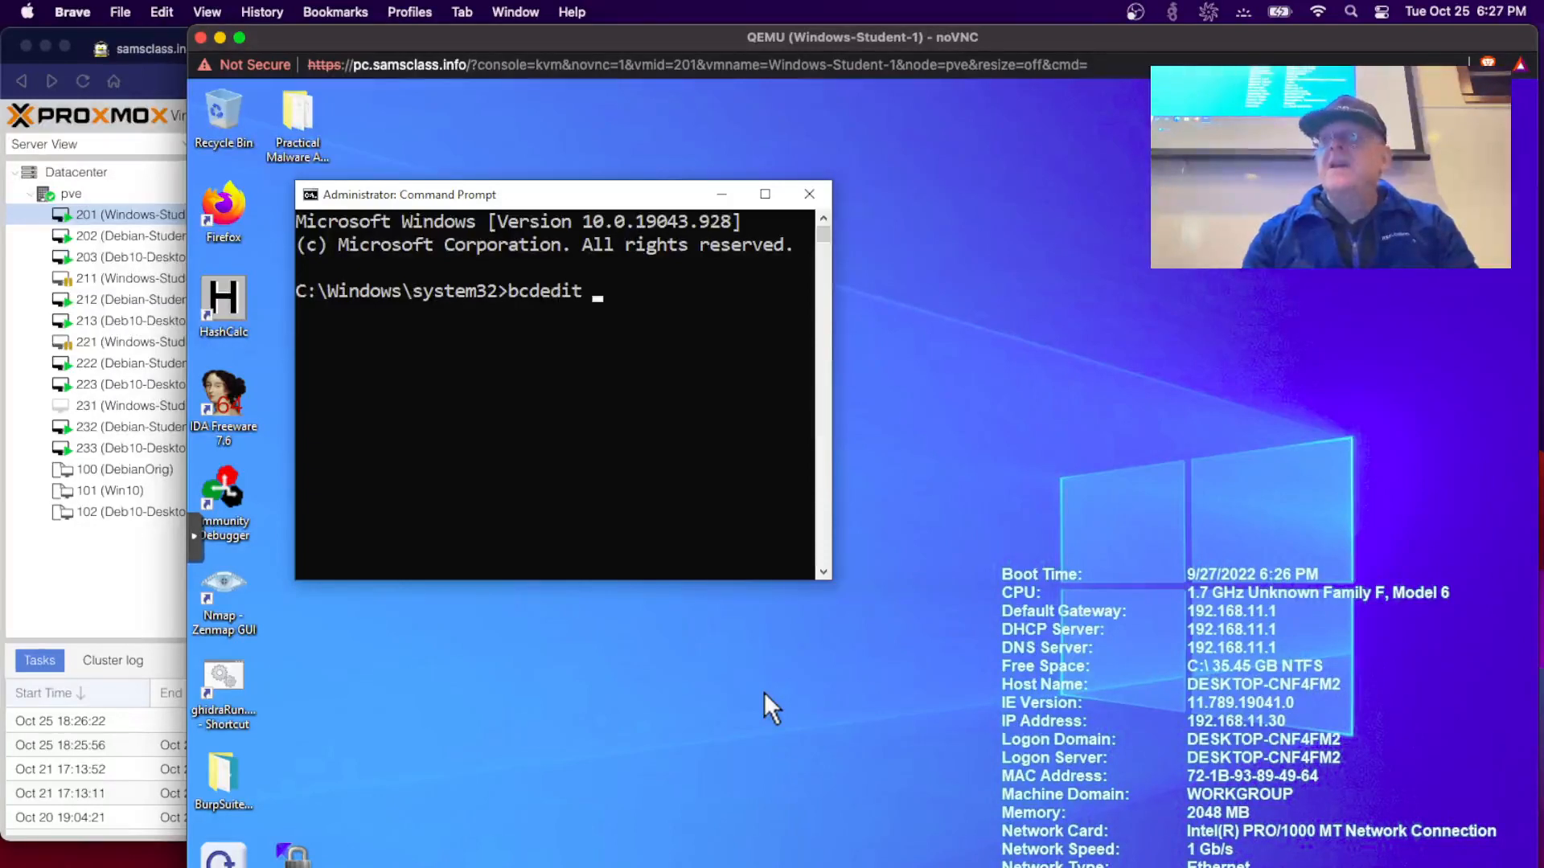
{"action": "type", "text": " /debug on"}
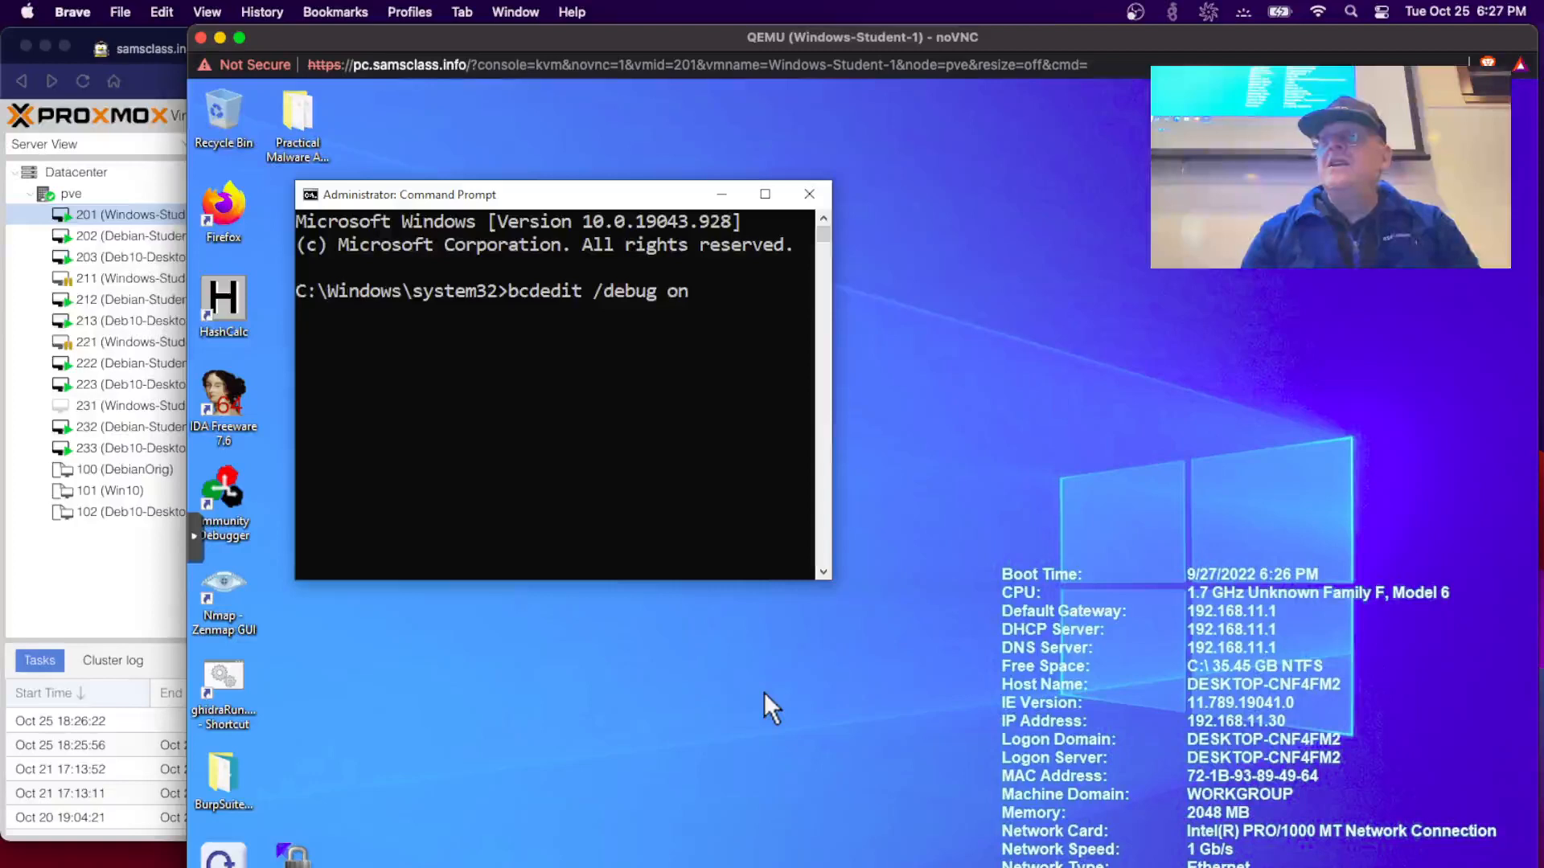
{"action": "key", "text": "Return"}
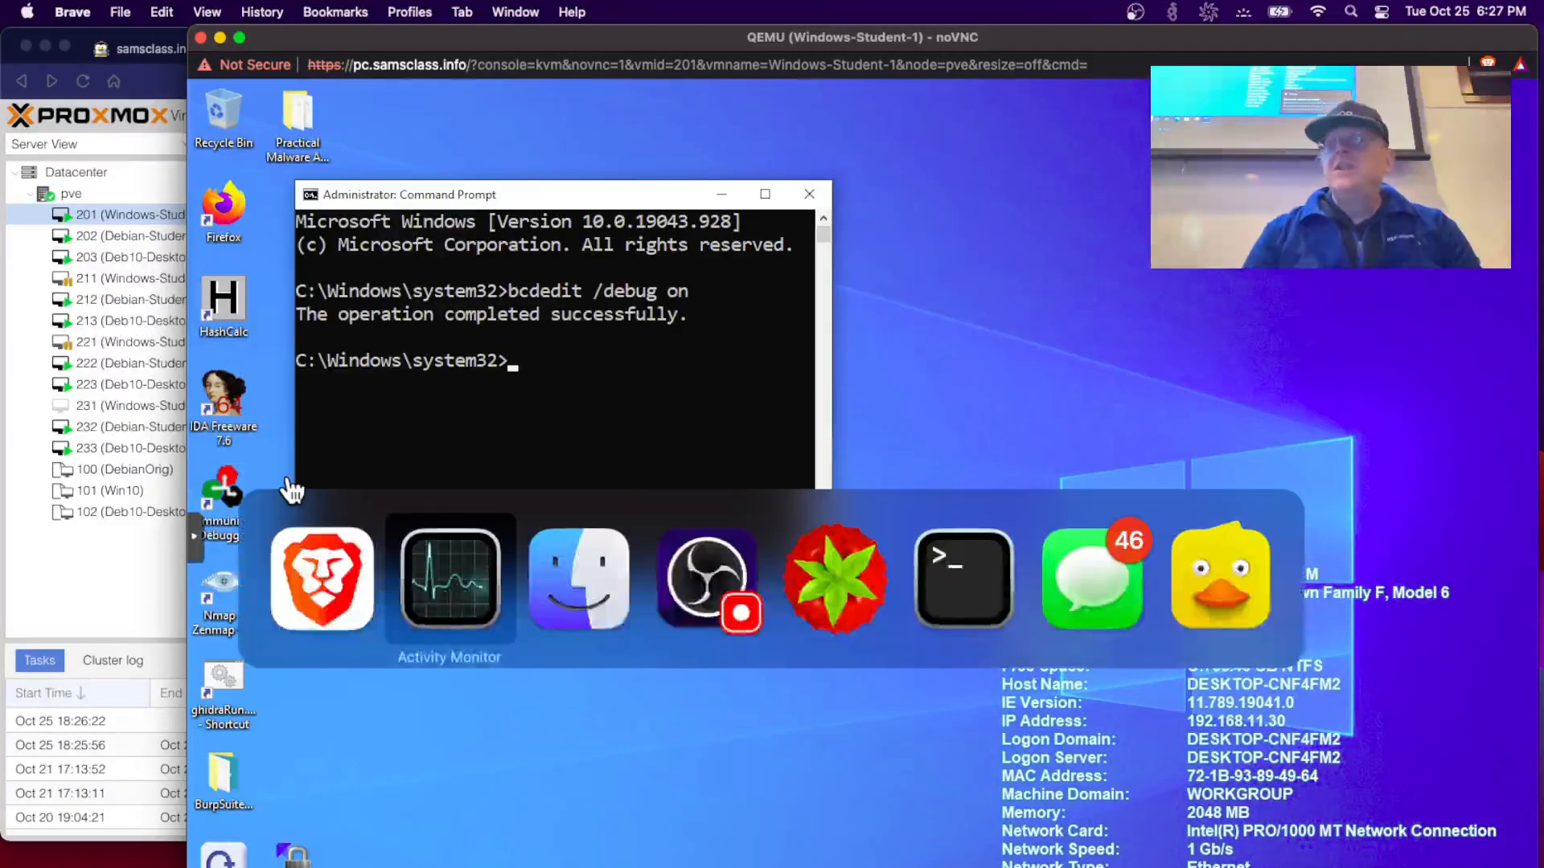
- Check the WinDbg instructions tab in Brave, then return to the VM console
{"action": "key", "text": "super"}
{"action": "key", "text": "super+grave"}
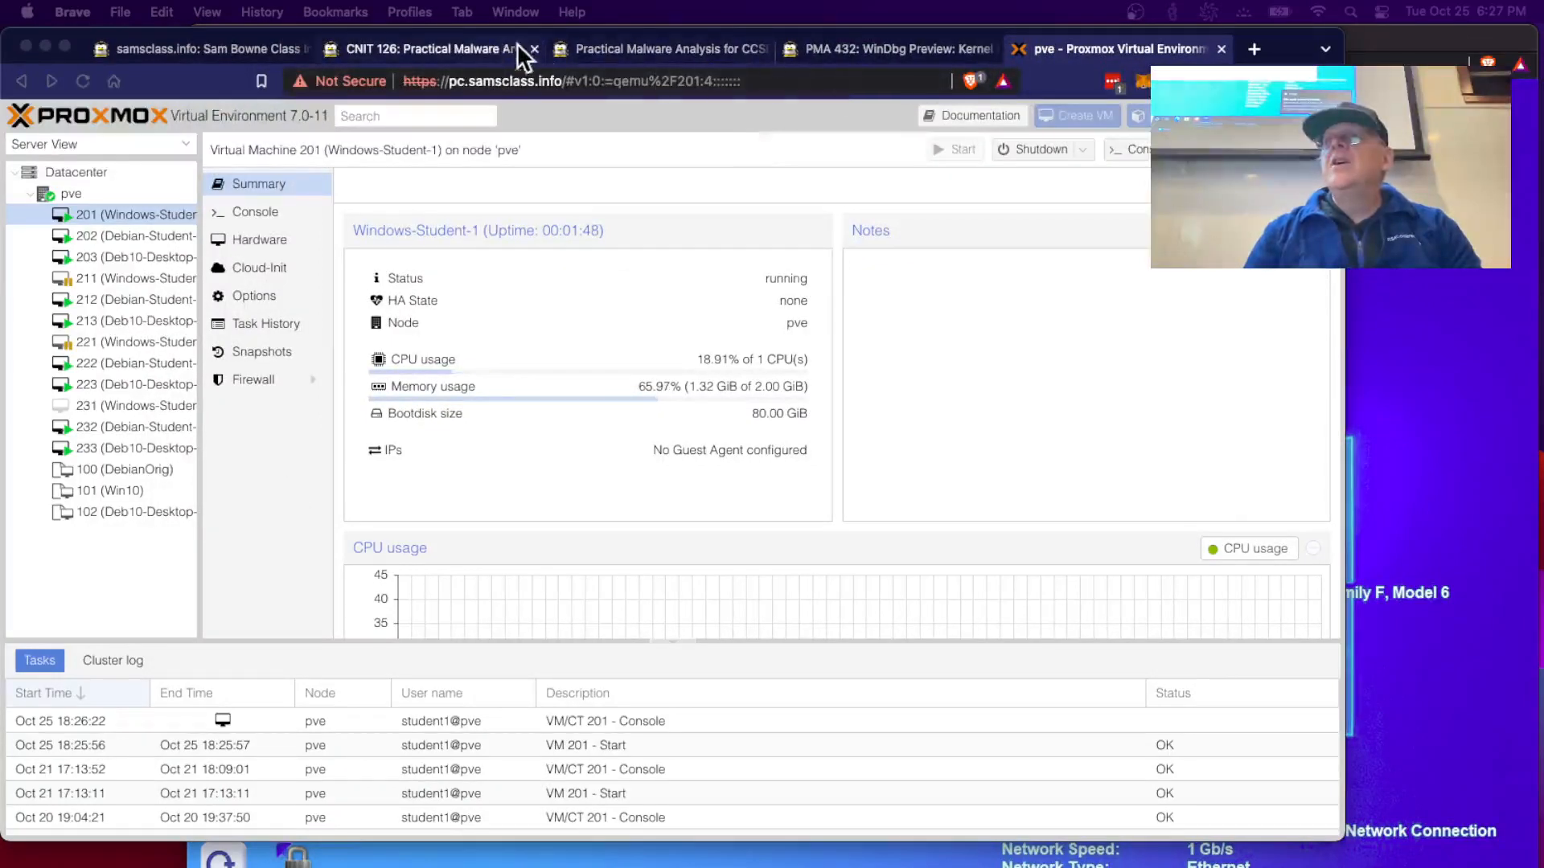
{"action": "left_click", "coordinate": [875, 47]}
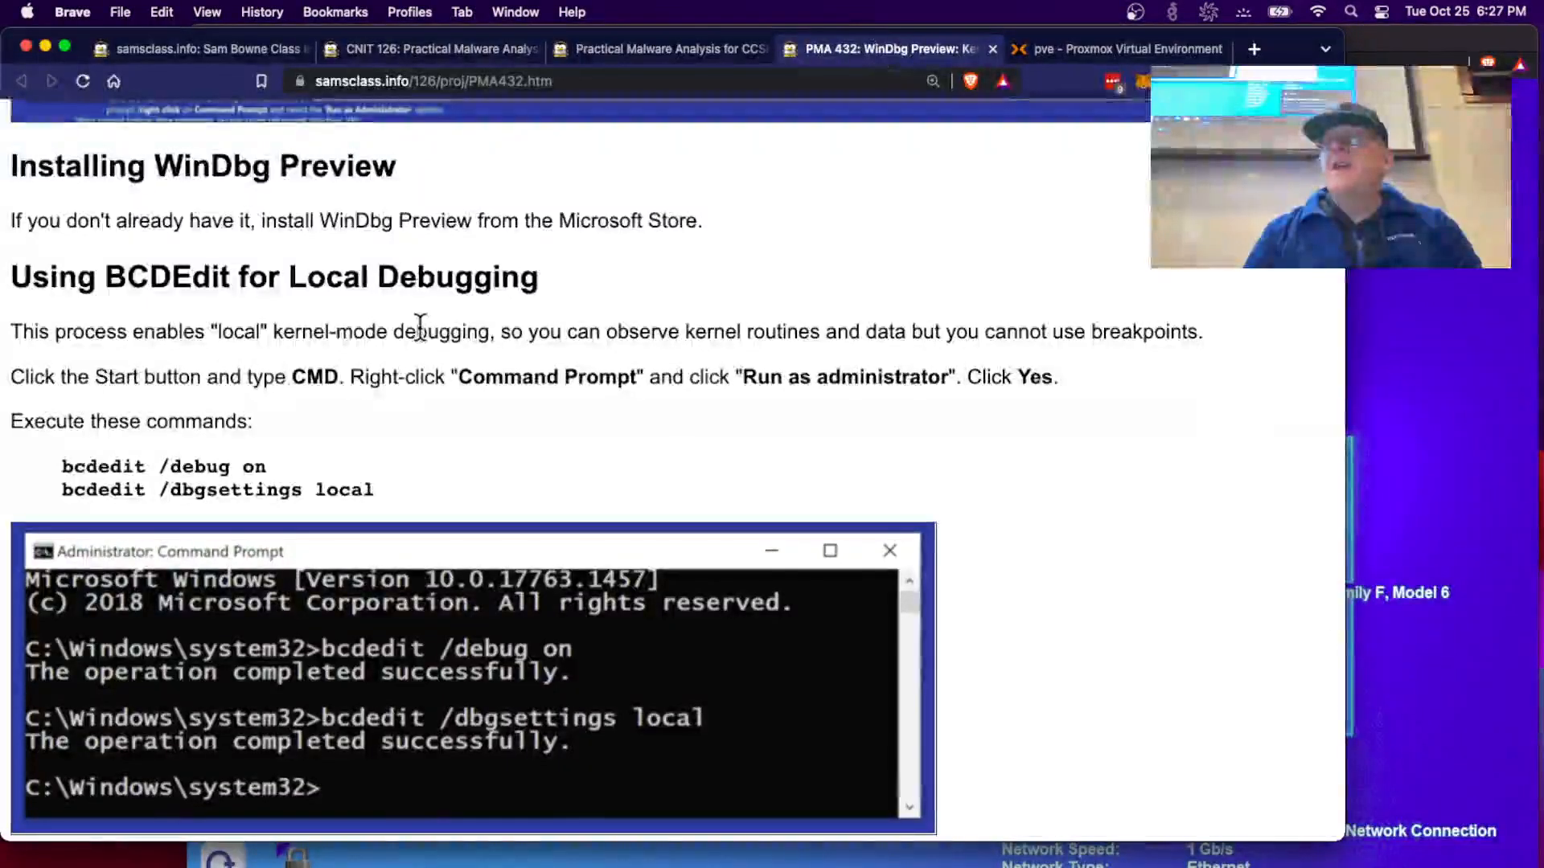
{"action": "left_click", "coordinate": [1399, 665]}
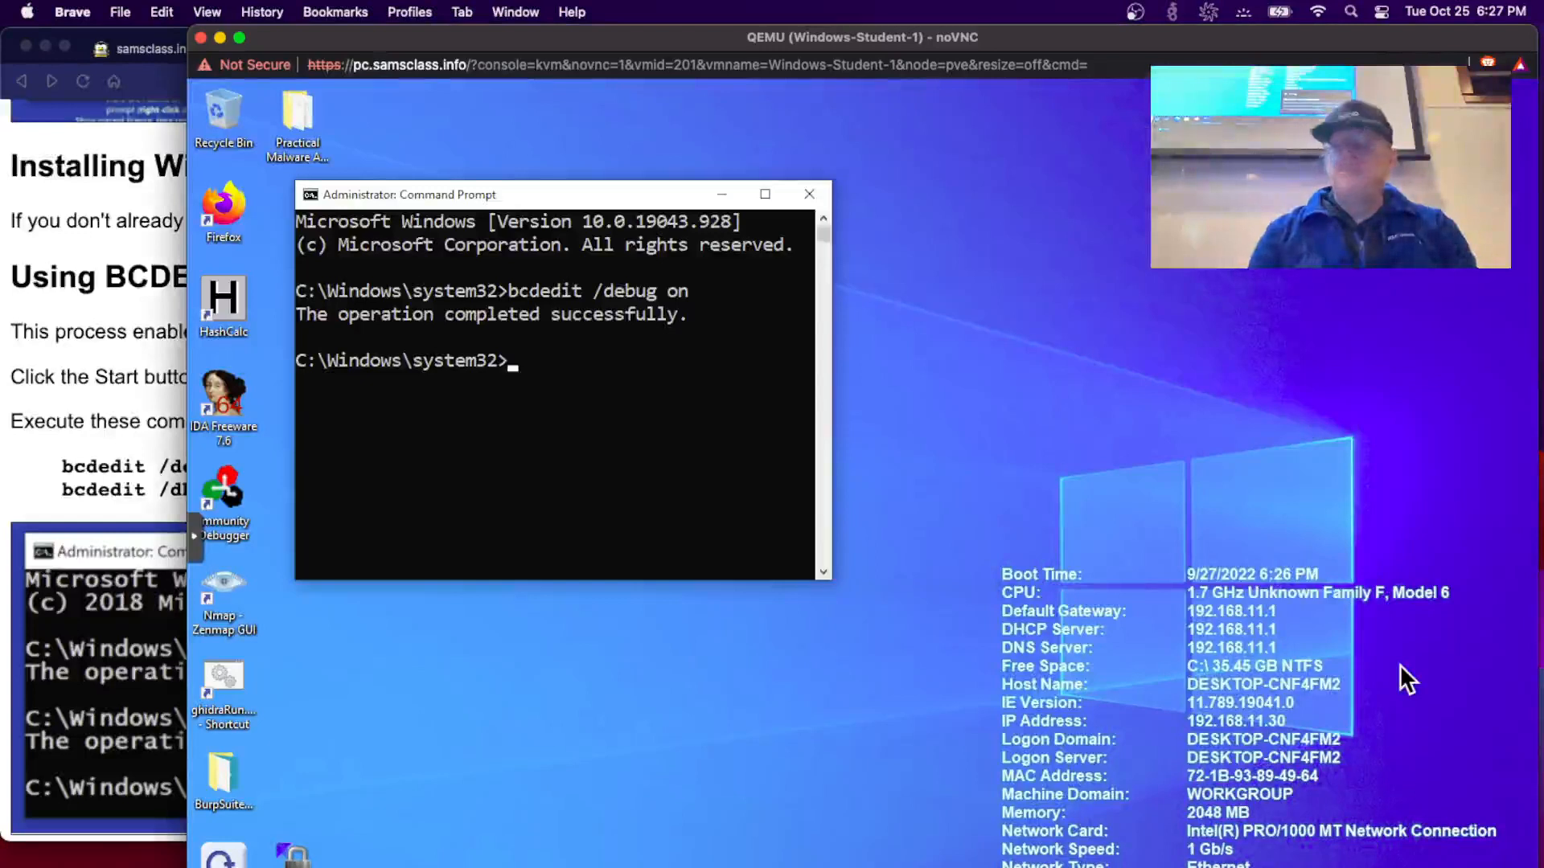
- Run 'bcdedit /dbgsettings local' to configure local kernel debugging
{"action": "type", "text": "bcdedit "}
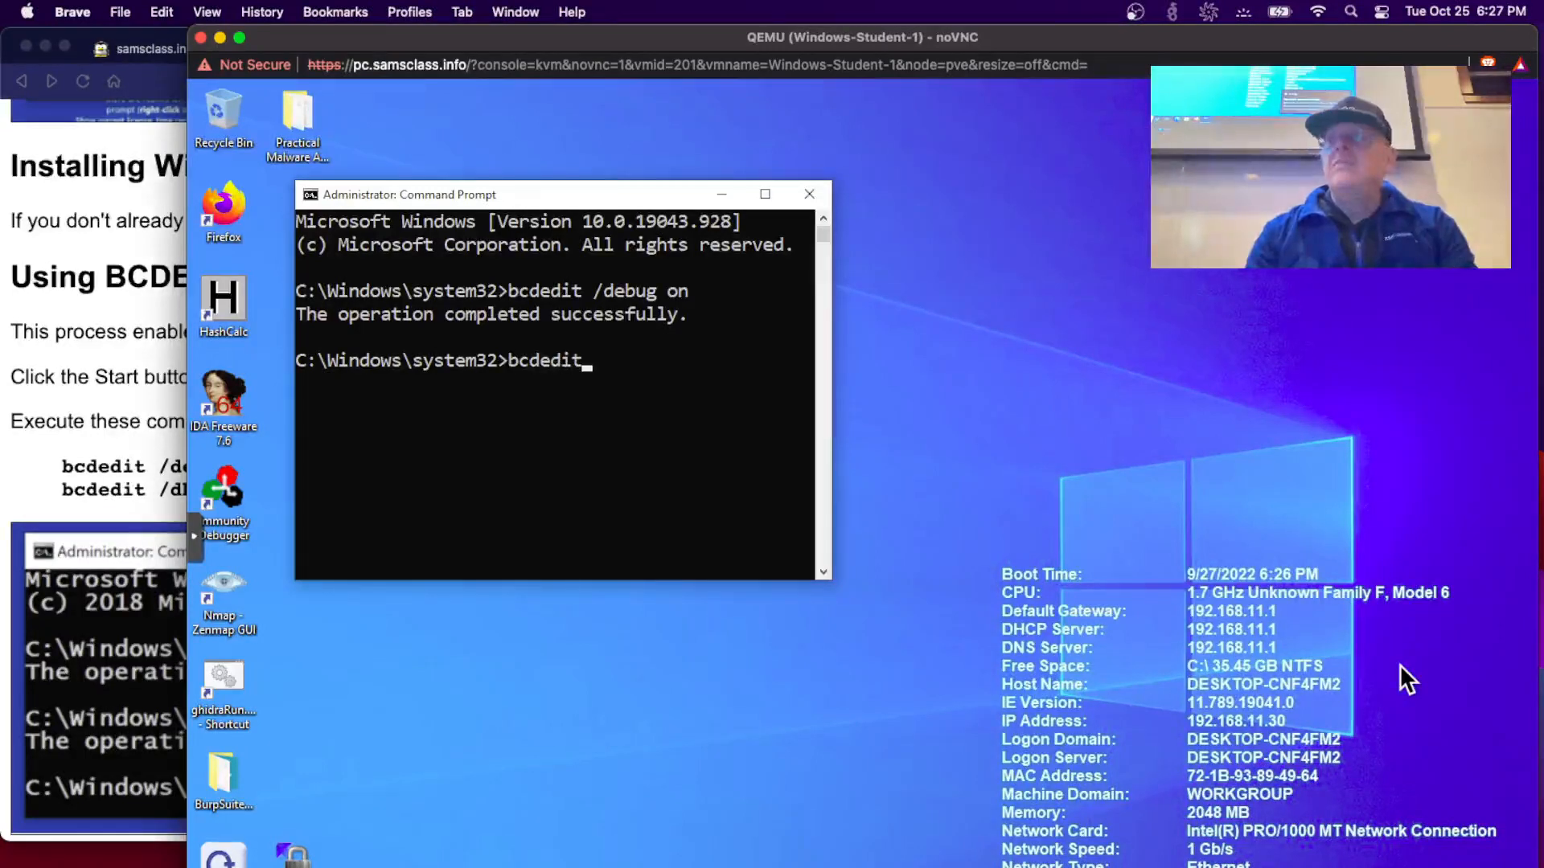
{"action": "type", "text": "/dbg"}
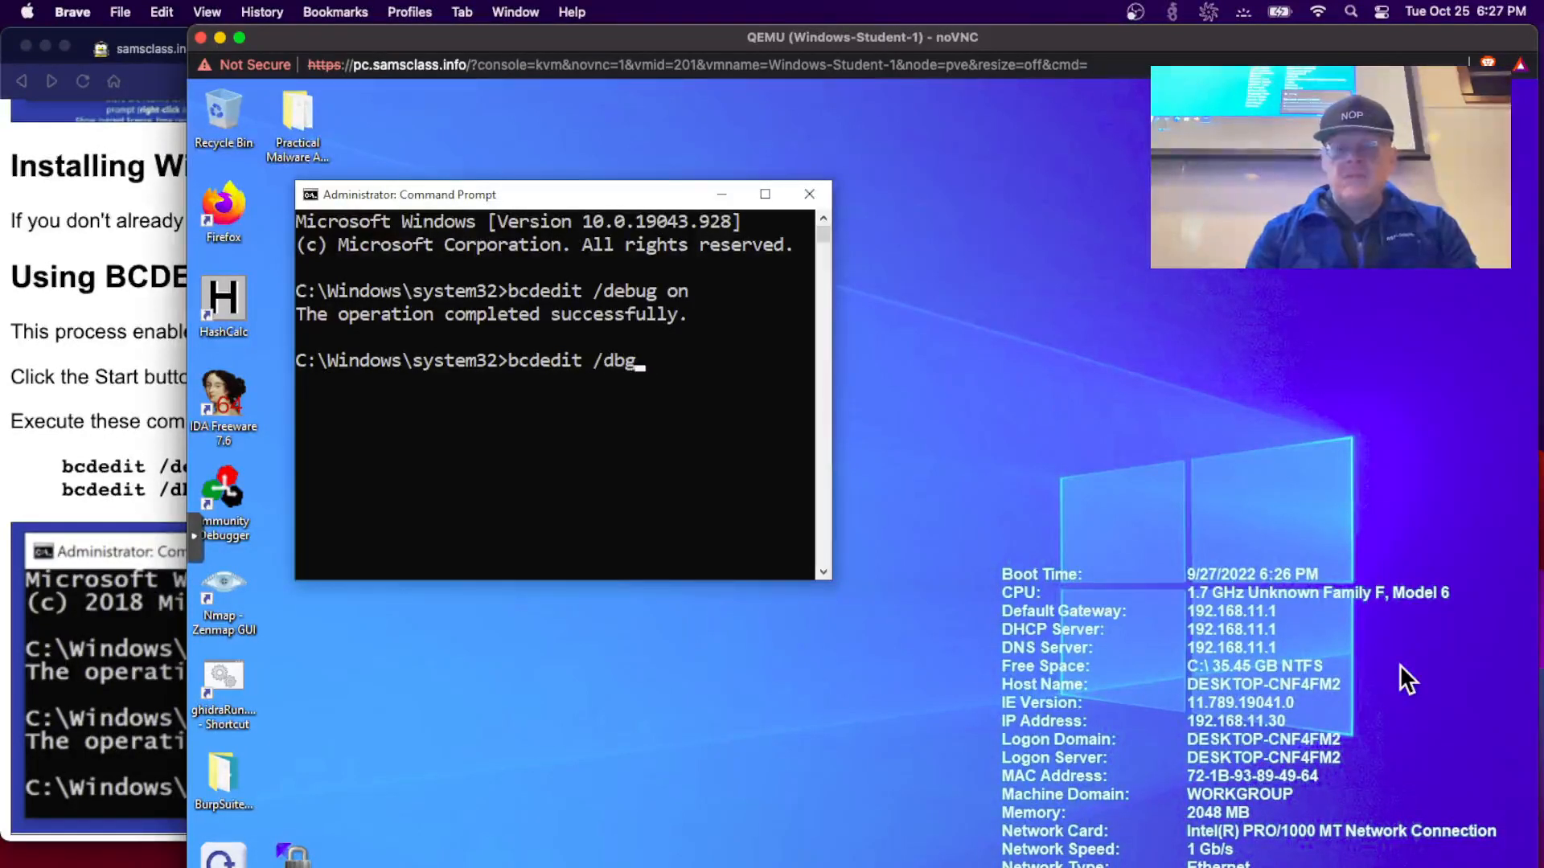
{"action": "type", "text": "settings local"}
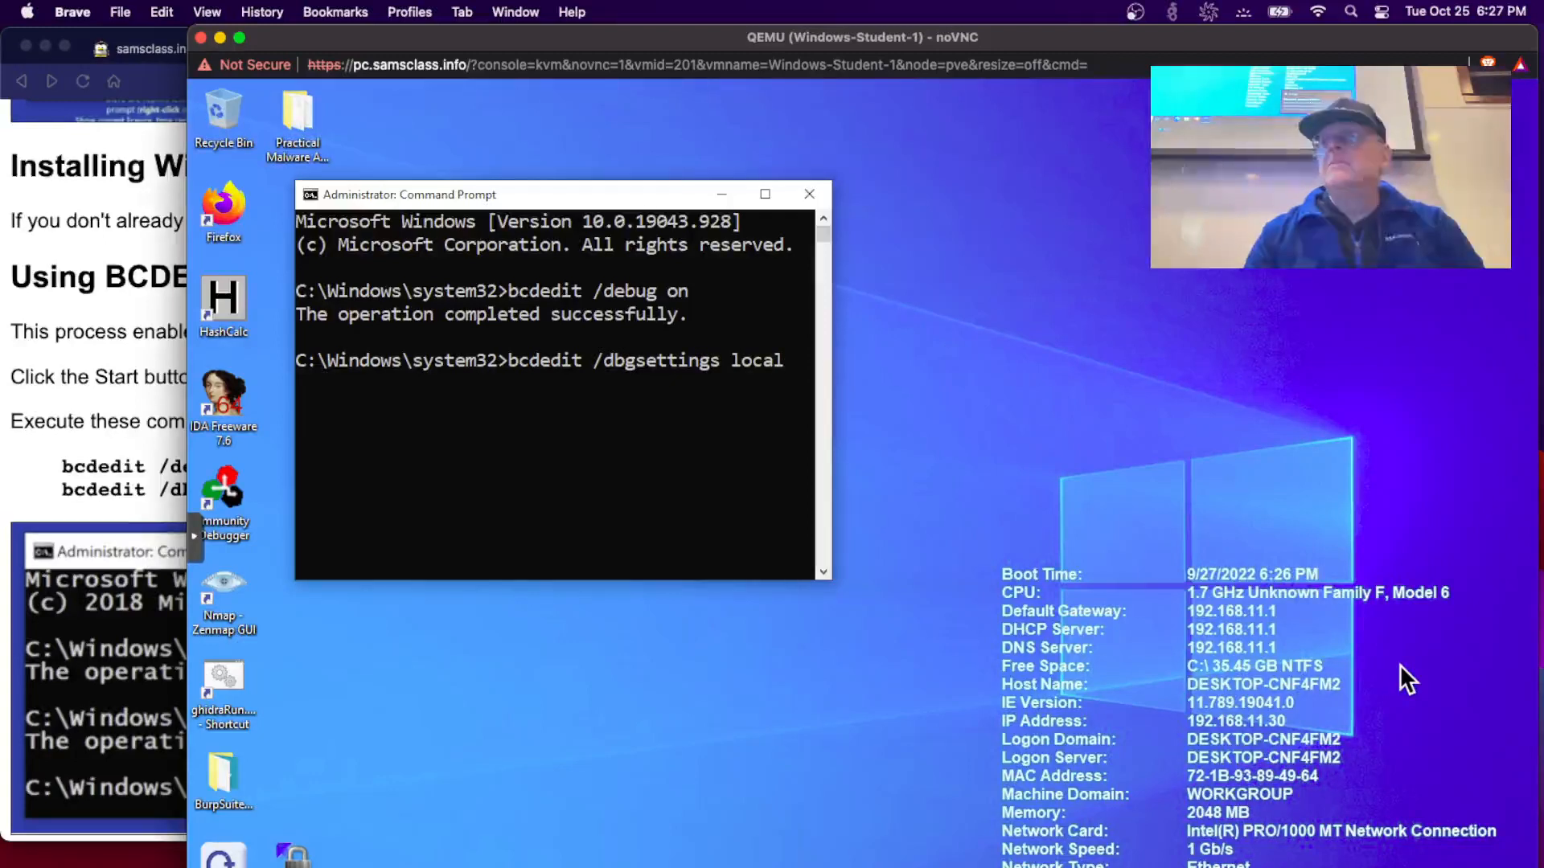
{"action": "key", "text": "Return"}
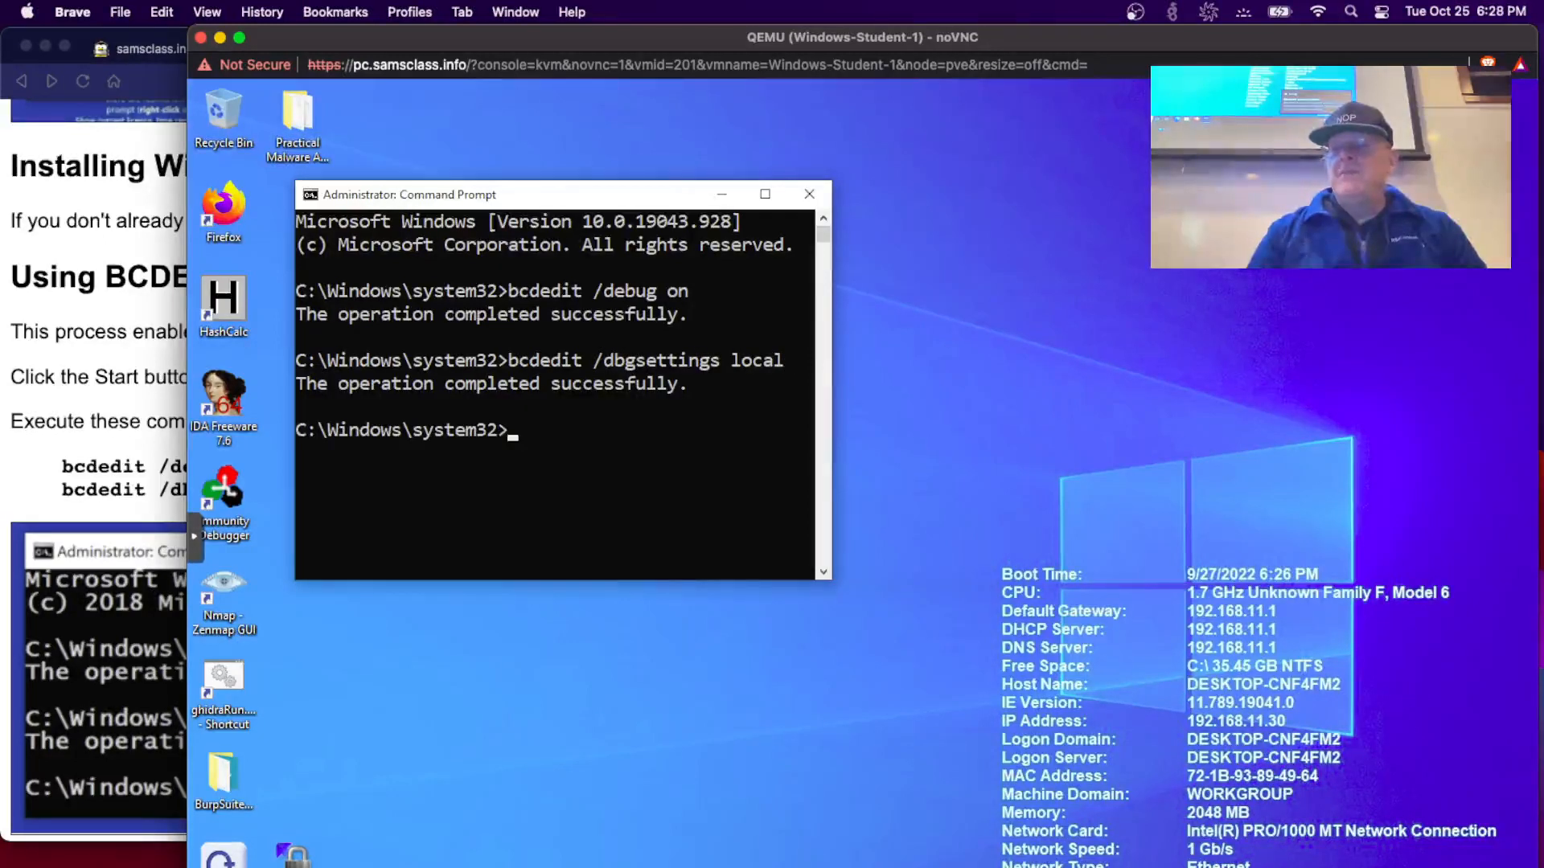
{"action": "key", "text": "super+x"}
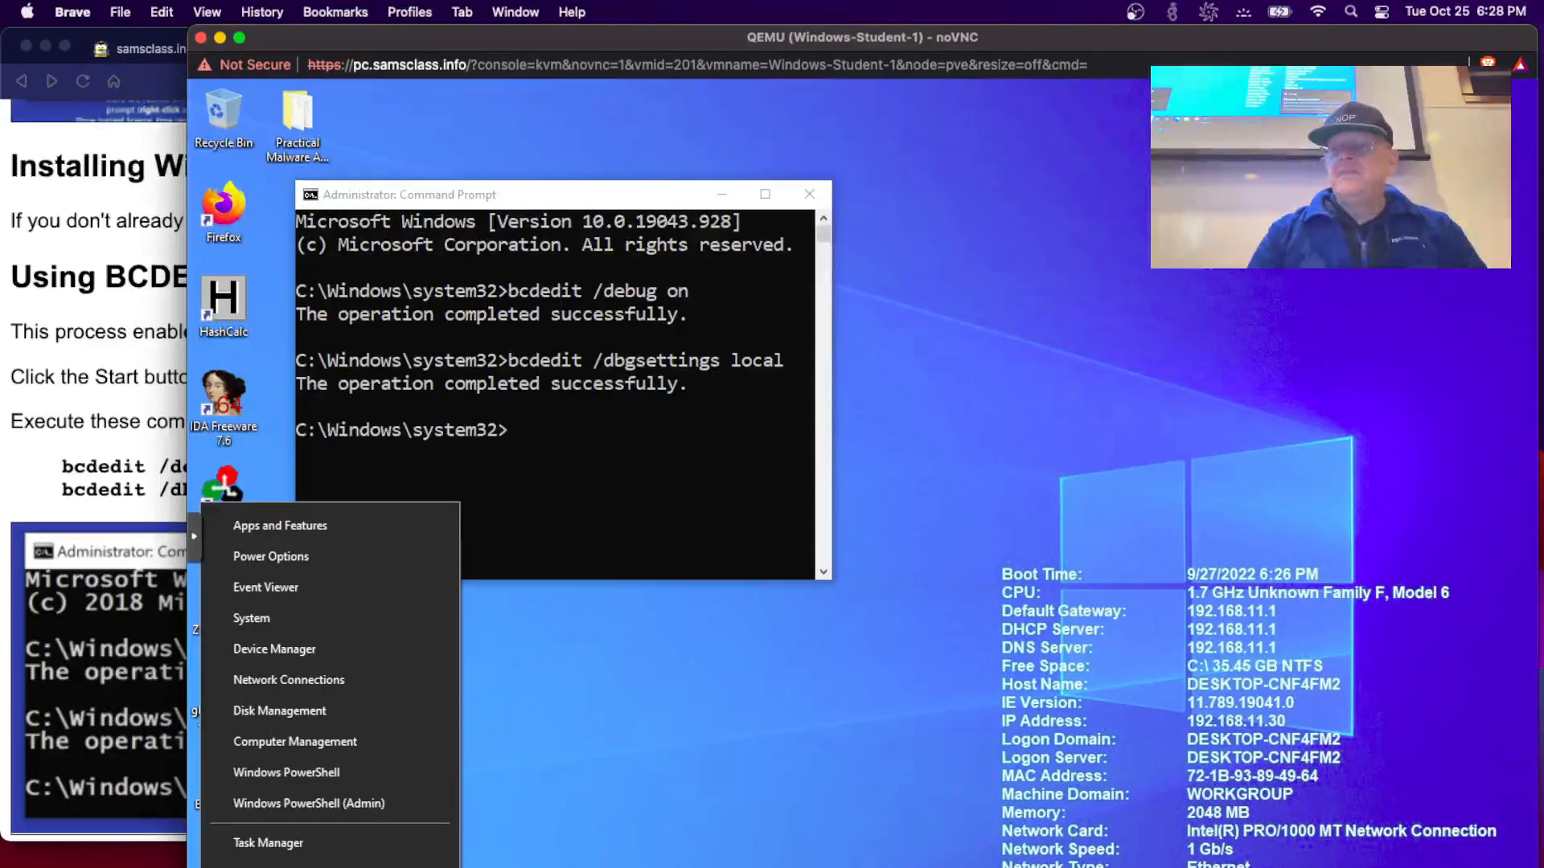
- Restart Windows from the Win+X shut-down menu, and move and maximize the noVNC window
{"action": "key", "text": "u"}
{"action": "key", "text": "r"}
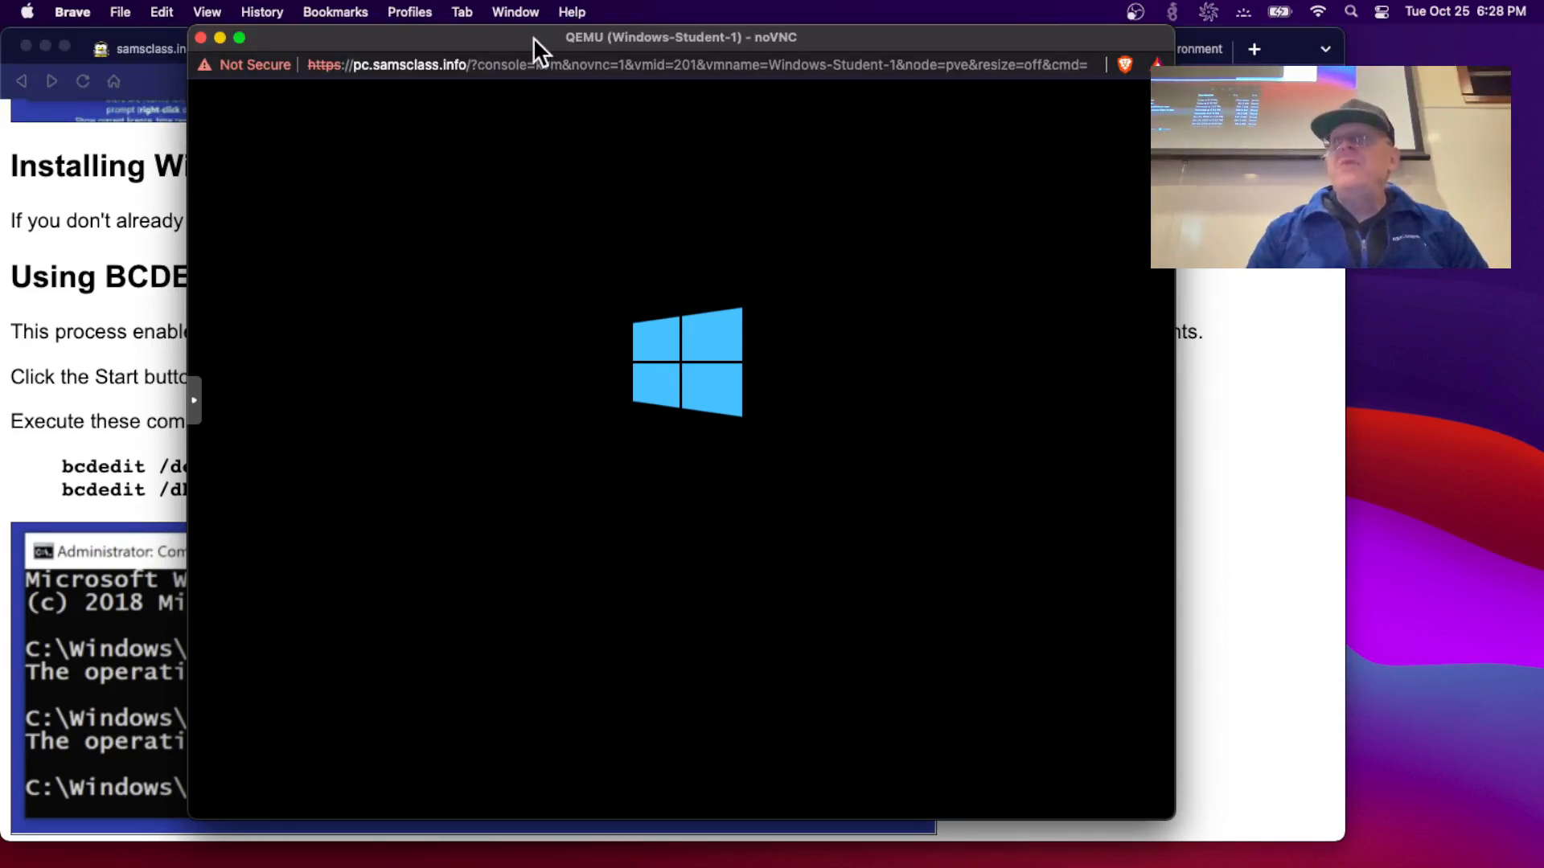
{"action": "left_click_drag", "start_coordinate": [533, 37], "coordinate": [885, 42]}
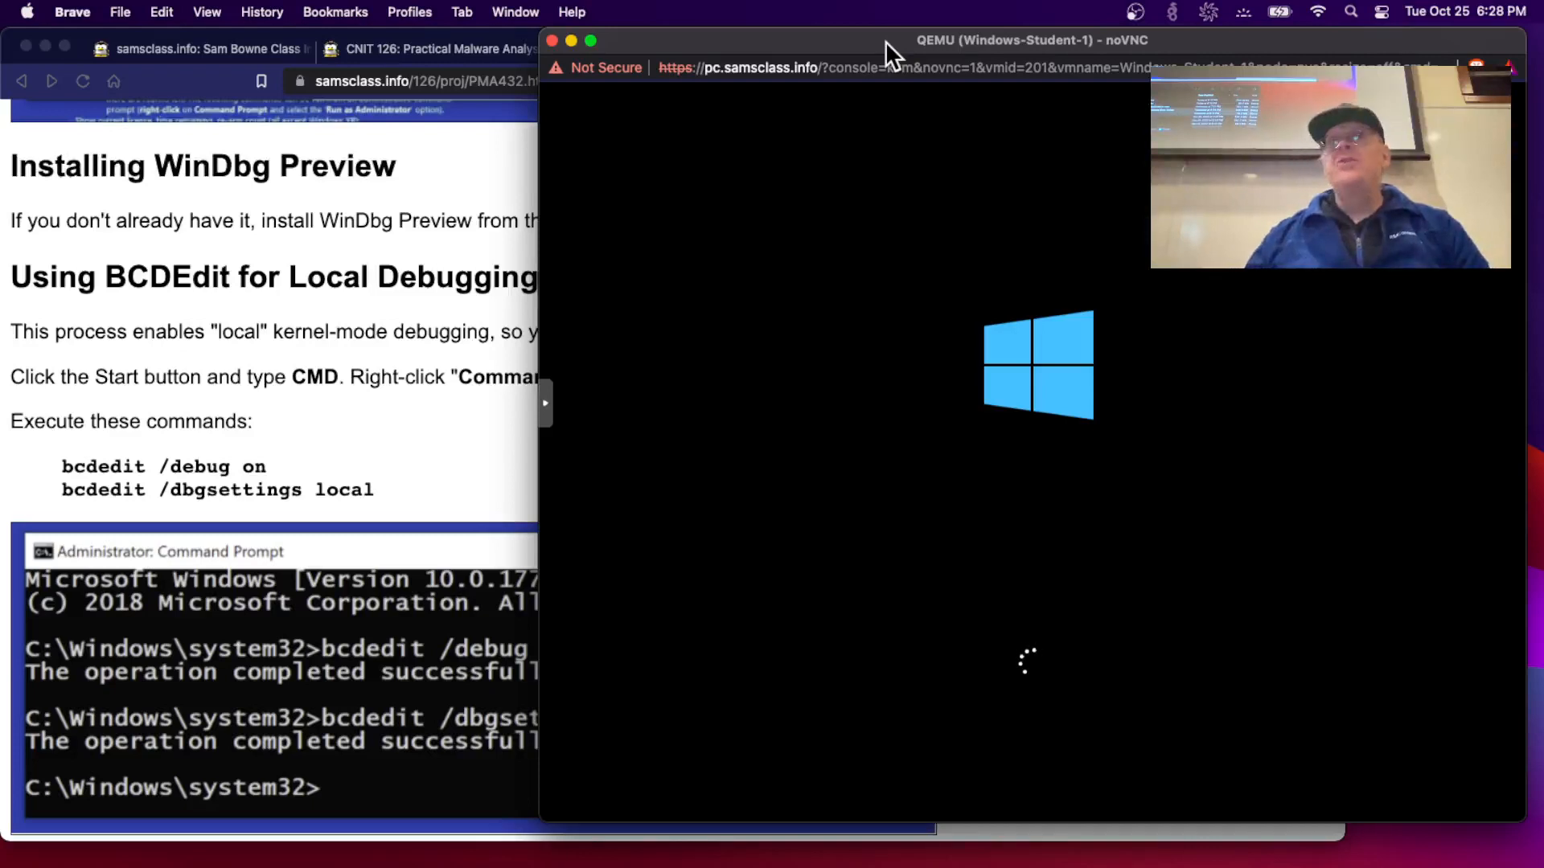
{"action": "double_click", "coordinate": [885, 41]}
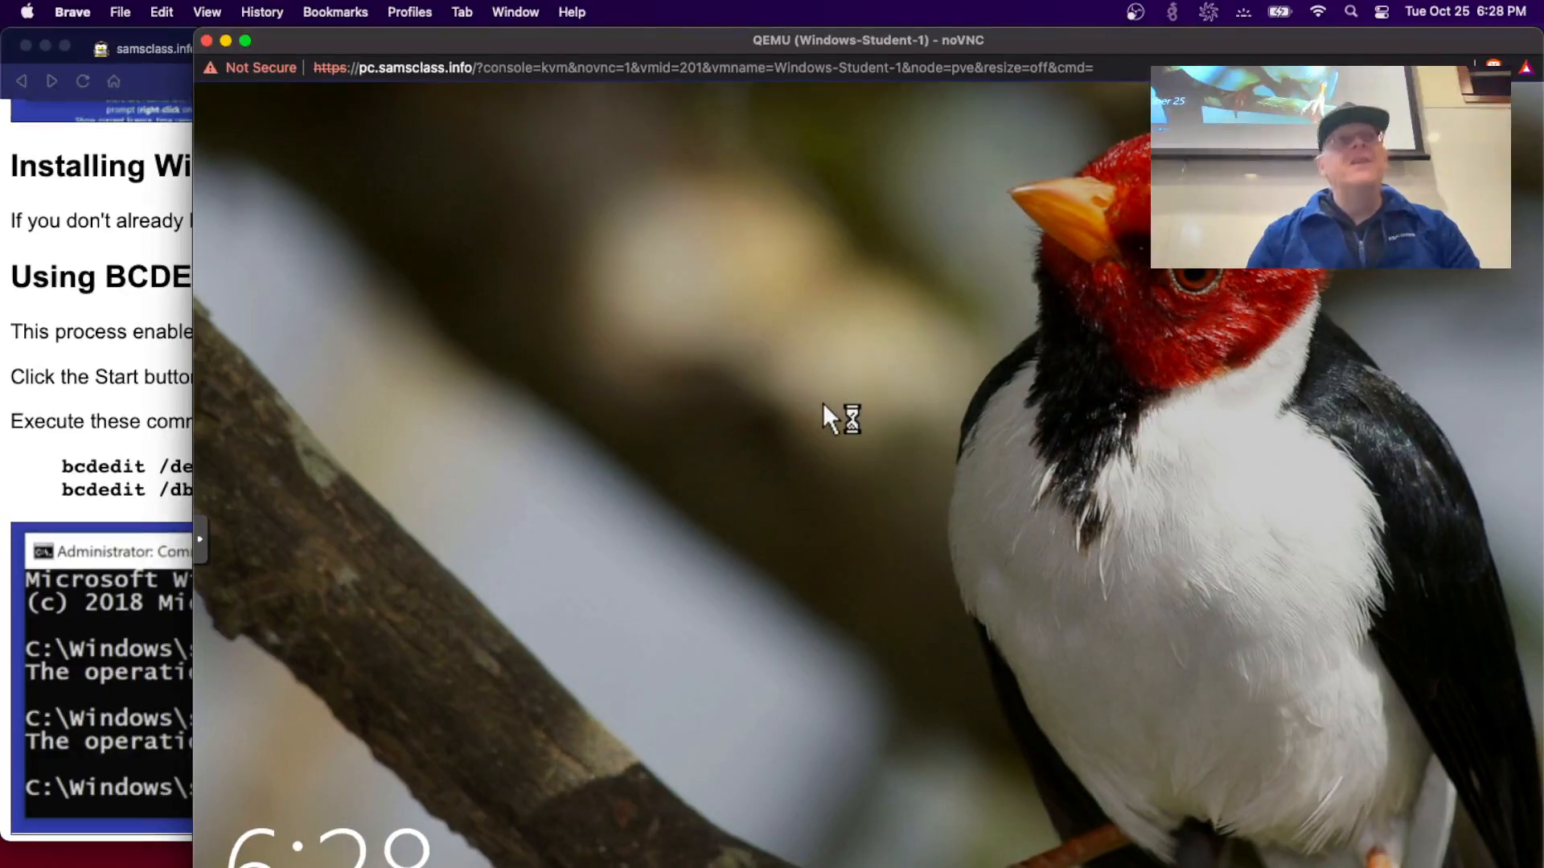
- Dismiss the lock screen and wrong-password message, then sign in with the account password
{"action": "left_click", "coordinate": [791, 429]}
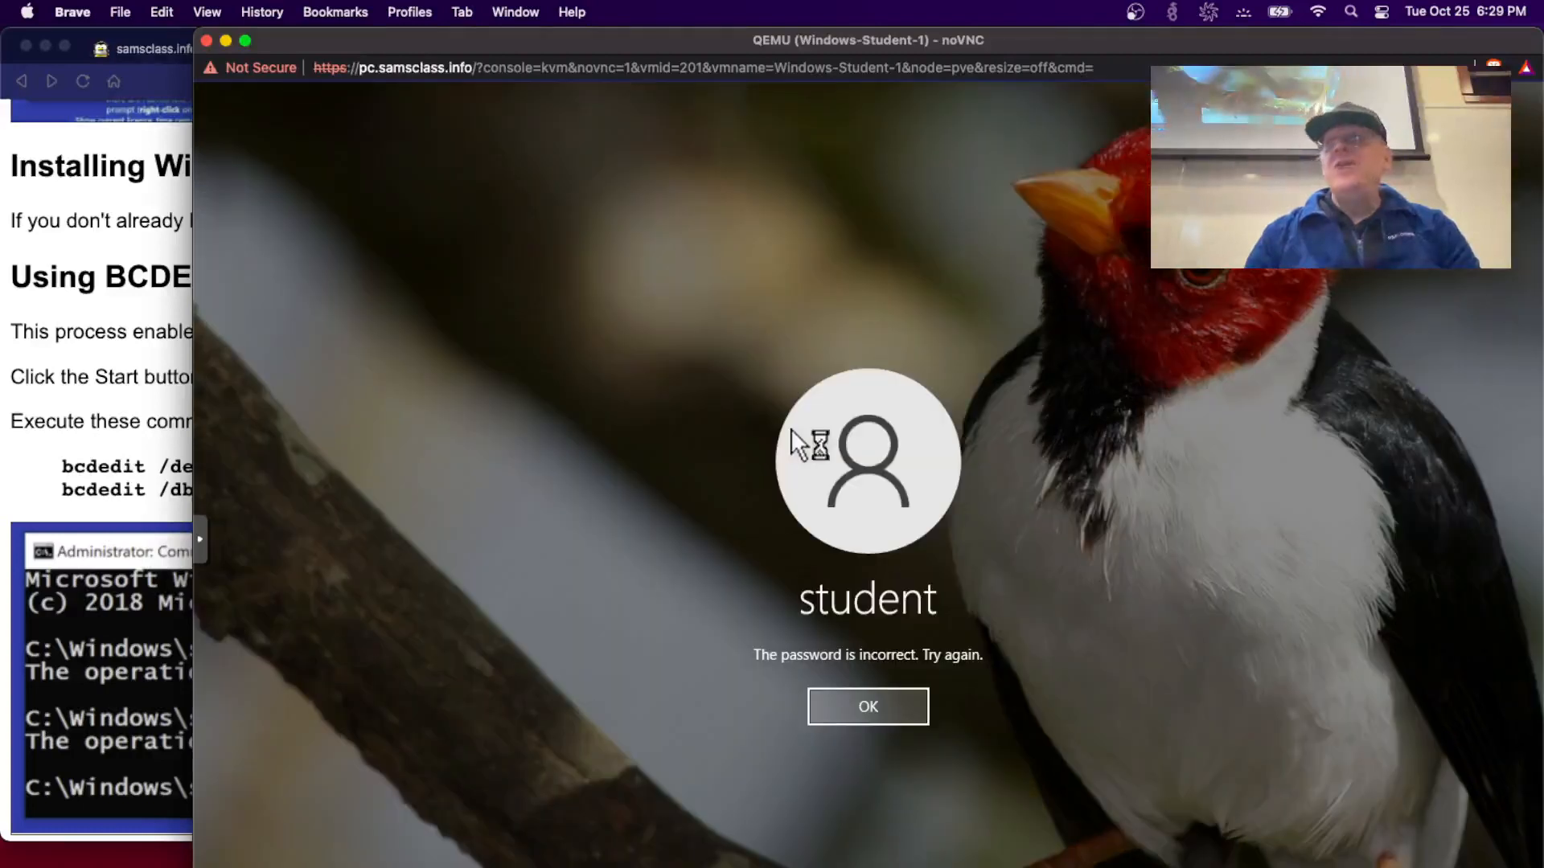
{"action": "key", "text": "Return"}
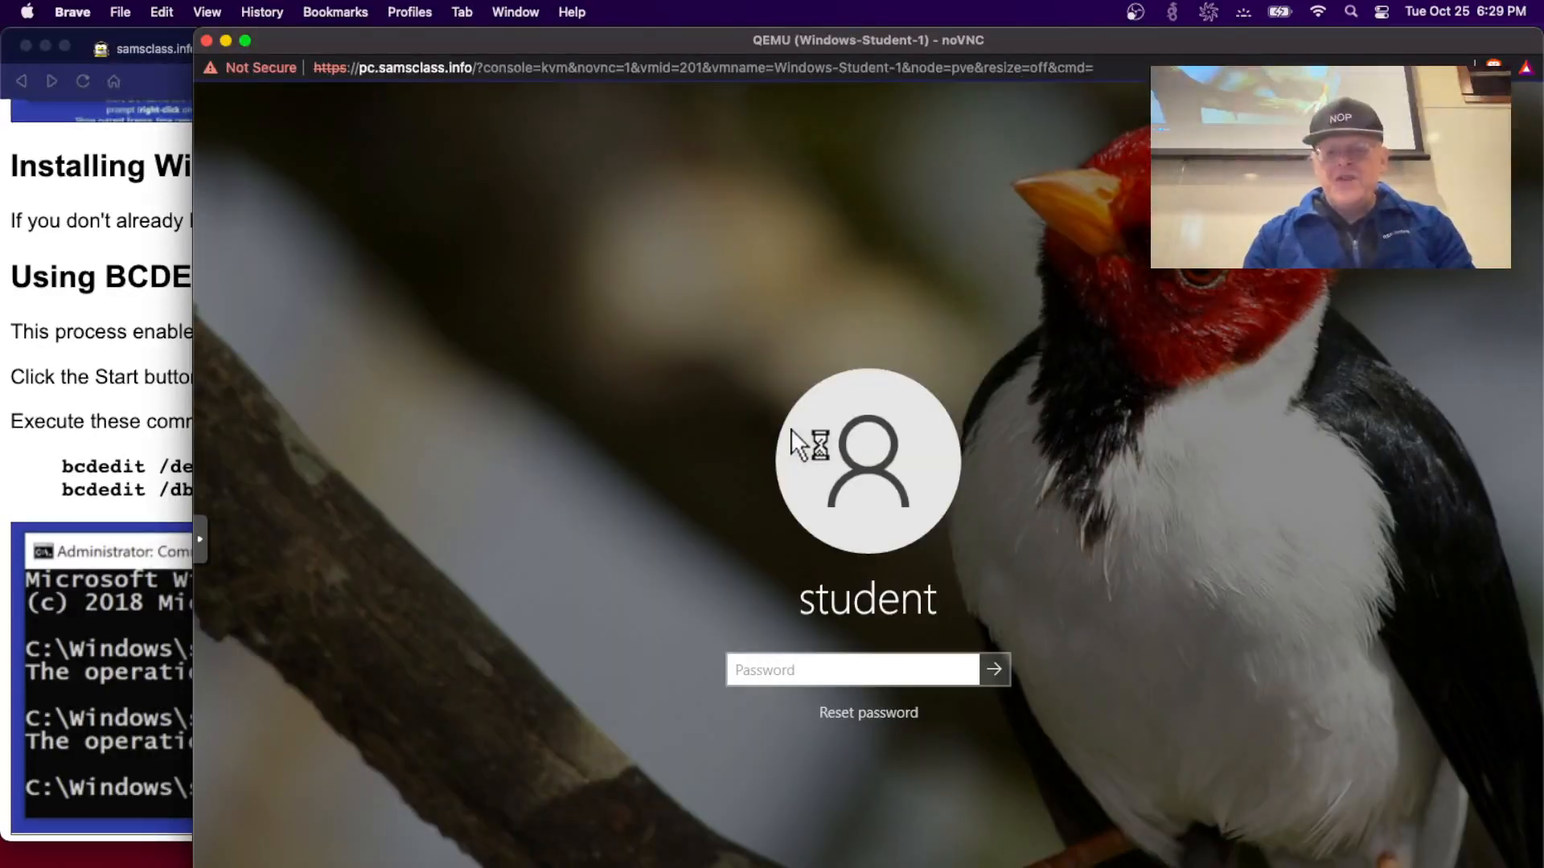
{"action": "type", "text": "*****"}
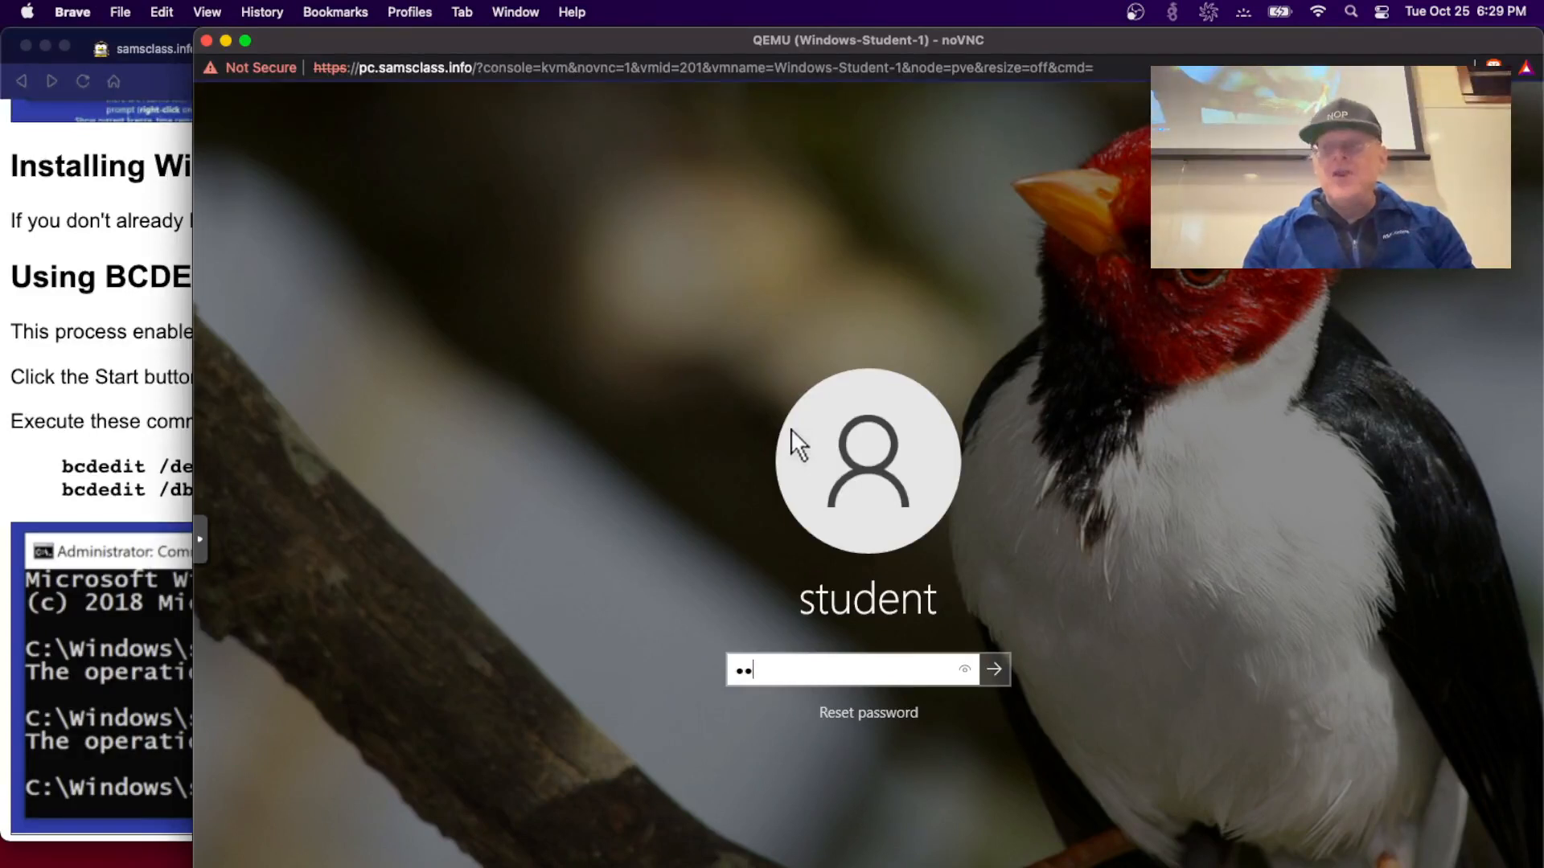
{"action": "type", "text": "********"}
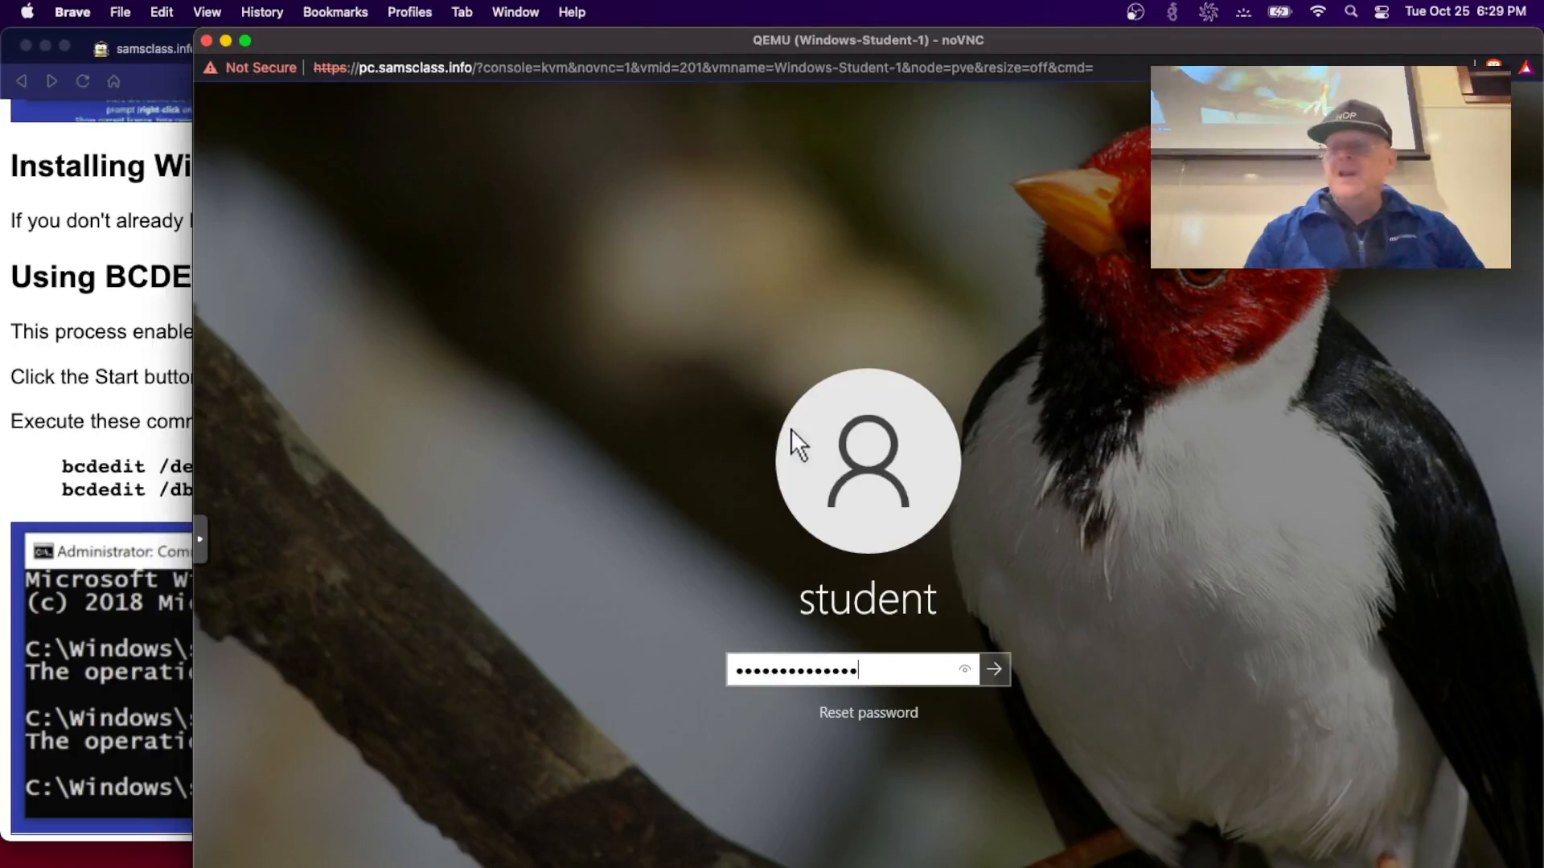
{"action": "key", "text": "Return"}
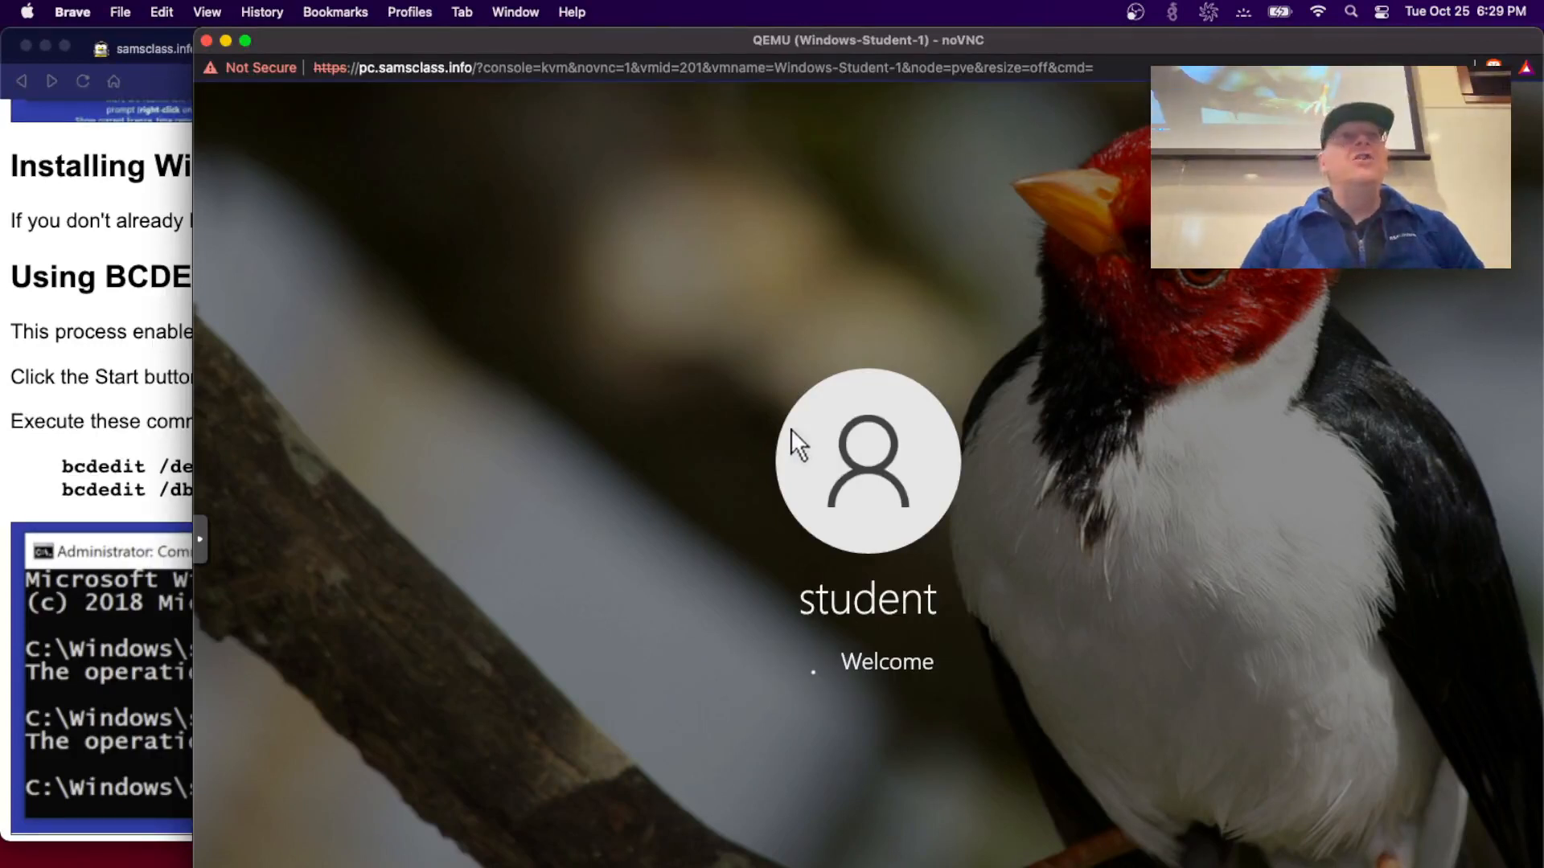
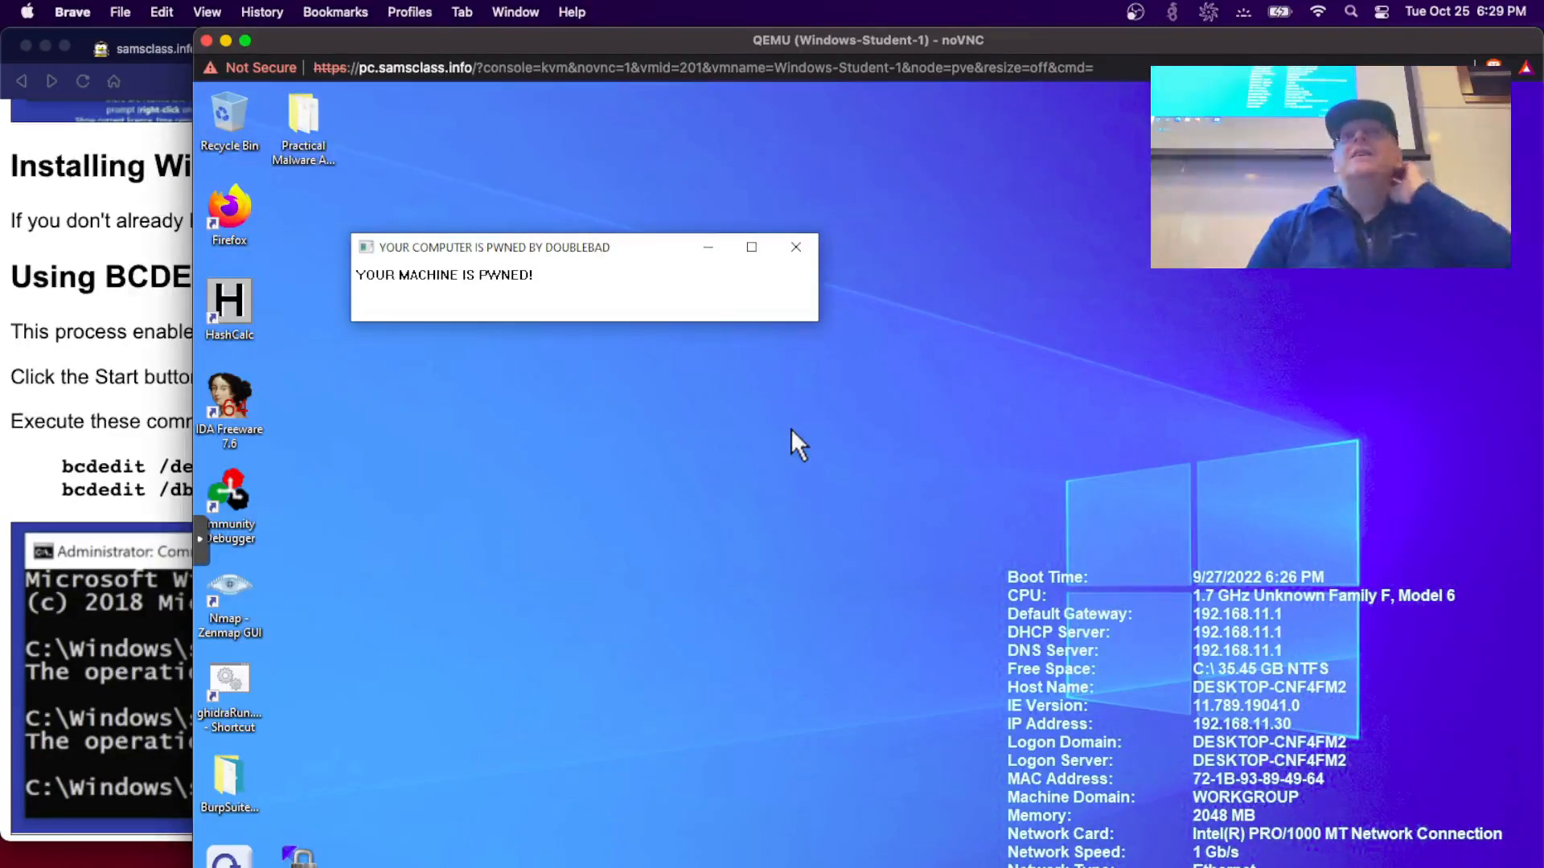
- Close the 'YOUR COMPUTER IS PWNED BY DOUBLEBAD' message box on the VM desktop
{"action": "left_click", "coordinate": [798, 255]}
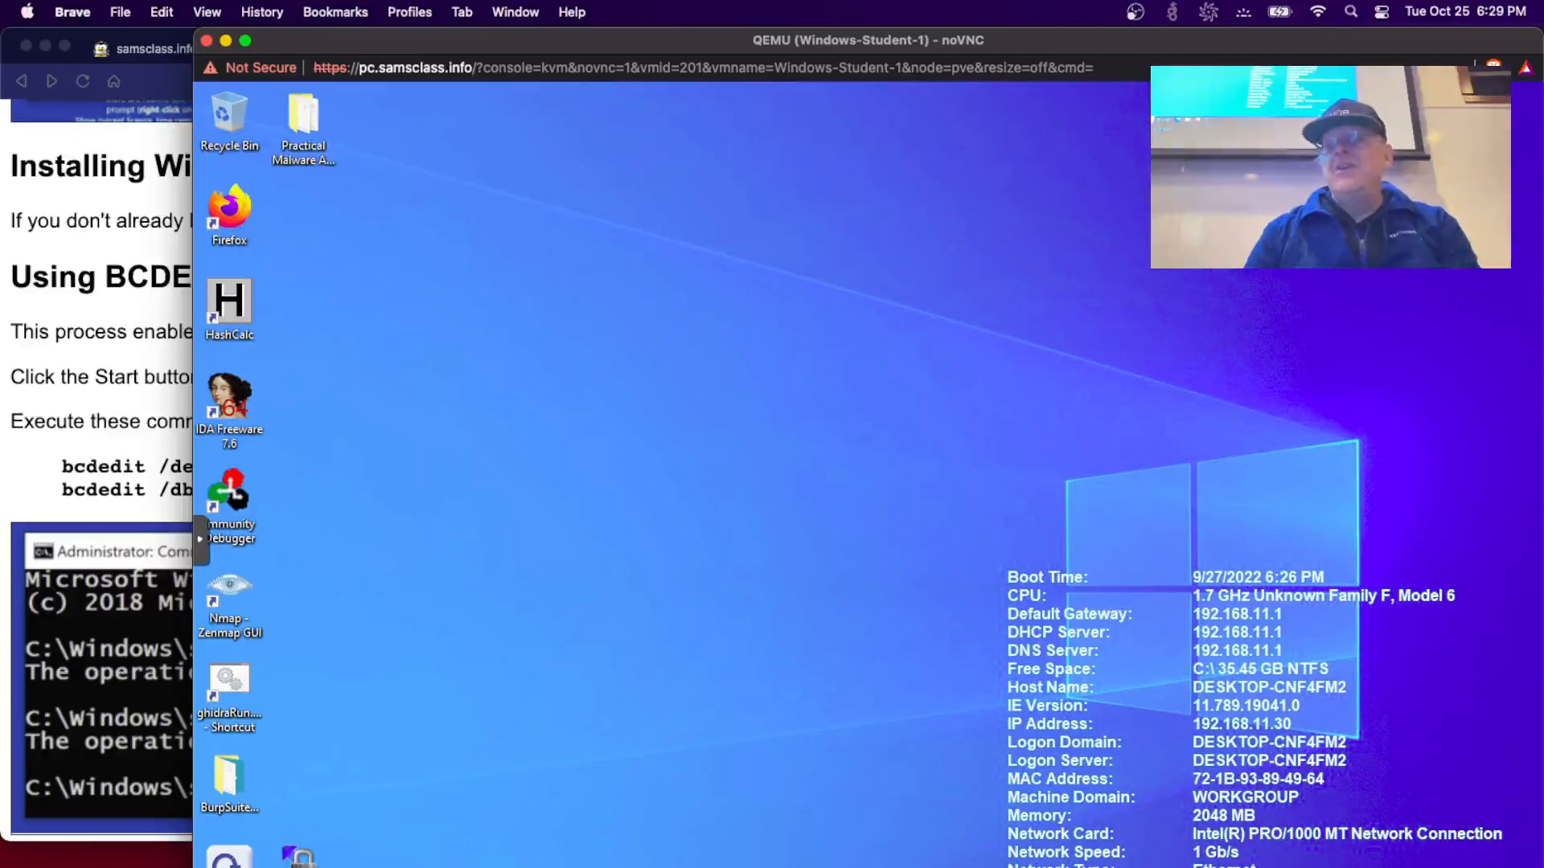
- Launch WinDbg Preview by searching 'windb' from the Start menu
{"action": "key", "text": "super"}
{"action": "type", "text": "windbg"}
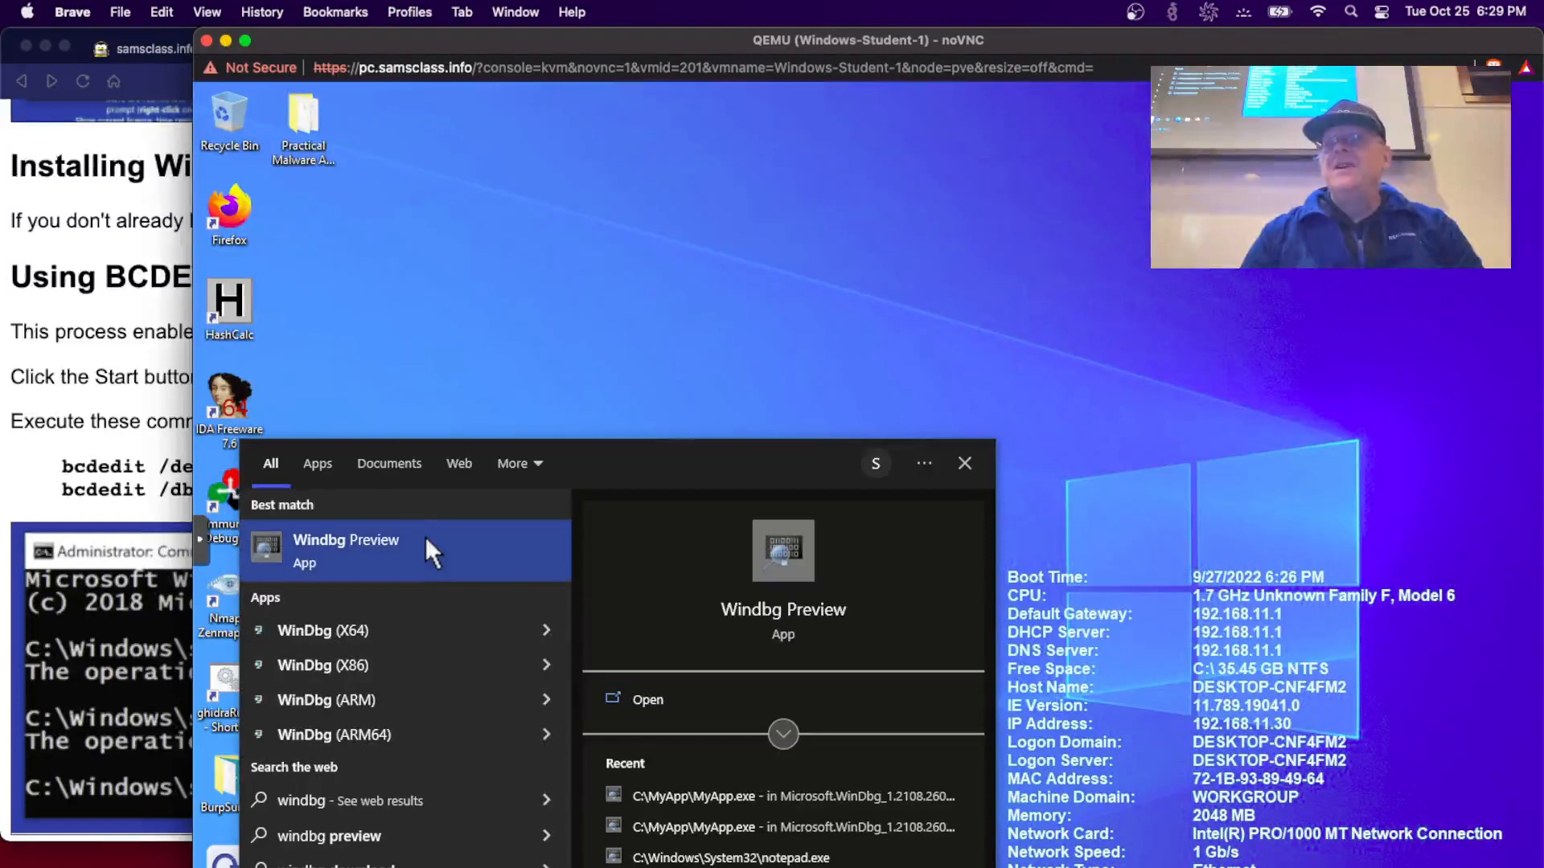
{"action": "left_click", "coordinate": [425, 538]}
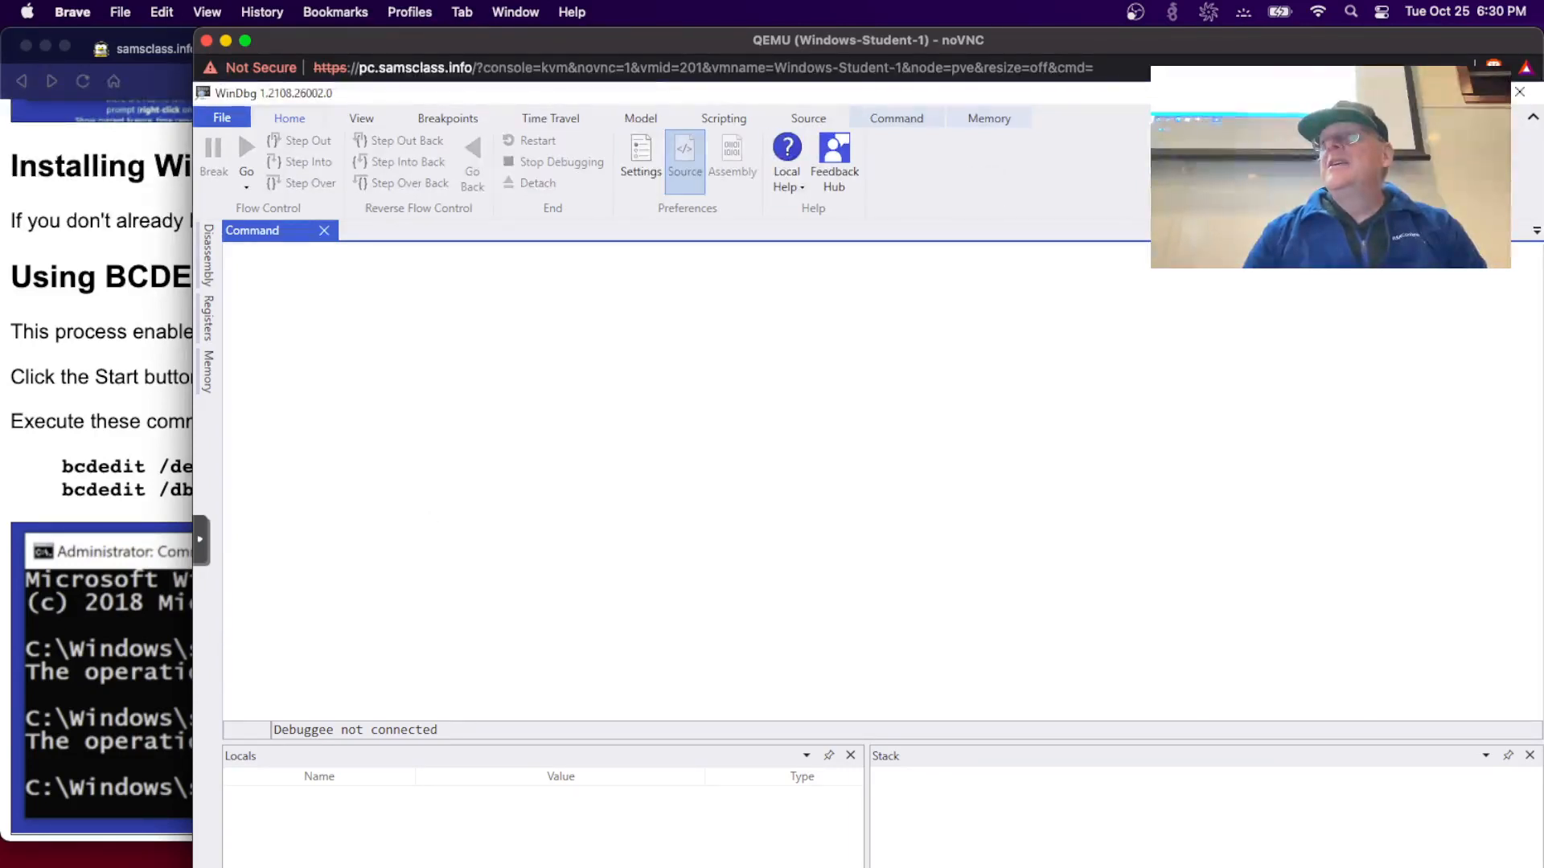
- Restore the WinDbg window from maximized, move it up, and enlarge it
{"action": "left_click", "coordinate": [1476, 92]}
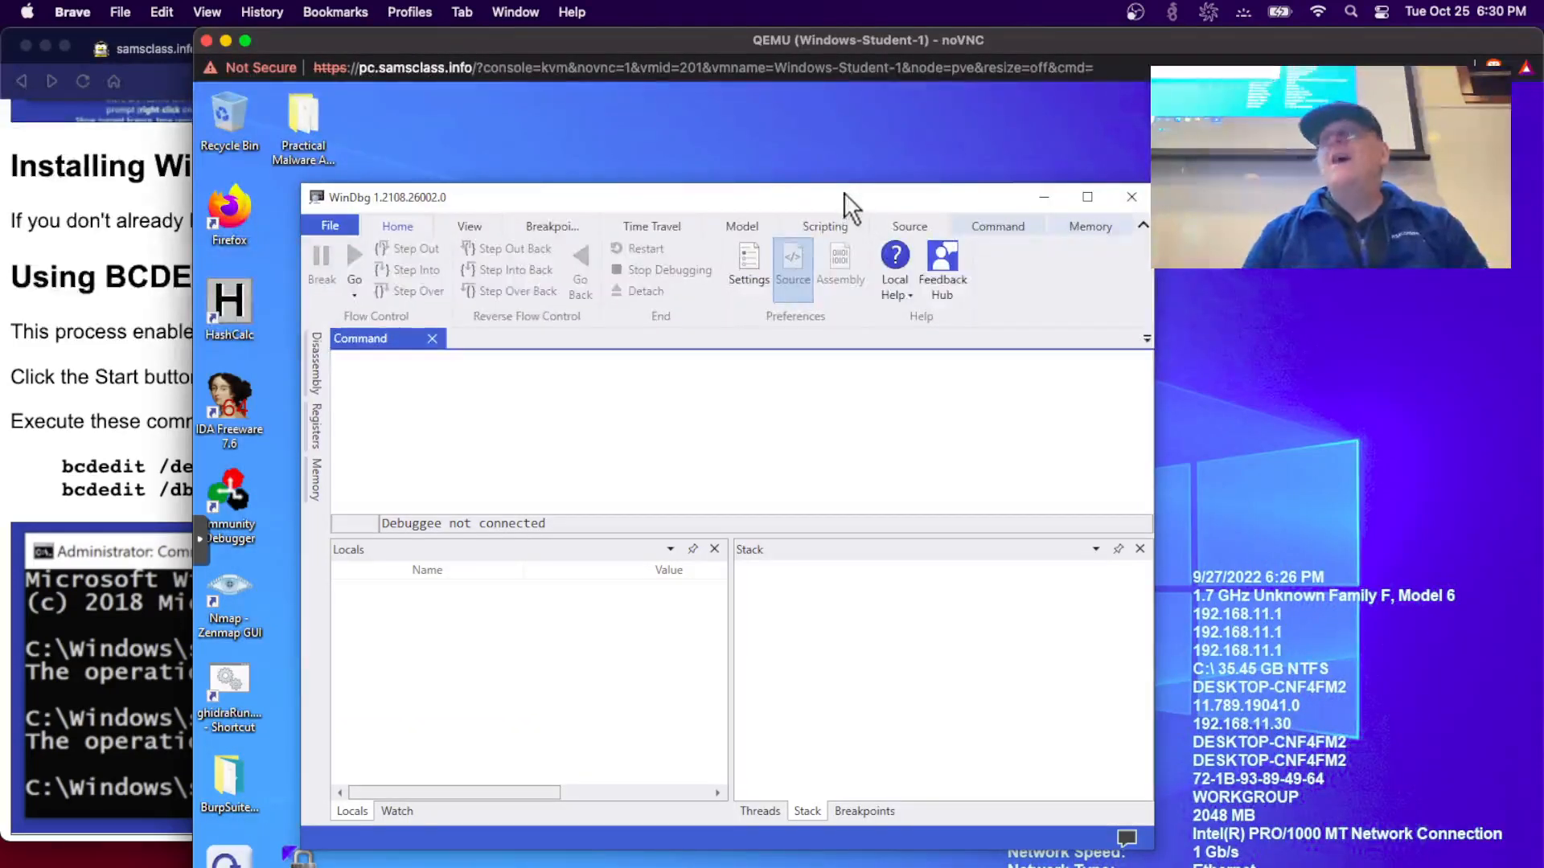
{"action": "left_click_drag", "start_coordinate": [838, 192], "coordinate": [813, 95]}
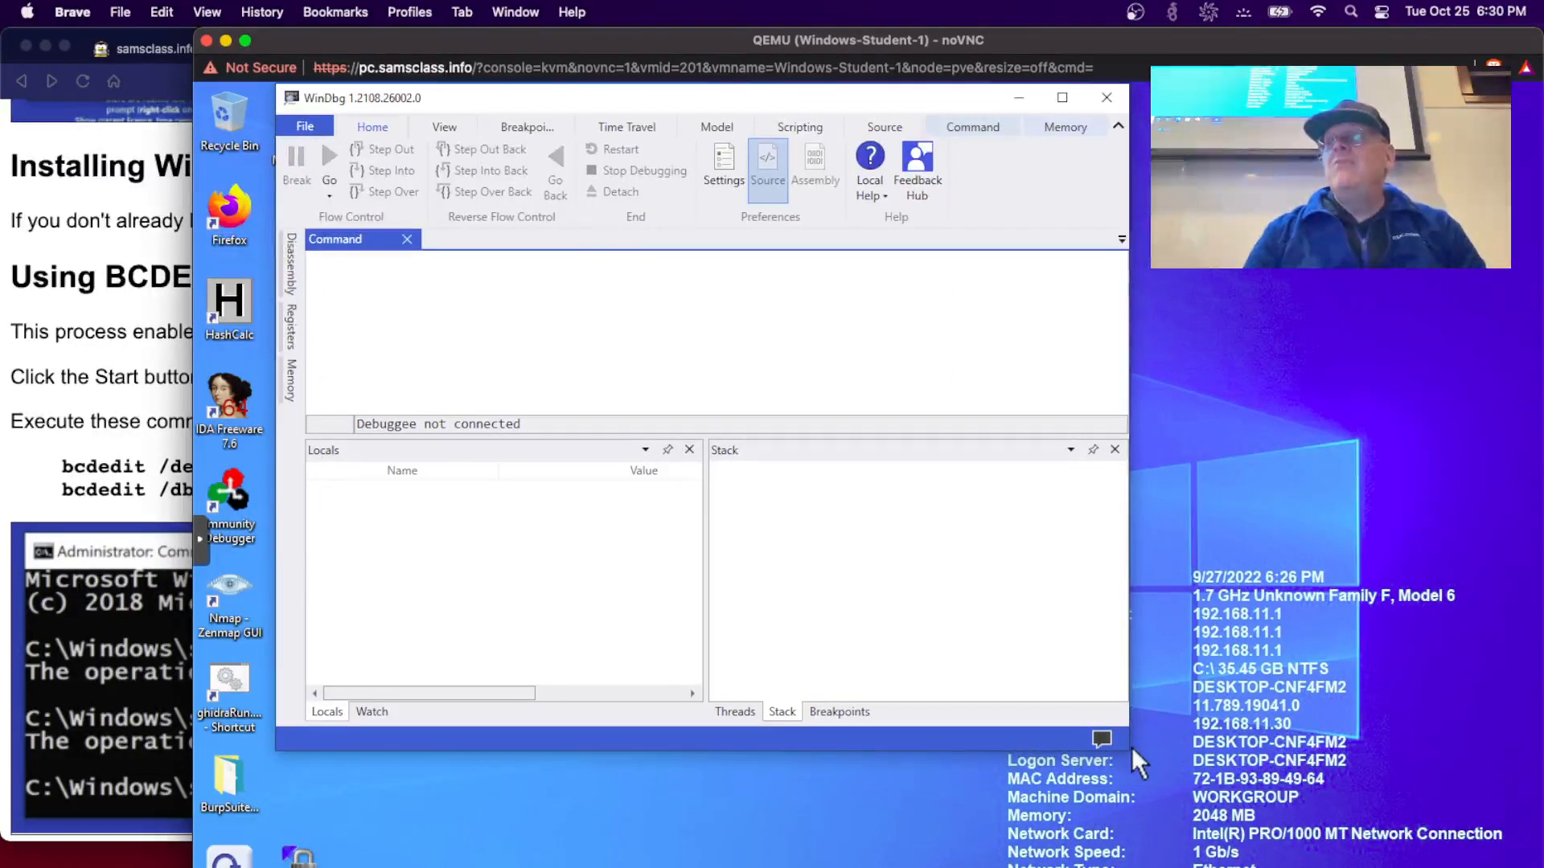
{"action": "left_click_drag", "start_coordinate": [1134, 753], "coordinate": [1276, 811]}
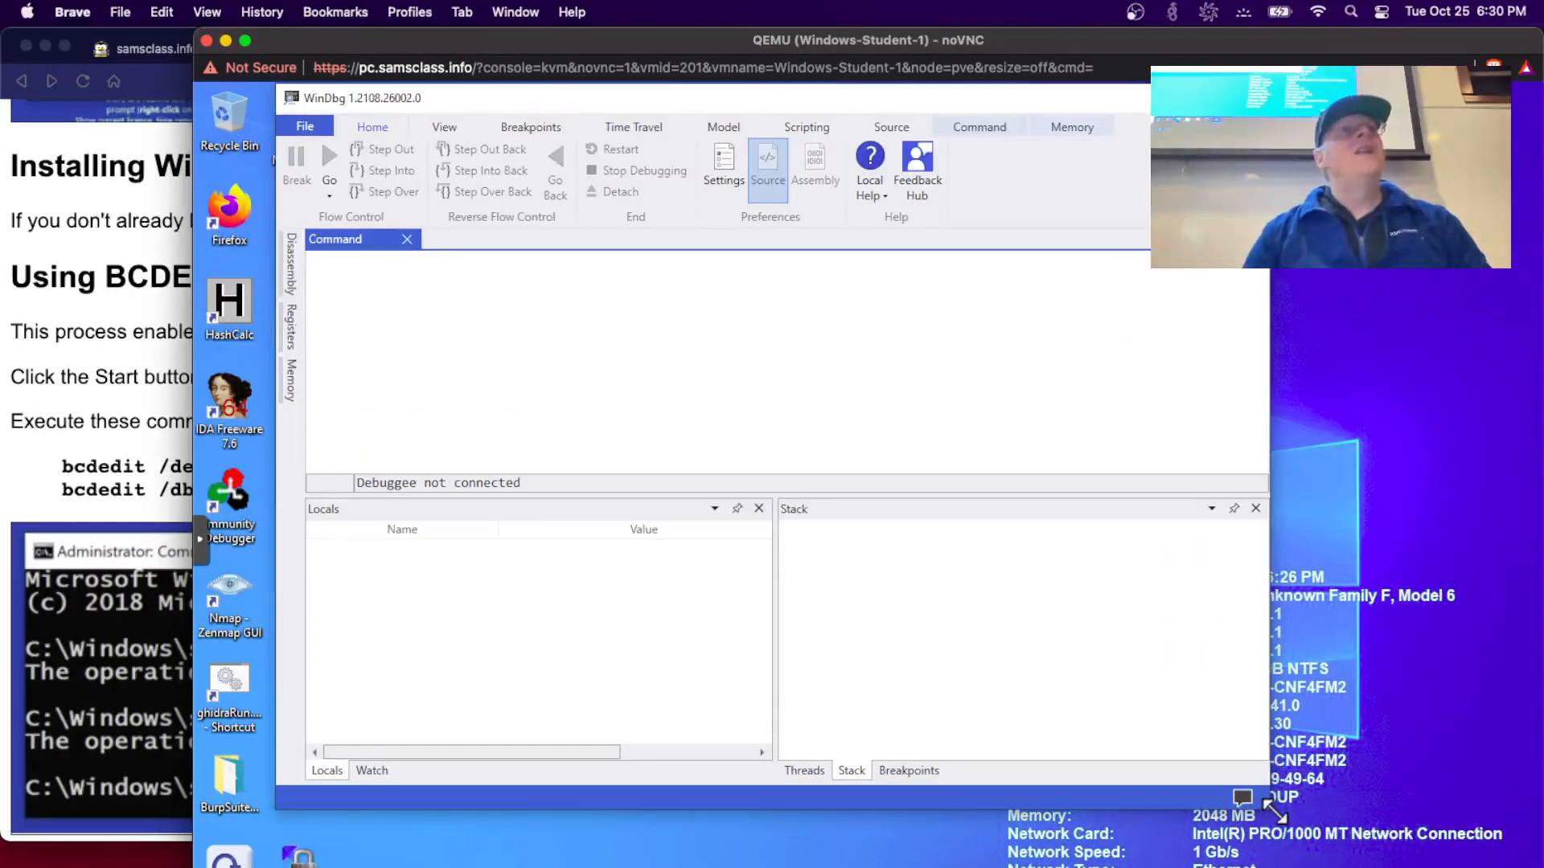
- Attach WinDbg to the local kernel through Attach to kernel > Local, approving the UAC prompt
{"action": "left_click", "coordinate": [300, 121]}
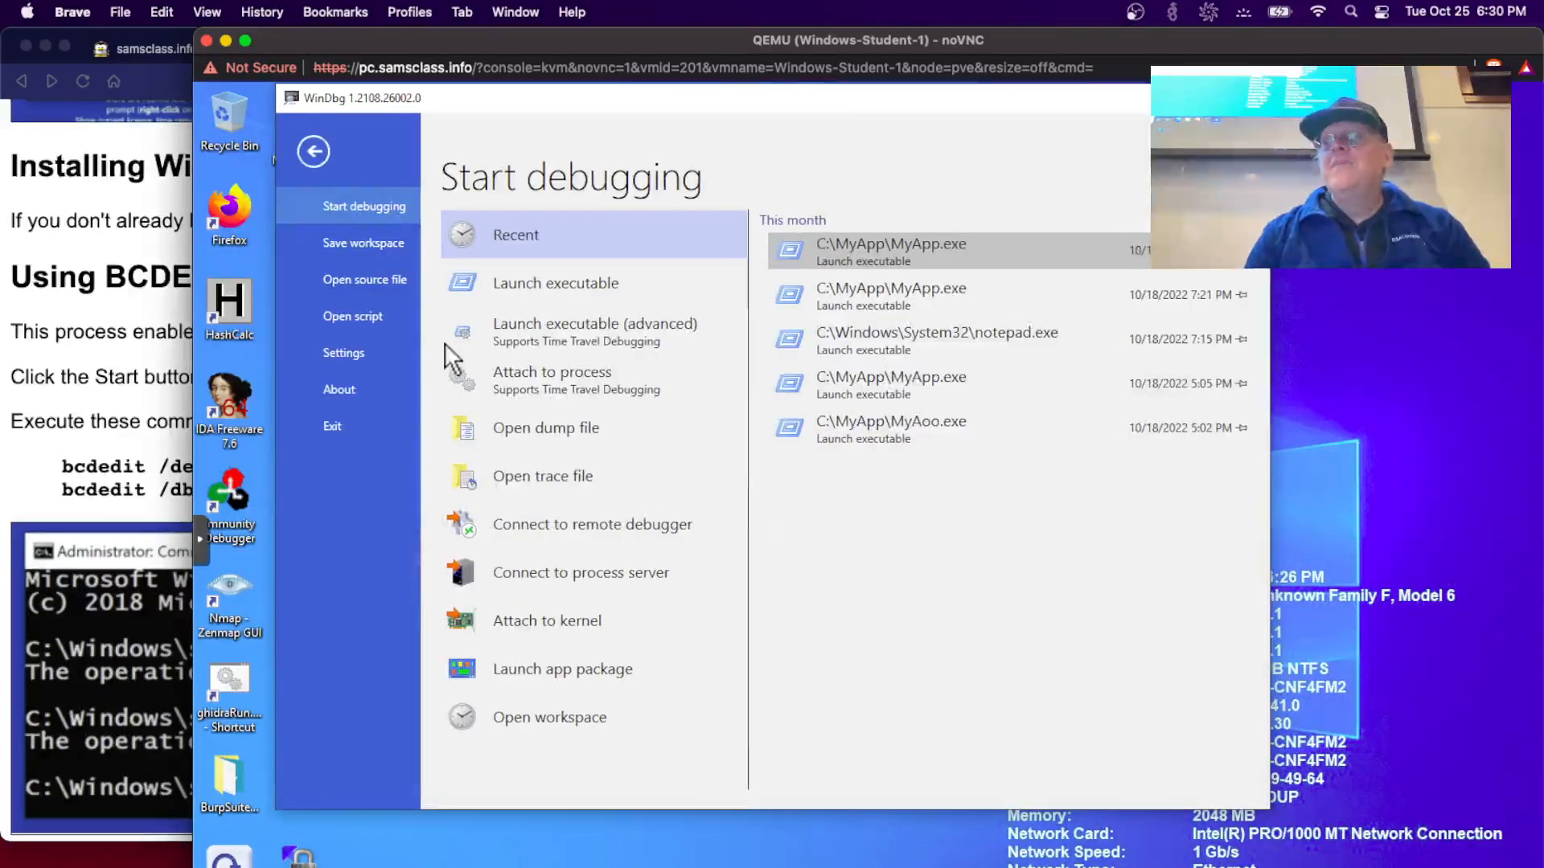
{"action": "left_click", "coordinate": [543, 624]}
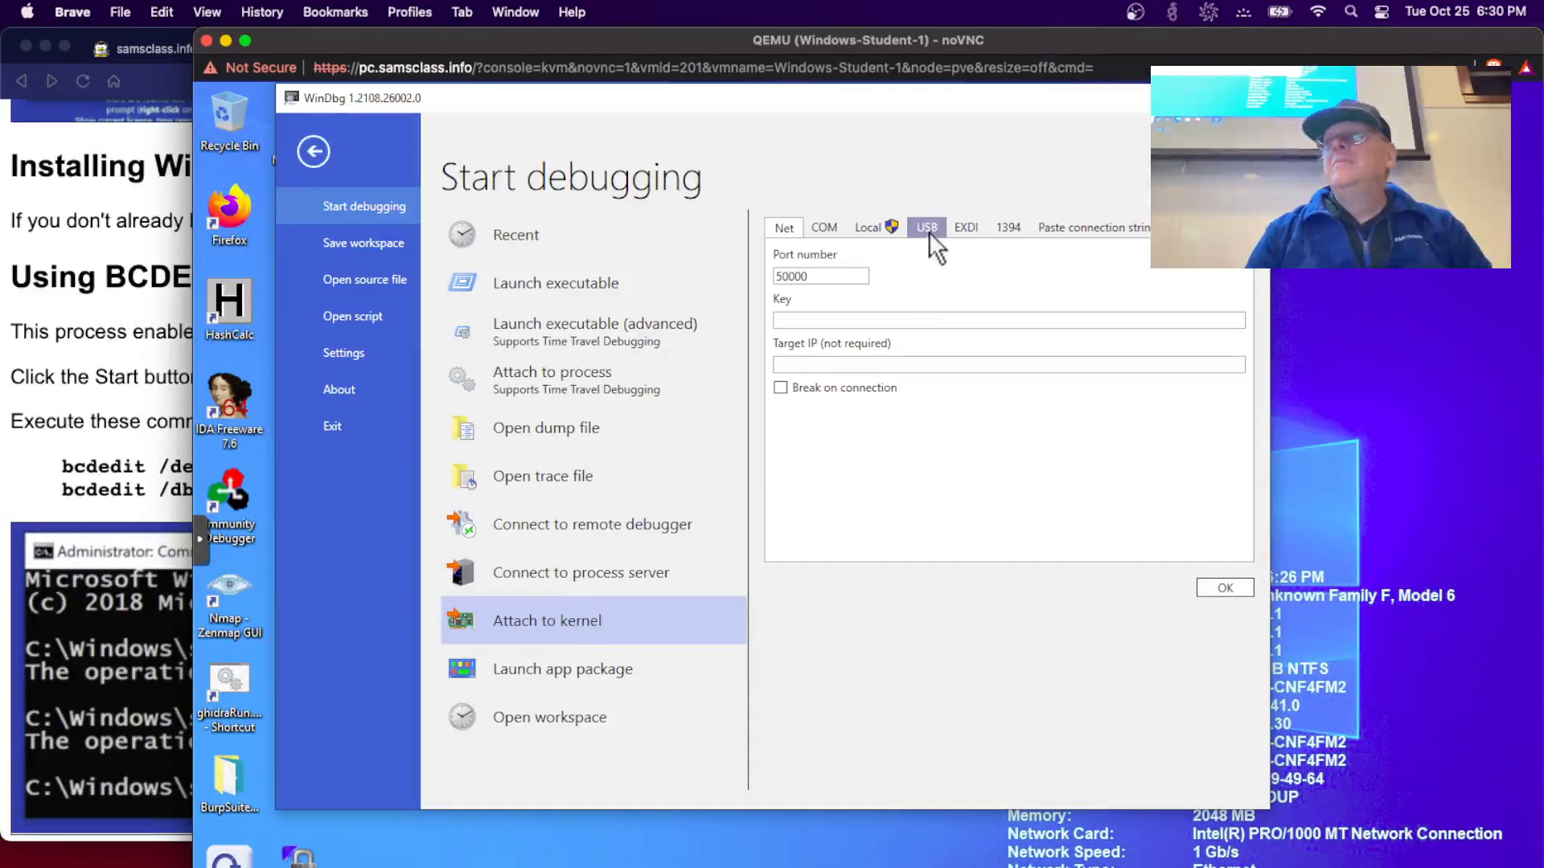
{"action": "left_click", "coordinate": [887, 226]}
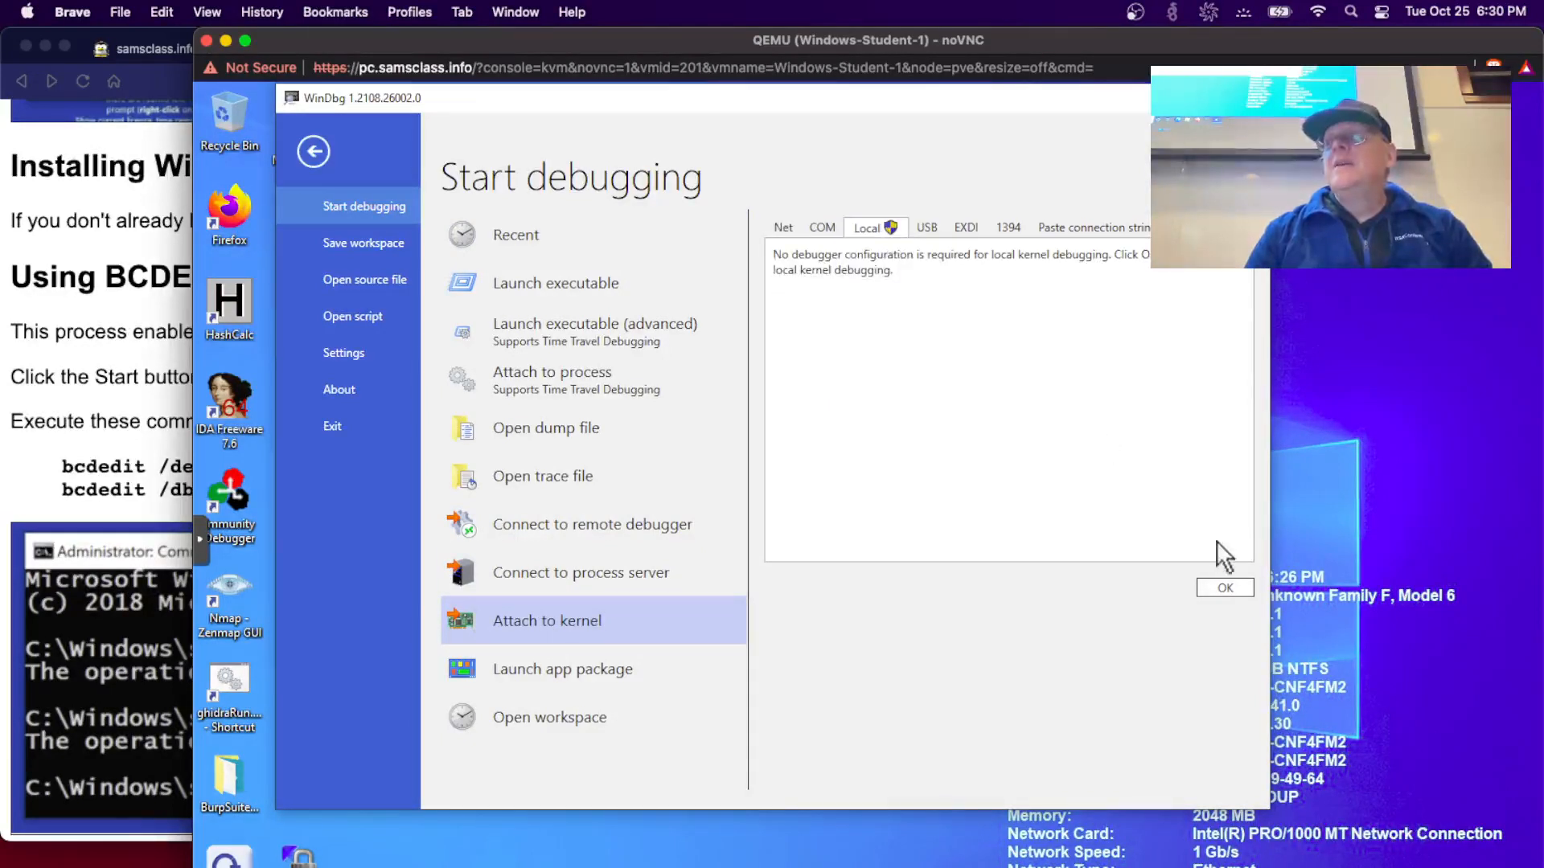
{"action": "left_click", "coordinate": [1219, 591]}
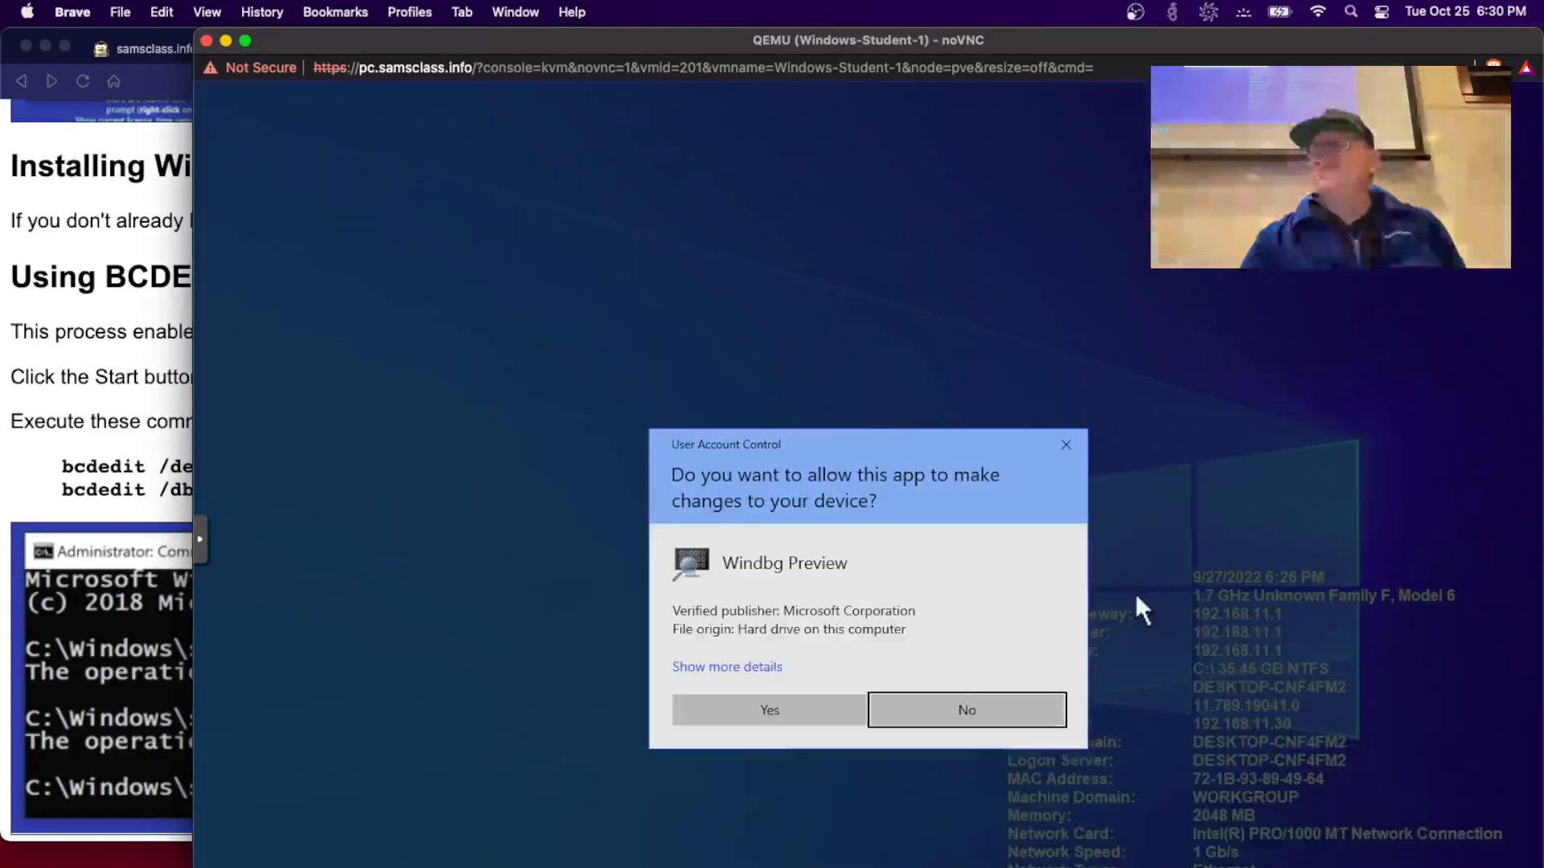
{"action": "left_click", "coordinate": [809, 716]}
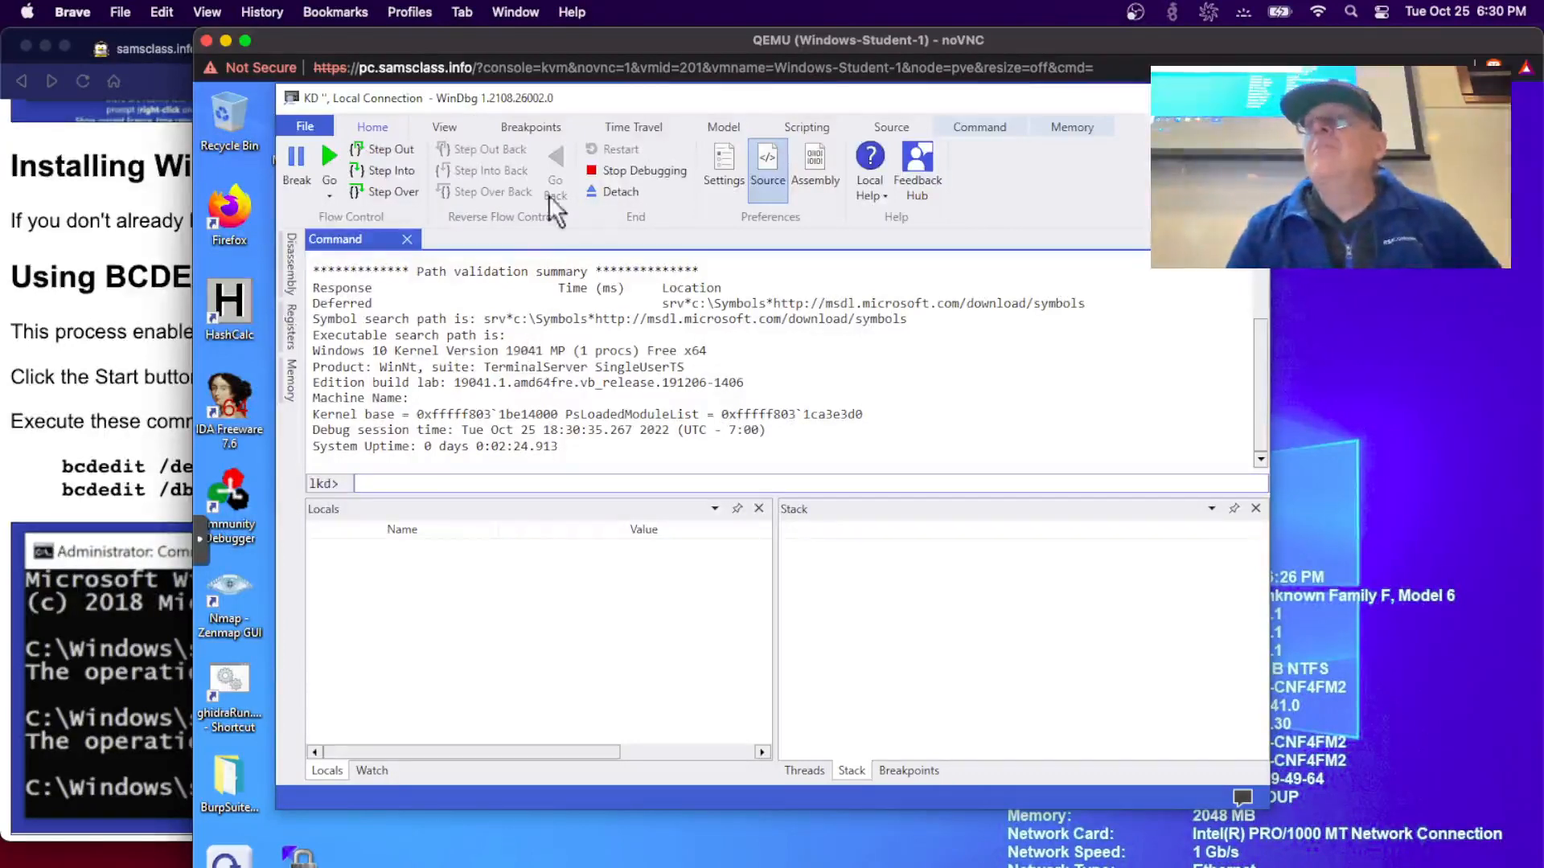
- Move the VM window right and run lm to list loaded kernel modules
{"action": "left_click_drag", "start_coordinate": [515, 45], "coordinate": [763, 32]}
{"action": "scroll", "coordinate": [138, 362], "scroll_direction": "down", "scroll_amount": 15}
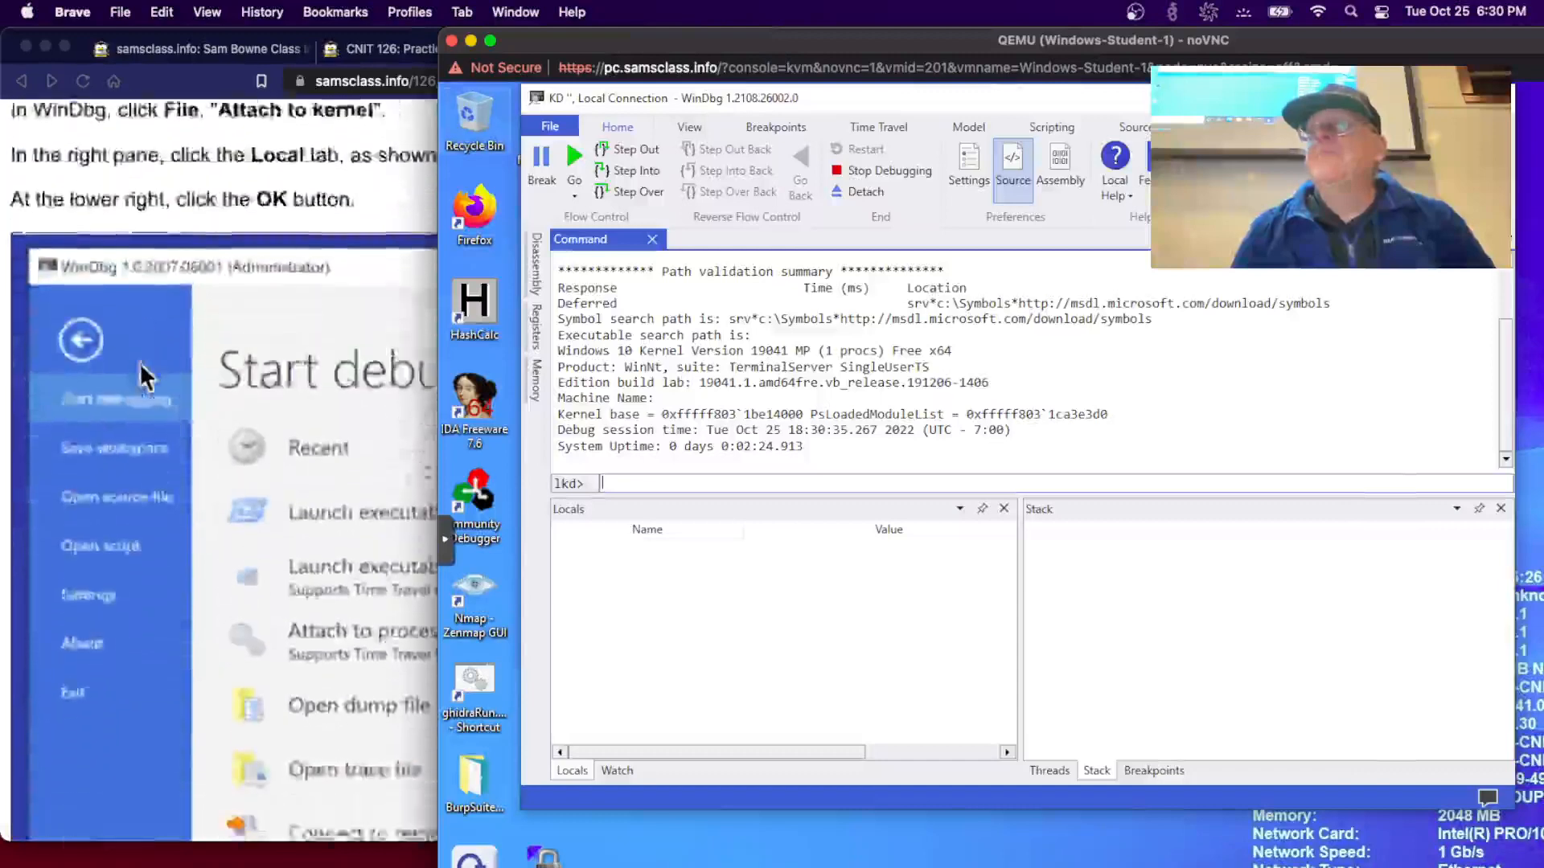
{"action": "left_click", "coordinate": [632, 480]}
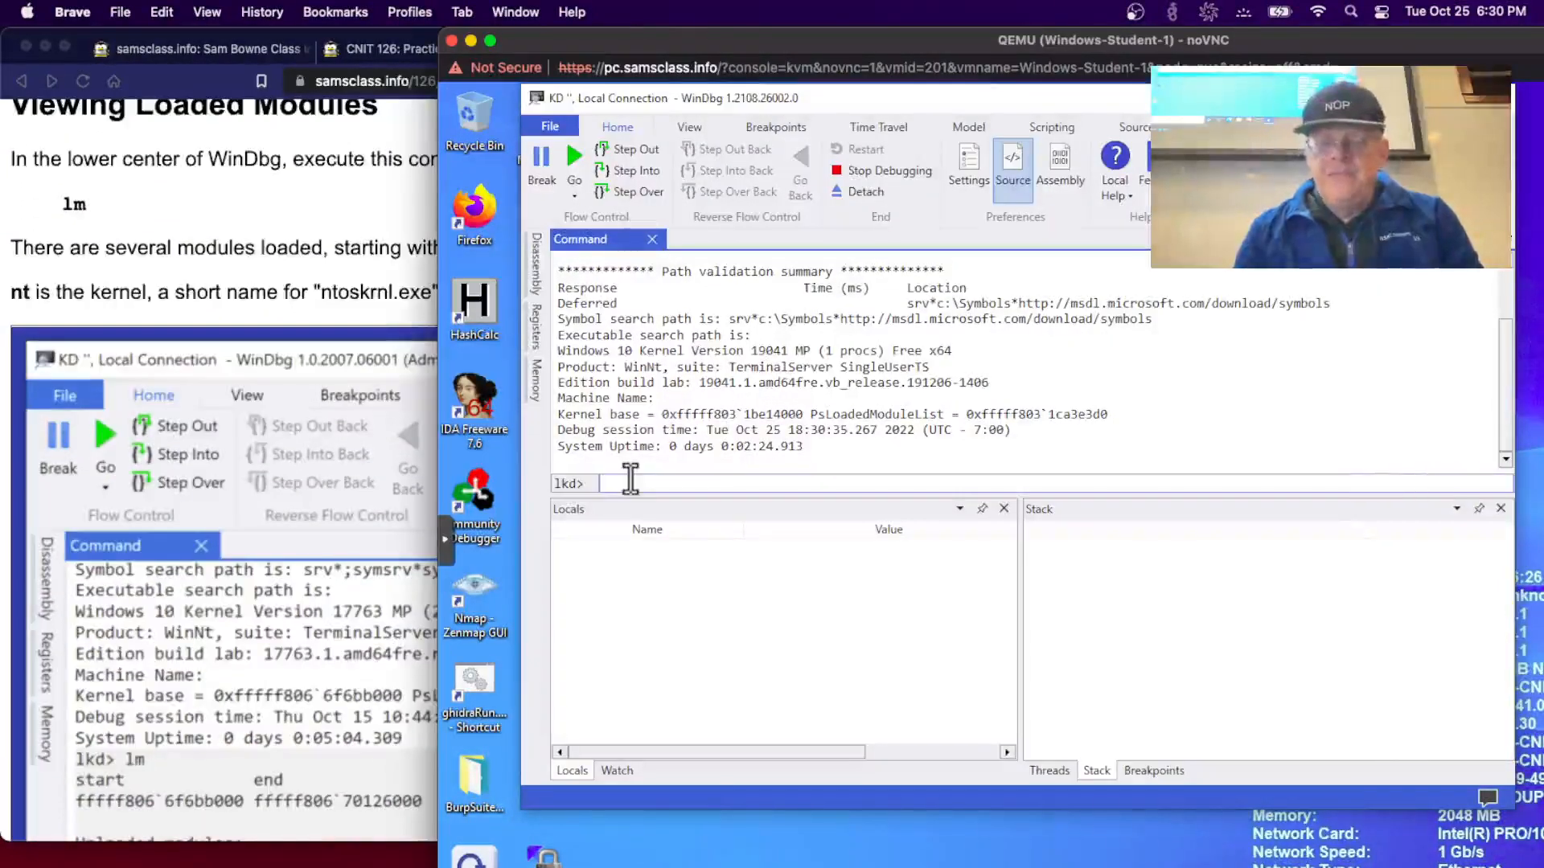
{"action": "type", "text": "lm"}
{"action": "key", "text": "Return"}
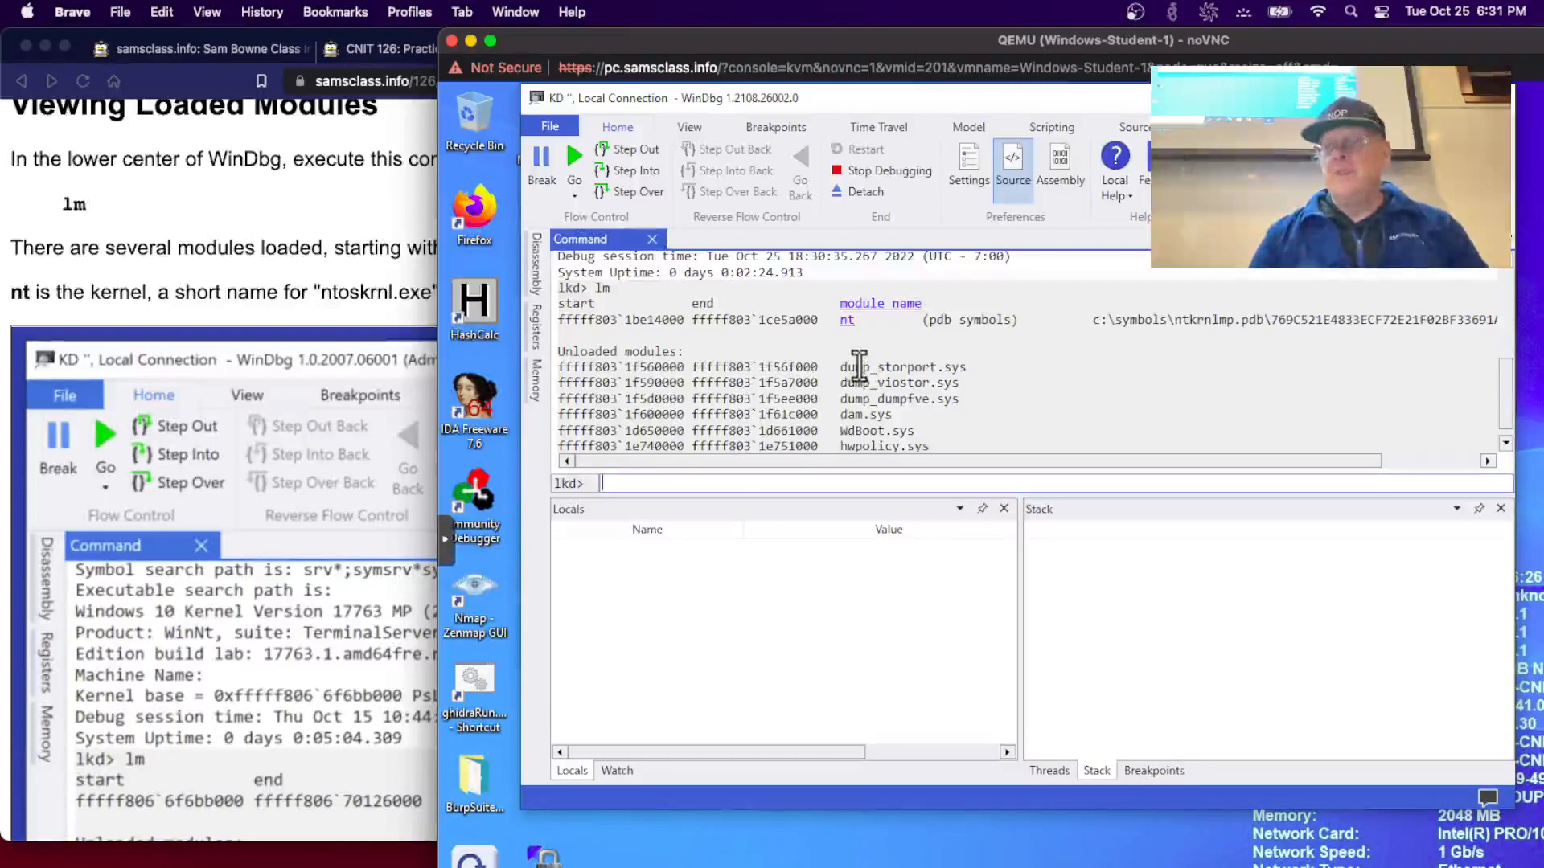
- Expand the nt module to its ntkrnlmp.exe details, check the lab page, and return
{"action": "scroll", "coordinate": [206, 517], "scroll_direction": "down", "scroll_amount": 10}
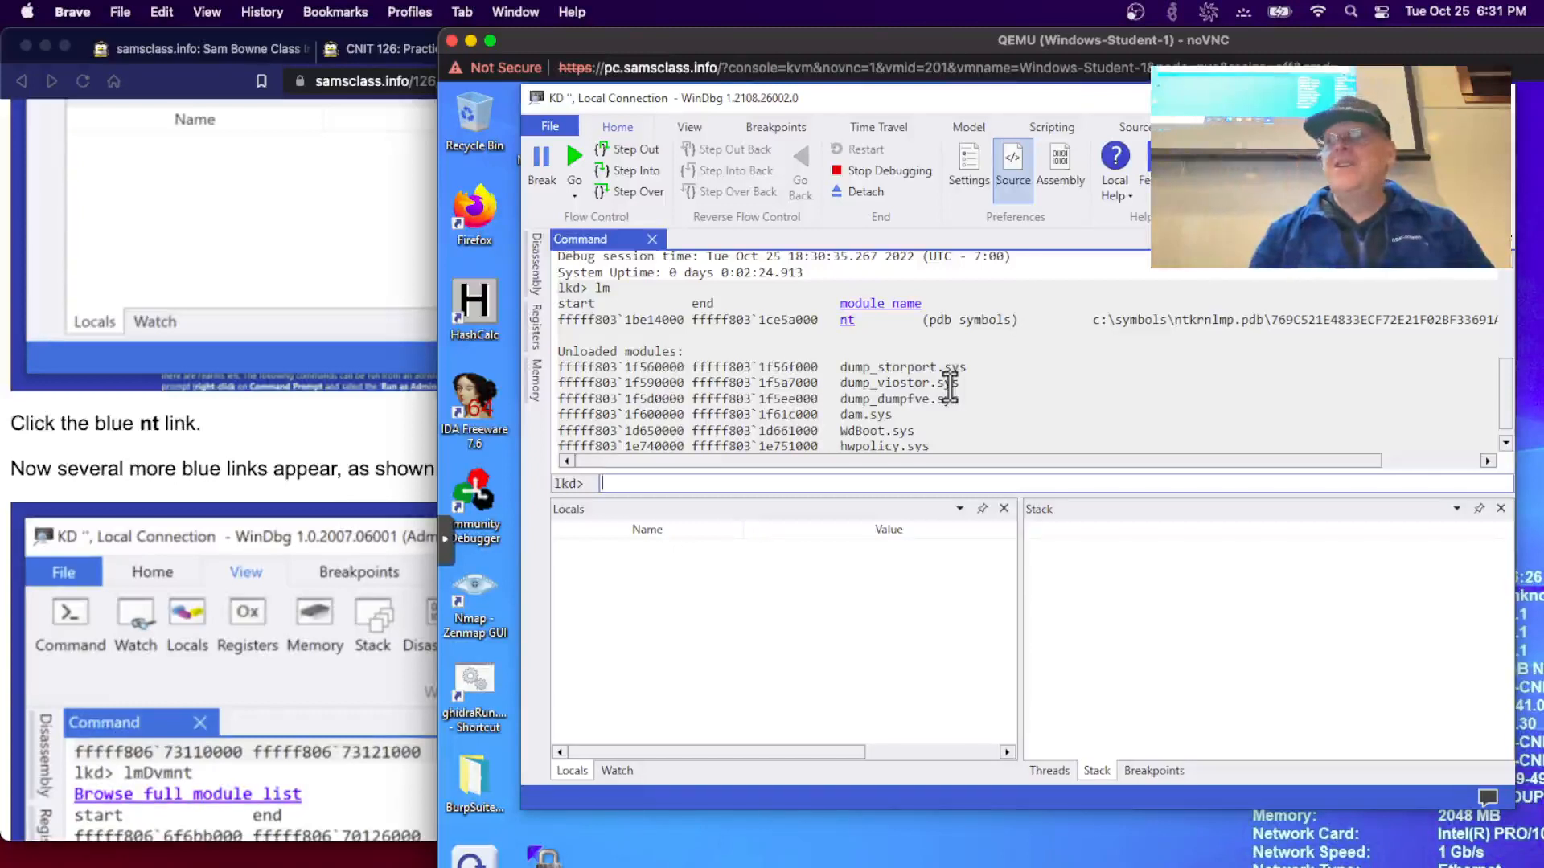
{"action": "left_click", "coordinate": [848, 320]}
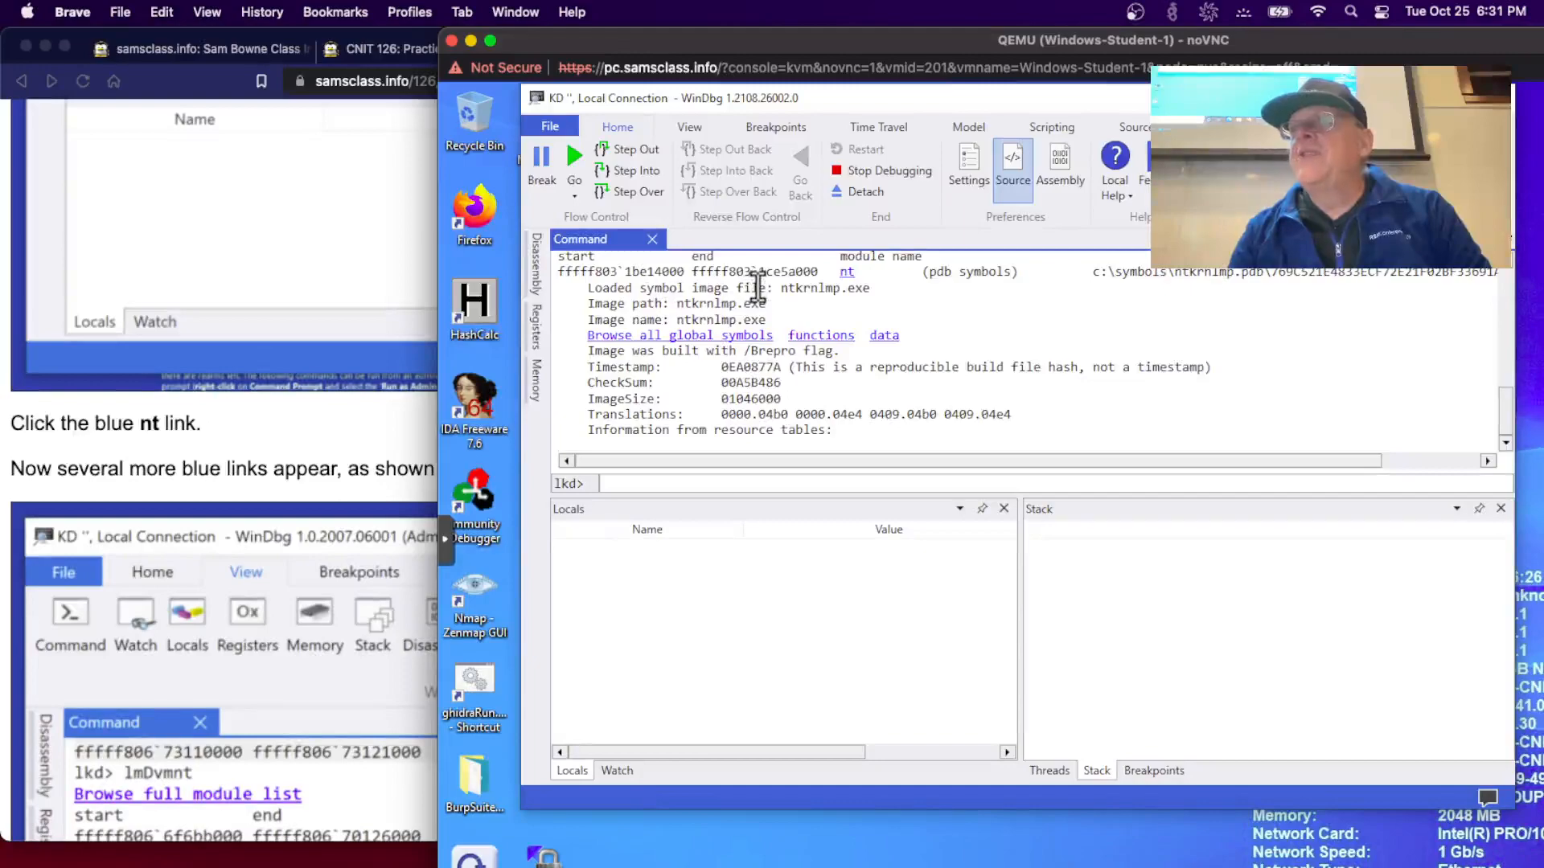
{"action": "left_click", "coordinate": [282, 457]}
{"action": "scroll", "coordinate": [282, 457], "scroll_direction": "down", "scroll_amount": 4}
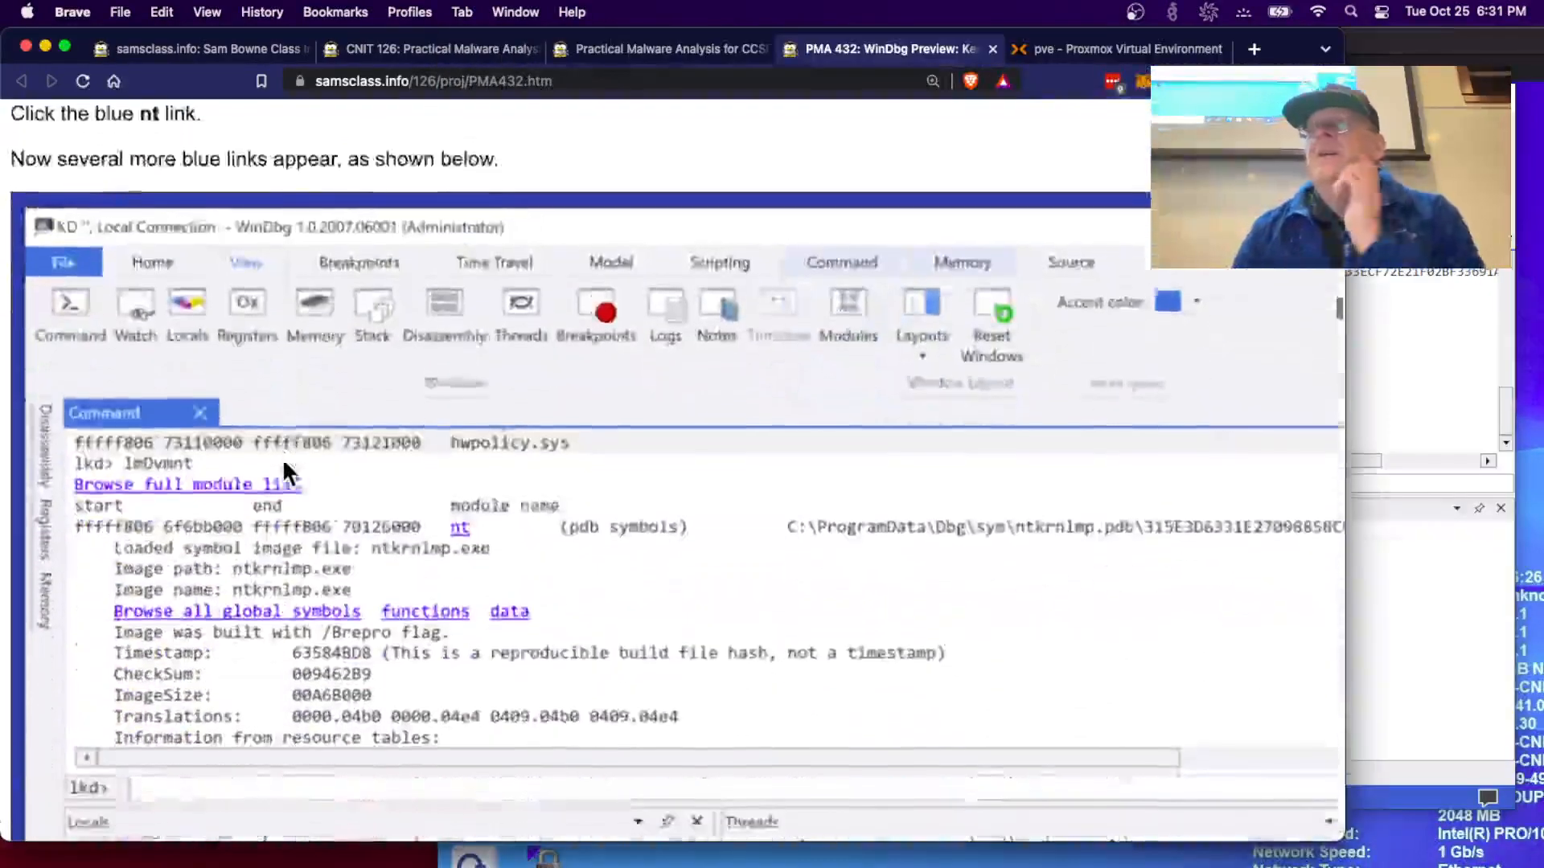
{"action": "scroll", "coordinate": [282, 456], "scroll_direction": "down", "scroll_amount": 7}
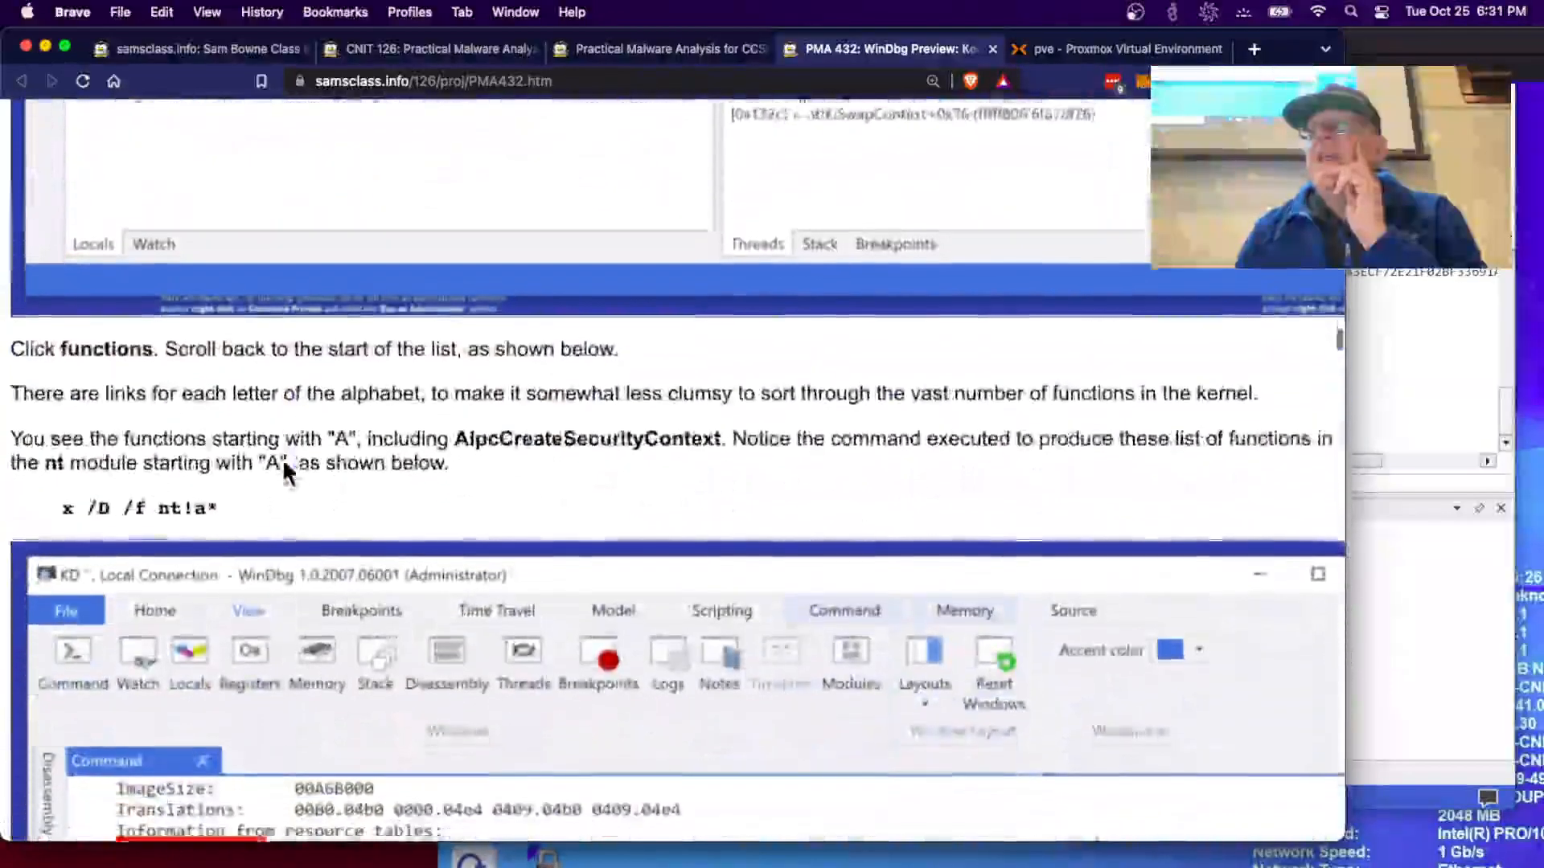
{"action": "scroll", "coordinate": [284, 460], "scroll_direction": "down", "scroll_amount": 1}
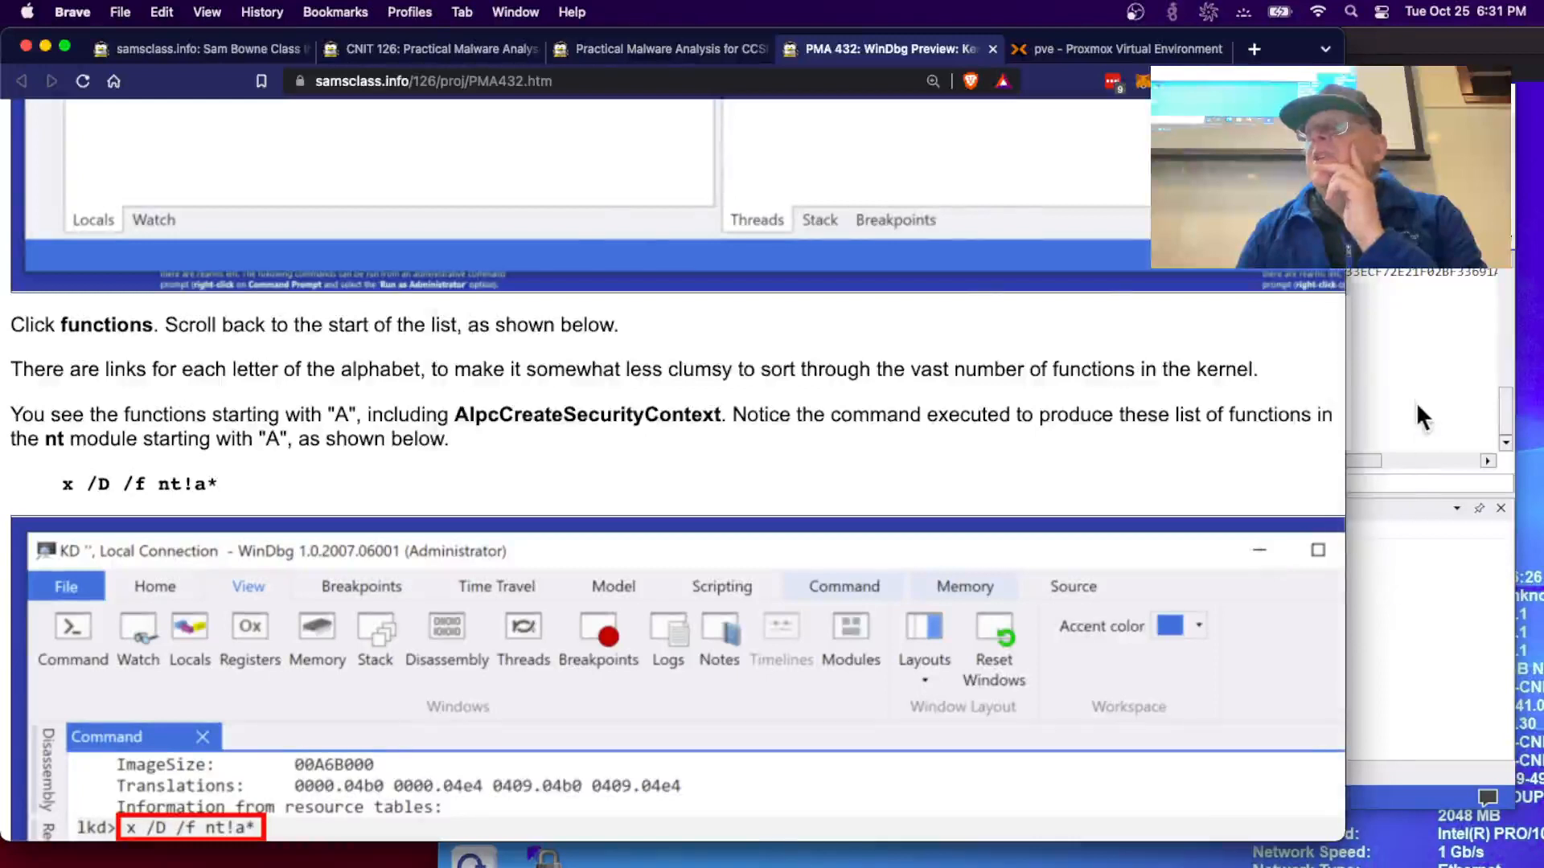
{"action": "left_click", "coordinate": [1419, 406]}
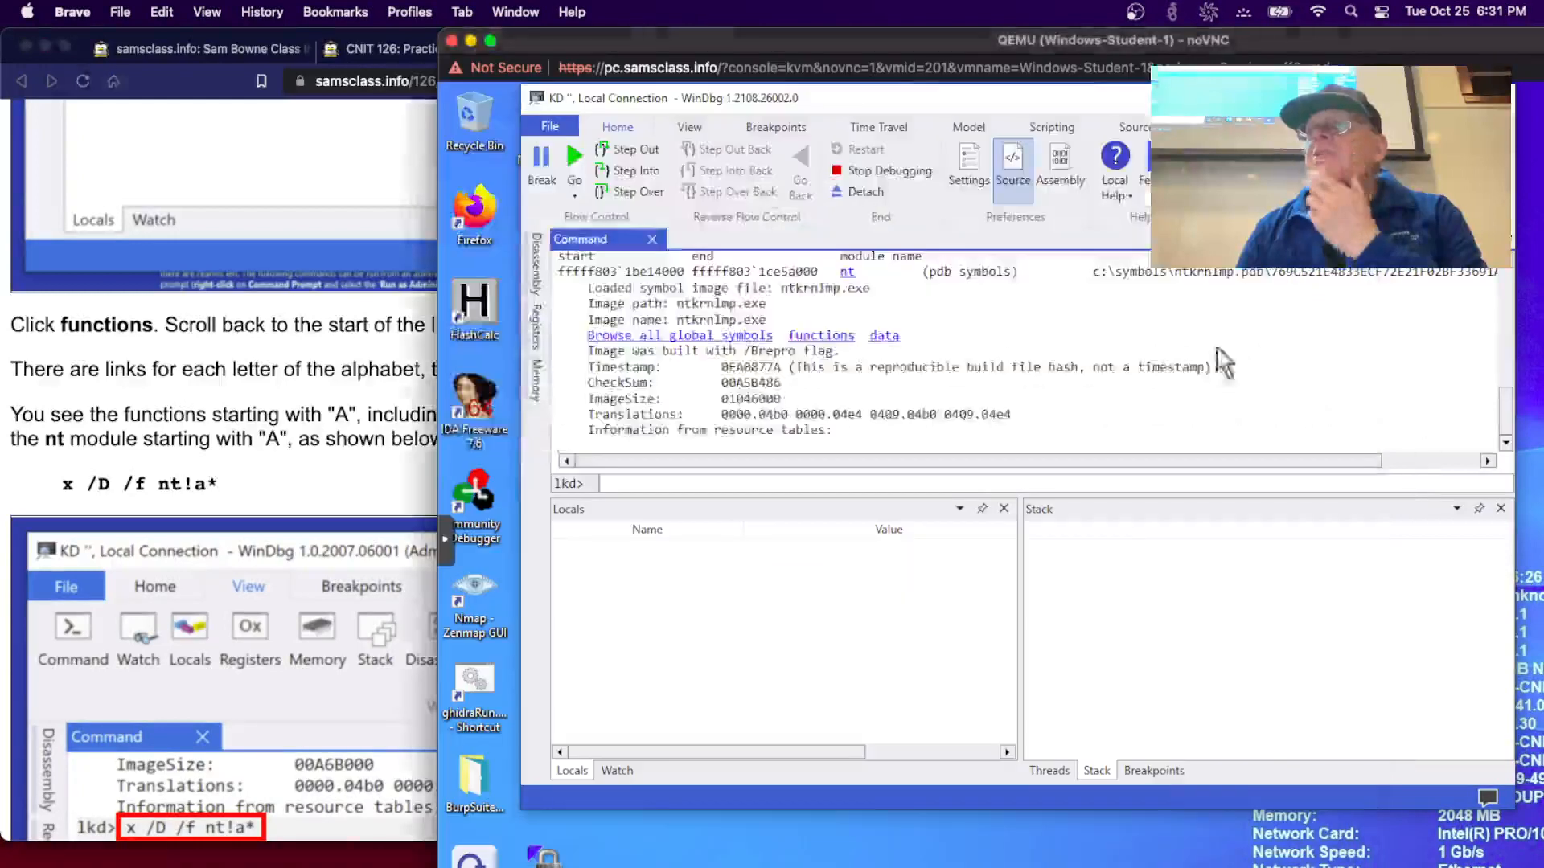
- List nt functions beginning with A, then enlarge the output pane and scroll through them
{"action": "left_click", "coordinate": [848, 339]}
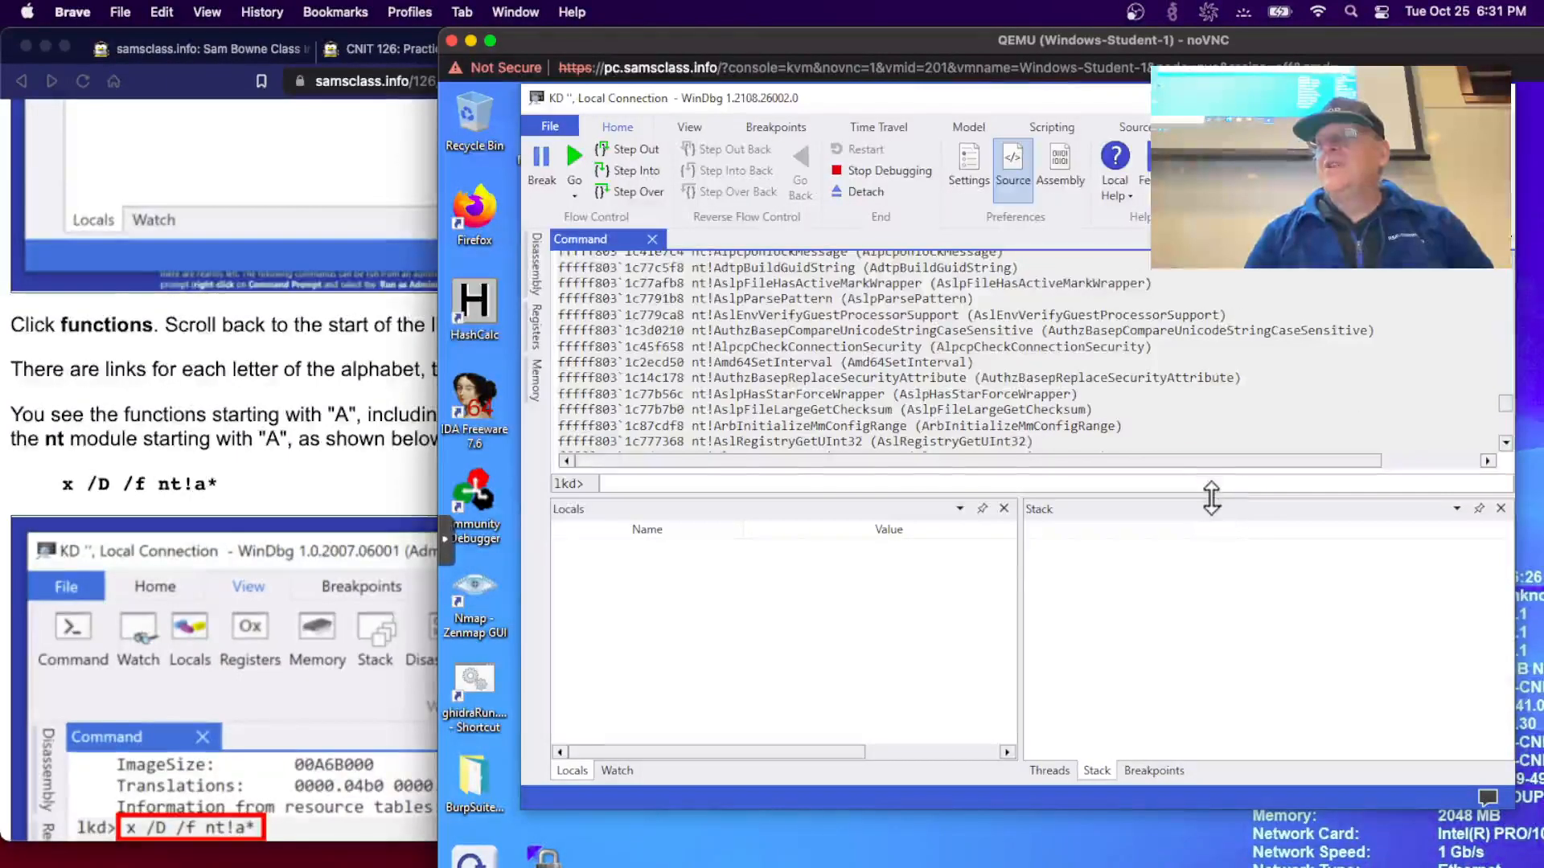
{"action": "left_click_drag", "start_coordinate": [1211, 498], "coordinate": [1214, 677]}
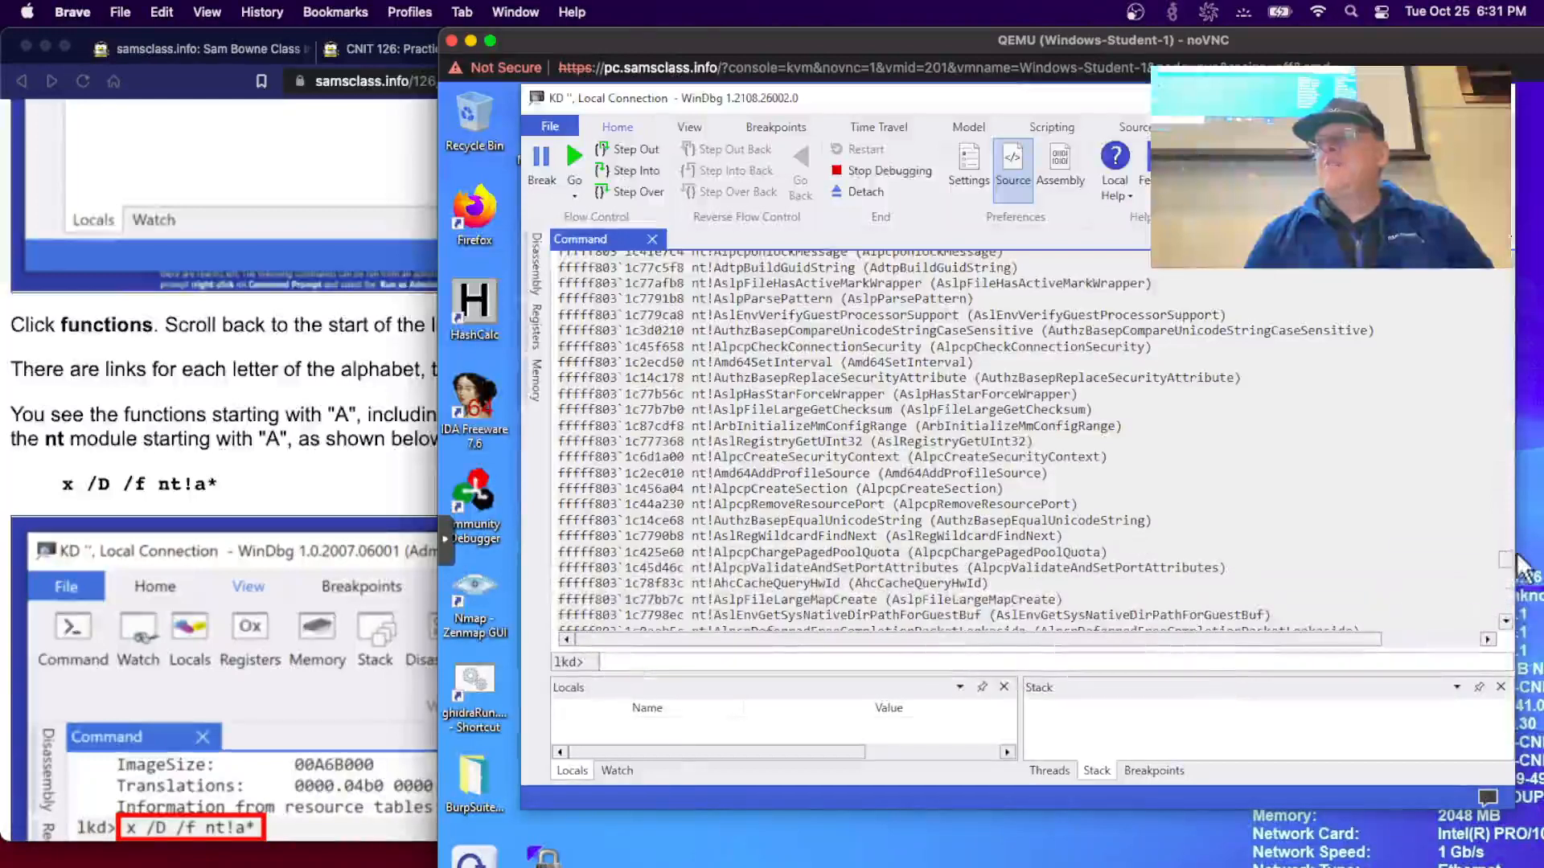
{"action": "left_click_drag", "start_coordinate": [1517, 560], "coordinate": [1515, 133]}
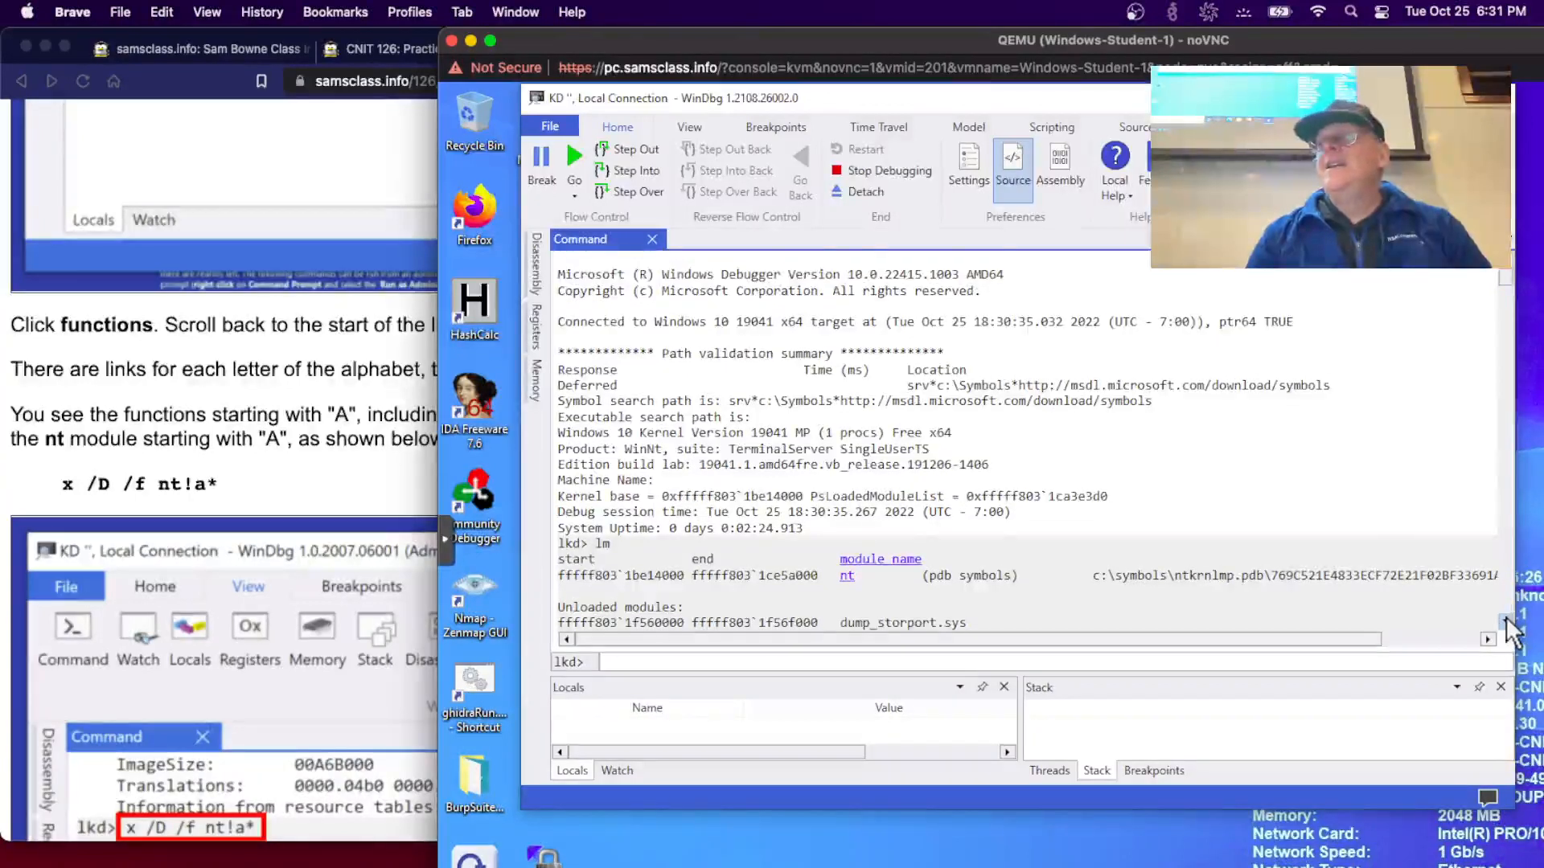
{"action": "left_click", "coordinate": [1506, 620]}
{"action": "left_click", "coordinate": [1506, 621]}
{"action": "left_click", "coordinate": [1506, 621]}
{"action": "left_click", "coordinate": [1506, 621]}
{"action": "left_click", "coordinate": [1506, 621]}
{"action": "left_click", "coordinate": [1506, 620]}
{"action": "left_click", "coordinate": [1506, 621]}
{"action": "left_click", "coordinate": [1506, 620]}
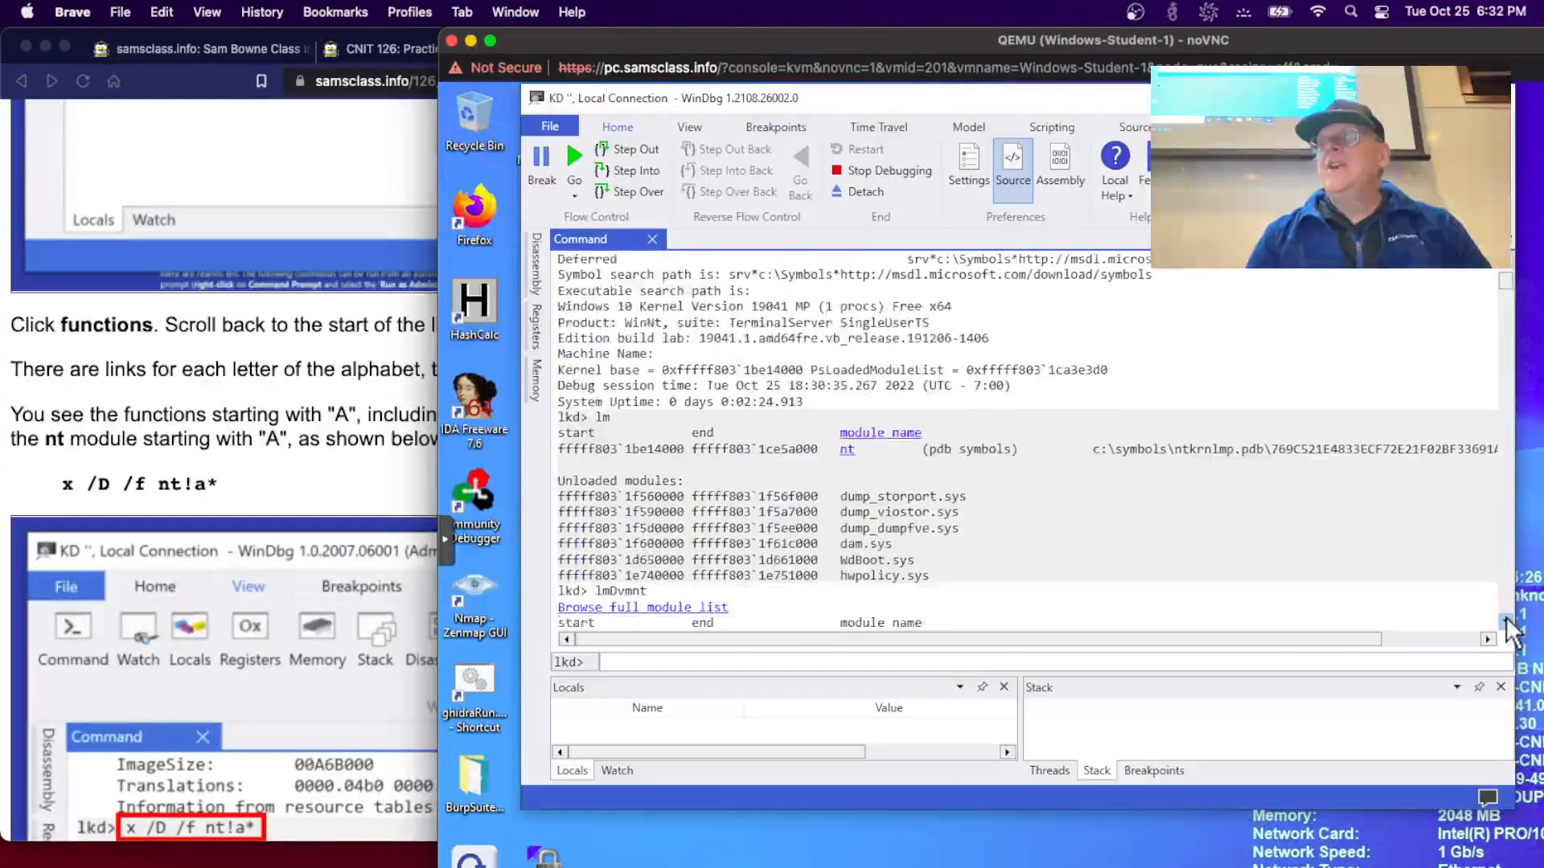
{"action": "left_click", "coordinate": [1506, 621]}
{"action": "left_click", "coordinate": [1506, 621]}
{"action": "left_click", "coordinate": [1506, 620]}
{"action": "left_click", "coordinate": [1506, 620]}
{"action": "left_click", "coordinate": [1506, 621]}
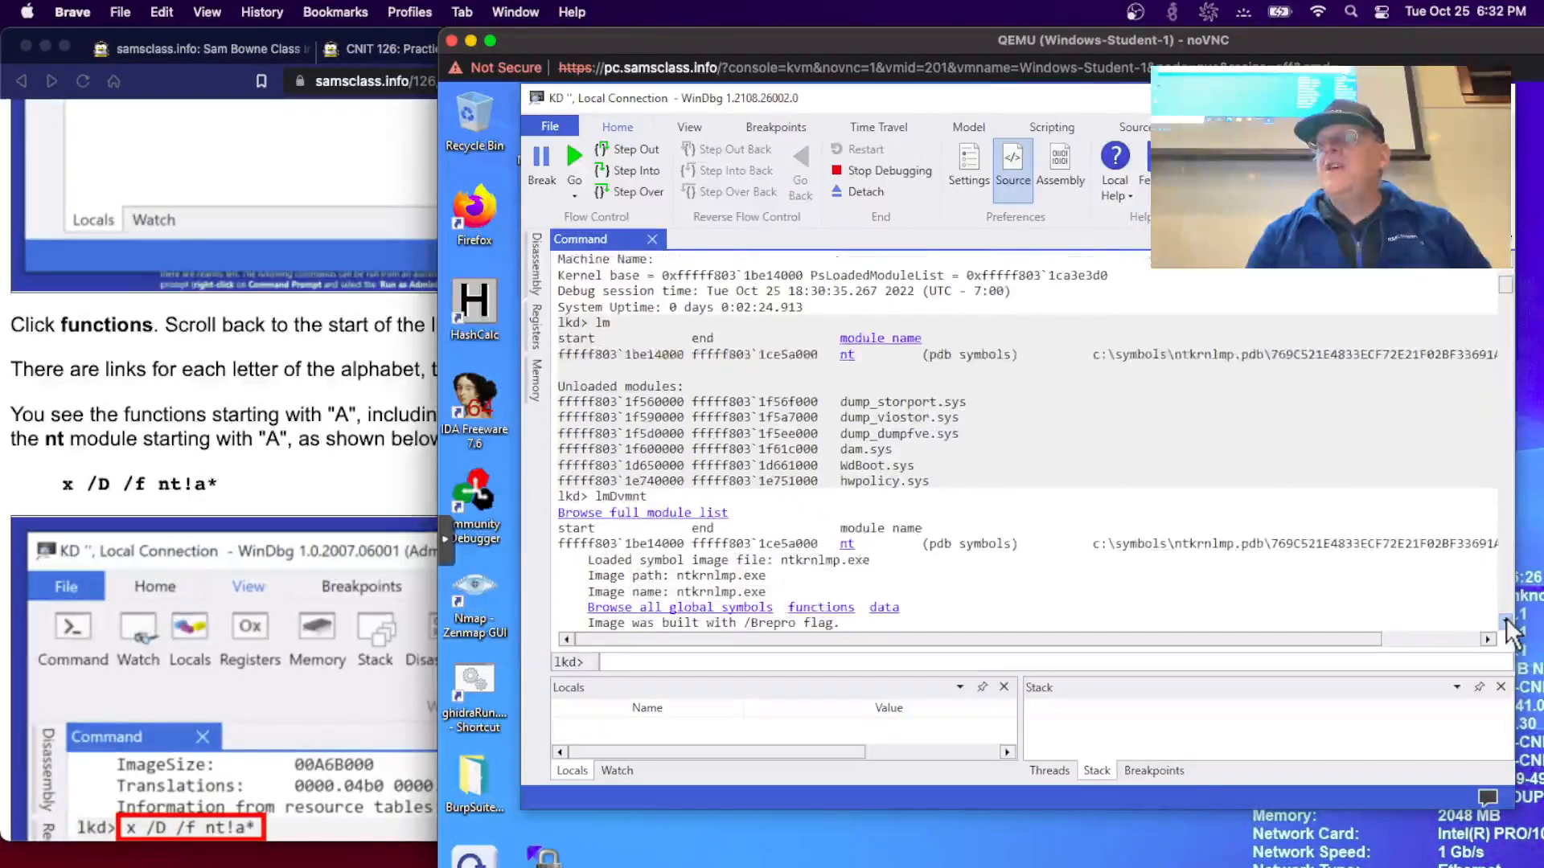
{"action": "left_click", "coordinate": [1506, 621]}
{"action": "left_click", "coordinate": [1506, 620]}
{"action": "left_click", "coordinate": [1506, 621]}
{"action": "left_click", "coordinate": [1506, 621]}
{"action": "left_click", "coordinate": [1506, 621]}
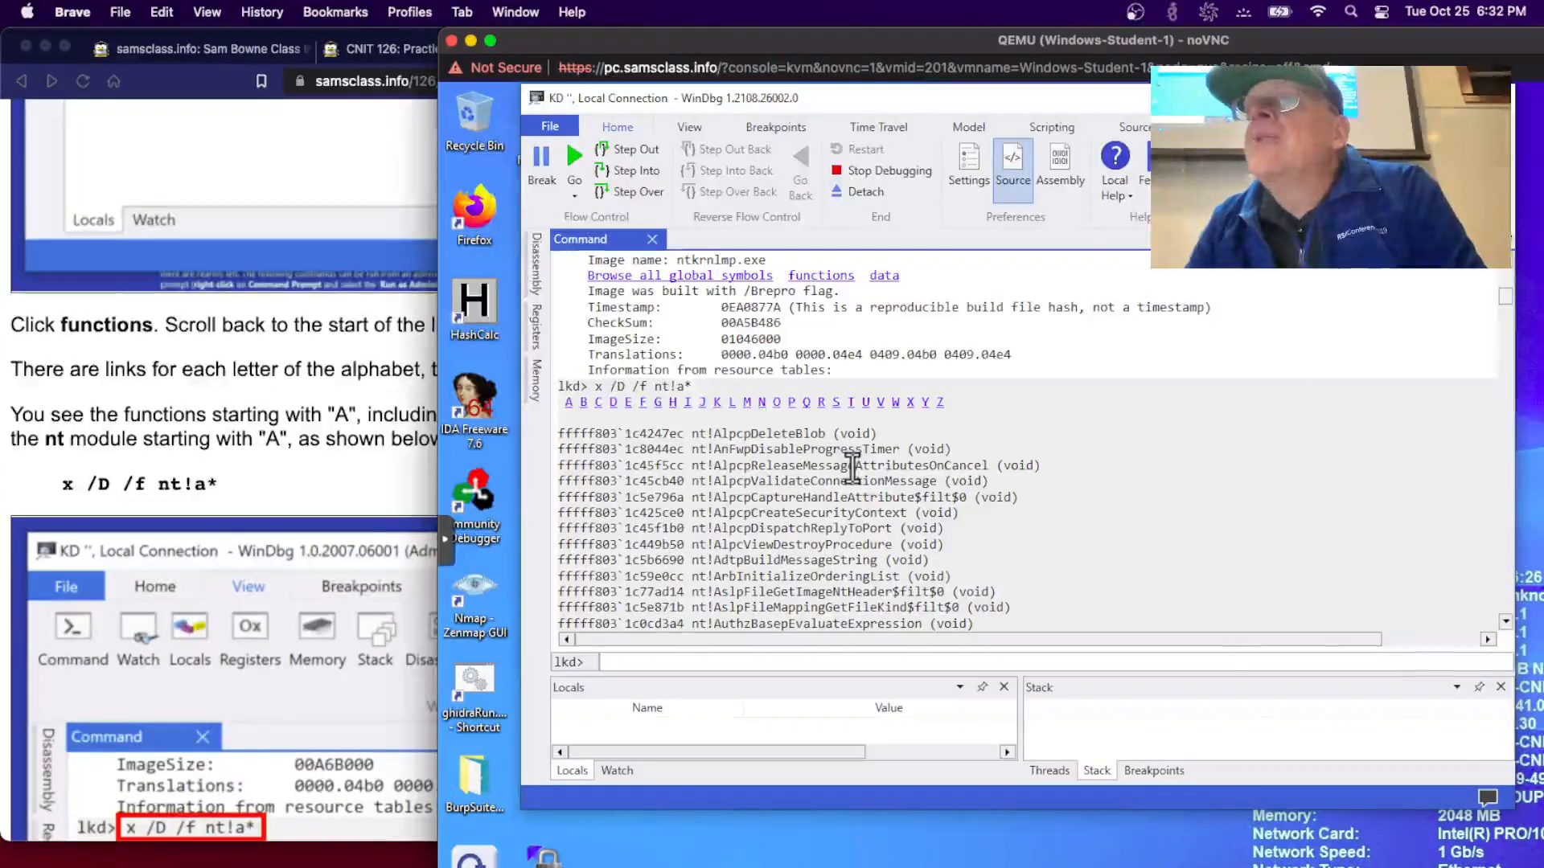
- Select the AlpcpCreateSecurityContext function name, comparing it against the lab page
{"action": "left_click", "coordinate": [311, 539]}
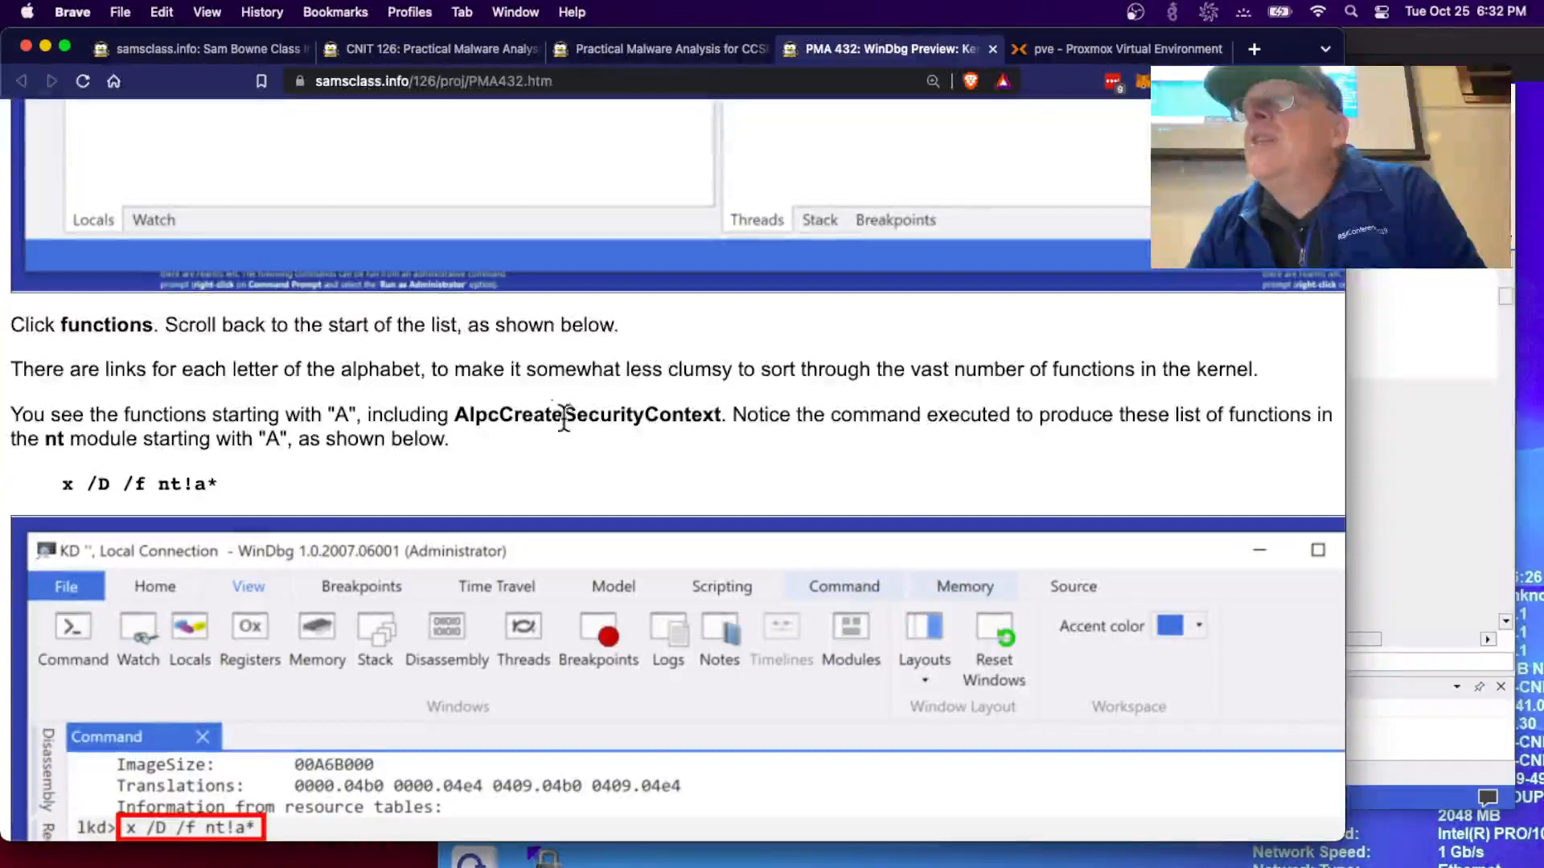
{"action": "left_click", "coordinate": [1376, 467]}
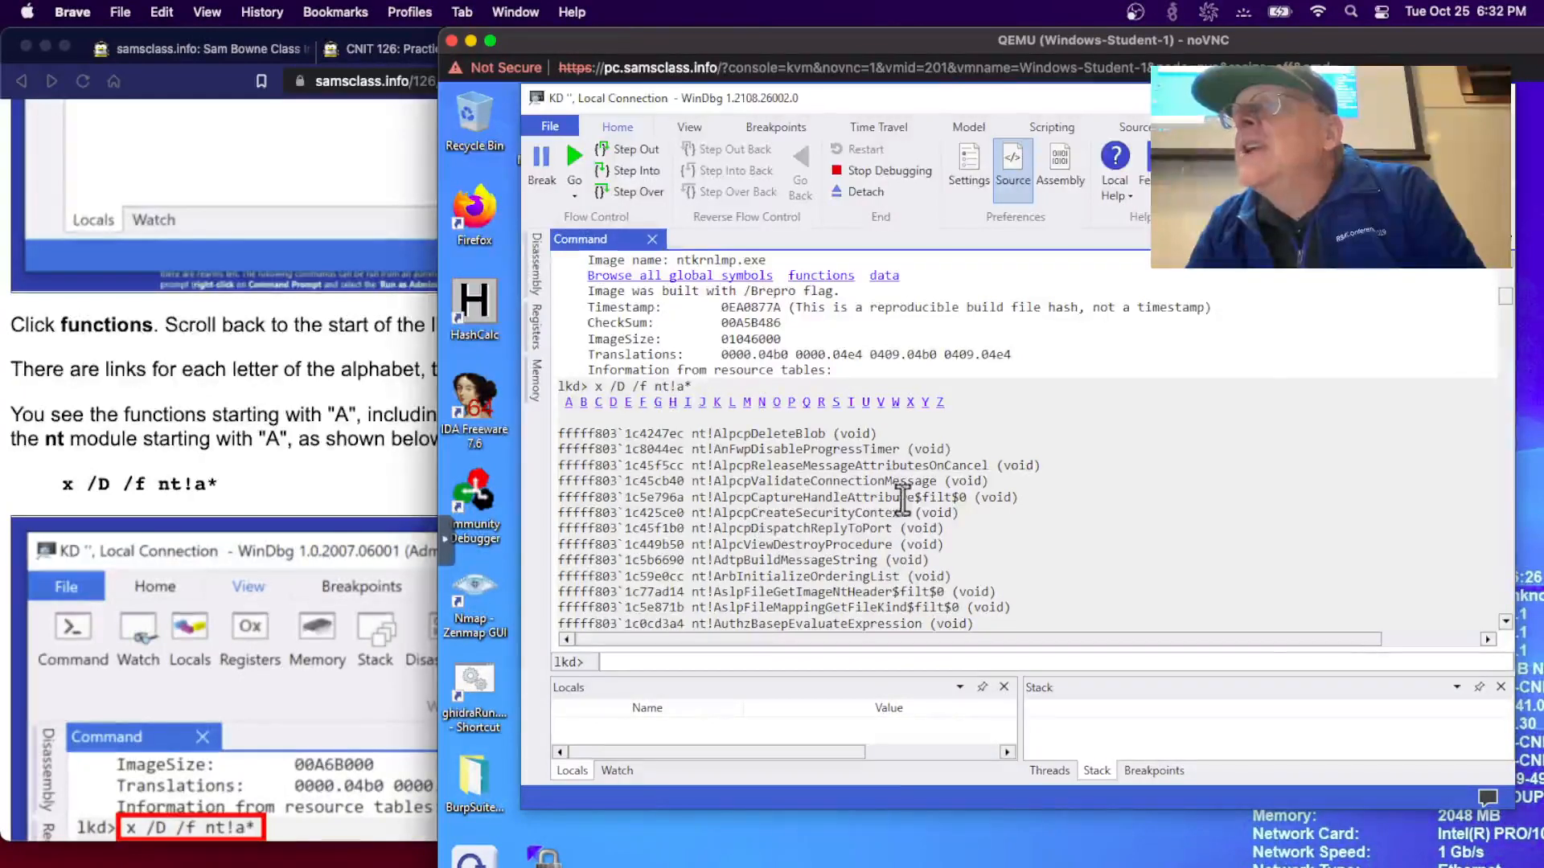
{"action": "left_click_drag", "start_coordinate": [906, 510], "coordinate": [703, 512]}
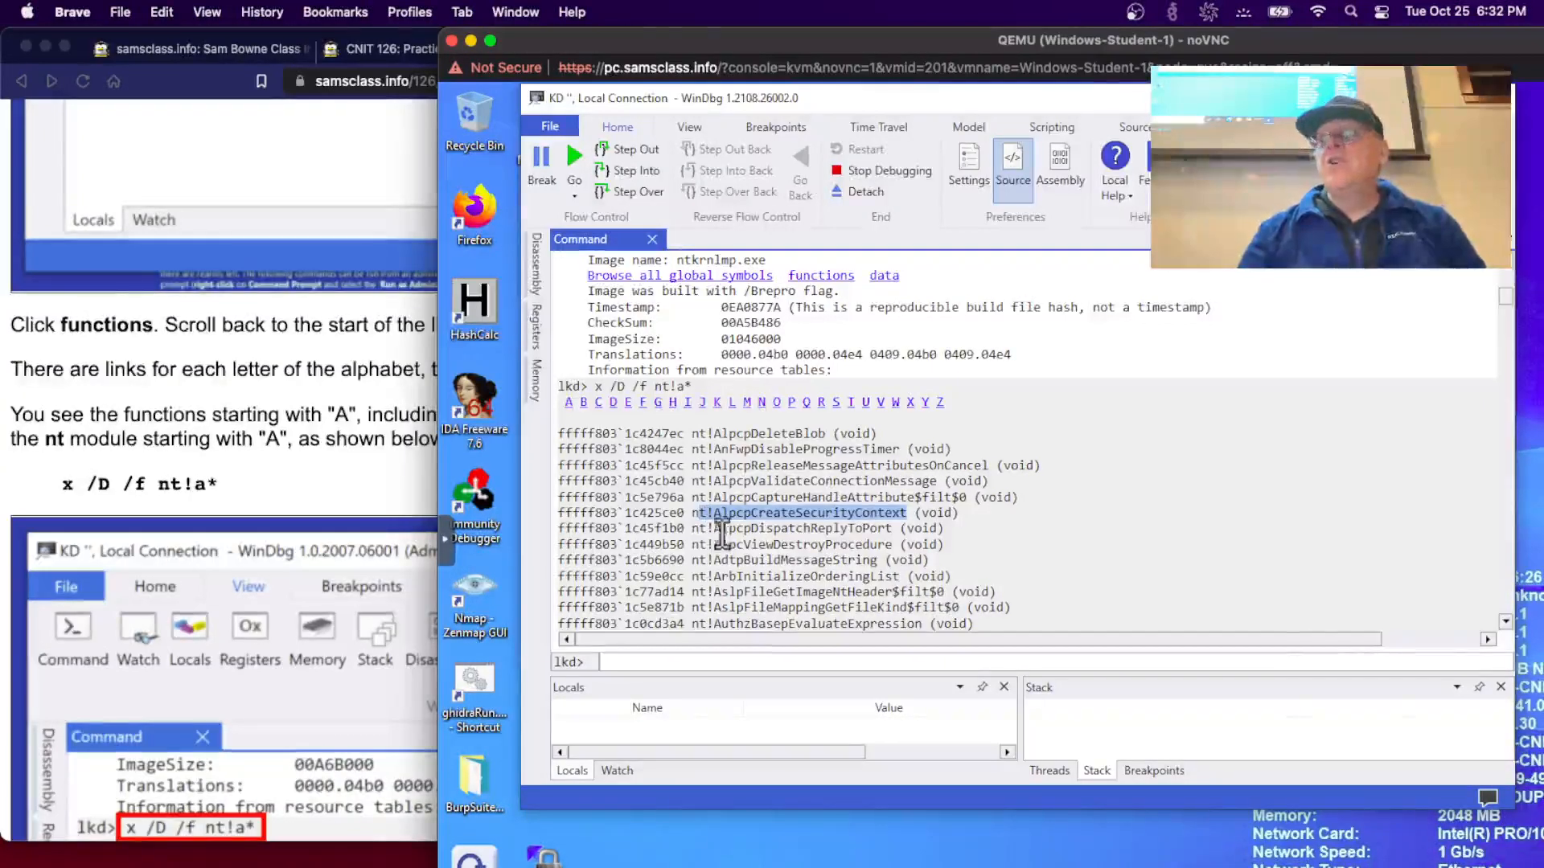
{"action": "left_click", "coordinate": [333, 481]}
{"action": "scroll", "coordinate": [460, 422], "scroll_direction": "down", "scroll_amount": 5}
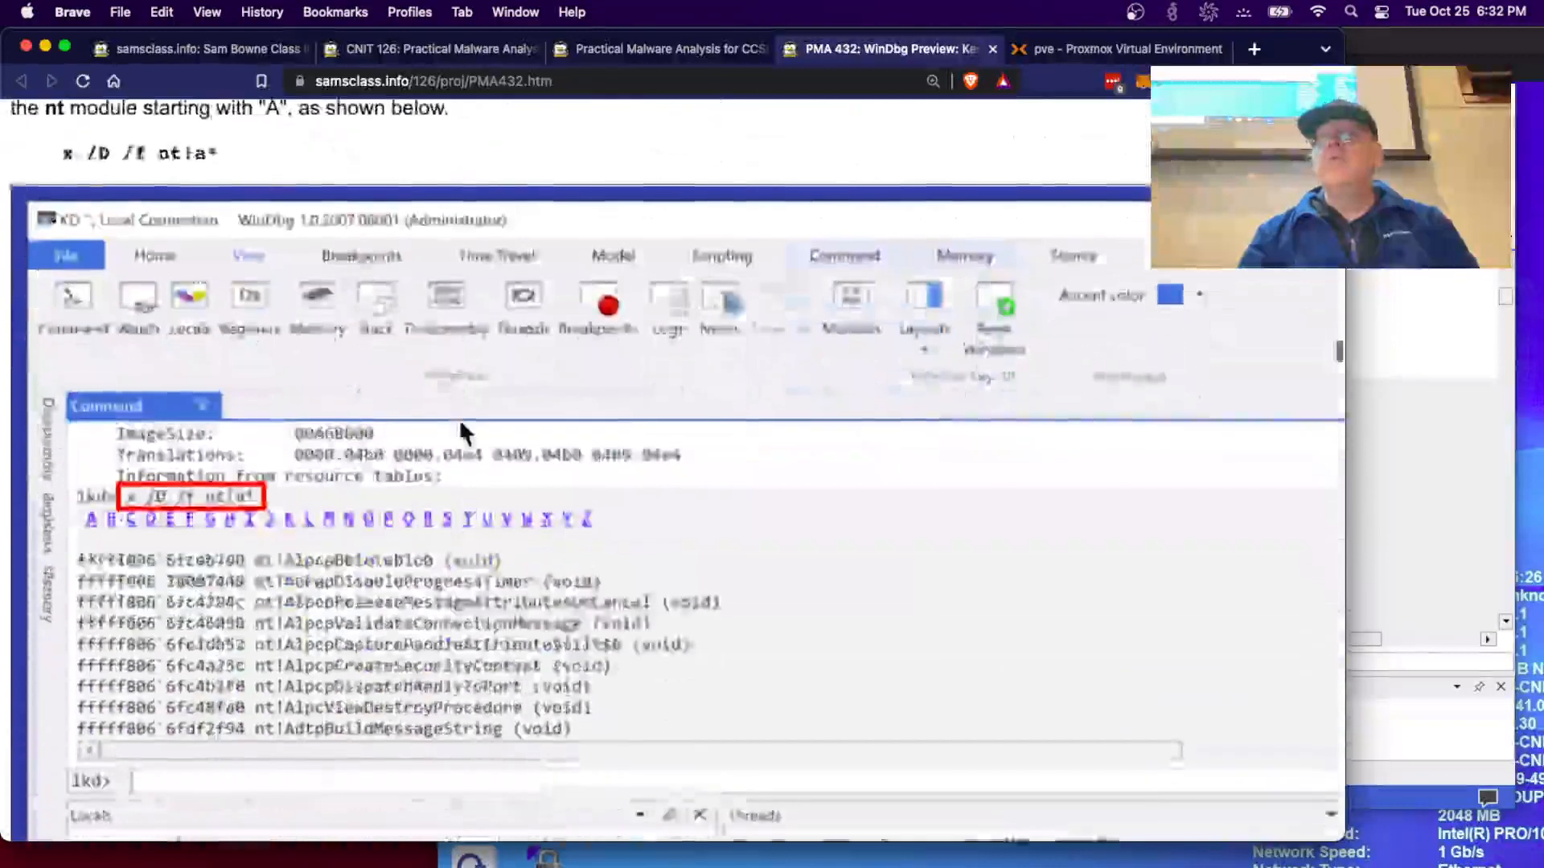
{"action": "scroll", "coordinate": [460, 422], "scroll_direction": "up", "scroll_amount": 3}
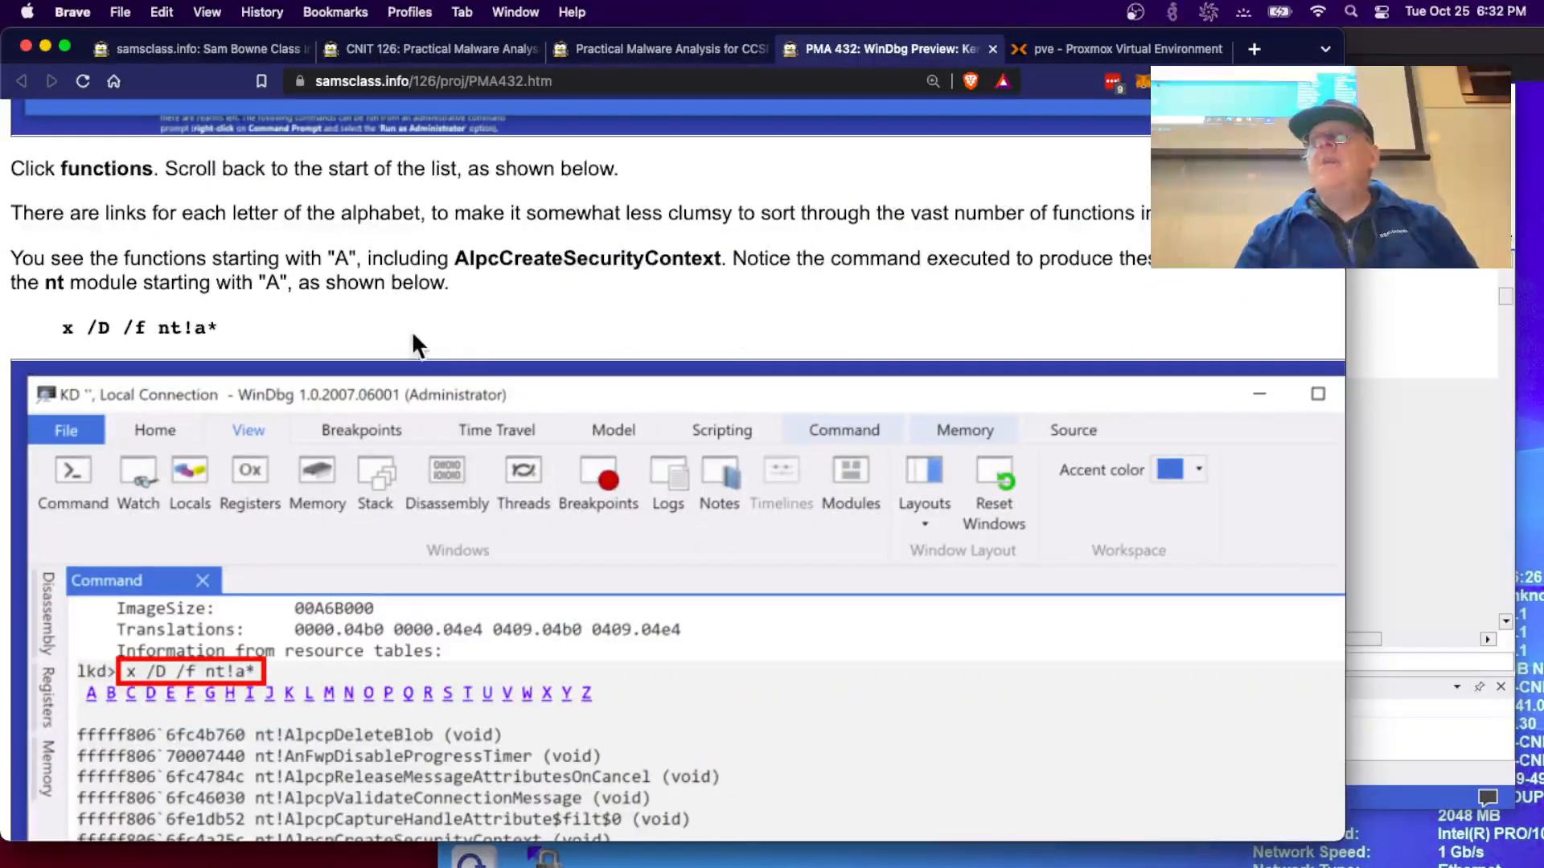
{"action": "left_click", "coordinate": [1400, 471]}
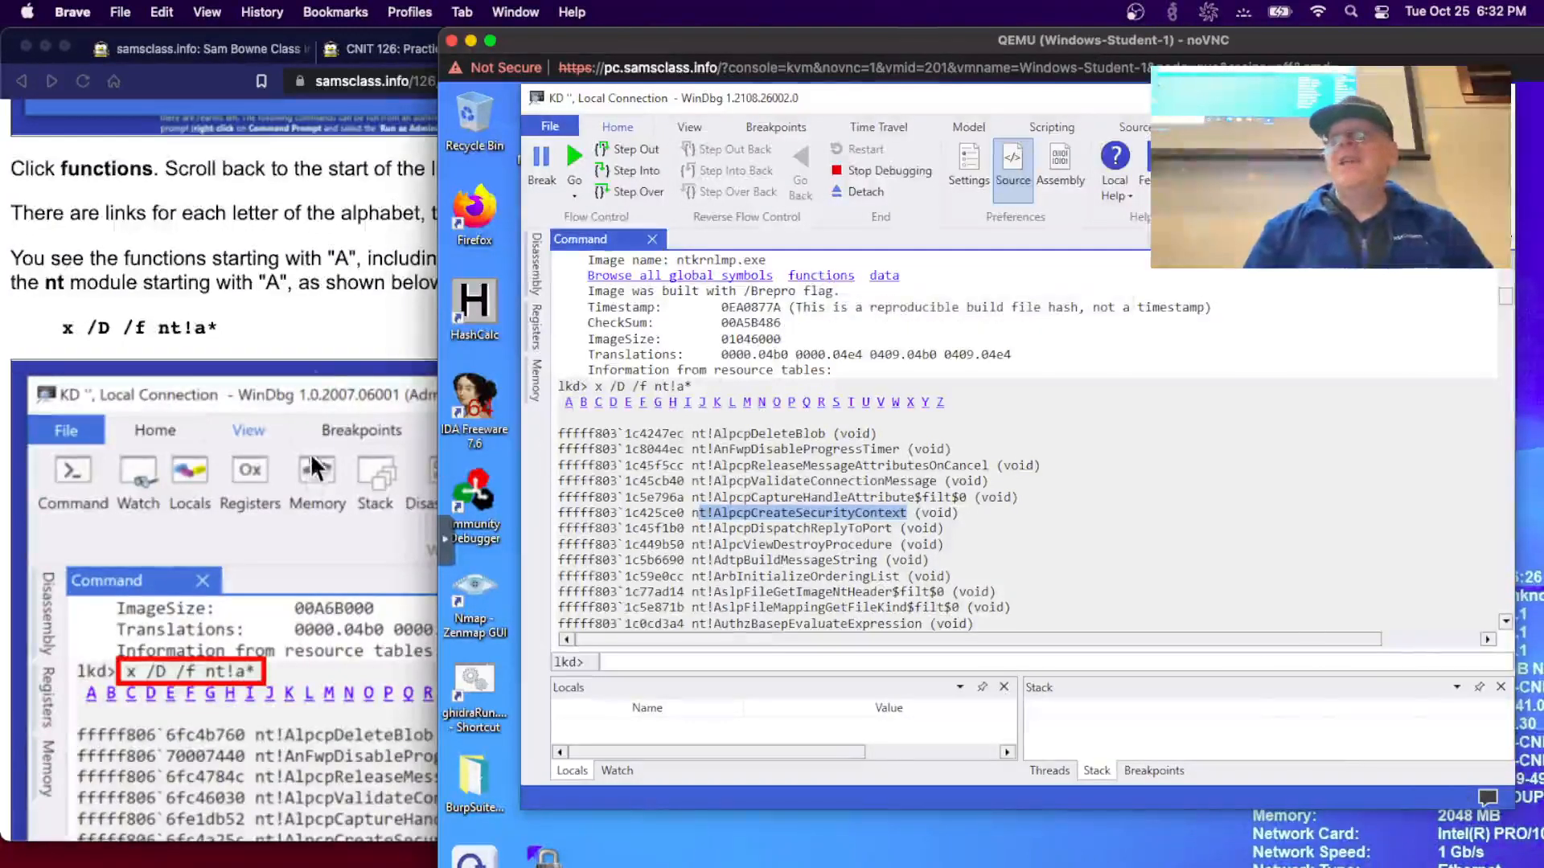
- Read further down the lab instructions, then return to the WinDbg console
{"action": "left_click", "coordinate": [320, 340]}
{"action": "scroll", "coordinate": [320, 339], "scroll_direction": "down", "scroll_amount": 3}
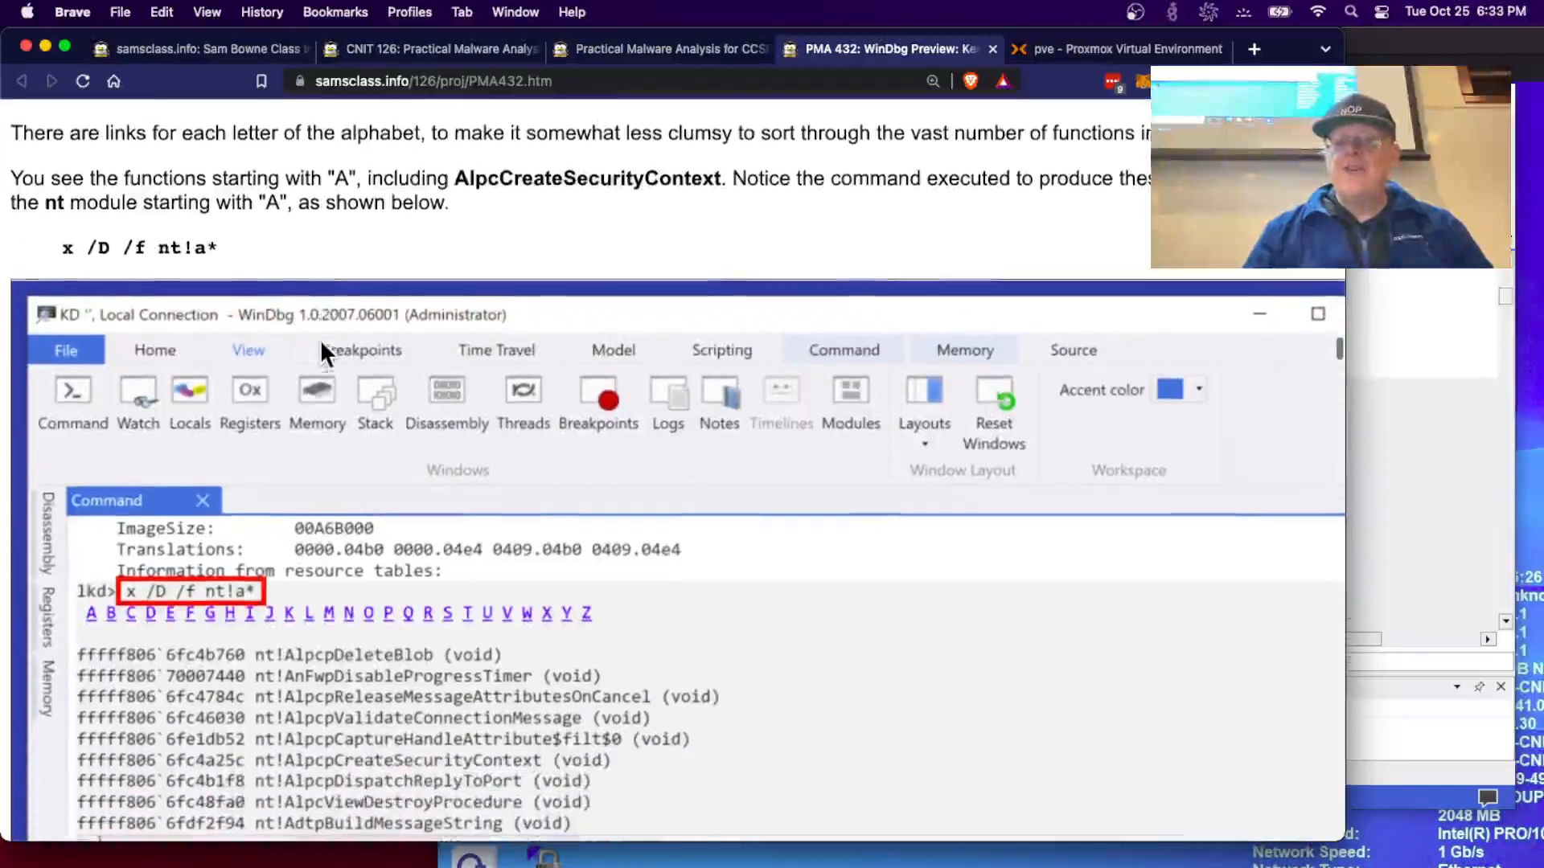
{"action": "scroll", "coordinate": [320, 340], "scroll_direction": "down", "scroll_amount": 3}
{"action": "scroll", "coordinate": [320, 340], "scroll_direction": "down", "scroll_amount": 3}
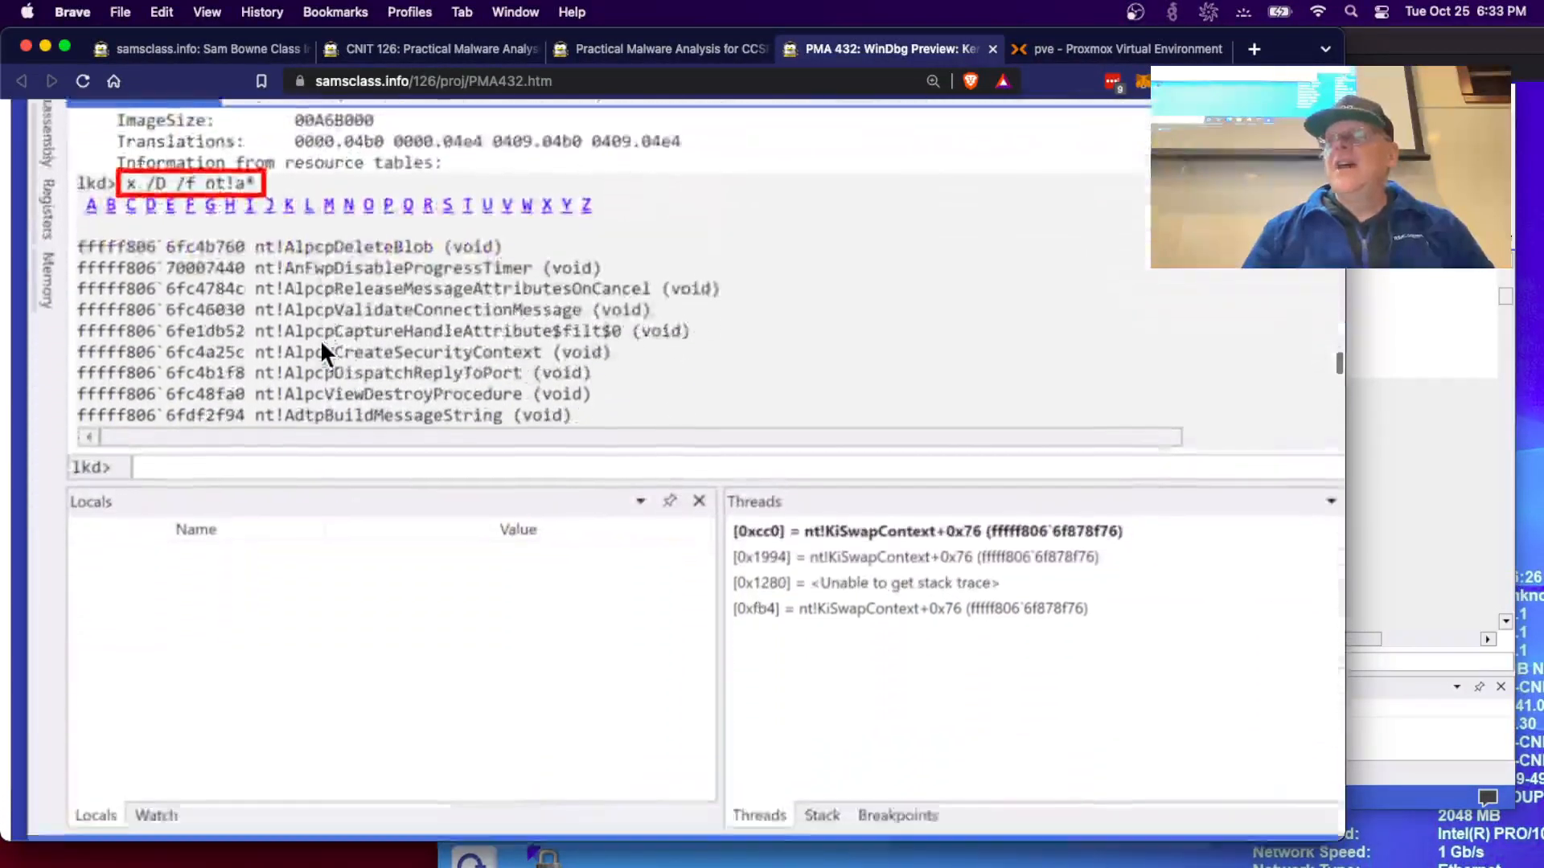
{"action": "scroll", "coordinate": [320, 340], "scroll_direction": "down", "scroll_amount": 9}
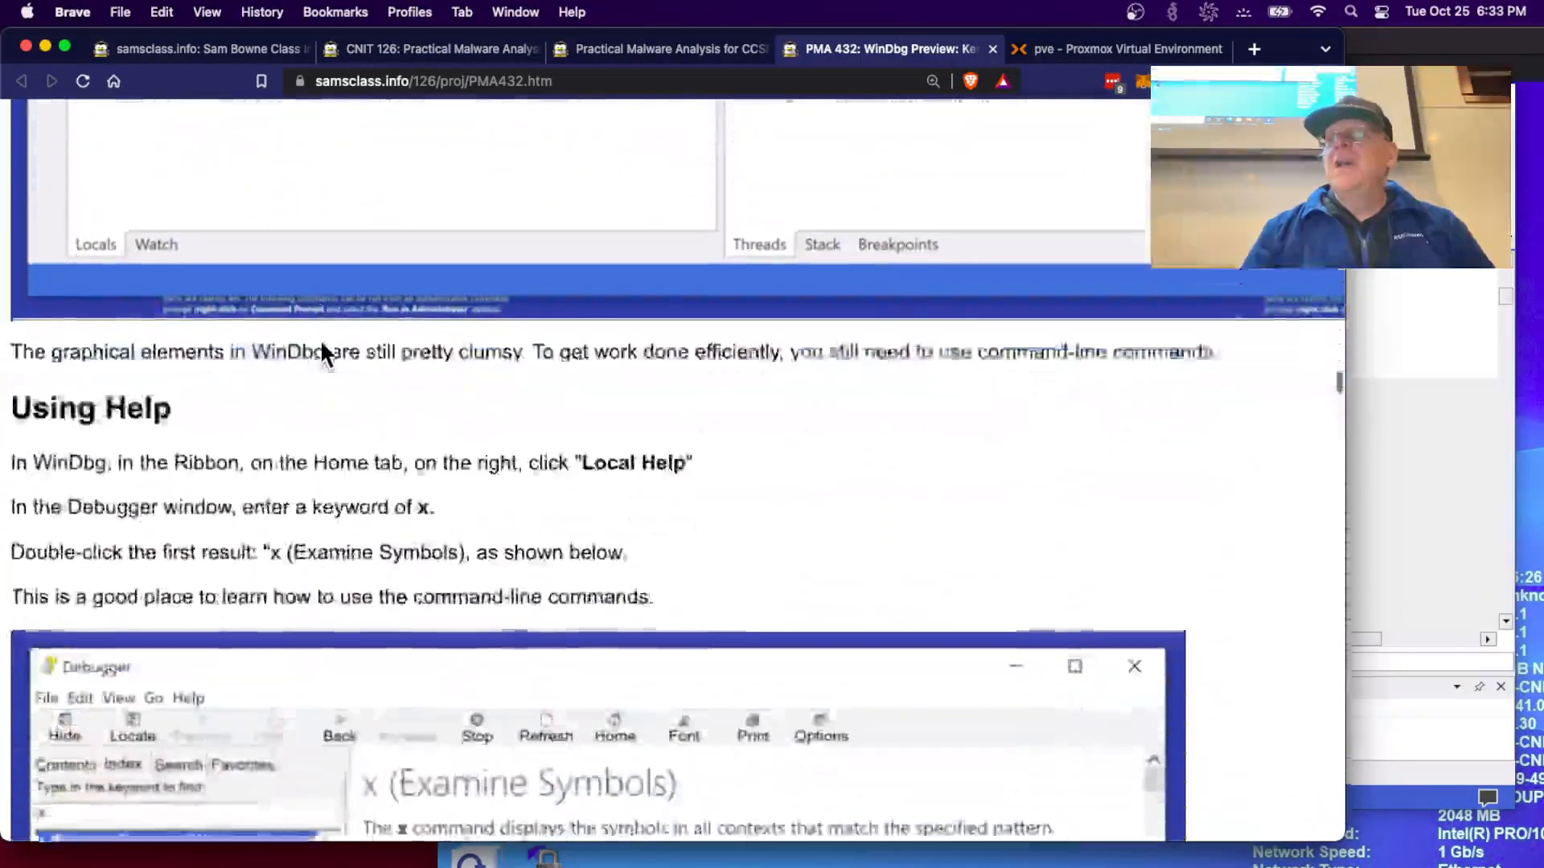
{"action": "scroll", "coordinate": [320, 339], "scroll_direction": "down", "scroll_amount": 3}
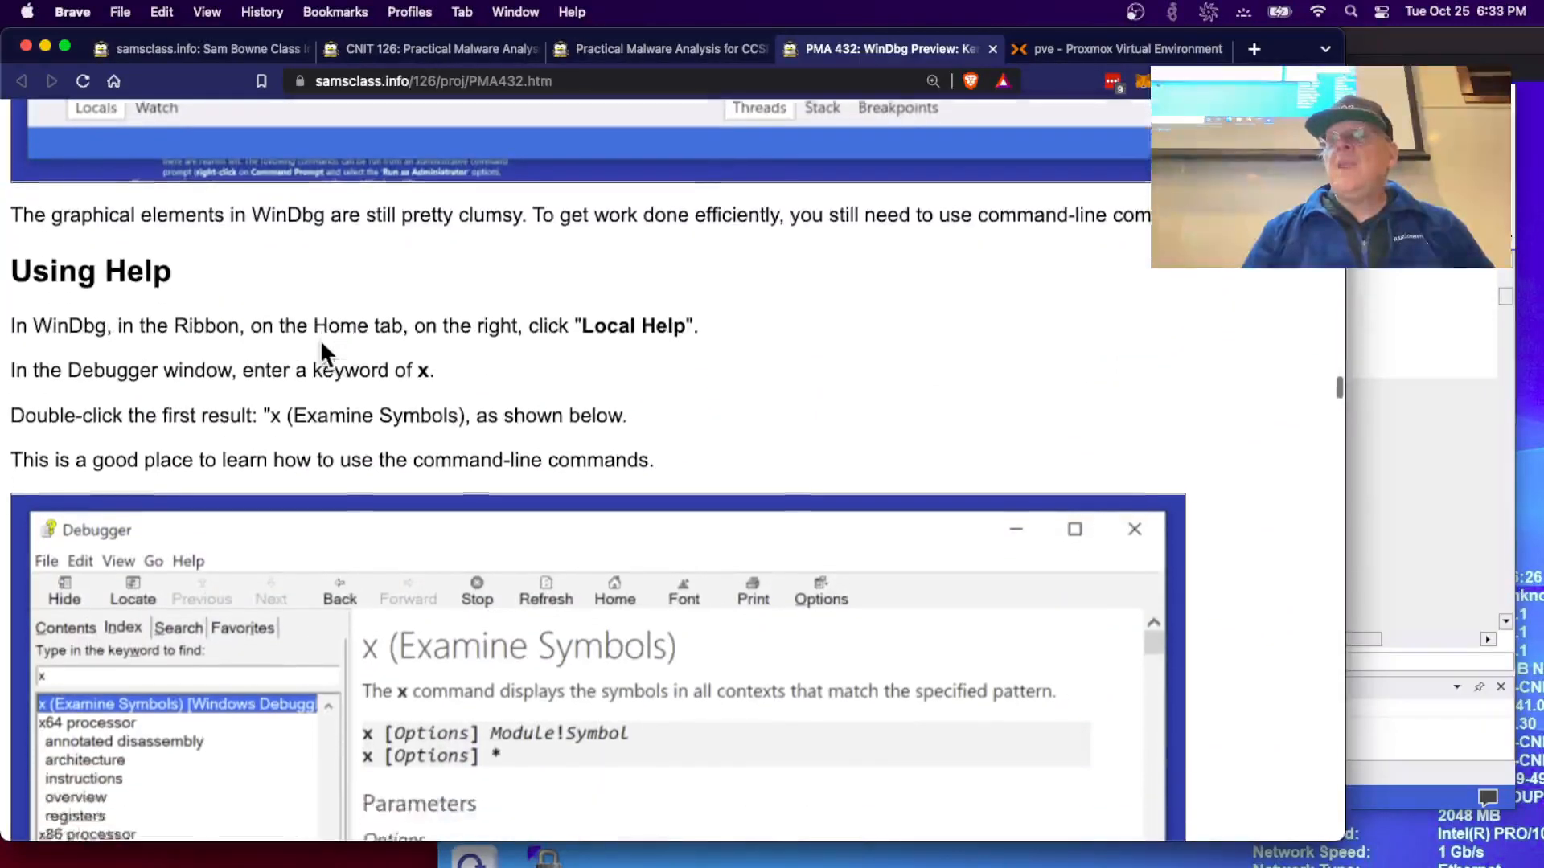
{"action": "scroll", "coordinate": [320, 339], "scroll_direction": "down", "scroll_amount": 1}
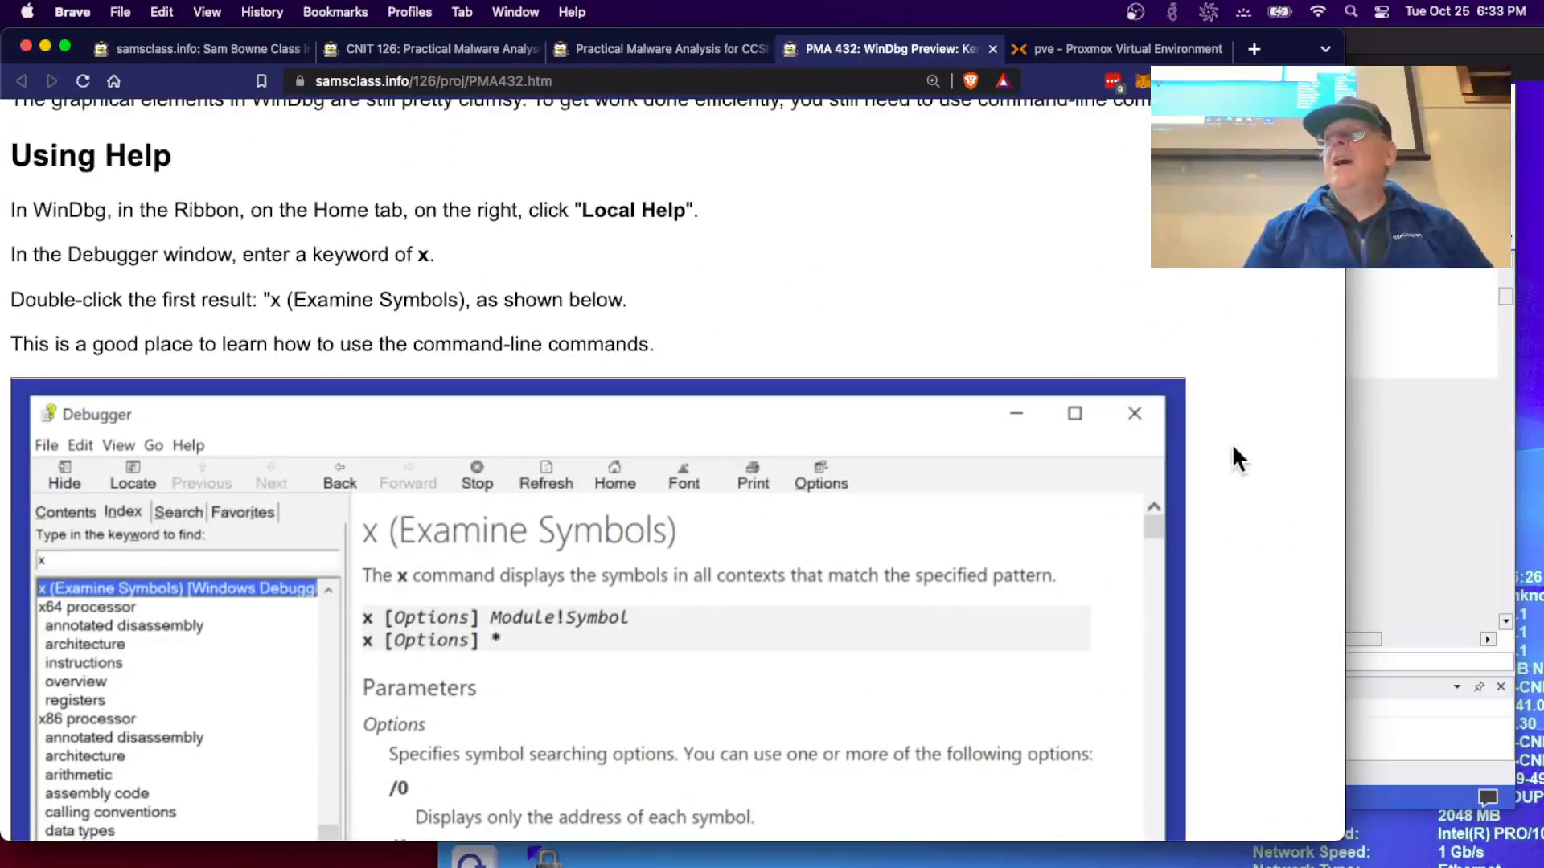
{"action": "left_click", "coordinate": [1356, 521]}
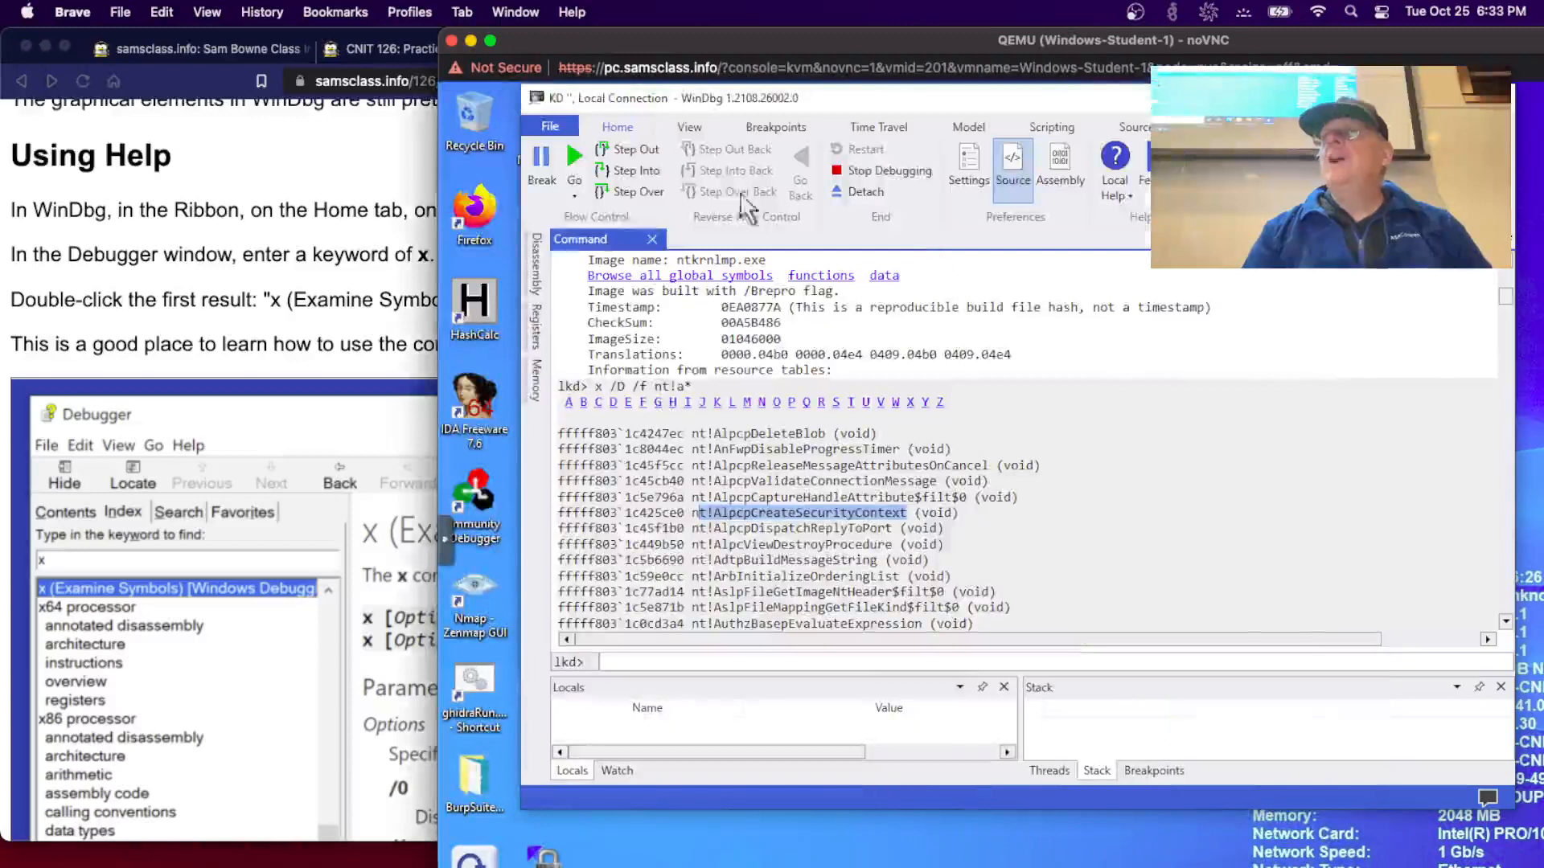
- Search WinDbg's Local Help for x and open the x (Examine Symbols) topic
{"action": "left_click", "coordinate": [1113, 165]}
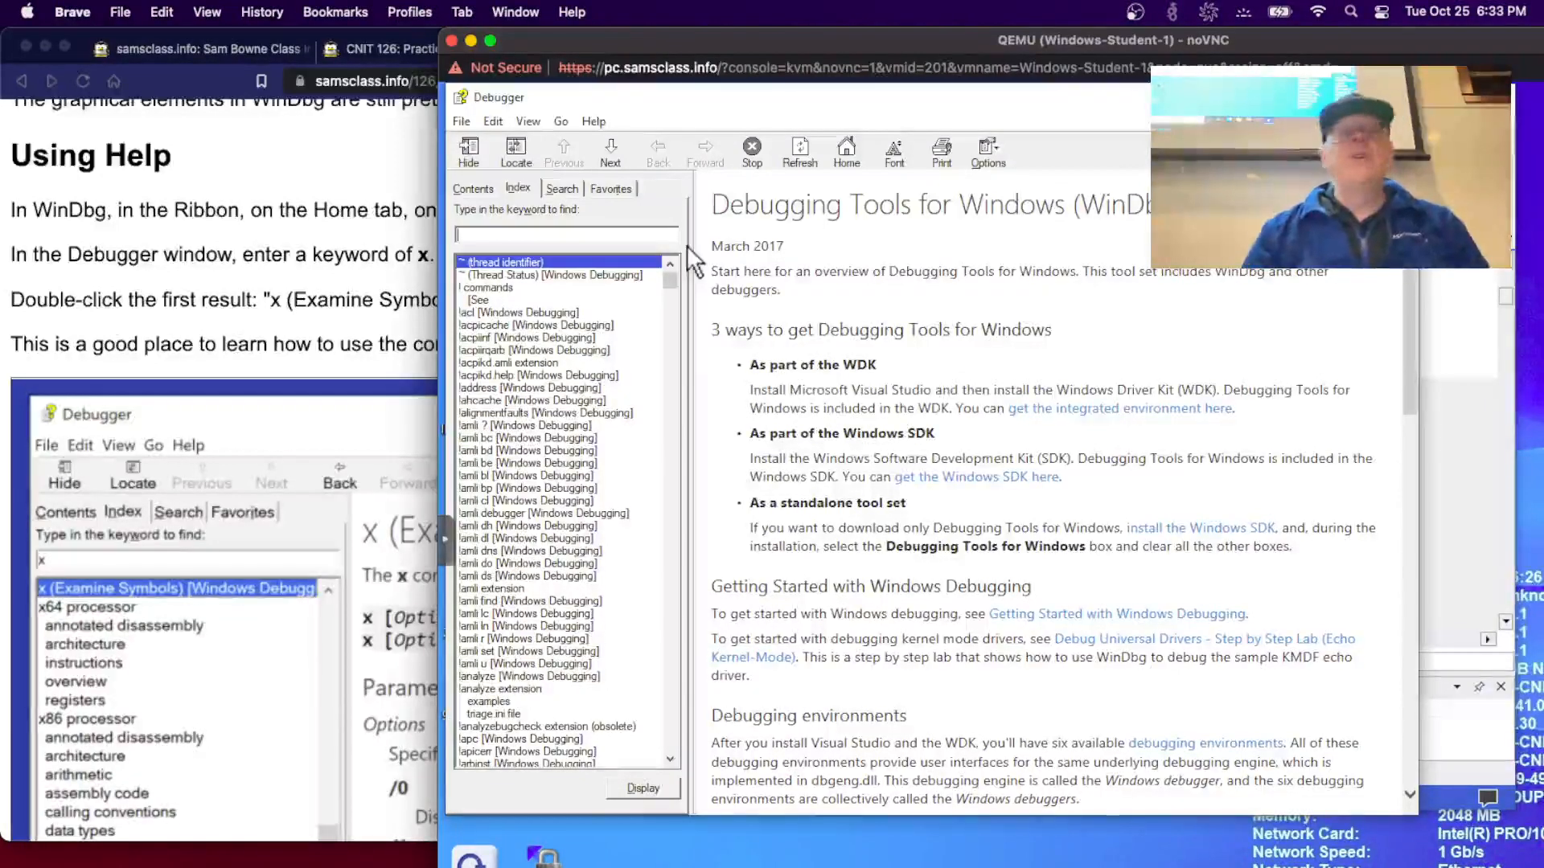
{"action": "left_click", "coordinate": [563, 190]}
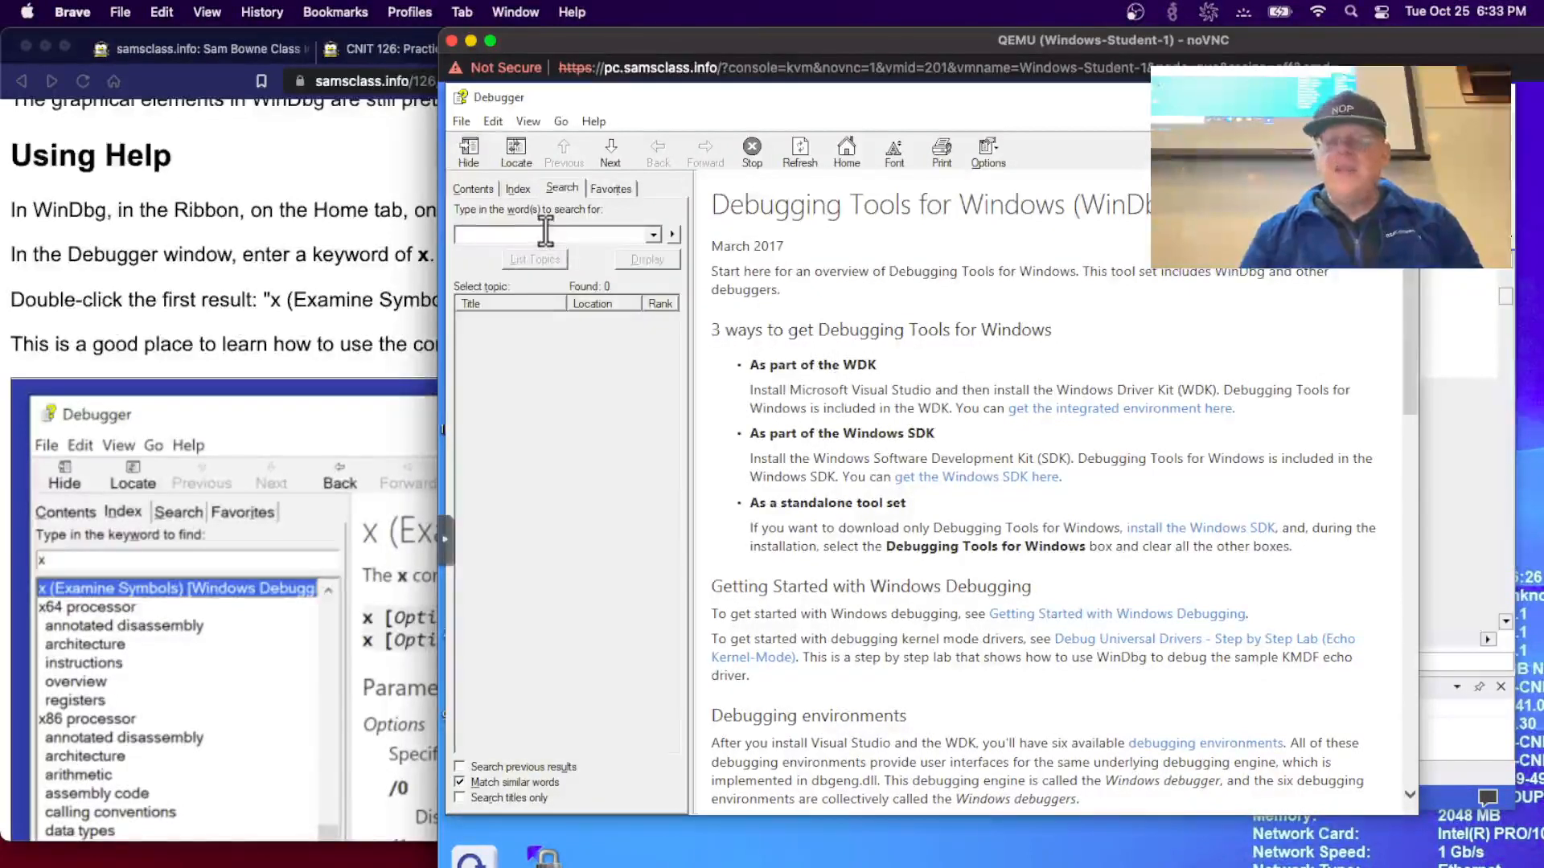
{"action": "key", "text": "Return"}
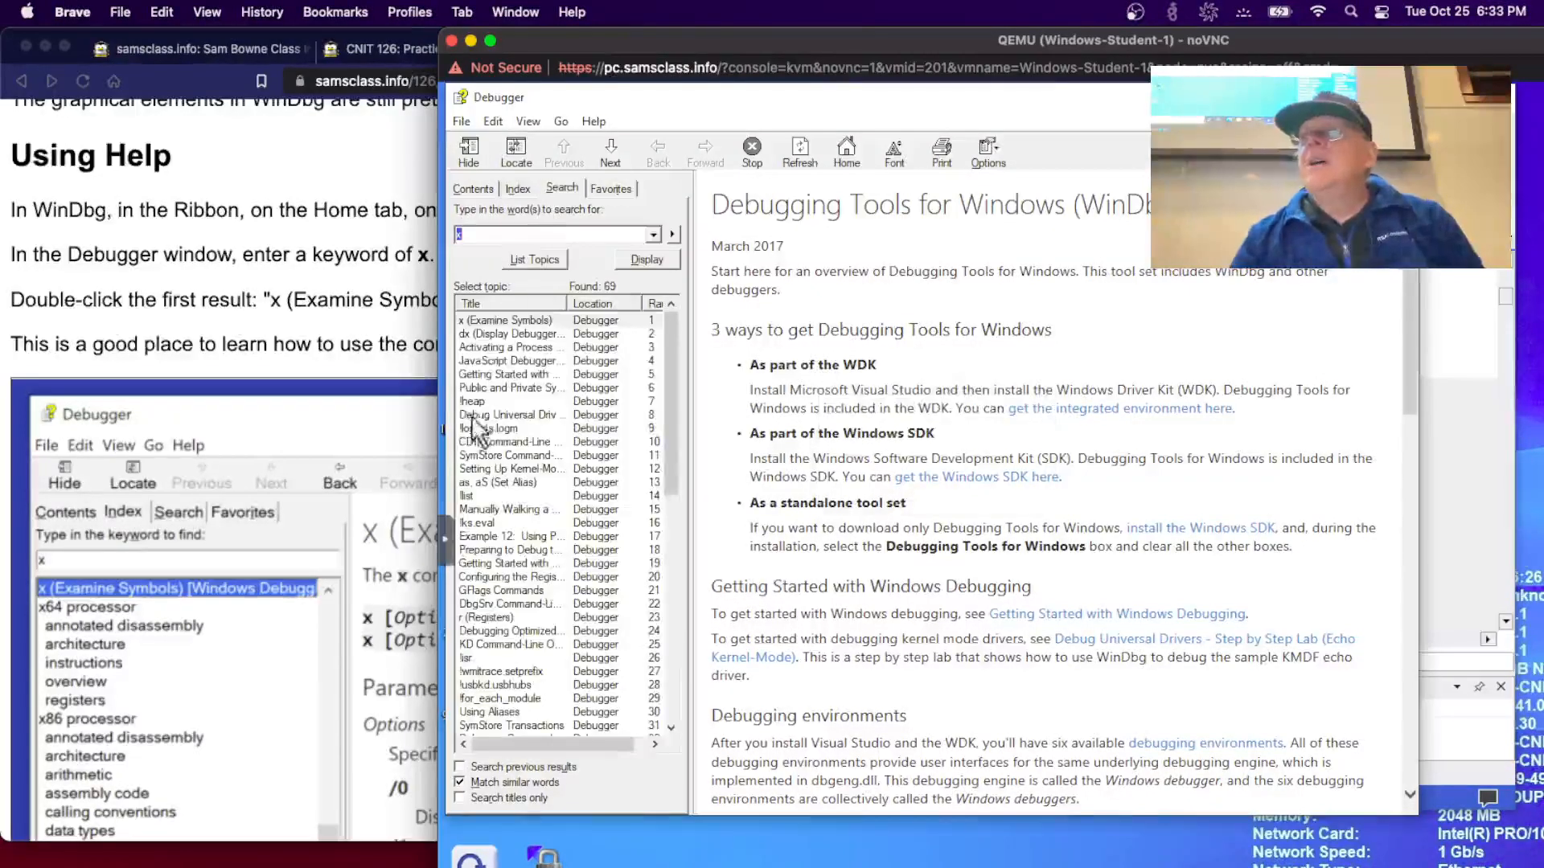
{"action": "left_click", "coordinate": [488, 321]}
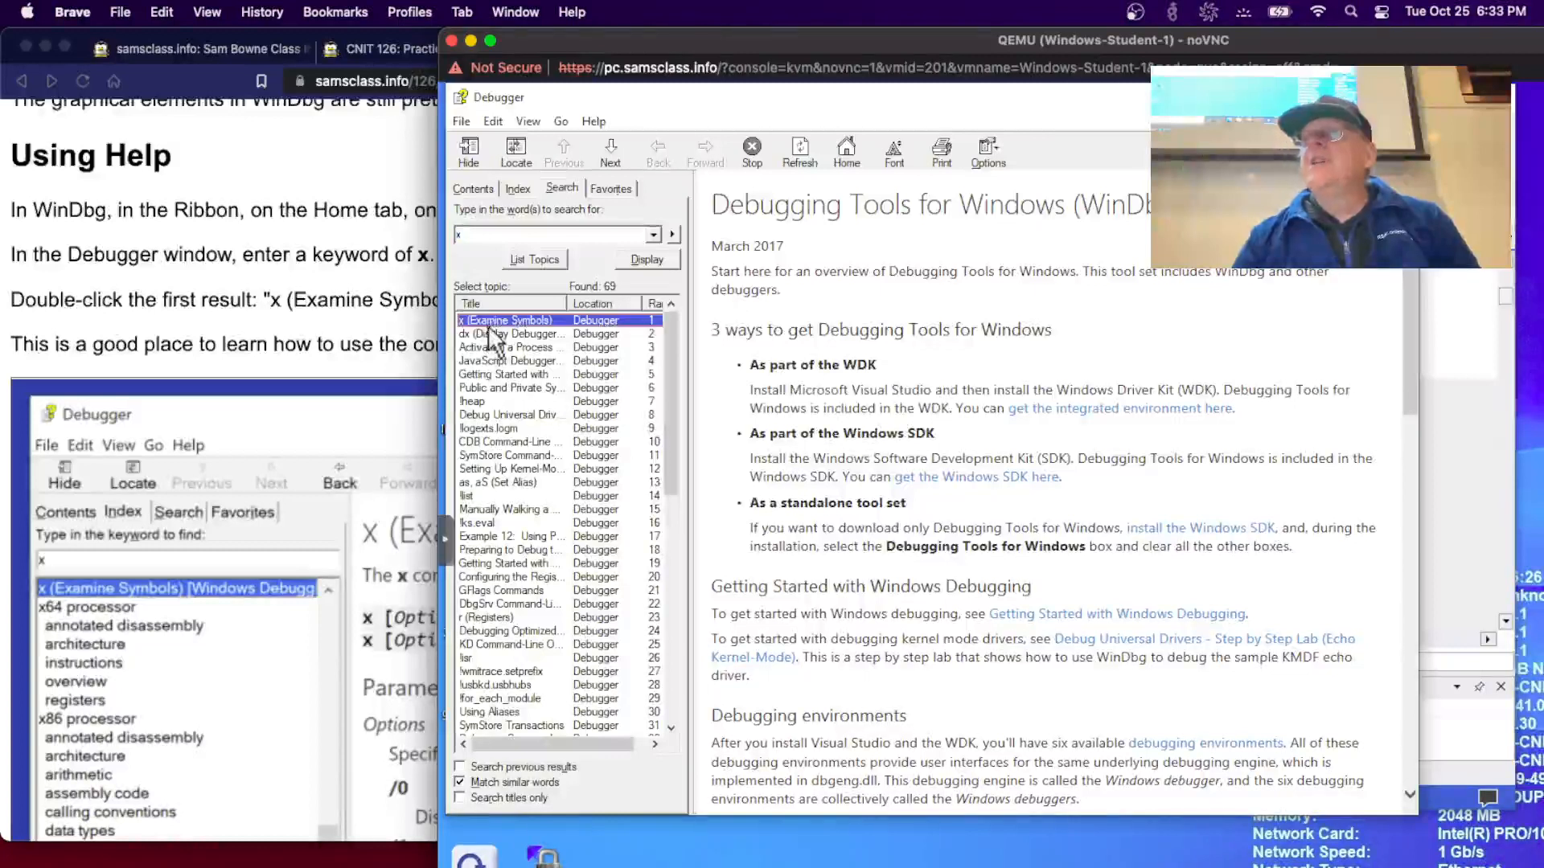
{"action": "double_click", "coordinate": [590, 322]}
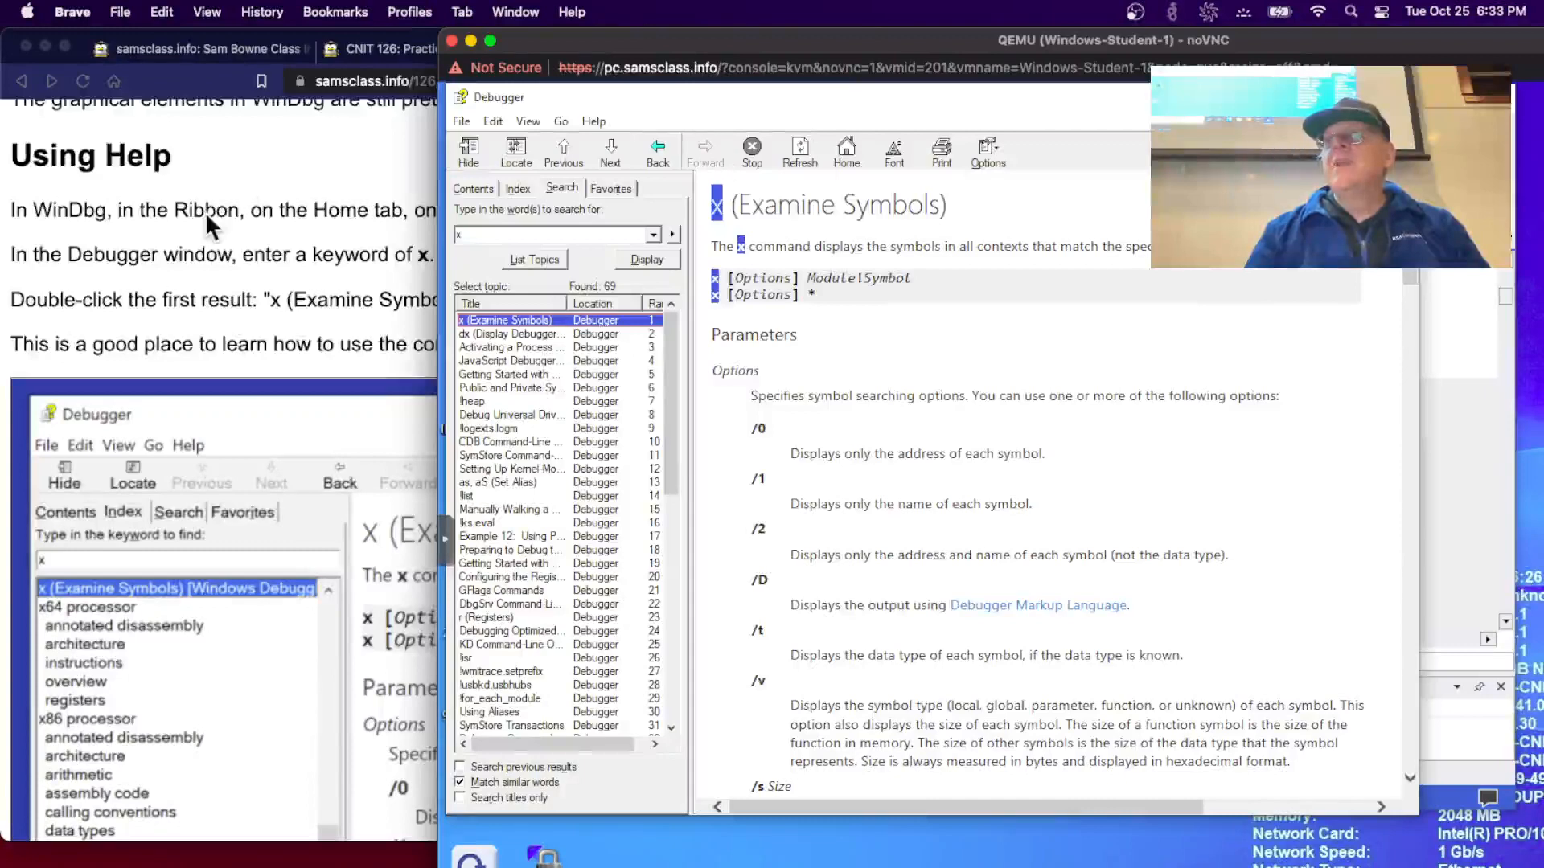
- Scroll the lab page down to the WarBird WarbirdCrypto challenge
{"action": "left_click", "coordinate": [246, 291]}
{"action": "scroll", "coordinate": [245, 285], "scroll_direction": "down", "scroll_amount": 10}
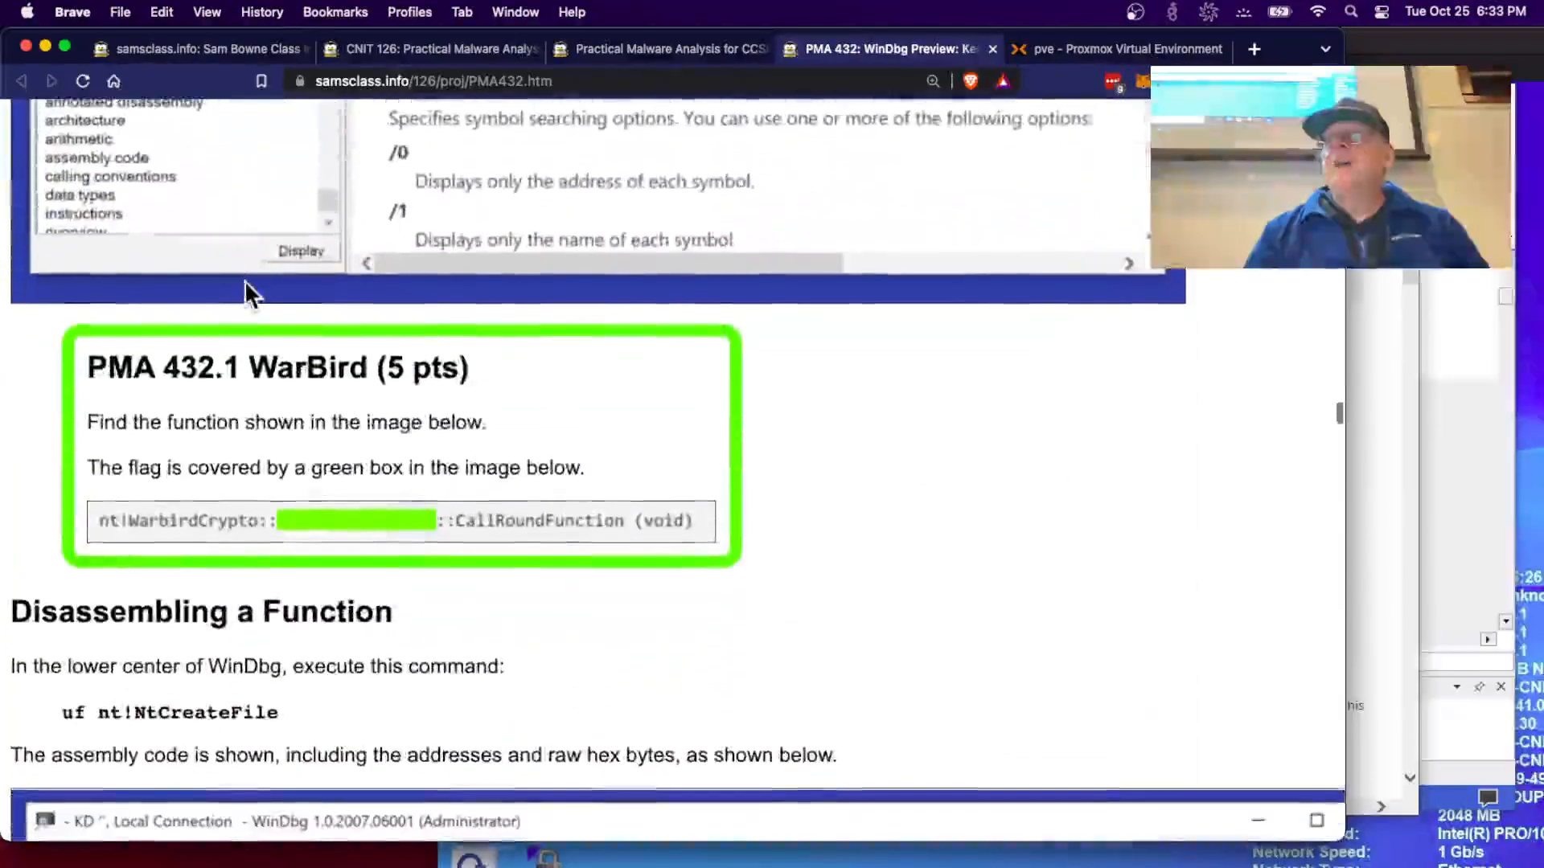
{"action": "scroll", "coordinate": [245, 281], "scroll_direction": "down", "scroll_amount": 3}
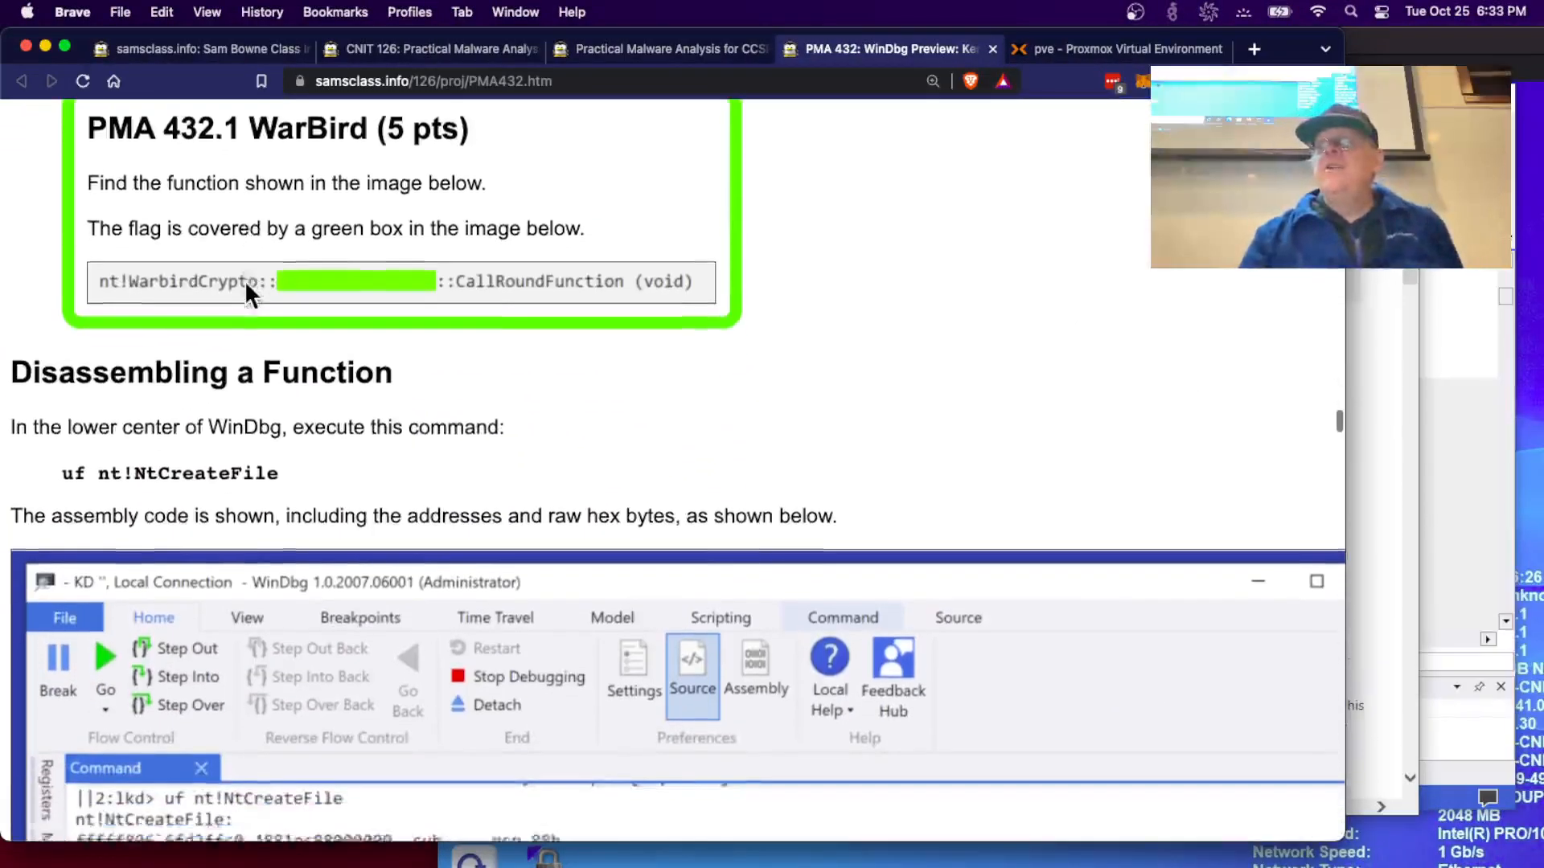
{"action": "scroll", "coordinate": [244, 280], "scroll_direction": "down", "scroll_amount": 3}
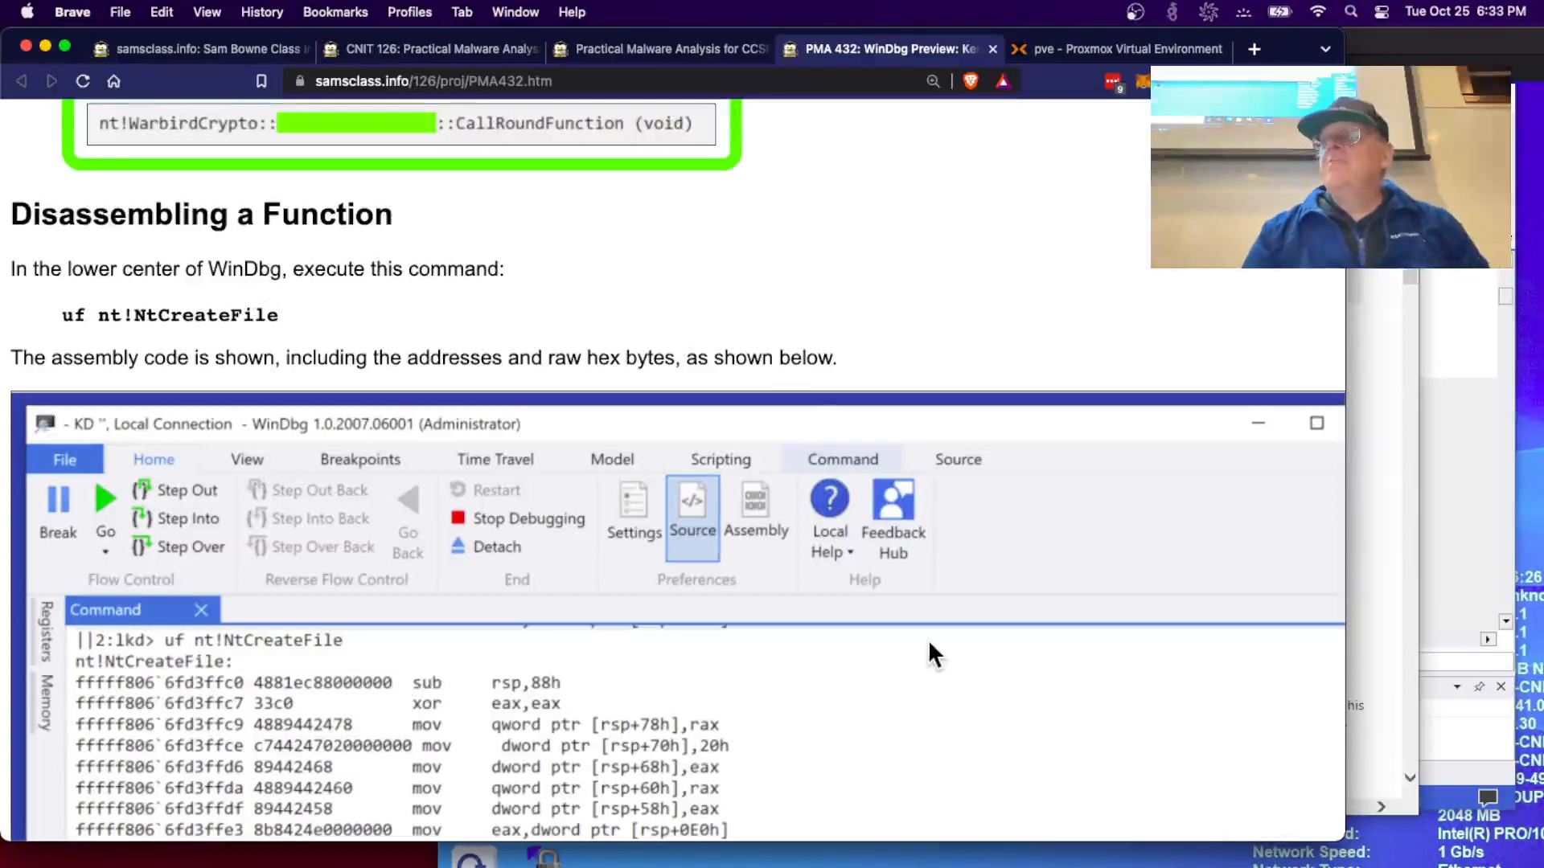
- Close the debugger help window and run uf nt!NtCreateFile in the lkd> box
{"action": "left_click", "coordinate": [1412, 553]}
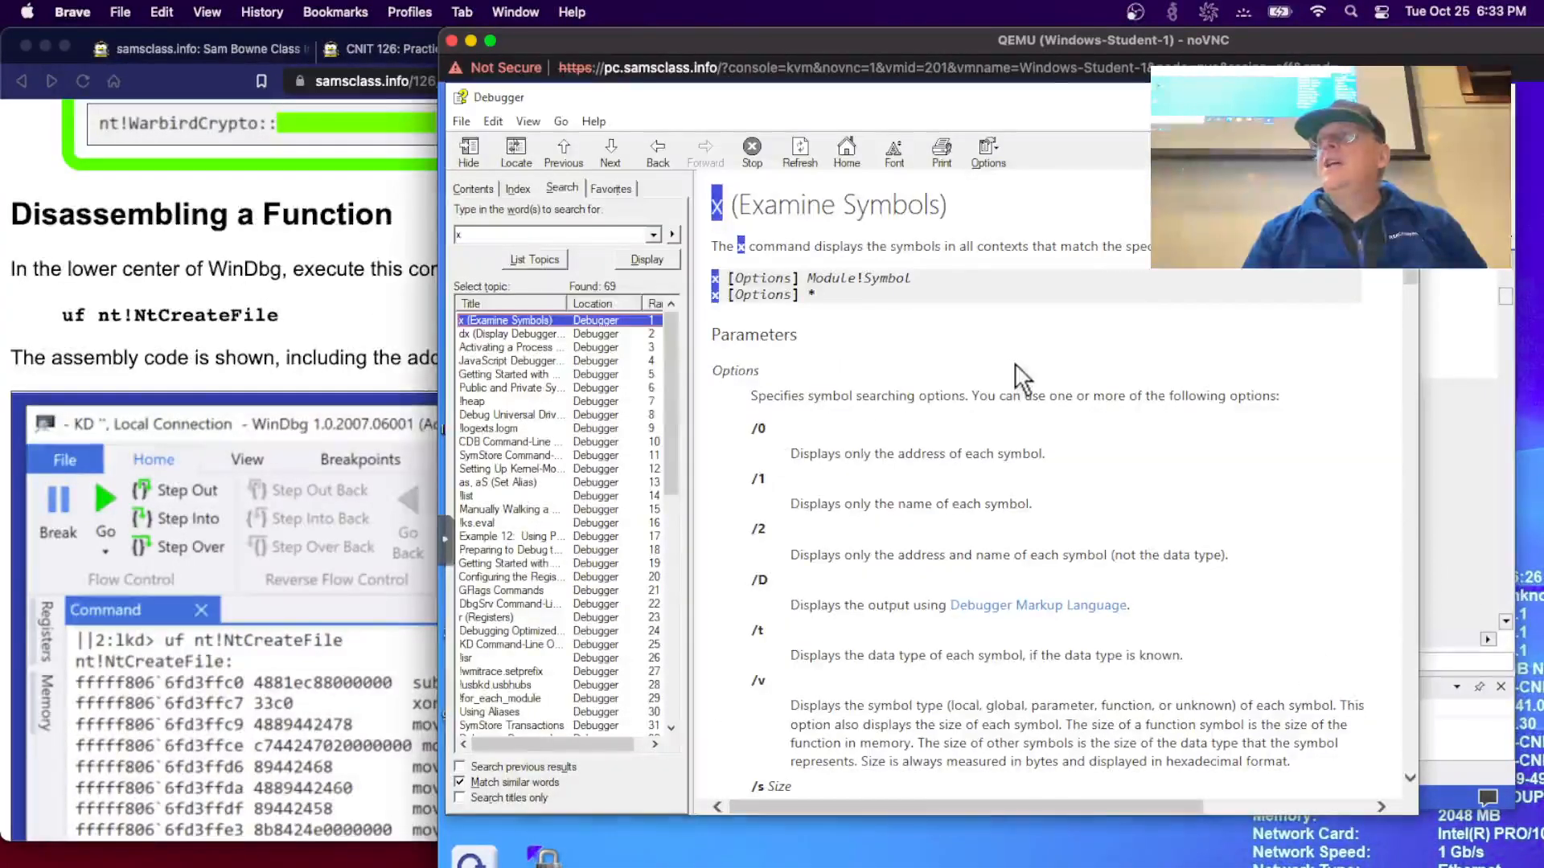
{"action": "left_click", "coordinate": [1398, 98]}
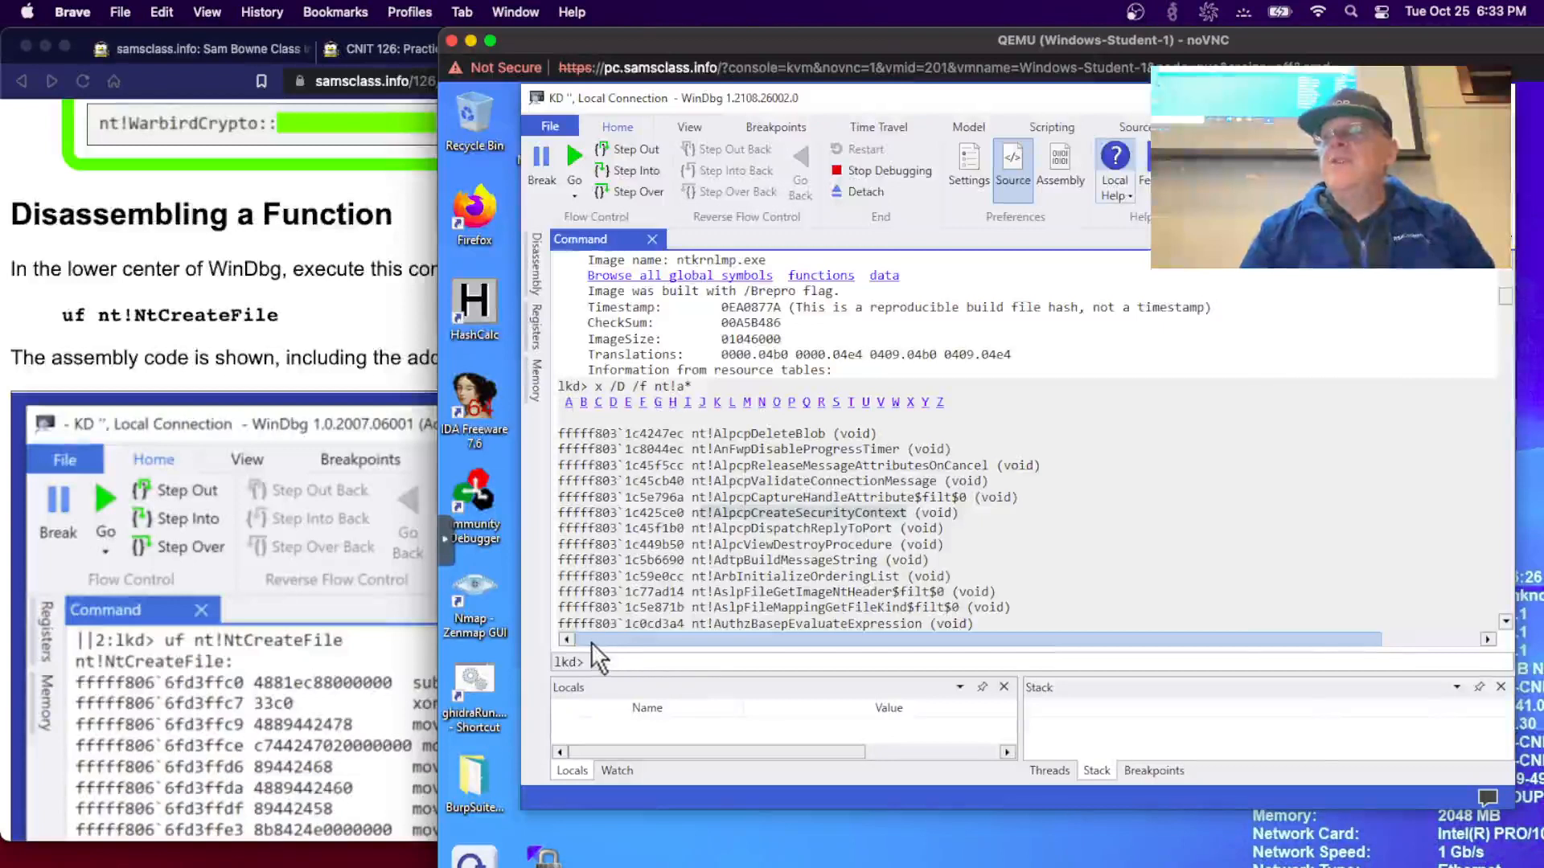
{"action": "left_click", "coordinate": [609, 661]}
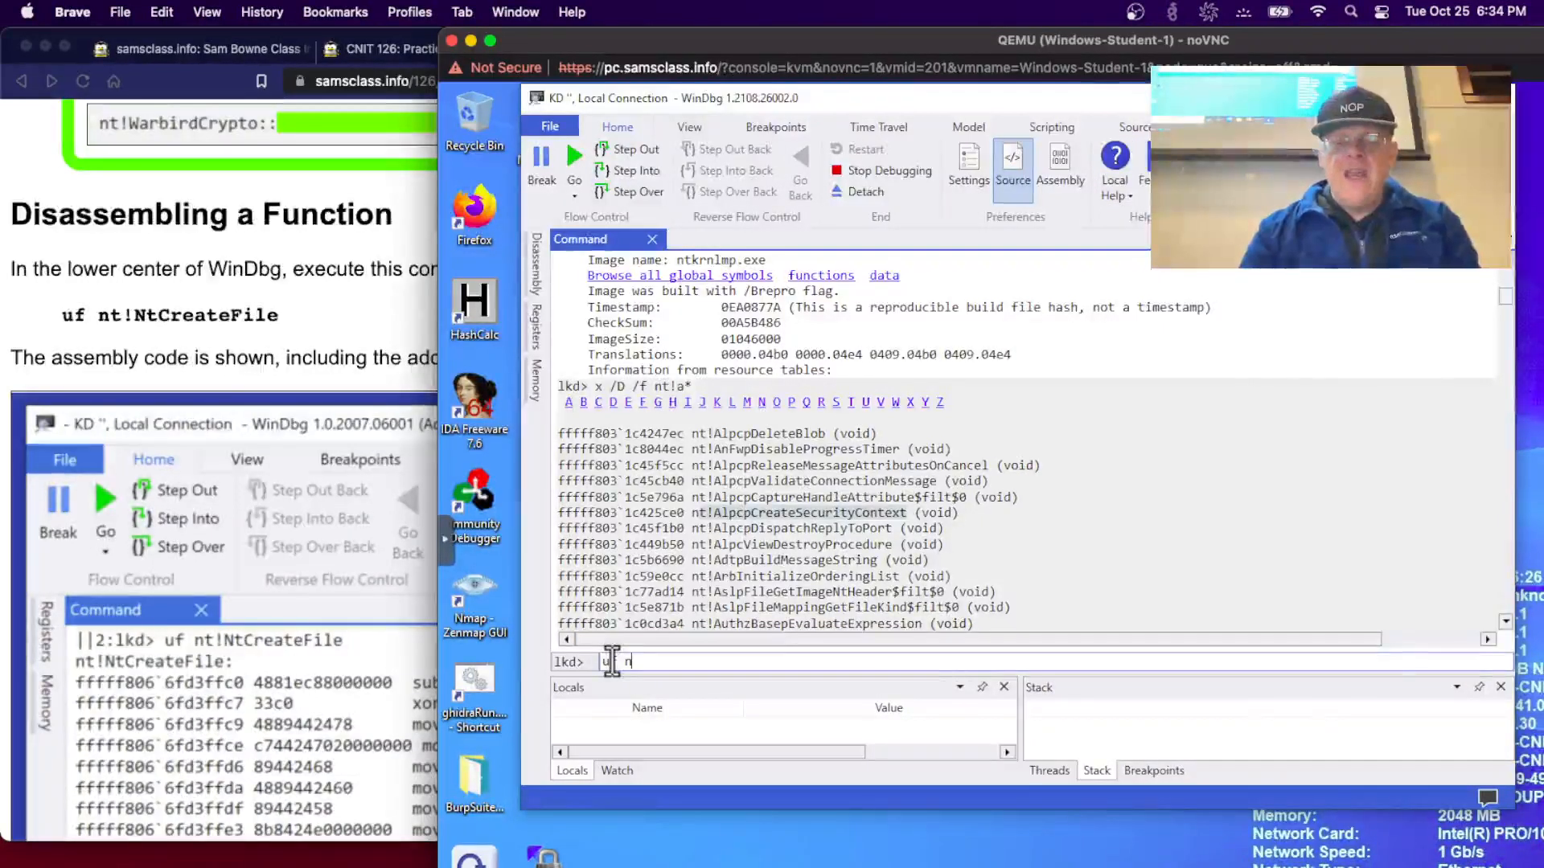
{"action": "type", "text": "uf nt!"}
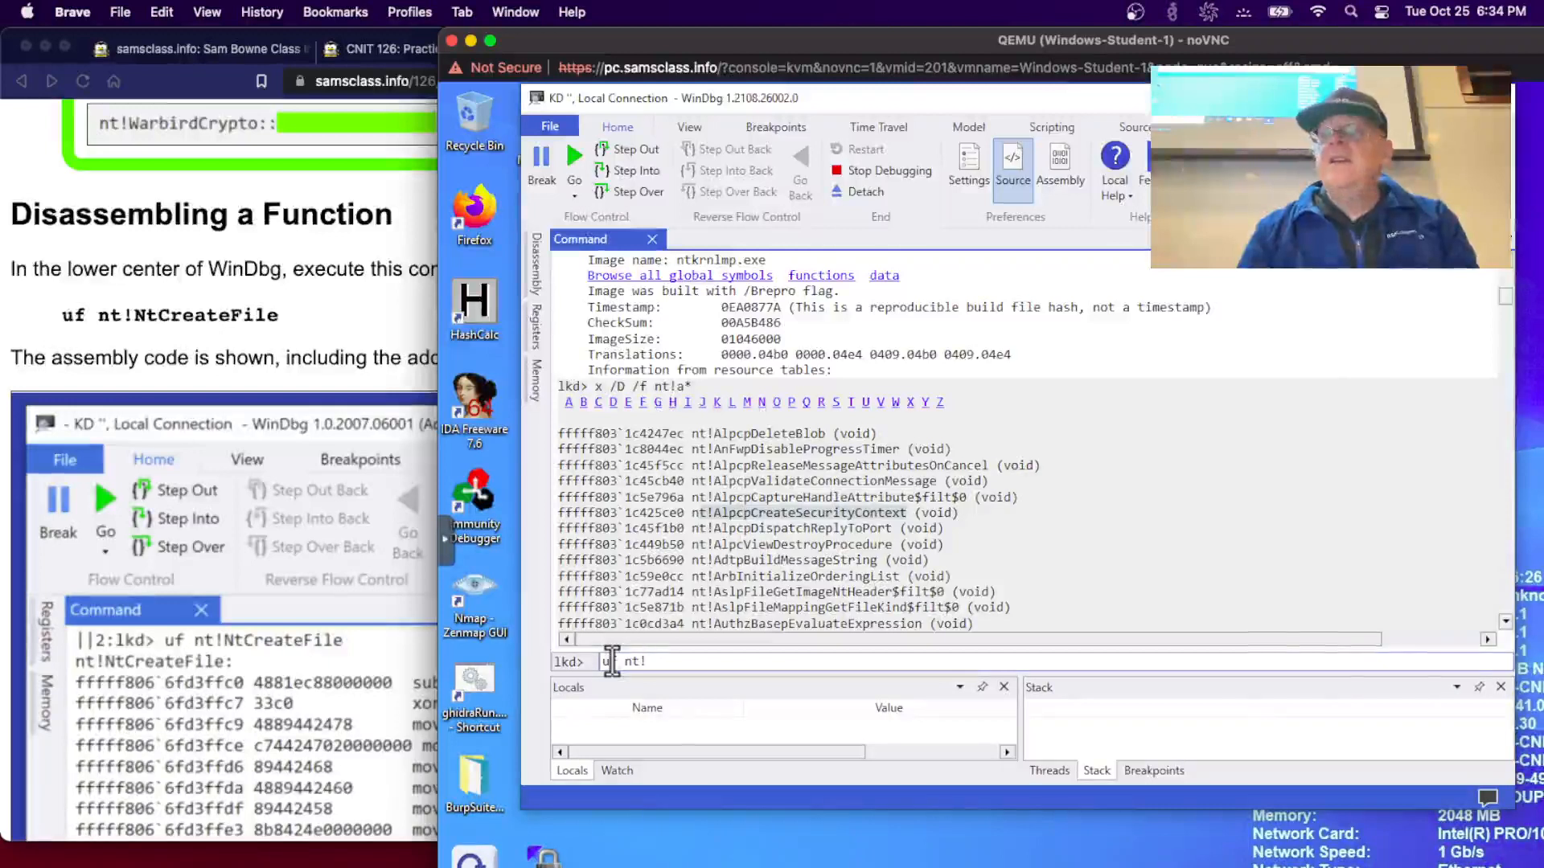
{"action": "type", "text": "NtCr"}
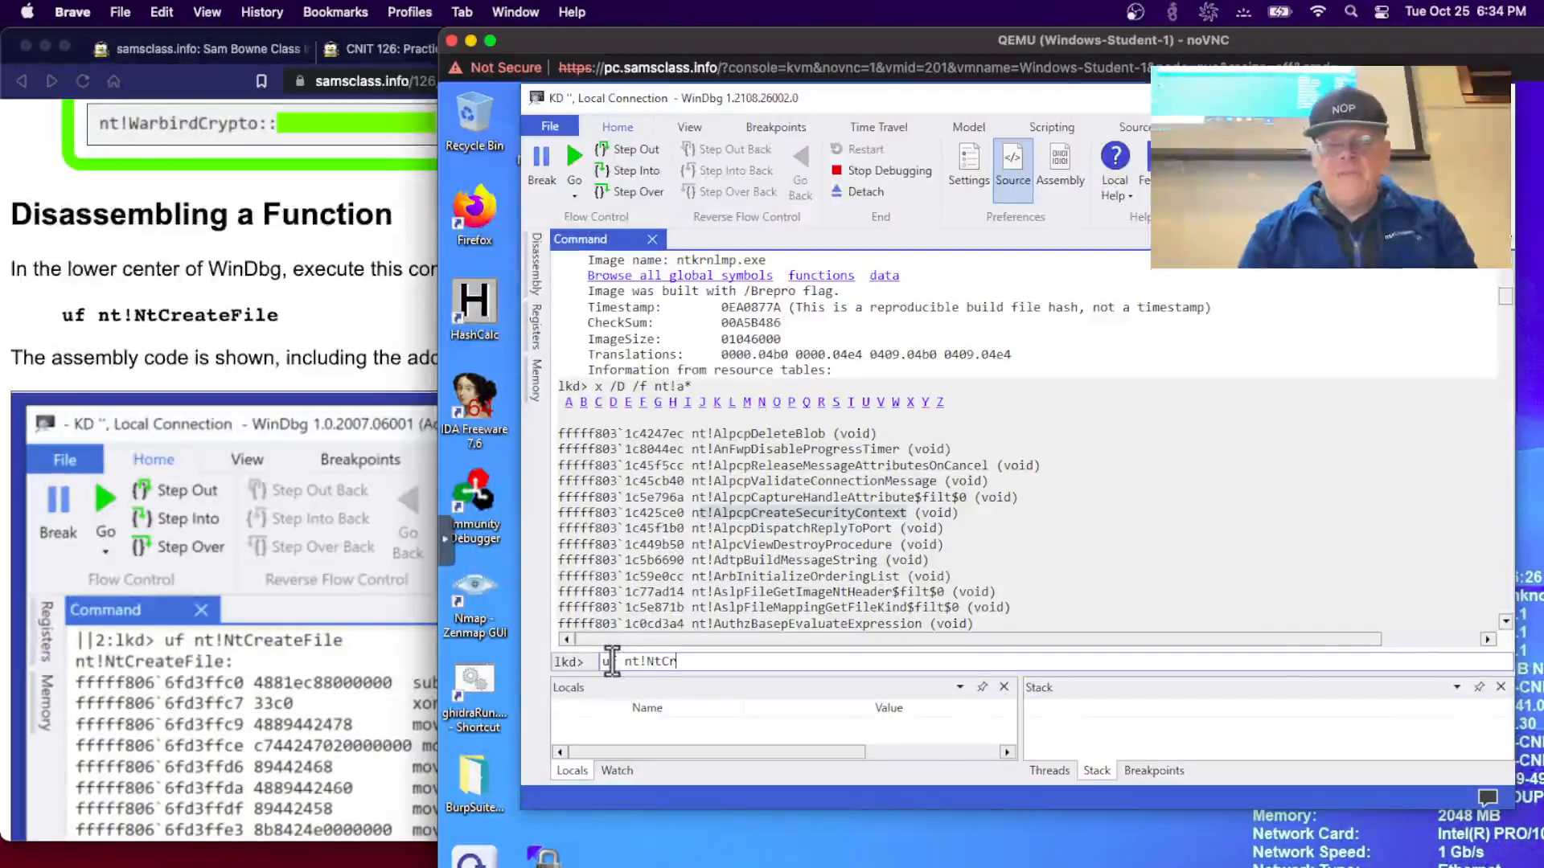
{"action": "type", "text": "eateFile"}
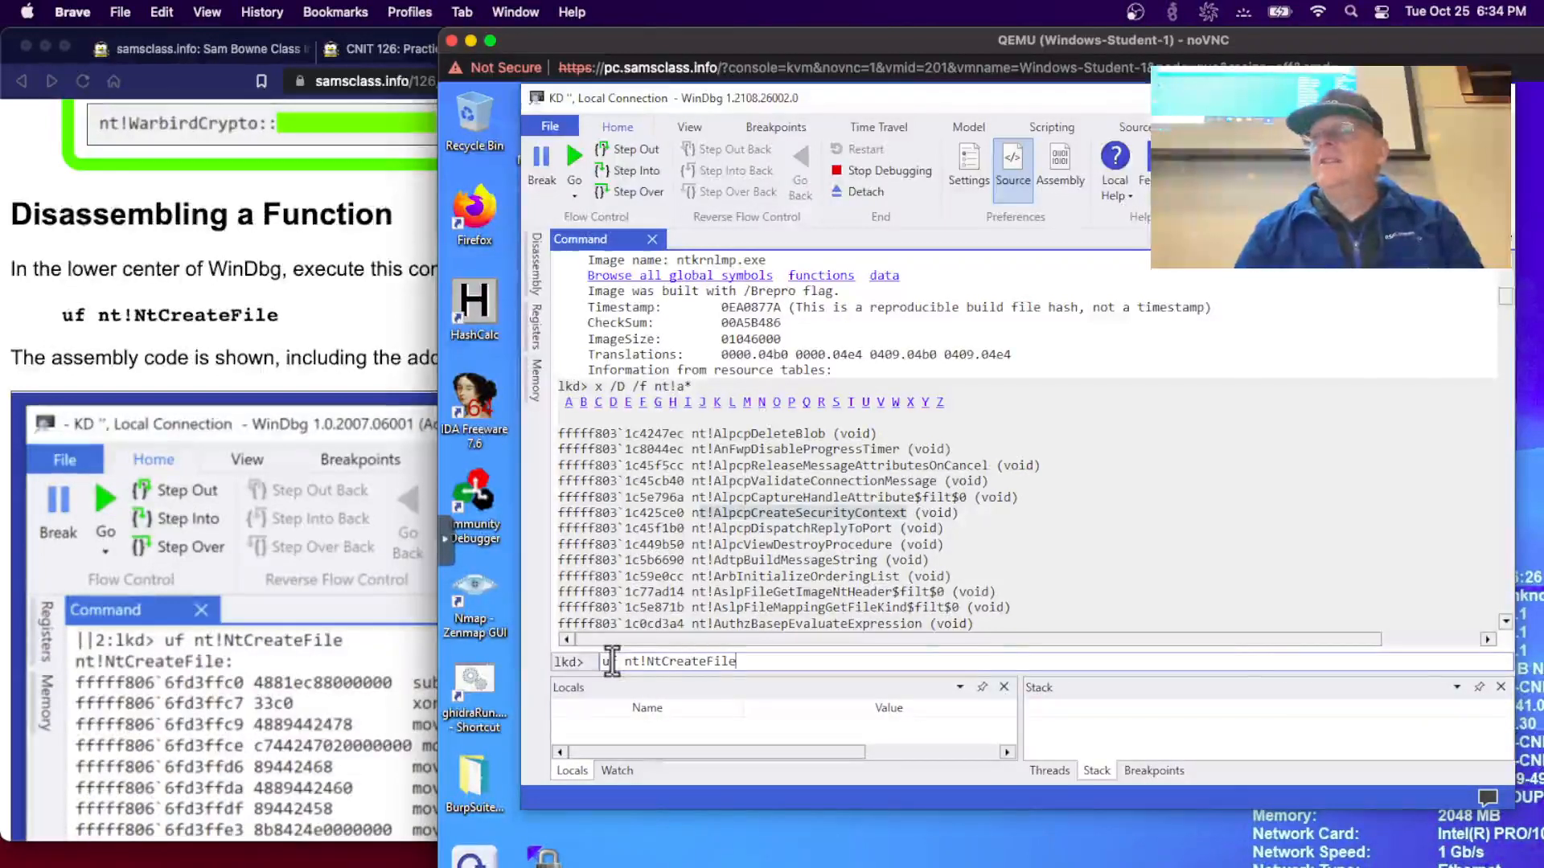
{"action": "key", "text": "Return"}
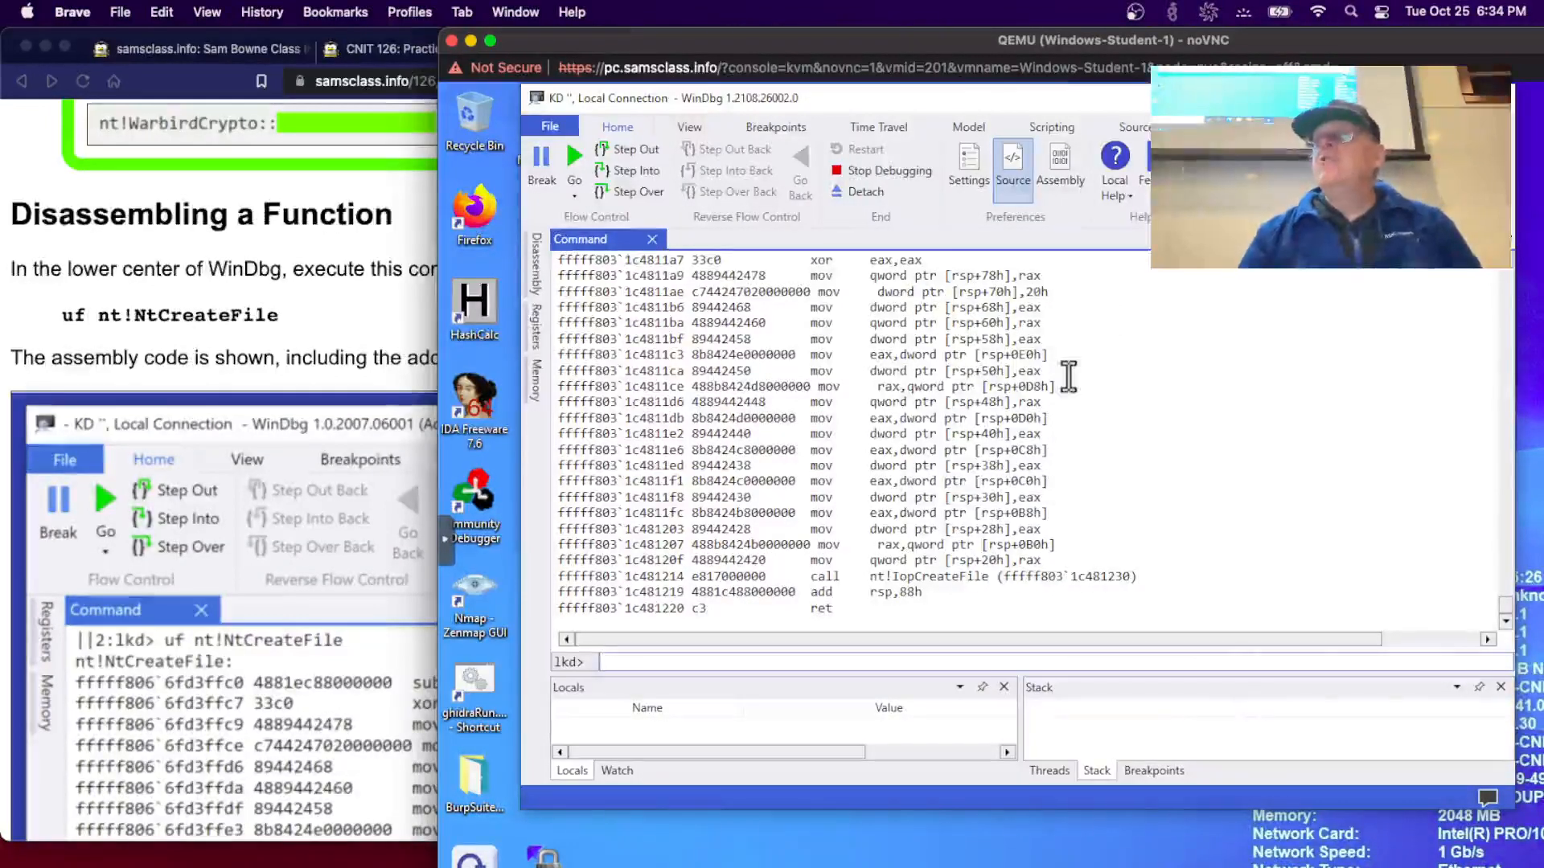
- Check the lab page and continue typing the search command up to 'nt!NtCreateFile L100'
{"action": "left_click", "coordinate": [235, 470]}
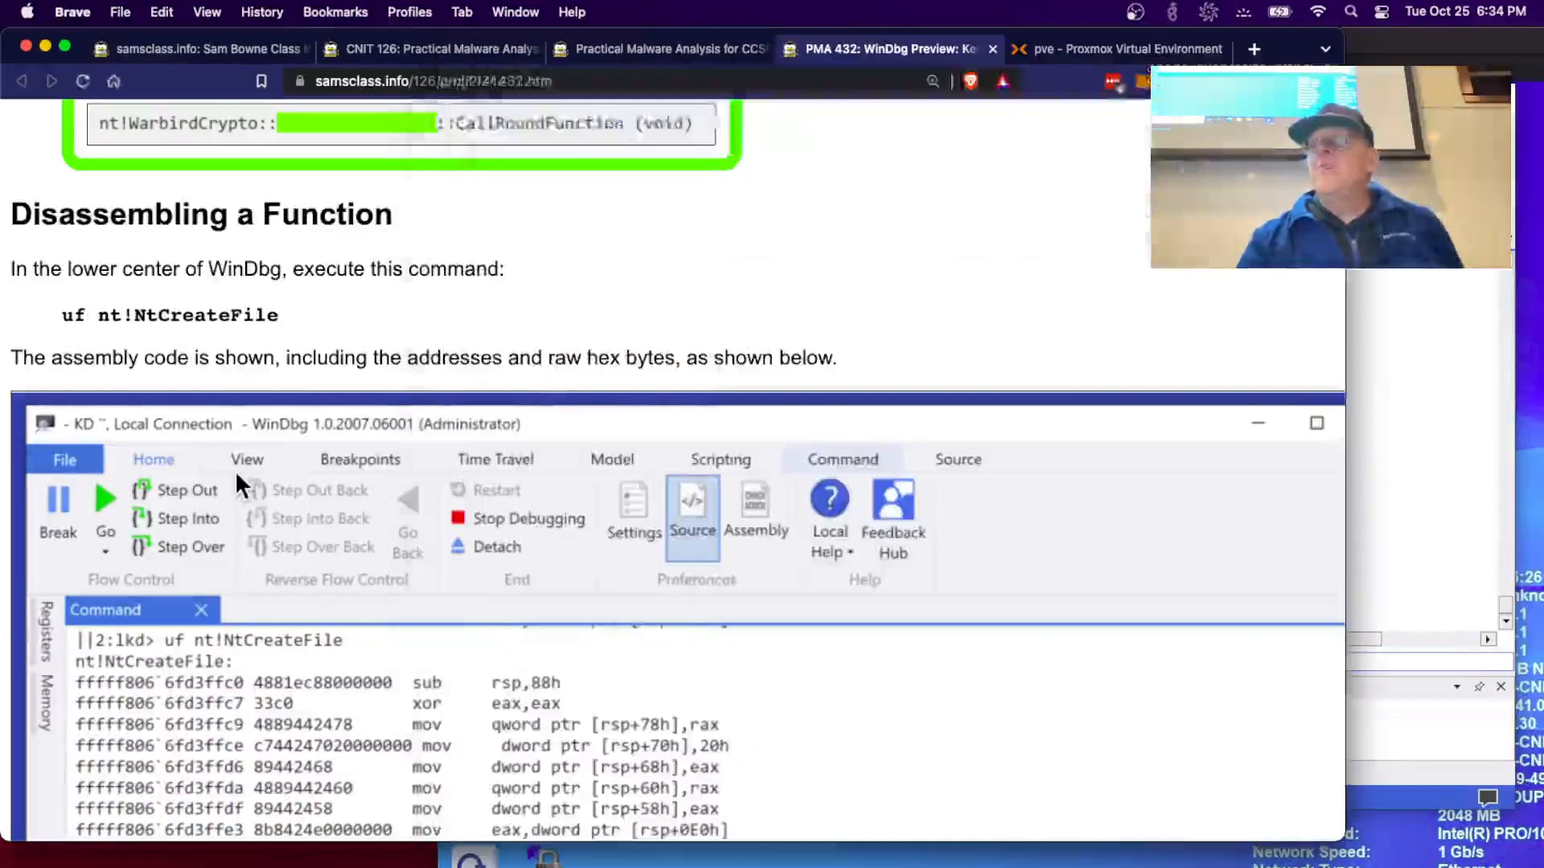
{"action": "scroll", "coordinate": [235, 470], "scroll_direction": "down", "scroll_amount": 10}
{"action": "scroll", "coordinate": [234, 471], "scroll_direction": "down", "scroll_amount": 5}
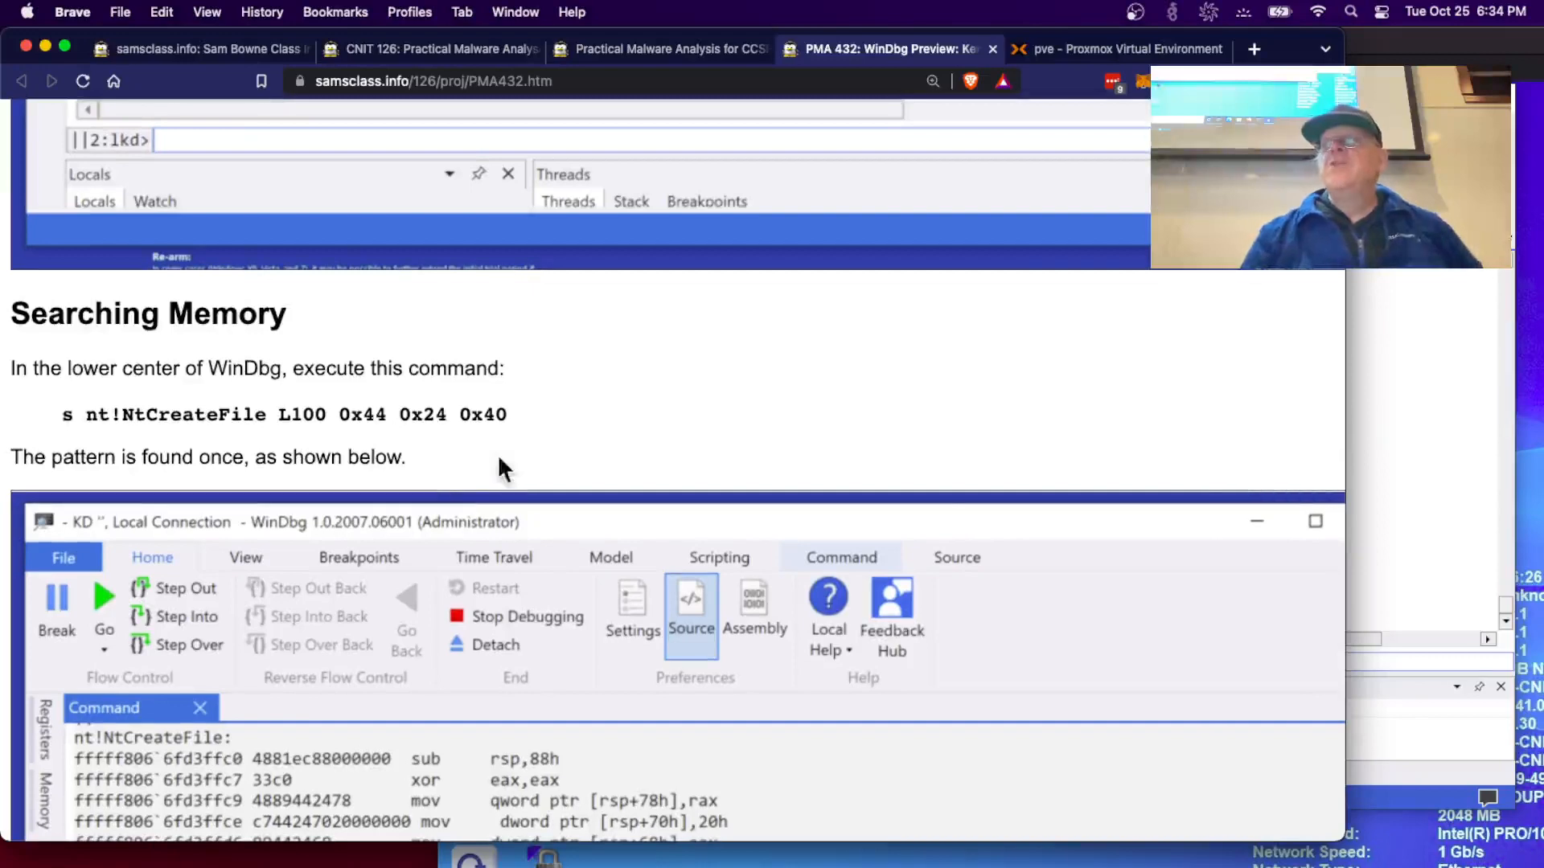
{"action": "left_click", "coordinate": [1467, 562]}
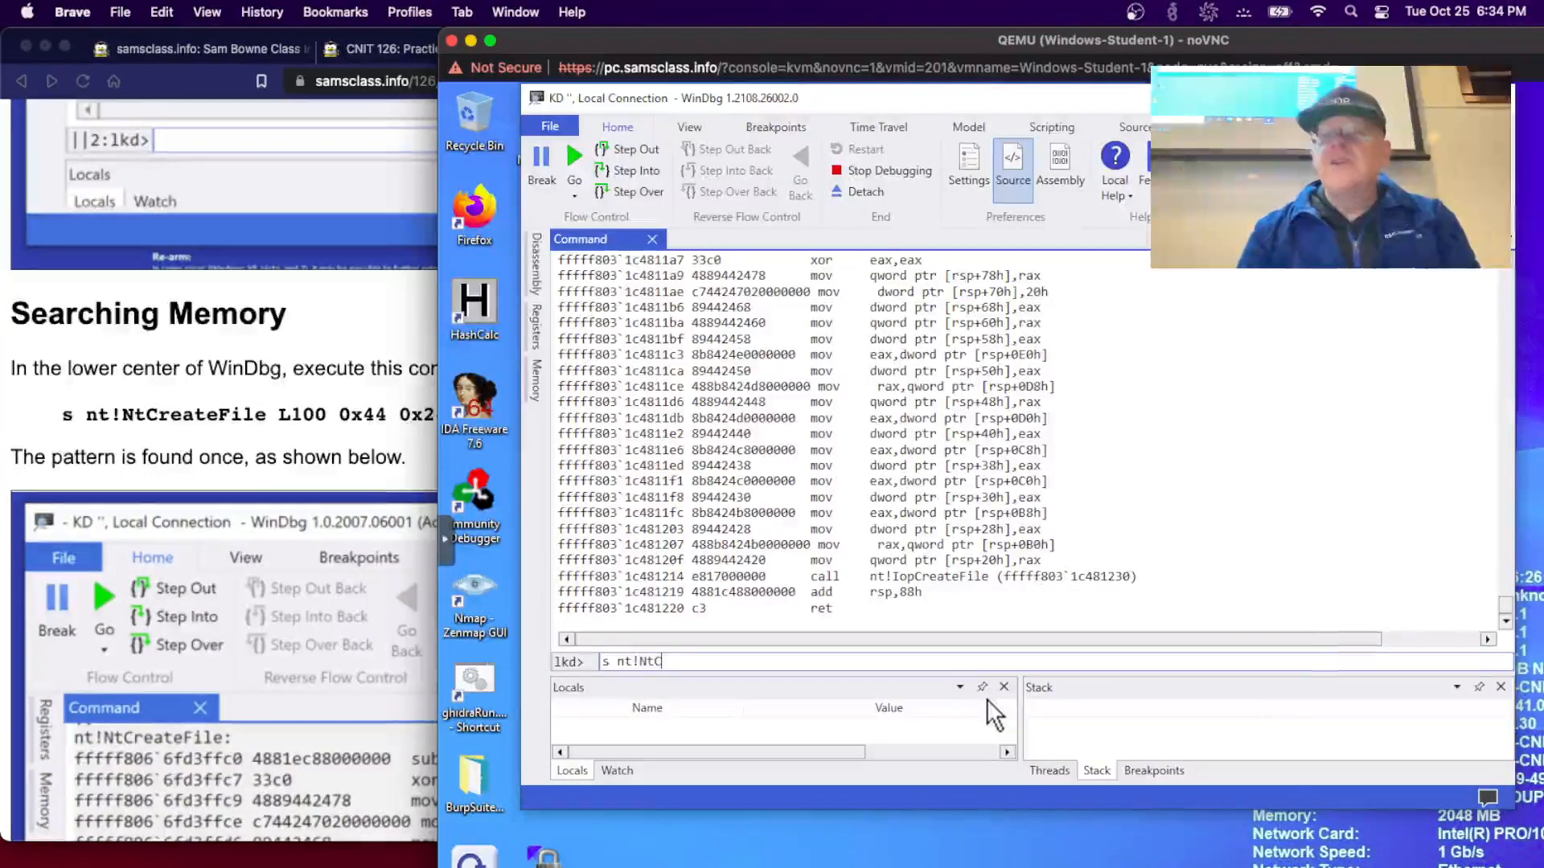
{"action": "type", "text": "te"}
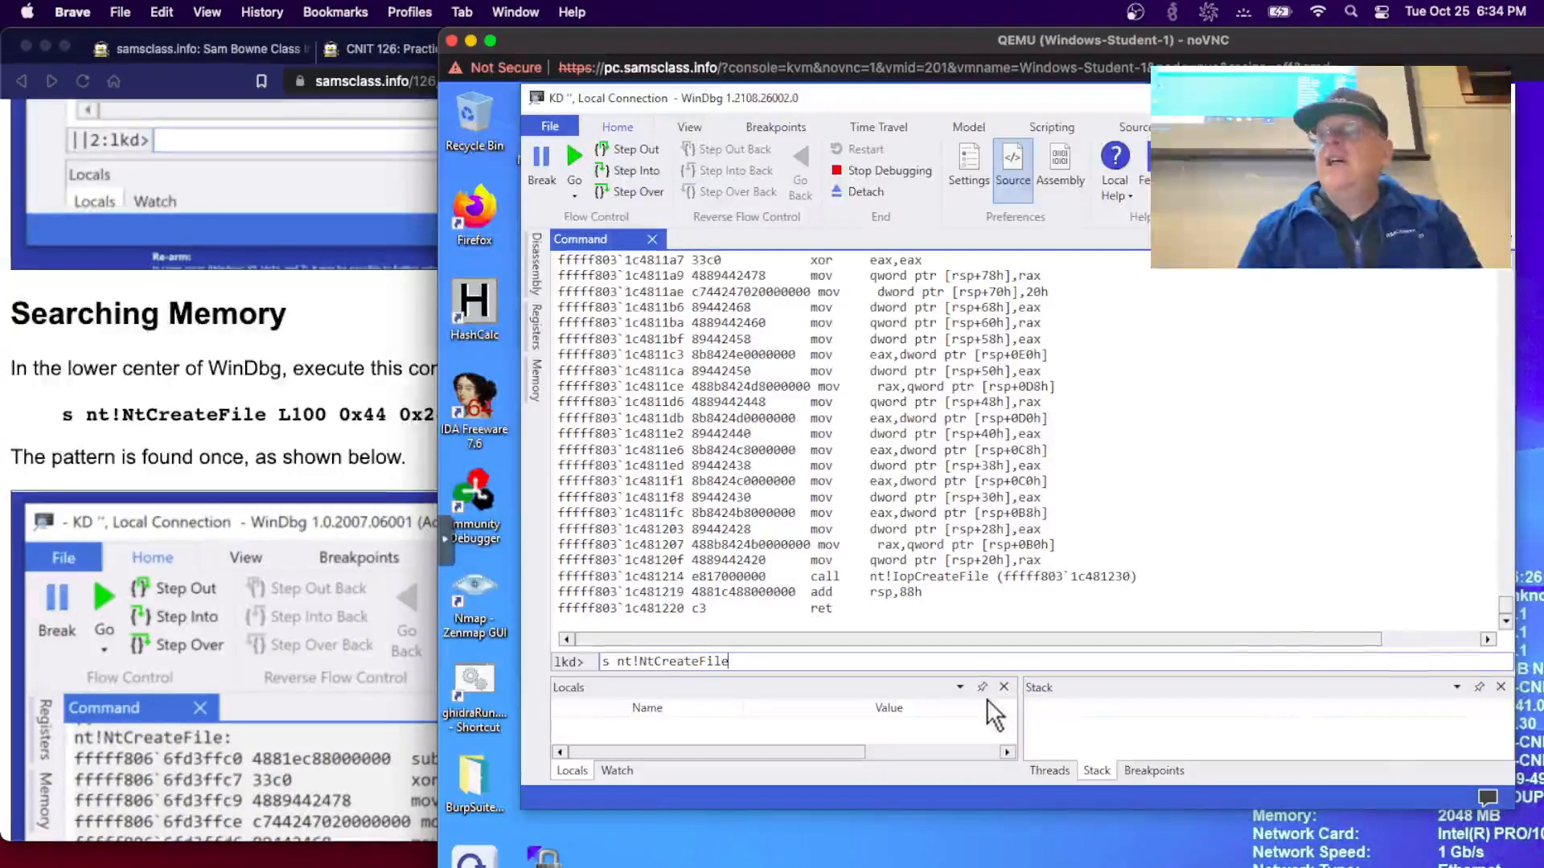
{"action": "type", "text": "File L"}
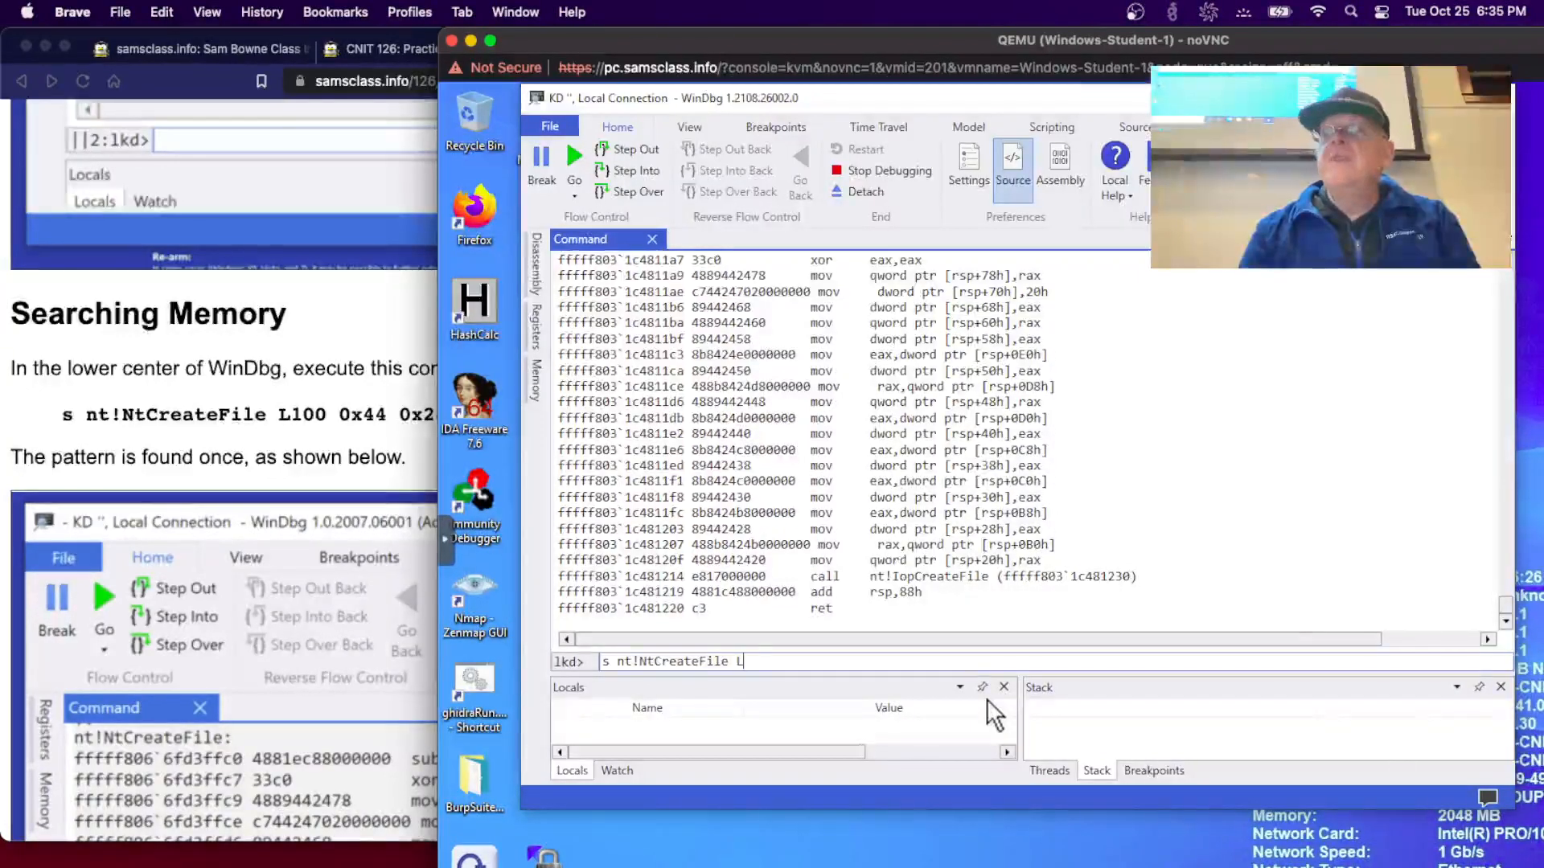
{"action": "type", "text": "100"}
- Complete the pattern 0x44 0x24 0x40 and run the search, finding one match at fffff803`1c4811e3
{"action": "left_click", "coordinate": [392, 471]}
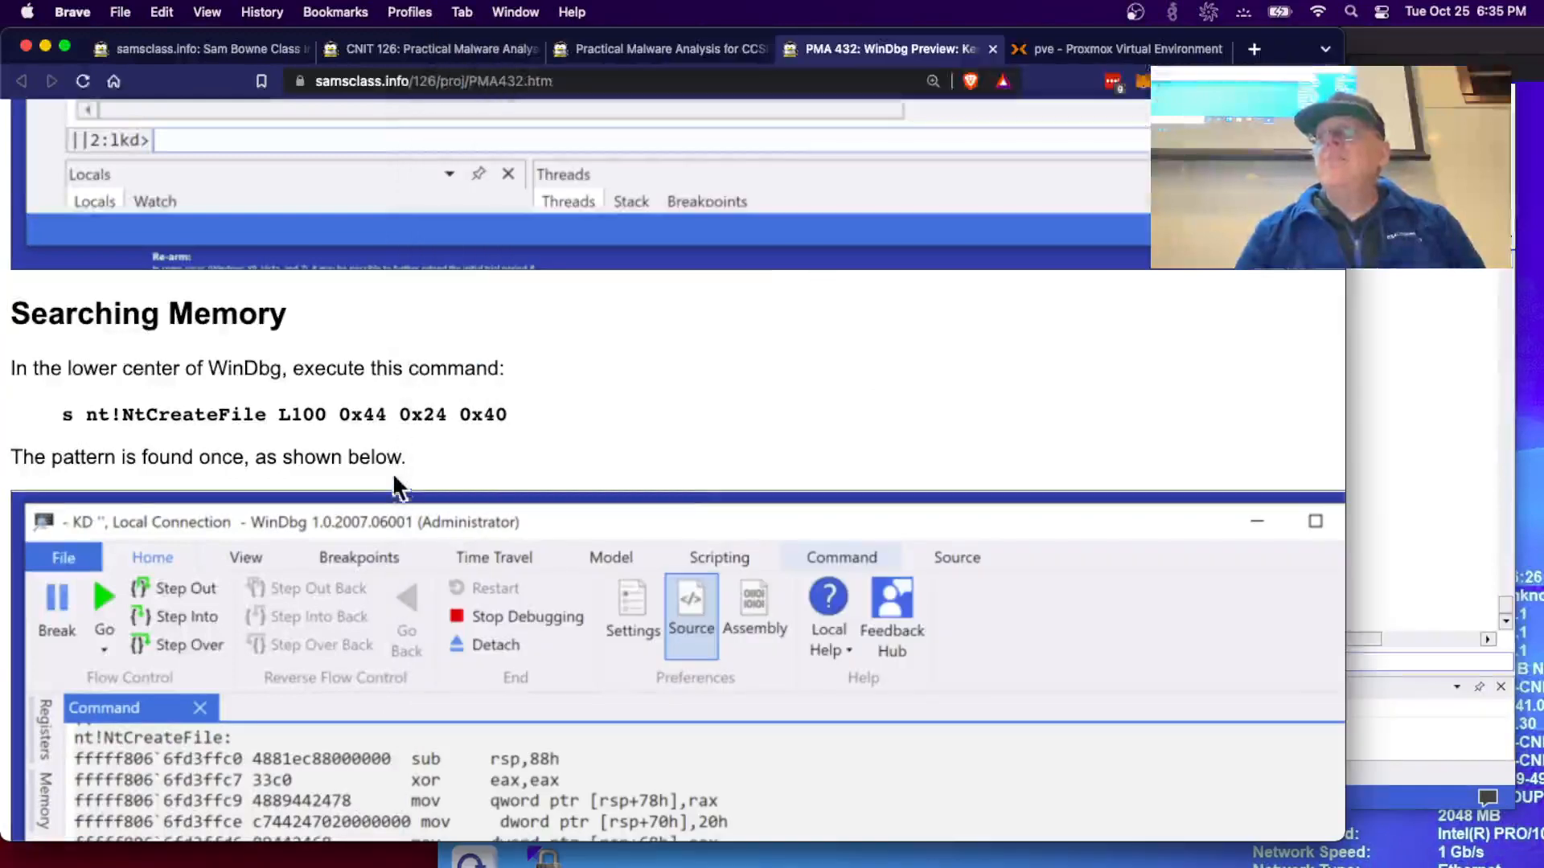
{"action": "scroll", "coordinate": [485, 437], "scroll_direction": "up", "scroll_amount": 10}
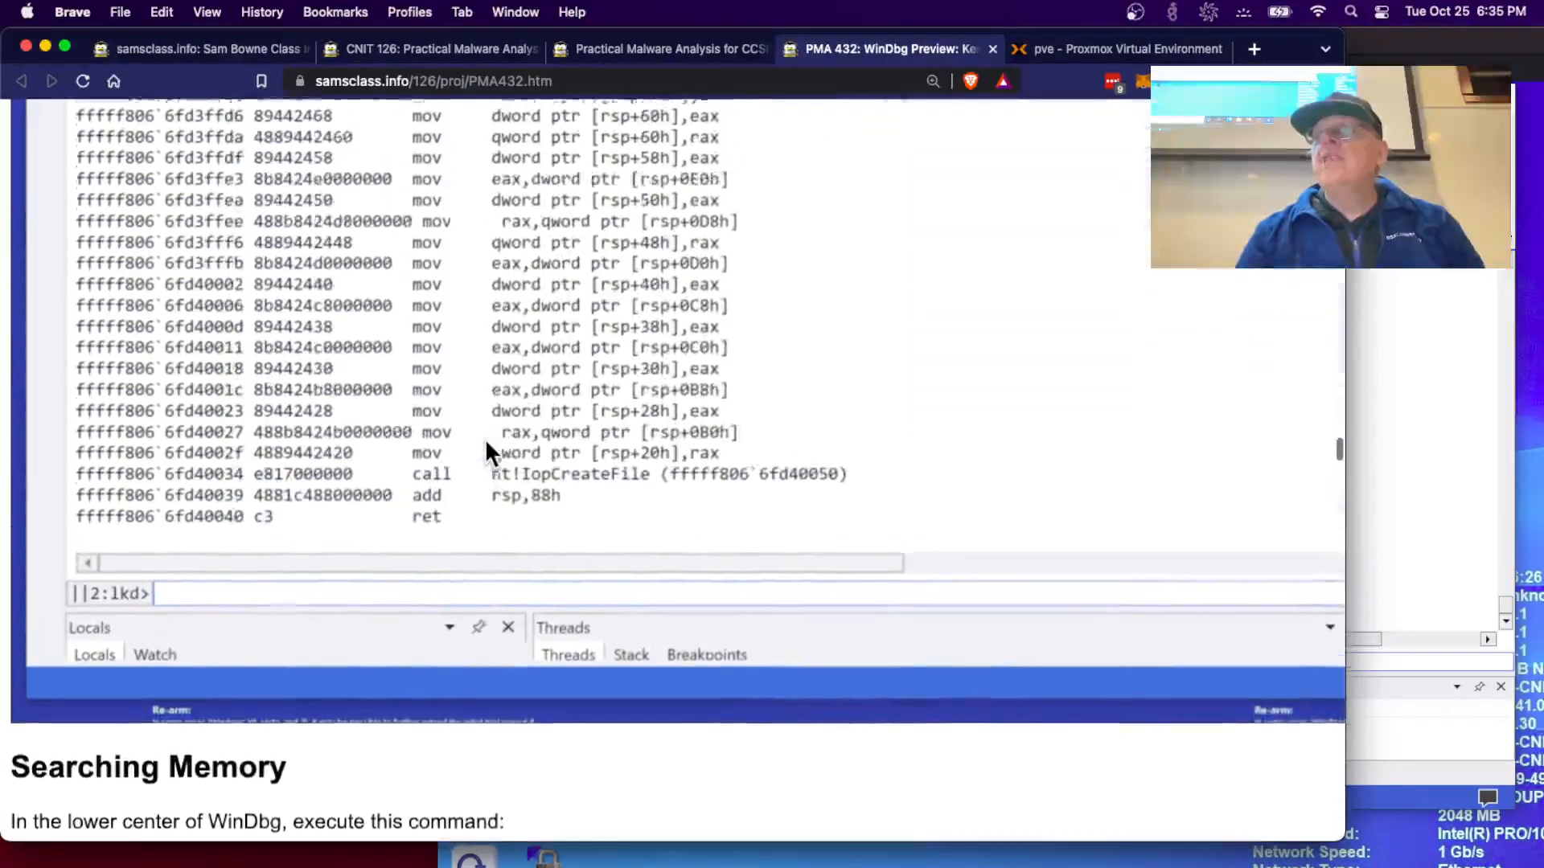
{"action": "scroll", "coordinate": [485, 437], "scroll_direction": "up", "scroll_amount": 3}
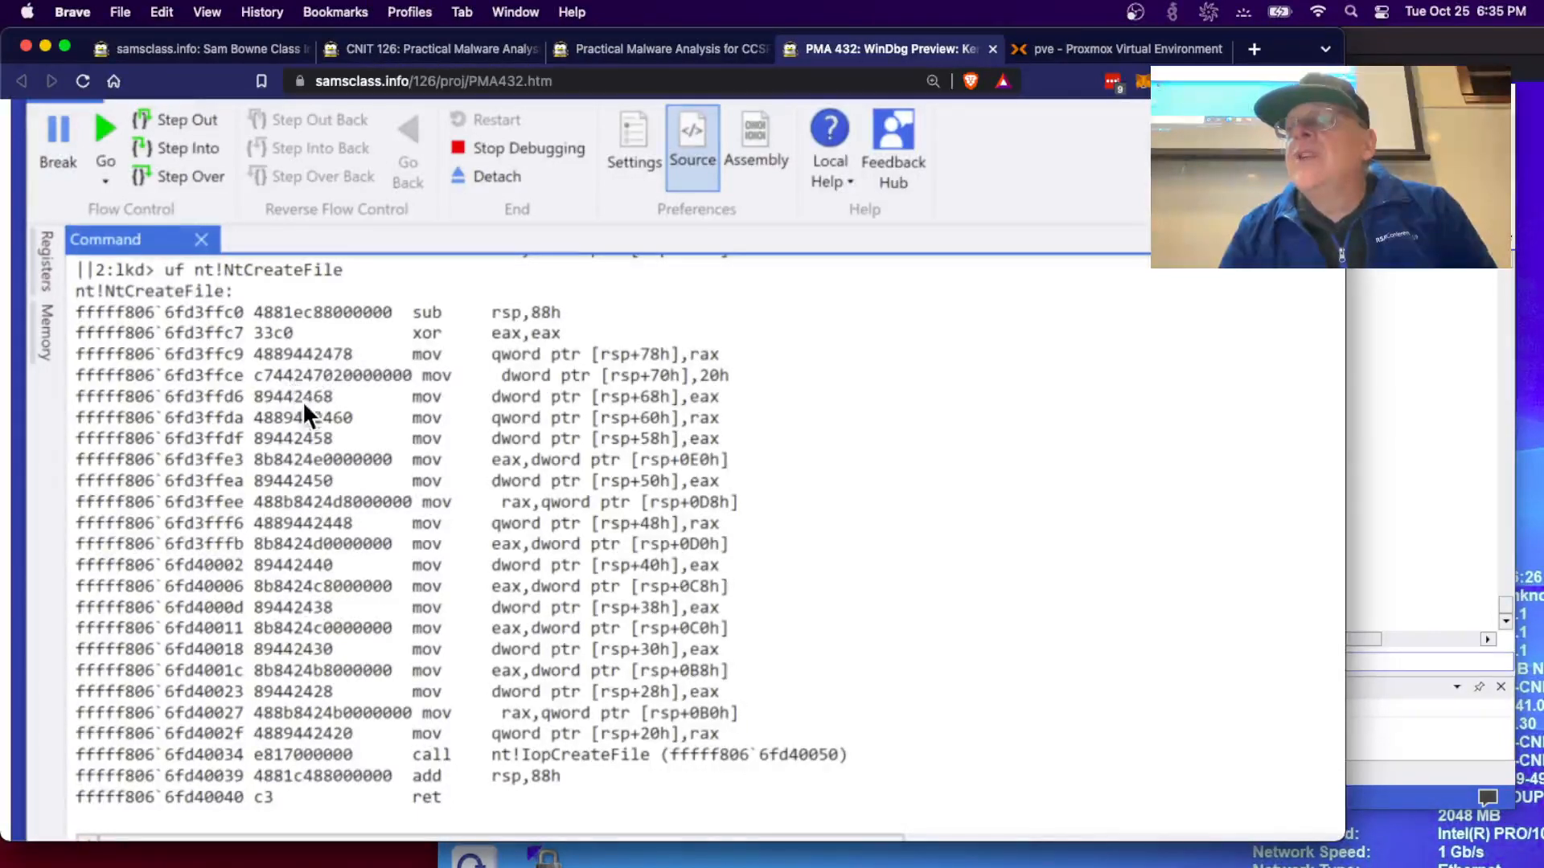
{"action": "scroll", "coordinate": [309, 398], "scroll_direction": "down", "scroll_amount": 10}
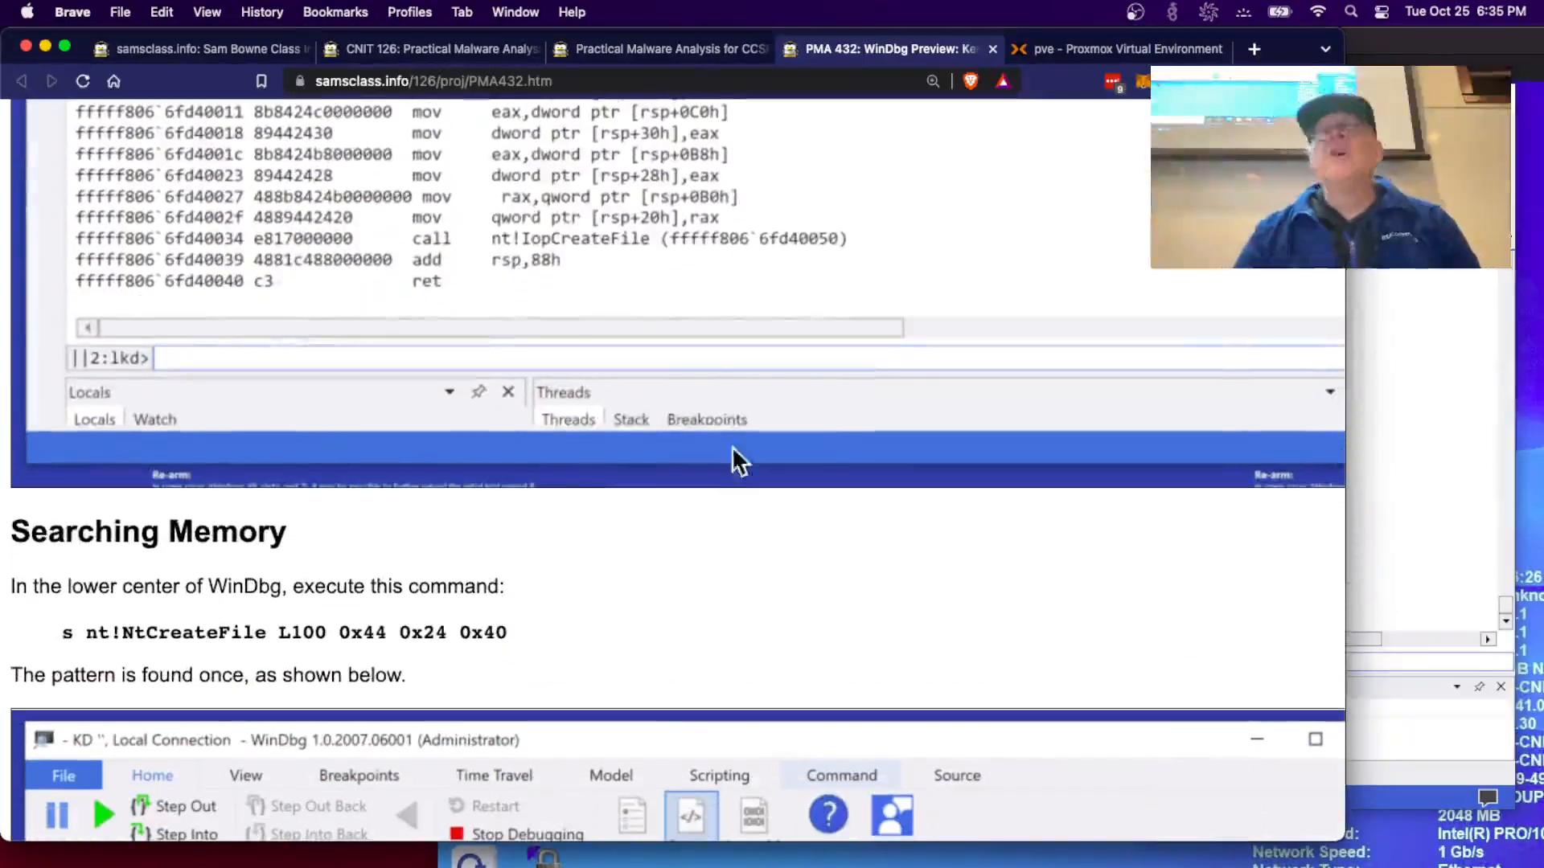
{"action": "left_click", "coordinate": [1418, 523]}
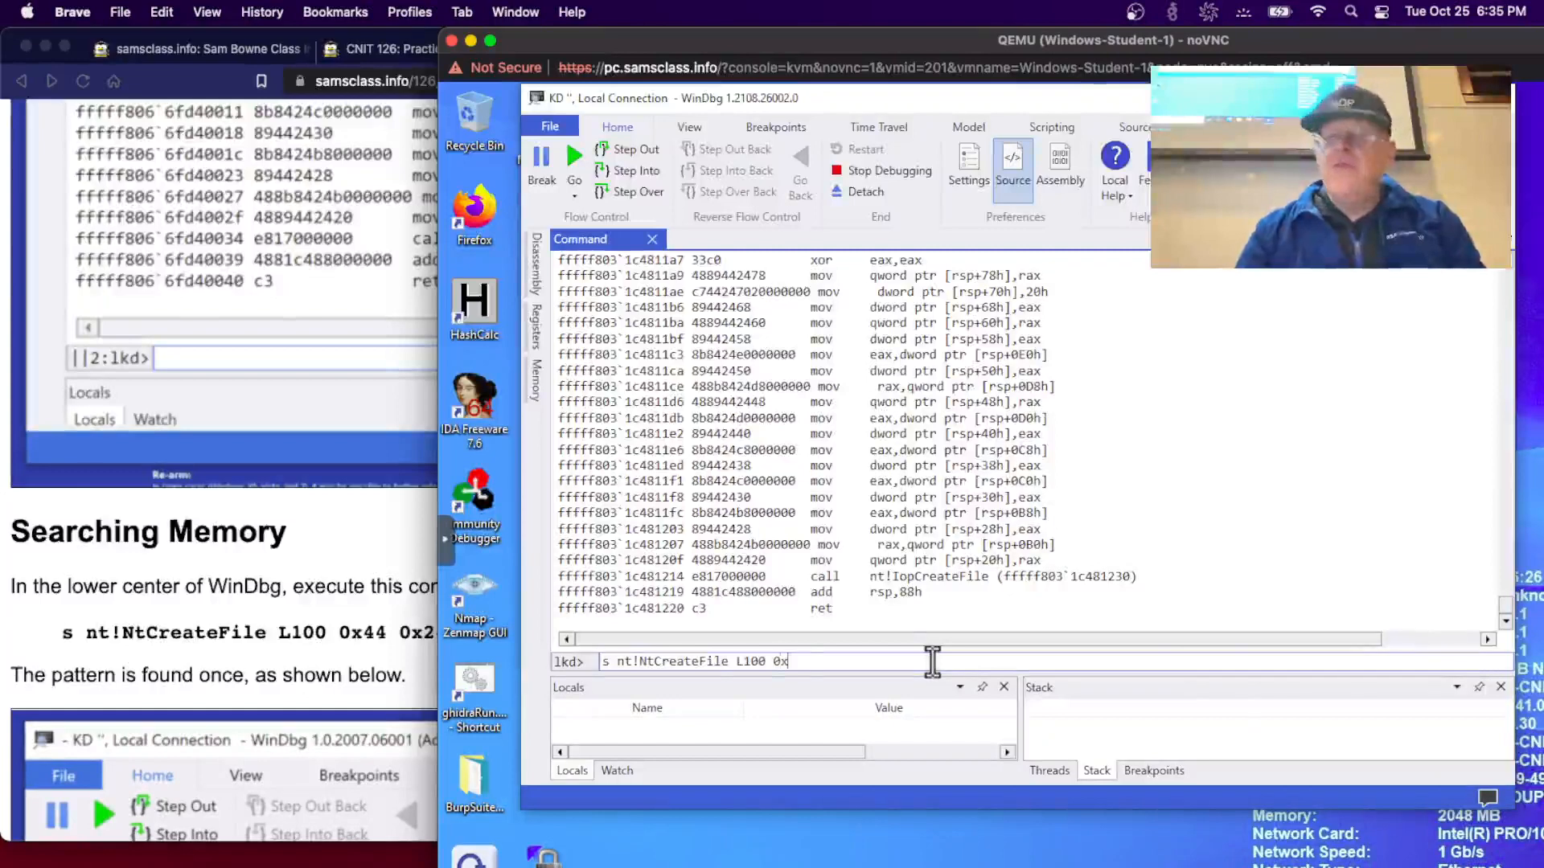
{"action": "left_click", "coordinate": [374, 640]}
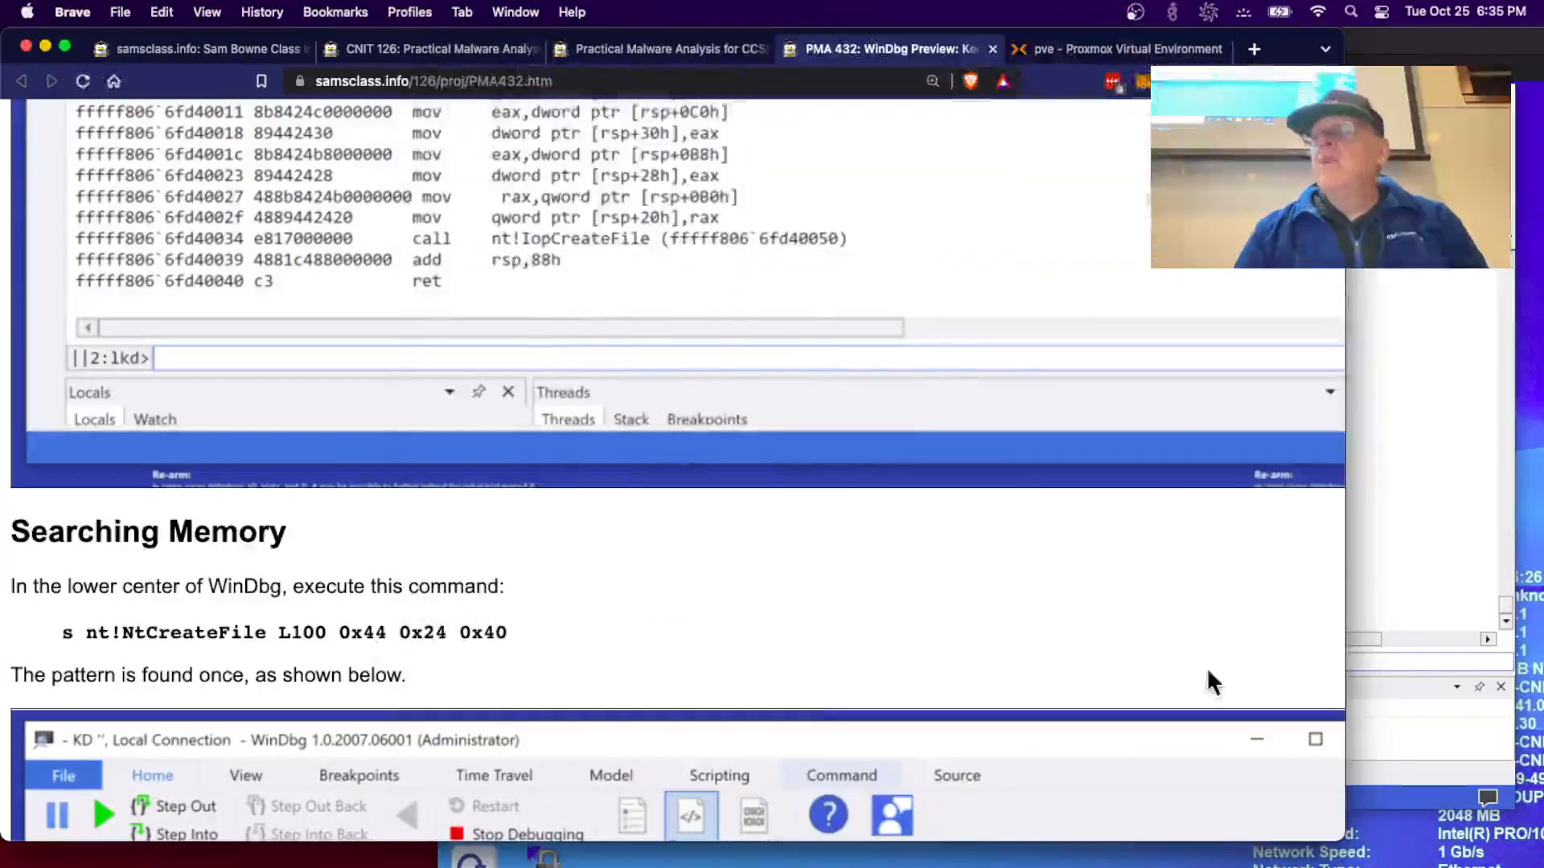
{"action": "left_click", "coordinate": [1399, 653]}
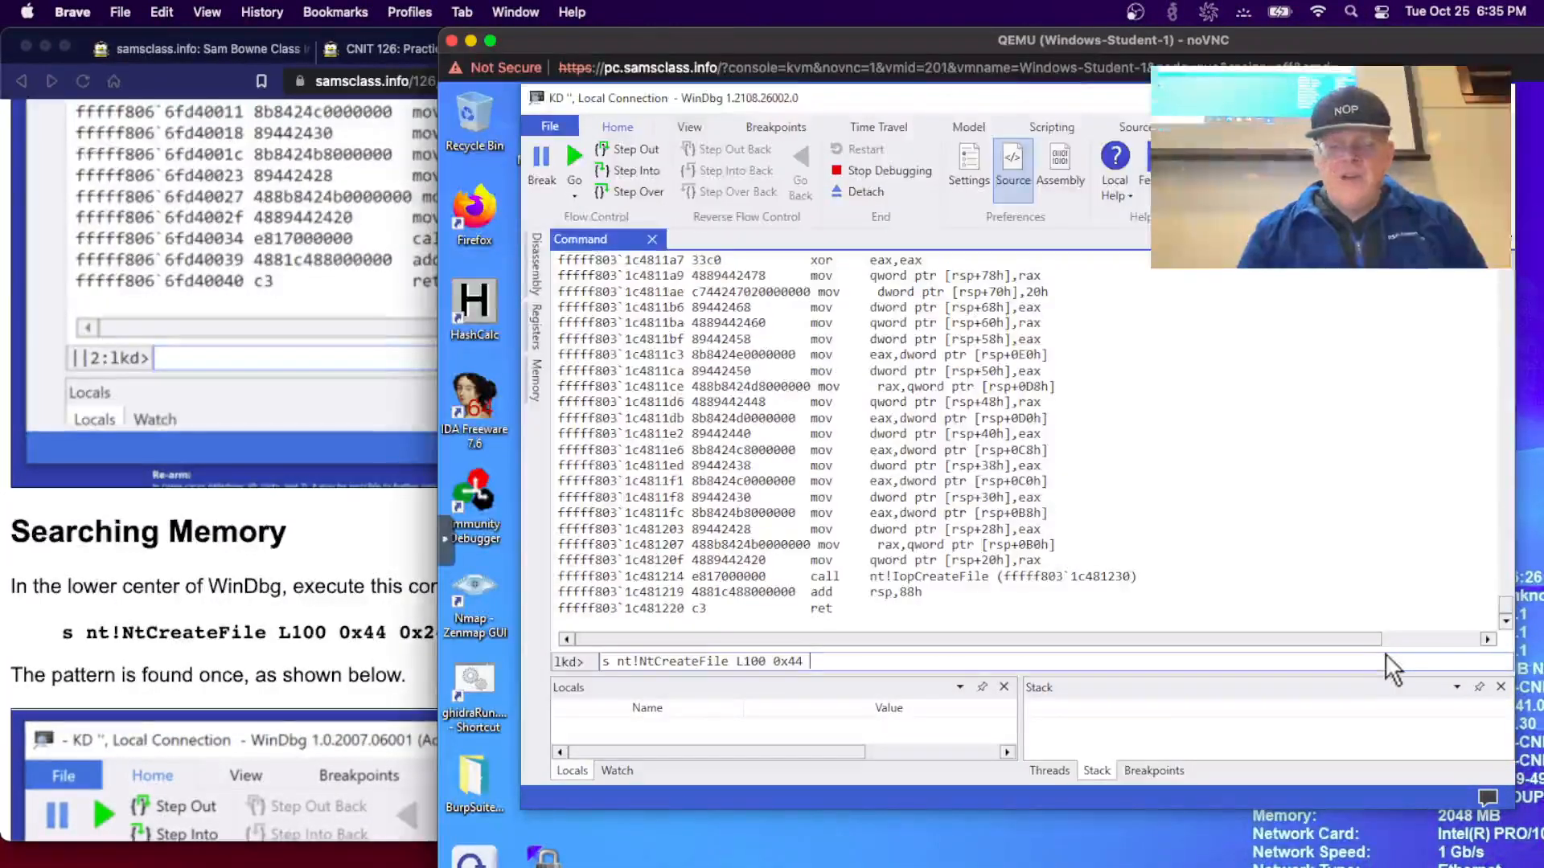
{"action": "type", "text": "0x24"}
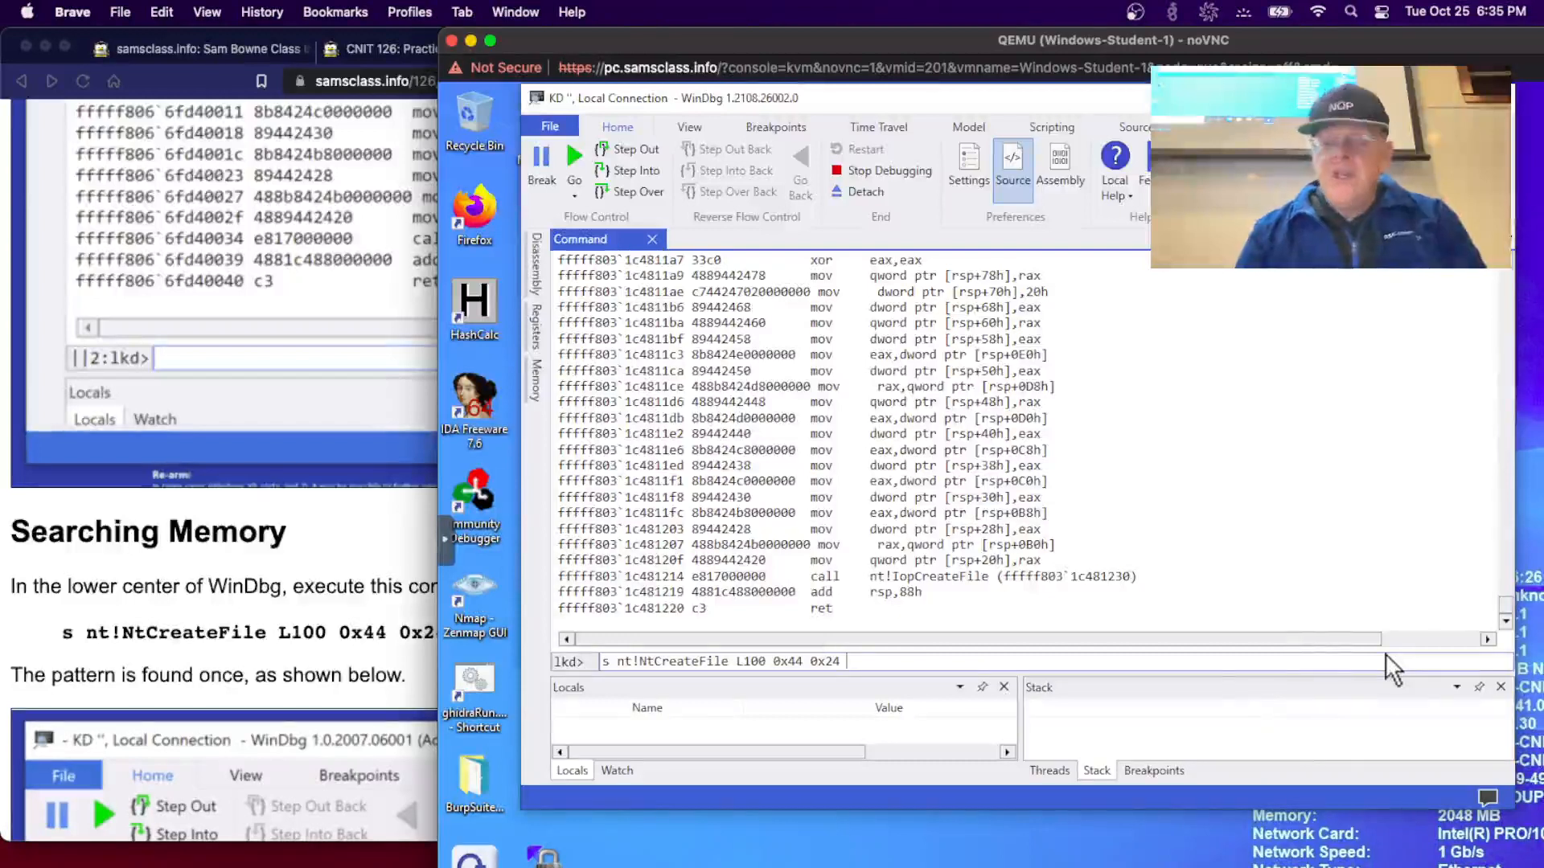
{"action": "type", "text": " 0x40"}
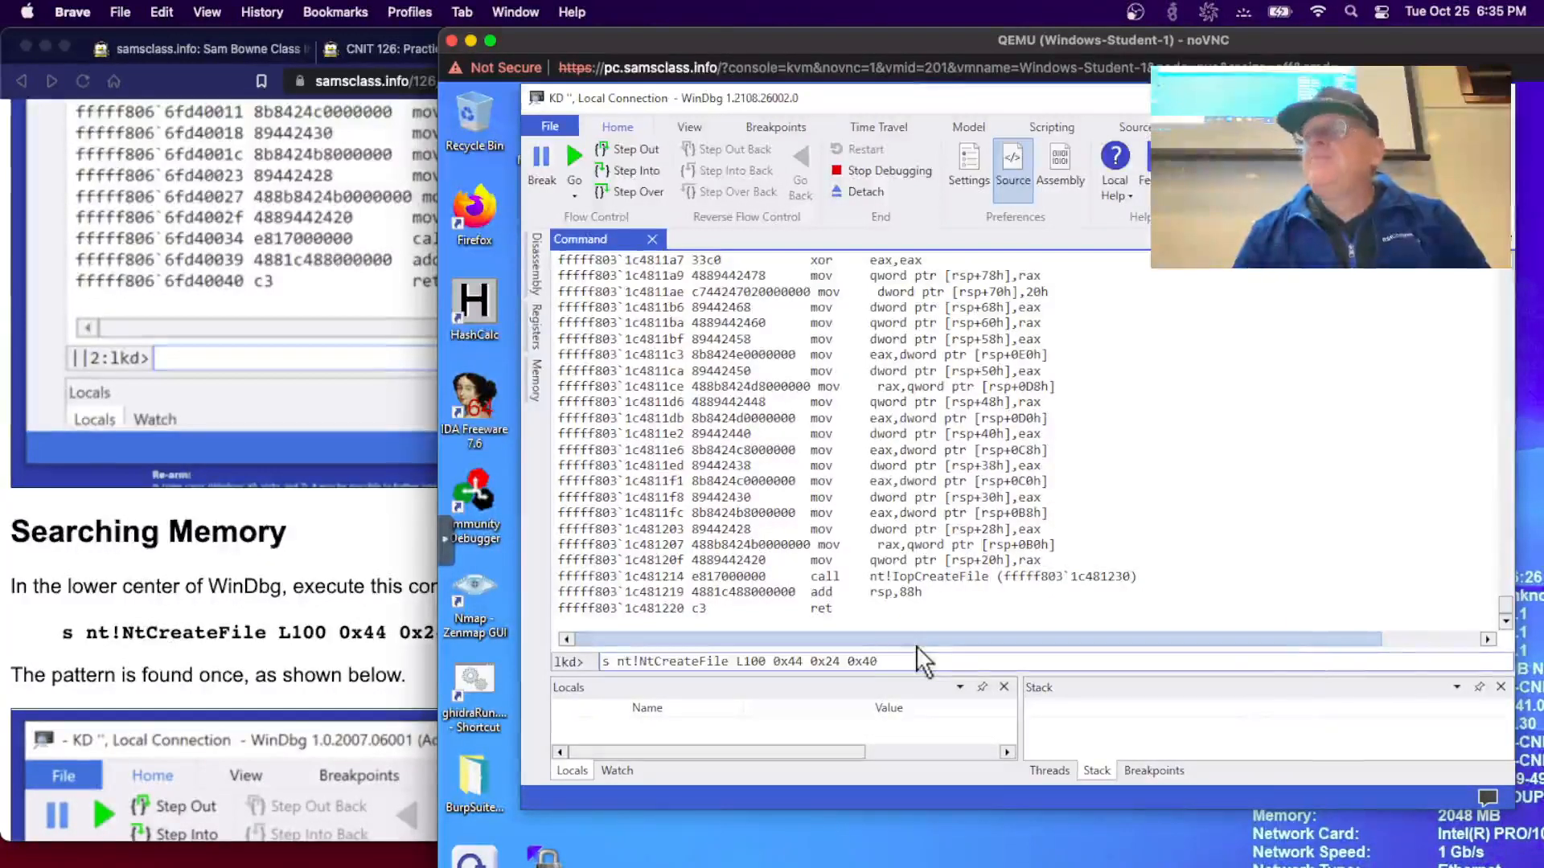
{"action": "key", "text": "Return"}
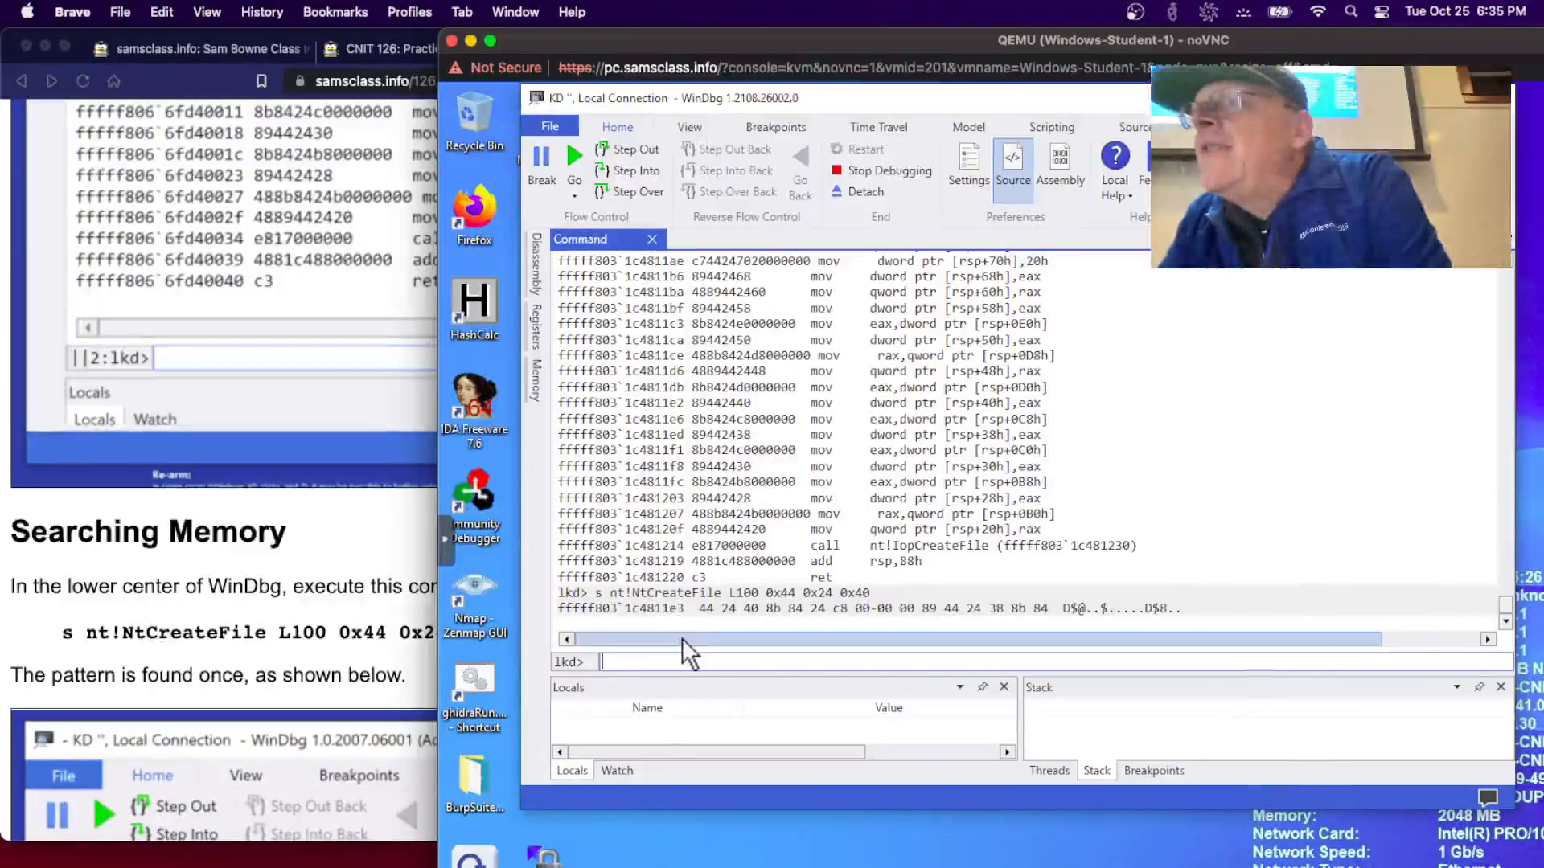
{"action": "scroll", "coordinate": [689, 623], "scroll_direction": "down", "scroll_amount": 5}
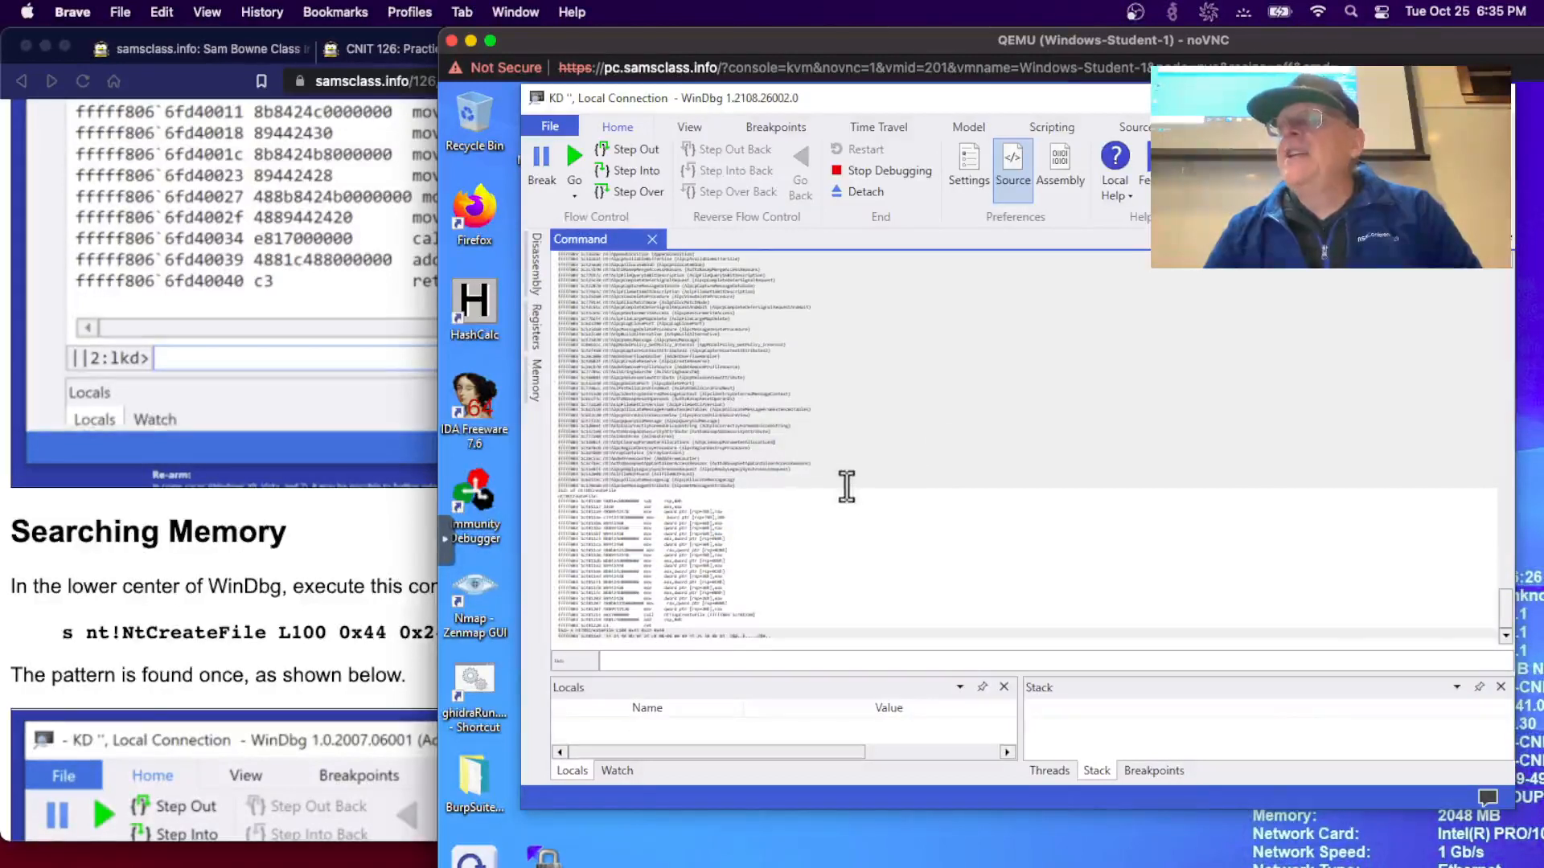
- Add the Threads pane from WinDbg's View ribbon
{"action": "scroll", "coordinate": [846, 486], "scroll_direction": "up", "scroll_amount": 3}
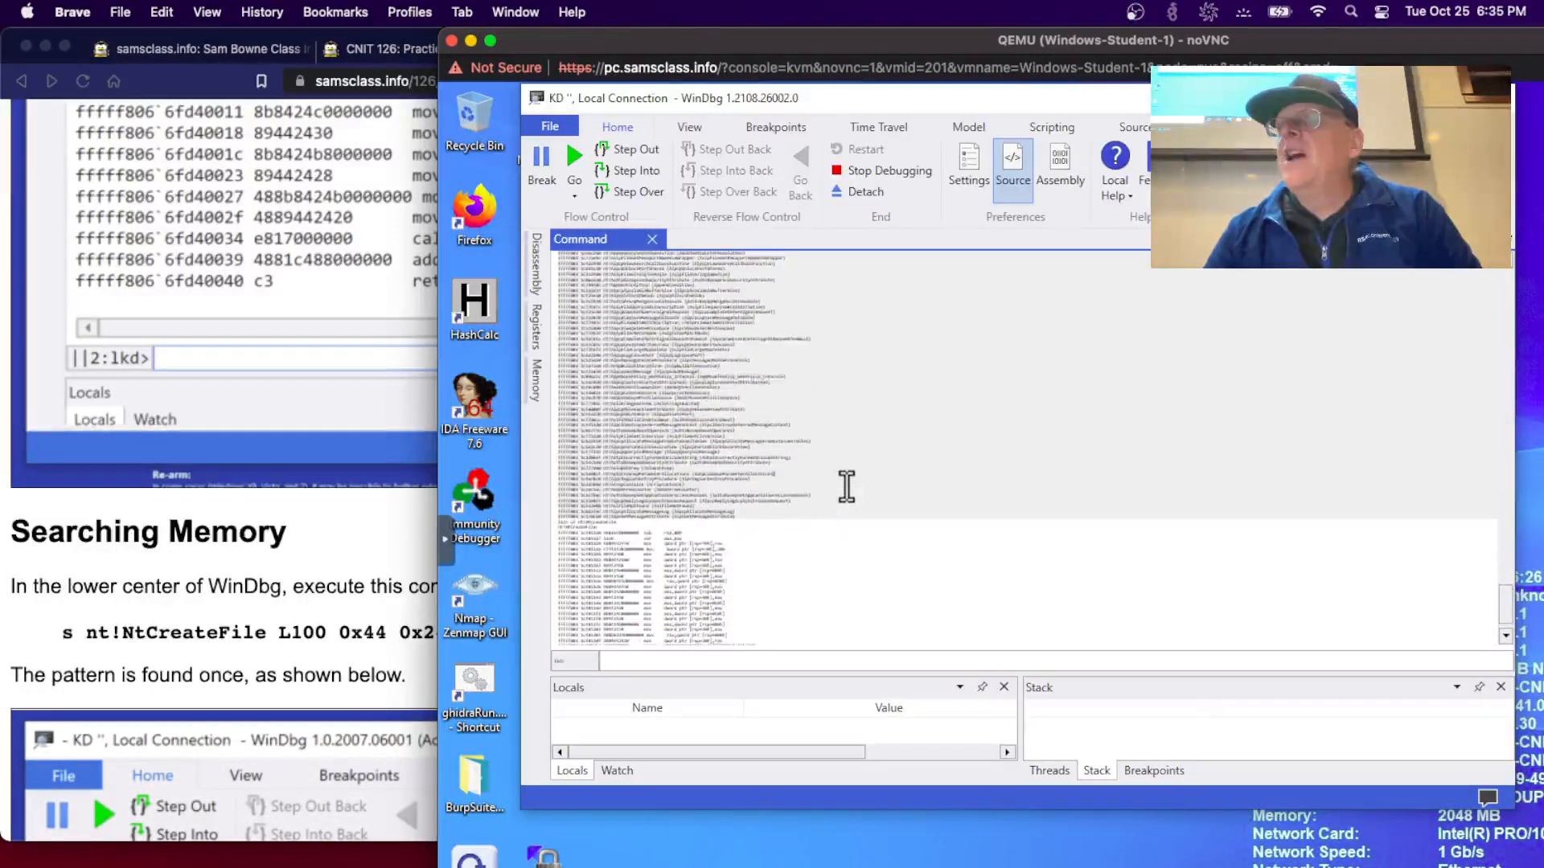
{"action": "scroll", "coordinate": [846, 486], "scroll_direction": "up", "scroll_amount": 1}
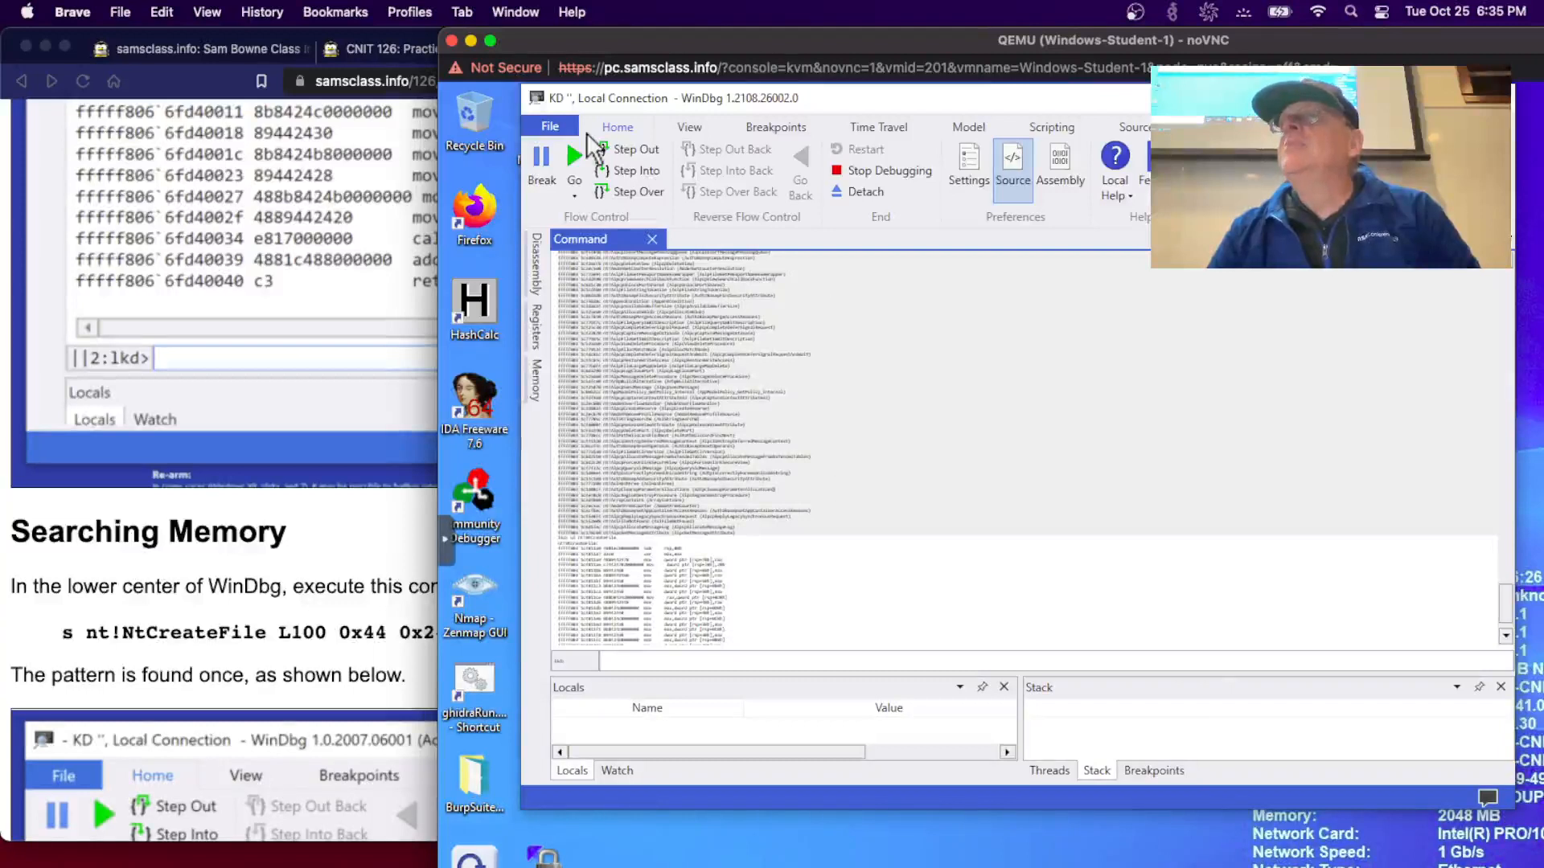
{"action": "left_click", "coordinate": [683, 132]}
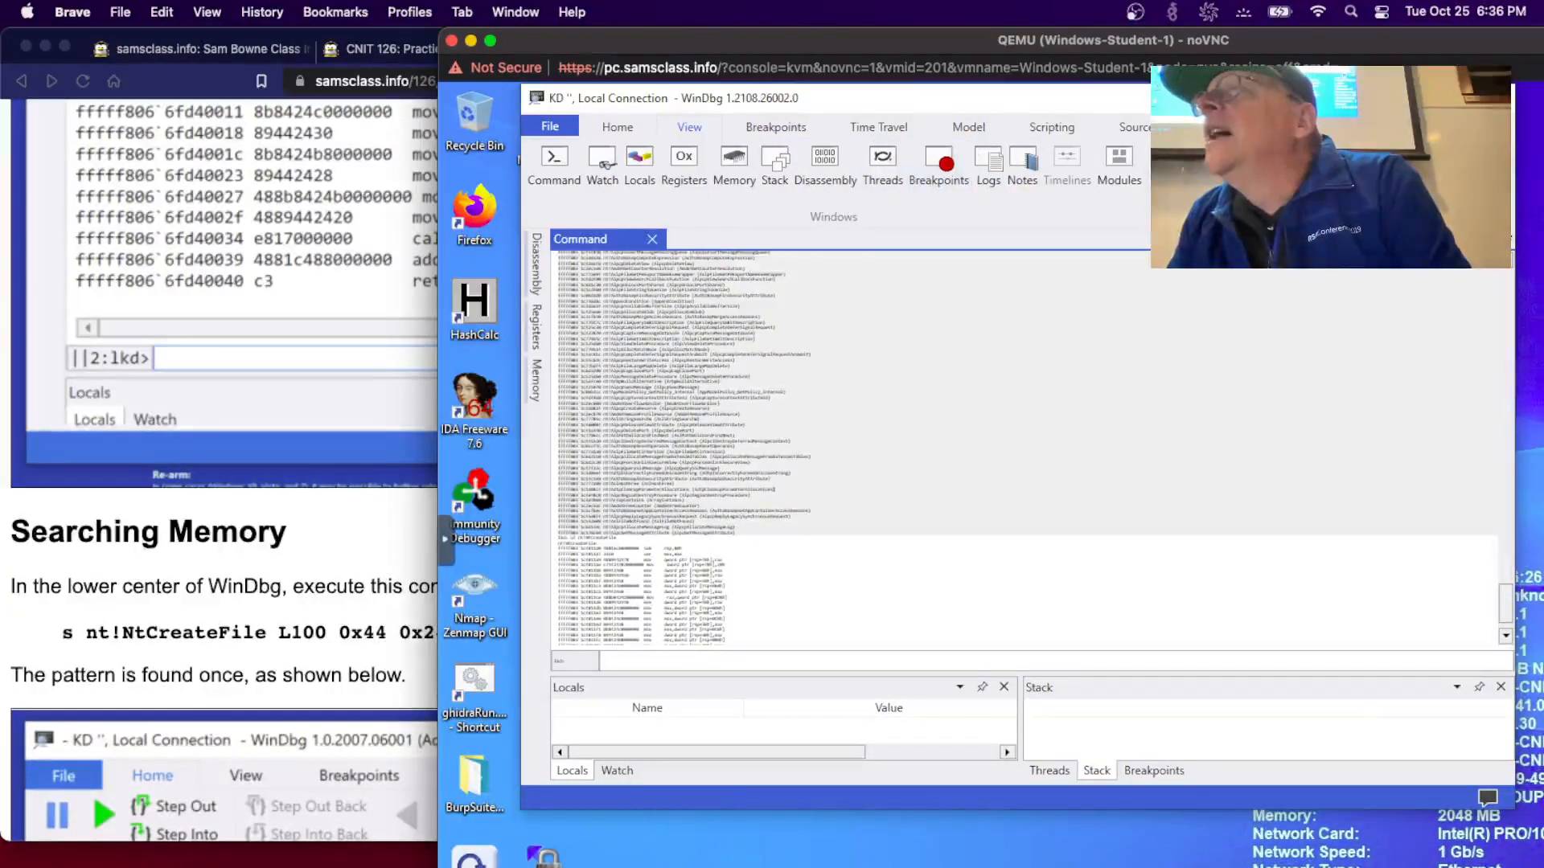
{"action": "left_click", "coordinate": [882, 161]}
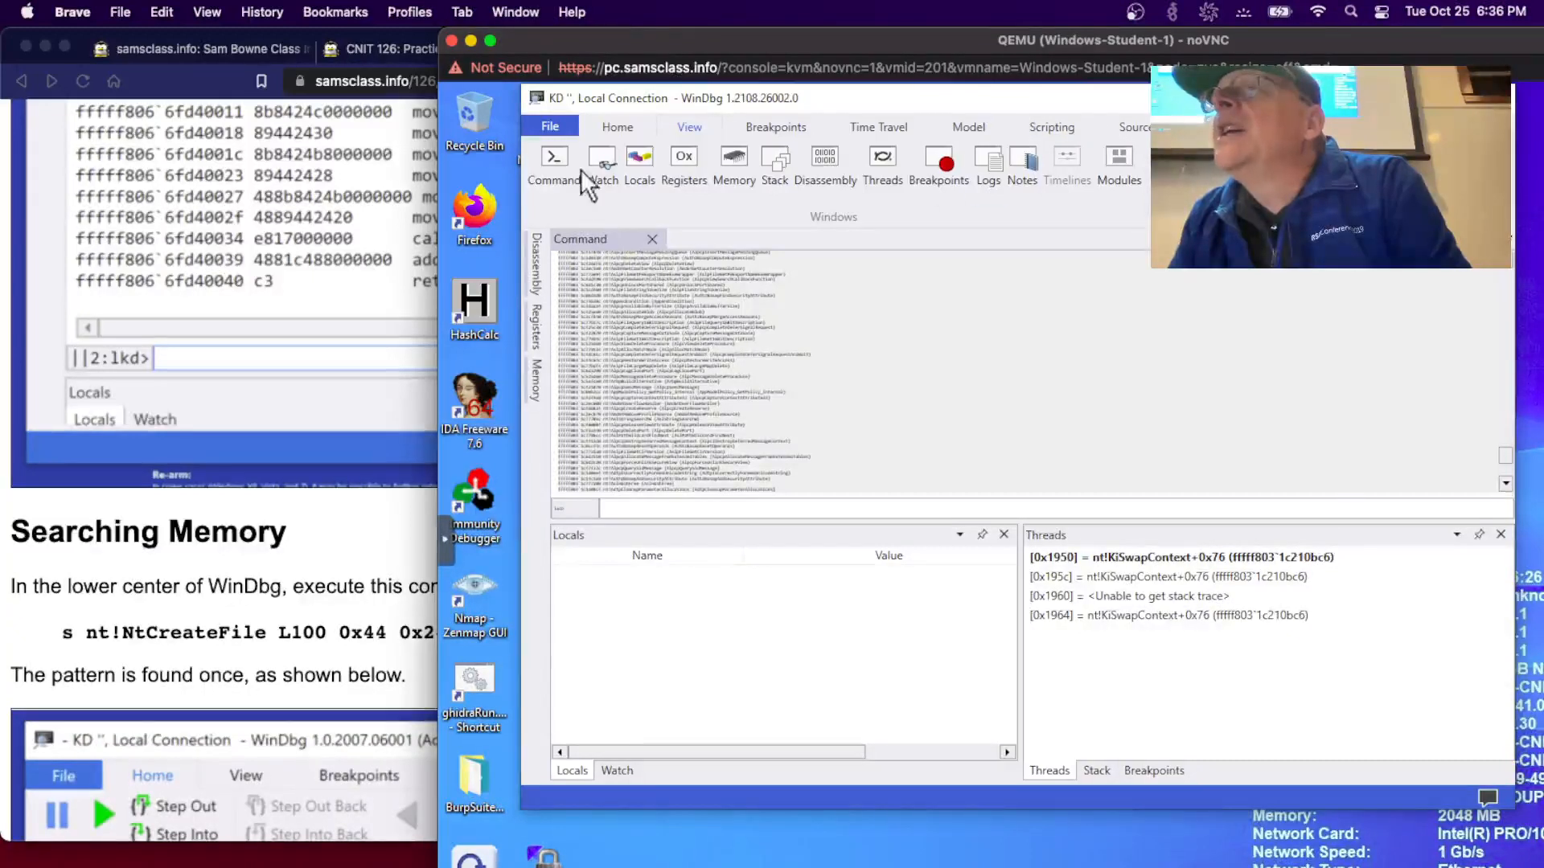
- Browse the Home and Source ribbons, scroll the command output, then bring the lab page forward
{"action": "left_click", "coordinate": [634, 133]}
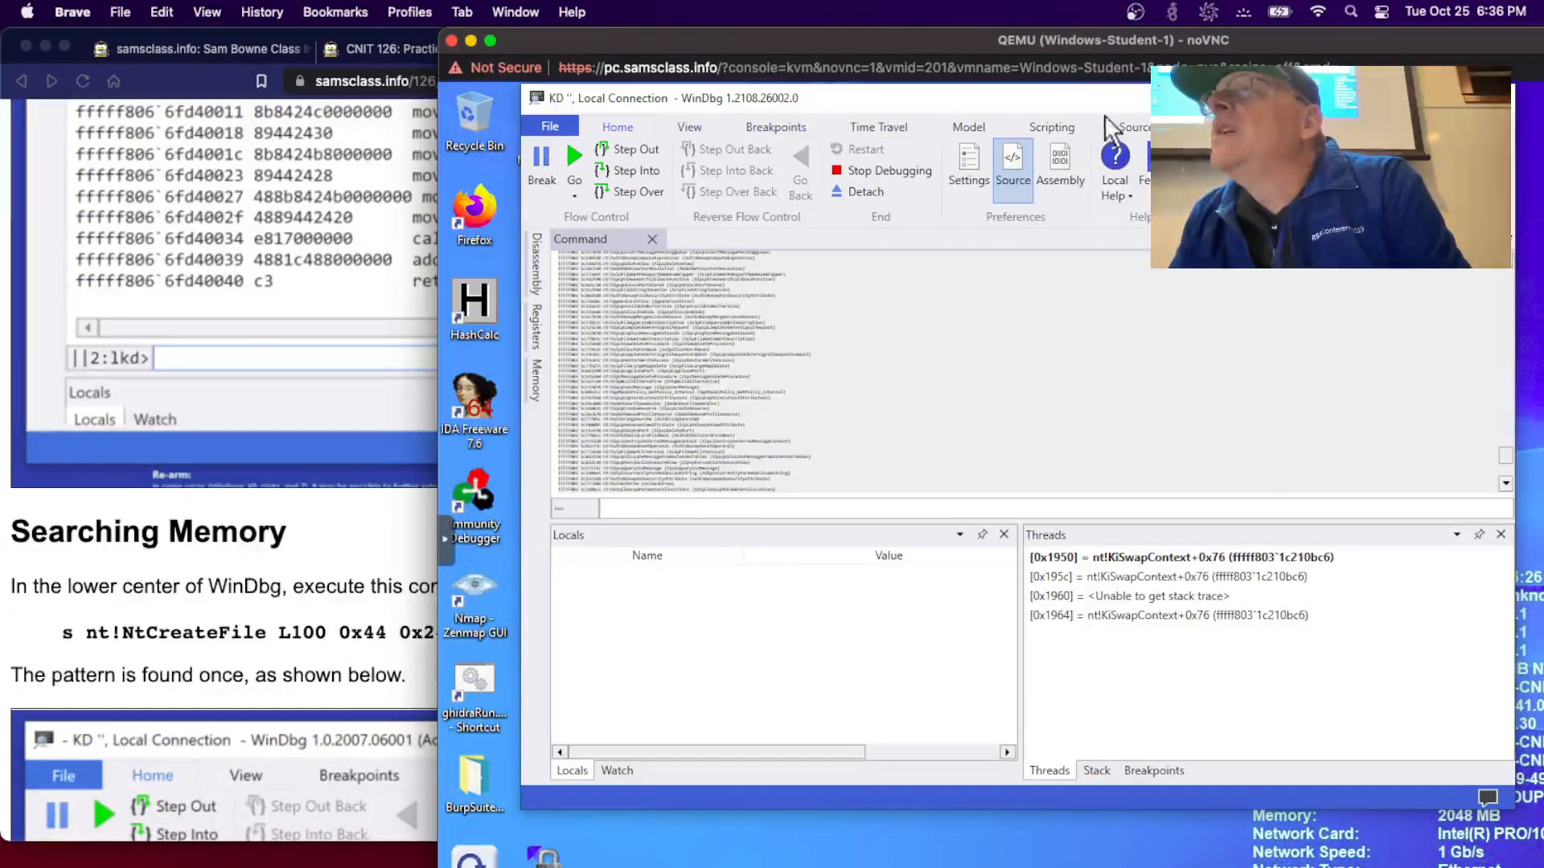
{"action": "left_click", "coordinate": [1134, 126]}
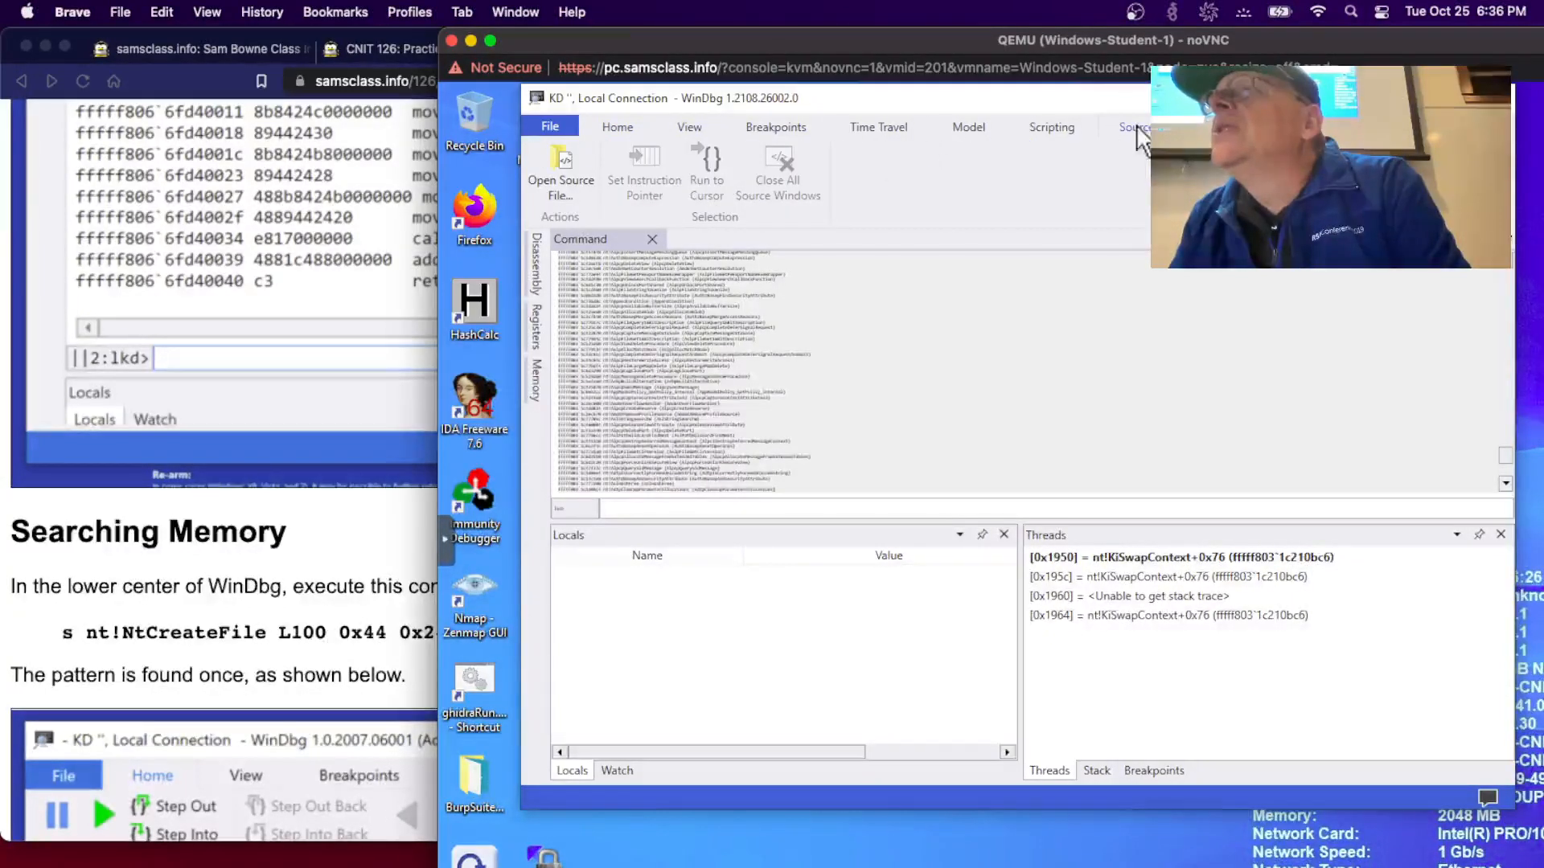
{"action": "left_click", "coordinate": [683, 116]}
{"action": "left_click", "coordinate": [812, 318]}
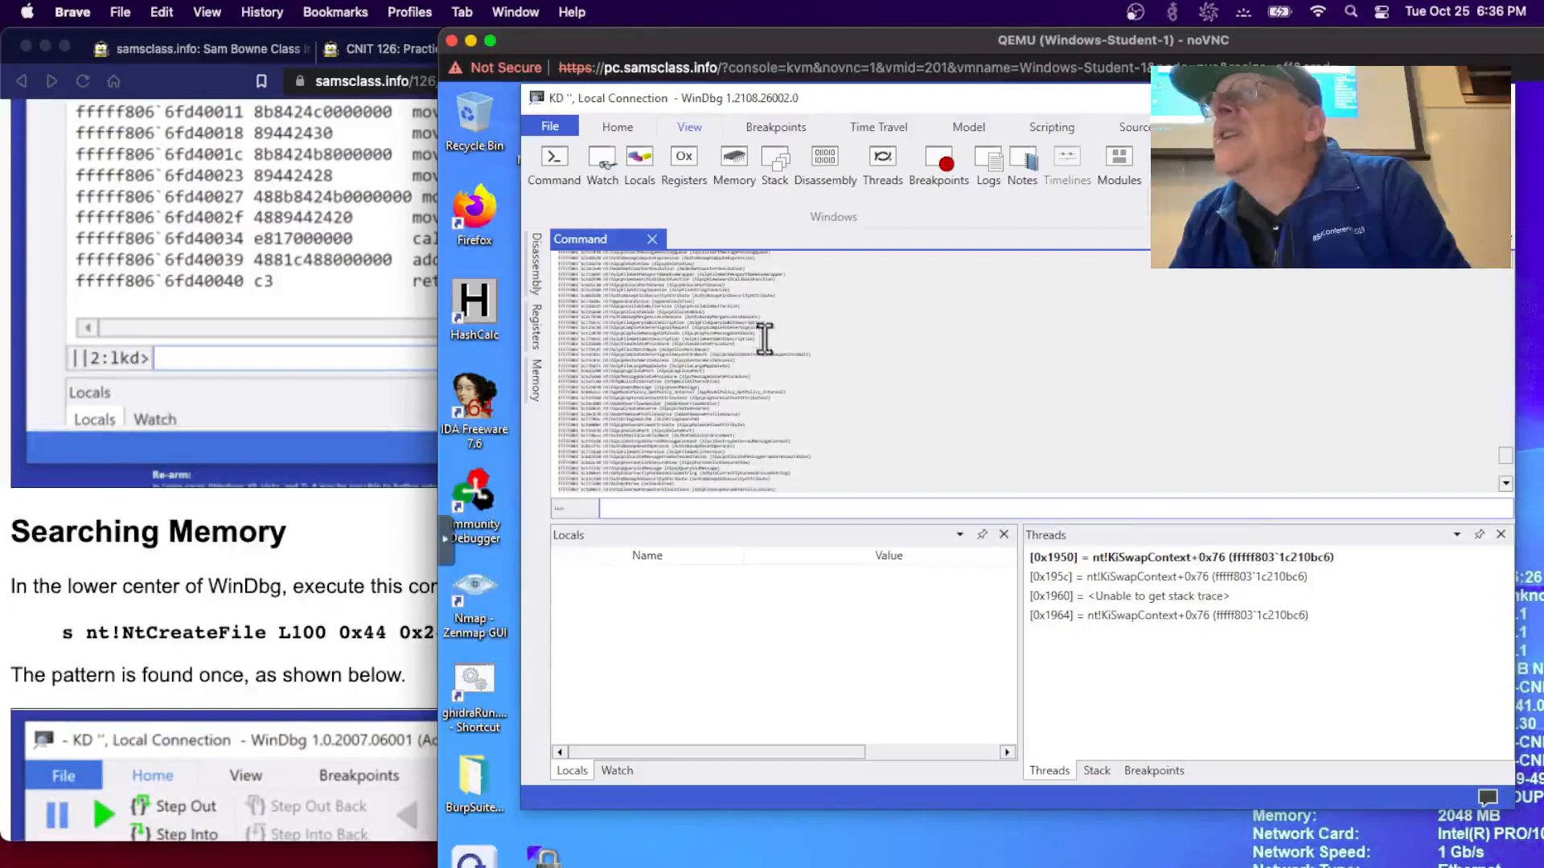
{"action": "scroll", "coordinate": [802, 370], "scroll_direction": "down", "scroll_amount": 3}
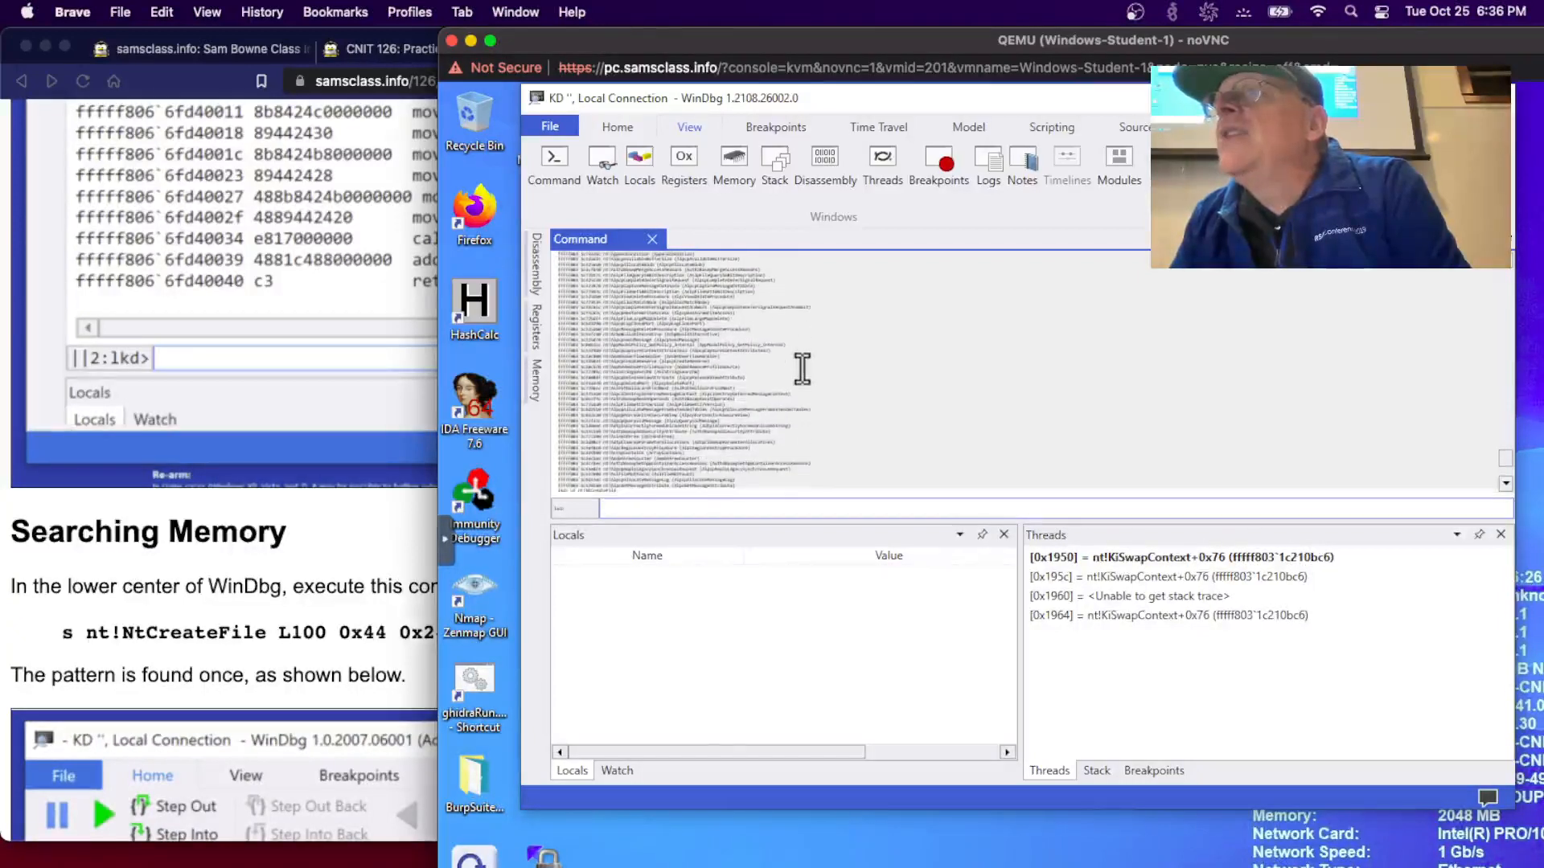
{"action": "scroll", "coordinate": [802, 369], "scroll_direction": "down", "scroll_amount": 5}
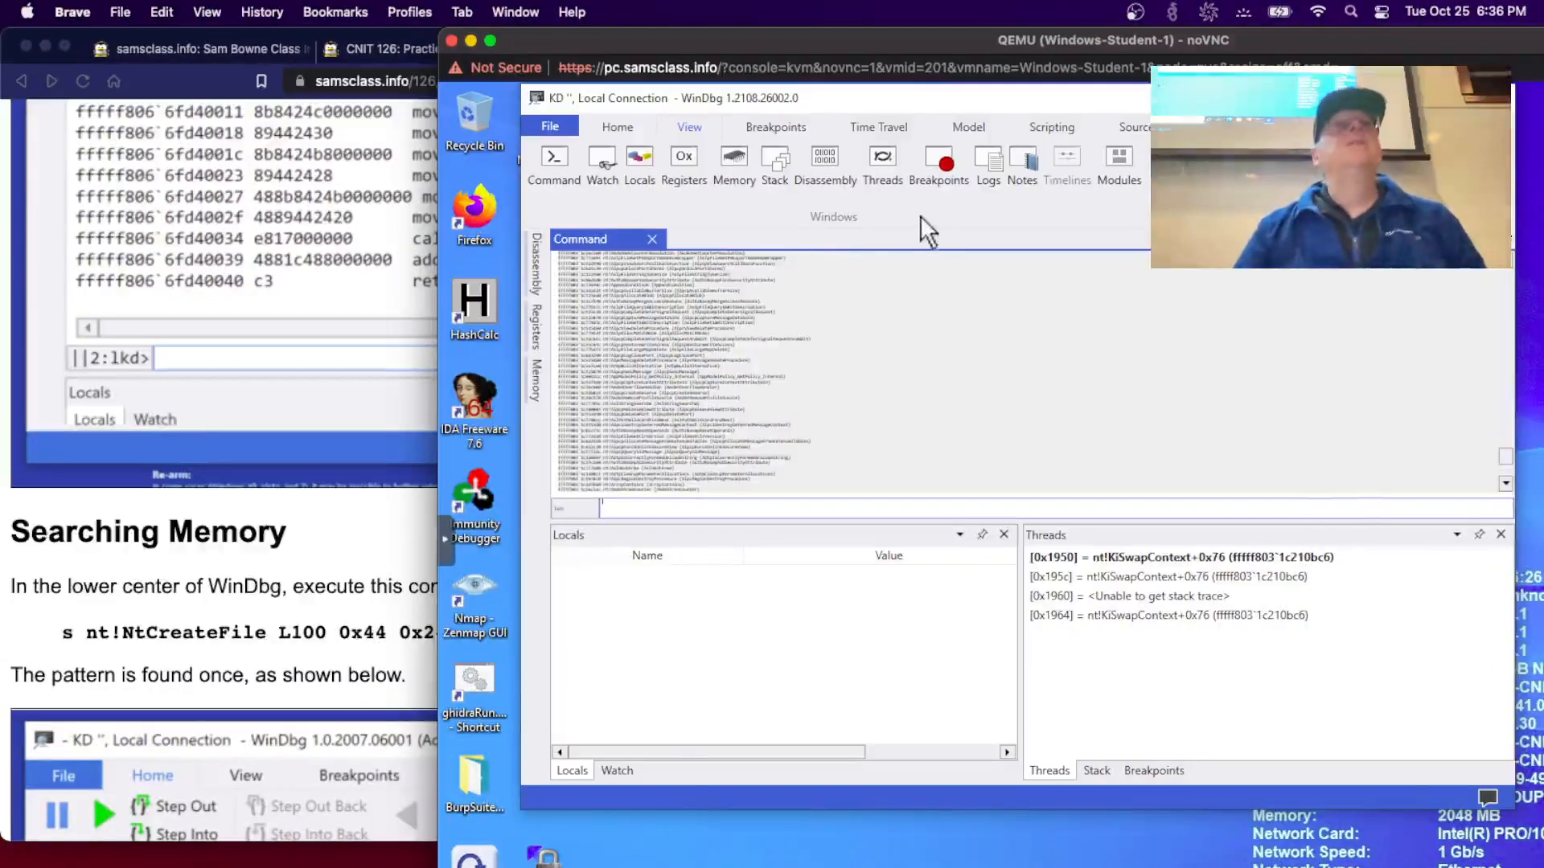
{"action": "left_click", "coordinate": [256, 372]}
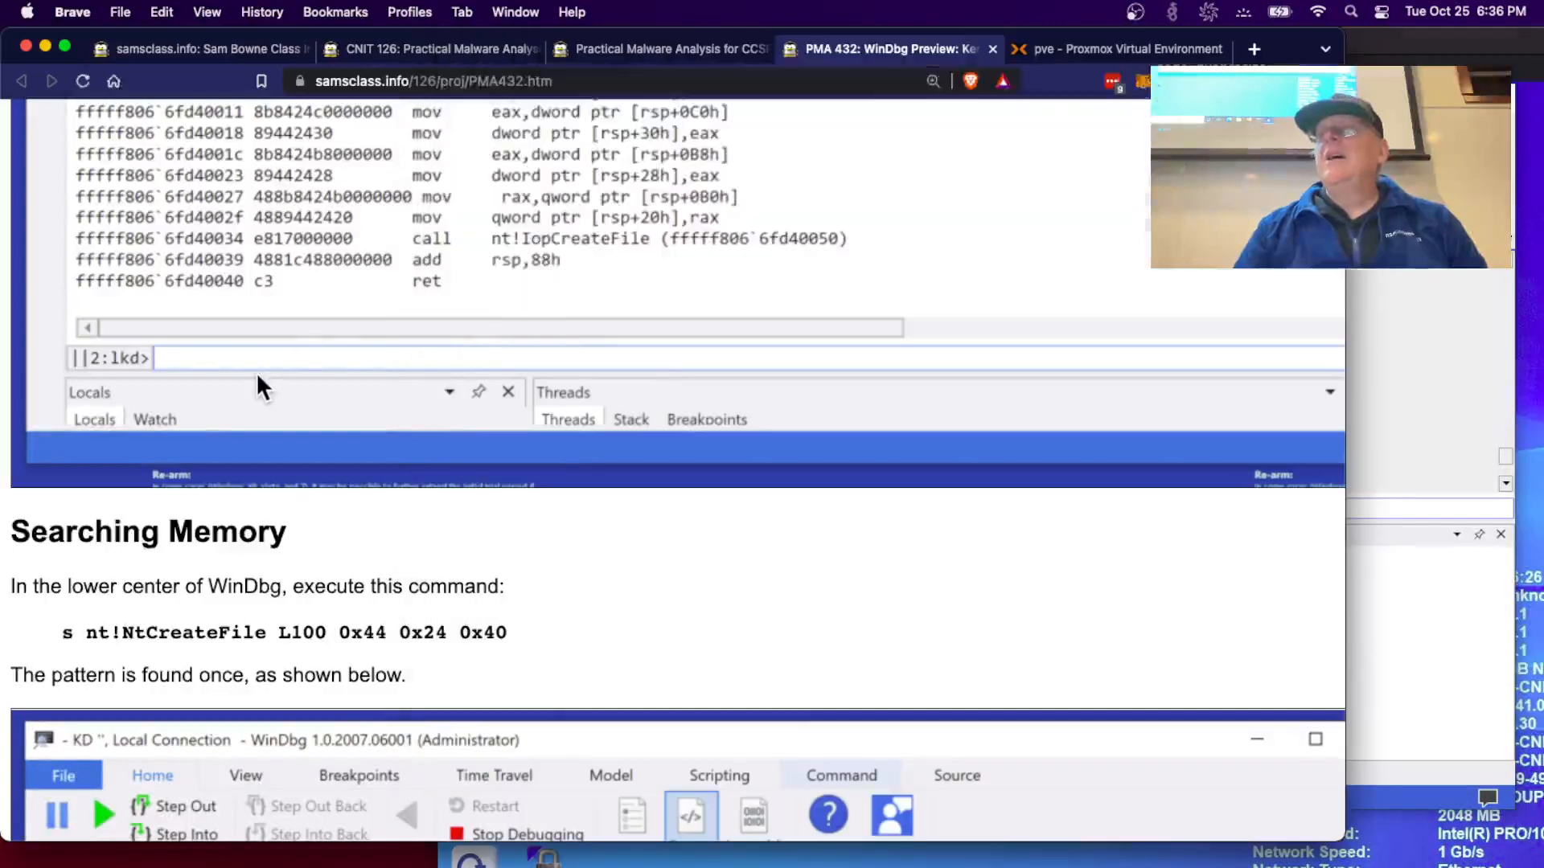
- Google 'windbg preview zoom' in a new Brave tab, then return to the VM console and press Ctrl+Up
{"action": "left_click", "coordinate": [1254, 50]}
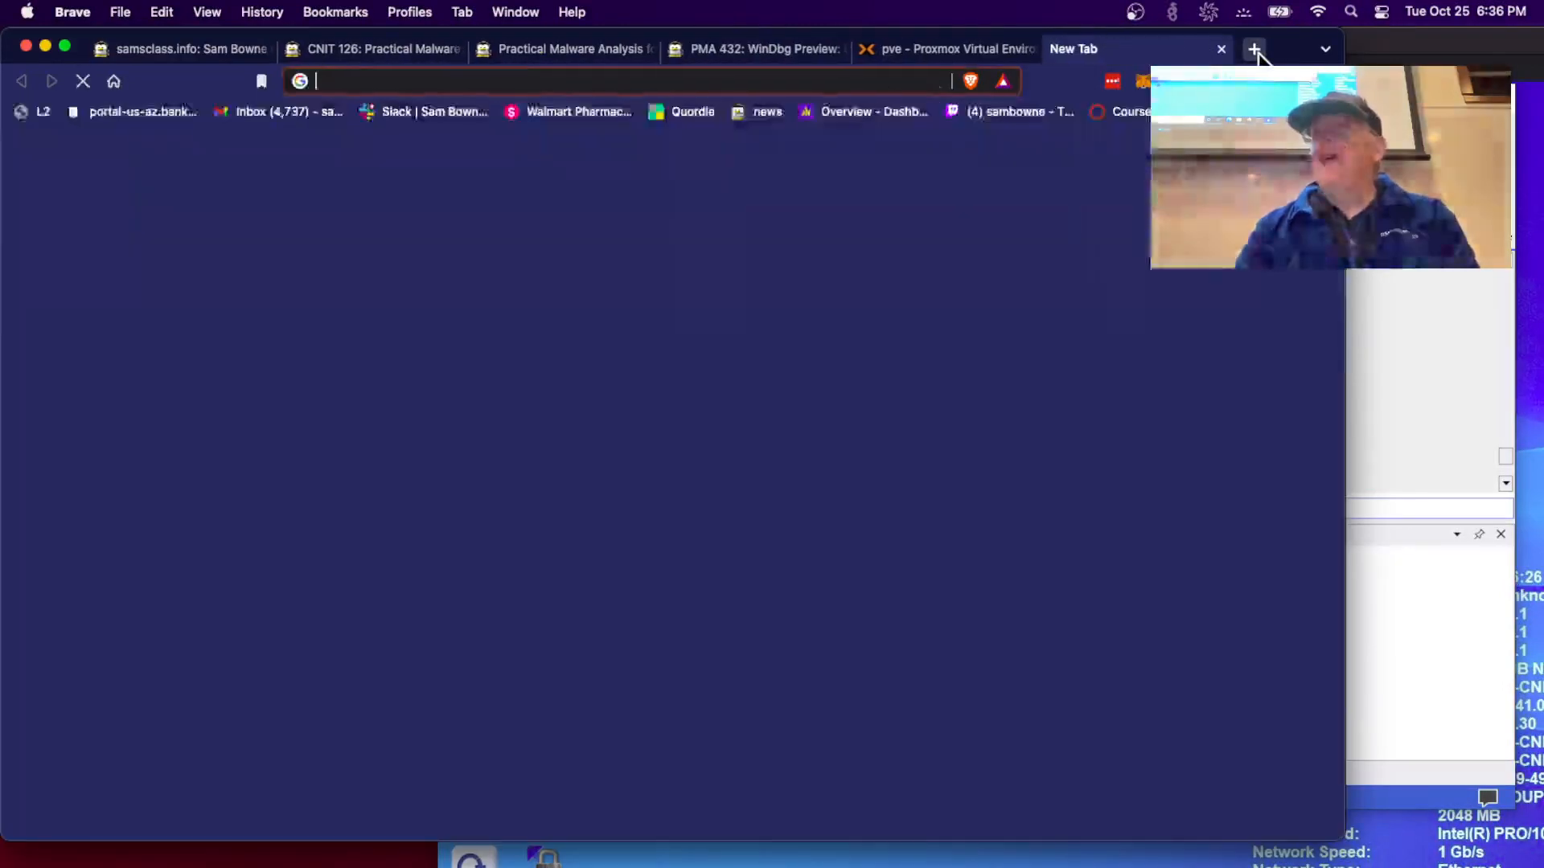
{"action": "type", "text": "windbg preview "}
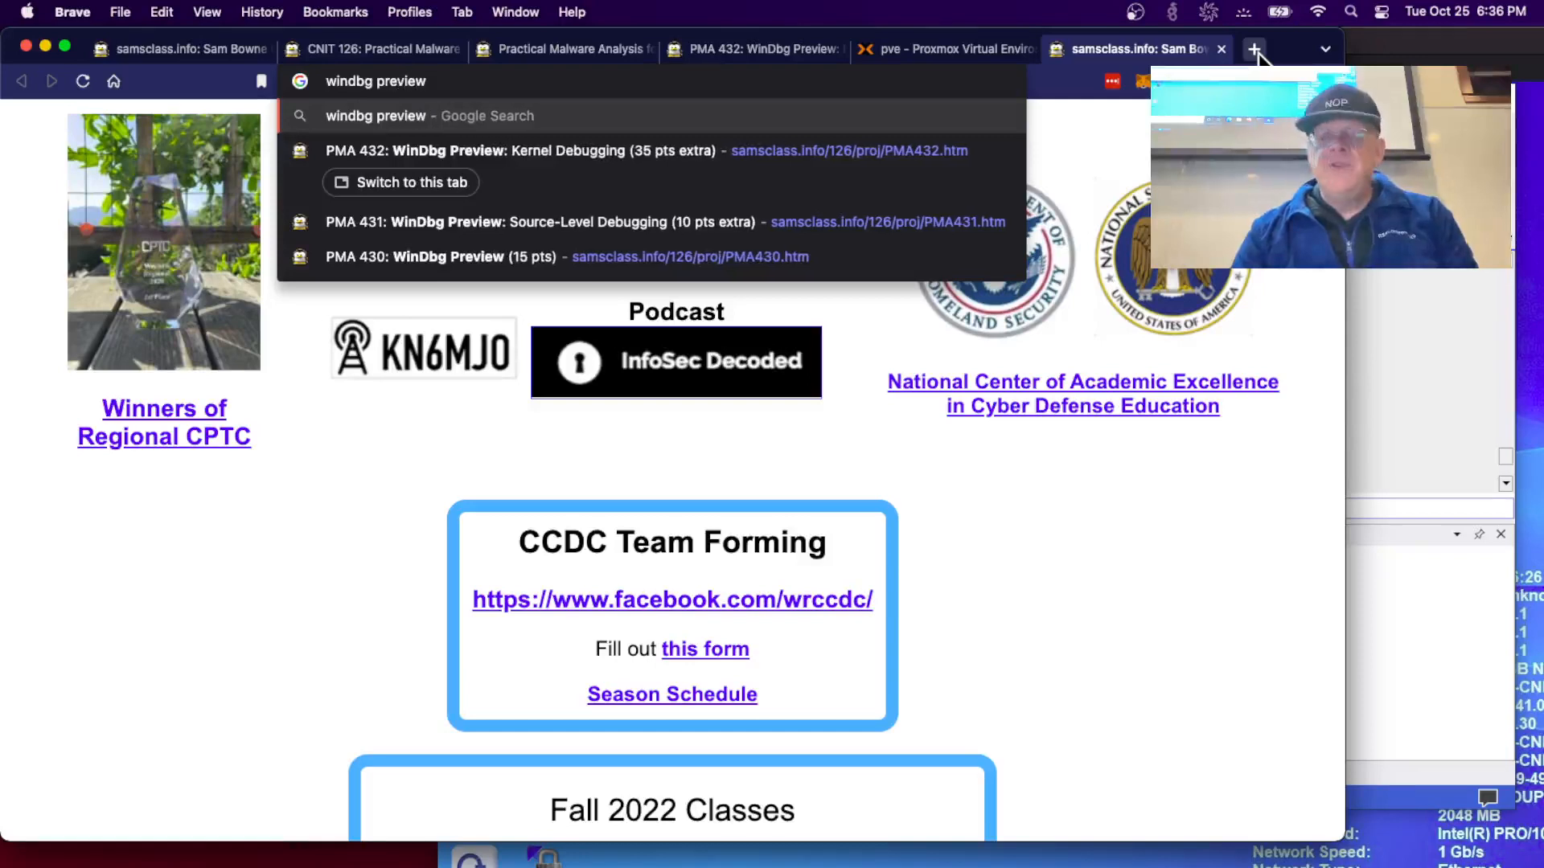
{"action": "type", "text": "zoom"}
{"action": "key", "text": "Return"}
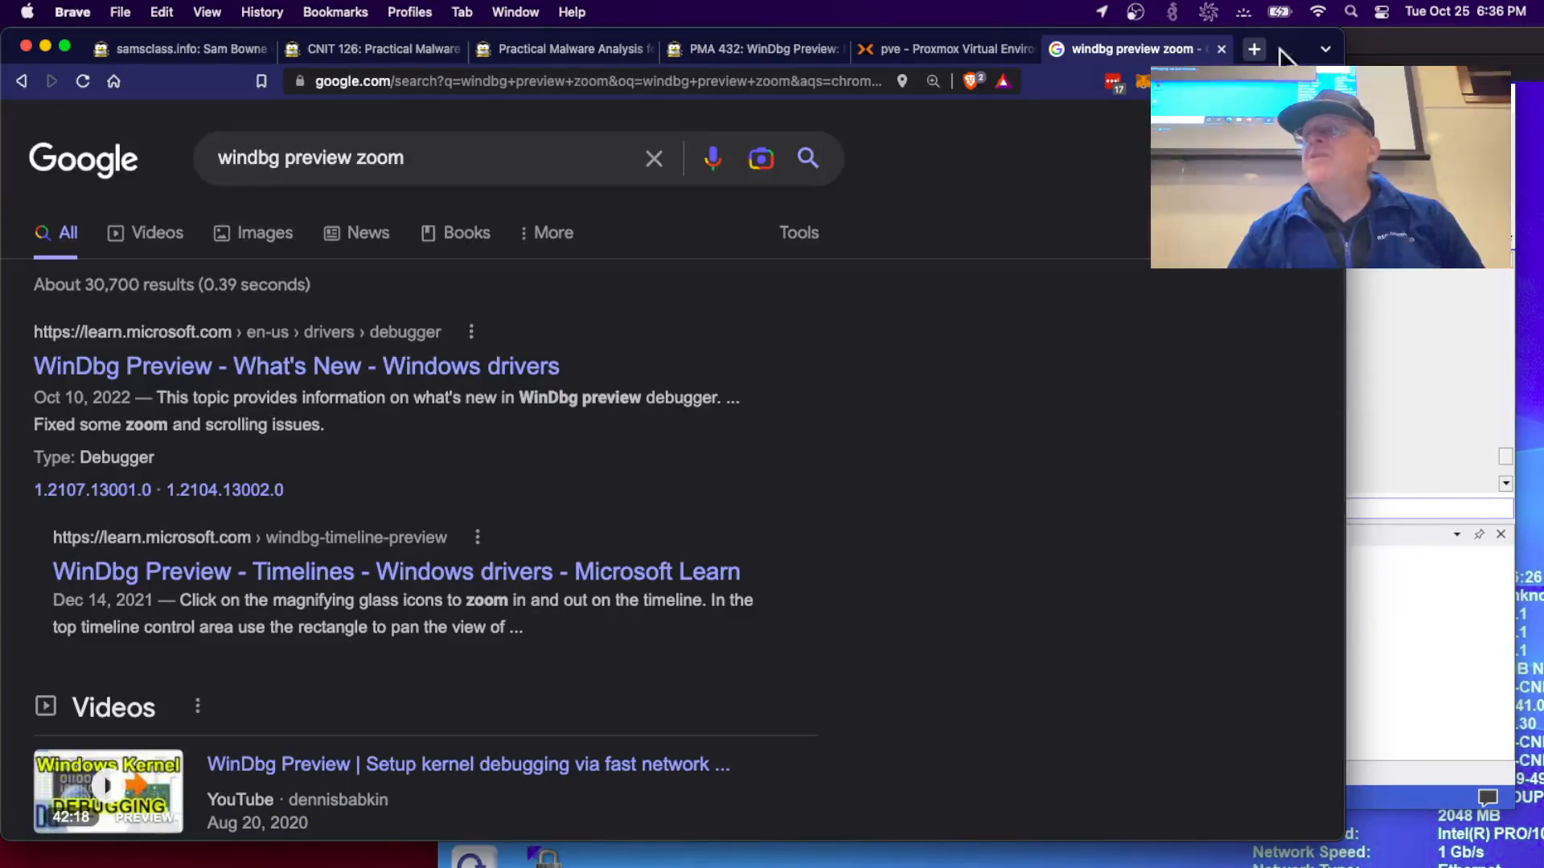
{"action": "left_click", "coordinate": [1381, 329]}
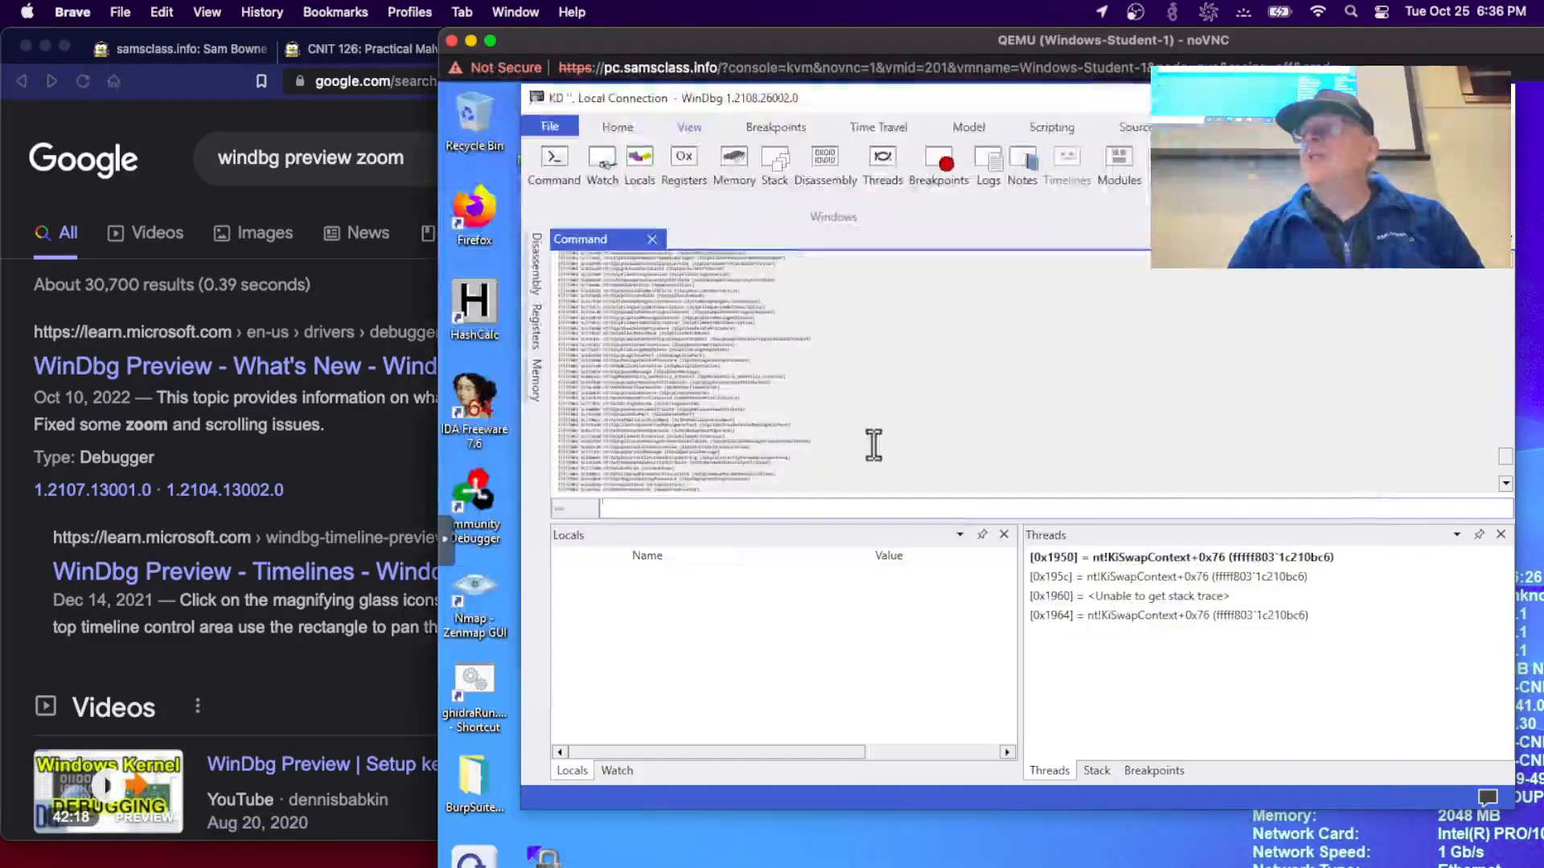
{"action": "key", "text": "ctrl+Up"}
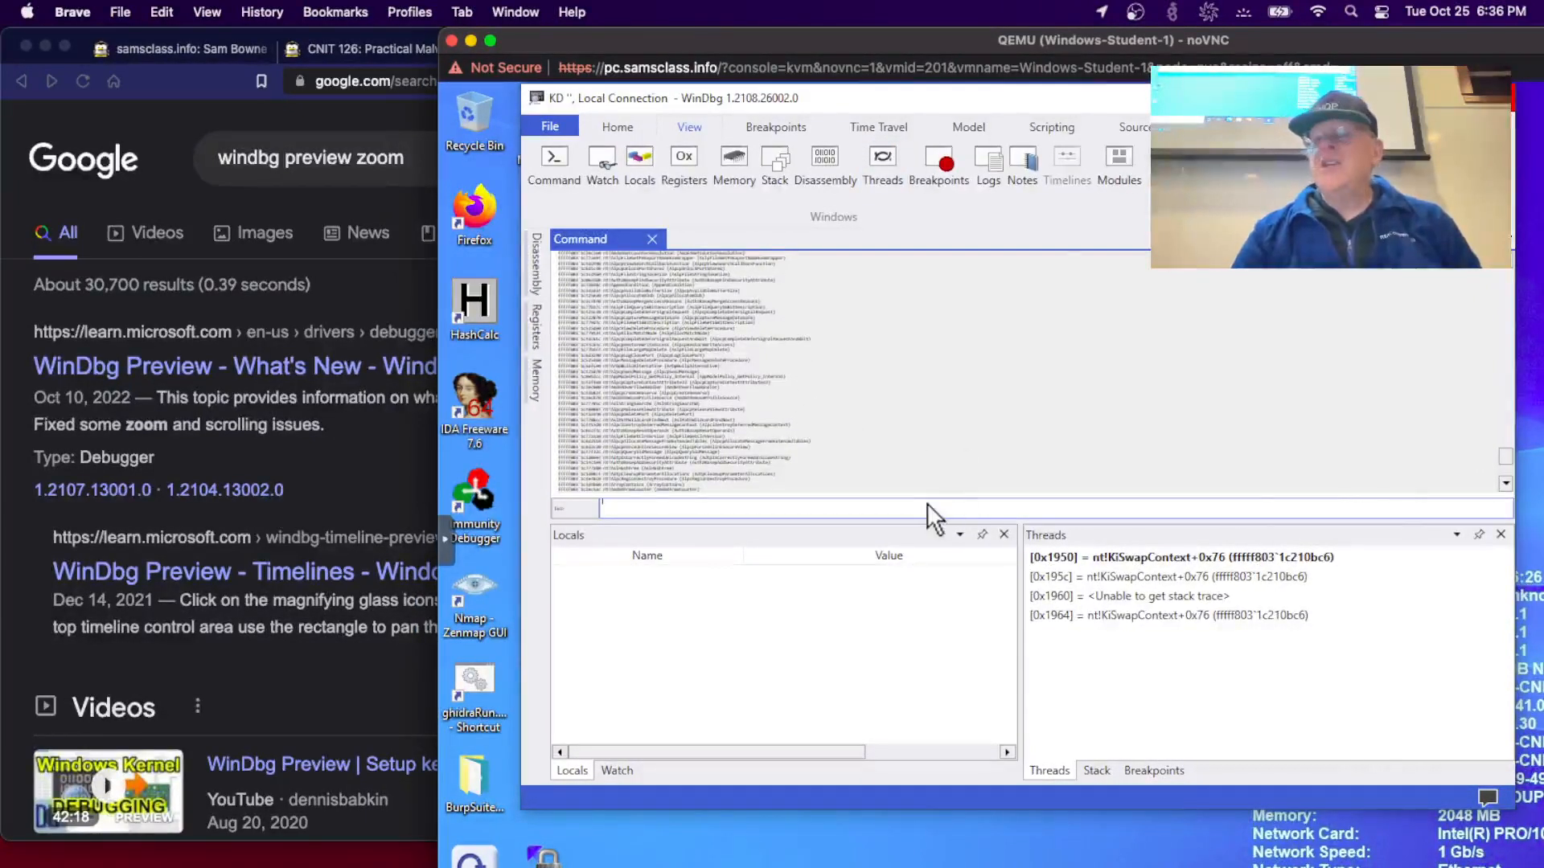
- Close the WinDbg session and relaunch WinDbg Preview attached to the local kernel with admin rights
{"action": "left_click", "coordinate": [1498, 97]}
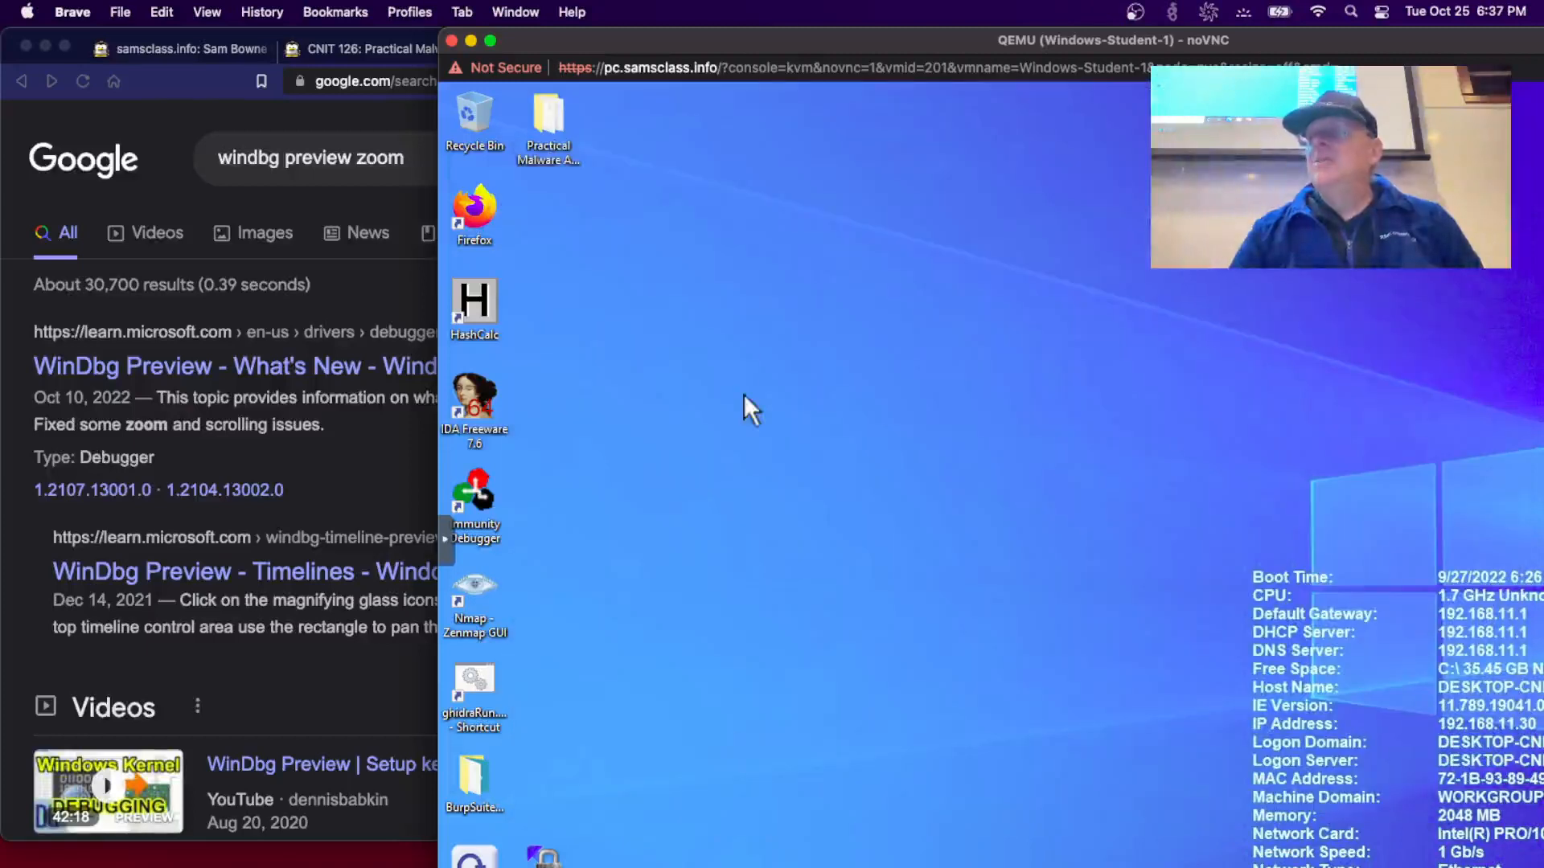
{"action": "key", "text": "super"}
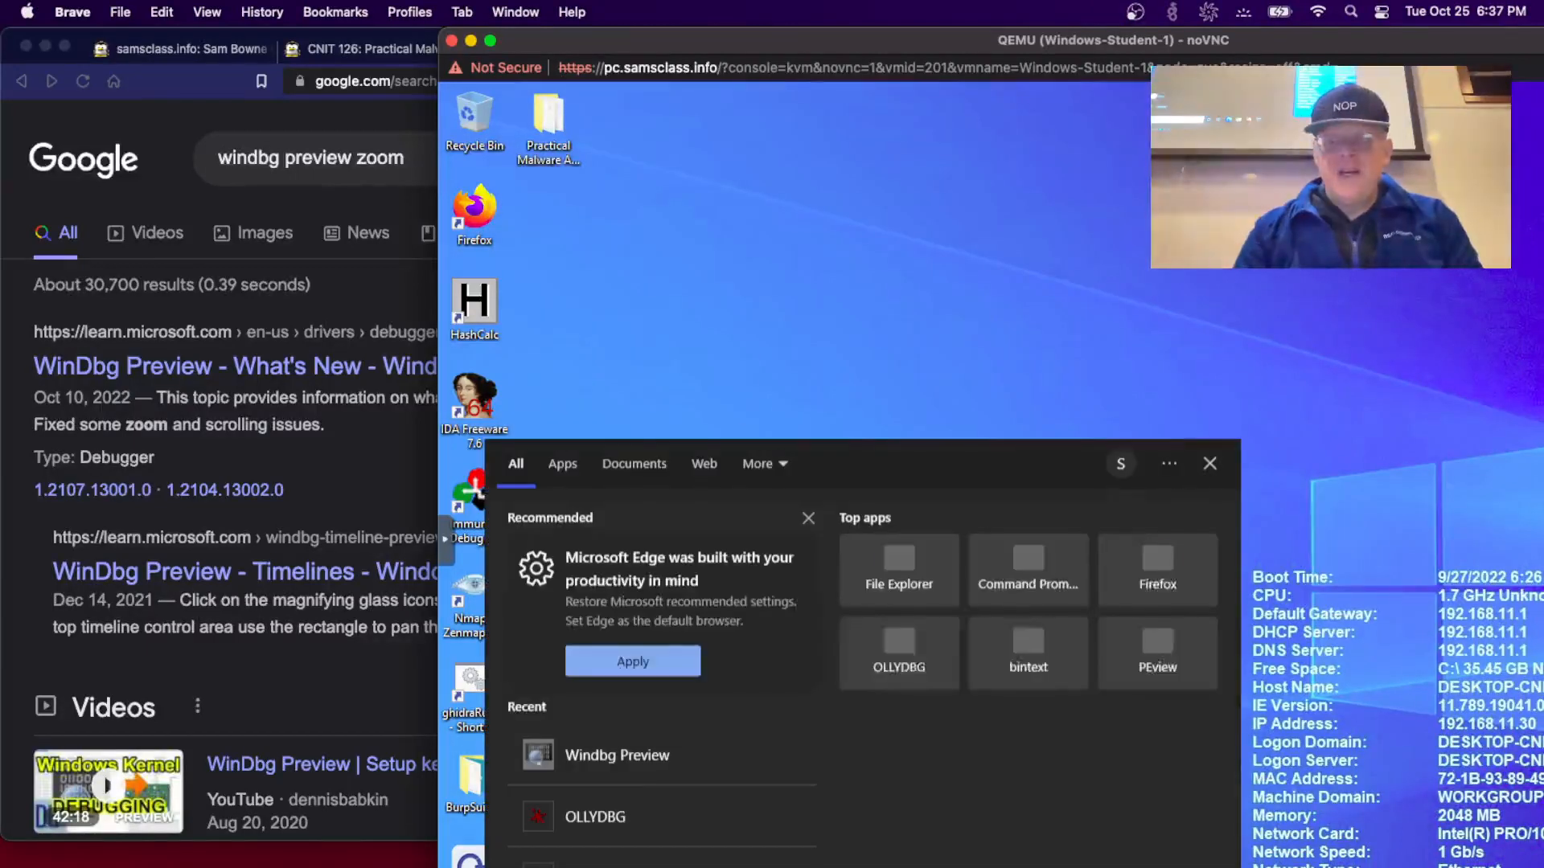
{"action": "type", "text": "windbg"}
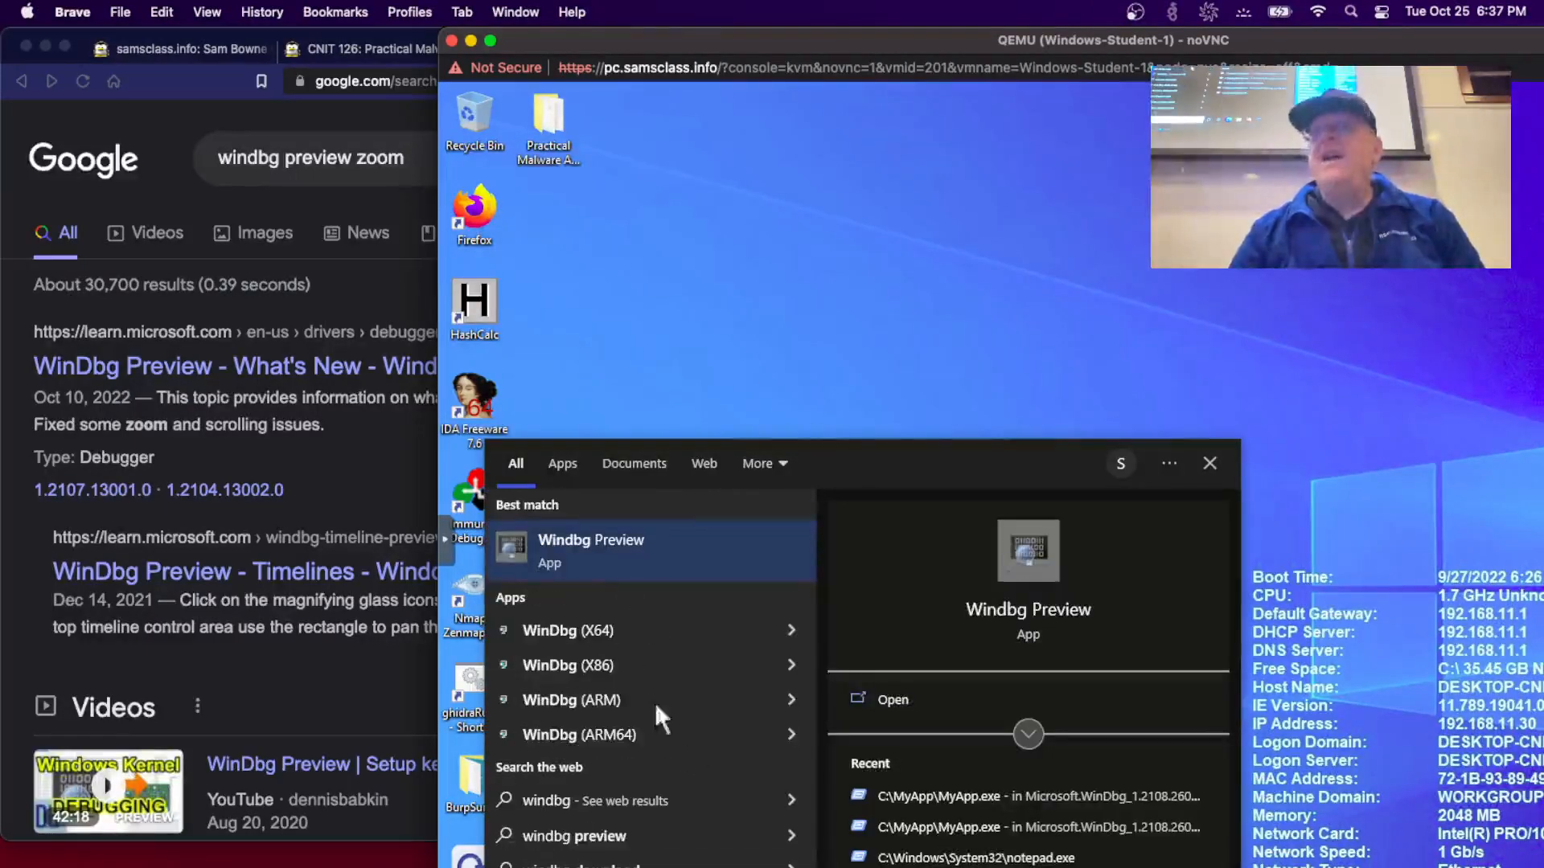
{"action": "left_click", "coordinate": [625, 556]}
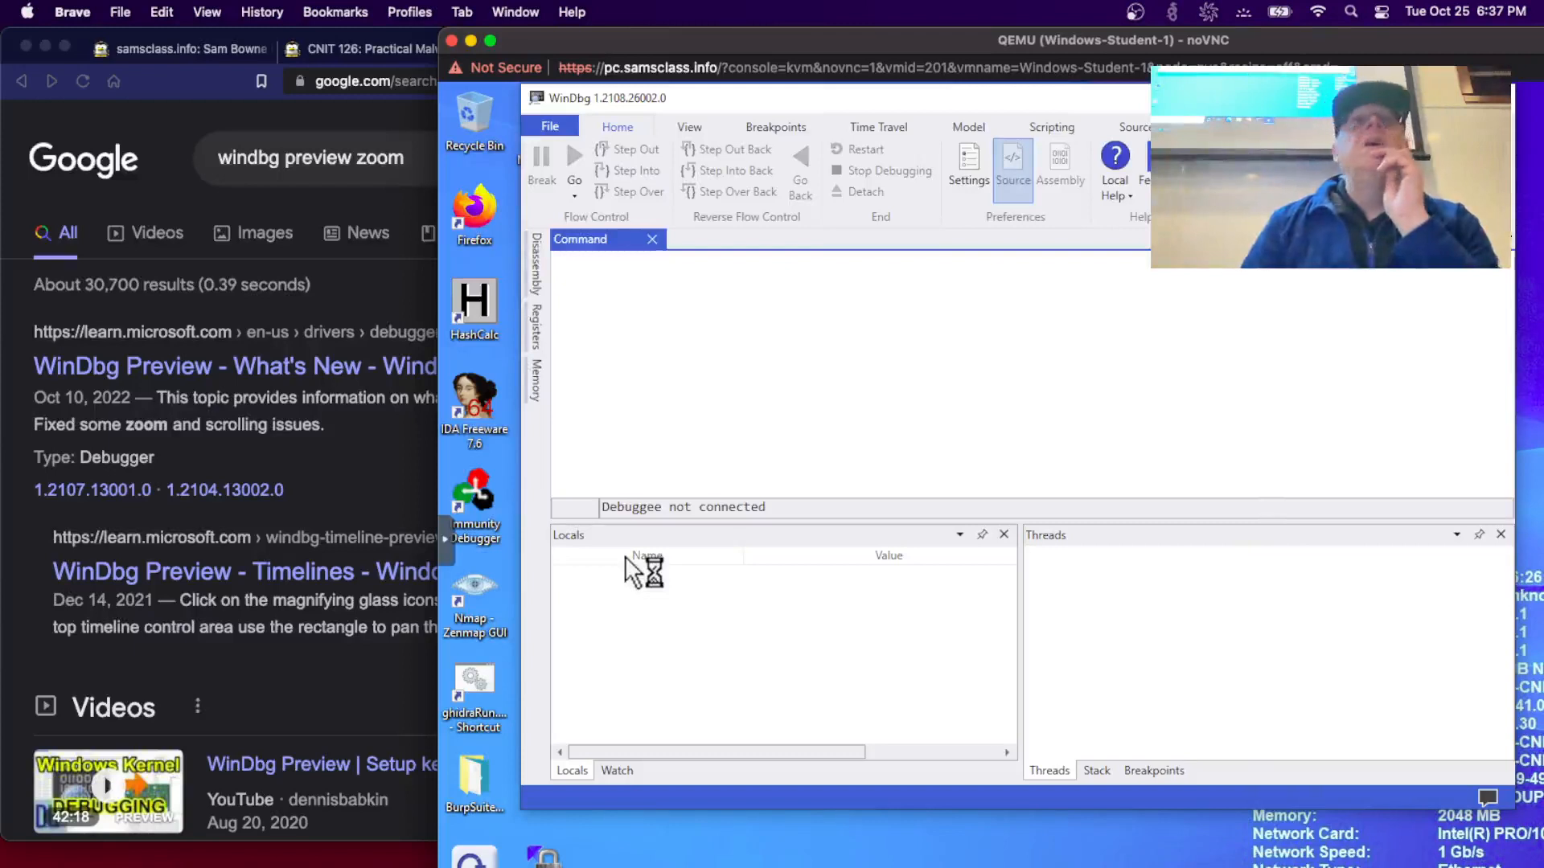
{"action": "left_click", "coordinate": [554, 127]}
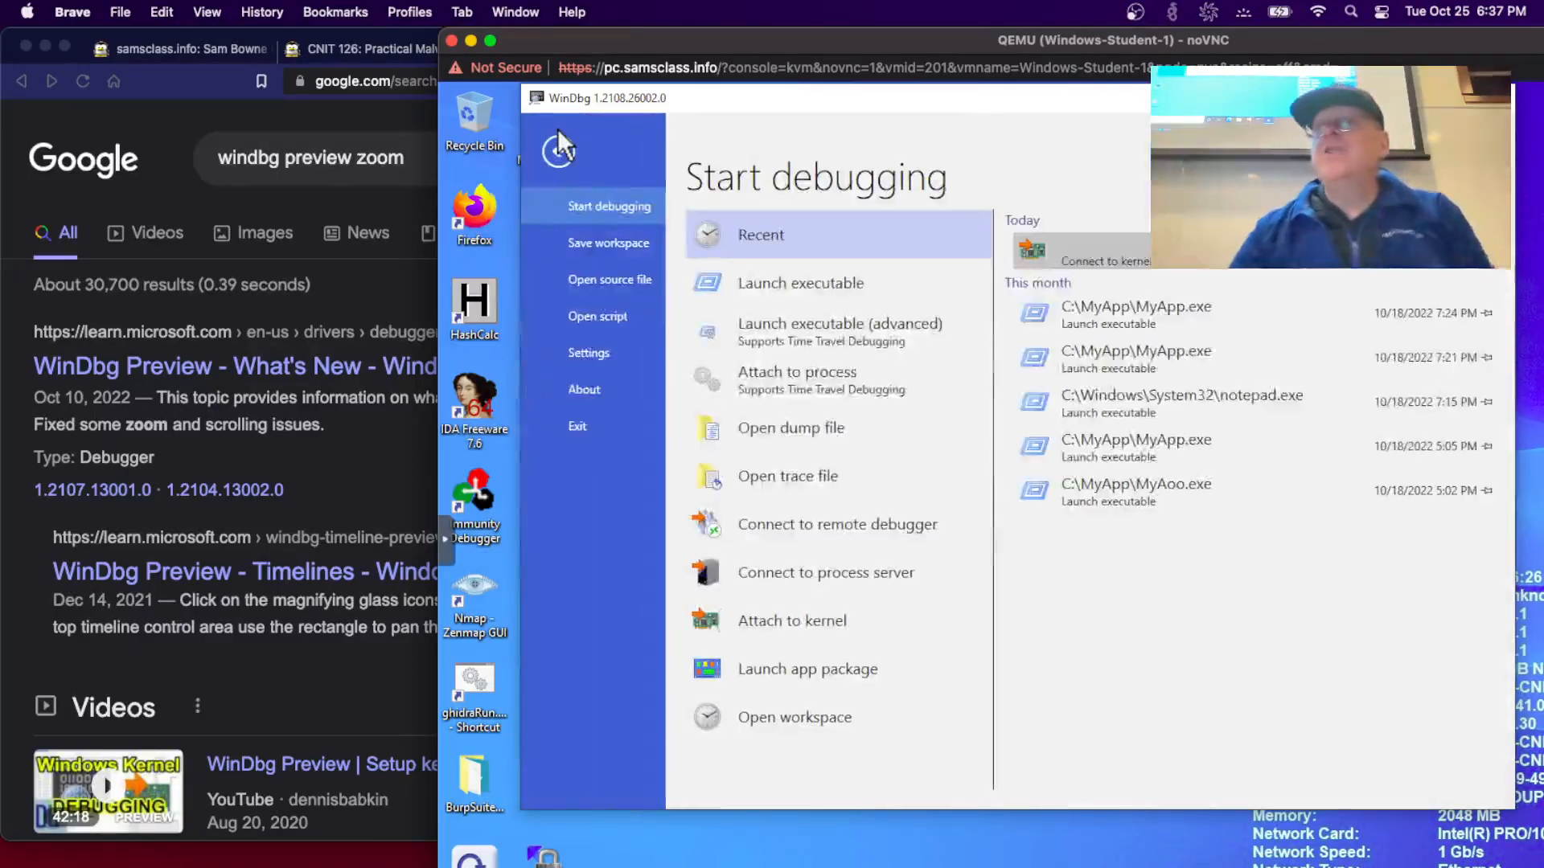
{"action": "left_click", "coordinate": [809, 620]}
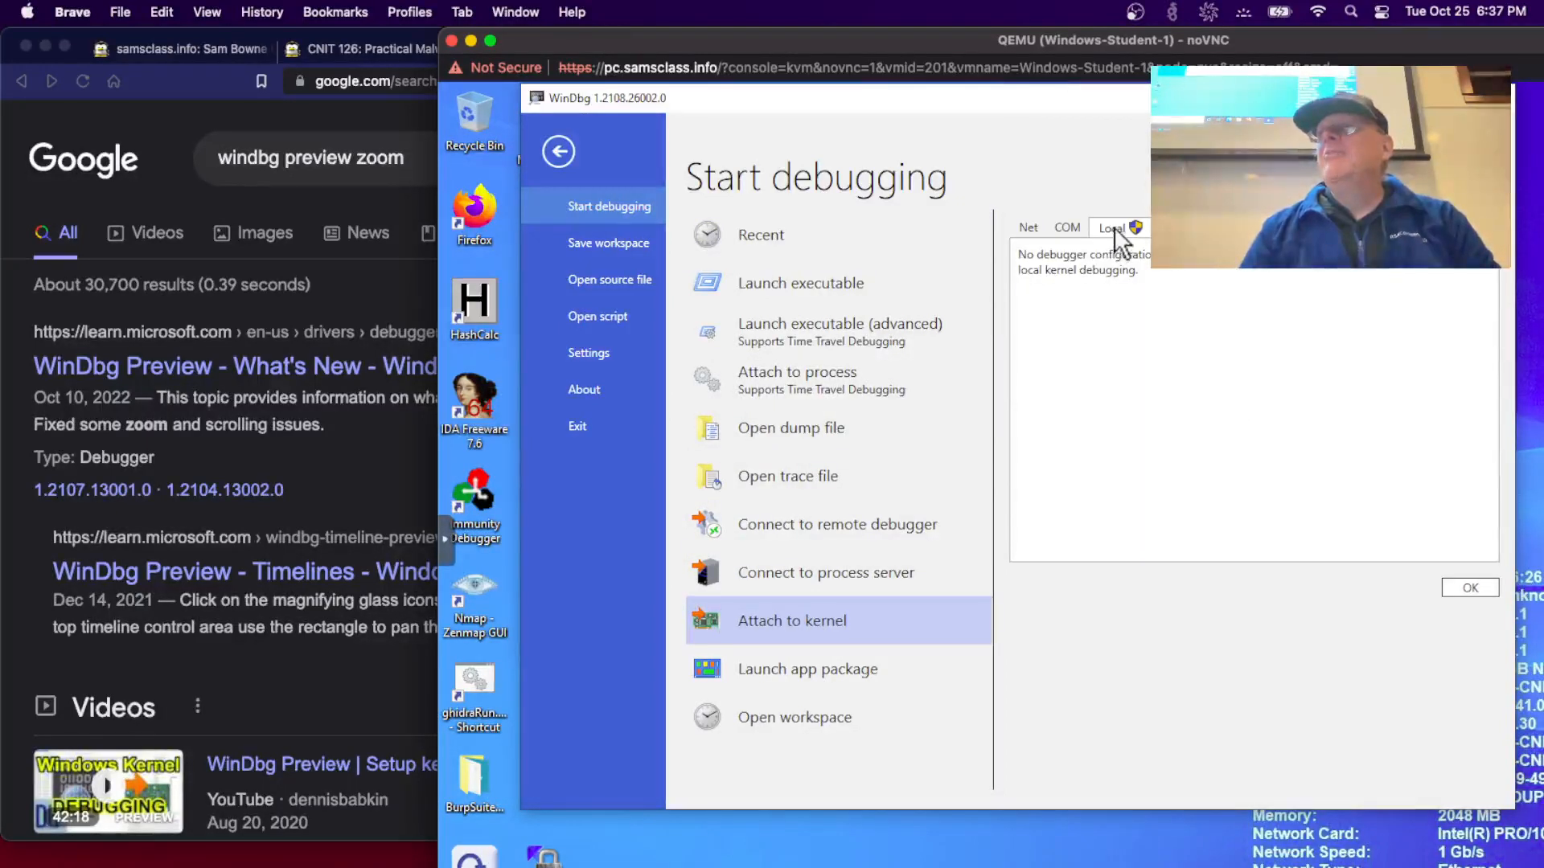
{"action": "left_click", "coordinate": [1470, 587]}
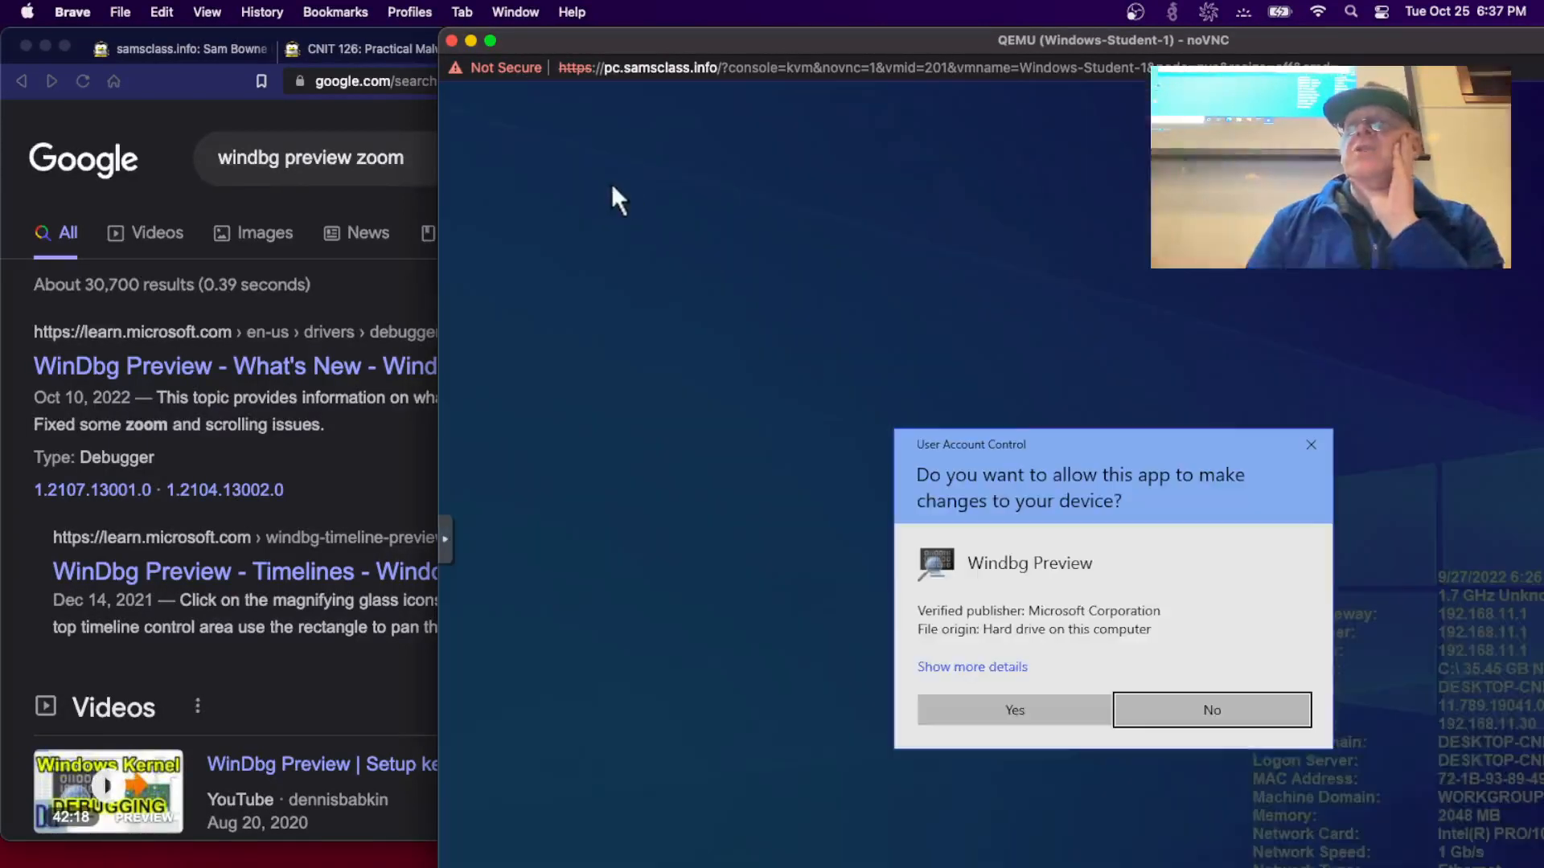
{"action": "left_click", "coordinate": [1031, 697]}
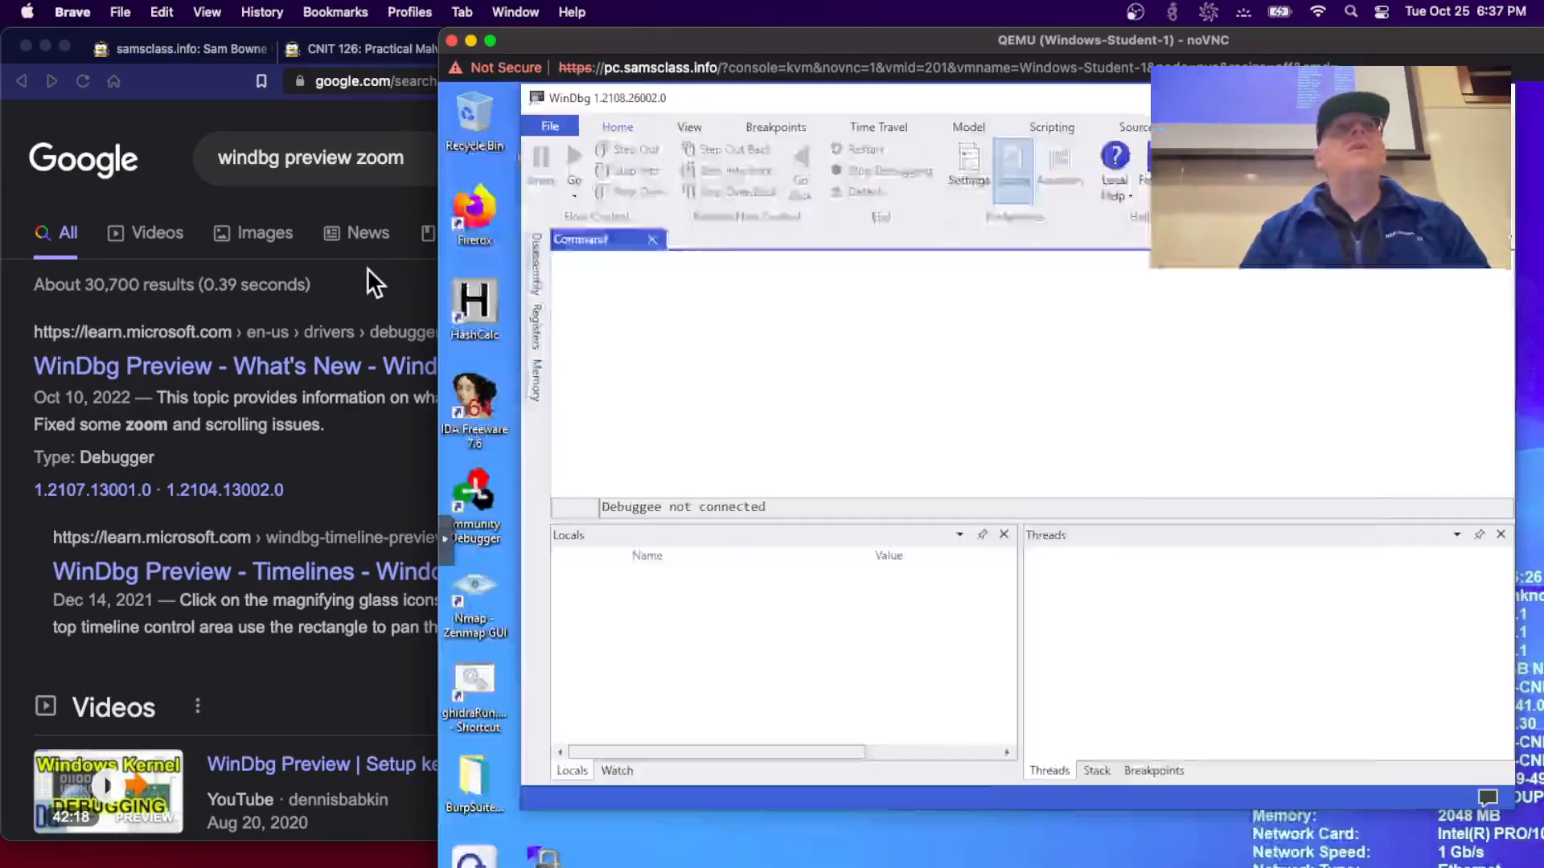
- Close the Google search and Proxmox tabs in Brave to return to the PMA 432 lab page
{"action": "left_click", "coordinate": [366, 268]}
{"action": "key", "text": "super+w"}
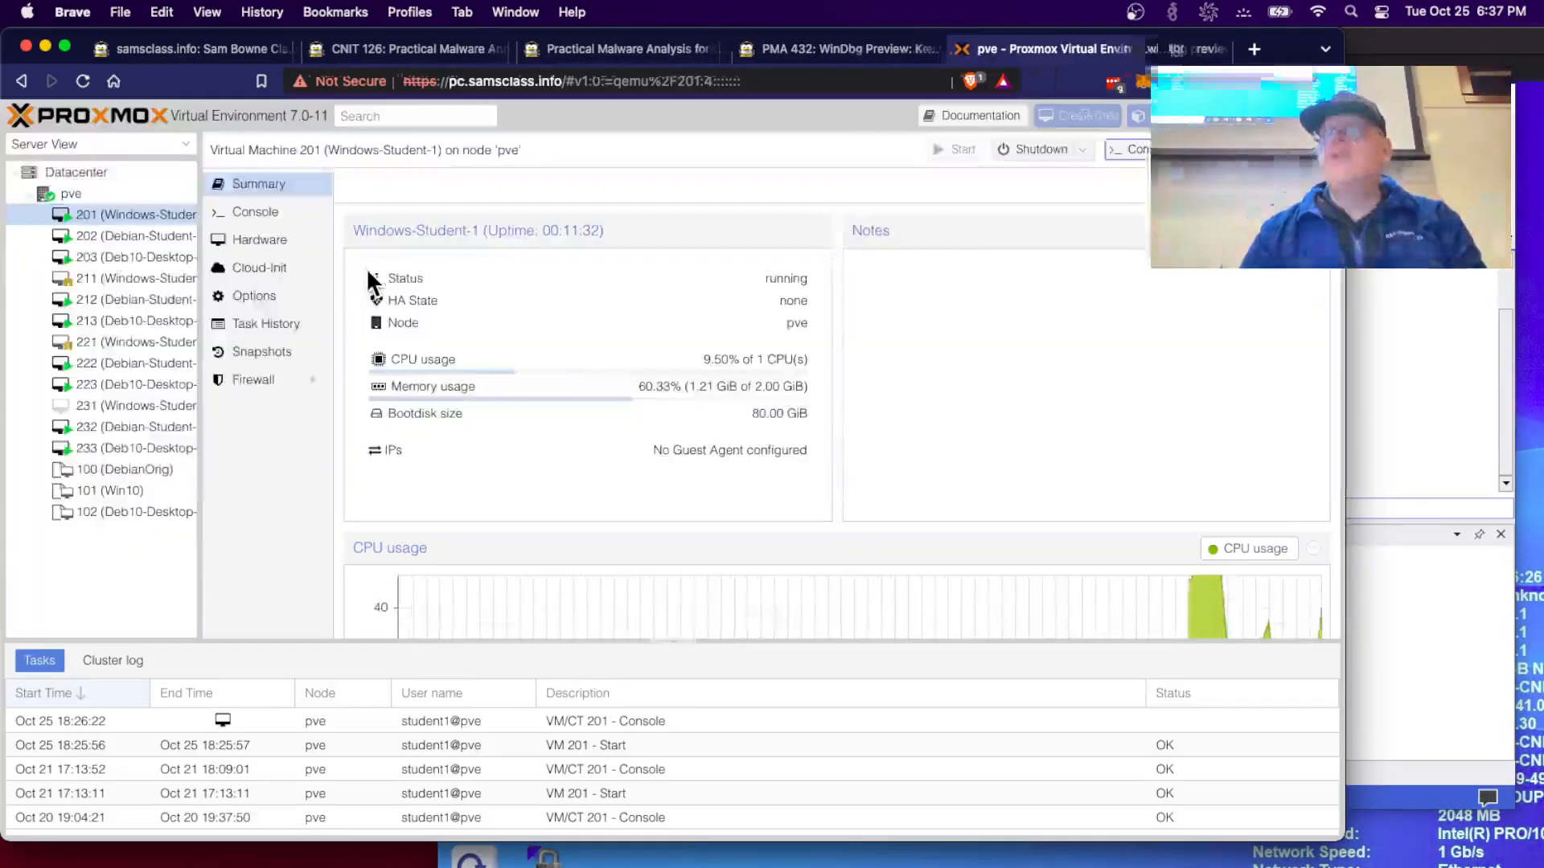
{"action": "key", "text": "super+w"}
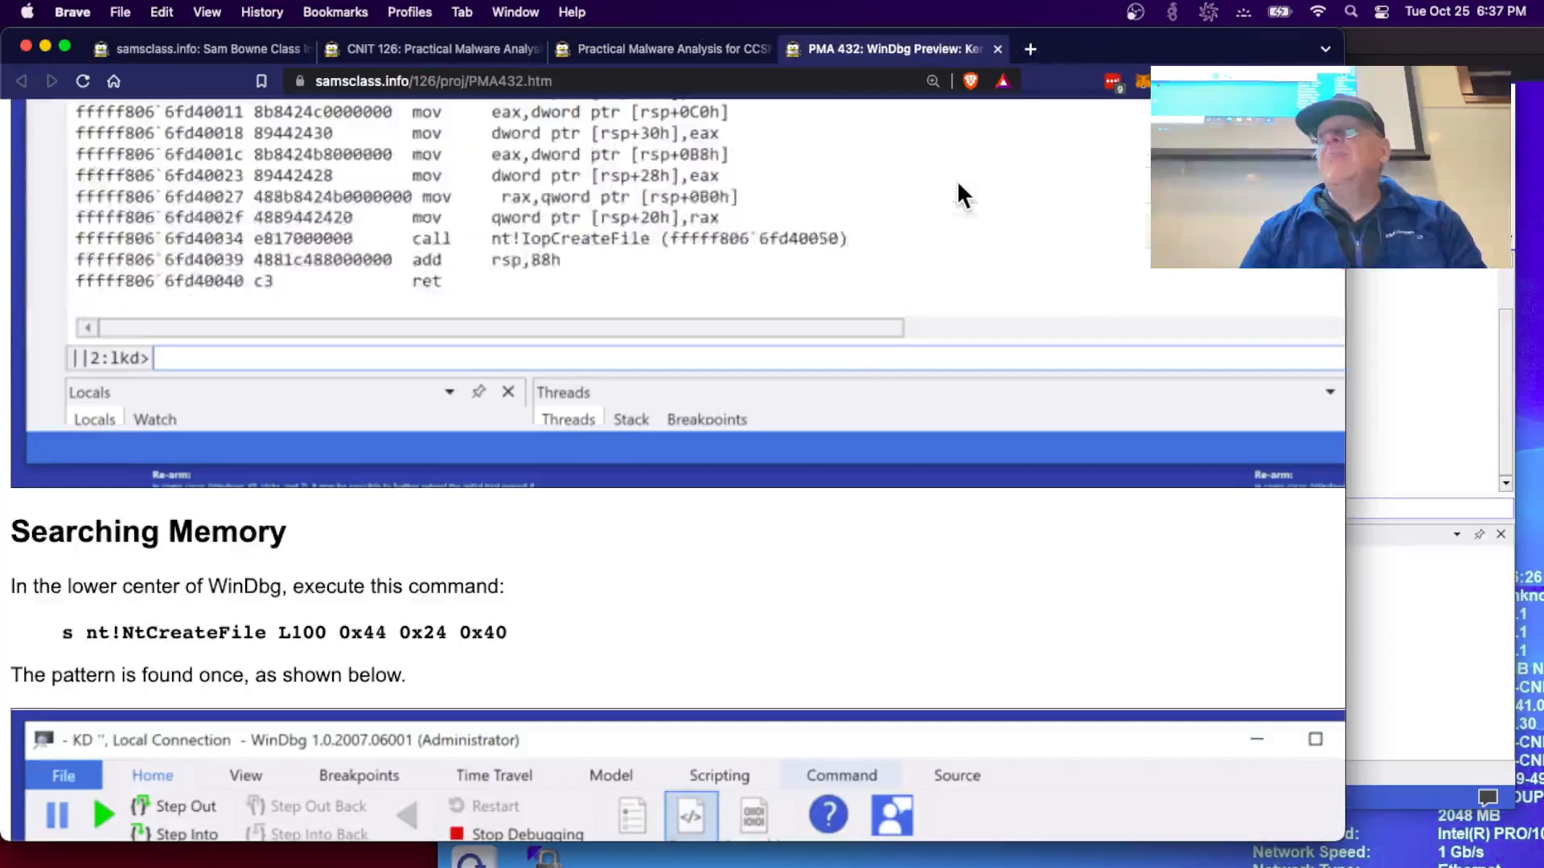
- Run s nt!NtCreateFile L100 0x44 0x24 0x40 in WinDbg, finding one match
{"action": "left_click", "coordinate": [1428, 273]}
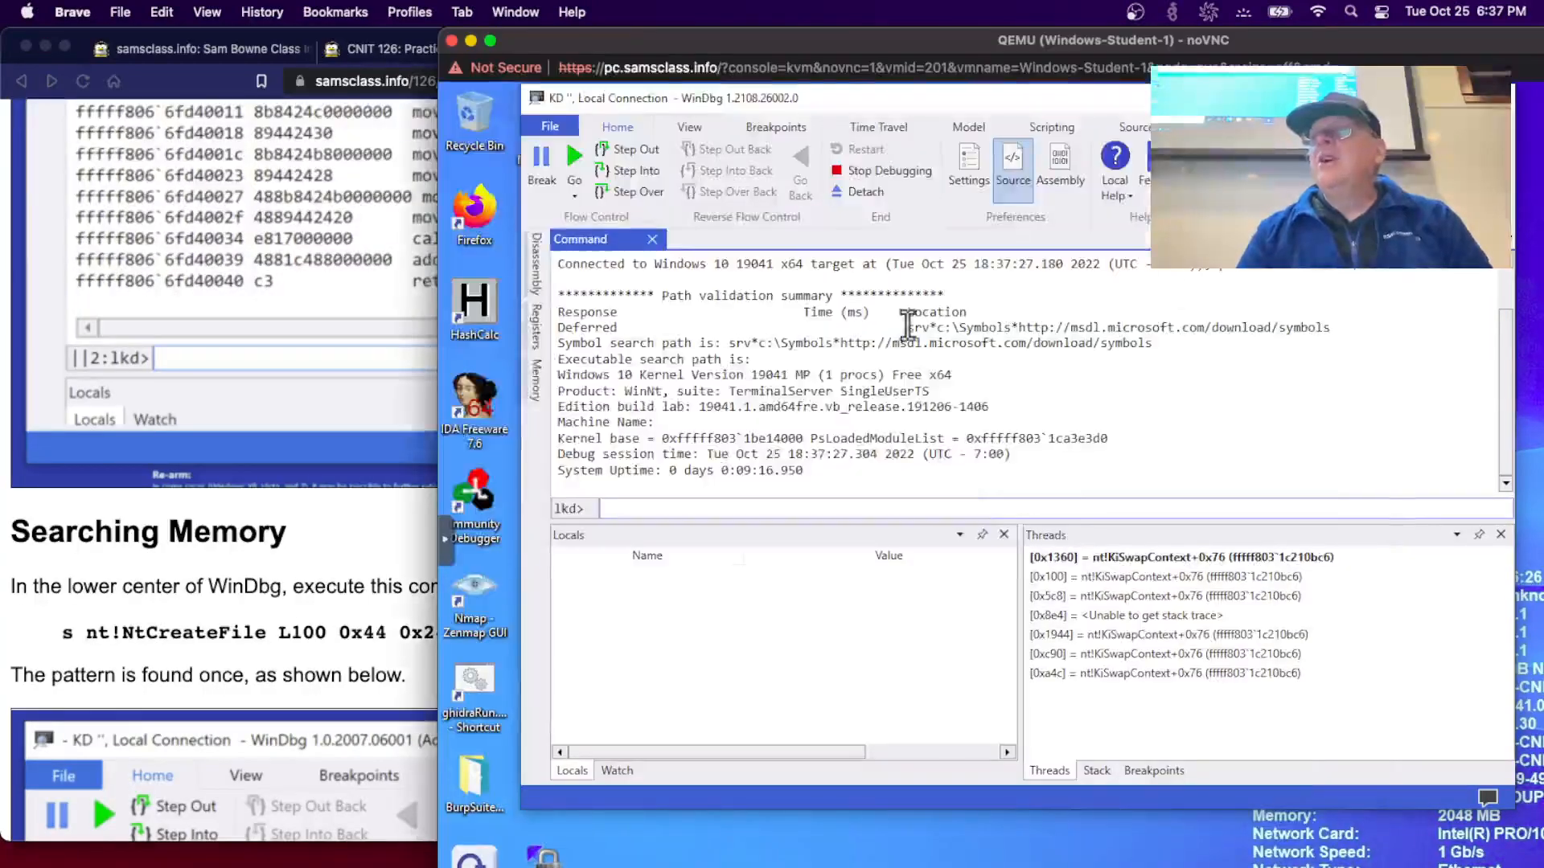
{"action": "left_click", "coordinate": [678, 505]}
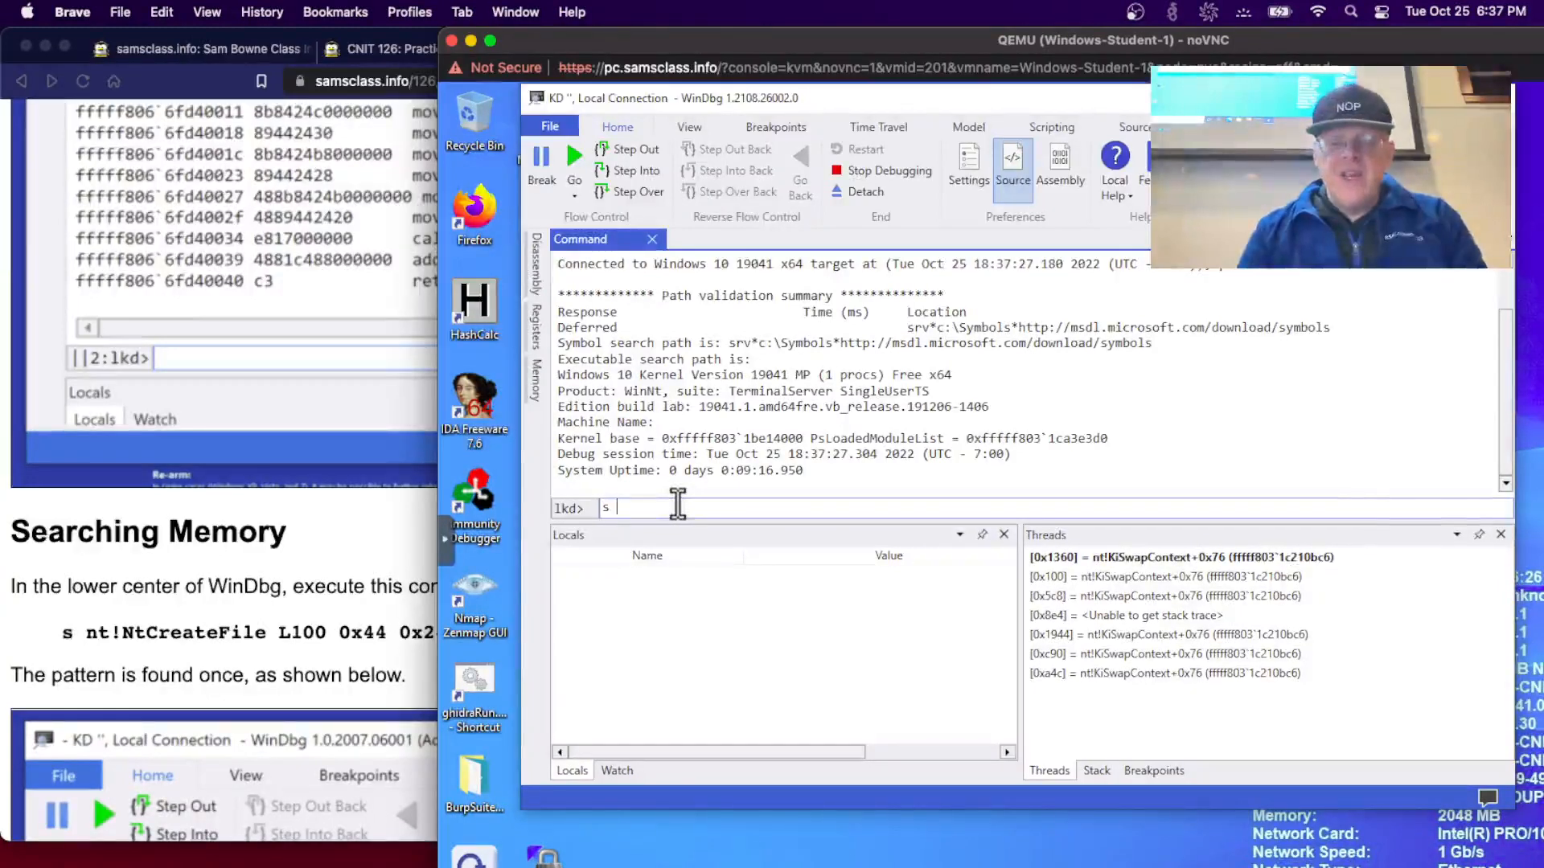
{"action": "type", "text": "s nt!NtC"}
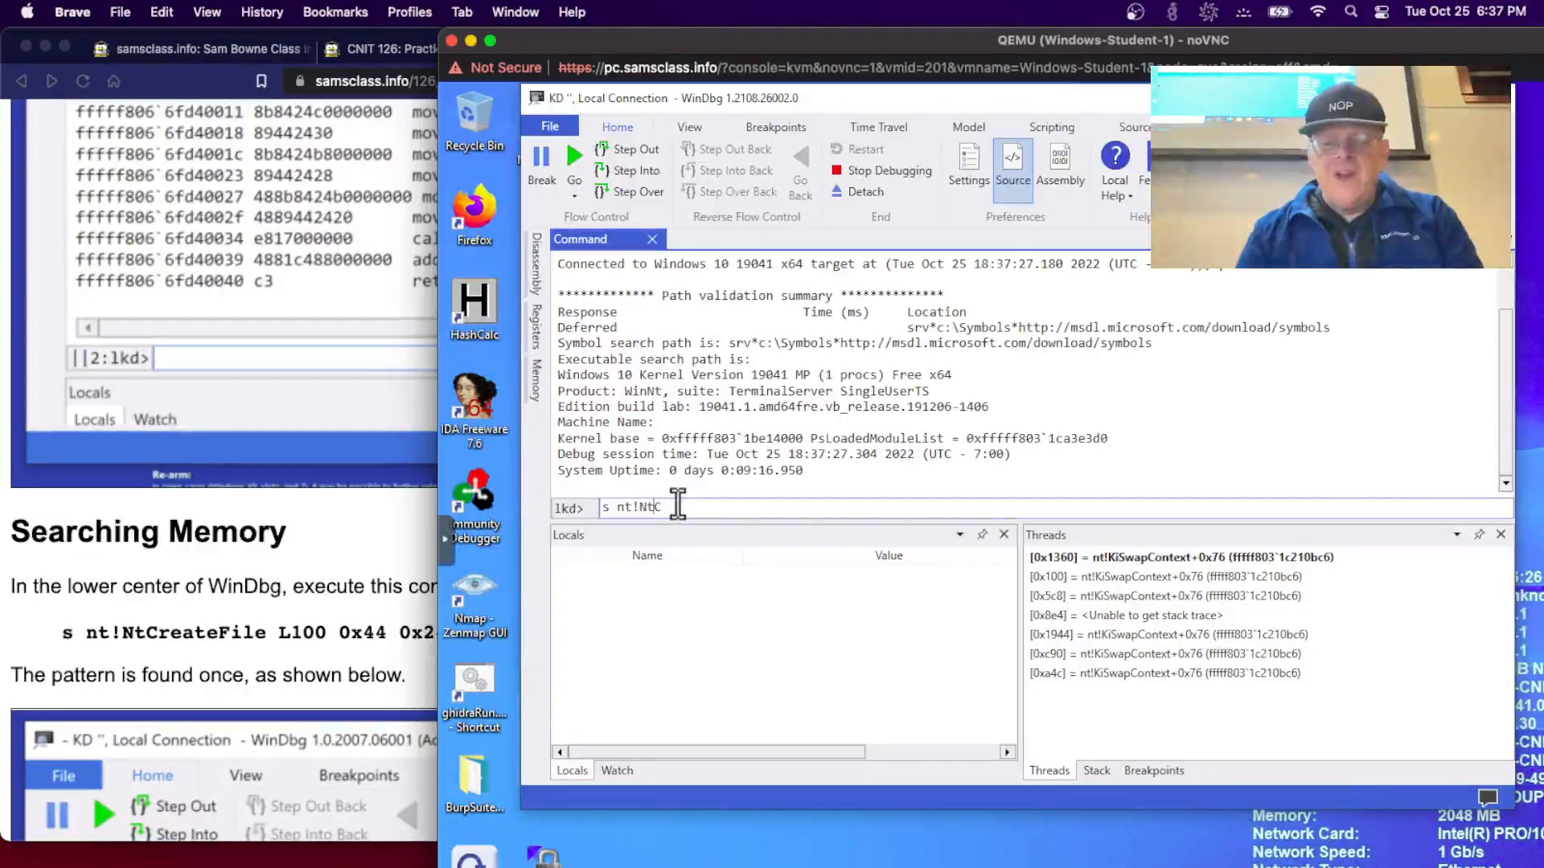
{"action": "type", "text": "reateFile L"}
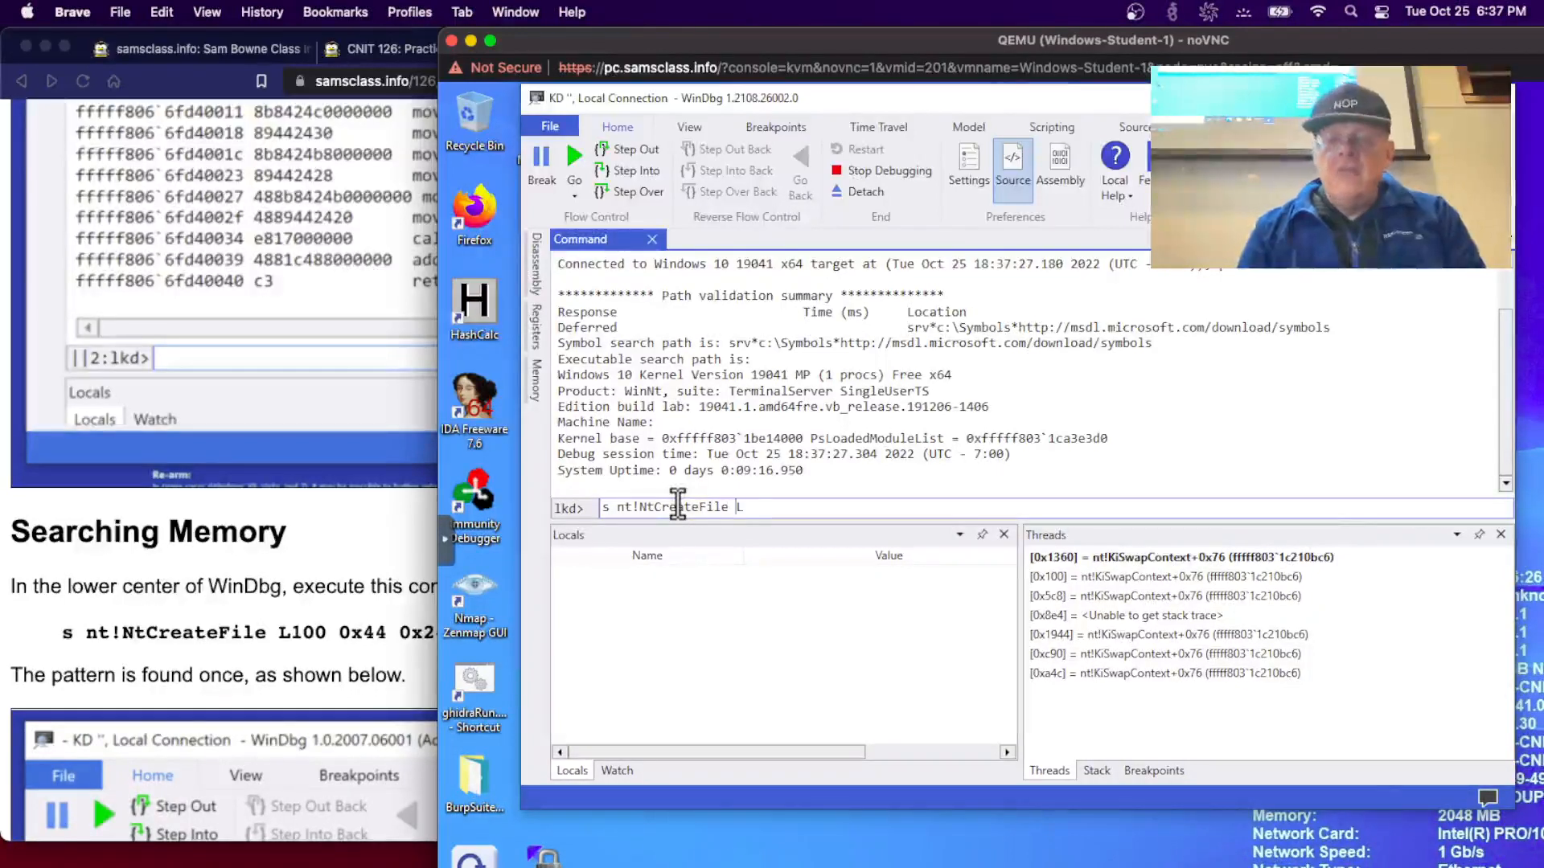
{"action": "type", "text": "100 0x44"}
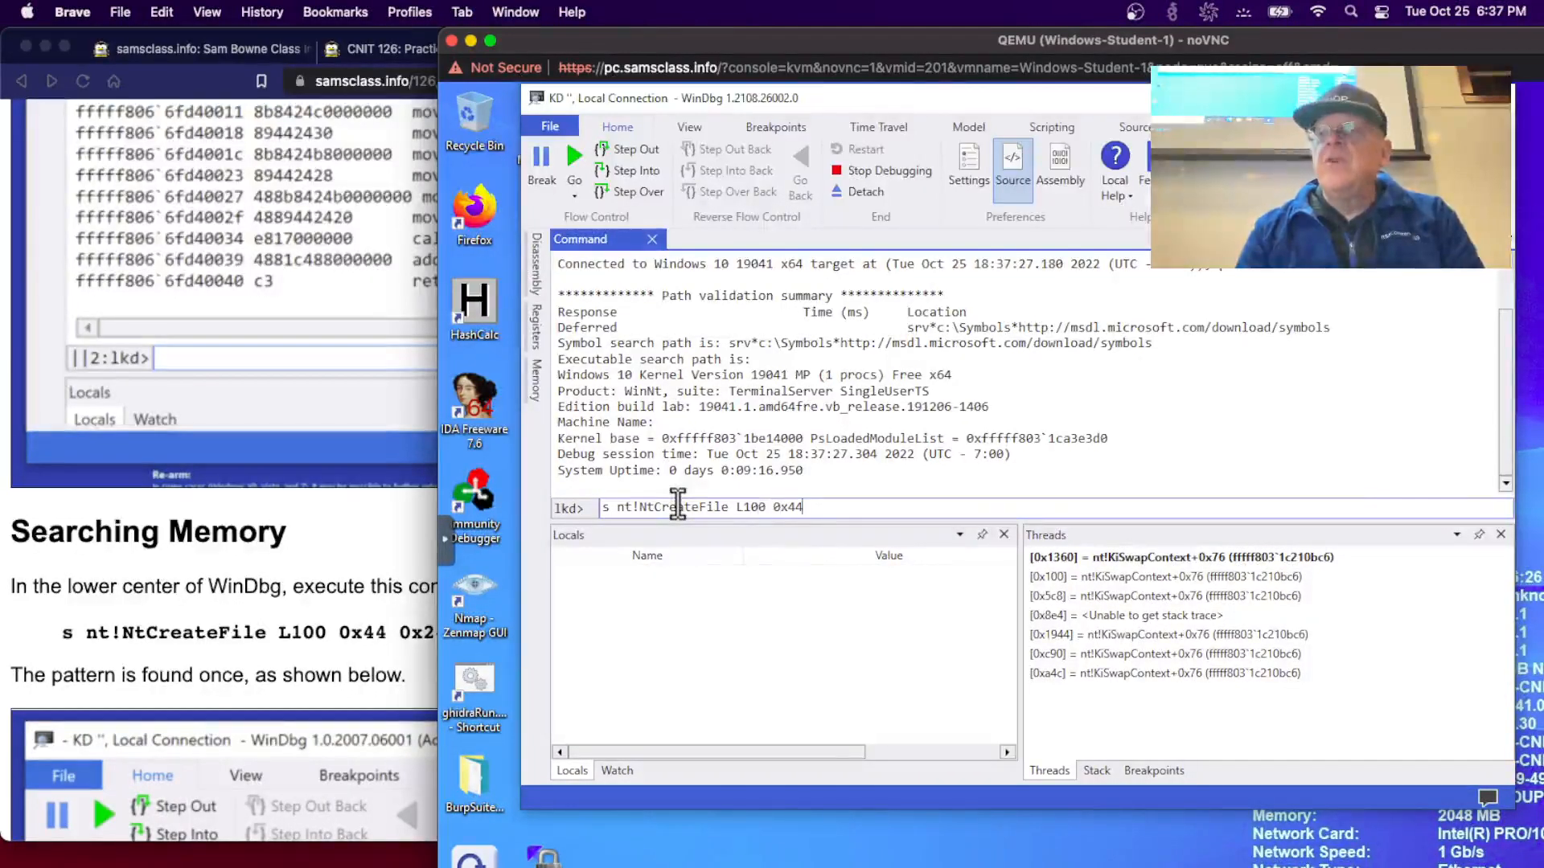
{"action": "left_click", "coordinate": [293, 542]}
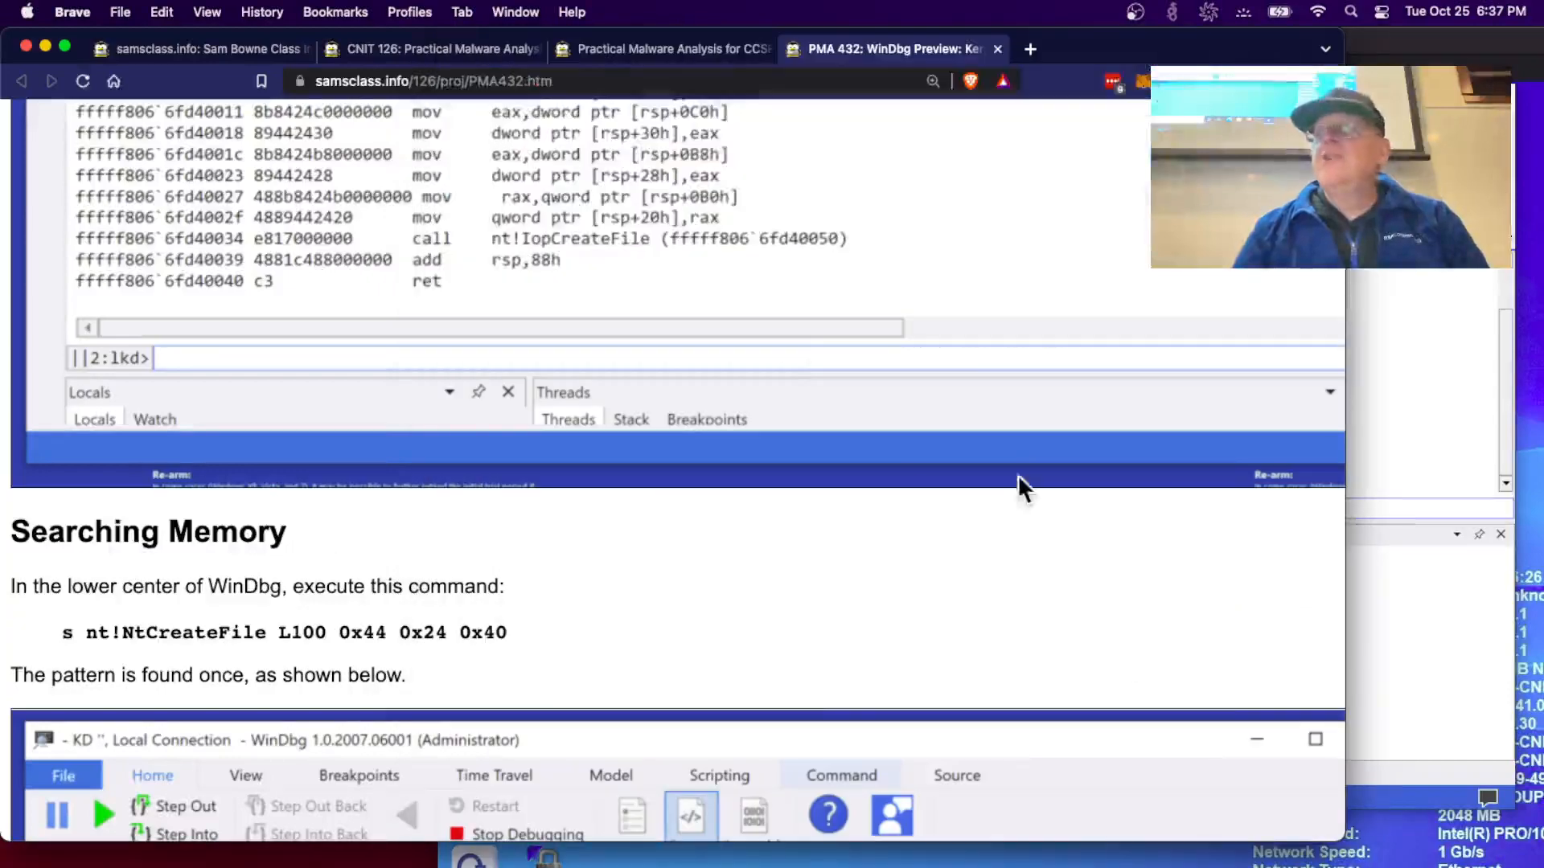
{"action": "left_click", "coordinate": [1421, 490]}
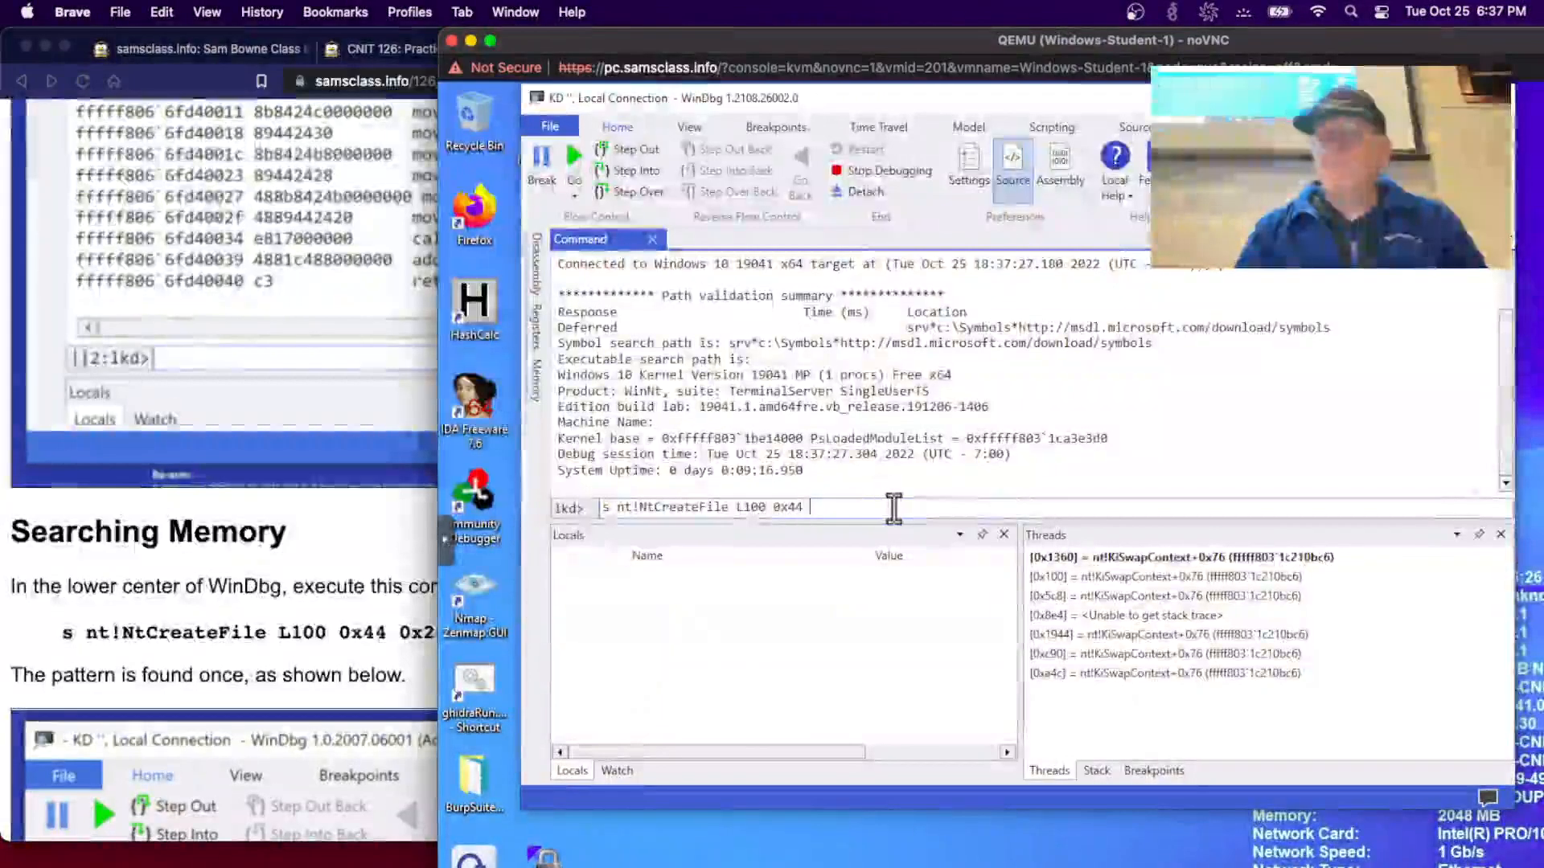
{"action": "type", "text": "0x44 0x24 0x"}
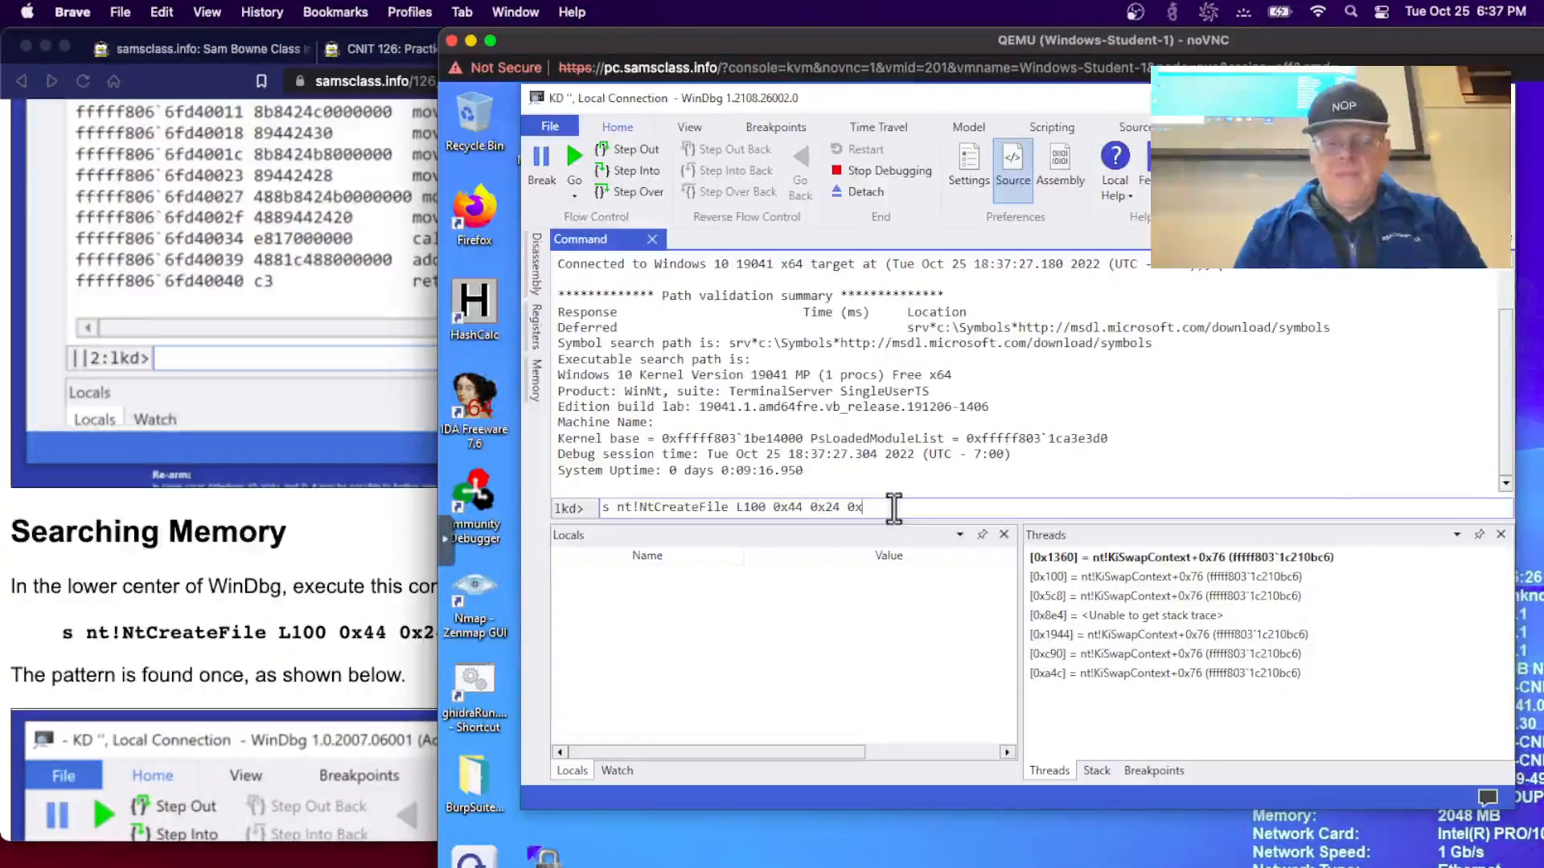
{"action": "type", "text": "40"}
{"action": "key", "text": "Return"}
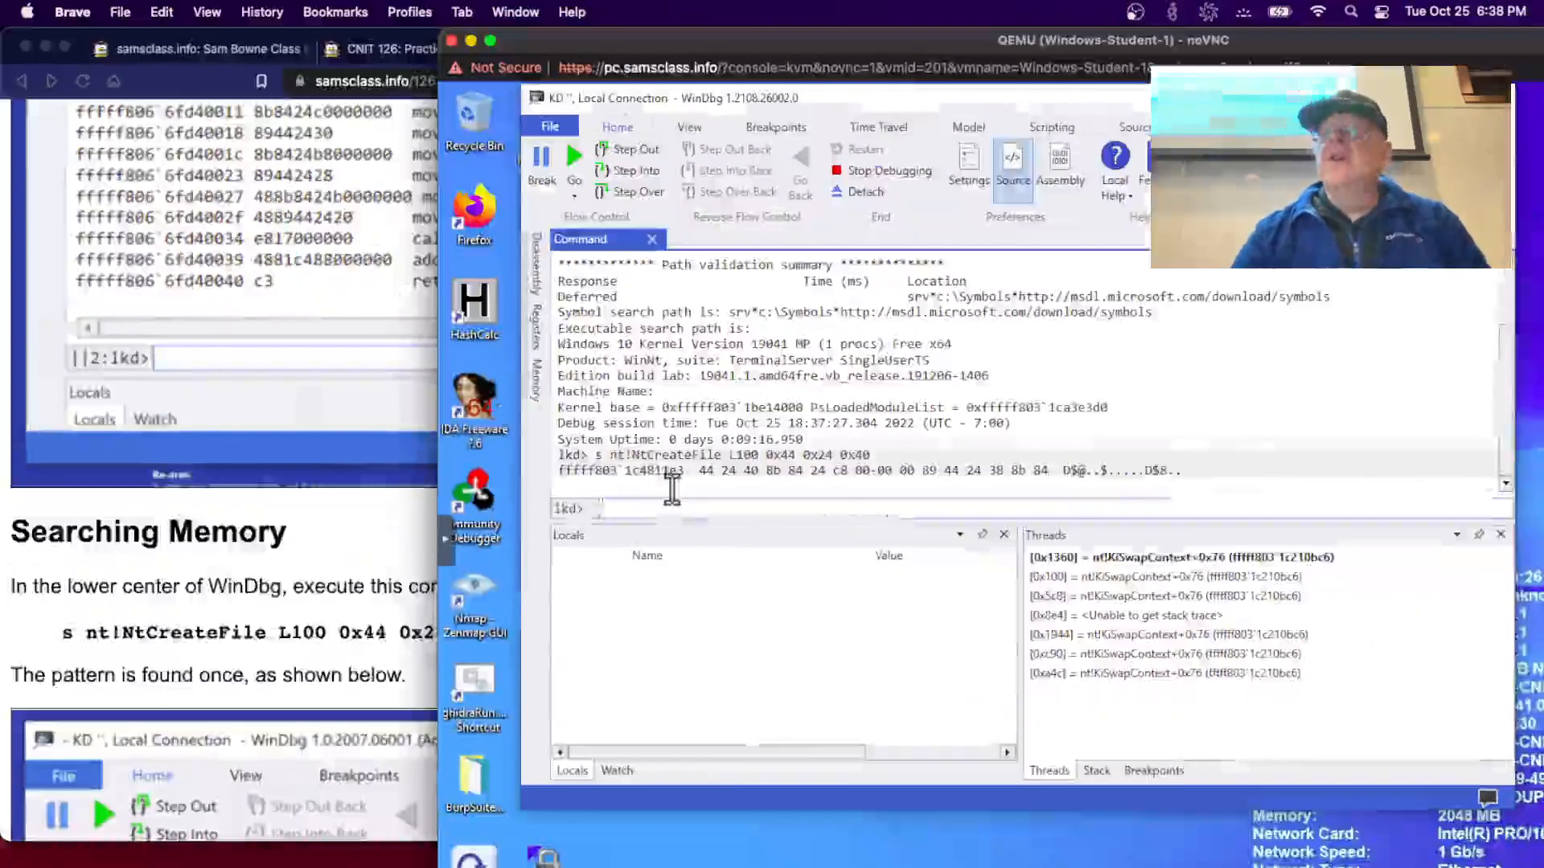
{"action": "scroll", "coordinate": [338, 596], "scroll_direction": "down", "scroll_amount": 8}
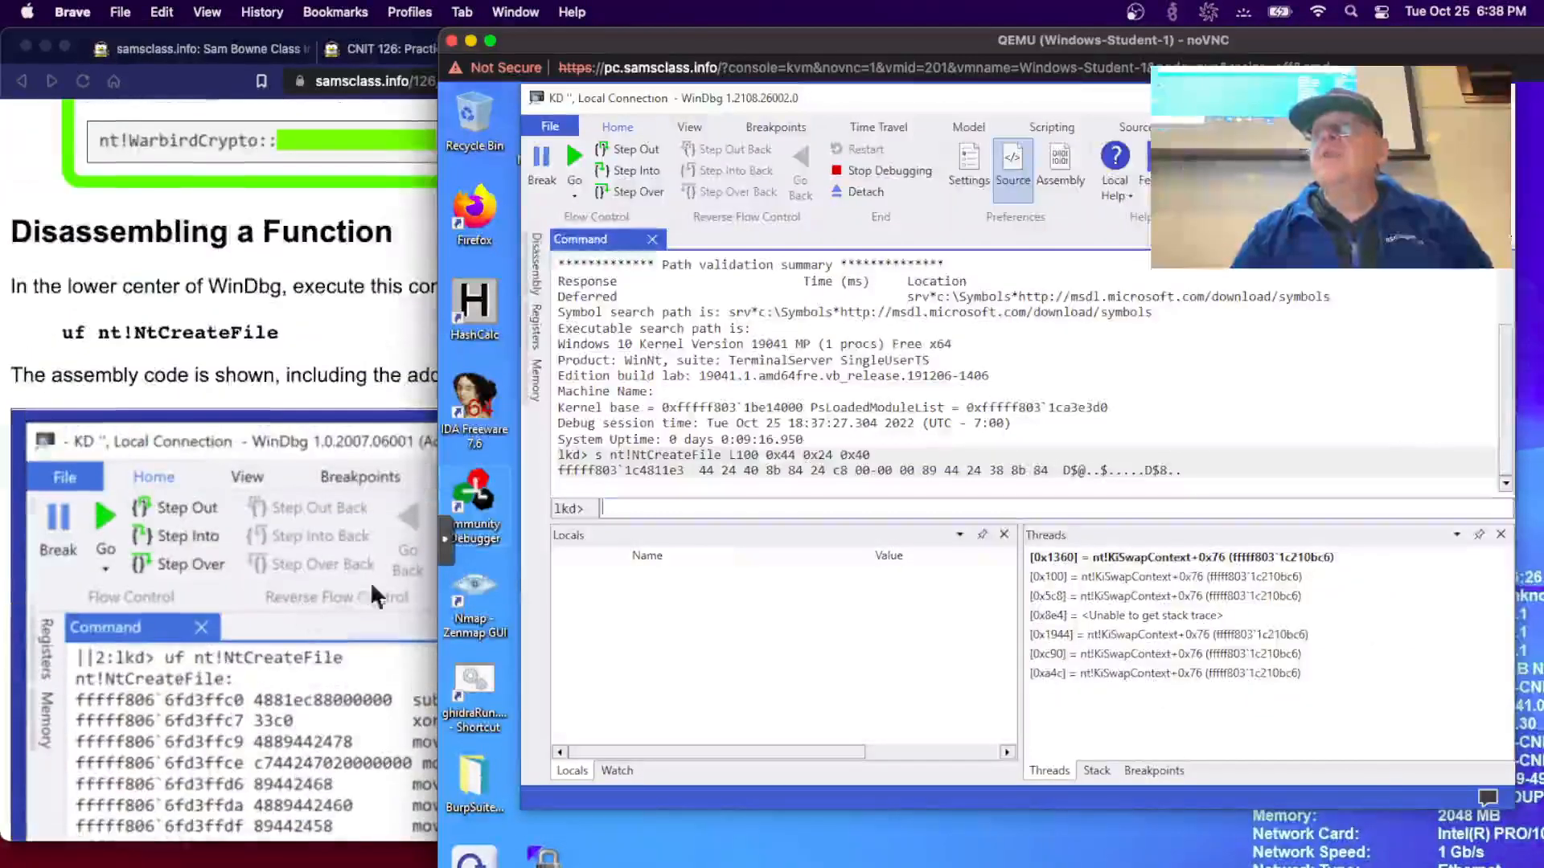
- Run uf Nt!NtCreateFile and review the disassembly through its IopCreateFile call and ret
{"action": "left_click", "coordinate": [621, 508]}
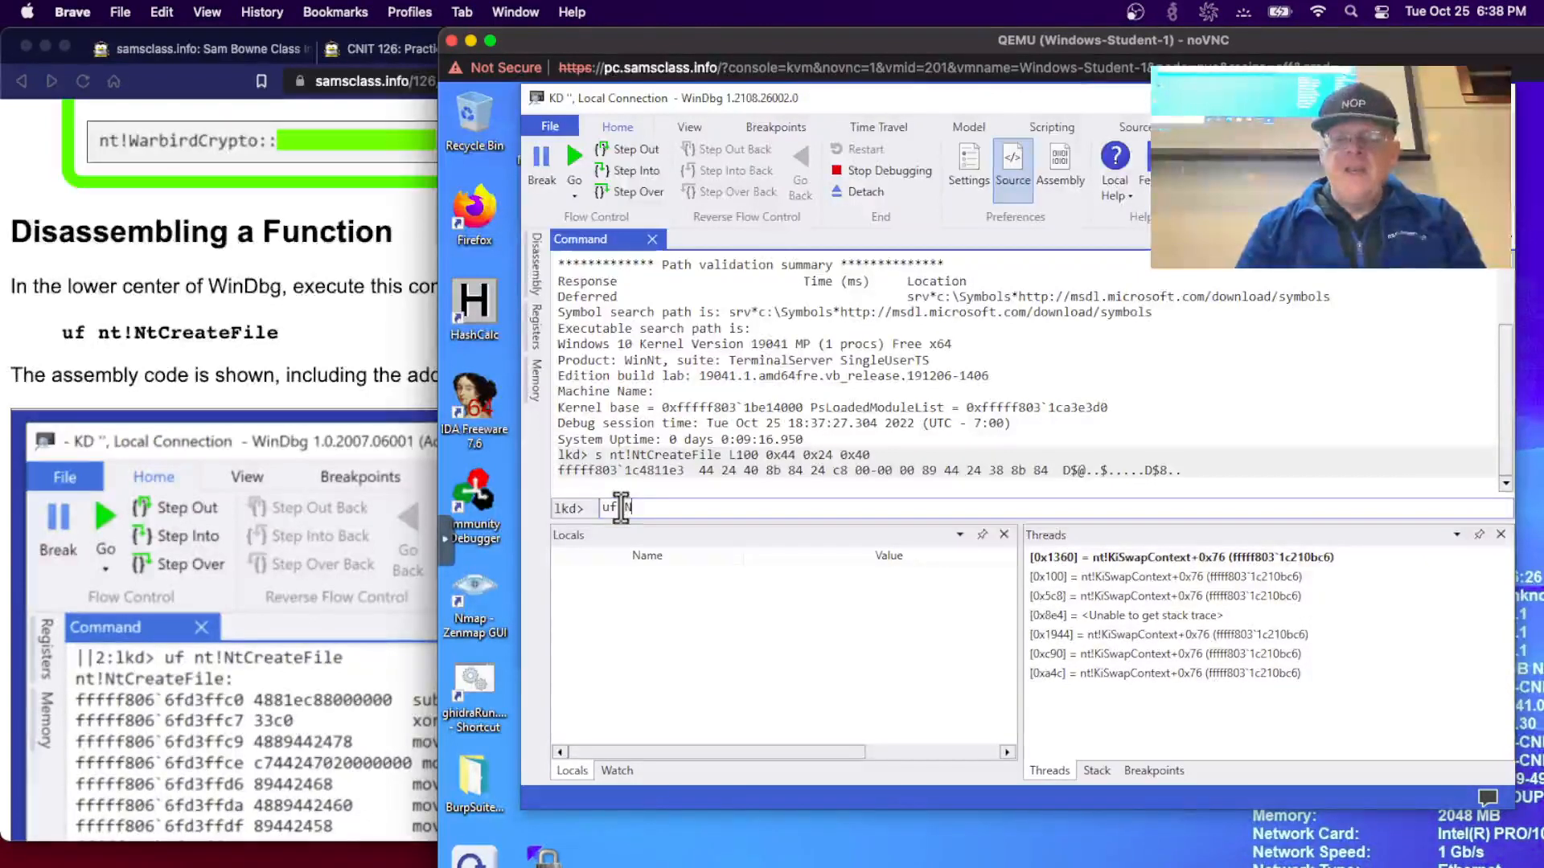
{"action": "type", "text": "uf Nt!NtC"}
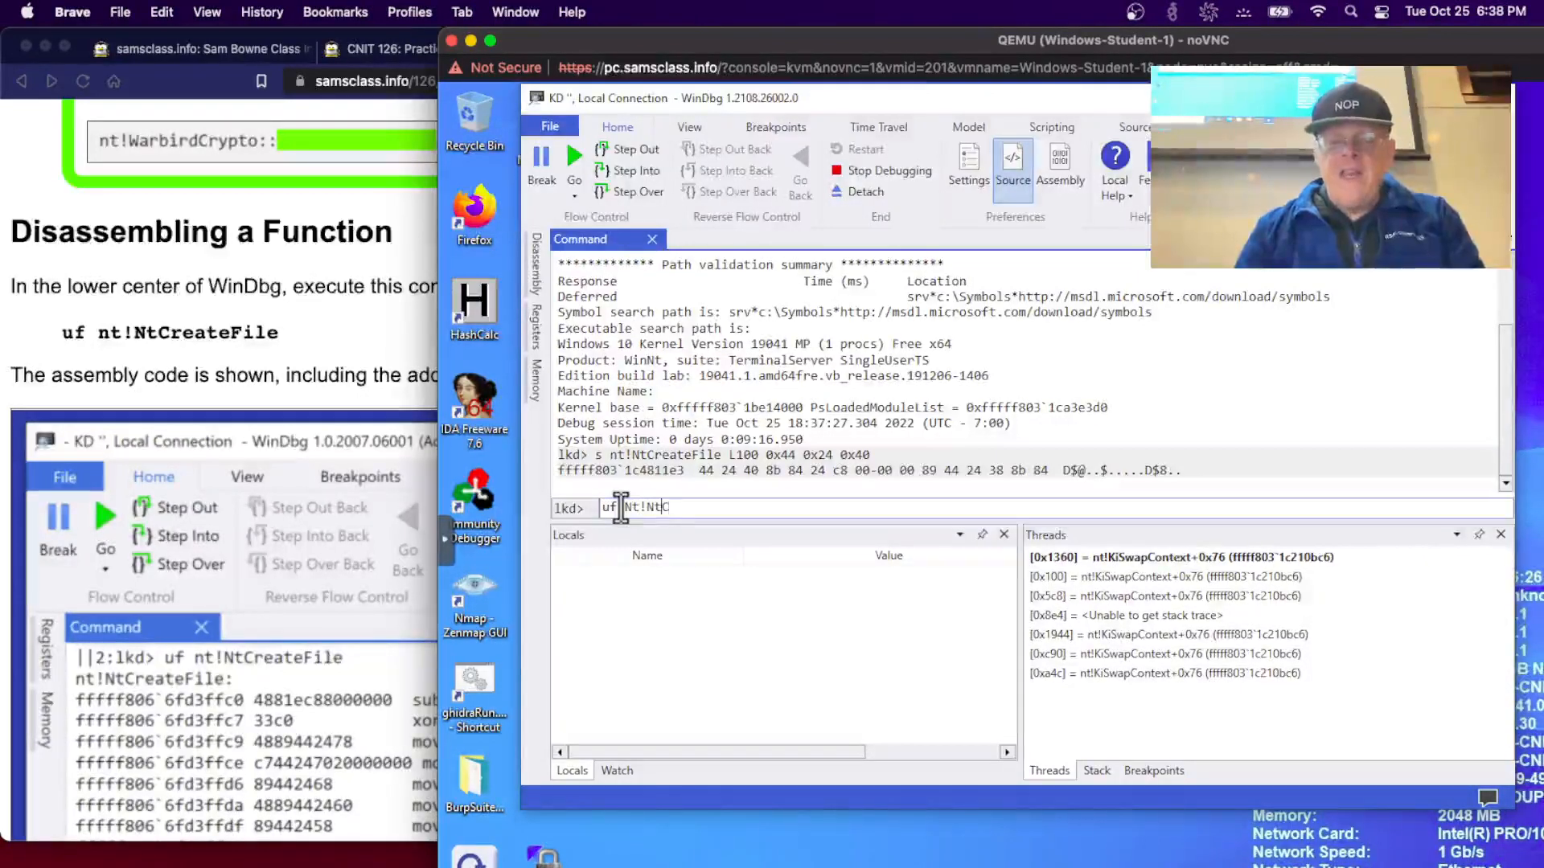
{"action": "type", "text": "reat"}
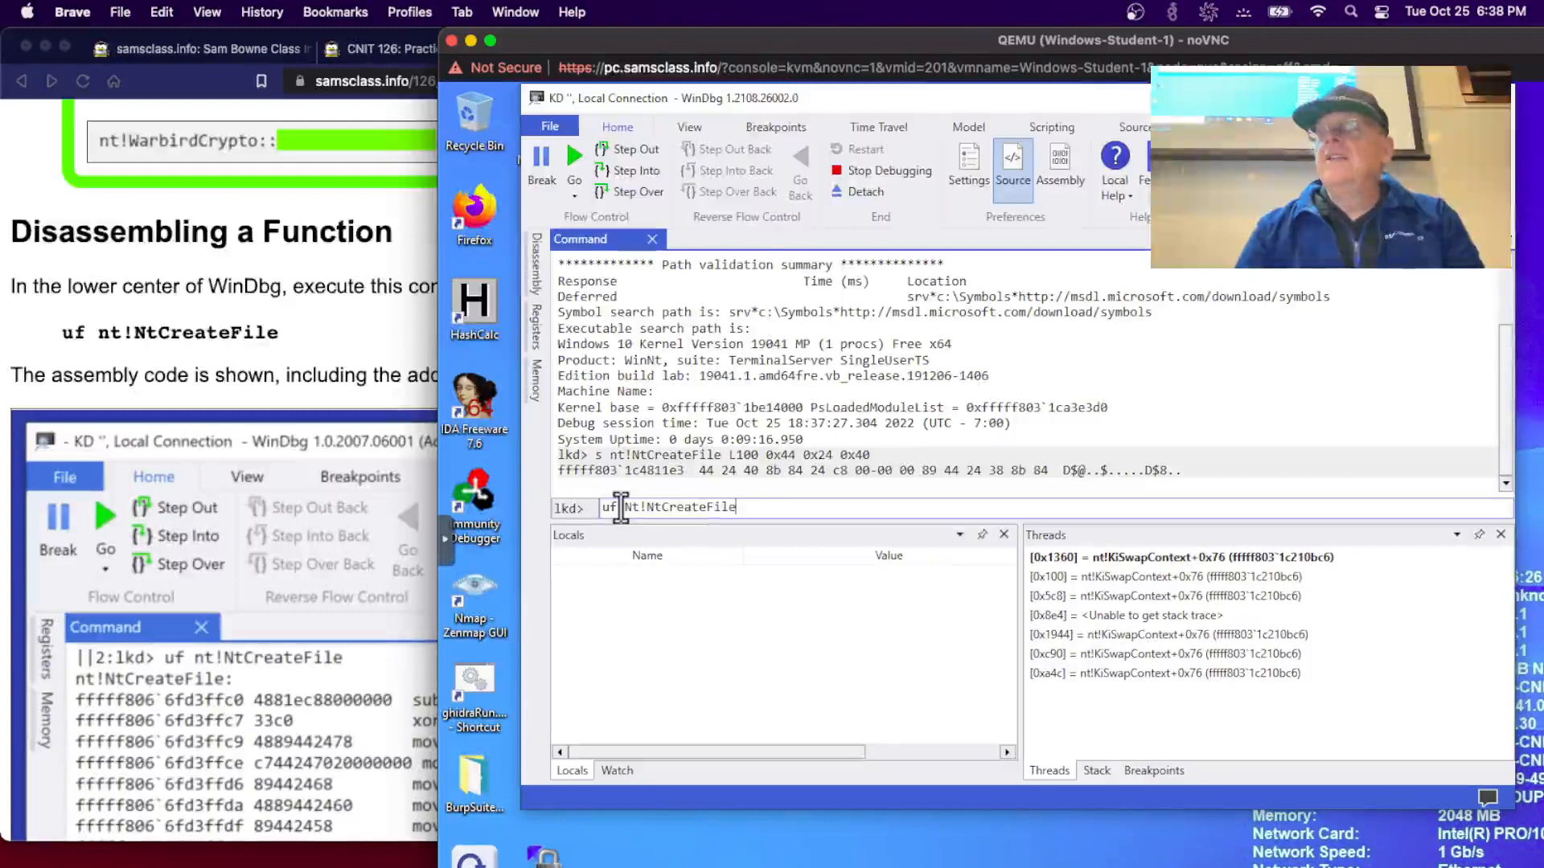
{"action": "type", "text": "eFile"}
{"action": "key", "text": "Return"}
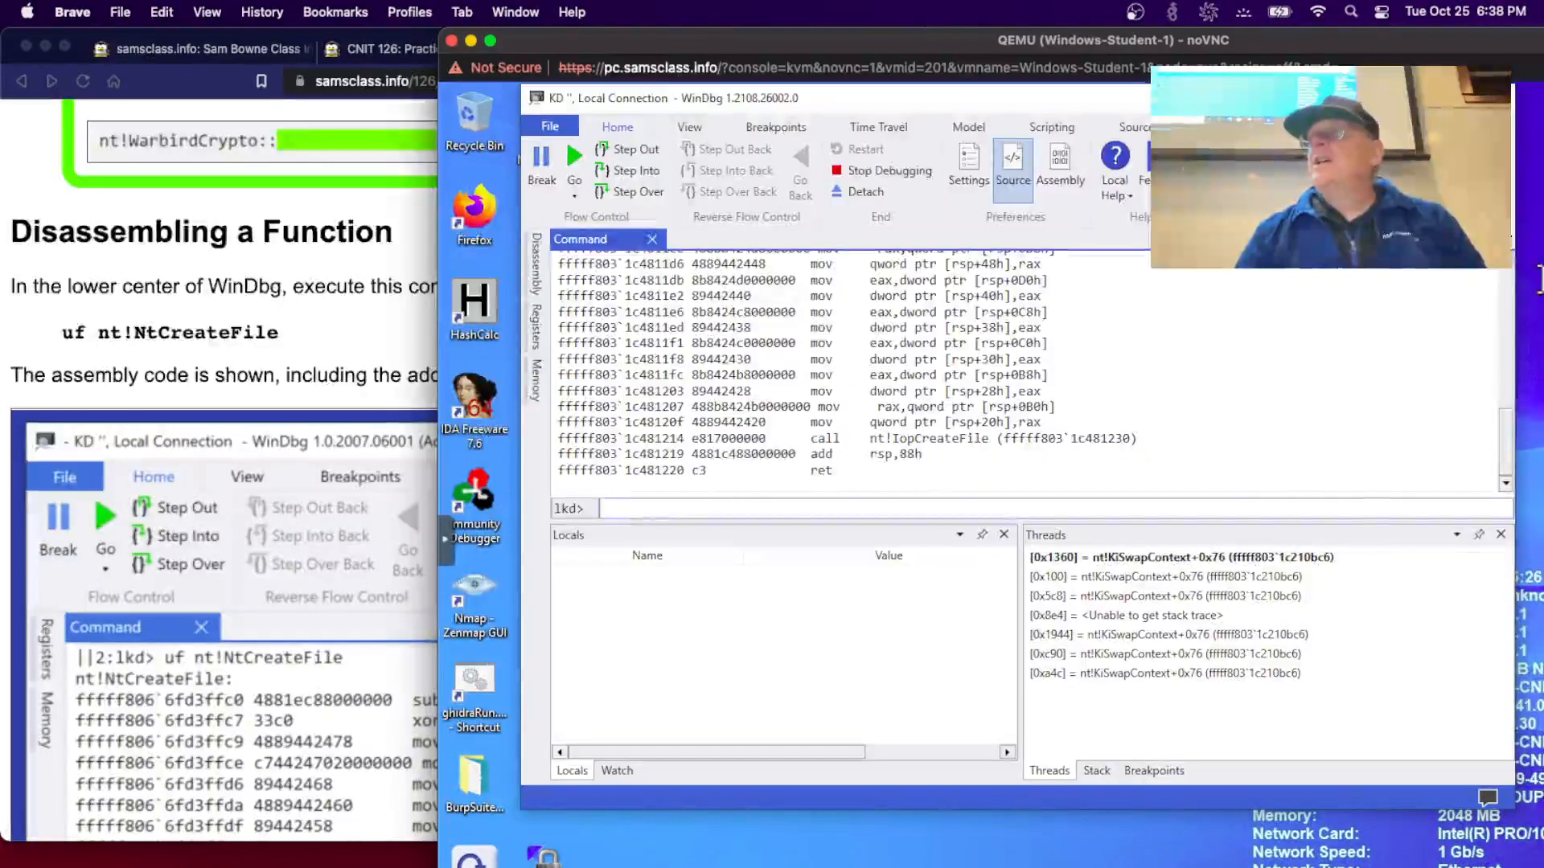
{"action": "scroll", "coordinate": [1510, 276], "scroll_direction": "up", "scroll_amount": 3}
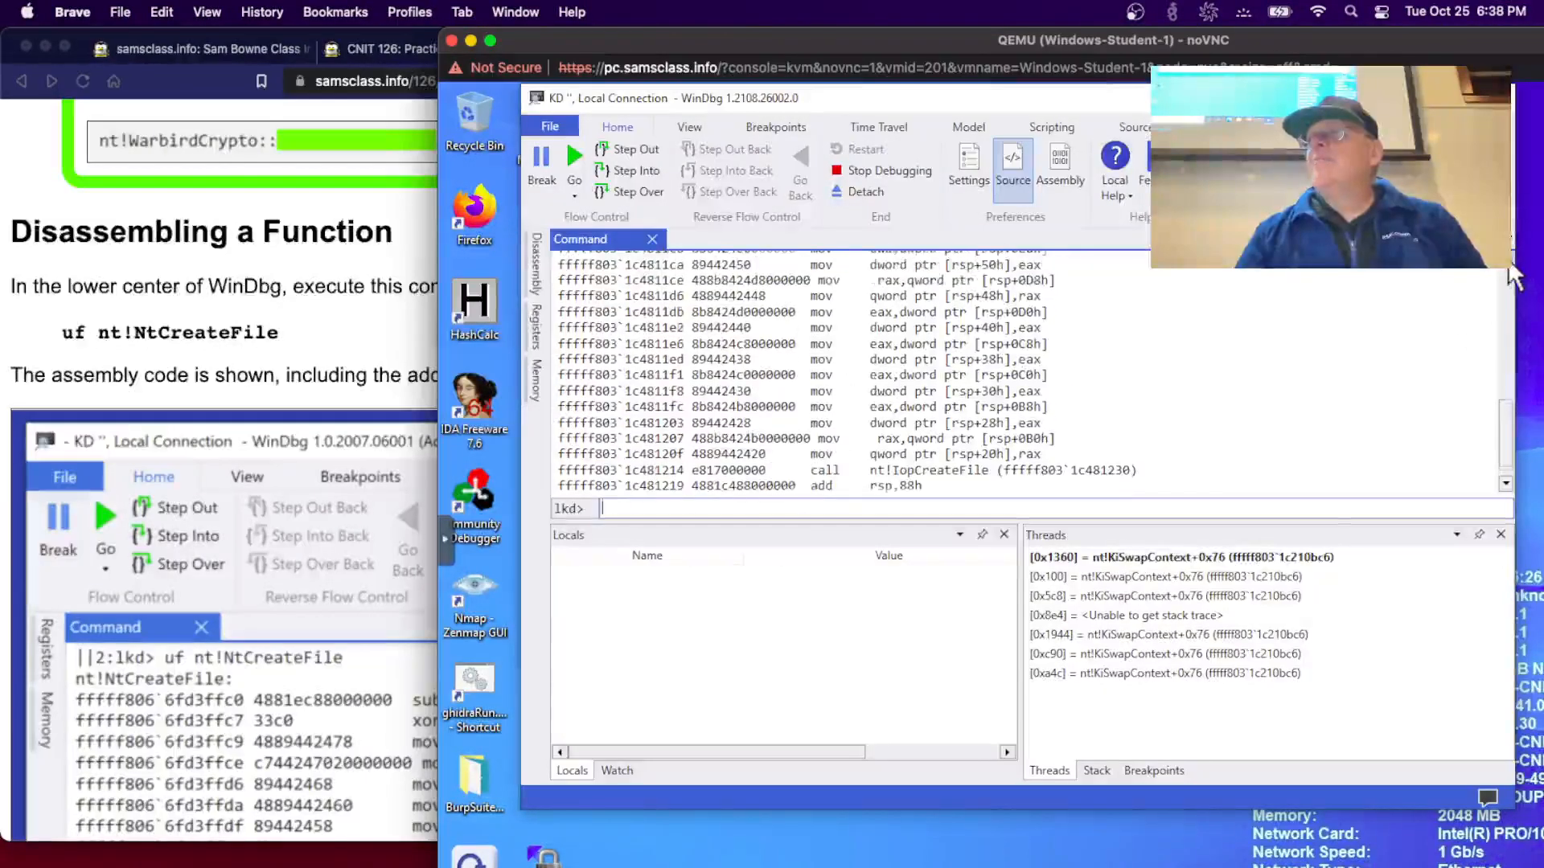
{"action": "scroll", "coordinate": [1510, 276], "scroll_direction": "up", "scroll_amount": 4}
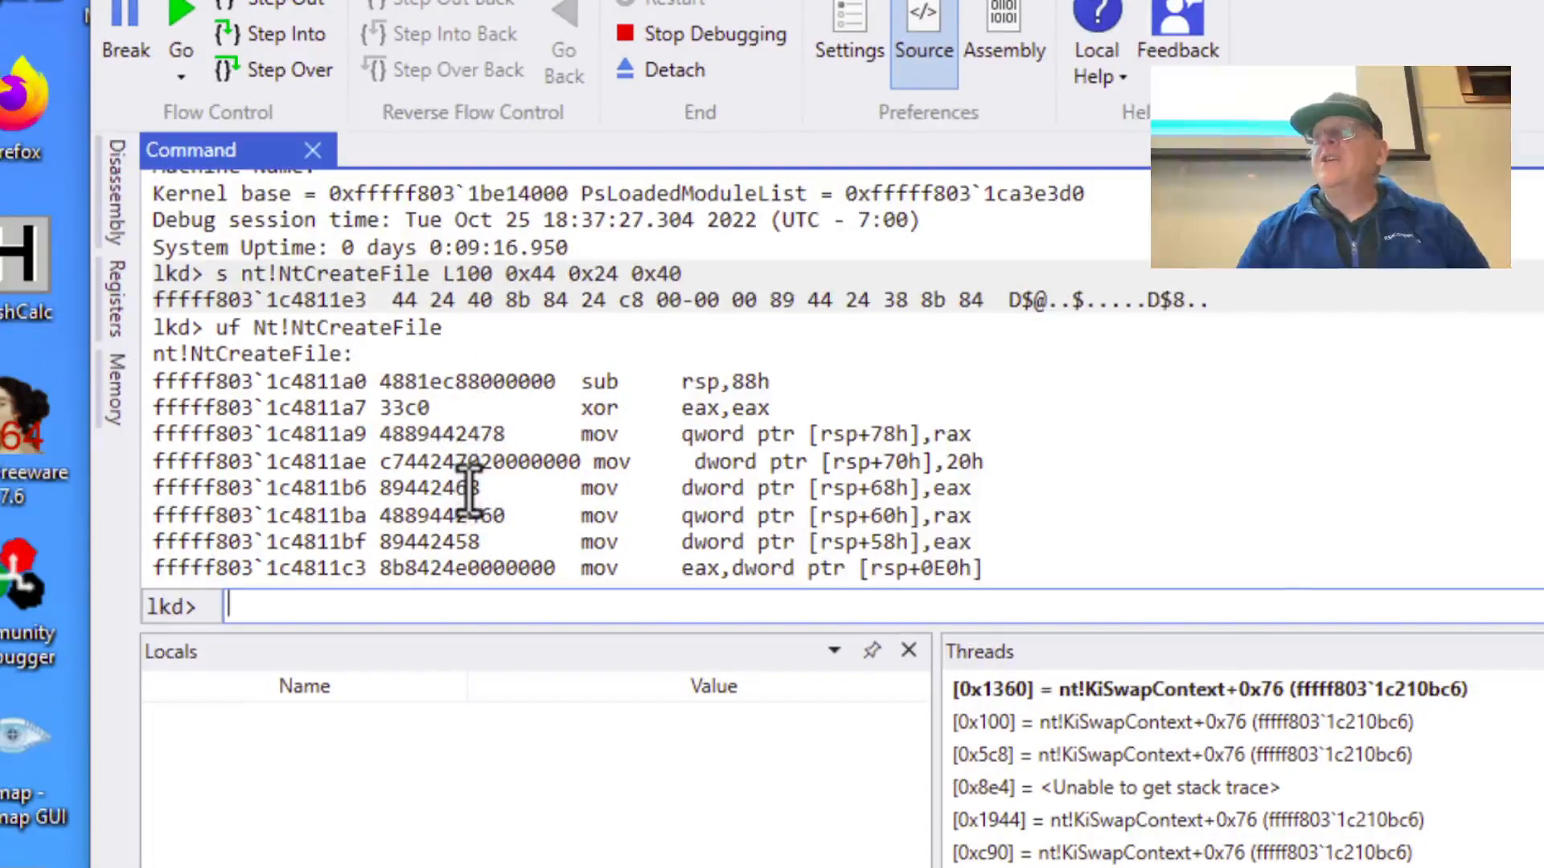
{"action": "left_click", "coordinate": [963, 480]}
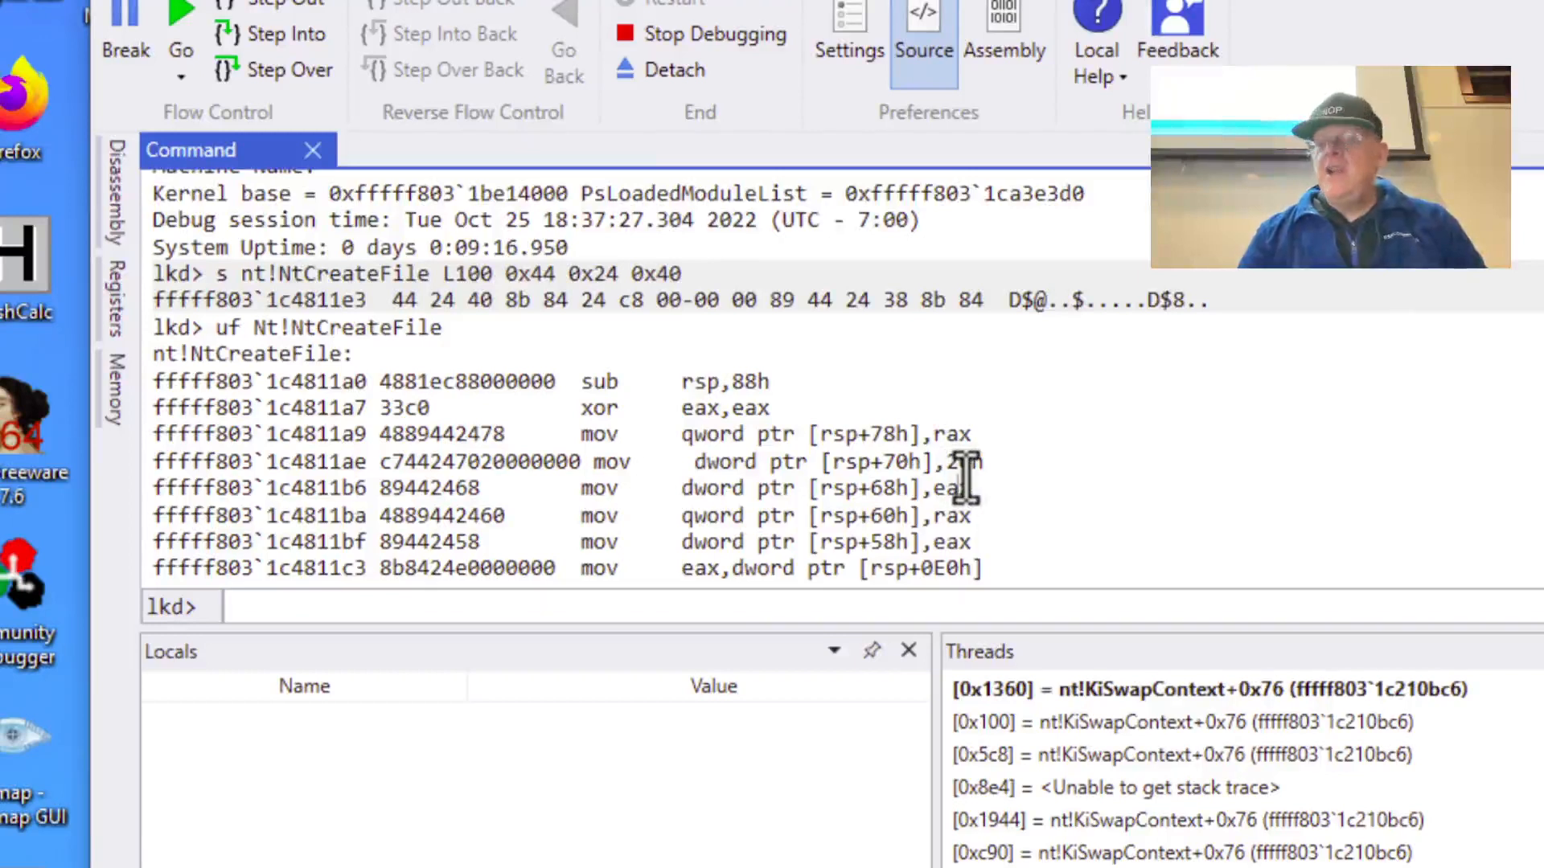
{"action": "scroll", "coordinate": [965, 480], "scroll_direction": "down", "scroll_amount": 3}
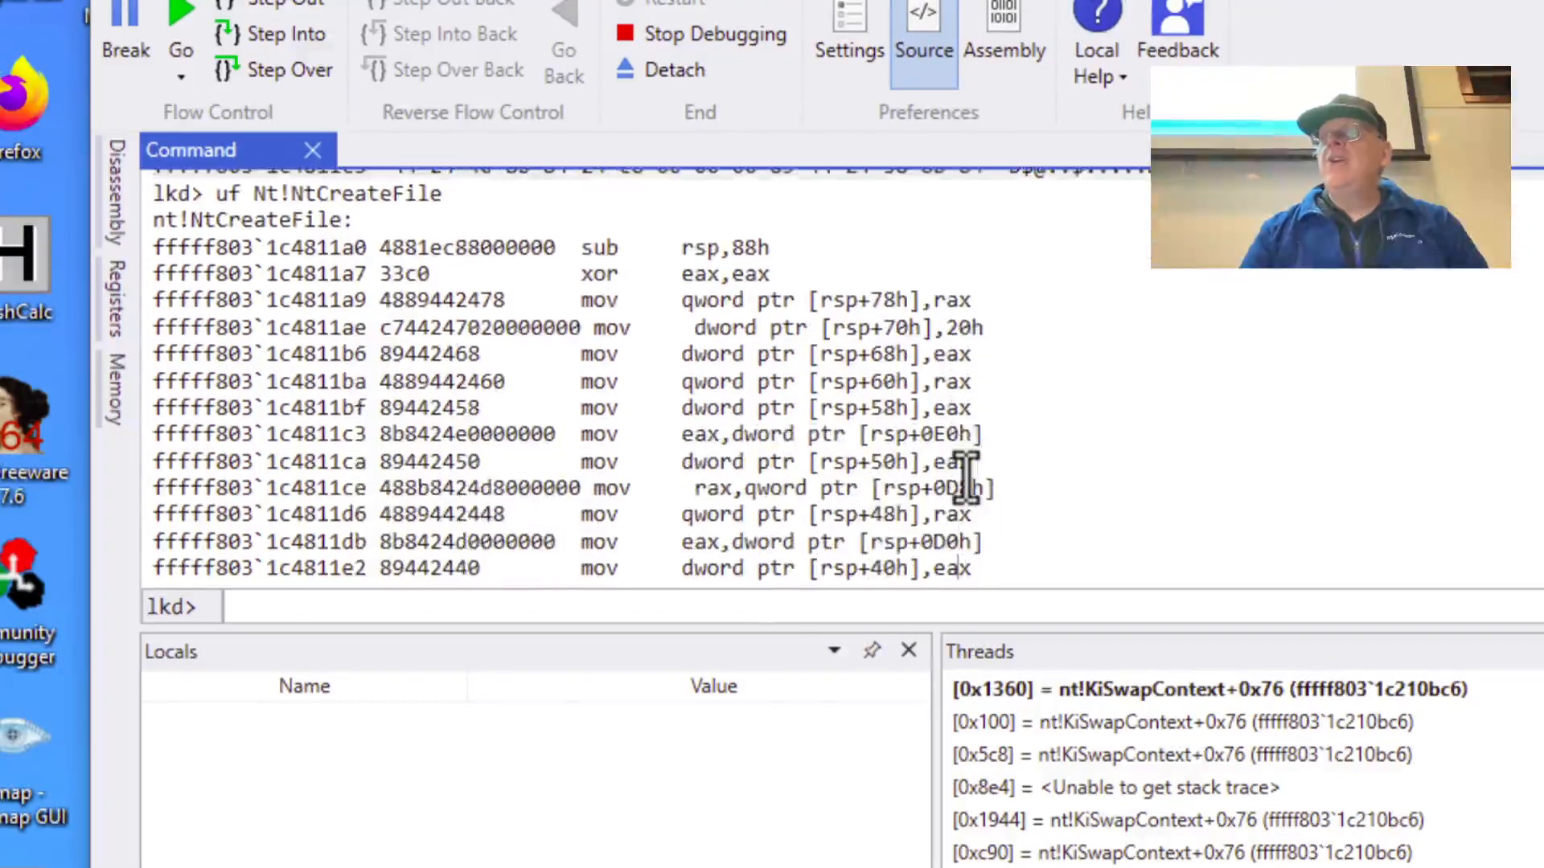
{"action": "scroll", "coordinate": [965, 480], "scroll_direction": "down", "scroll_amount": 1}
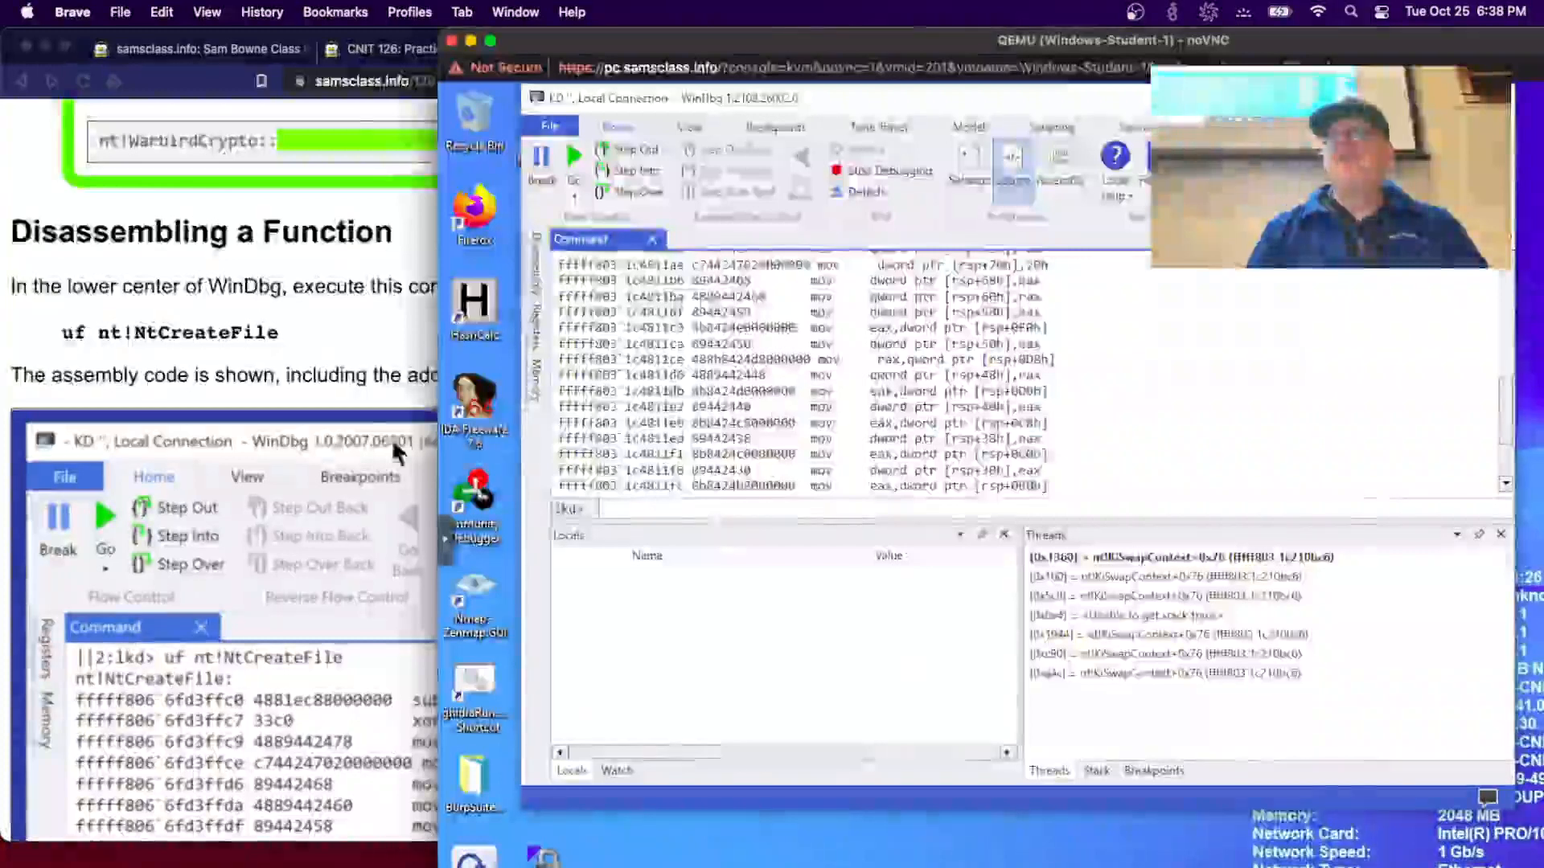
- Scroll the lab page to Finding Strings (s -sa nt!NtCreateFile L100), then return to the WinDbg console
{"action": "left_click", "coordinate": [316, 441]}
{"action": "scroll", "coordinate": [316, 441], "scroll_direction": "down", "scroll_amount": 10}
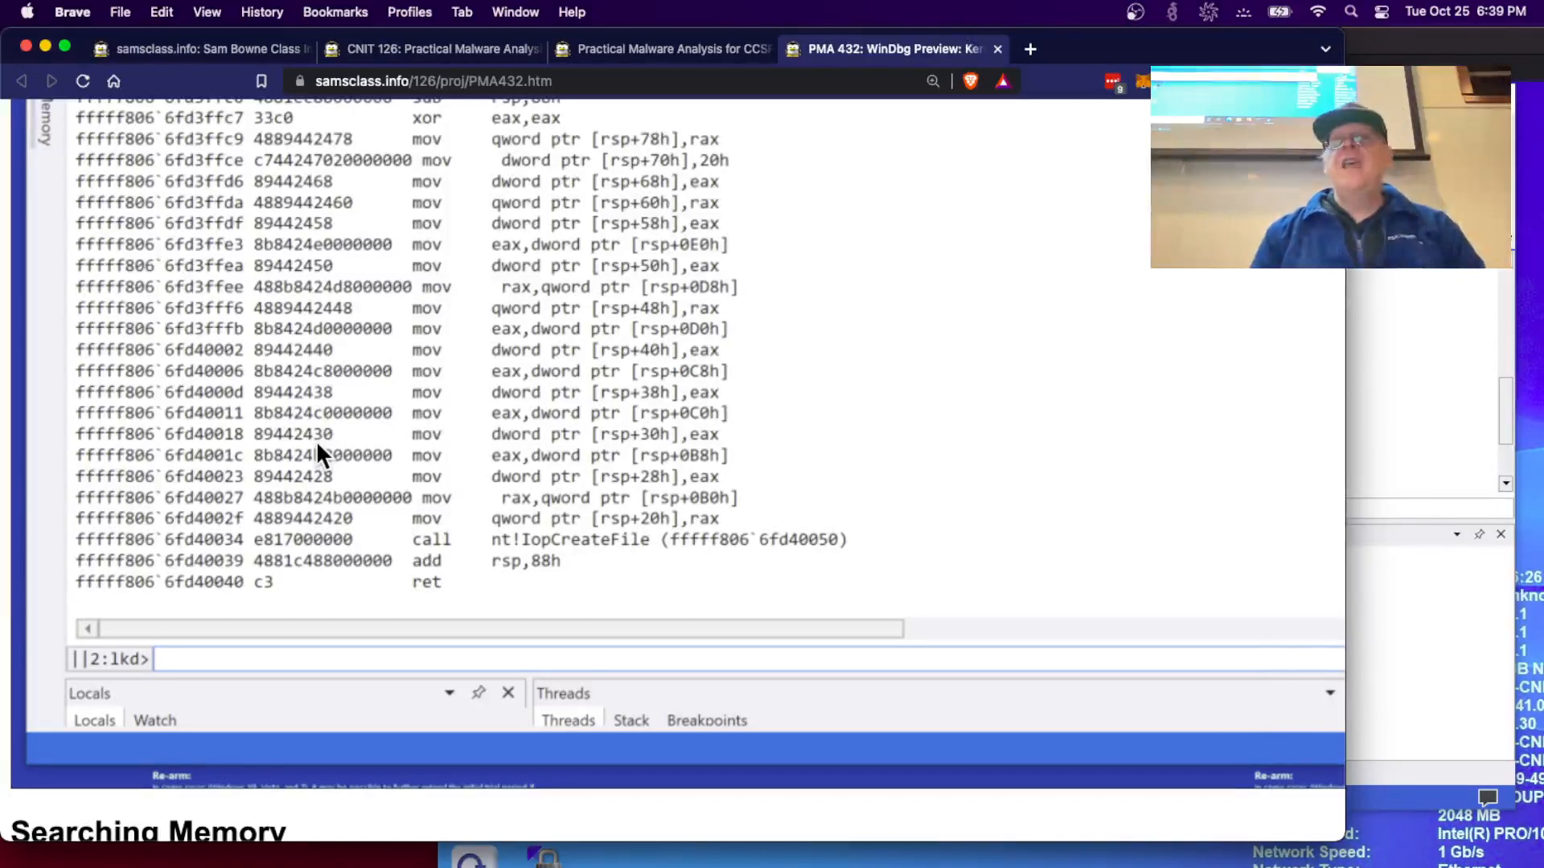
{"action": "scroll", "coordinate": [316, 441], "scroll_direction": "down", "scroll_amount": 7}
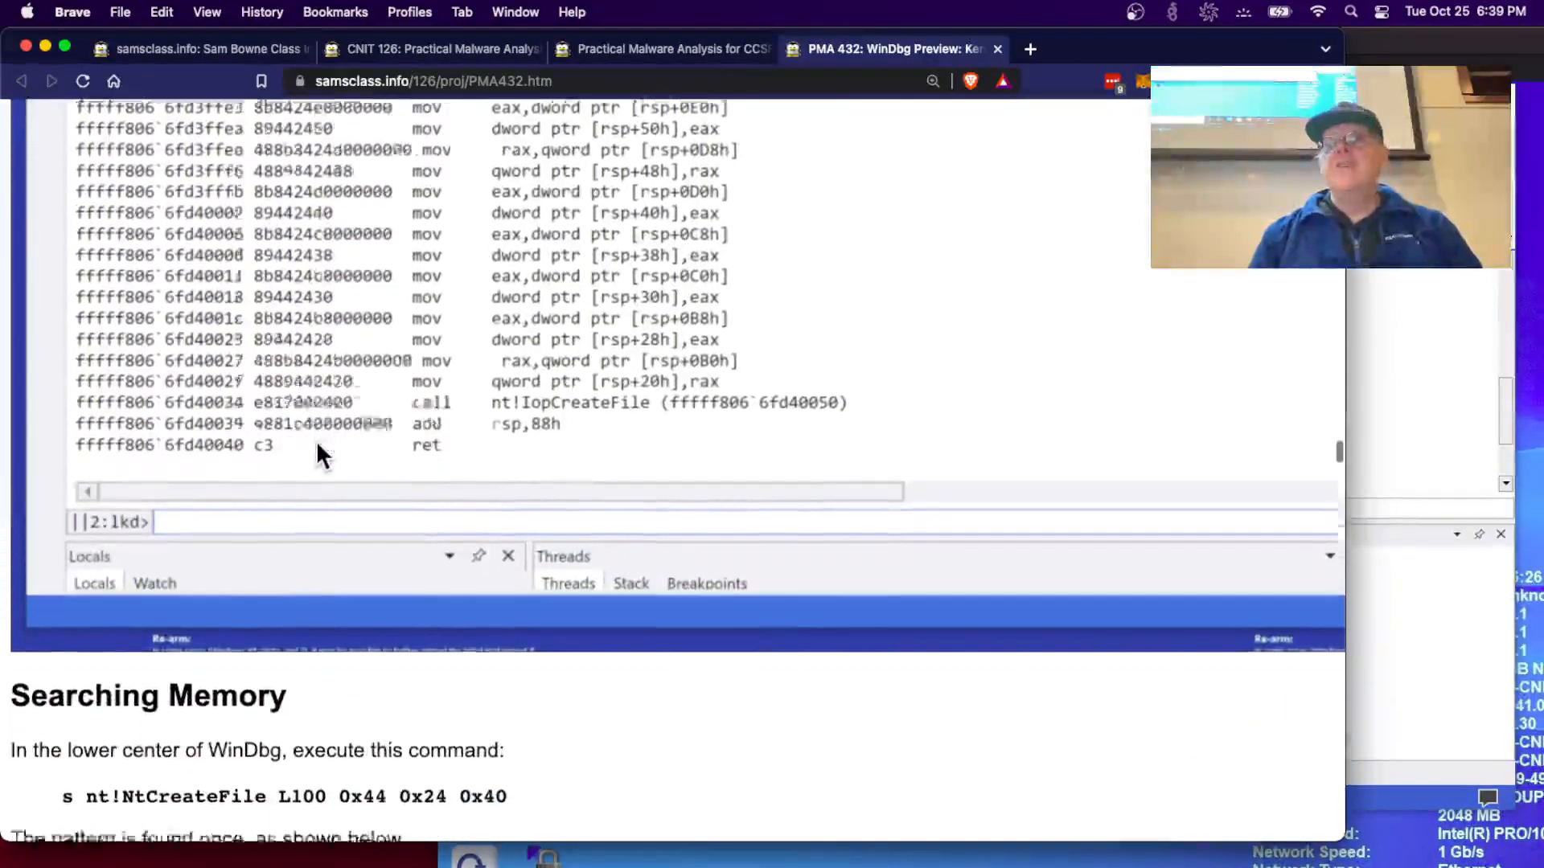
{"action": "scroll", "coordinate": [413, 371], "scroll_direction": "down", "scroll_amount": 9}
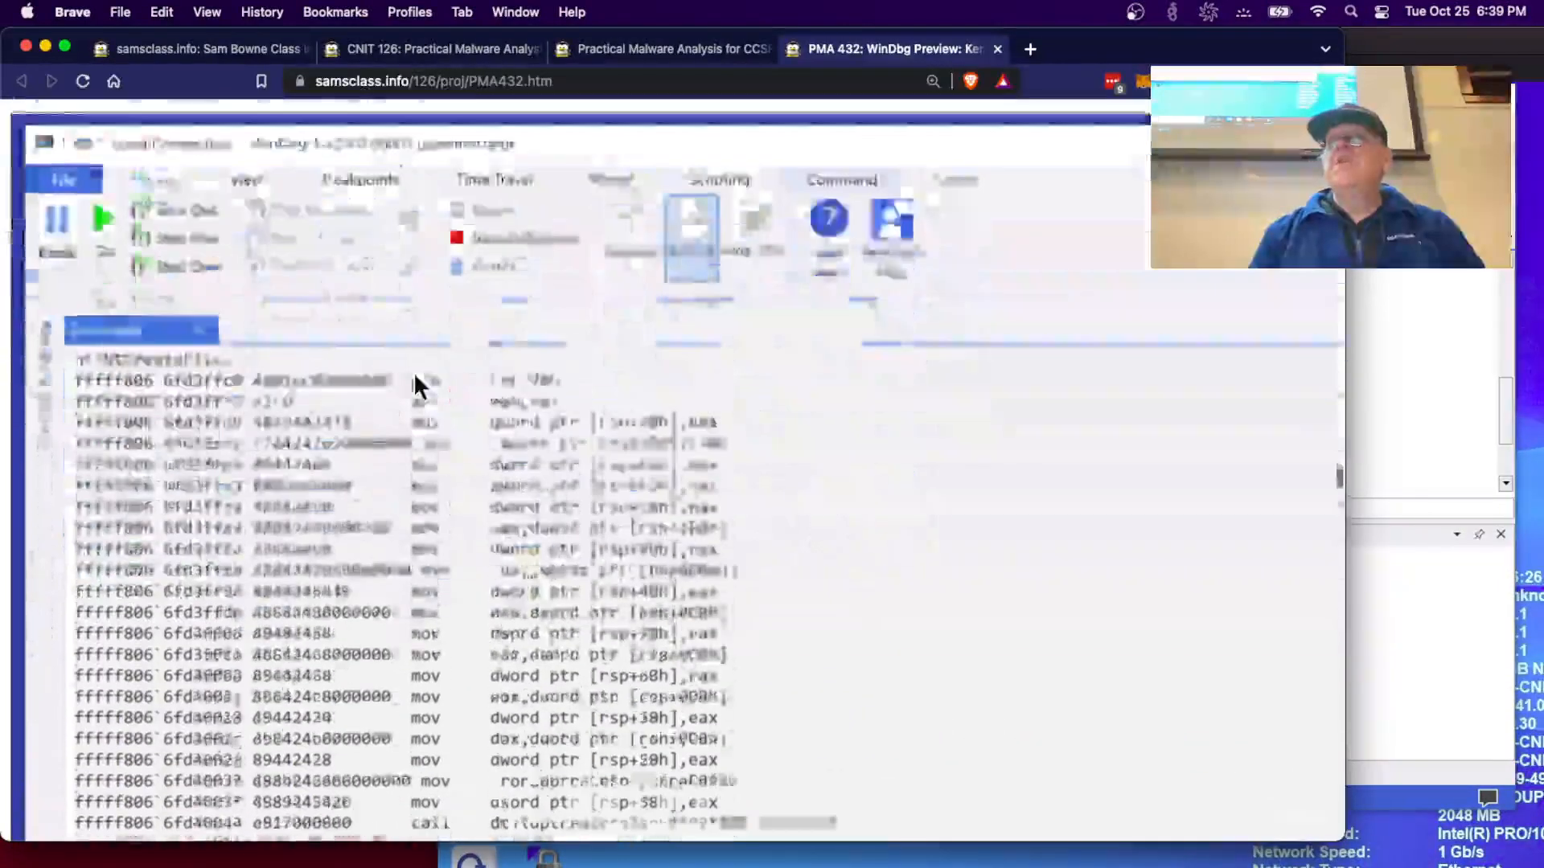
{"action": "scroll", "coordinate": [413, 372], "scroll_direction": "down", "scroll_amount": 4}
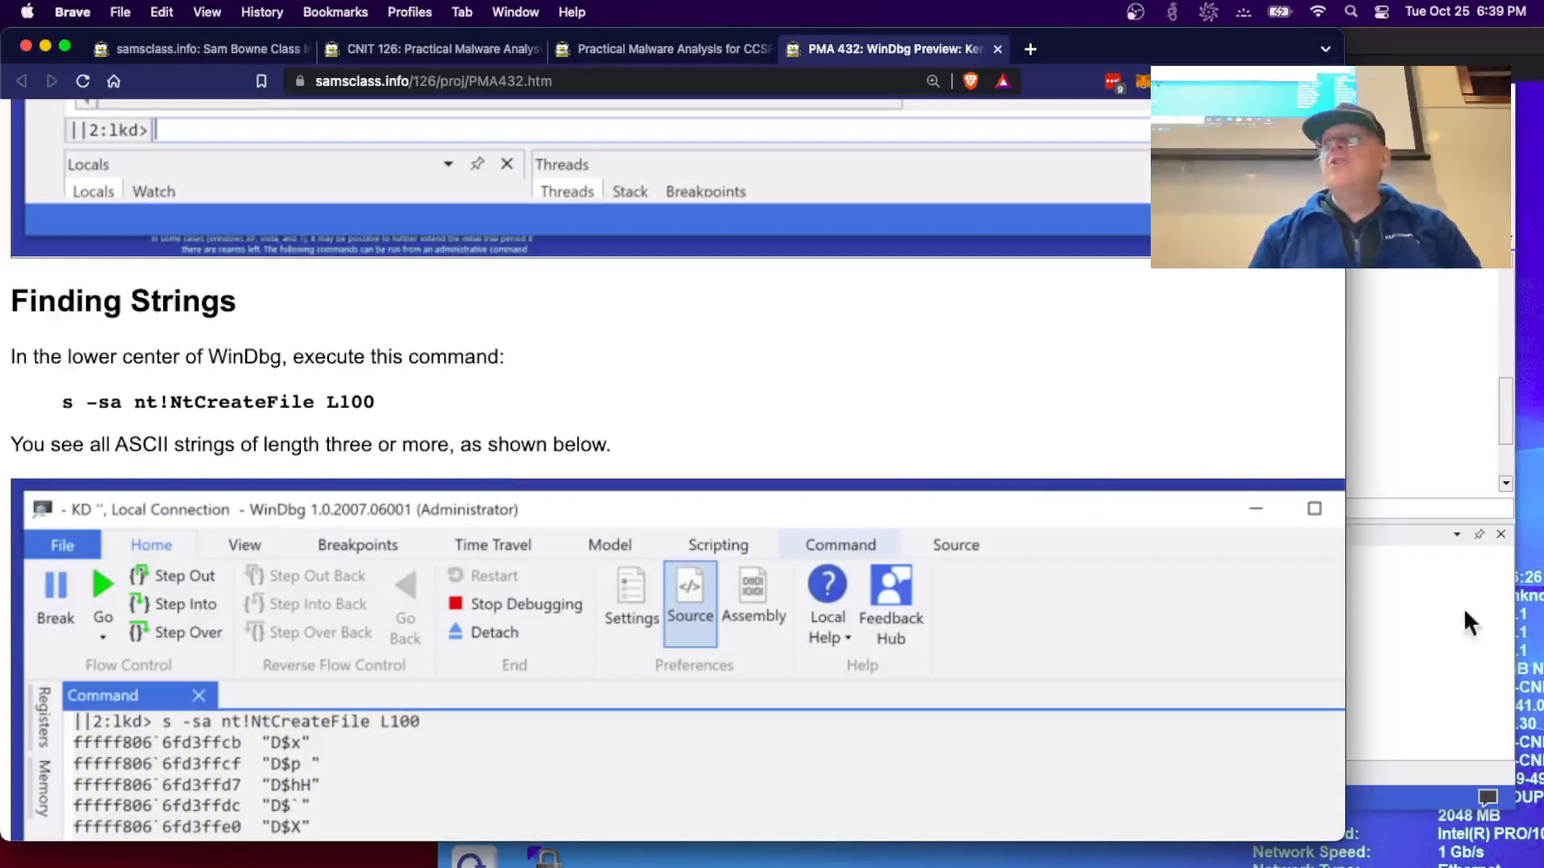
{"action": "left_click", "coordinate": [1434, 638]}
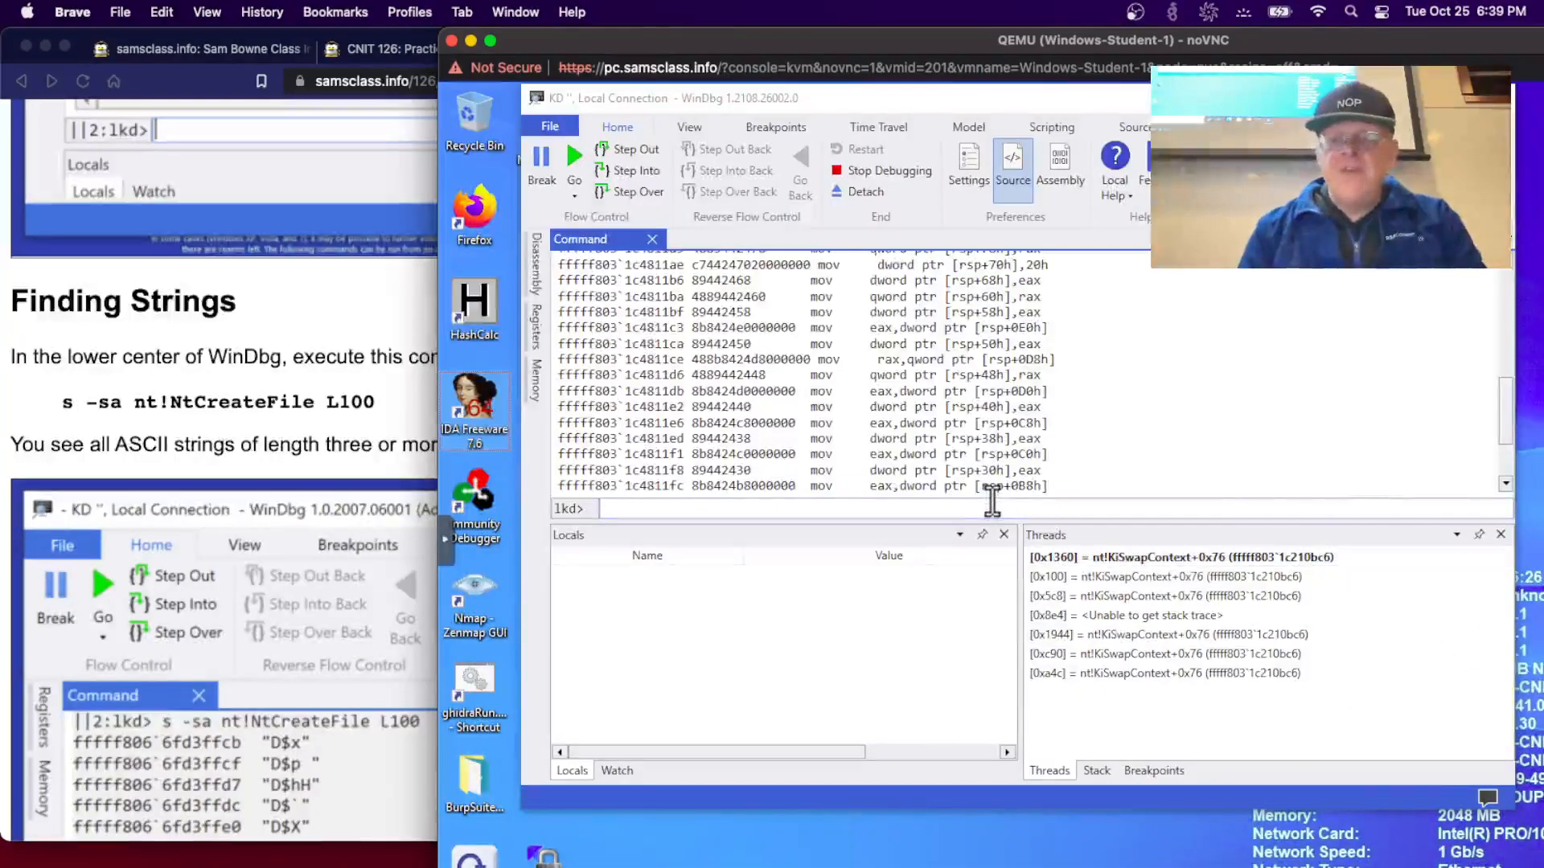
- Run s -sa nt!NtCreateFile L100 and scroll up to the start of the ASCII string results
{"action": "left_click", "coordinate": [941, 509]}
{"action": "type", "text": "s "}
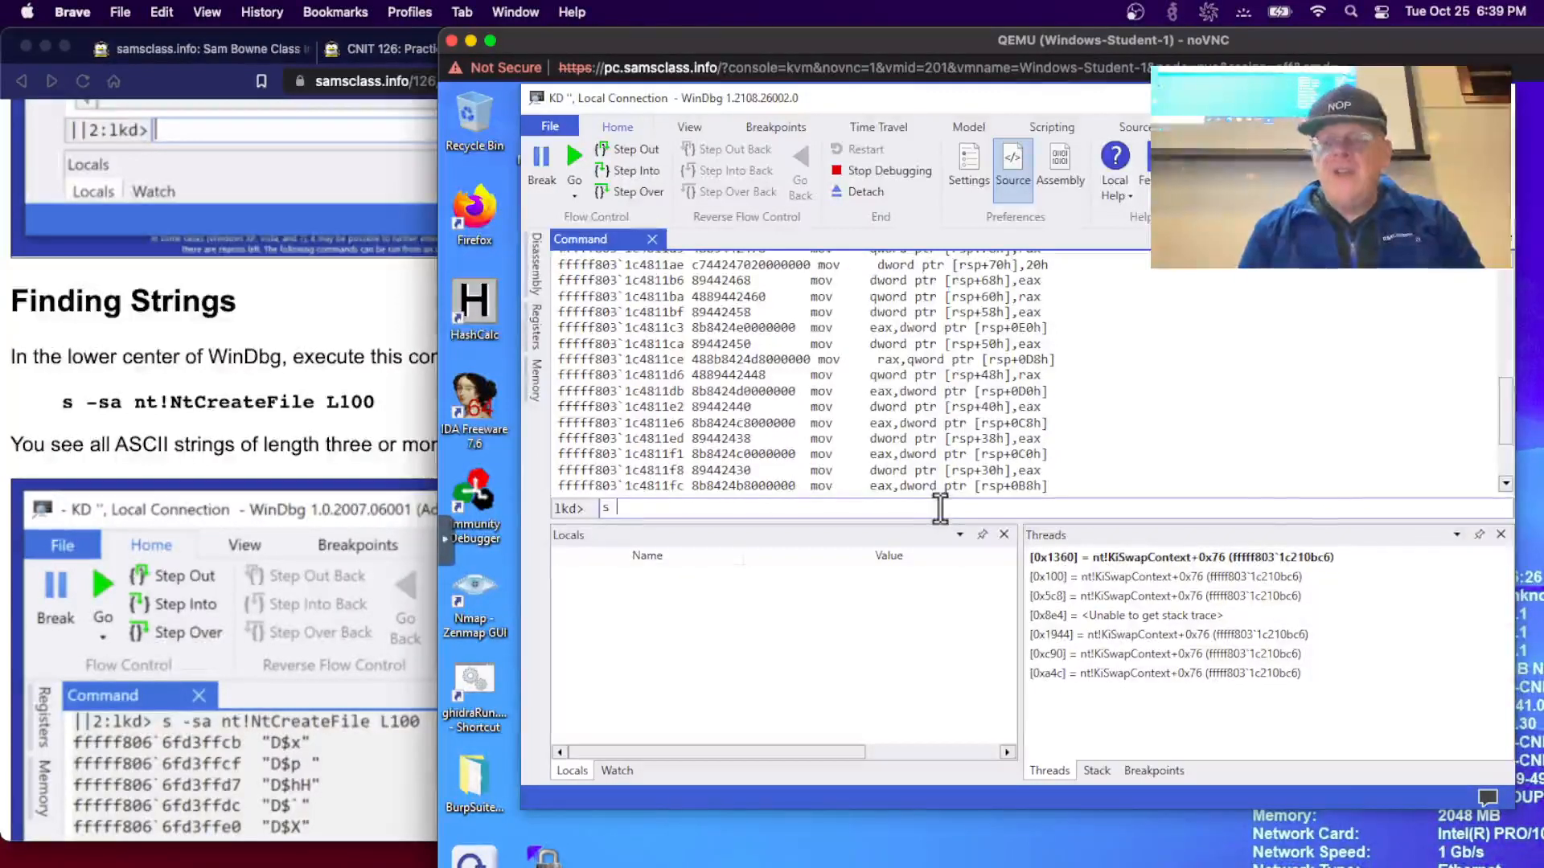
{"action": "type", "text": "-sa "}
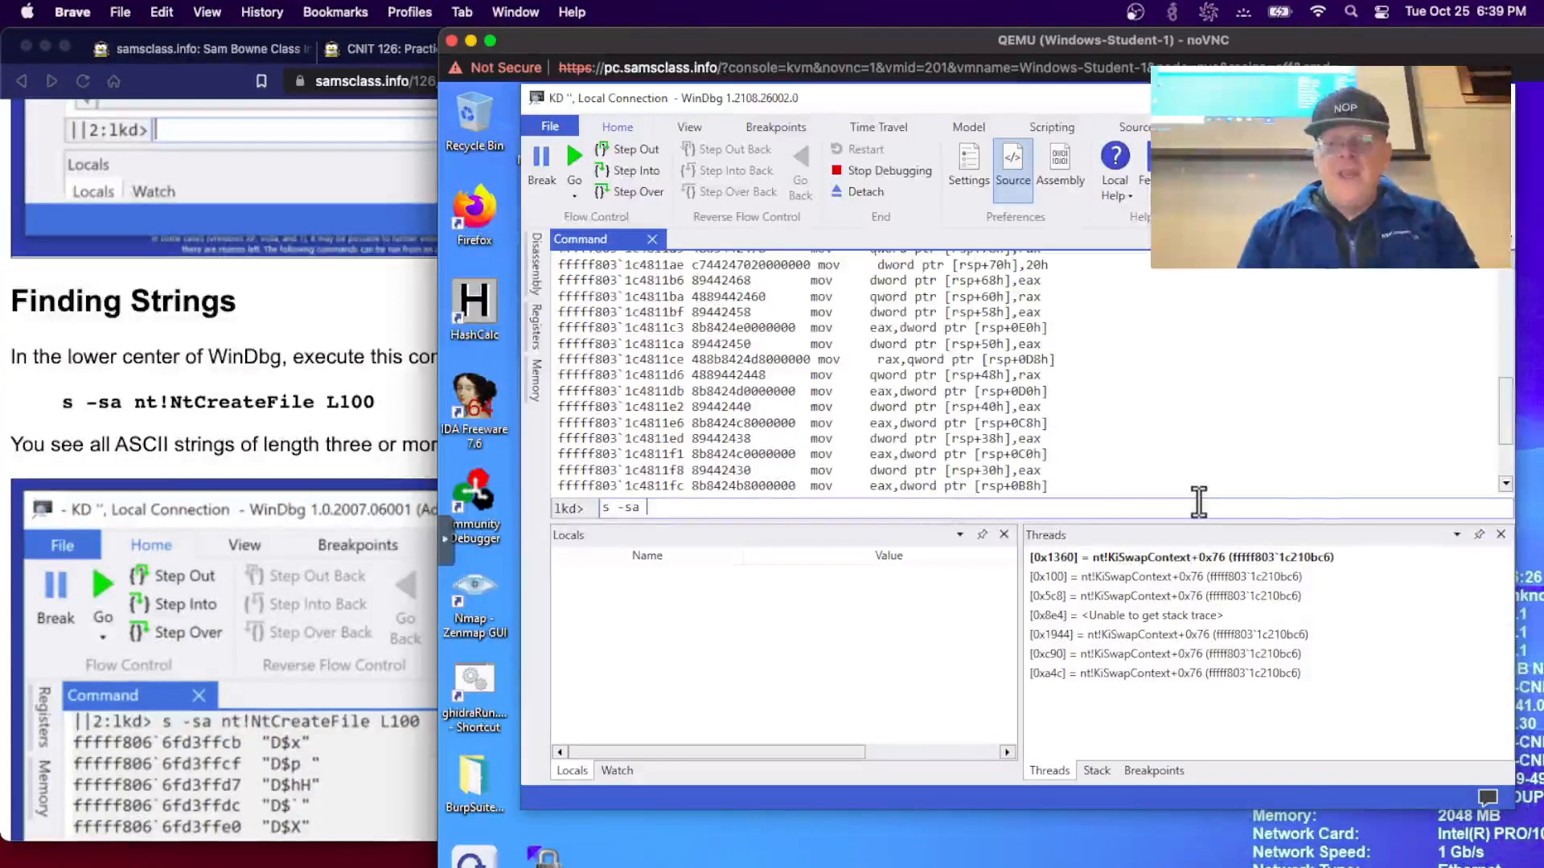
{"action": "type", "text": "nt!Nt"}
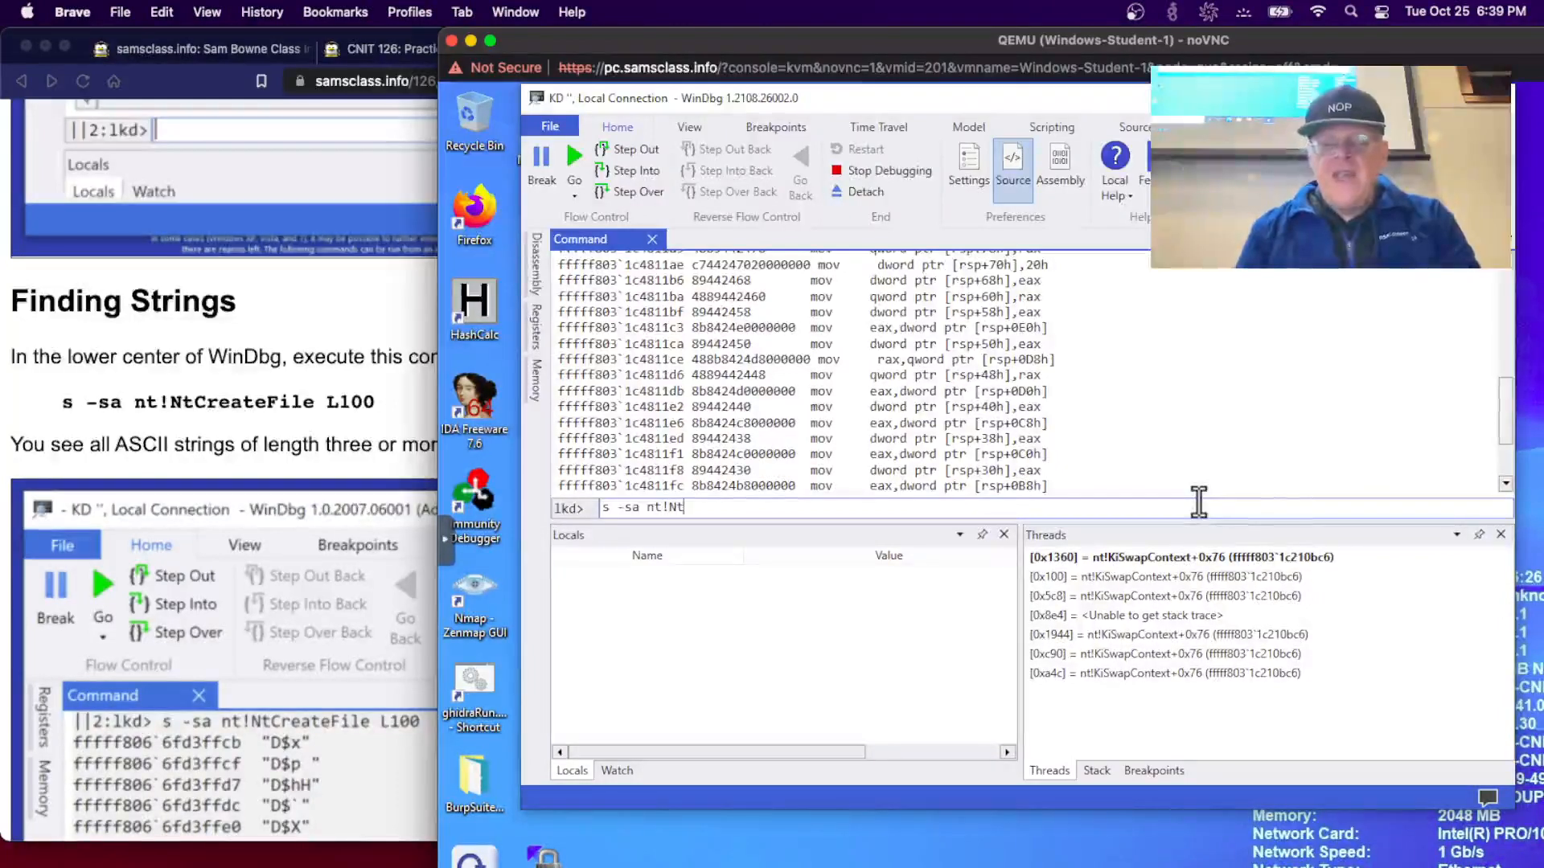
{"action": "type", "text": "Creafe"}
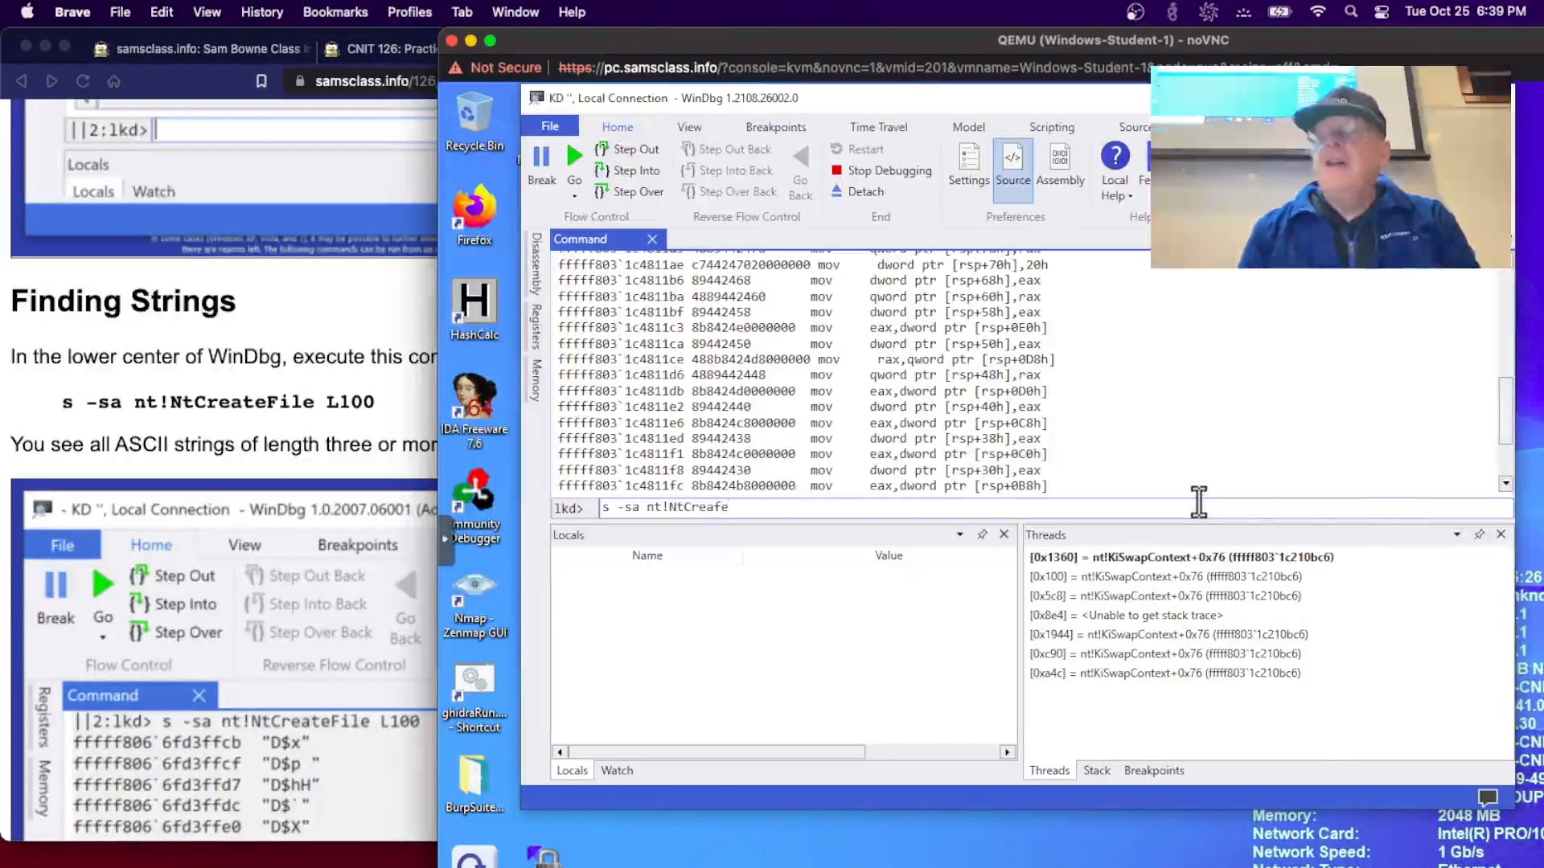
{"action": "key", "text": "BackSpace"}
{"action": "key", "text": "BackSpace"}
{"action": "type", "text": "te"}
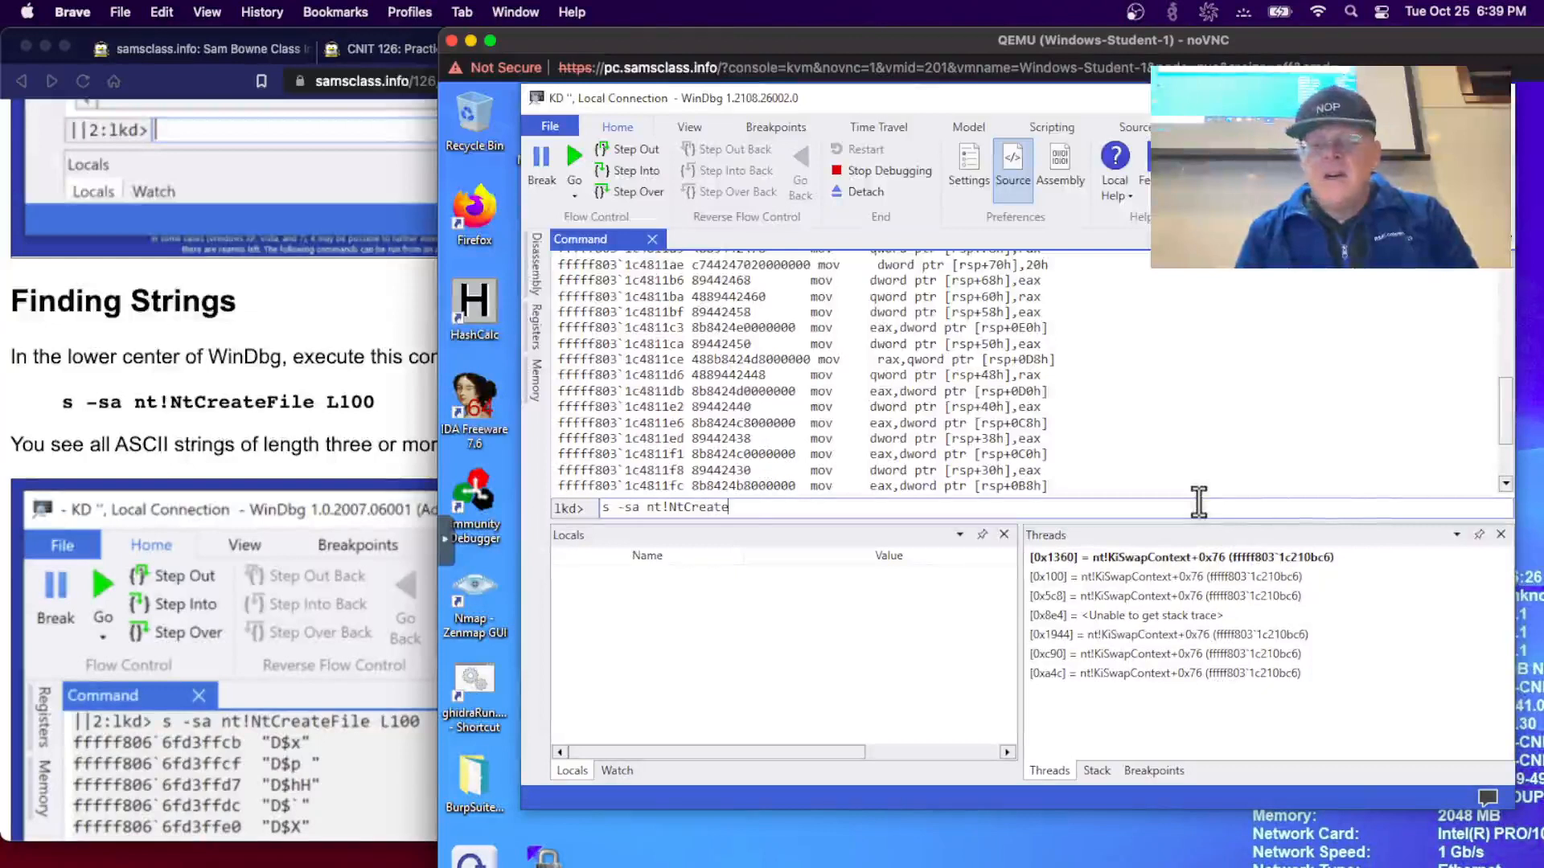
{"action": "type", "text": "File "}
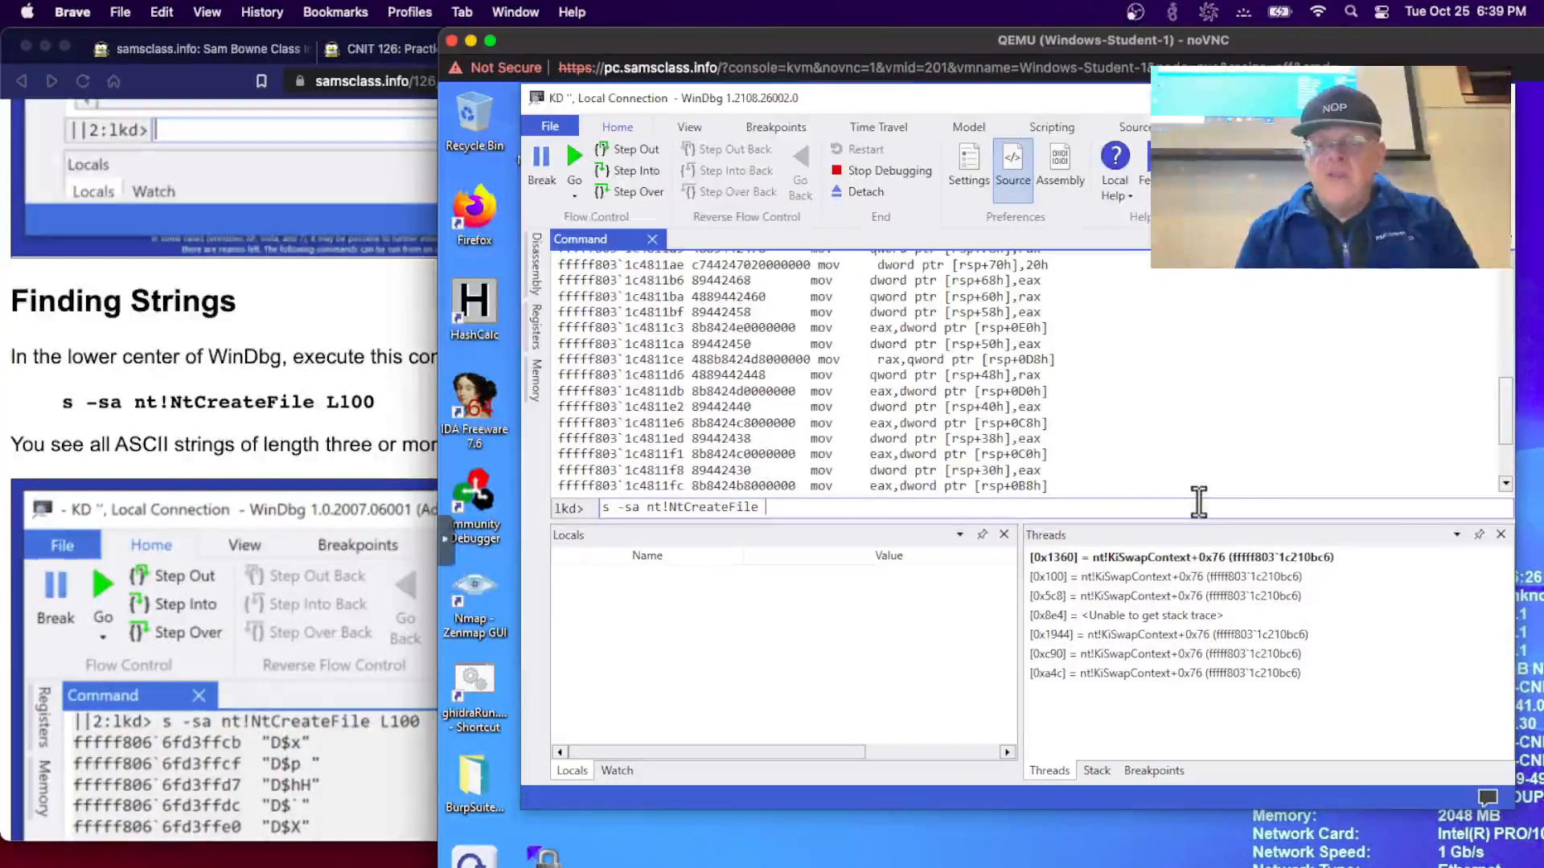
{"action": "type", "text": "L100"}
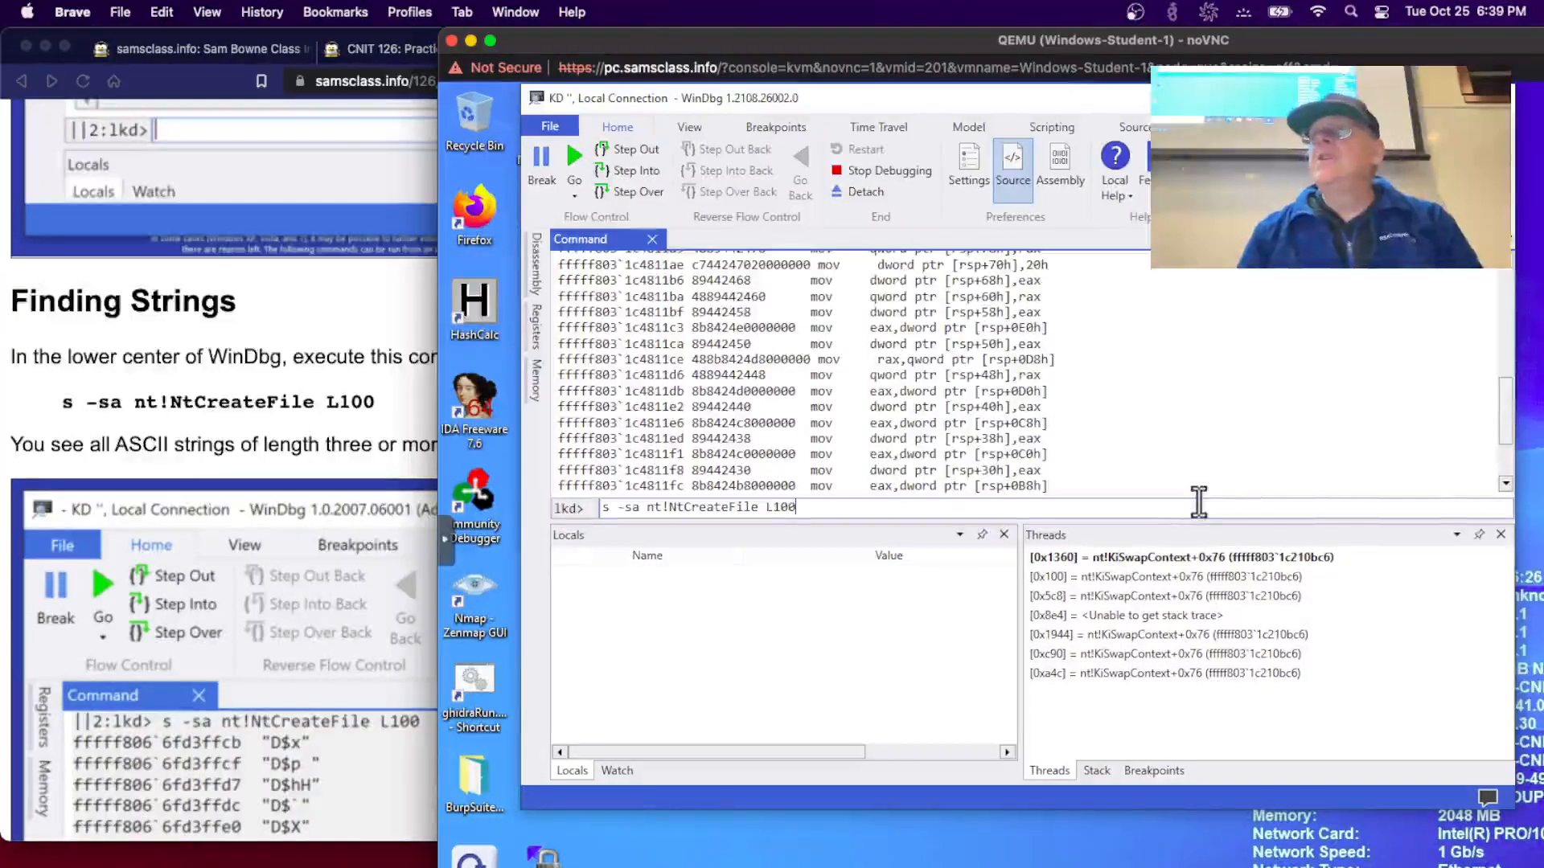
{"action": "key", "text": "Return"}
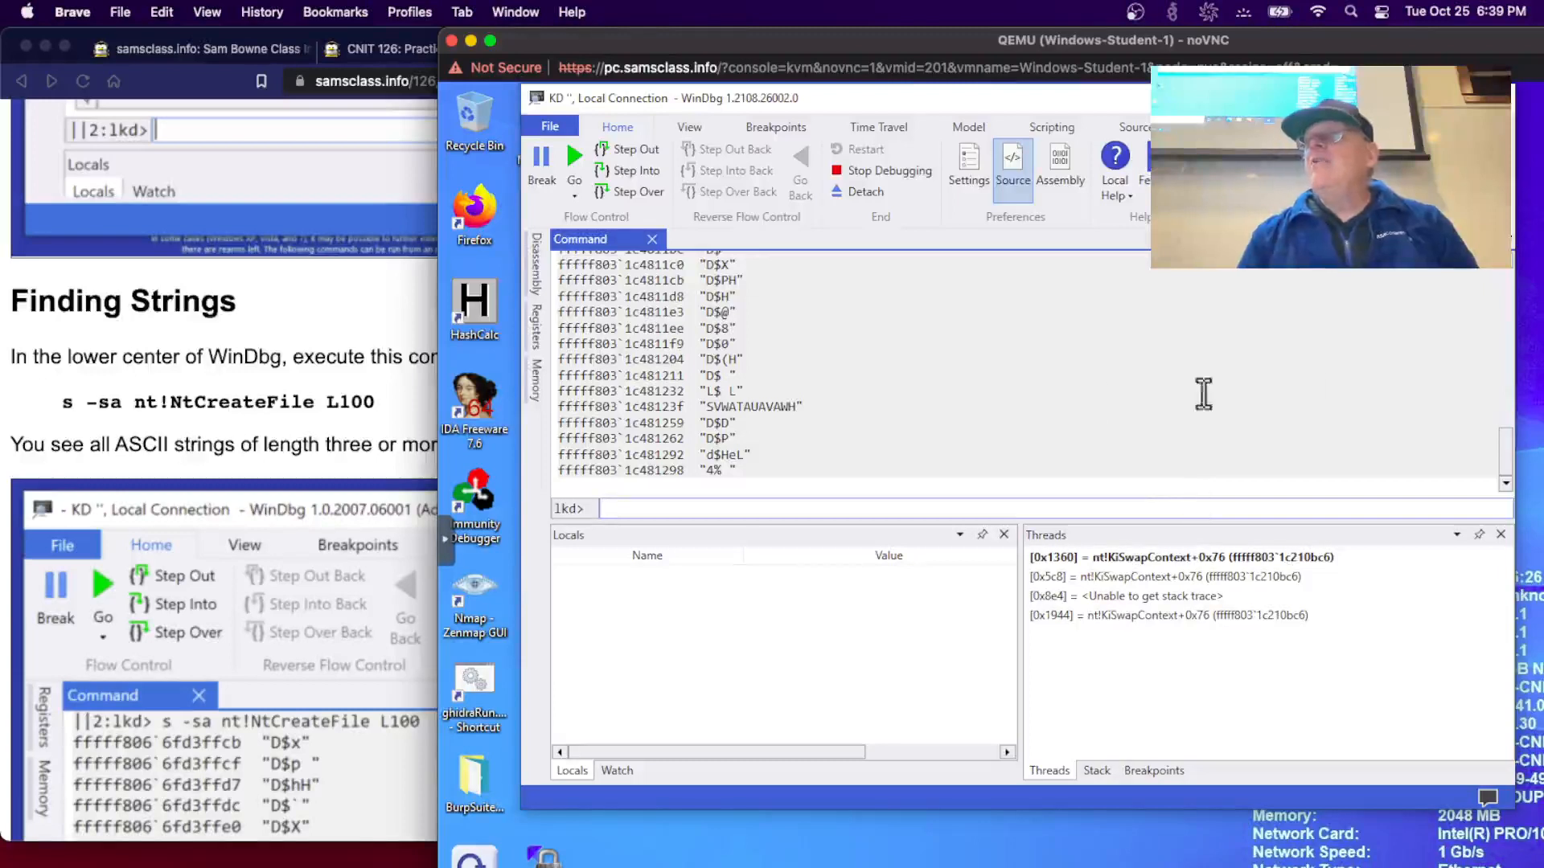
{"action": "left_click", "coordinate": [1511, 259]}
{"action": "left_click", "coordinate": [1512, 259]}
{"action": "left_click", "coordinate": [1511, 259]}
{"action": "left_click", "coordinate": [1512, 259]}
{"action": "left_click", "coordinate": [1512, 259]}
{"action": "left_click", "coordinate": [1511, 259]}
{"action": "left_click", "coordinate": [1512, 259]}
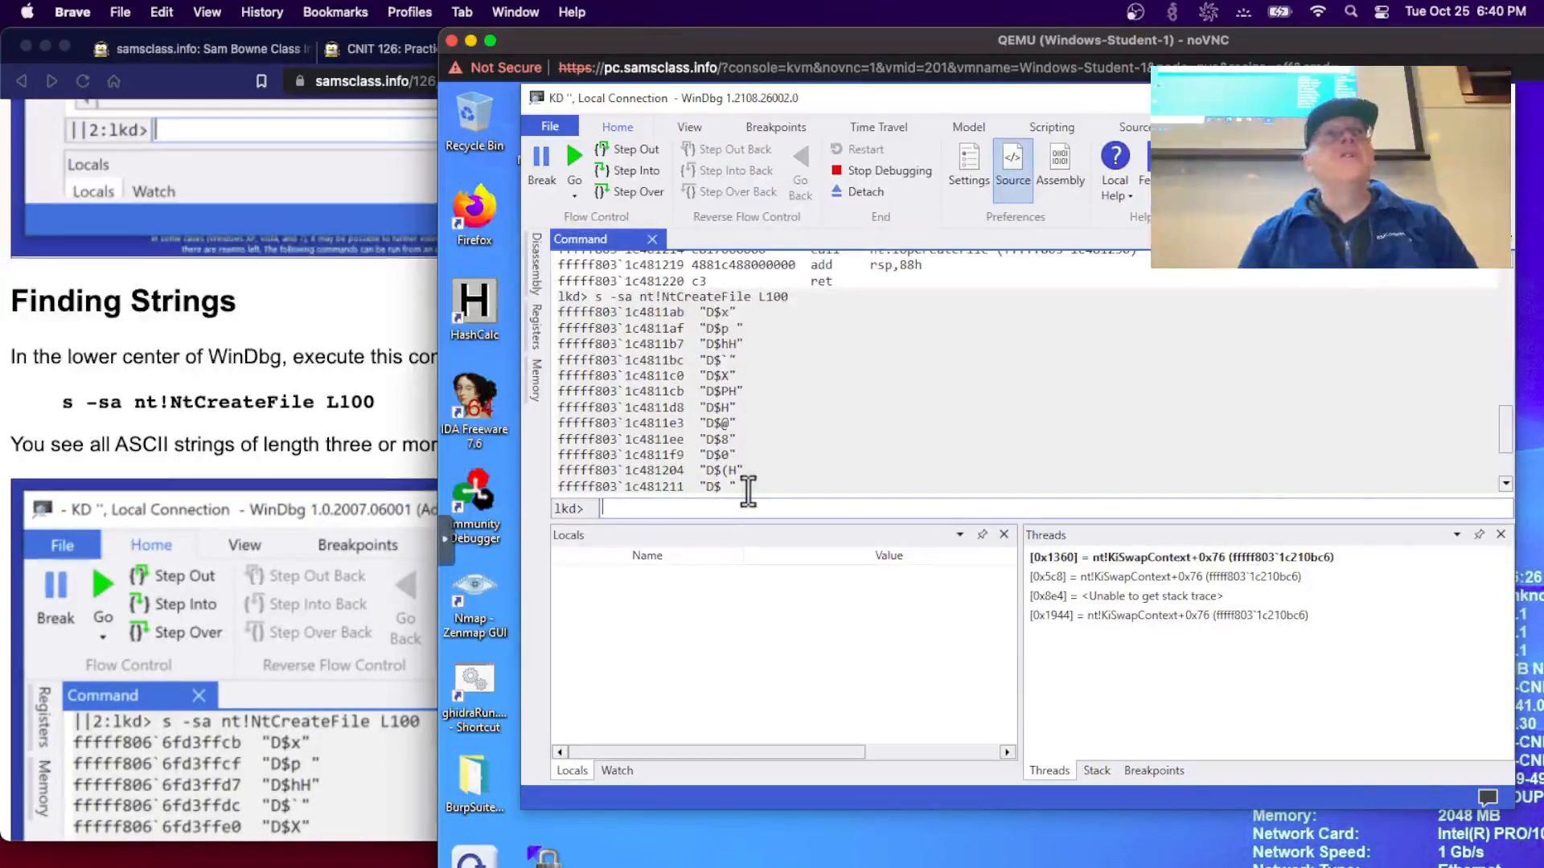
- Scroll the lab page to the s -[l6]sa nt!NtCreateFile L100 step, then return to the VM console
{"action": "left_click", "coordinate": [258, 515]}
{"action": "scroll", "coordinate": [259, 509], "scroll_direction": "down", "scroll_amount": 1}
{"action": "scroll", "coordinate": [259, 510], "scroll_direction": "down", "scroll_amount": 10}
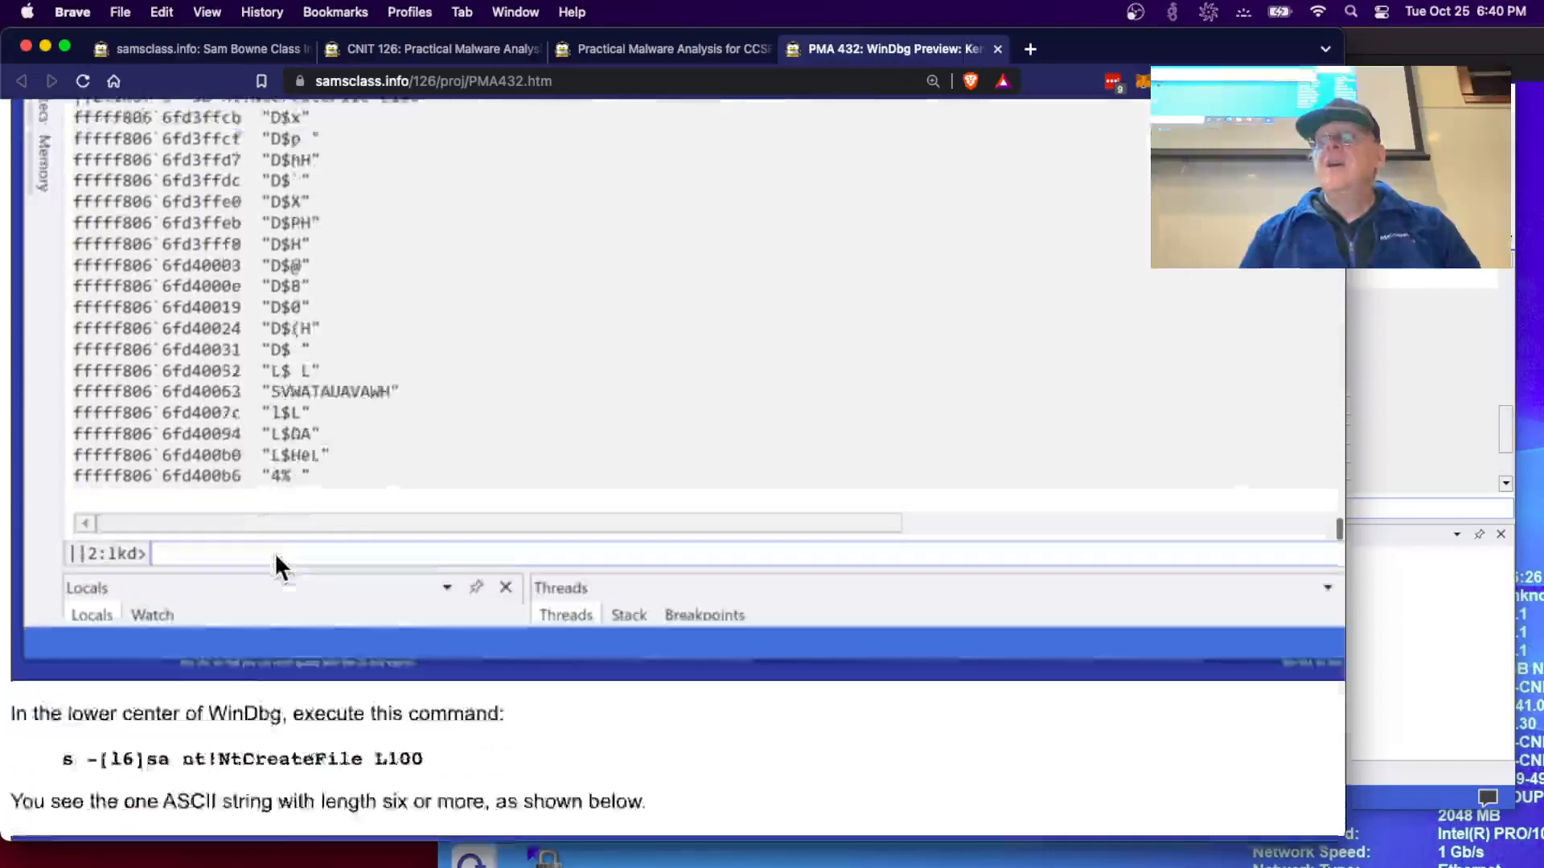
{"action": "scroll", "coordinate": [274, 553], "scroll_direction": "down", "scroll_amount": 3}
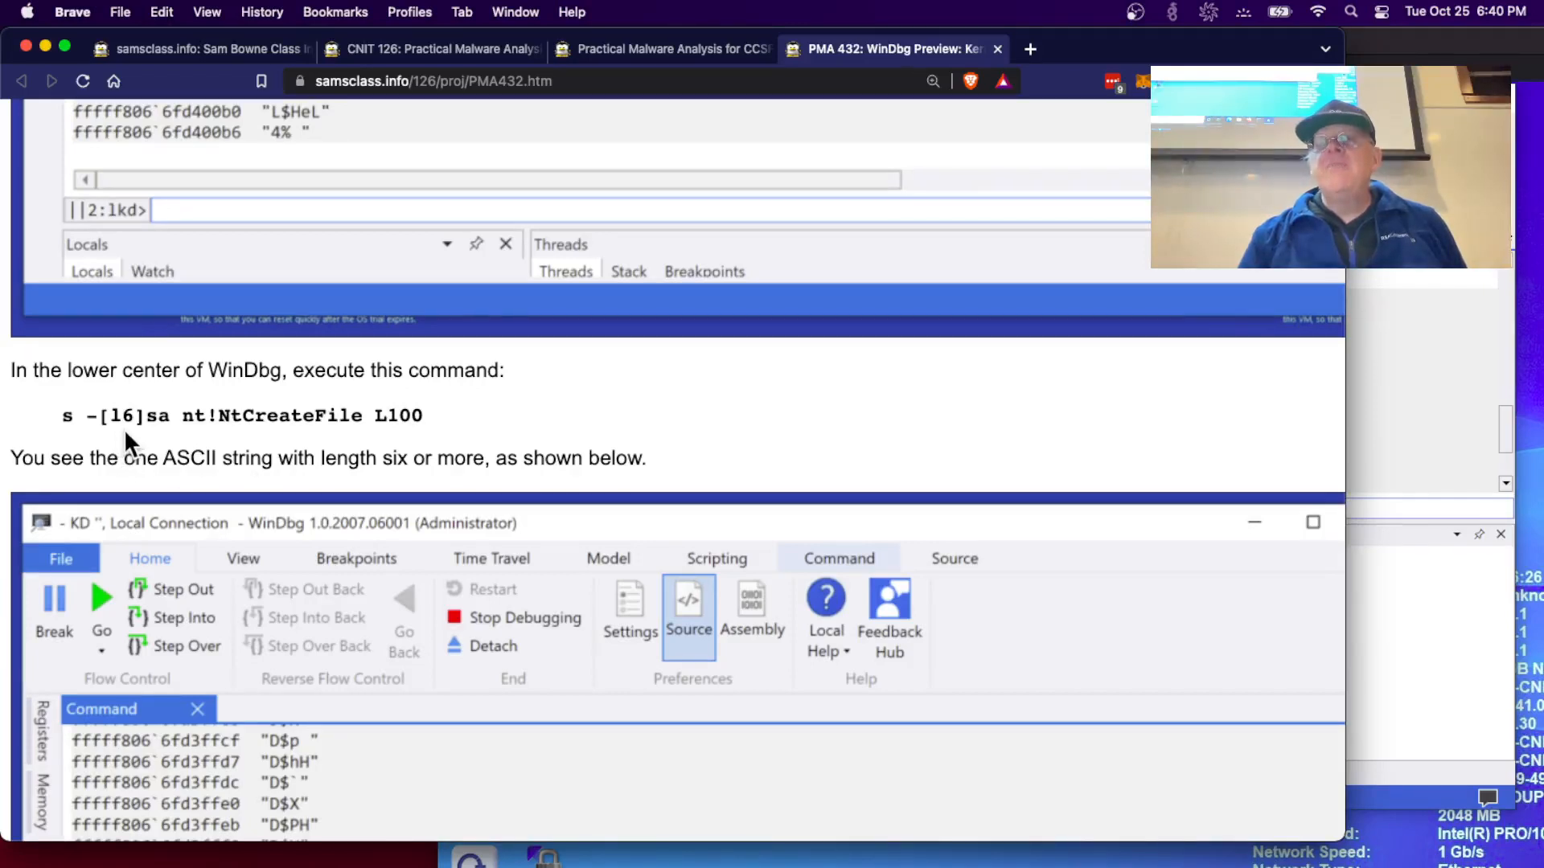
{"action": "scroll", "coordinate": [442, 481], "scroll_direction": "up", "scroll_amount": 3}
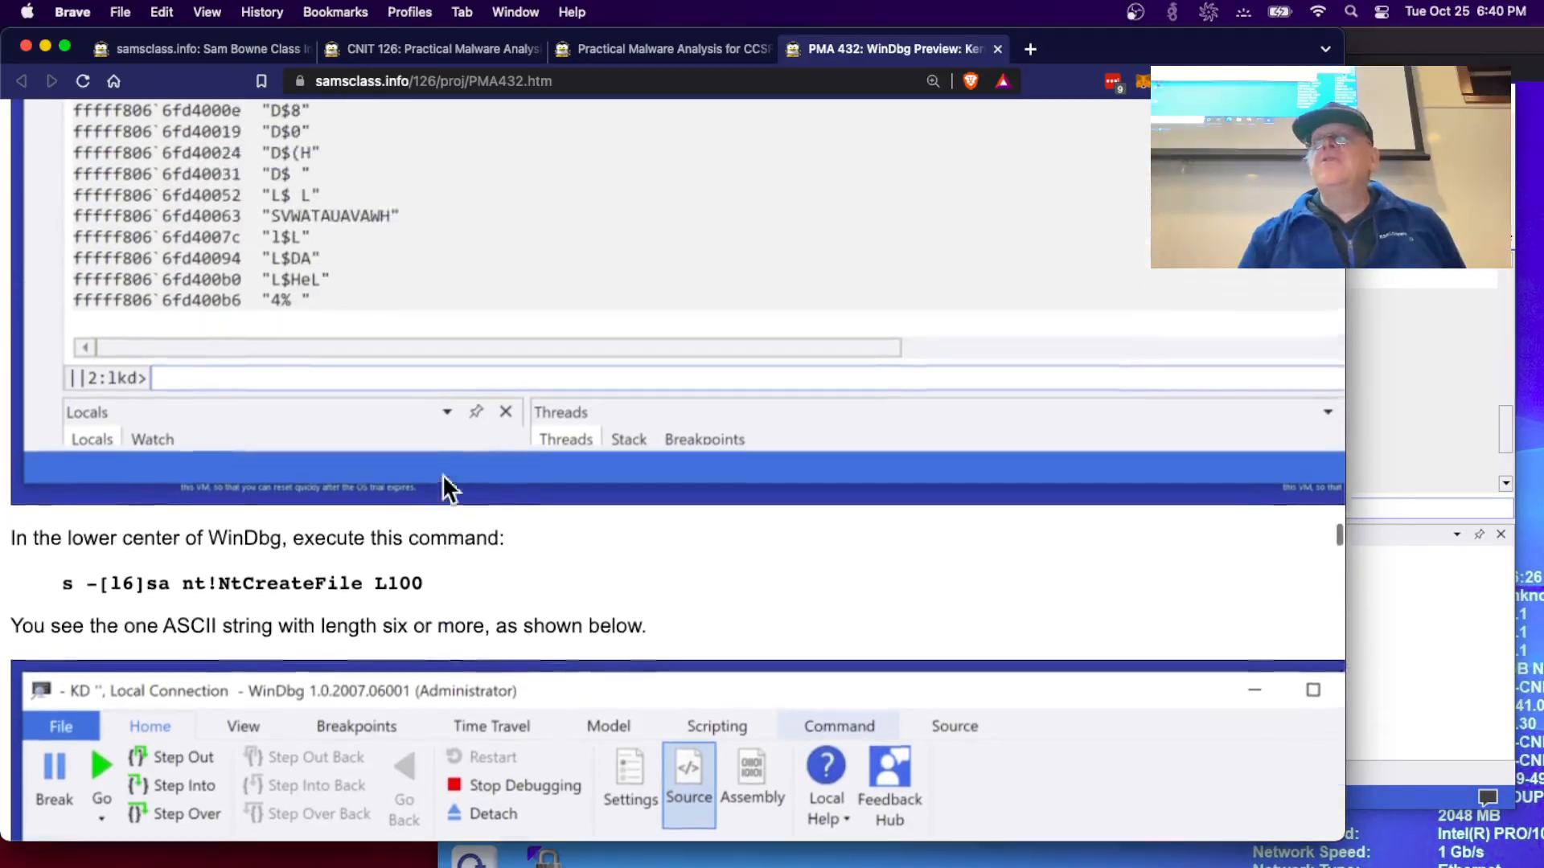
{"action": "scroll", "coordinate": [442, 481], "scroll_direction": "down", "scroll_amount": 8}
{"action": "scroll", "coordinate": [444, 480], "scroll_direction": "up", "scroll_amount": 3}
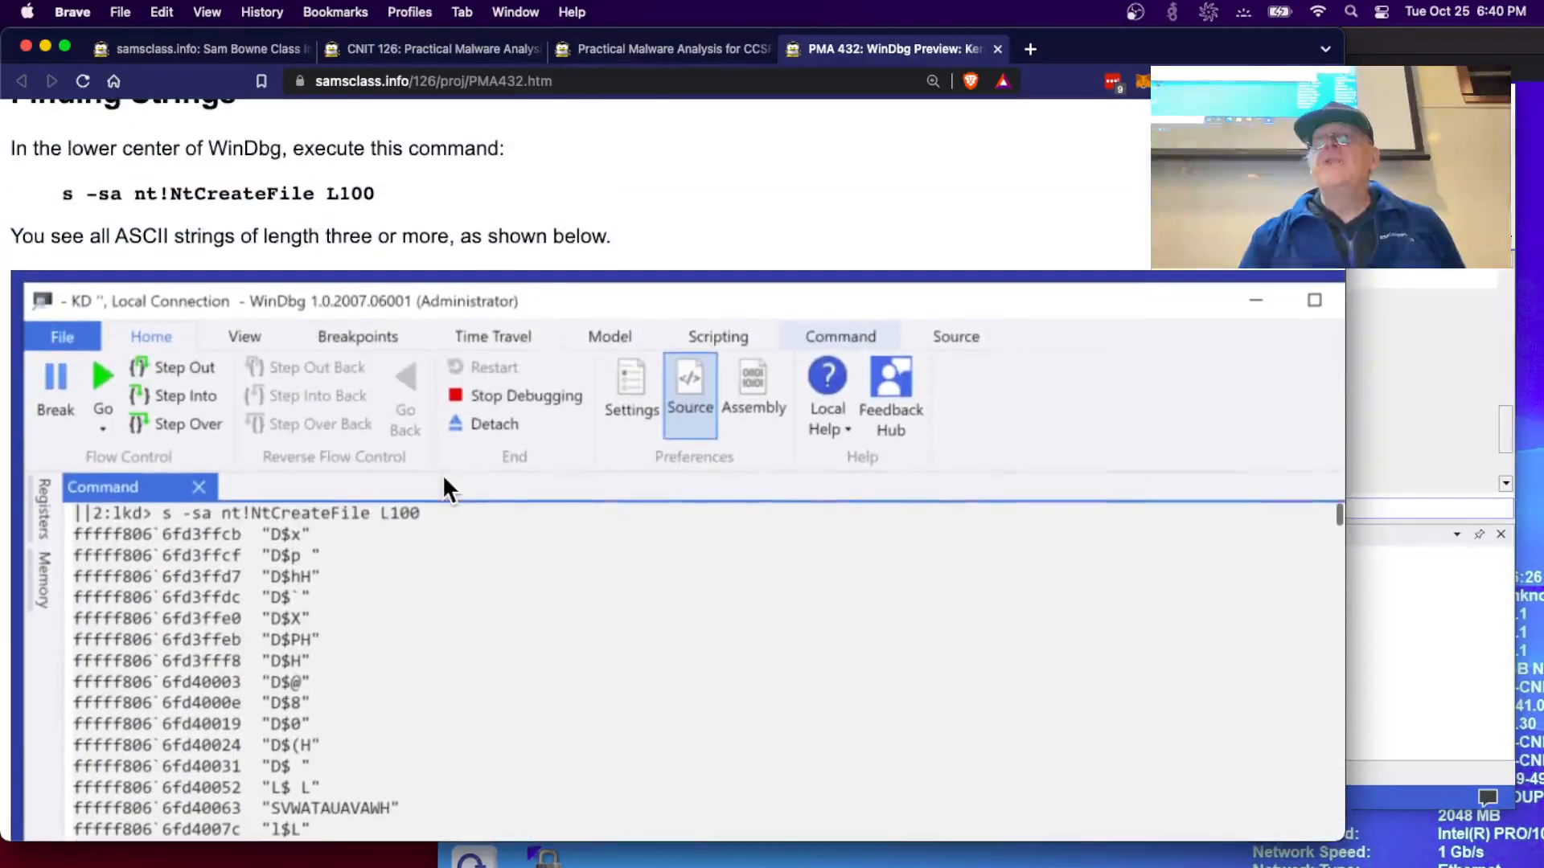
{"action": "scroll", "coordinate": [444, 480], "scroll_direction": "down", "scroll_amount": 6}
{"action": "scroll", "coordinate": [443, 482], "scroll_direction": "down", "scroll_amount": 10}
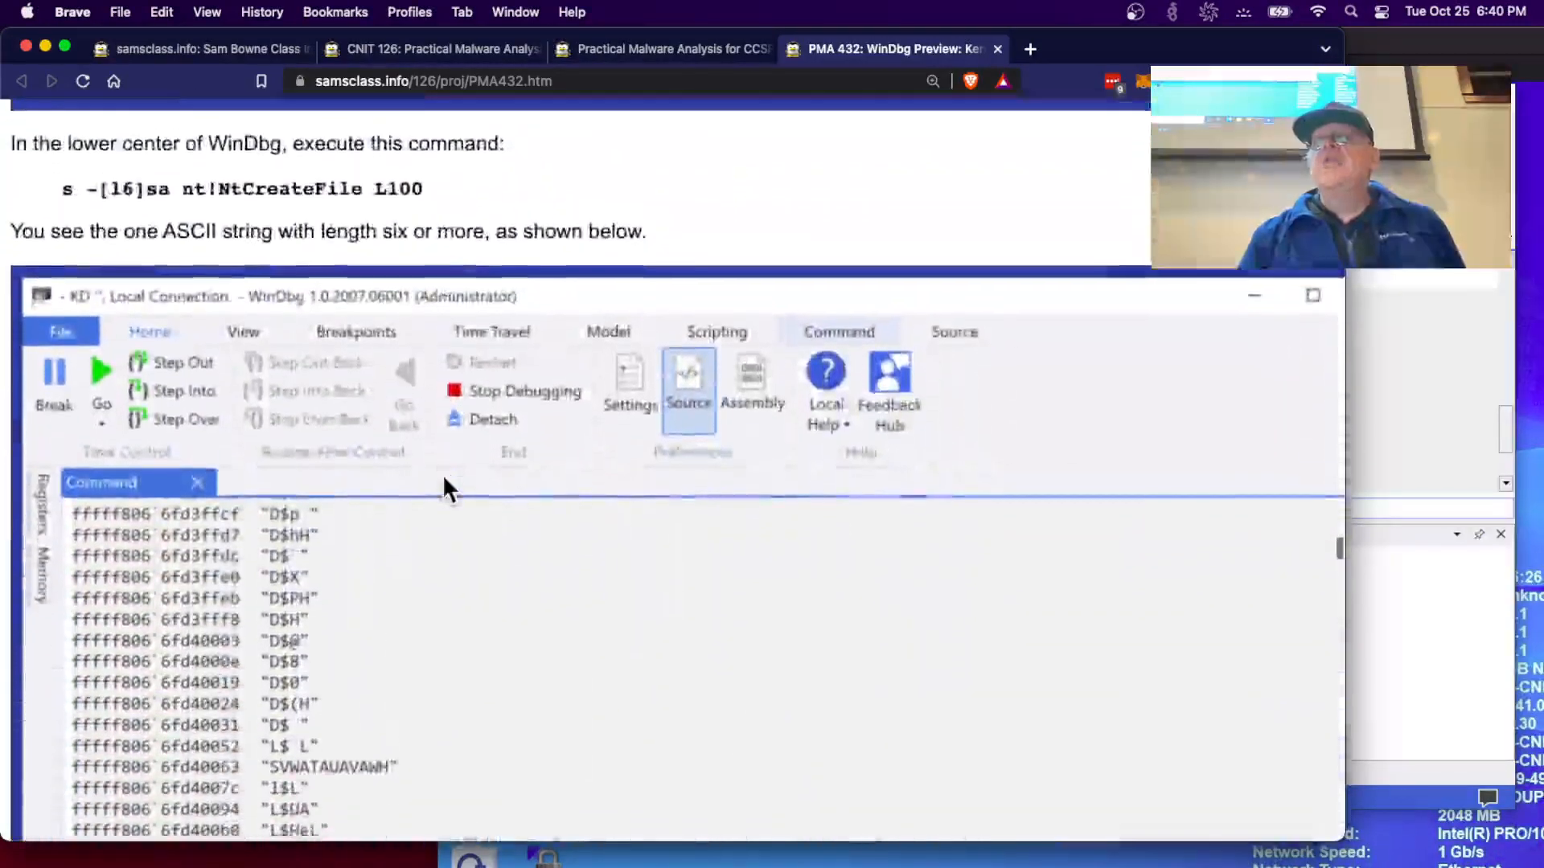
{"action": "scroll", "coordinate": [444, 486], "scroll_direction": "up", "scroll_amount": 5}
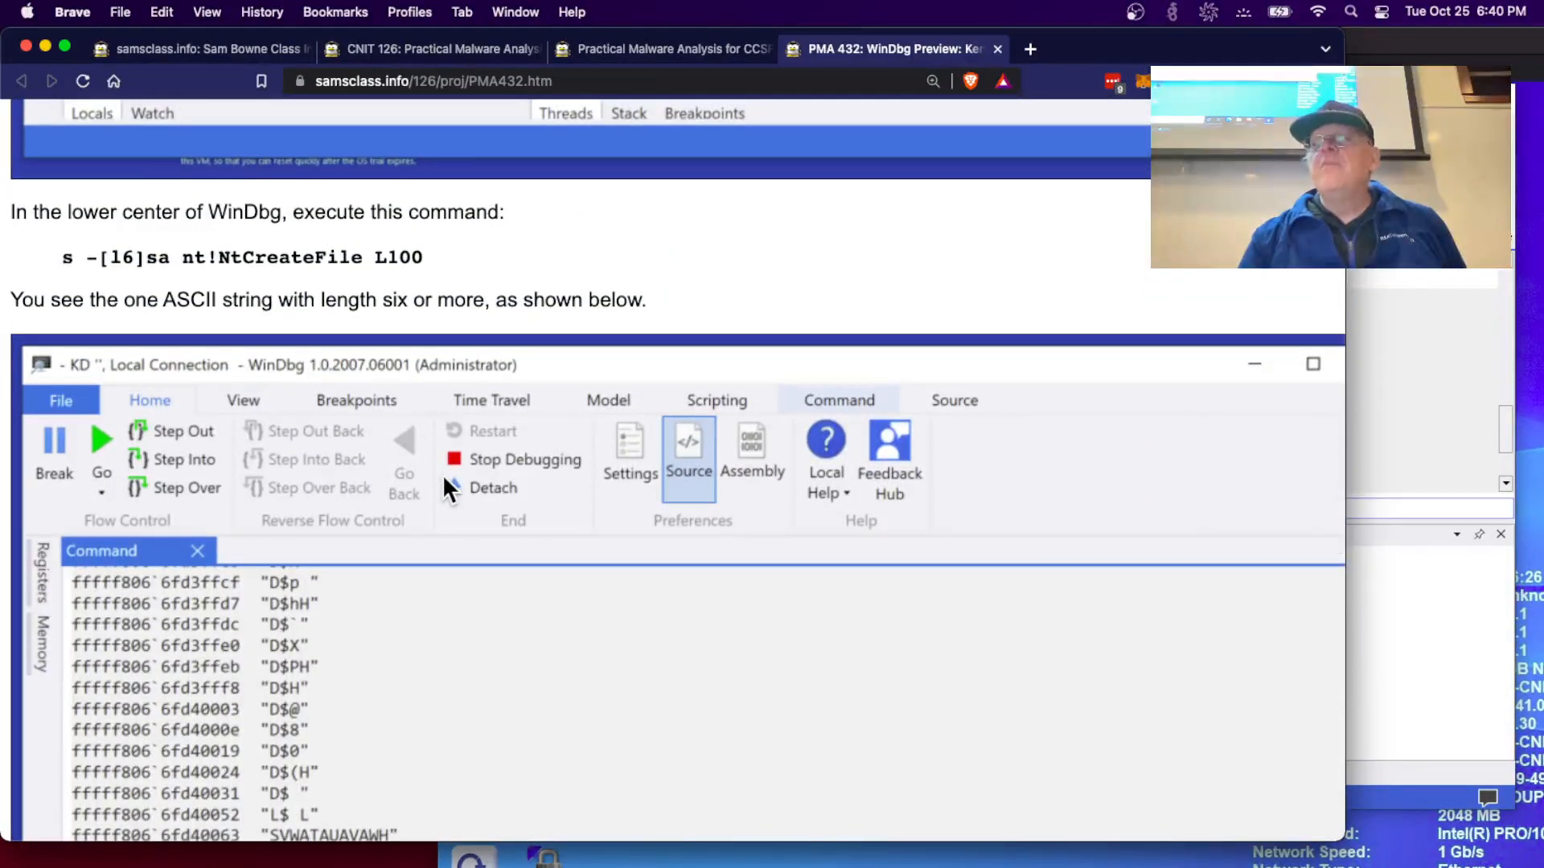
{"action": "left_click", "coordinate": [1391, 512]}
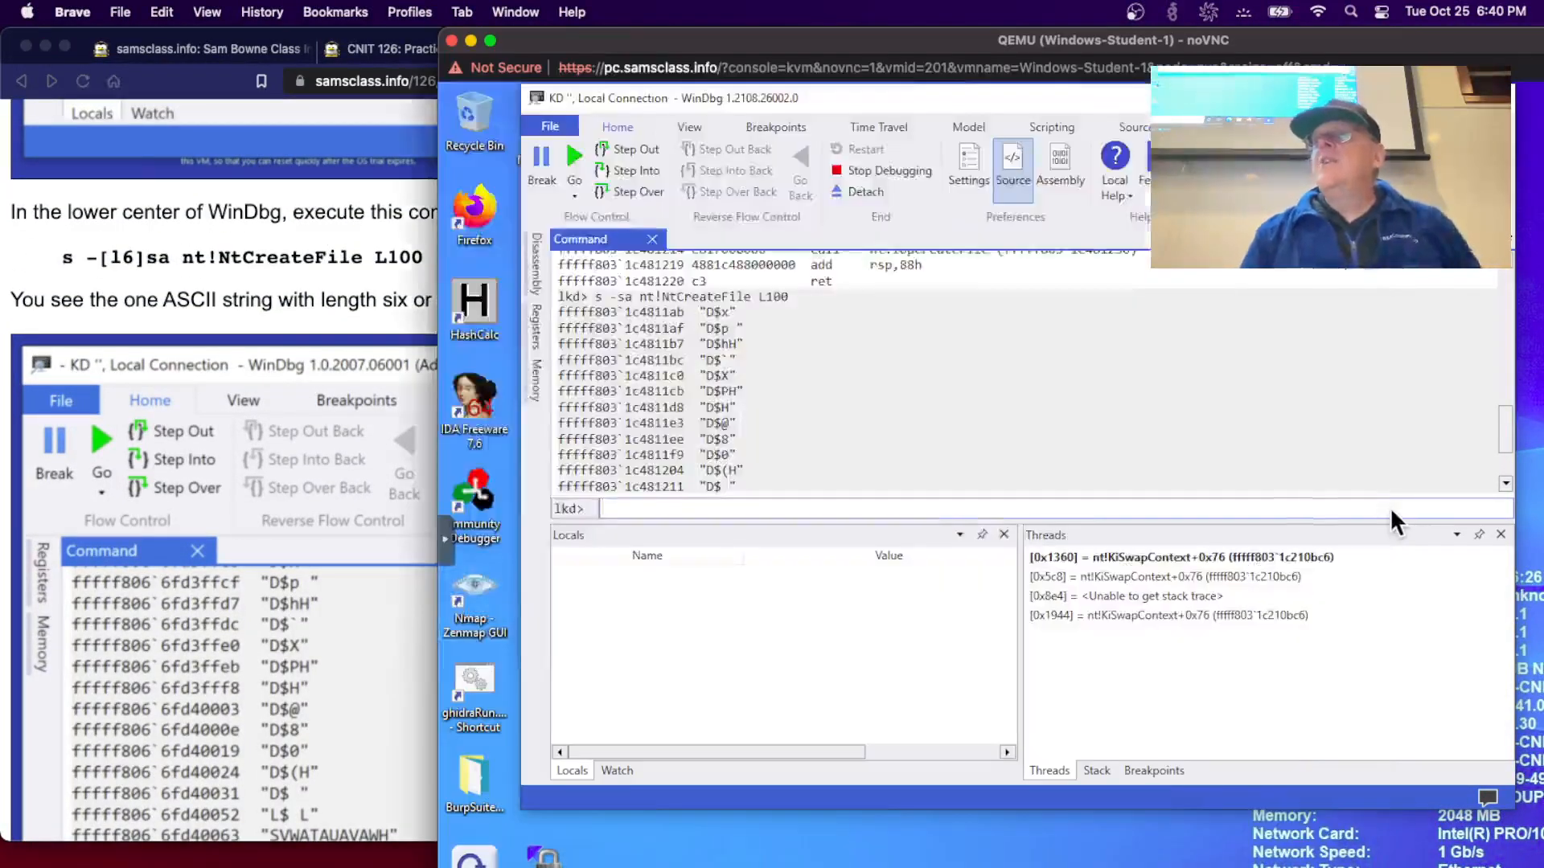
- Rerun the last search as s -[l6]sa nt!NtCreateFile L100, returning only 'SVWATAUAVAWH'
{"action": "key", "text": "Up"}
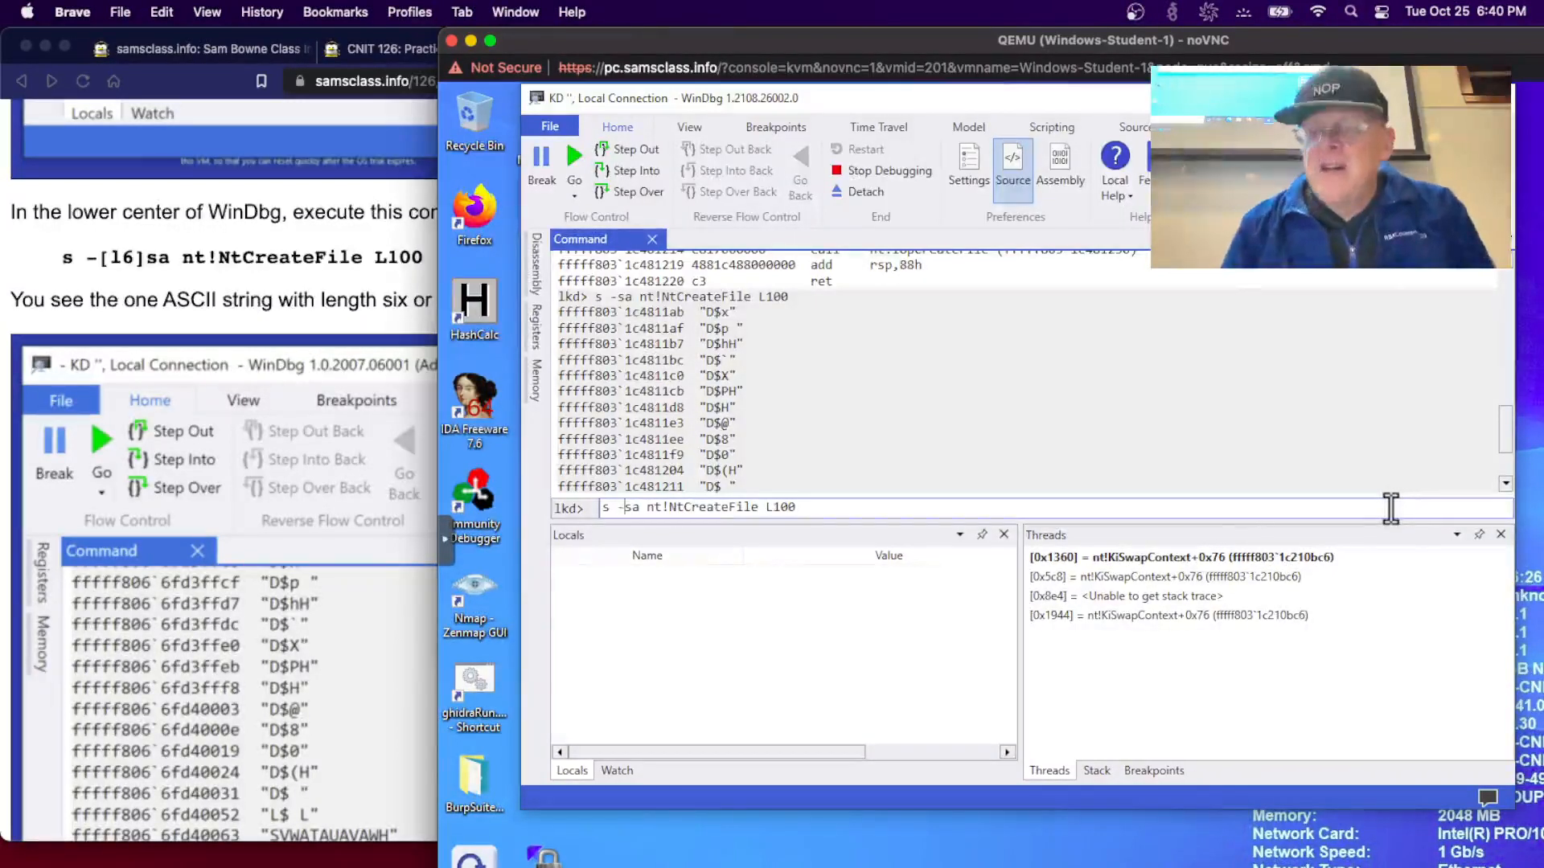
{"action": "type", "text": "["}
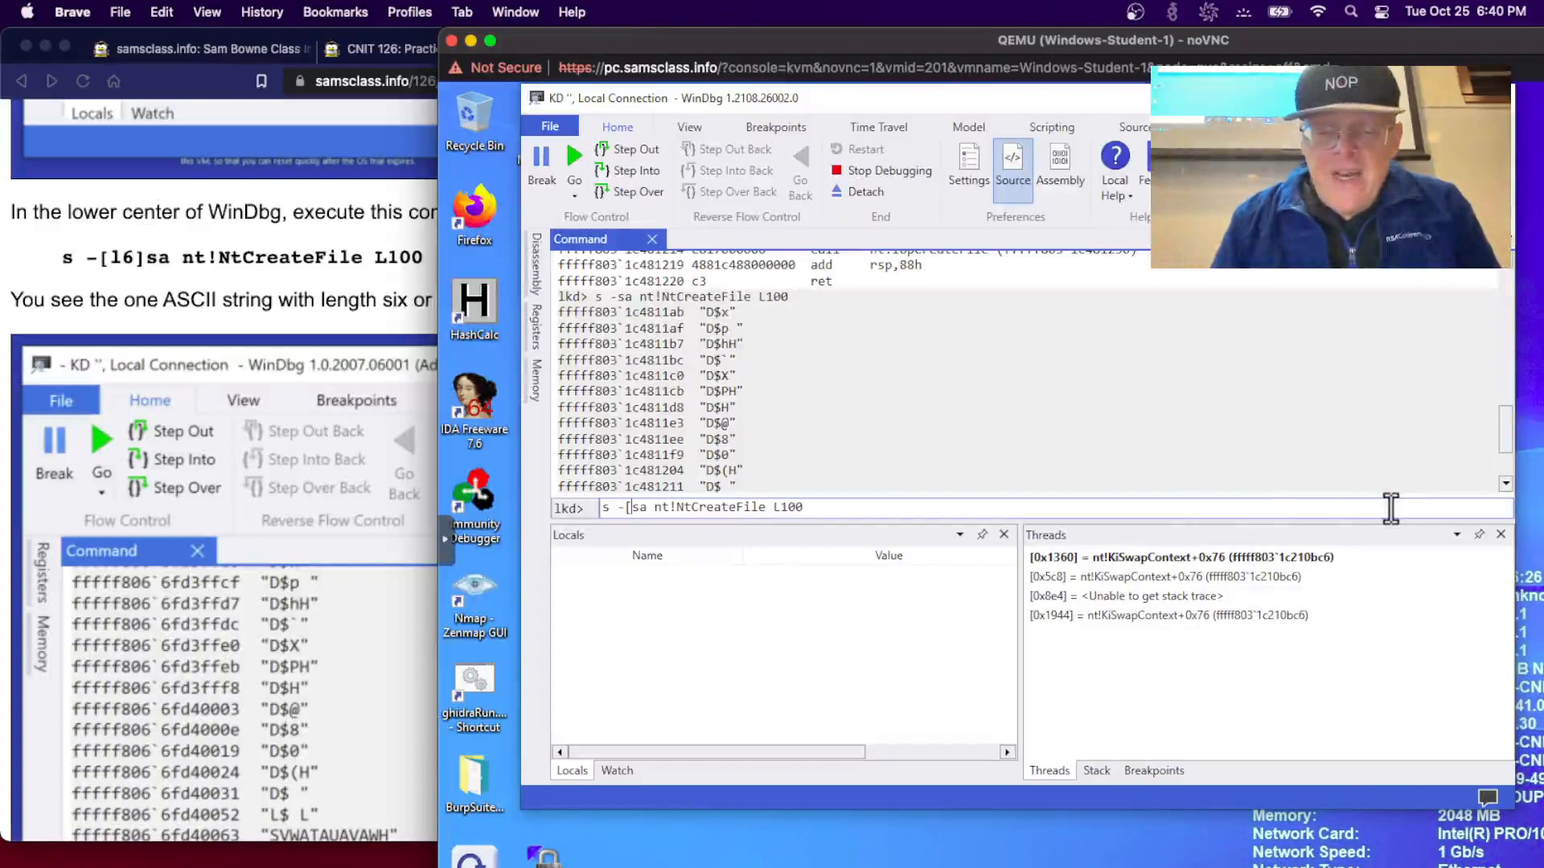
{"action": "type", "text": "16]"}
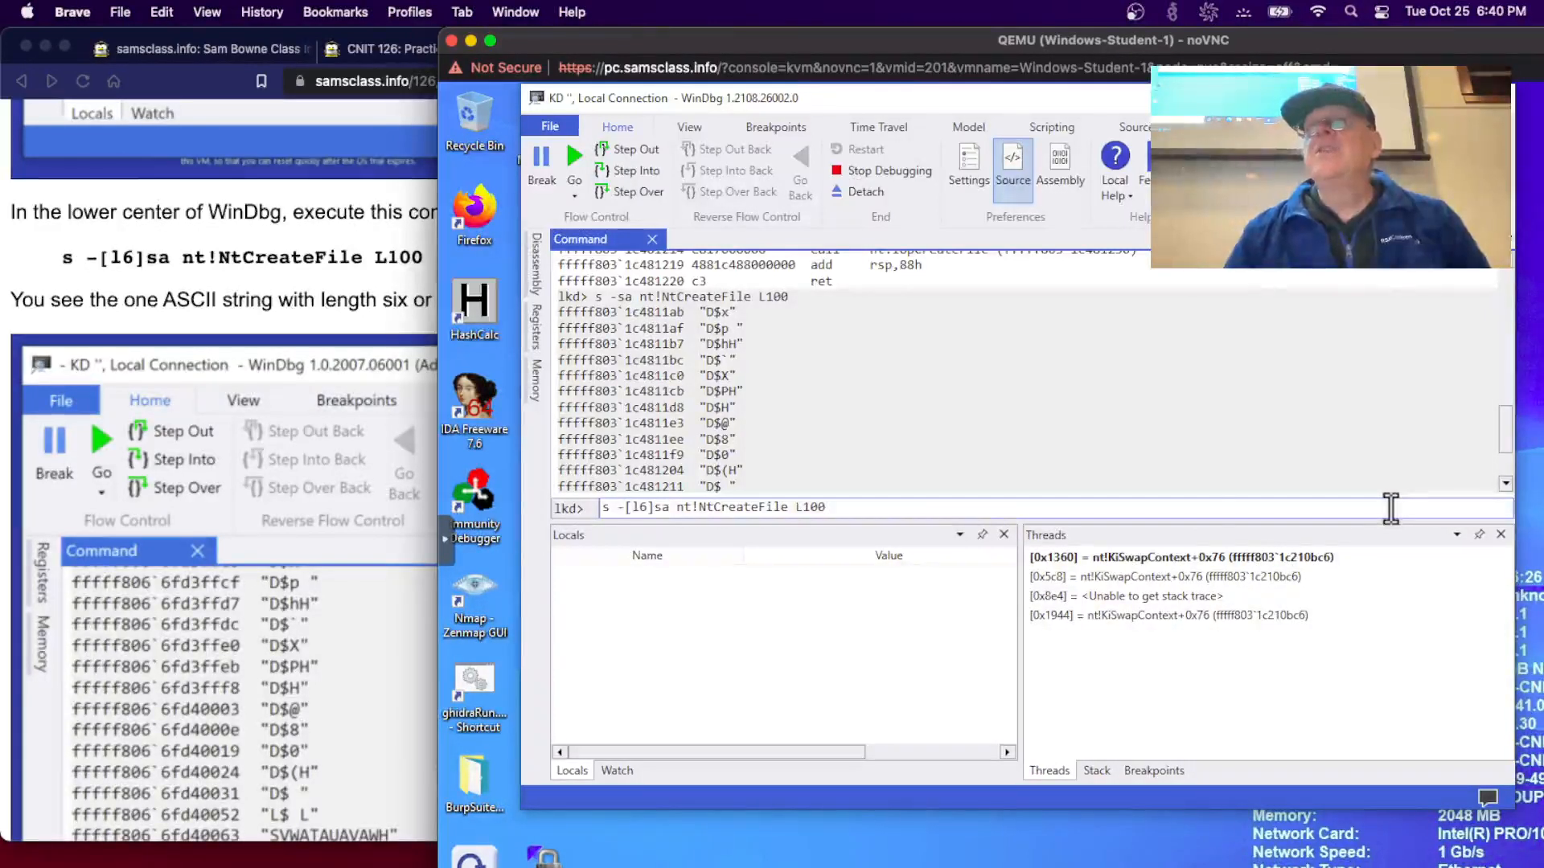
{"action": "key", "text": "Return"}
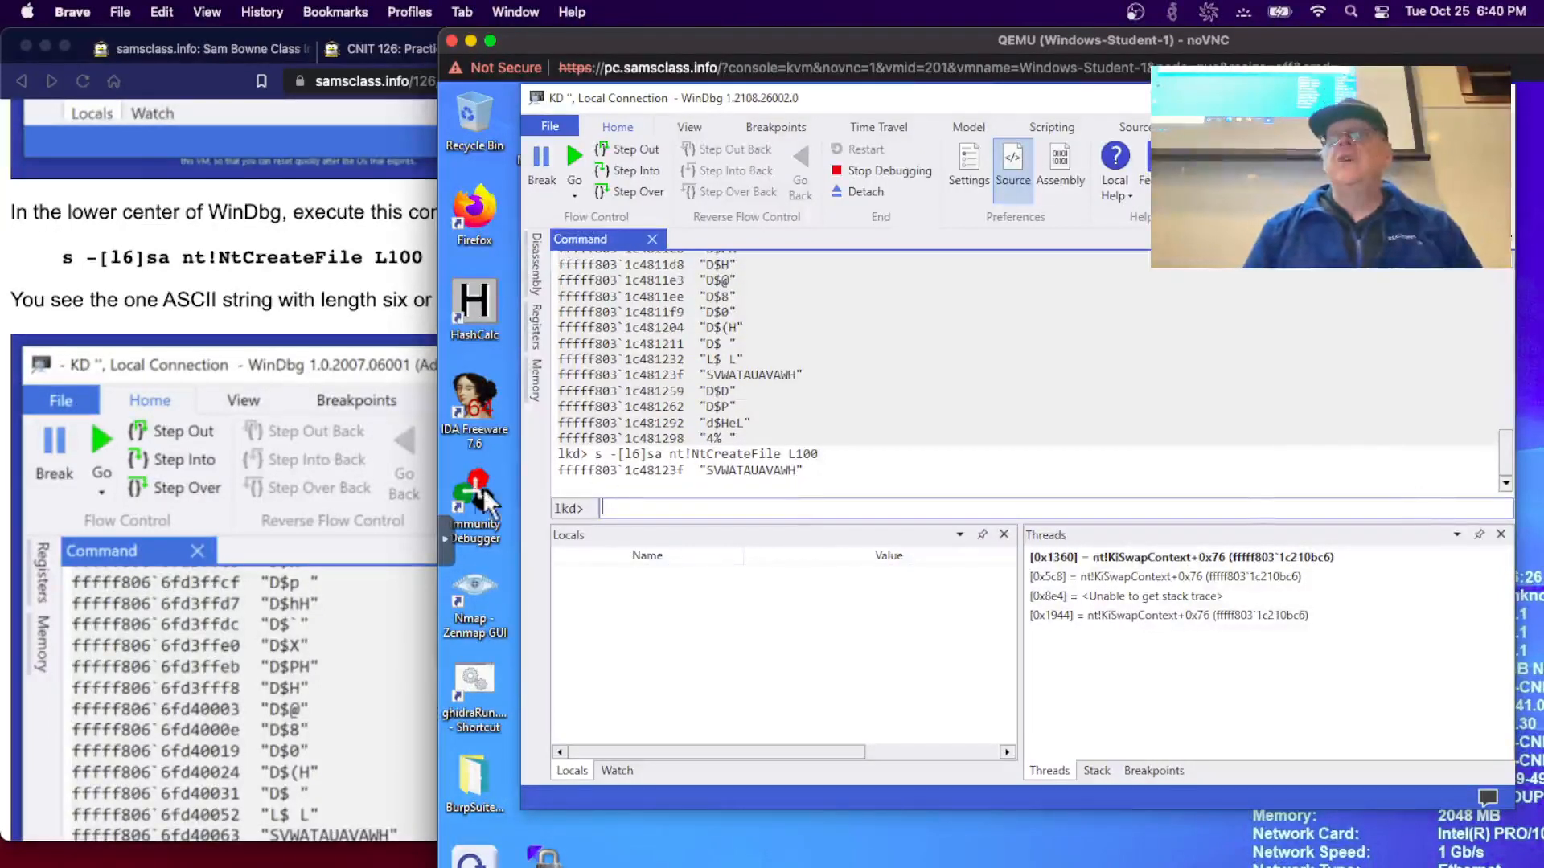
- Dump nt with db to show its MZ header, then scroll the lab to dt nt!_FILE_OBJECT
{"action": "left_click", "coordinate": [298, 499]}
{"action": "scroll", "coordinate": [298, 498], "scroll_direction": "down", "scroll_amount": 10}
{"action": "scroll", "coordinate": [298, 498], "scroll_direction": "down", "scroll_amount": 5}
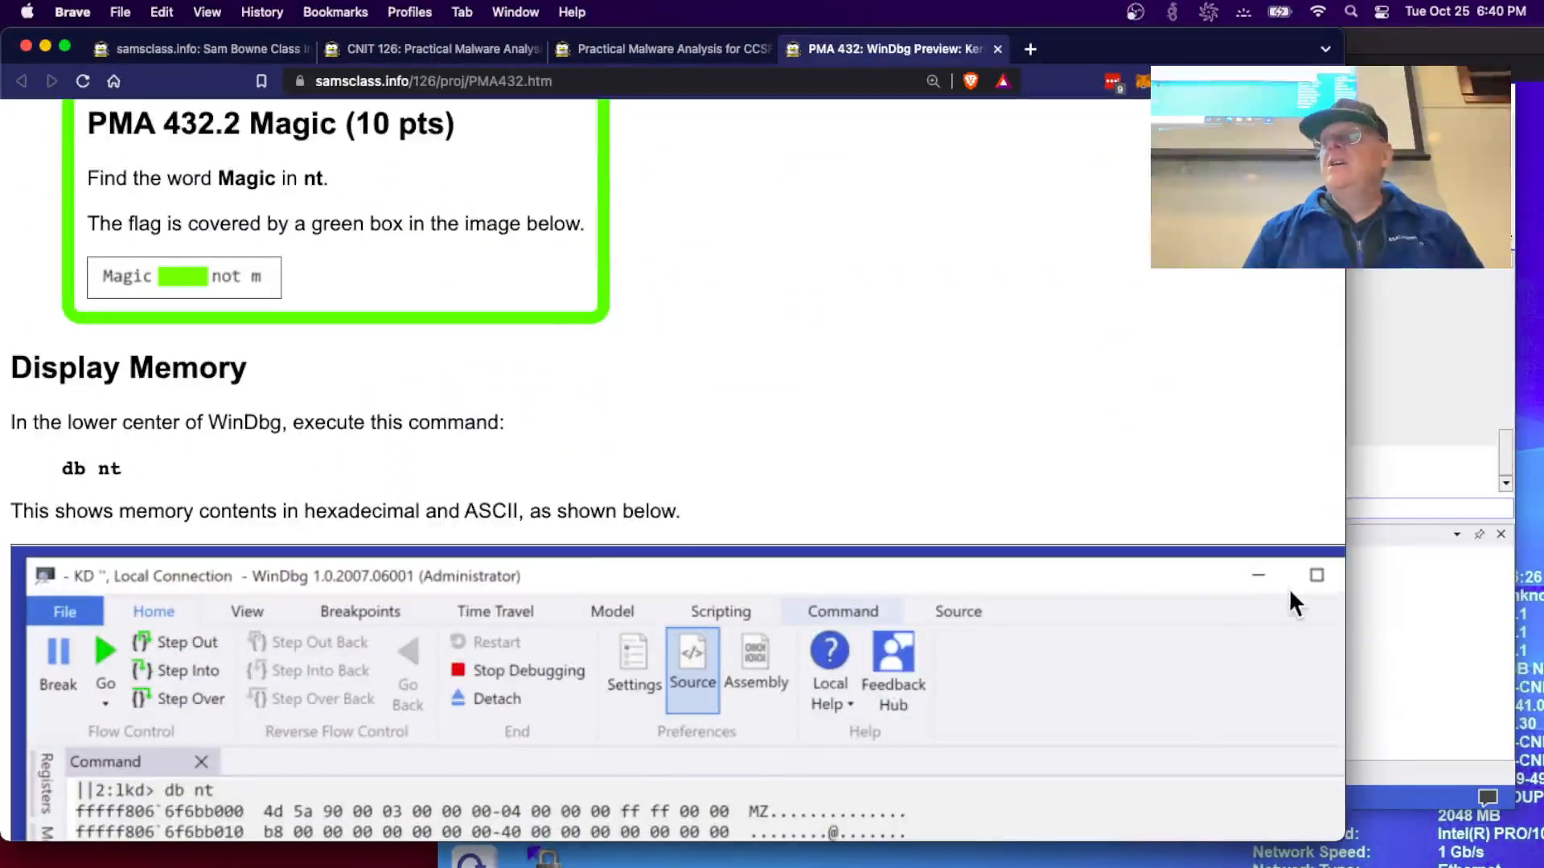
{"action": "left_click", "coordinate": [1373, 617]}
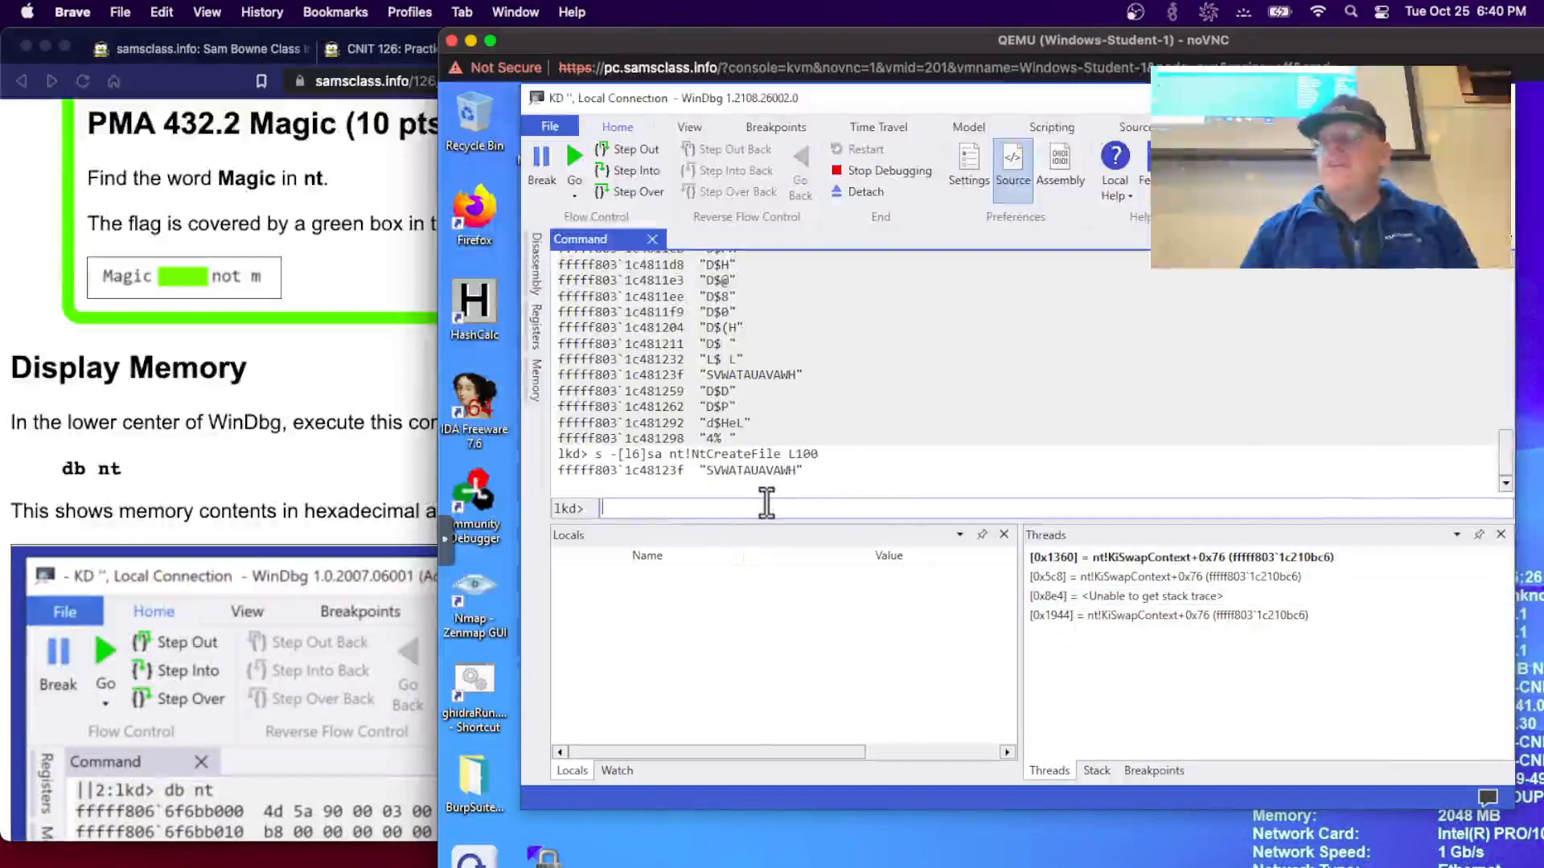
{"action": "type", "text": "db nt"}
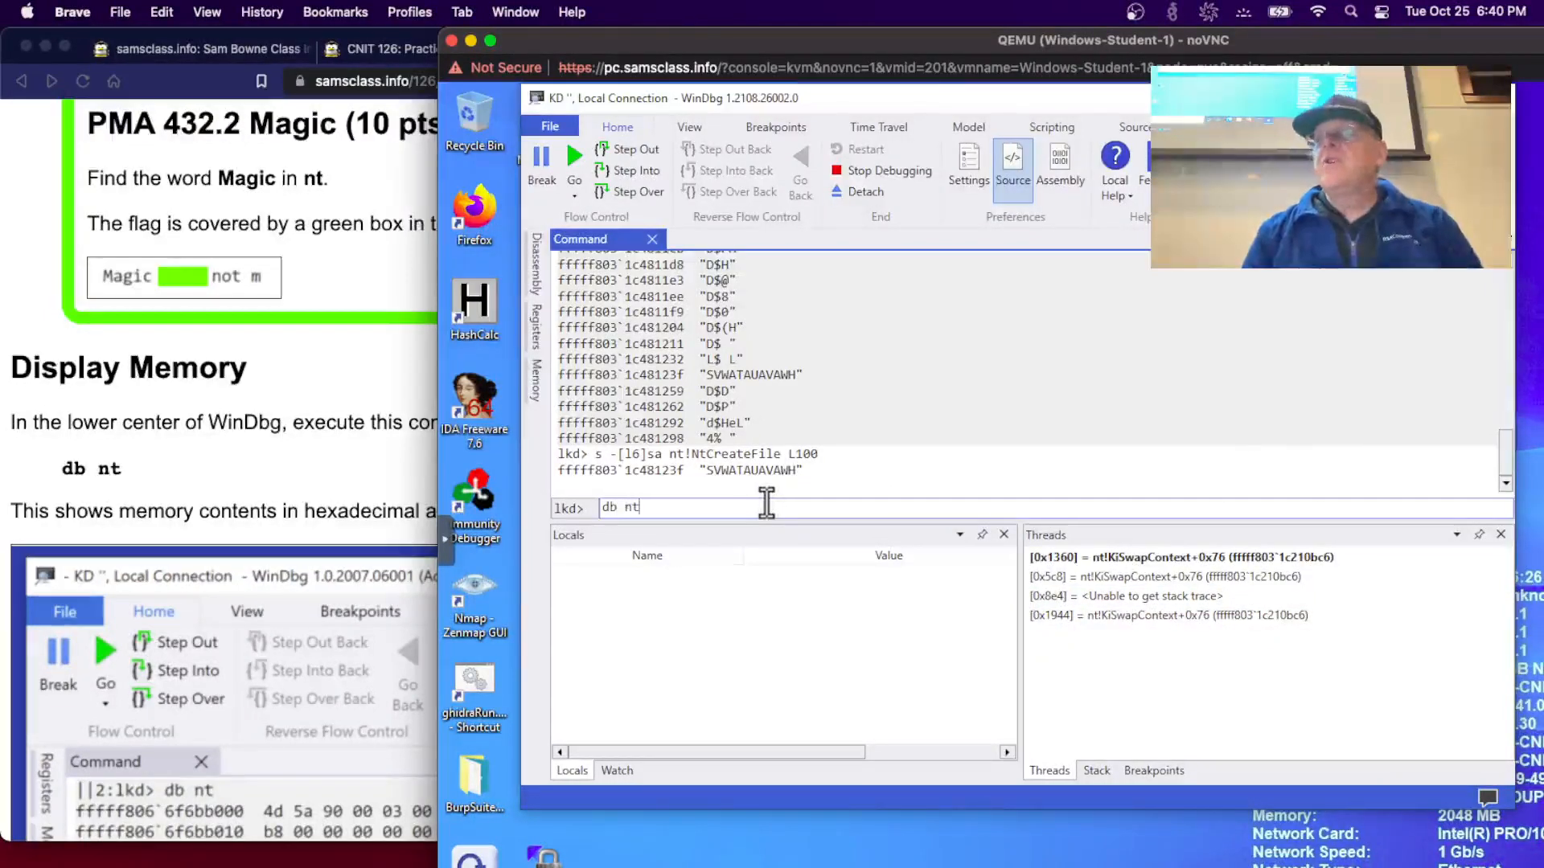
{"action": "key", "text": "Return"}
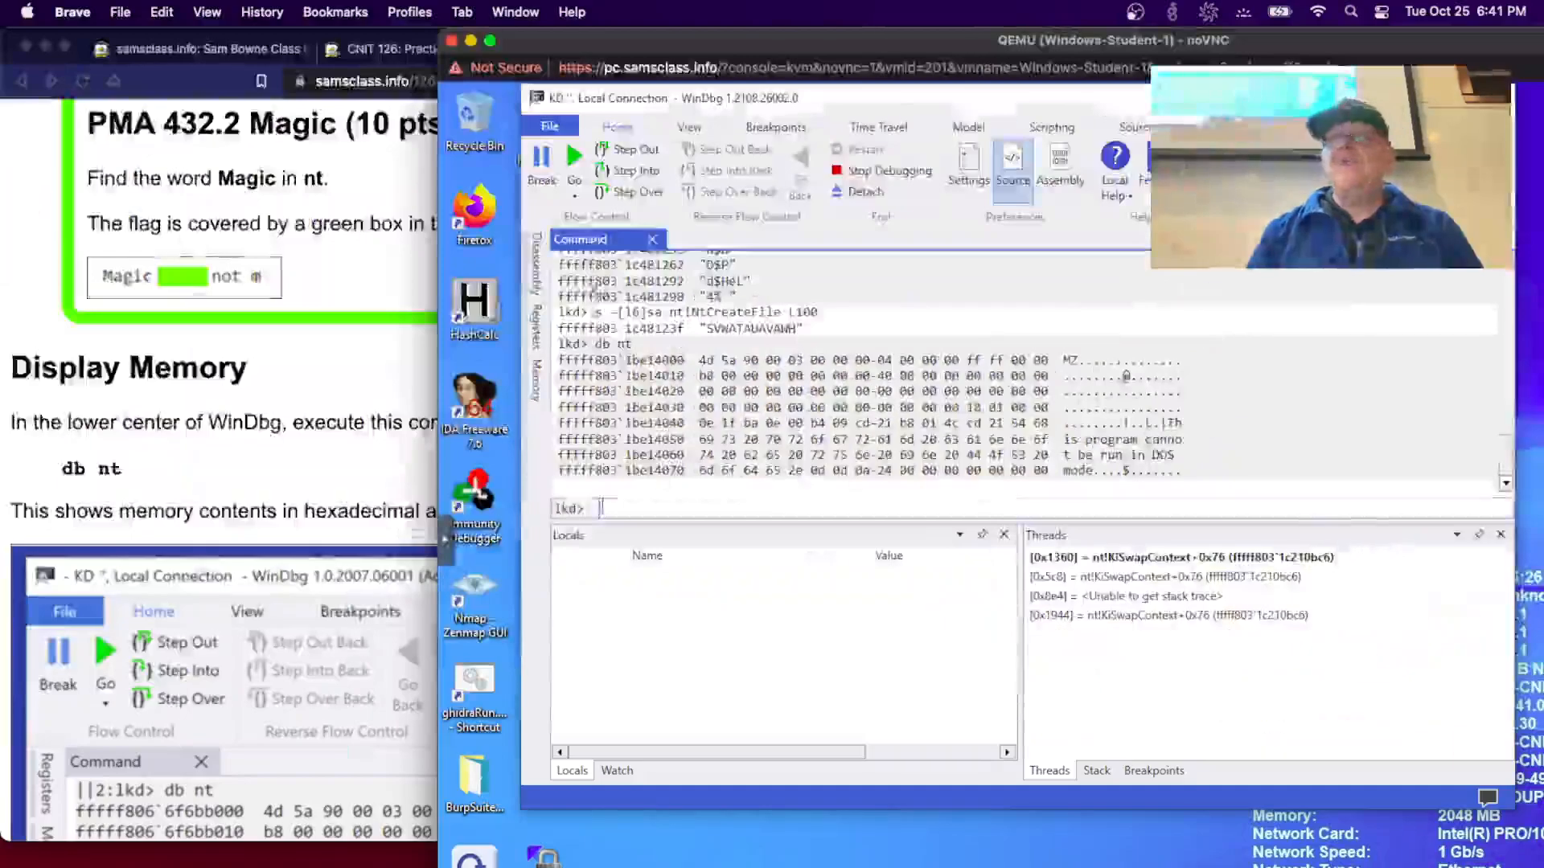
{"action": "left_click", "coordinate": [249, 388]}
{"action": "scroll", "coordinate": [250, 386], "scroll_direction": "down", "scroll_amount": 10}
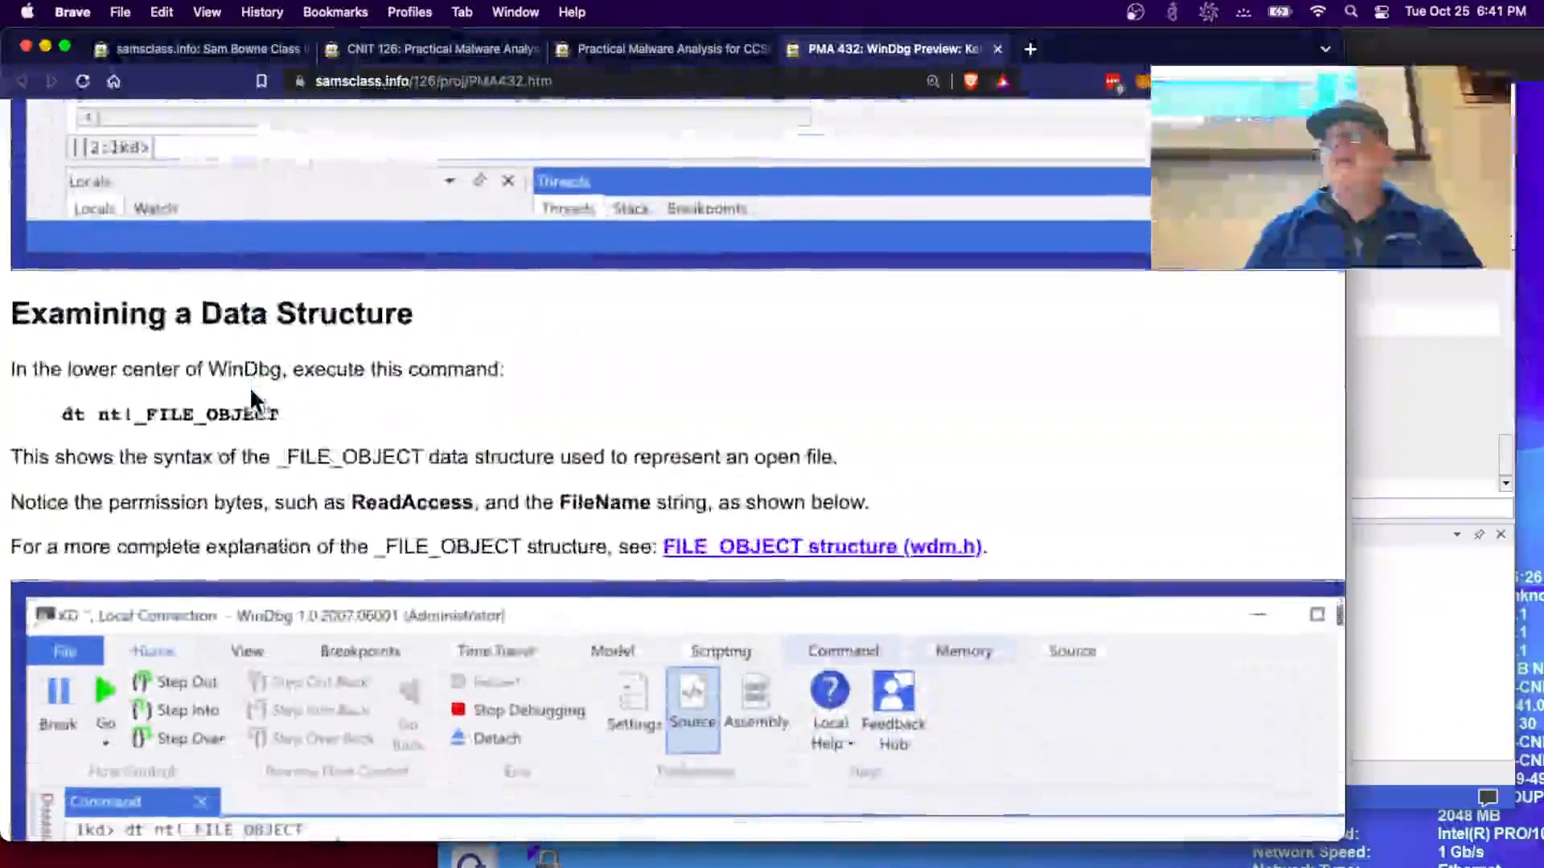
- Run dt nt!_FILE_OBJECT and enlarge the Command pane to view more fields, marking FsContext2
{"action": "left_click", "coordinate": [1409, 438]}
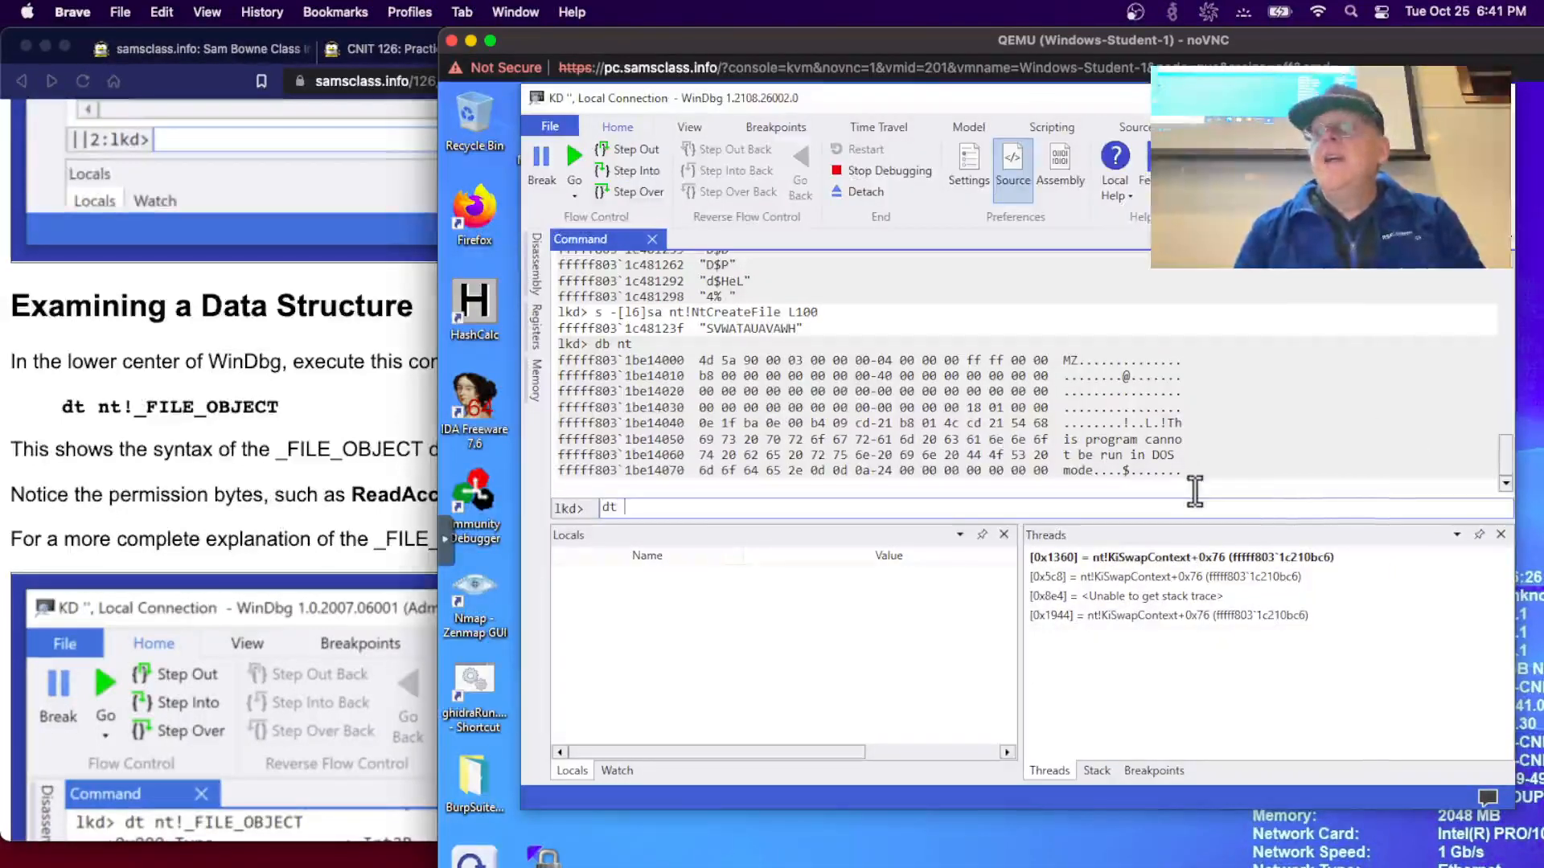
{"action": "type", "text": "dt nt!"}
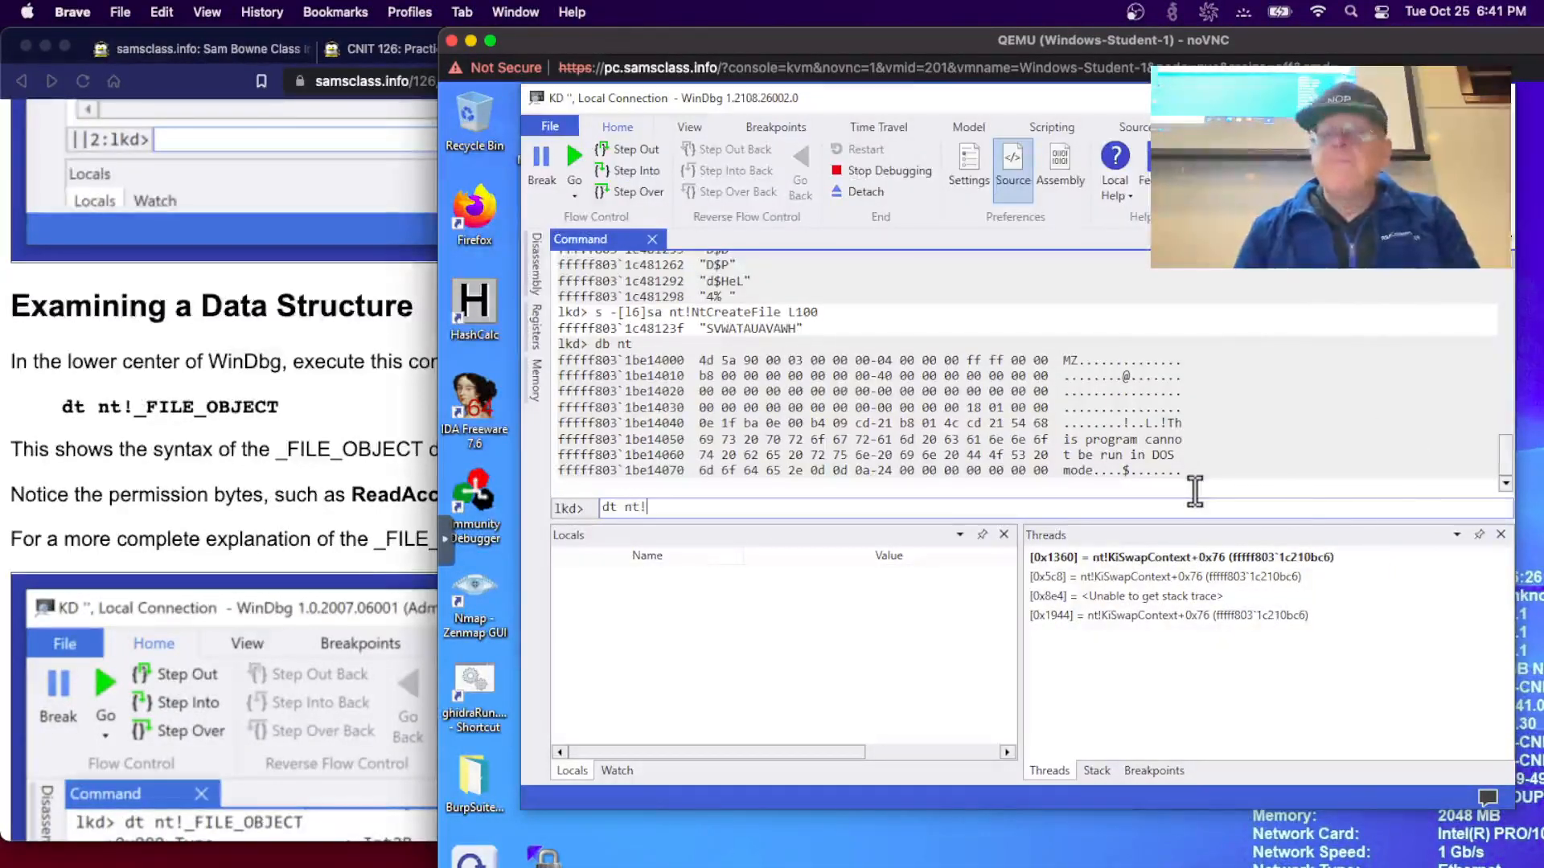
{"action": "type", "text": "_"}
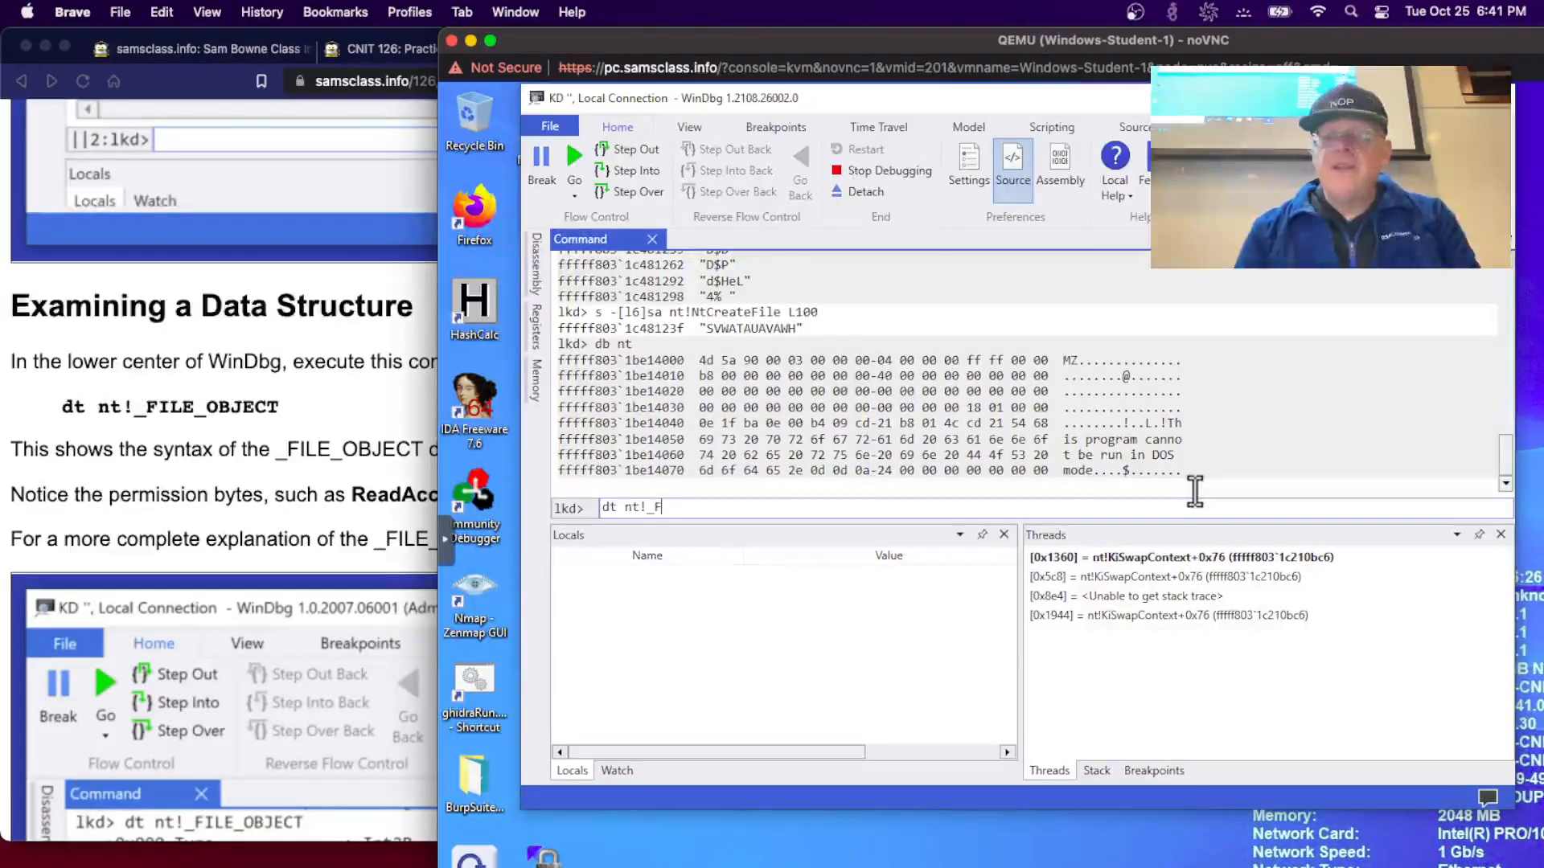
{"action": "type", "text": "FILE_OBJECT"}
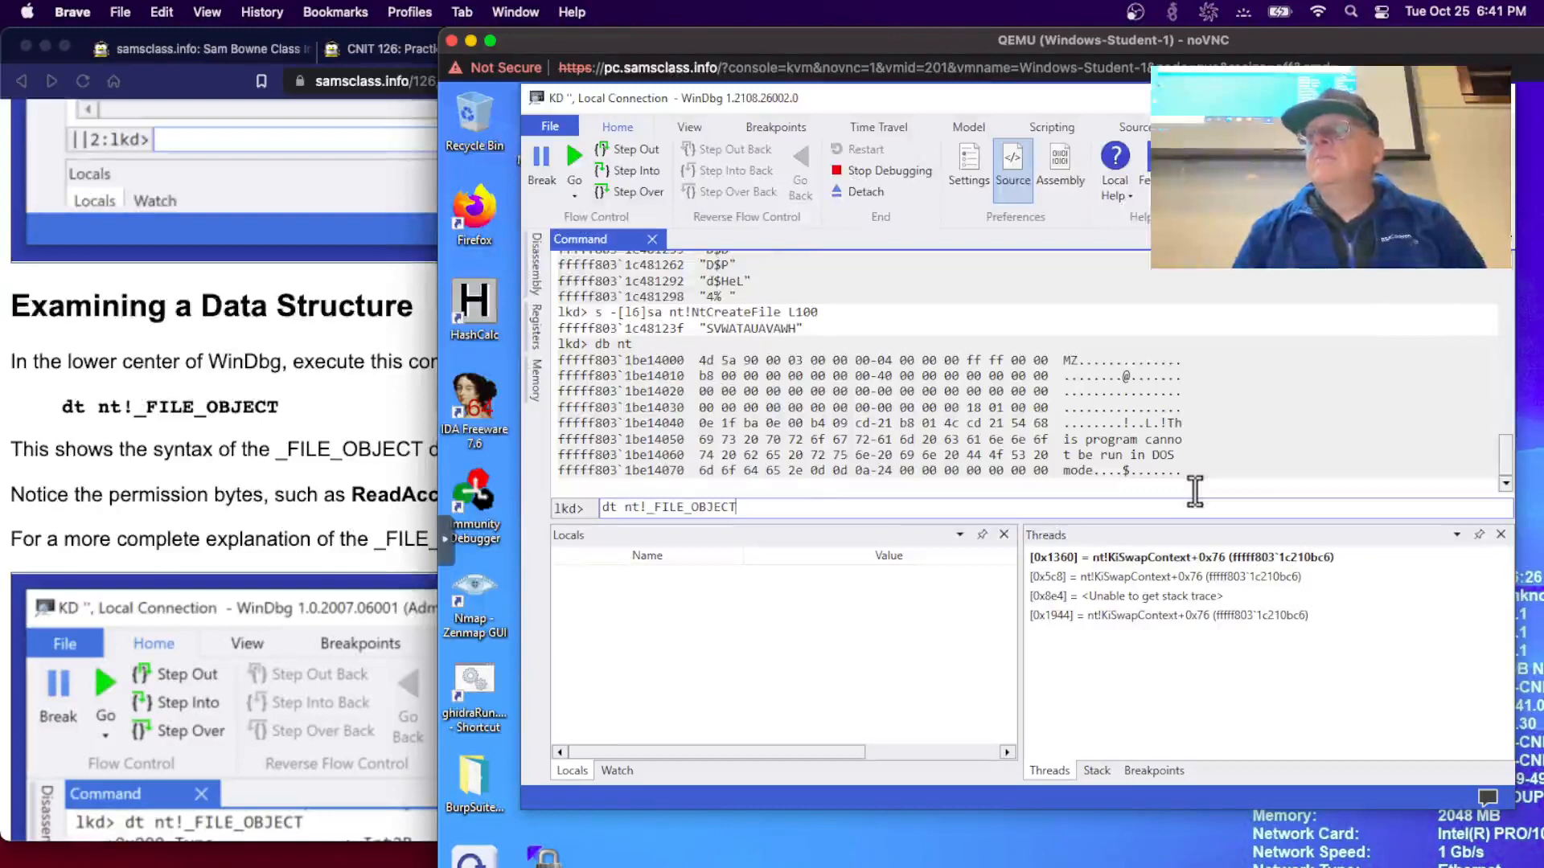
{"action": "key", "text": "Return"}
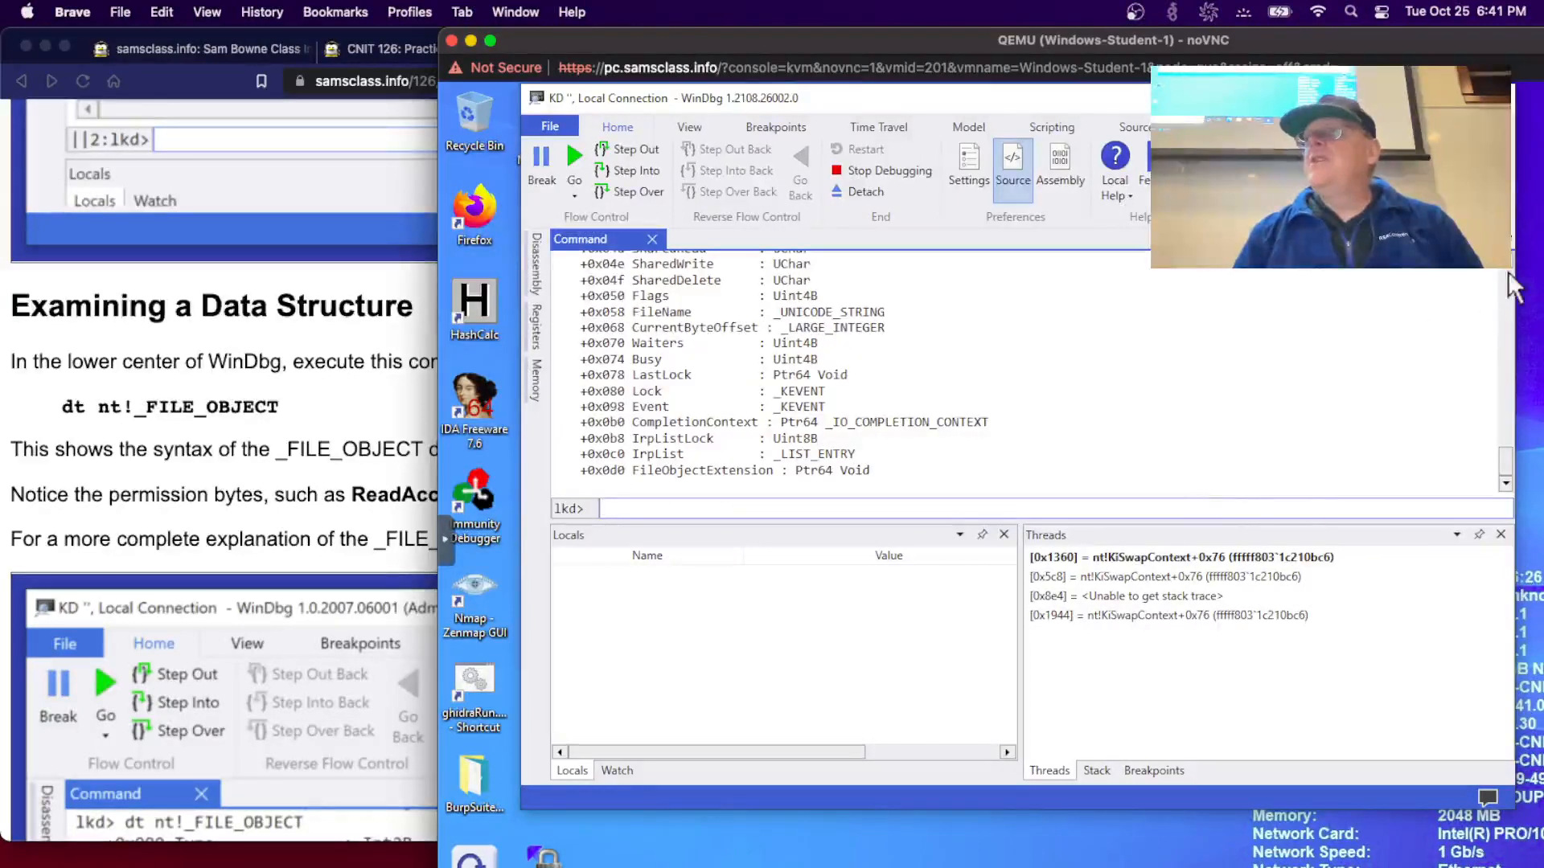
{"action": "scroll", "coordinate": [1510, 277], "scroll_direction": "up", "scroll_amount": 3}
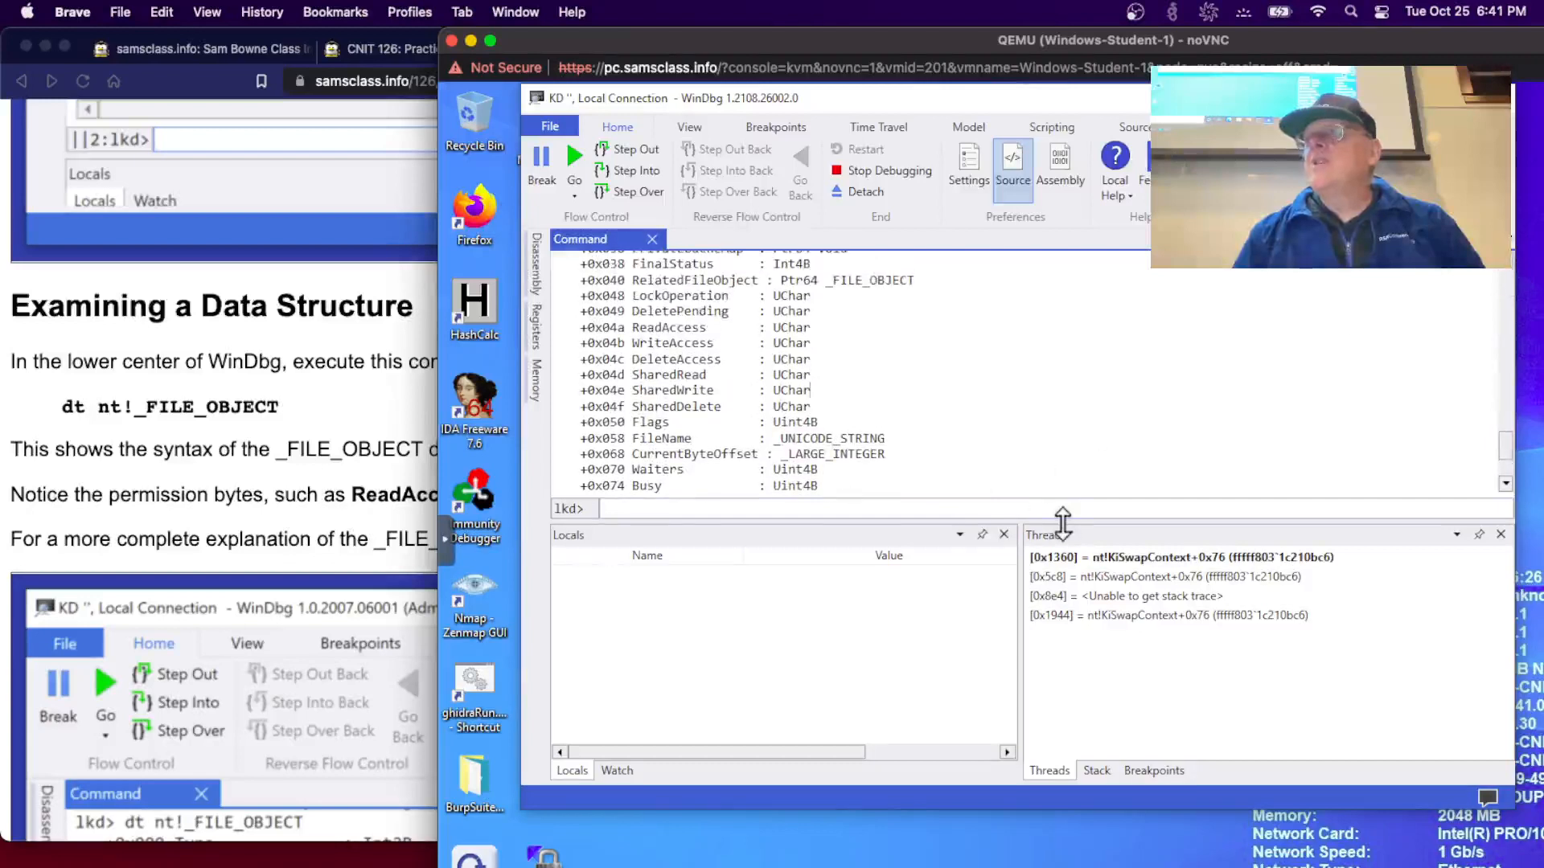
{"action": "left_click_drag", "start_coordinate": [1062, 546], "coordinate": [1078, 686]}
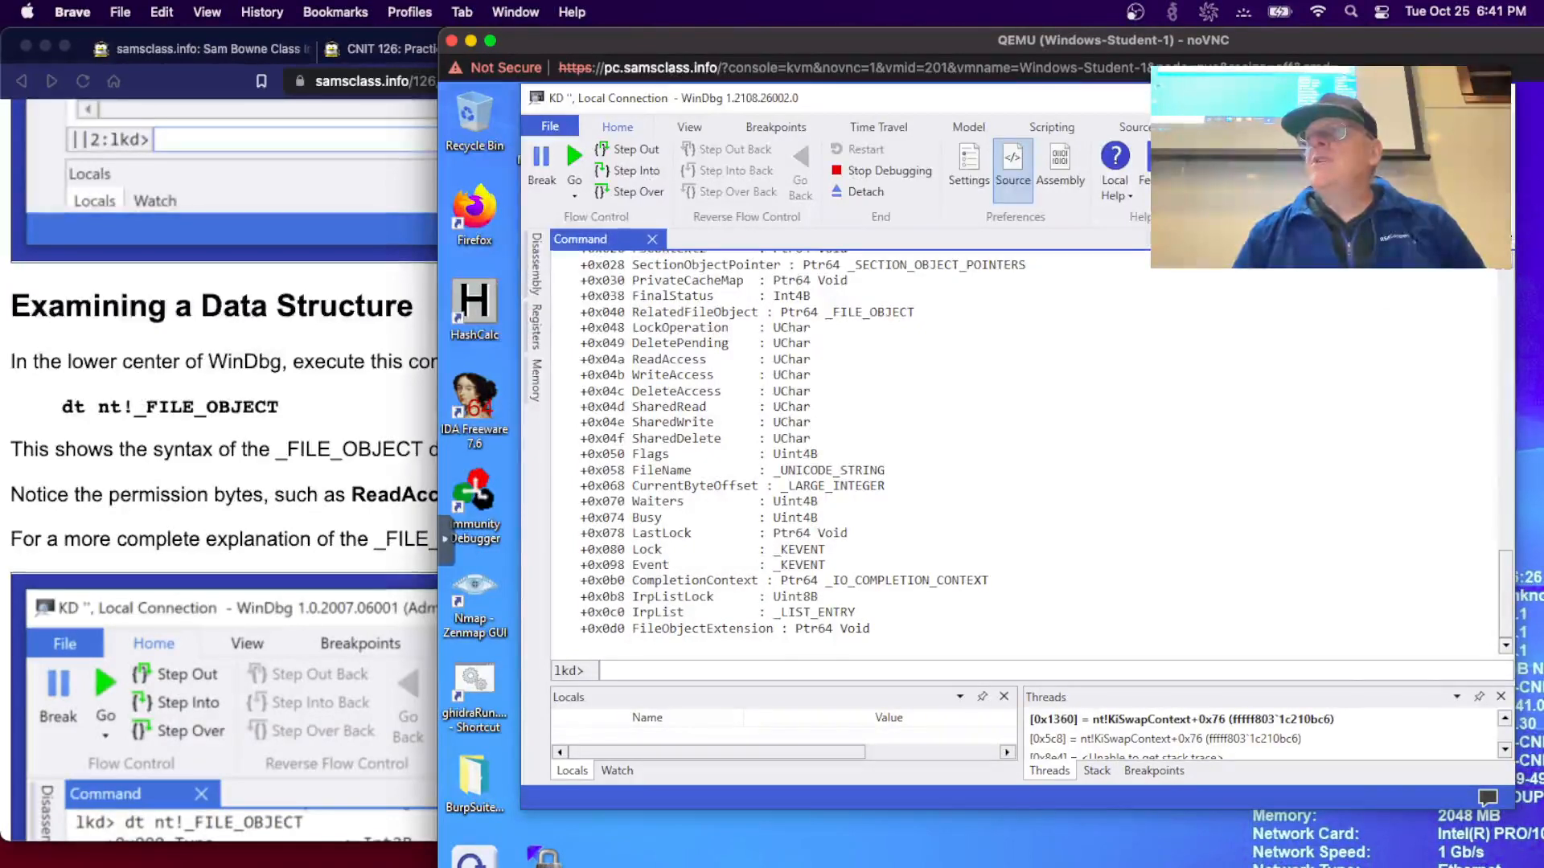
{"action": "triple_click", "coordinate": [833, 253]}
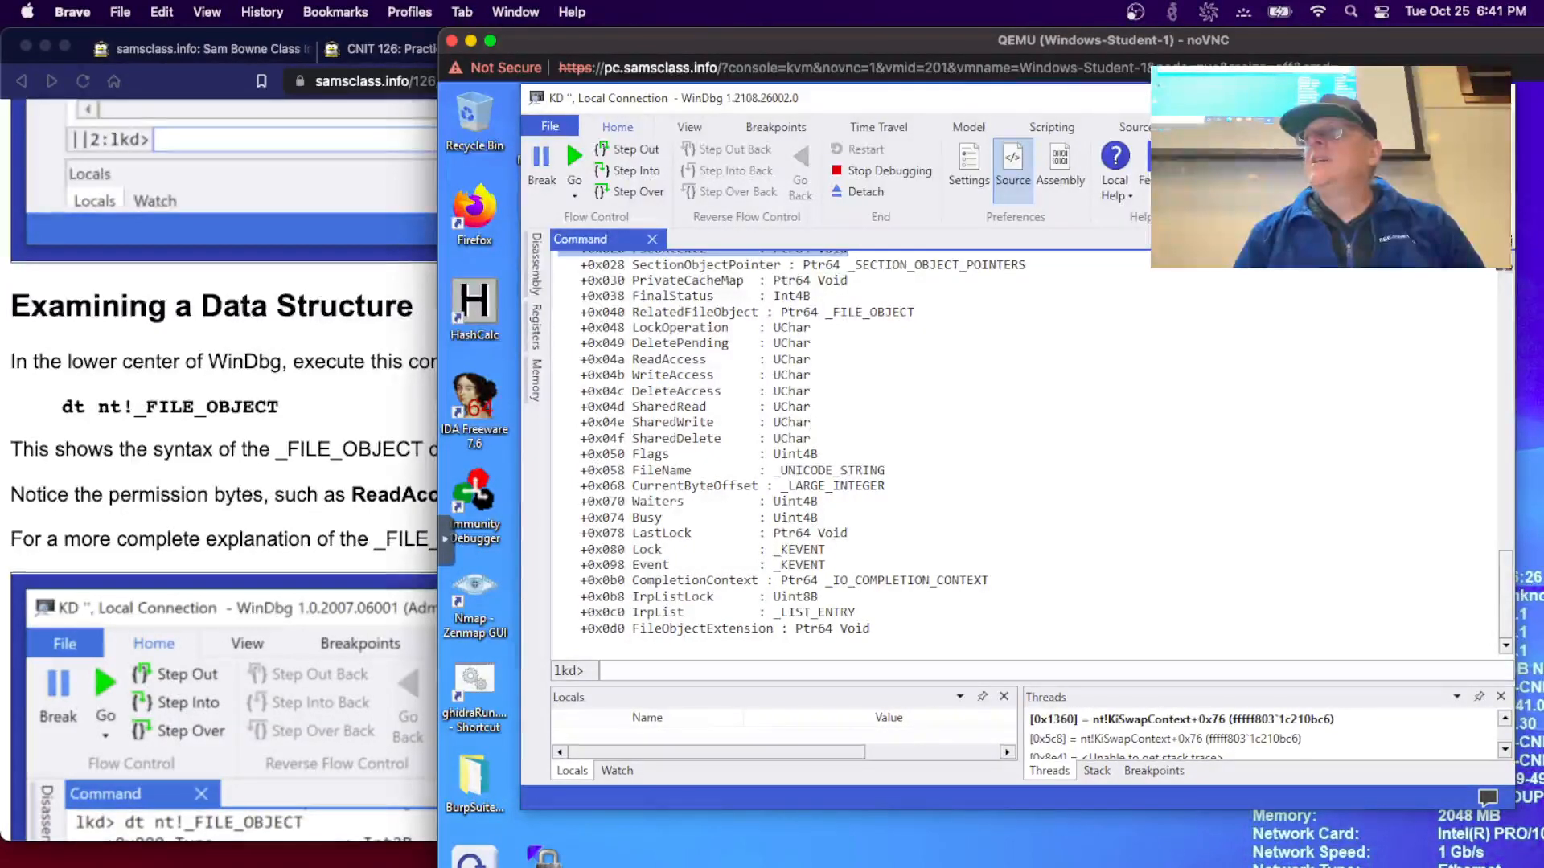
{"action": "scroll", "coordinate": [1513, 278], "scroll_direction": "up", "scroll_amount": 3}
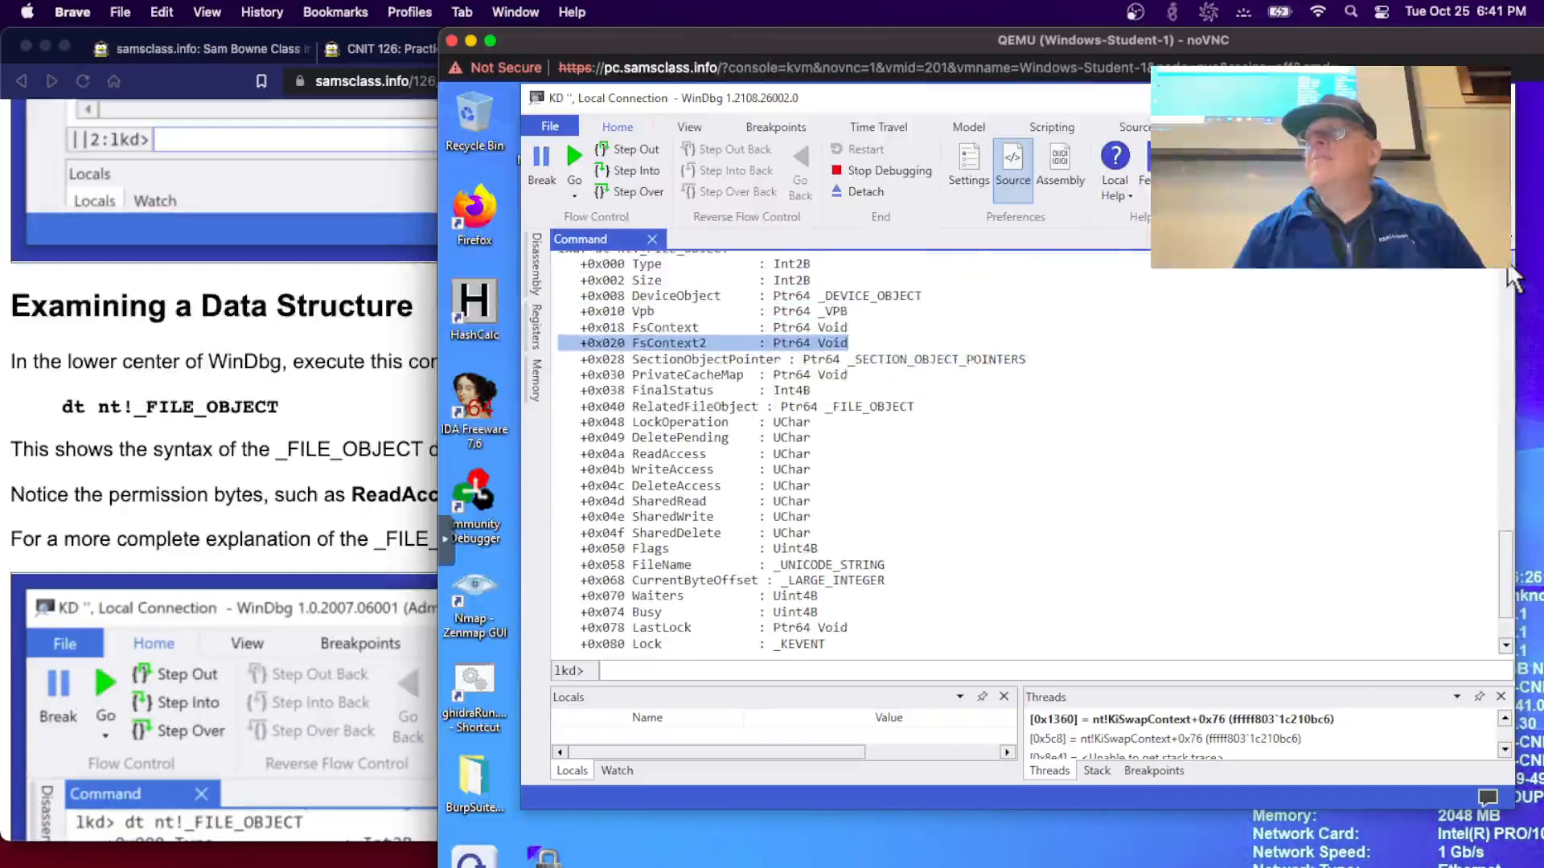
{"action": "scroll", "coordinate": [1513, 277], "scroll_direction": "up", "scroll_amount": 2}
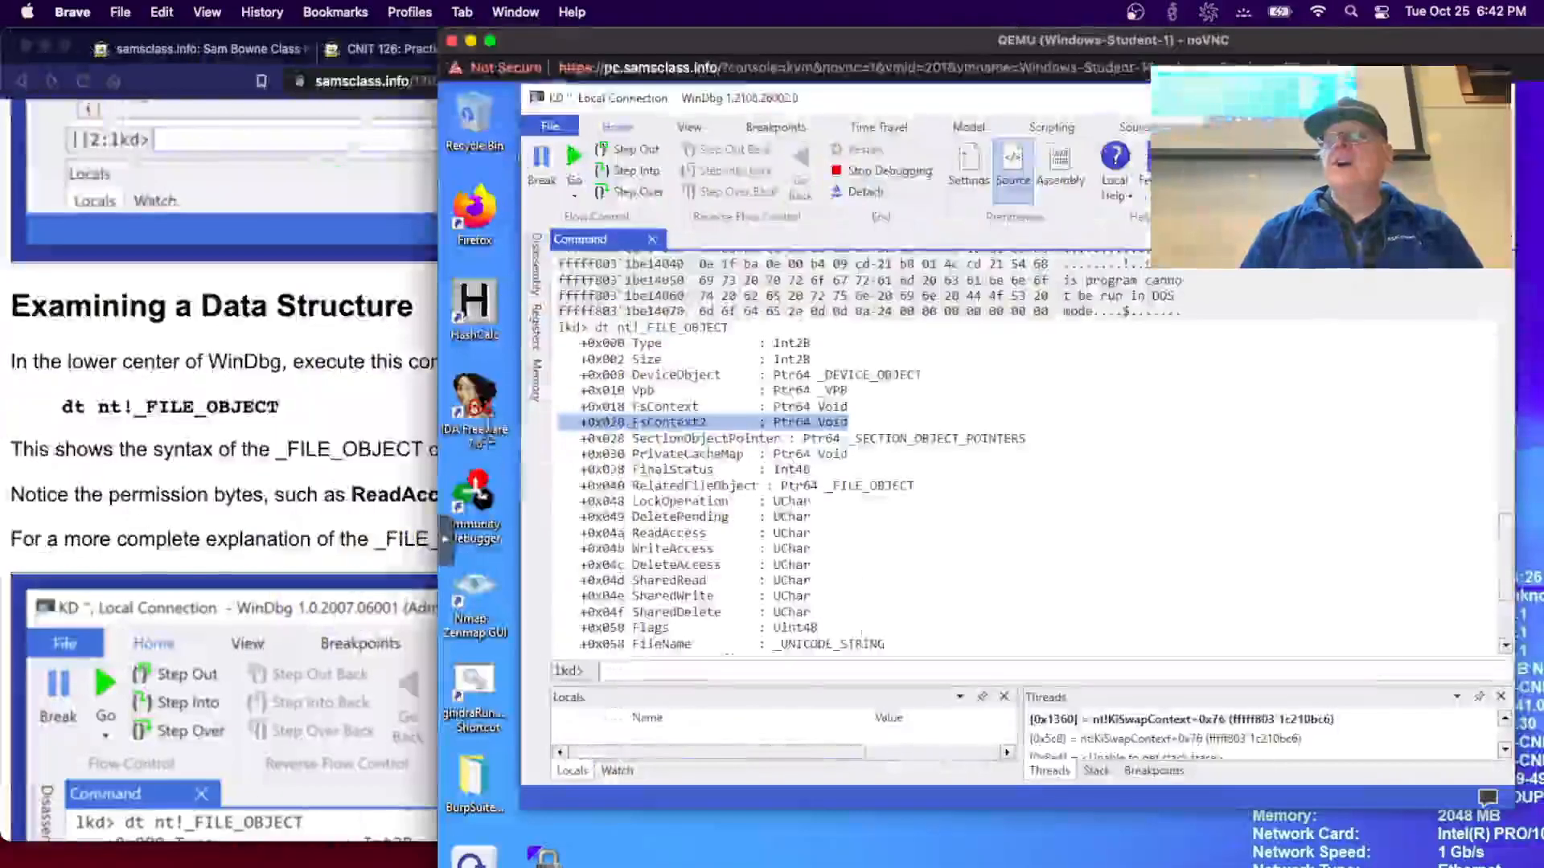
- Scroll the lab page to Viewing Processes and begin entering .tlist in WinDbg's command box
{"action": "left_click", "coordinate": [334, 447]}
{"action": "scroll", "coordinate": [334, 447], "scroll_direction": "down", "scroll_amount": 5}
{"action": "scroll", "coordinate": [334, 447], "scroll_direction": "up", "scroll_amount": 1}
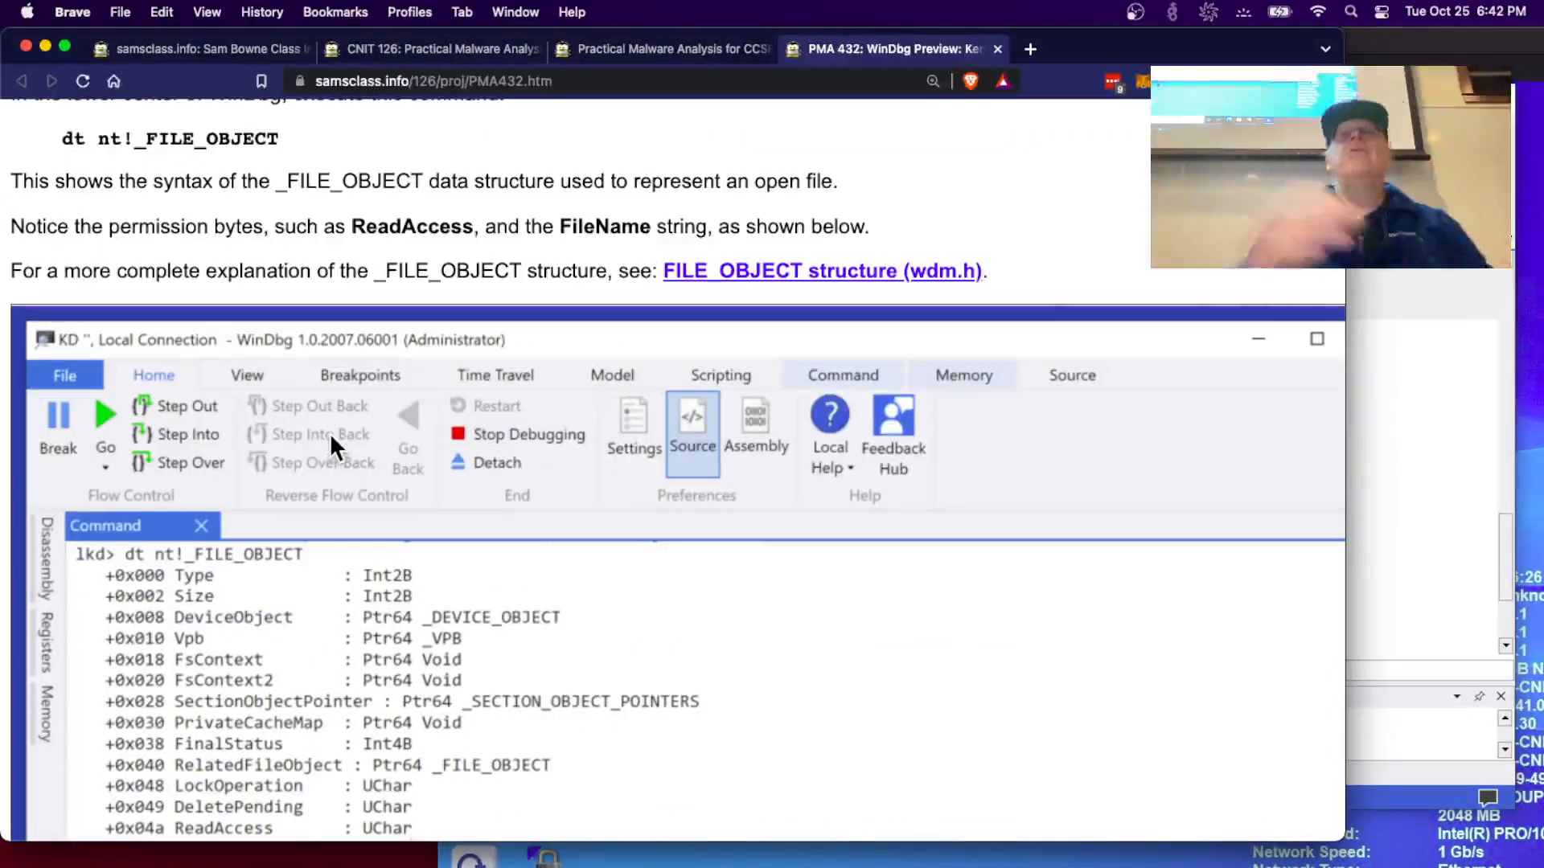
{"action": "scroll", "coordinate": [329, 433], "scroll_direction": "down", "scroll_amount": 3}
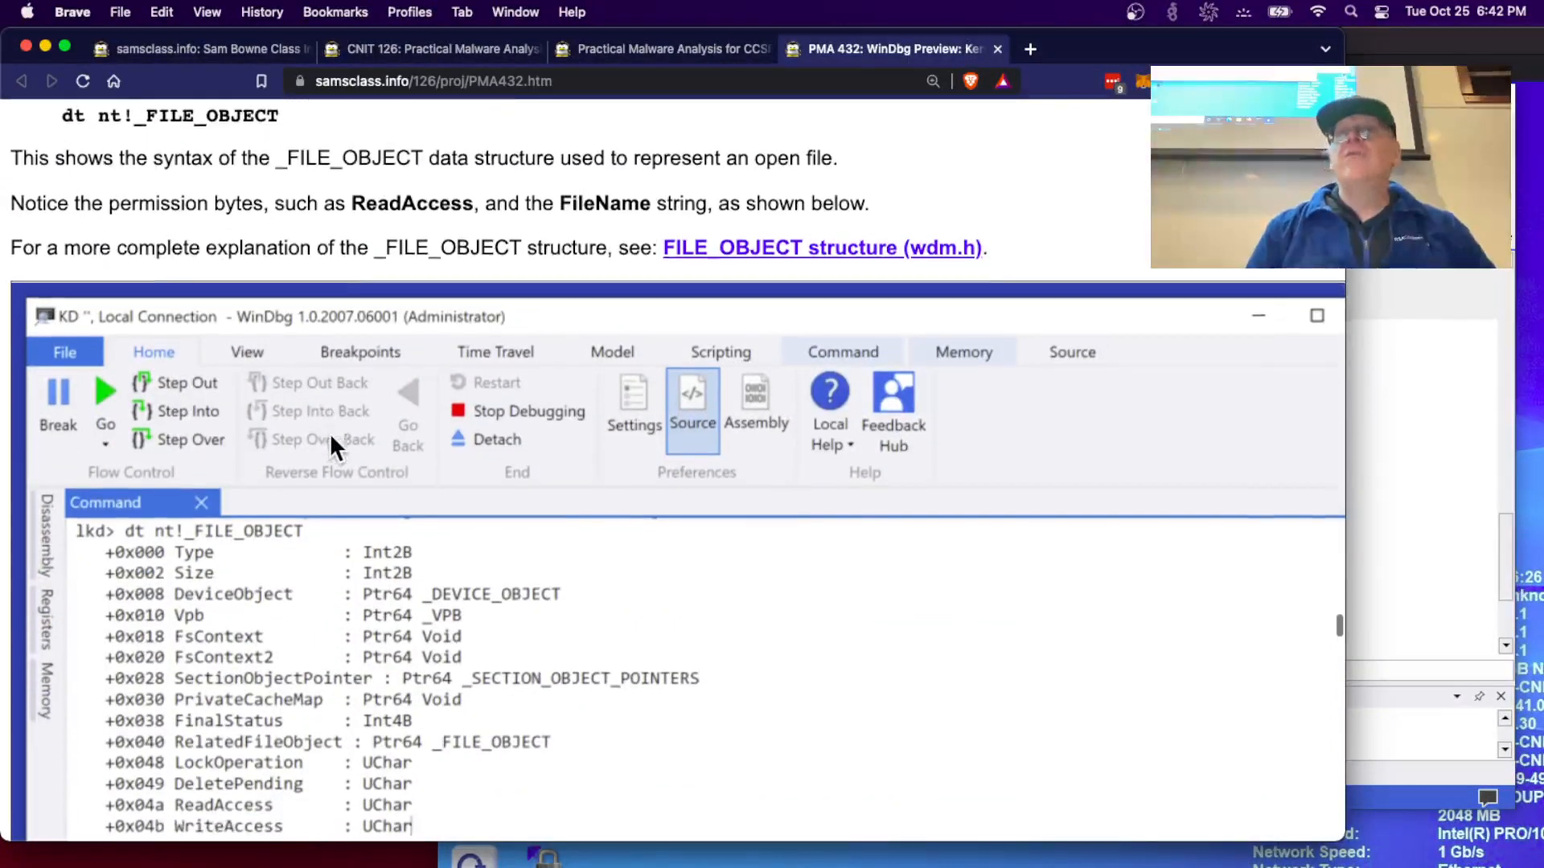
{"action": "scroll", "coordinate": [330, 433], "scroll_direction": "up", "scroll_amount": 2}
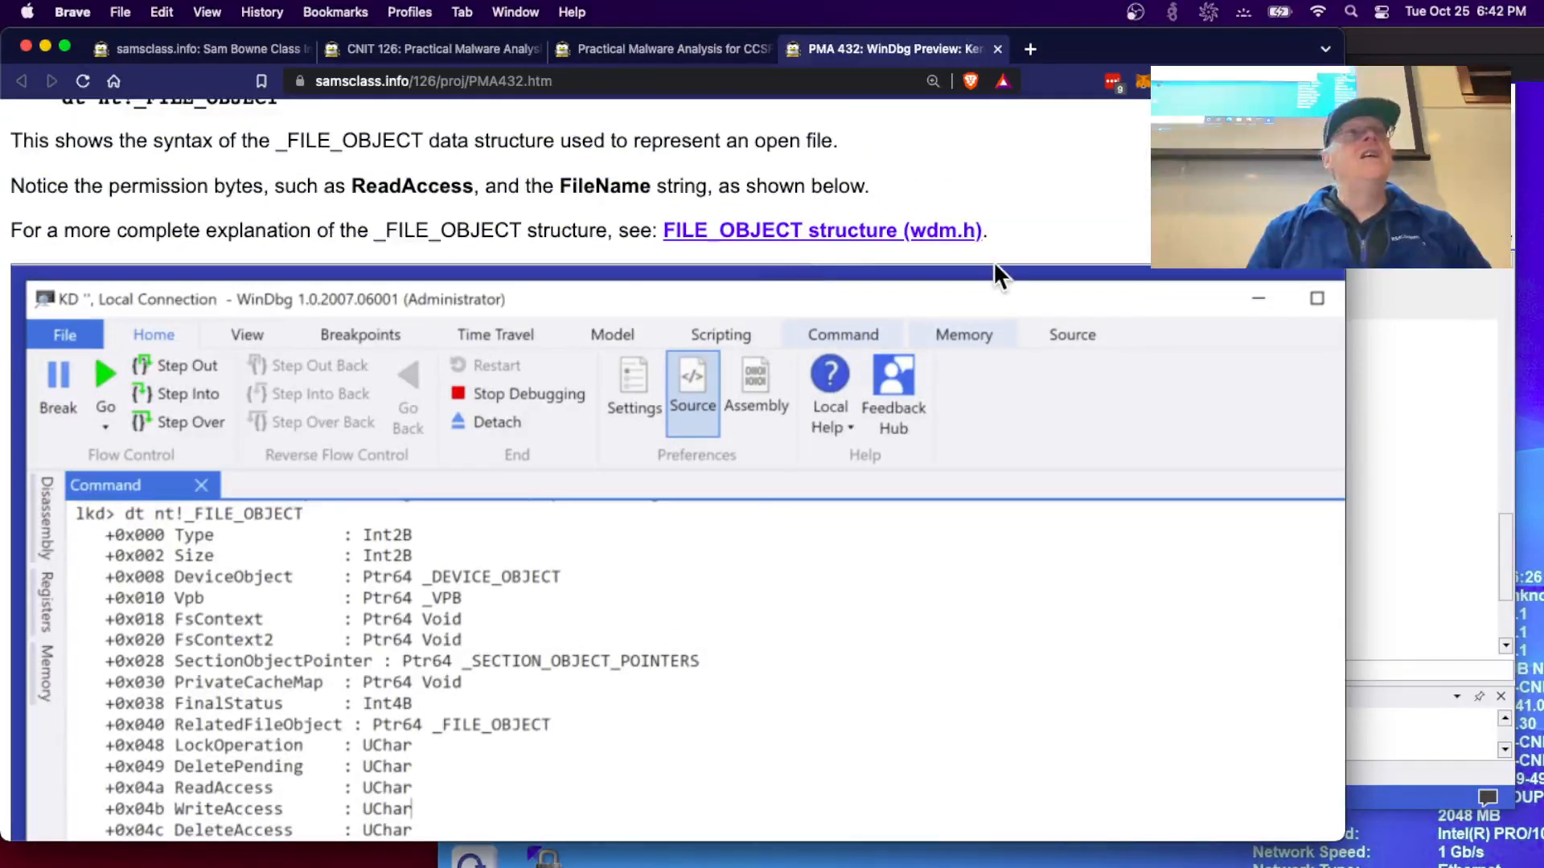
{"action": "scroll", "coordinate": [995, 266], "scroll_direction": "down", "scroll_amount": 7}
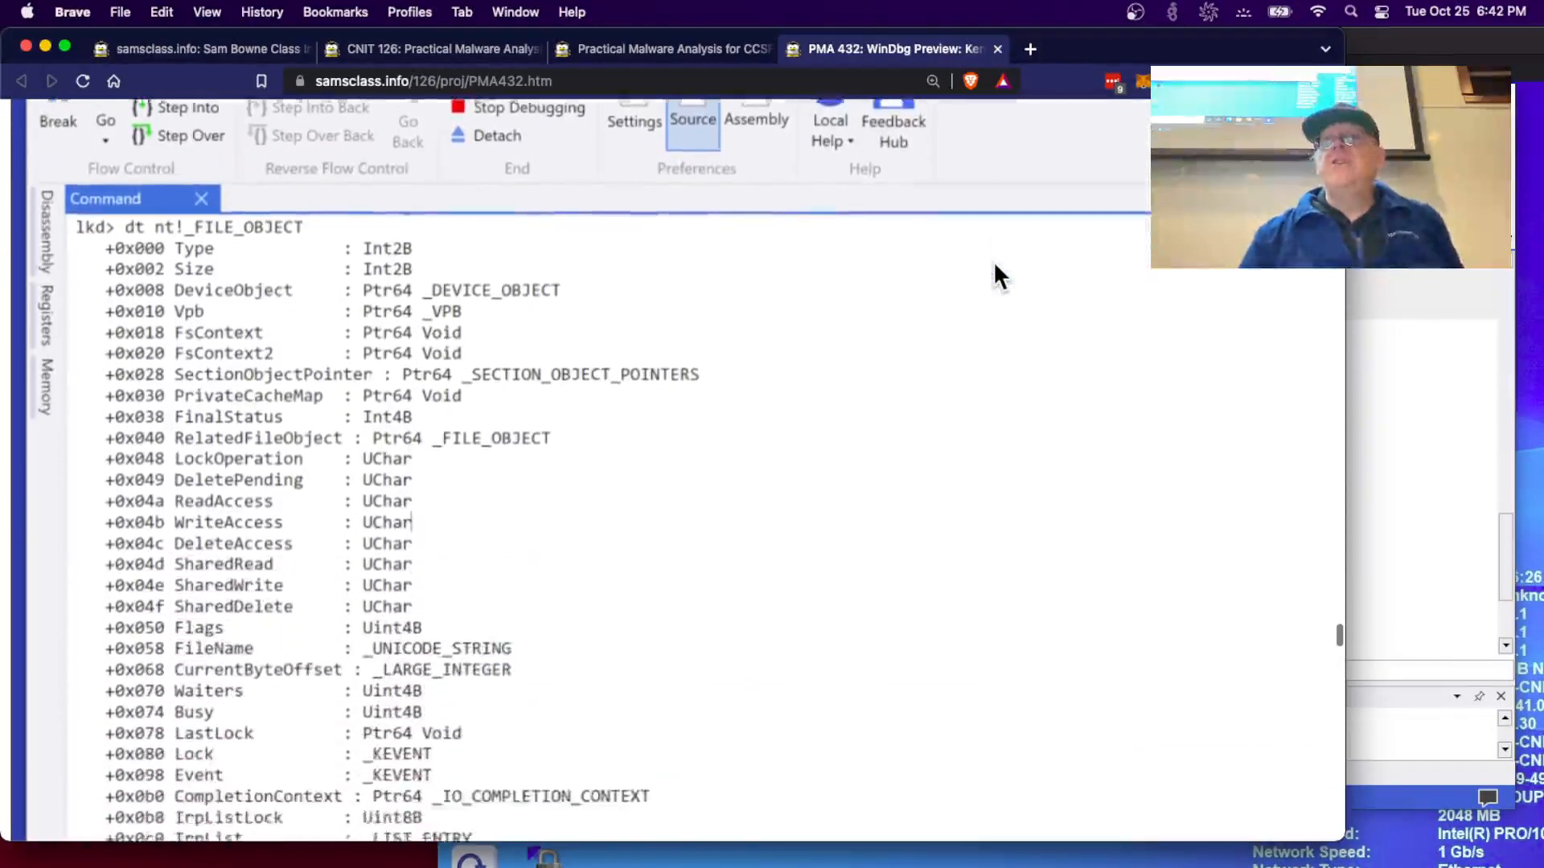
{"action": "scroll", "coordinate": [995, 265], "scroll_direction": "down", "scroll_amount": 8}
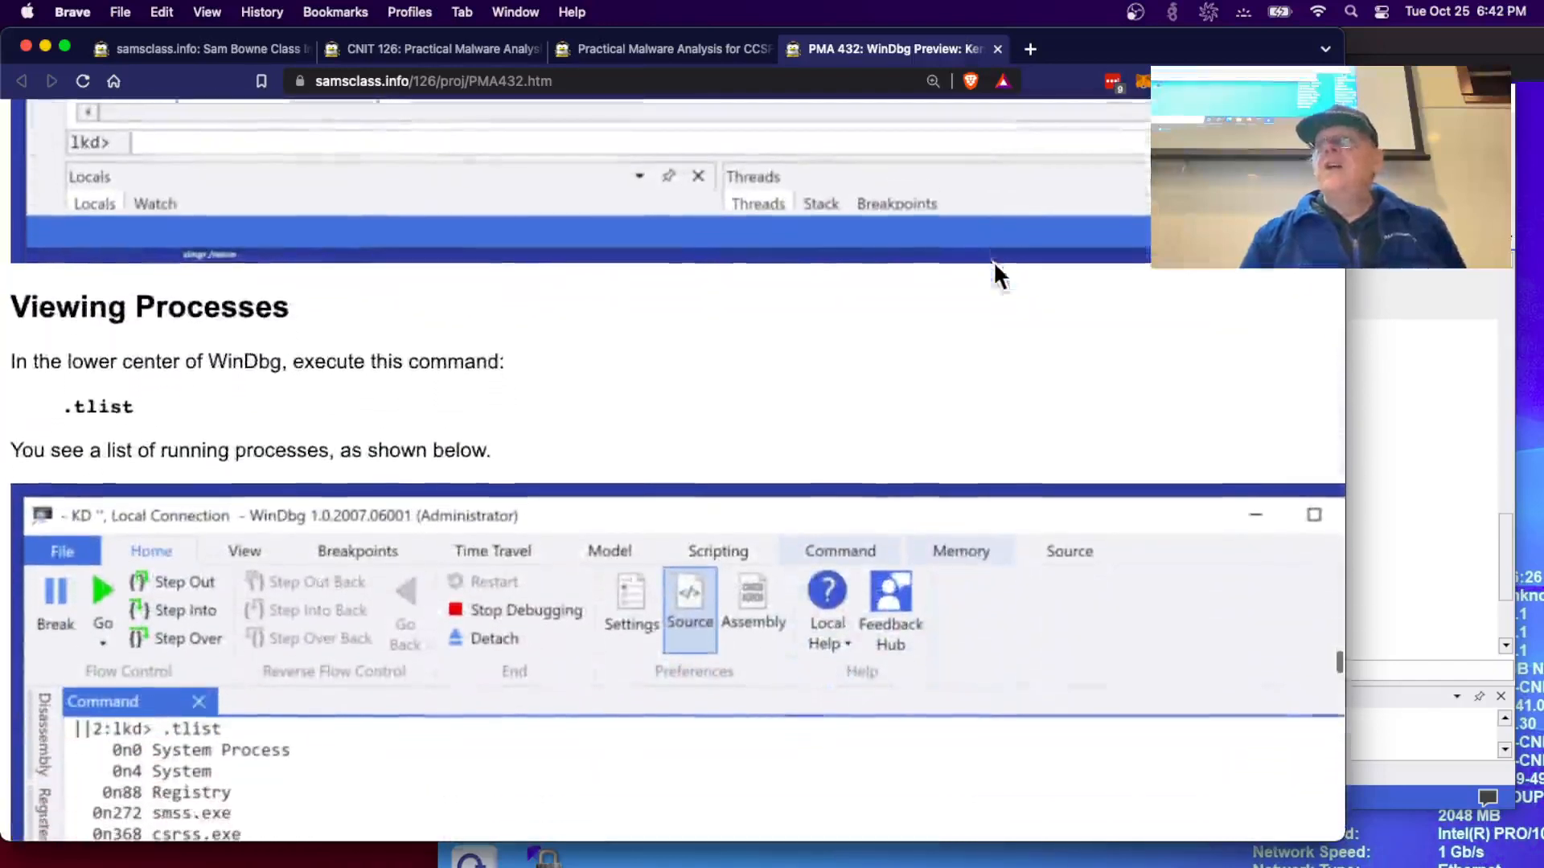
{"action": "left_click", "coordinate": [1412, 495]}
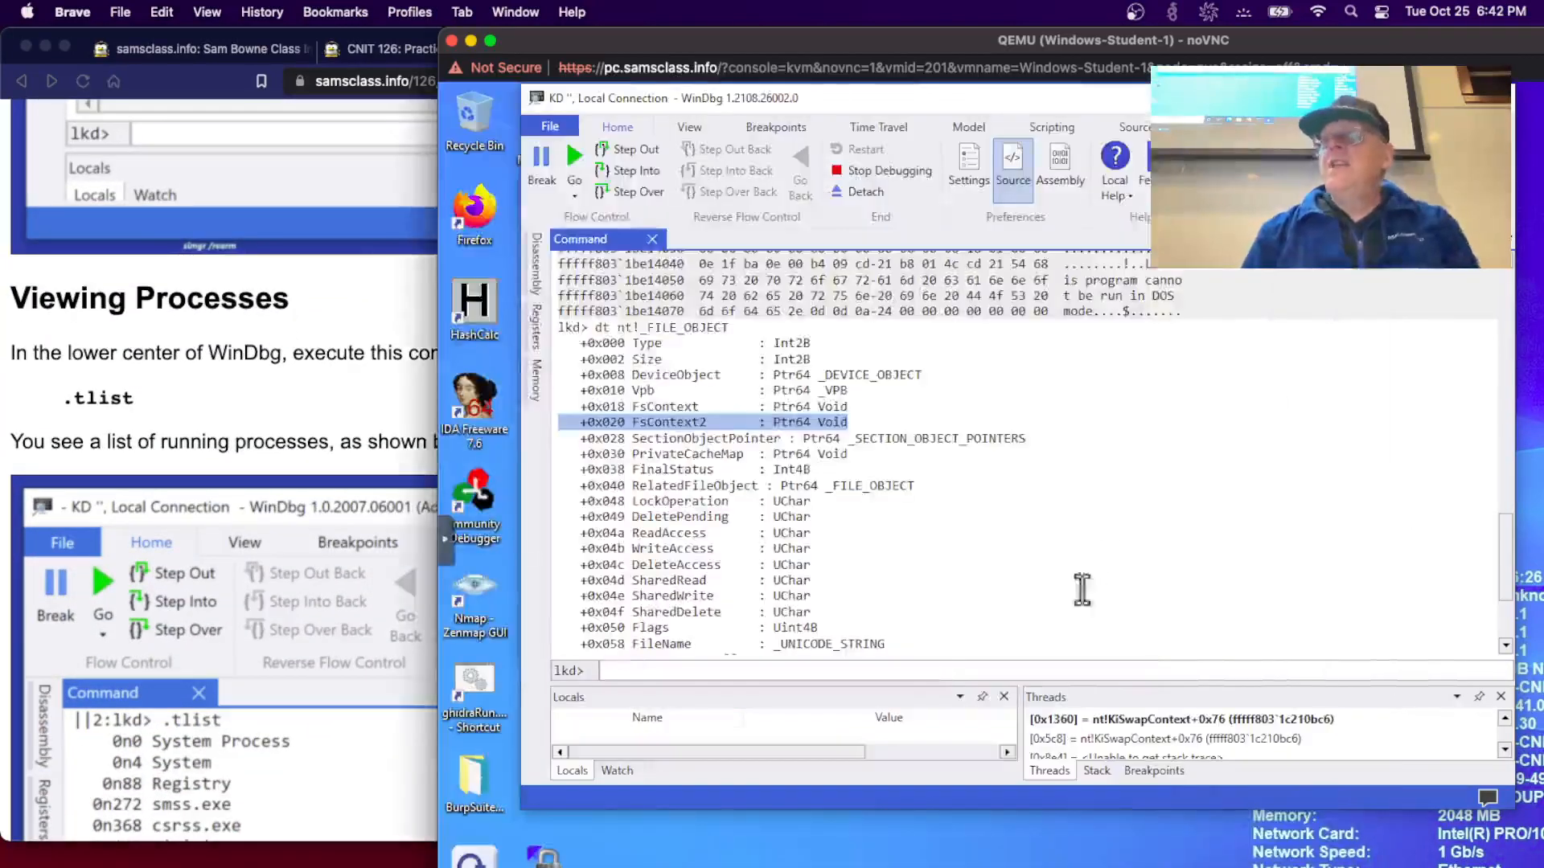
{"action": "left_click", "coordinate": [857, 669]}
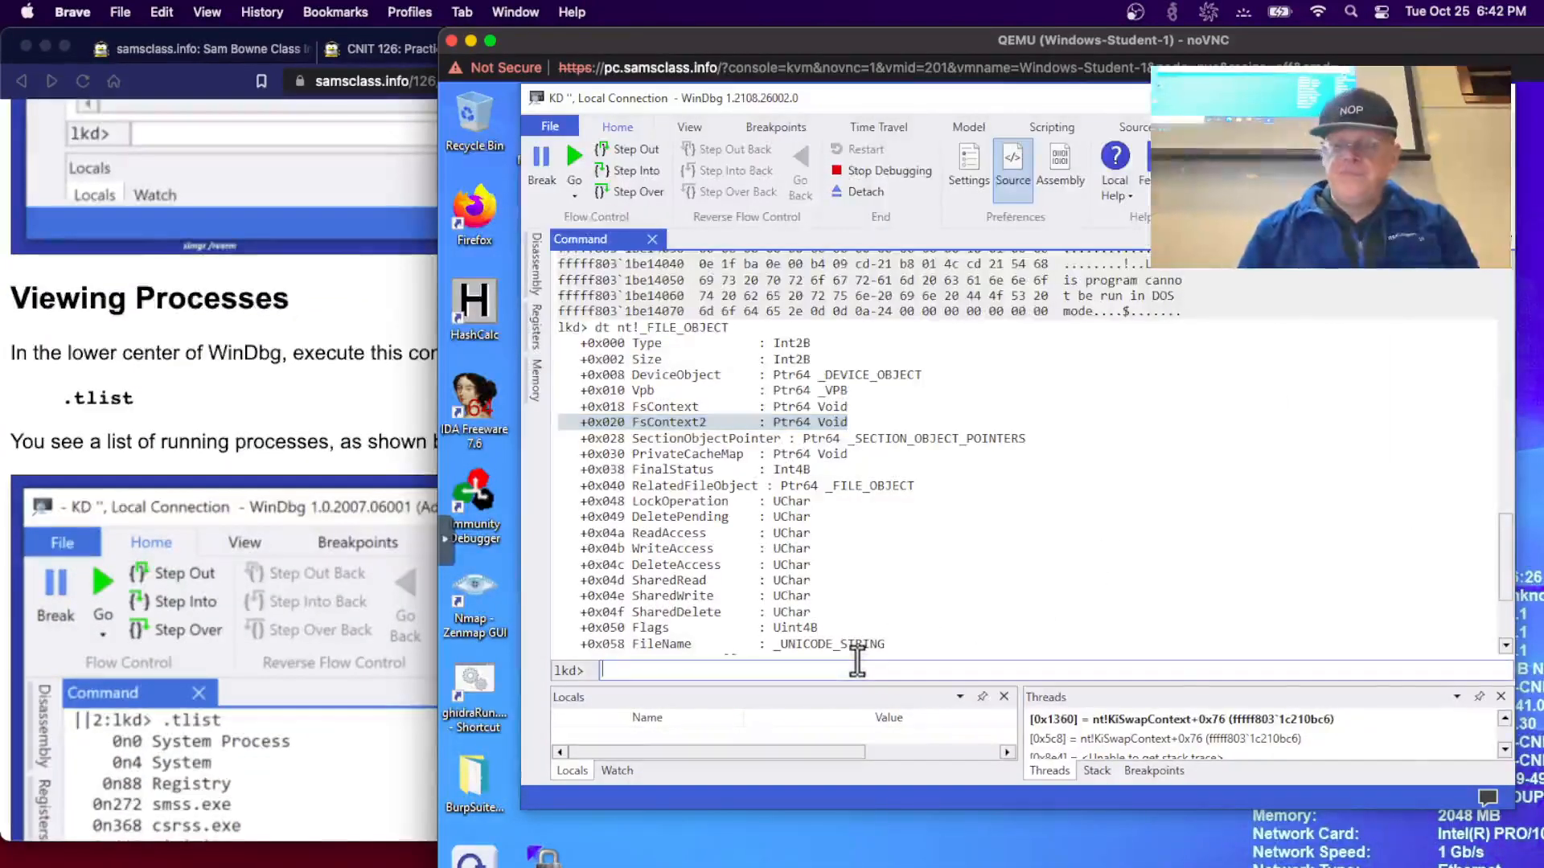
{"action": "type", "text": ".t"}
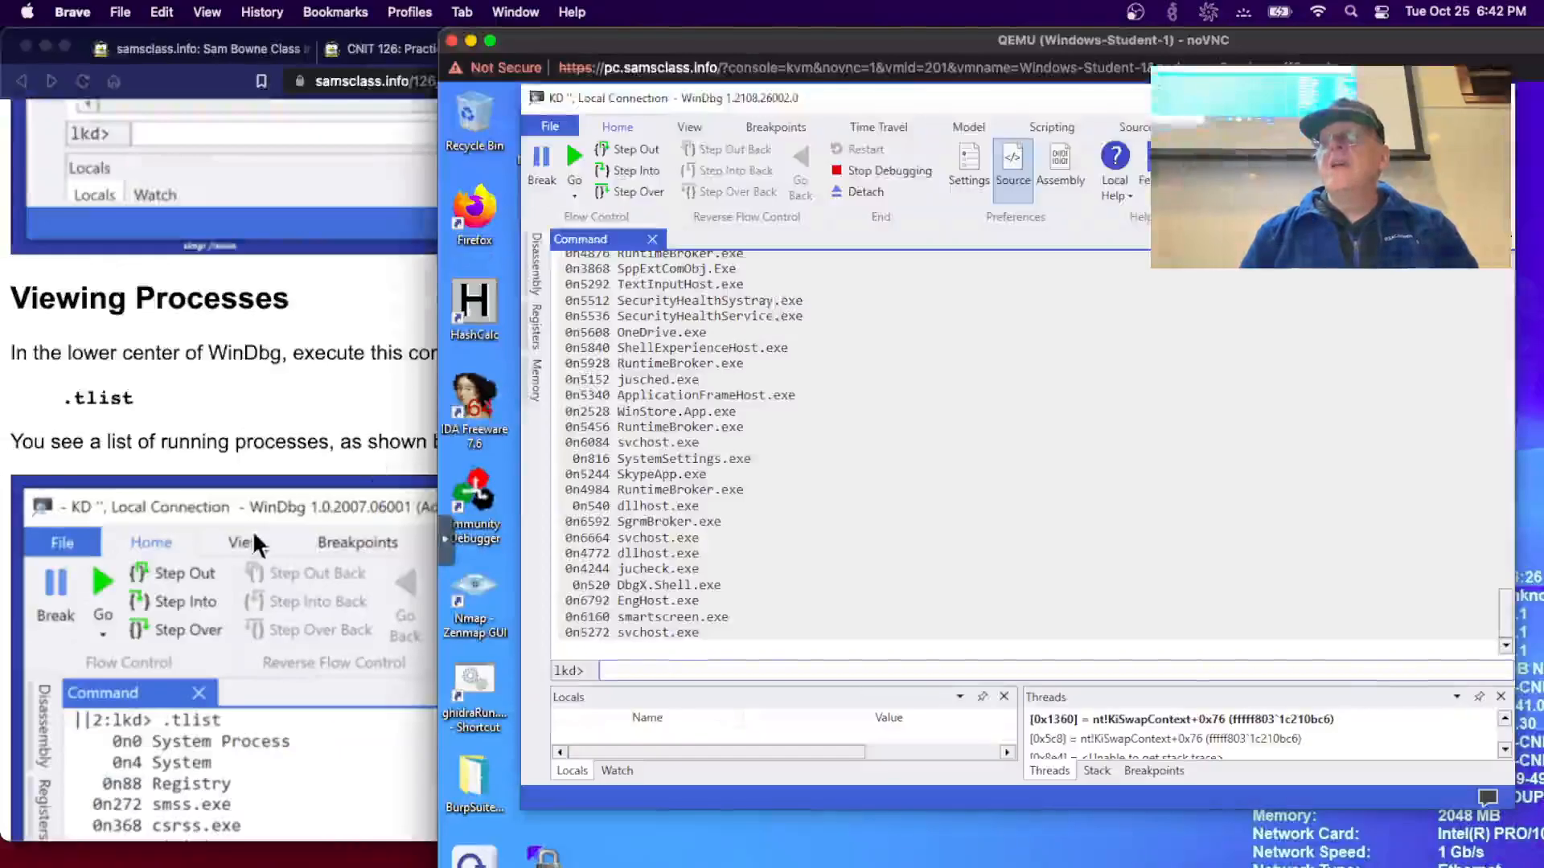
- Scroll the lab instructions down to the lsass.exe process step
{"action": "left_click", "coordinate": [251, 532]}
{"action": "scroll", "coordinate": [243, 531], "scroll_direction": "down", "scroll_amount": 3}
{"action": "scroll", "coordinate": [241, 523], "scroll_direction": "down", "scroll_amount": 10}
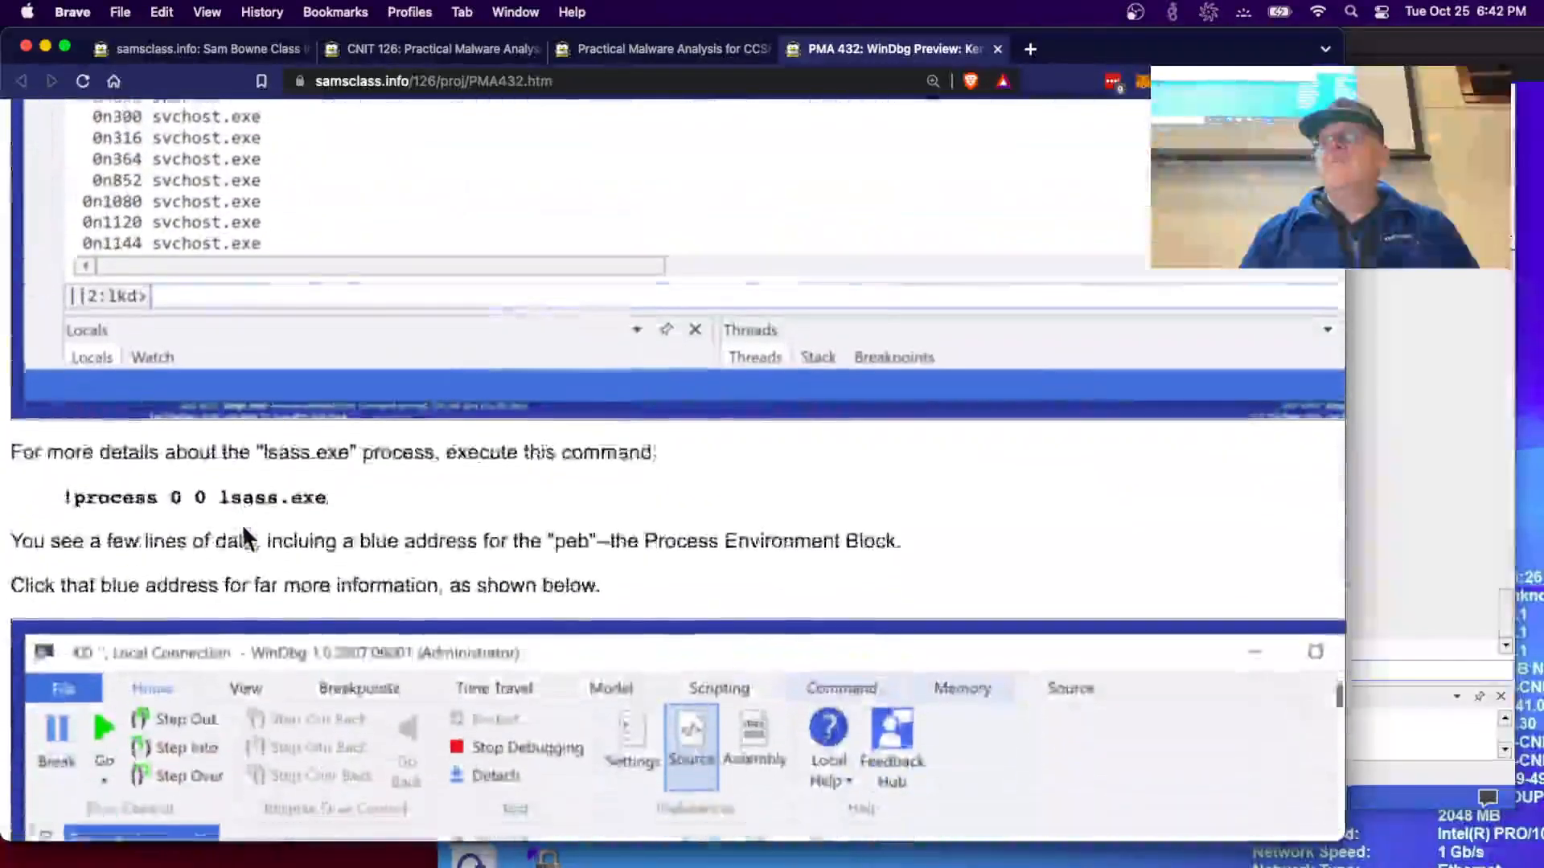
- Run !process 0 0 lsass.exe in WinDbg to list its Peb address and HandleCount
{"action": "left_click", "coordinate": [1447, 550]}
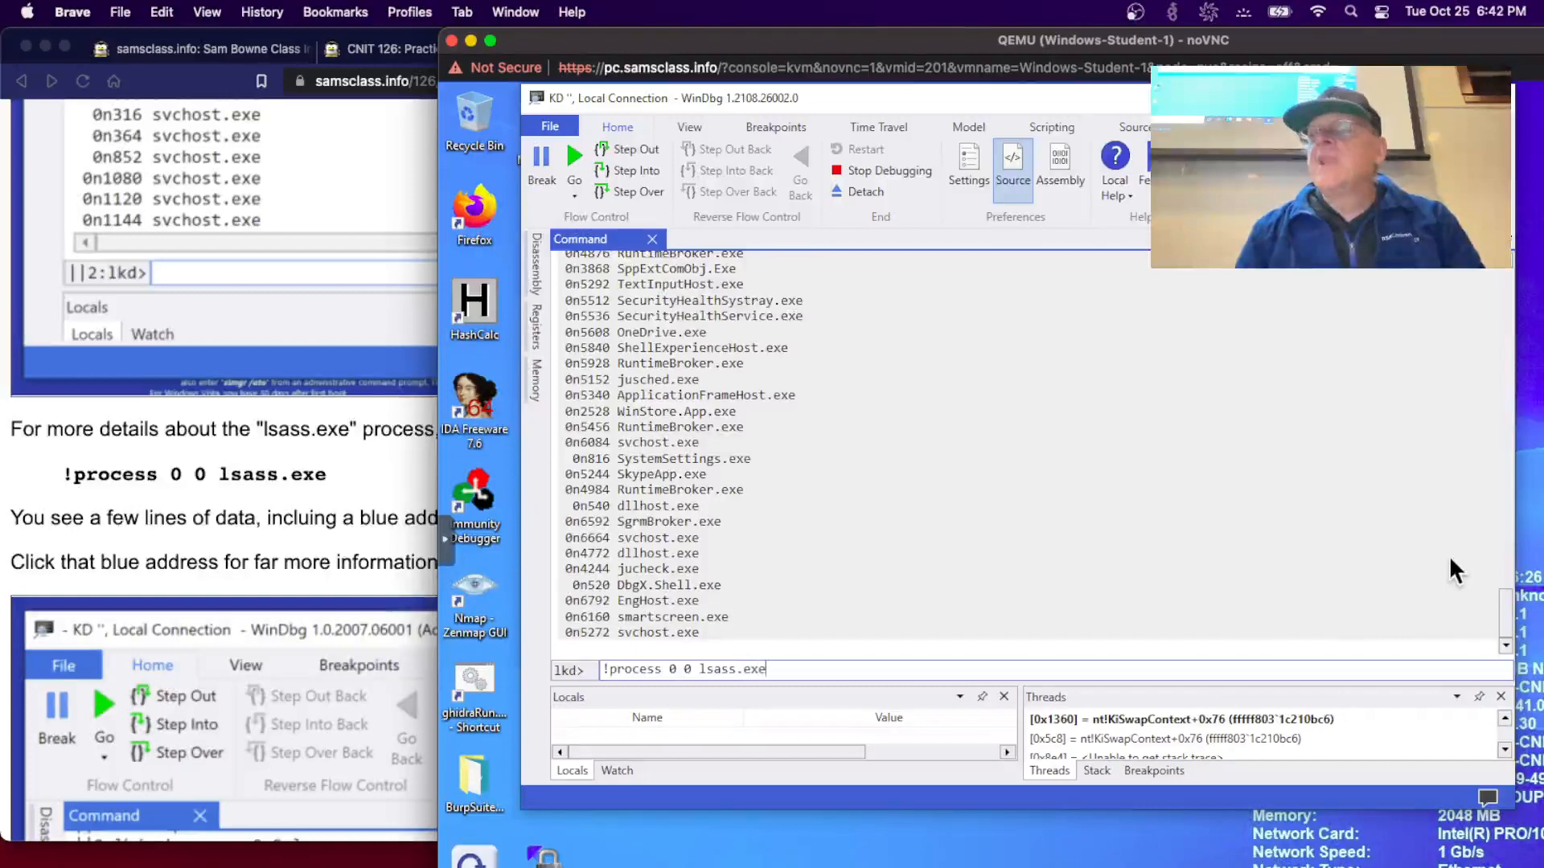
{"action": "key", "text": "Return"}
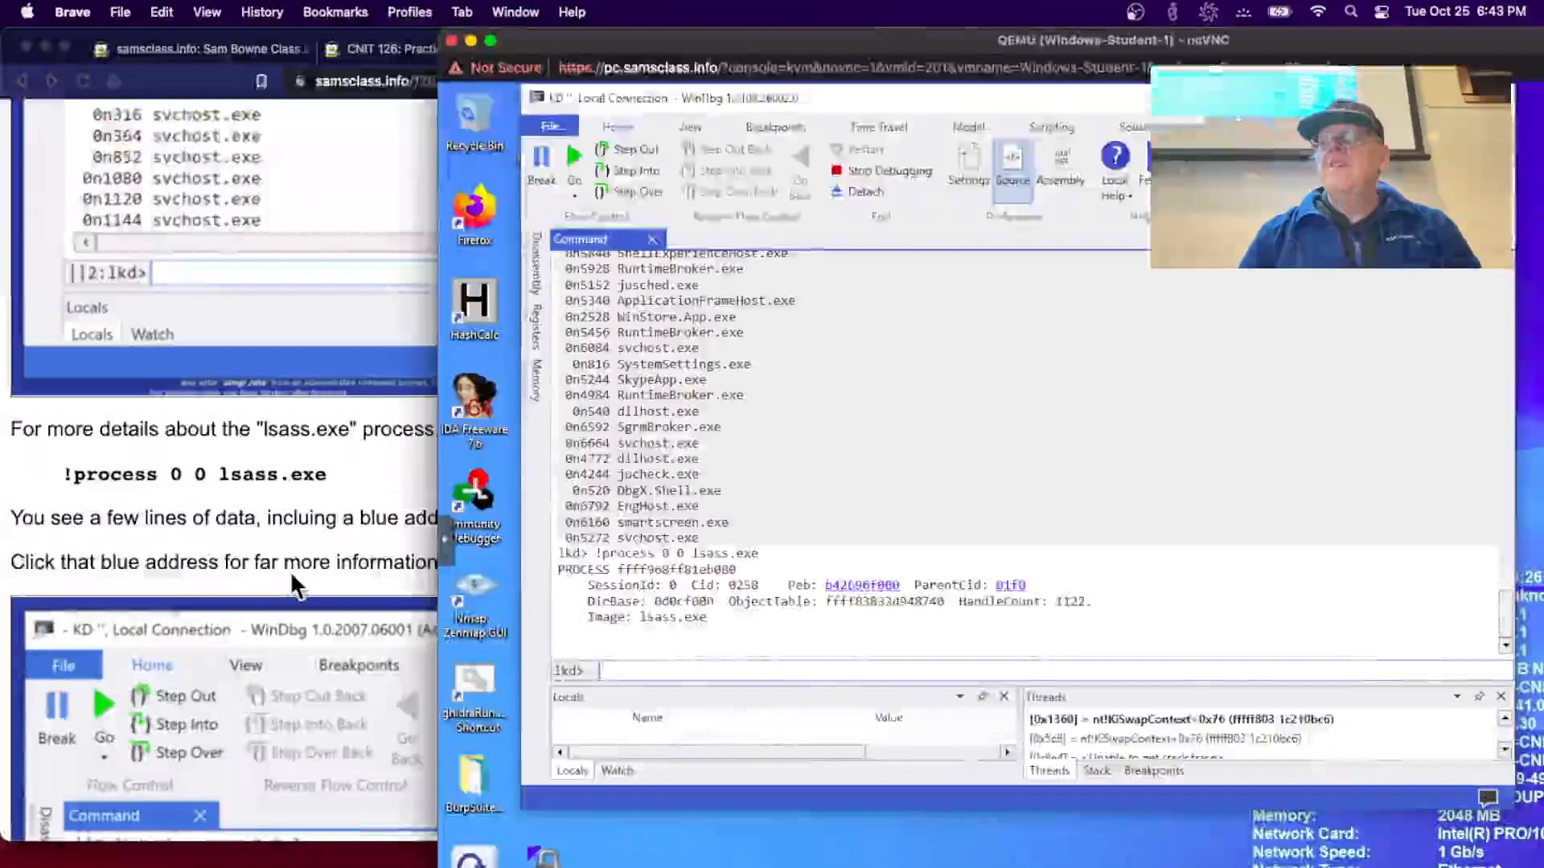
{"action": "left_click", "coordinate": [289, 570]}
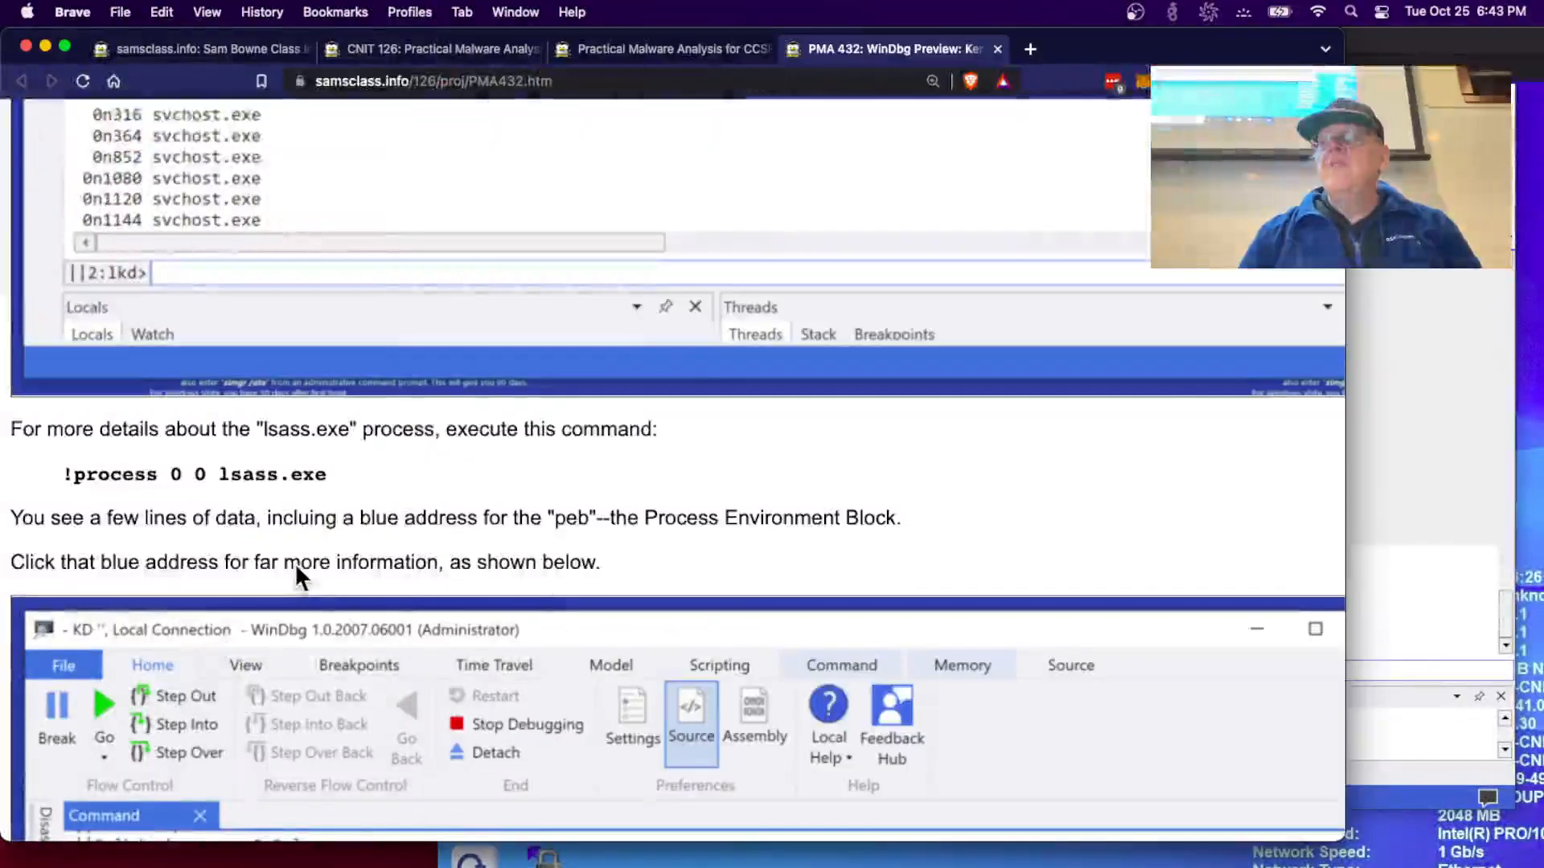
- Dump lsass.exe's full PEB by following the blue Peb link in the !process output
{"action": "scroll", "coordinate": [294, 563], "scroll_direction": "down", "scroll_amount": 1}
{"action": "left_click", "coordinate": [1438, 499]}
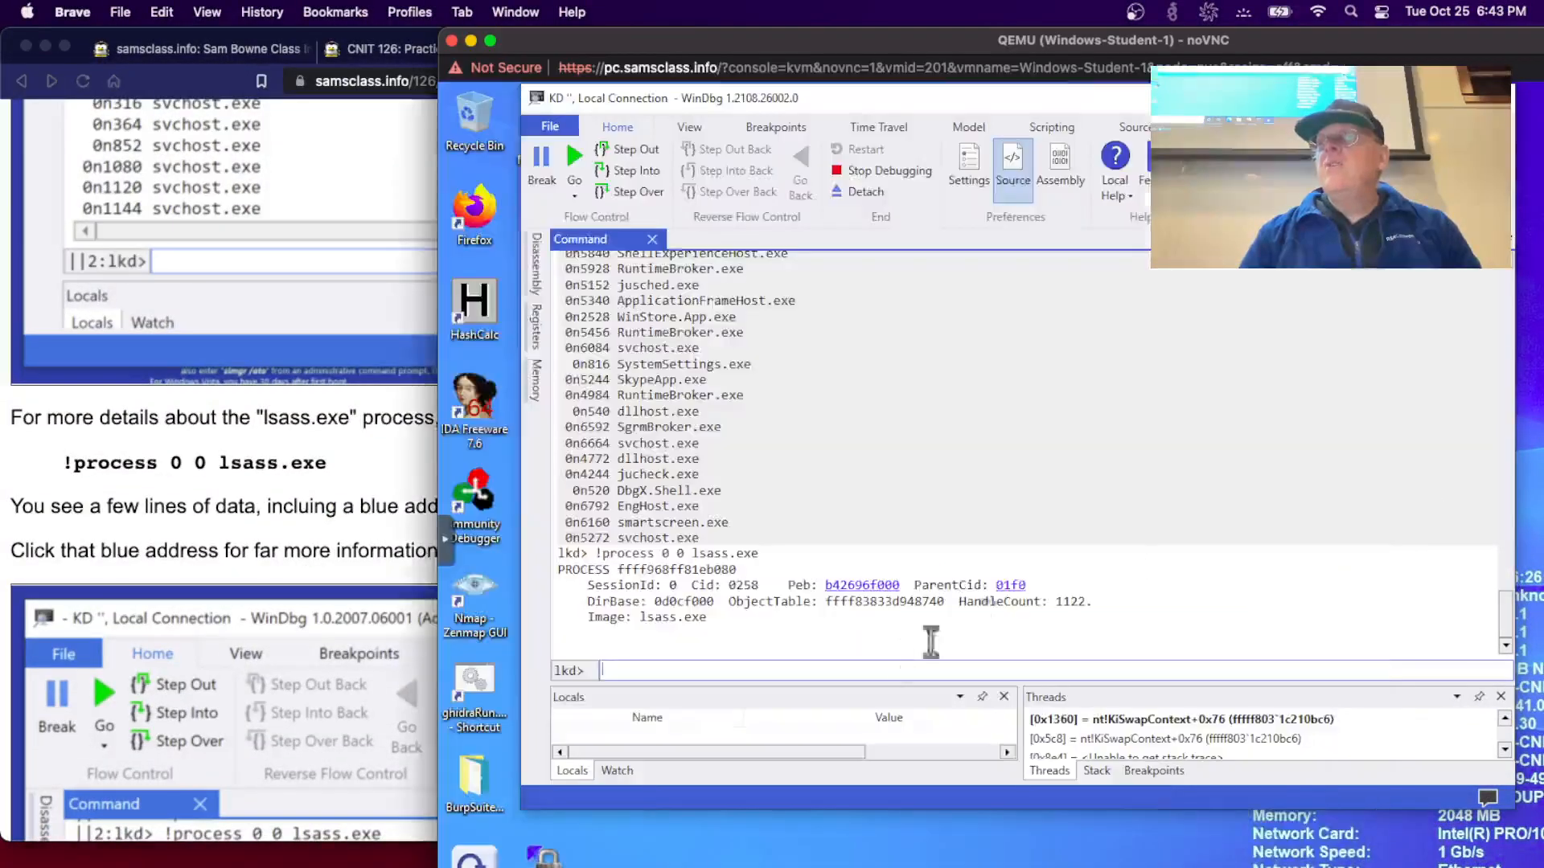
{"action": "left_click", "coordinate": [882, 589]}
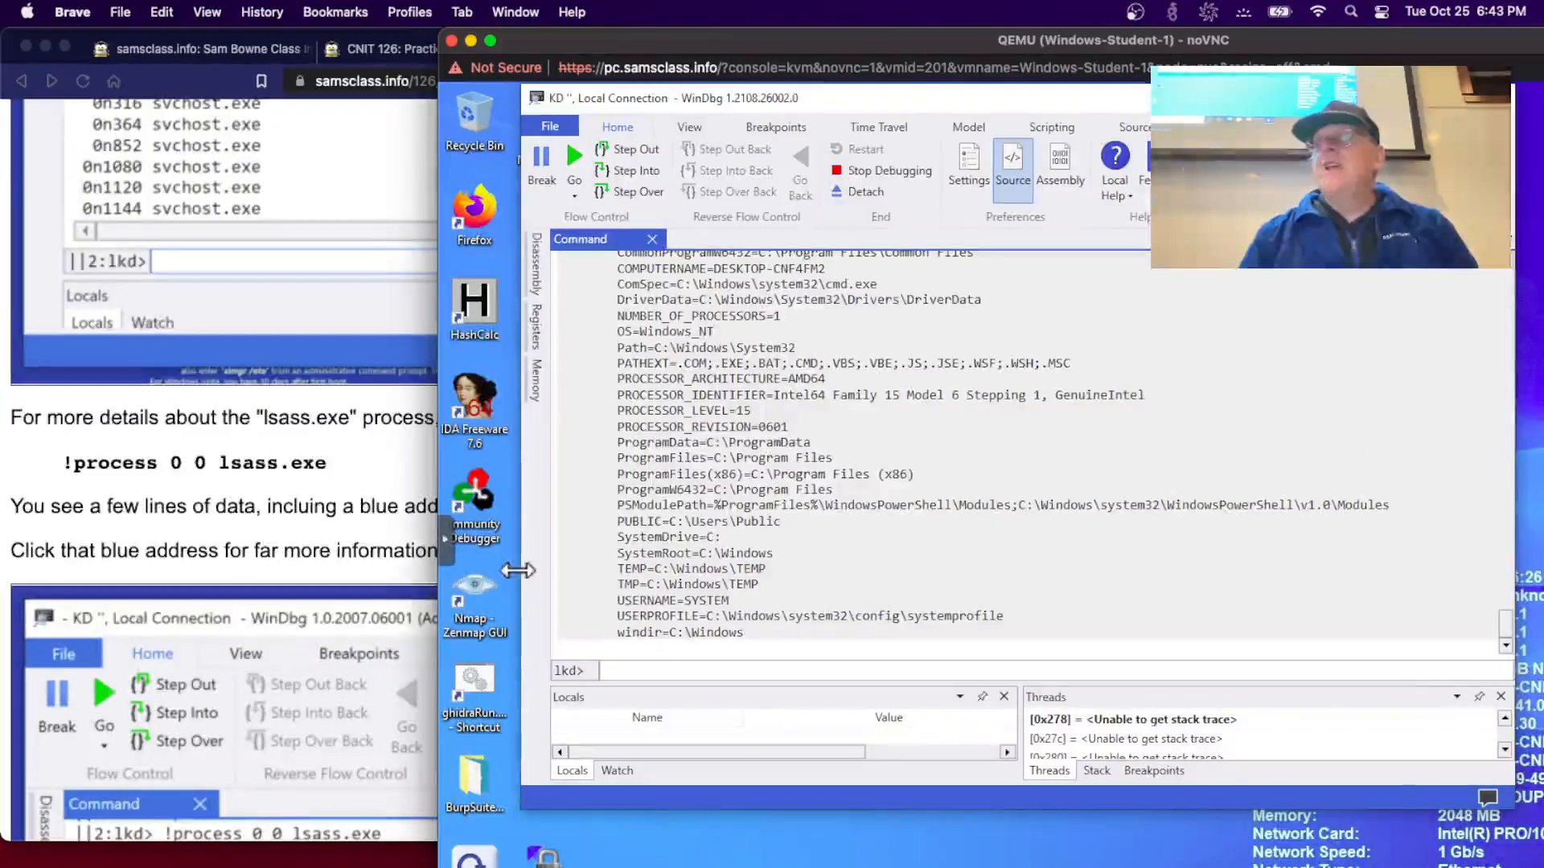
- Review the PEB environment variables against the lab page's expected module list
{"action": "scroll", "coordinate": [124, 484], "scroll_direction": "down", "scroll_amount": 10}
{"action": "scroll", "coordinate": [126, 488], "scroll_direction": "down", "scroll_amount": 3}
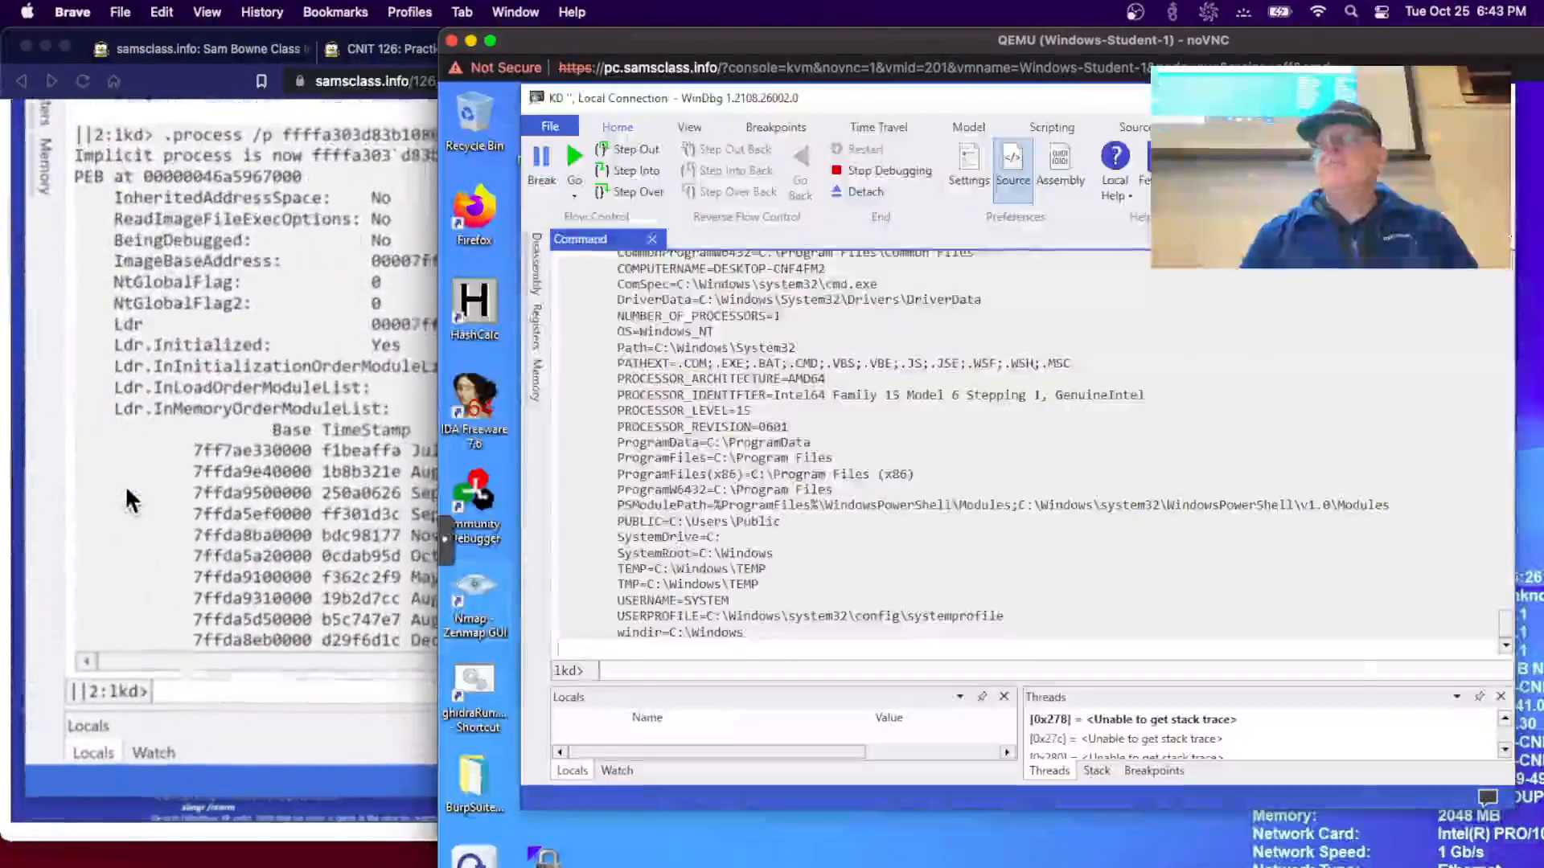
{"action": "left_click", "coordinate": [126, 489]}
{"action": "scroll", "coordinate": [126, 488], "scroll_direction": "down", "scroll_amount": 2}
{"action": "scroll", "coordinate": [127, 488], "scroll_direction": "up", "scroll_amount": 3}
{"action": "scroll", "coordinate": [126, 488], "scroll_direction": "up", "scroll_amount": 1}
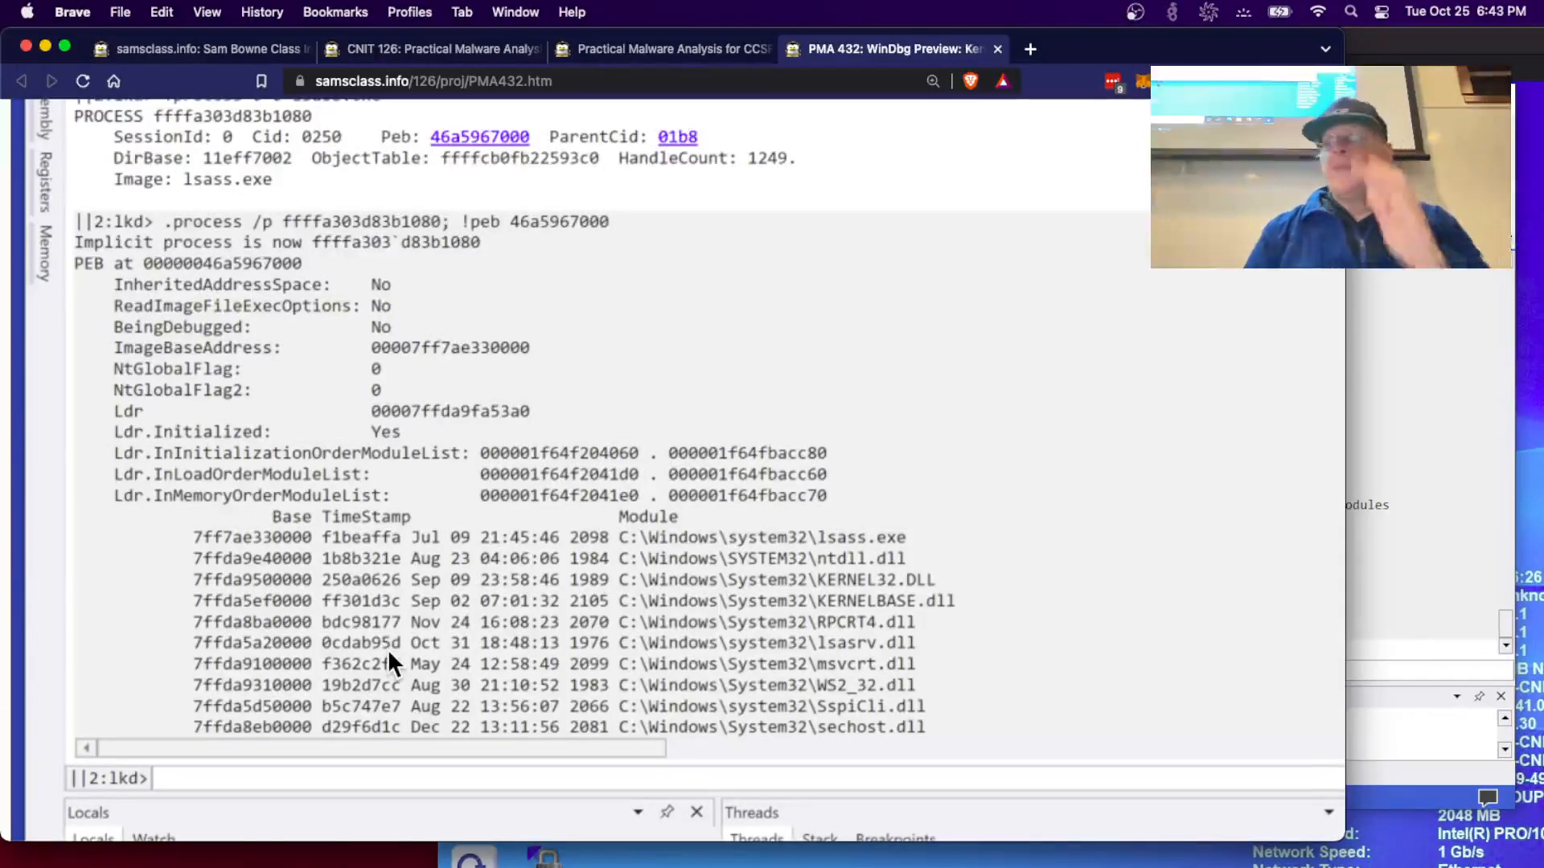
{"action": "scroll", "coordinate": [389, 656], "scroll_direction": "down", "scroll_amount": 10}
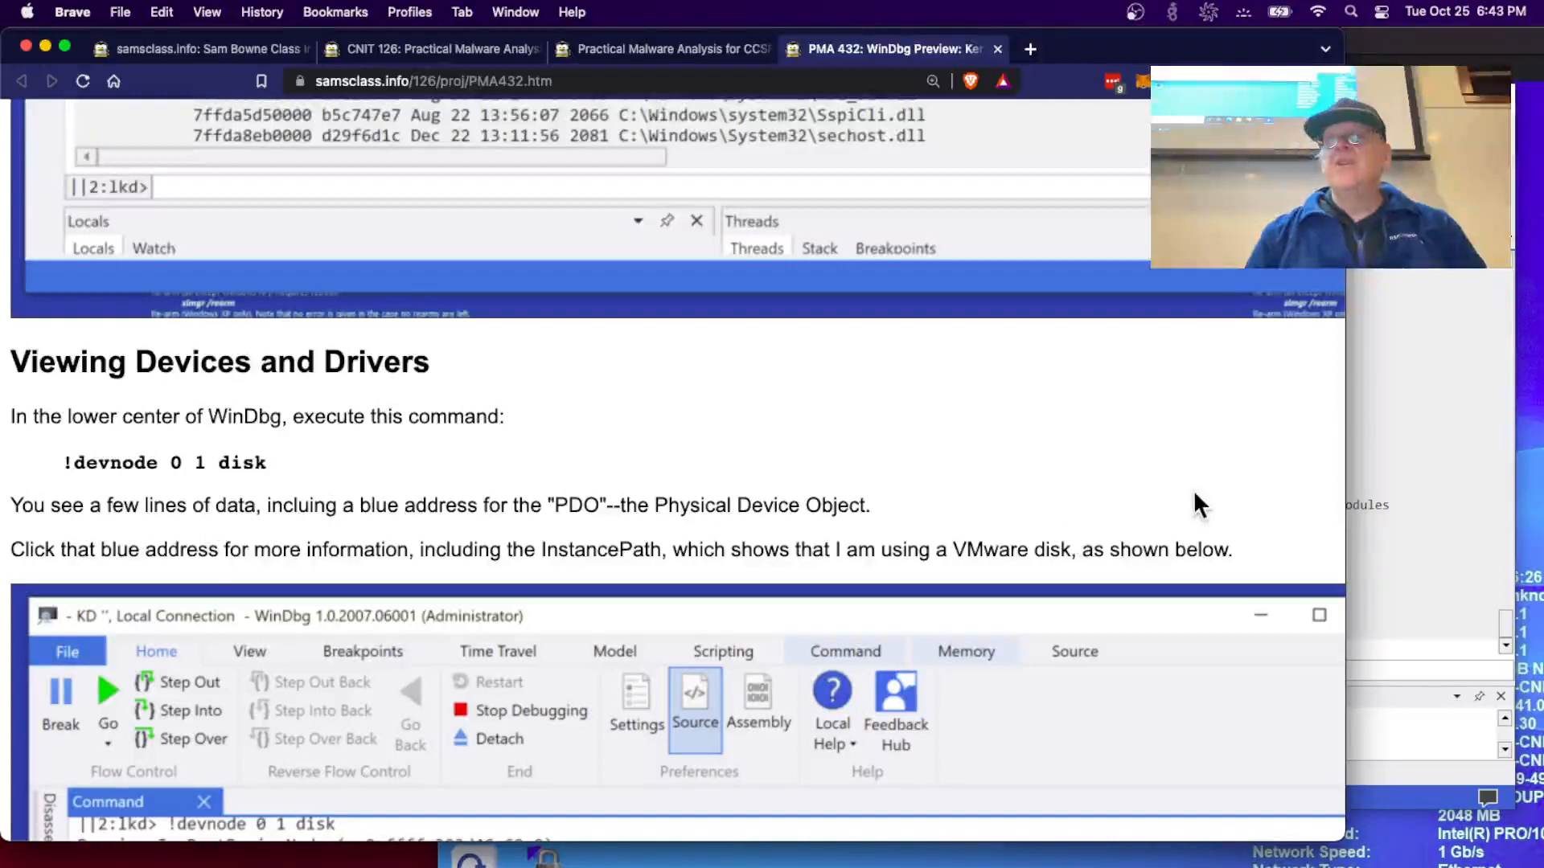
- Run !devnode 0 1 disk in WinDbg, revealing the Red Hat VirtIO disk instance path
{"action": "left_click", "coordinate": [1403, 566]}
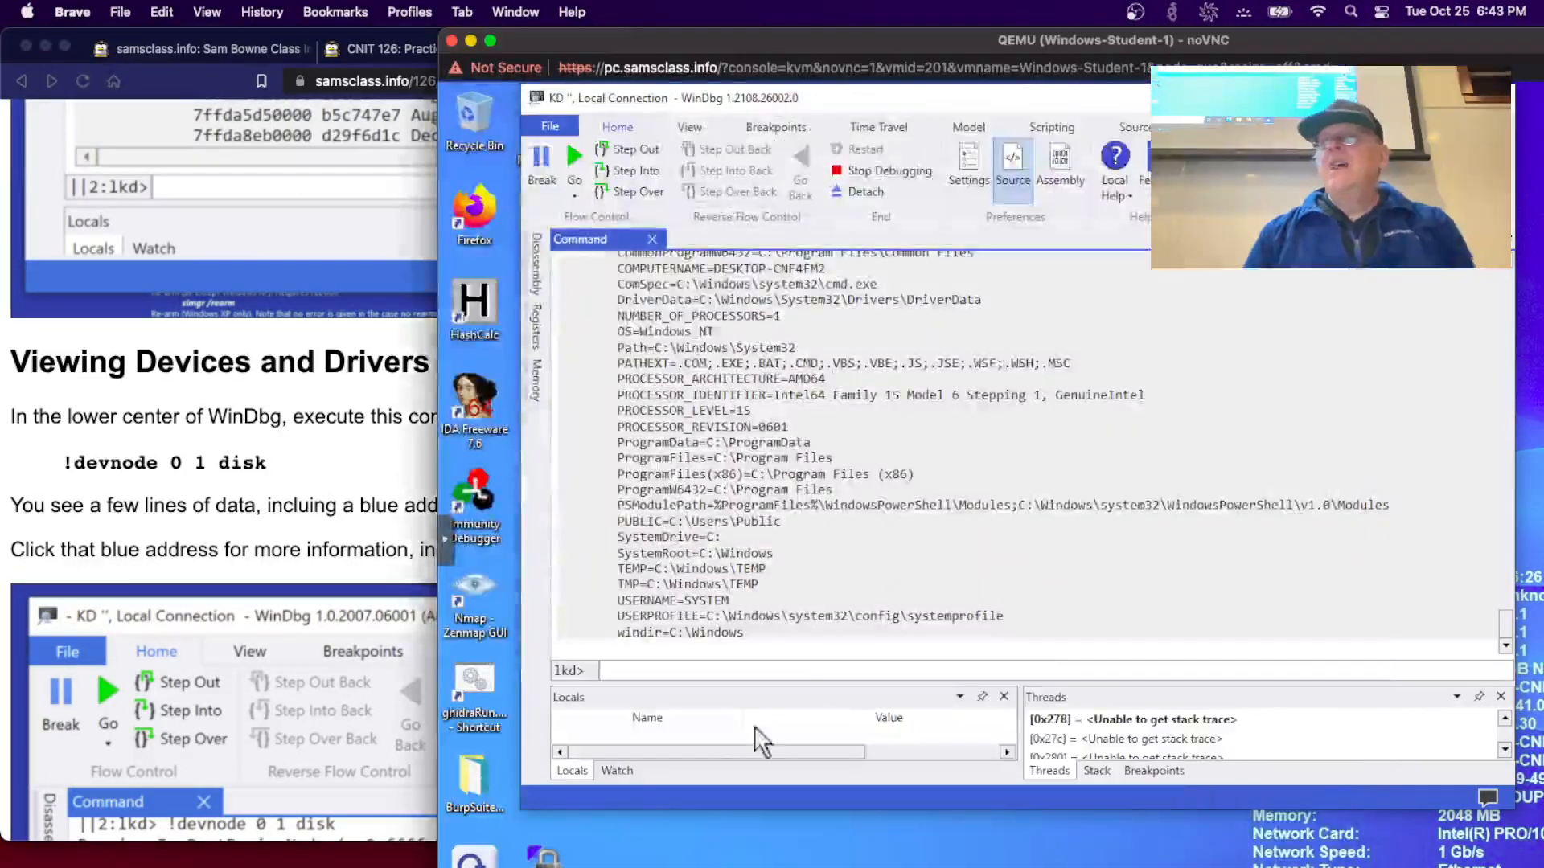
{"action": "left_click", "coordinate": [683, 667]}
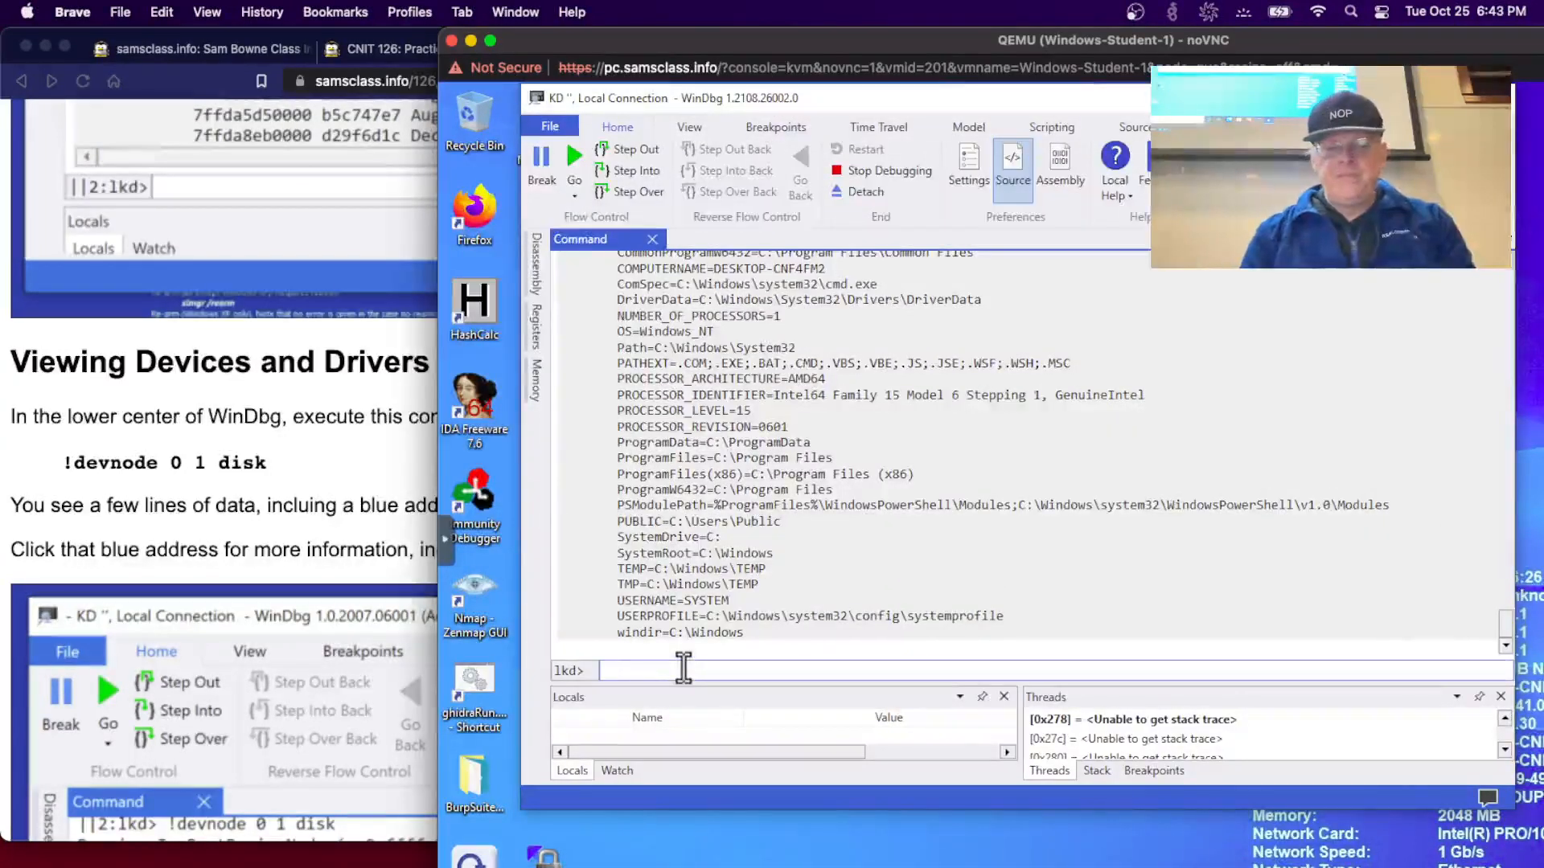
{"action": "type", "text": "!devnot"}
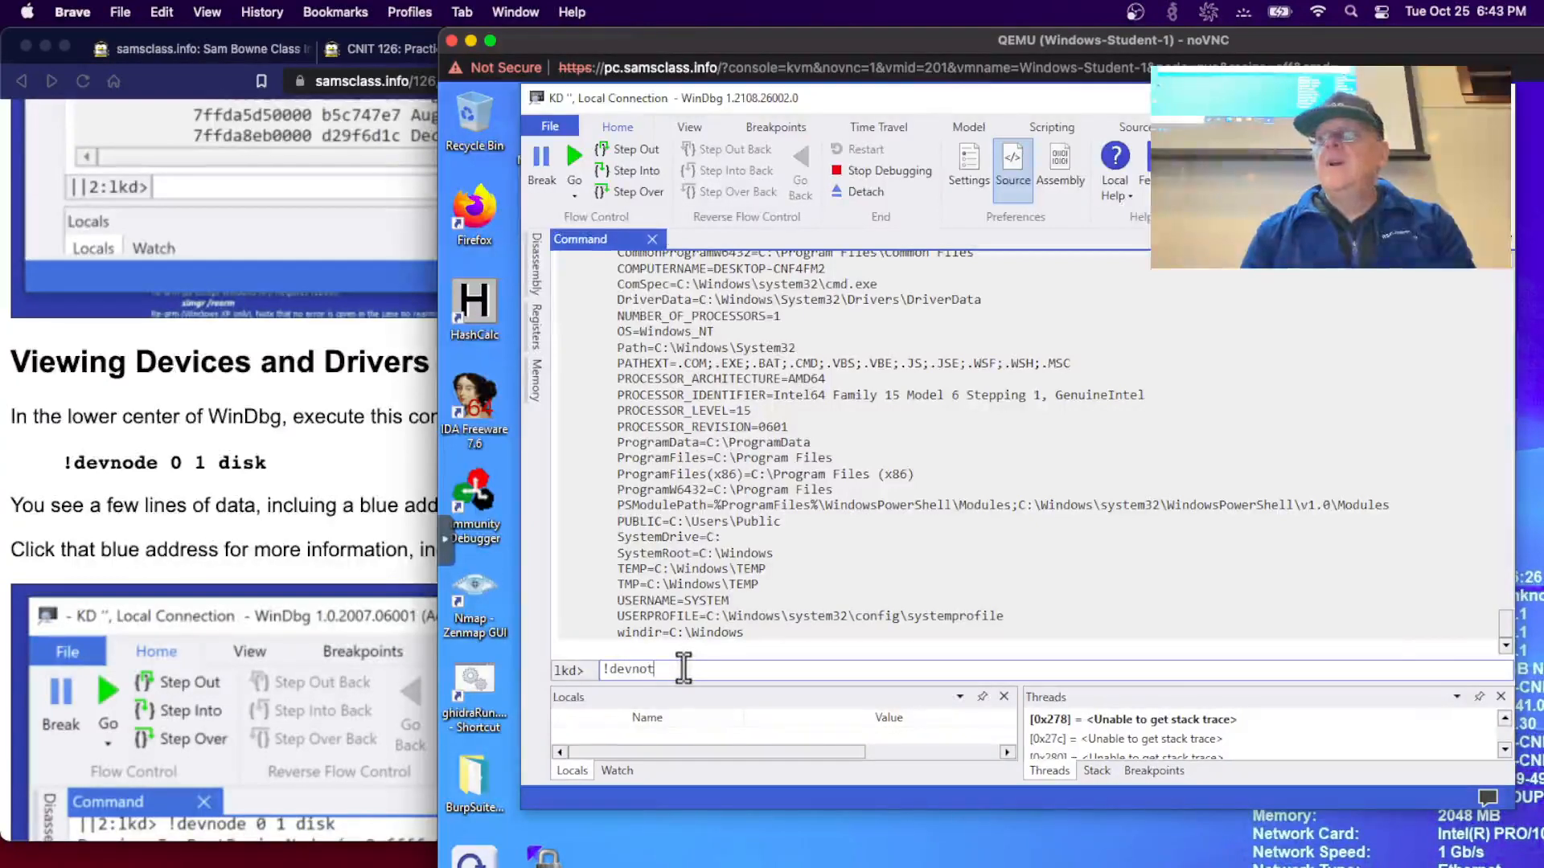
{"action": "key", "text": "BackSpace"}
{"action": "key", "text": "BackSpace"}
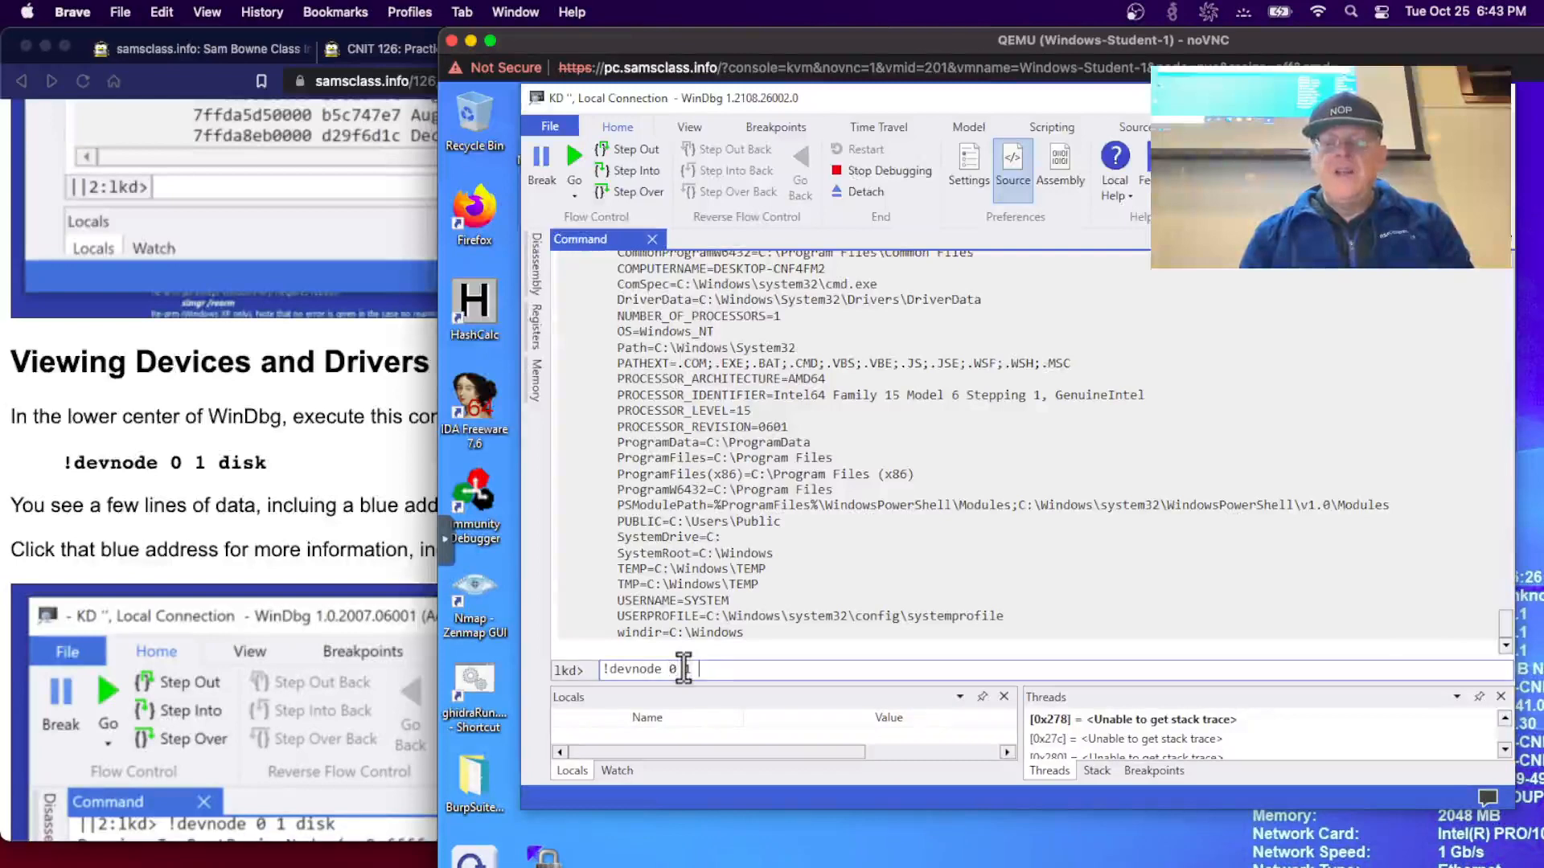
{"action": "type", "text": "disk"}
{"action": "key", "text": "Return"}
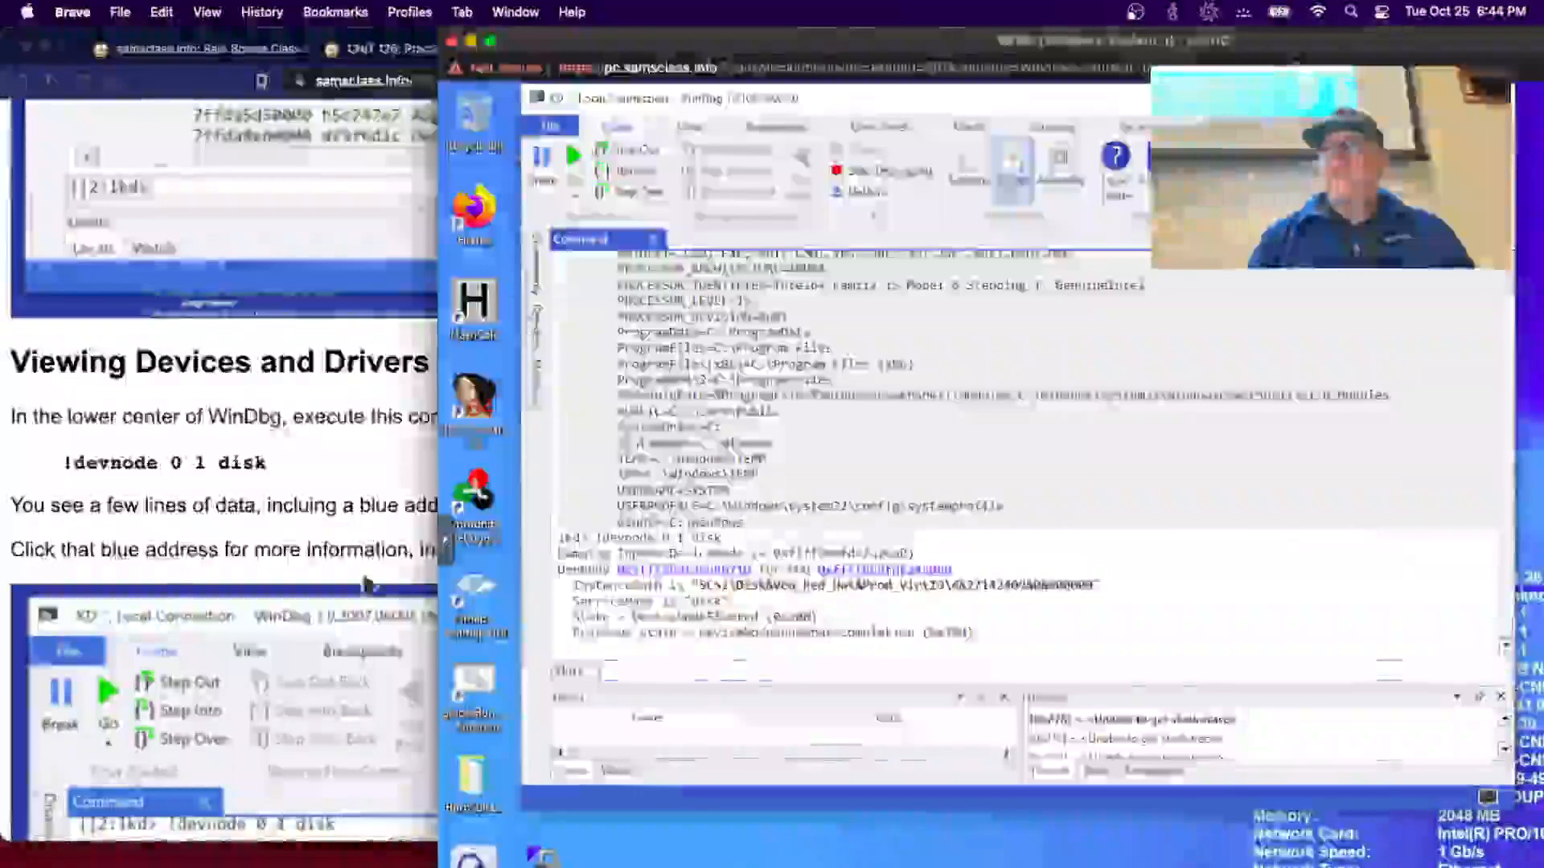
{"action": "left_click", "coordinate": [365, 578]}
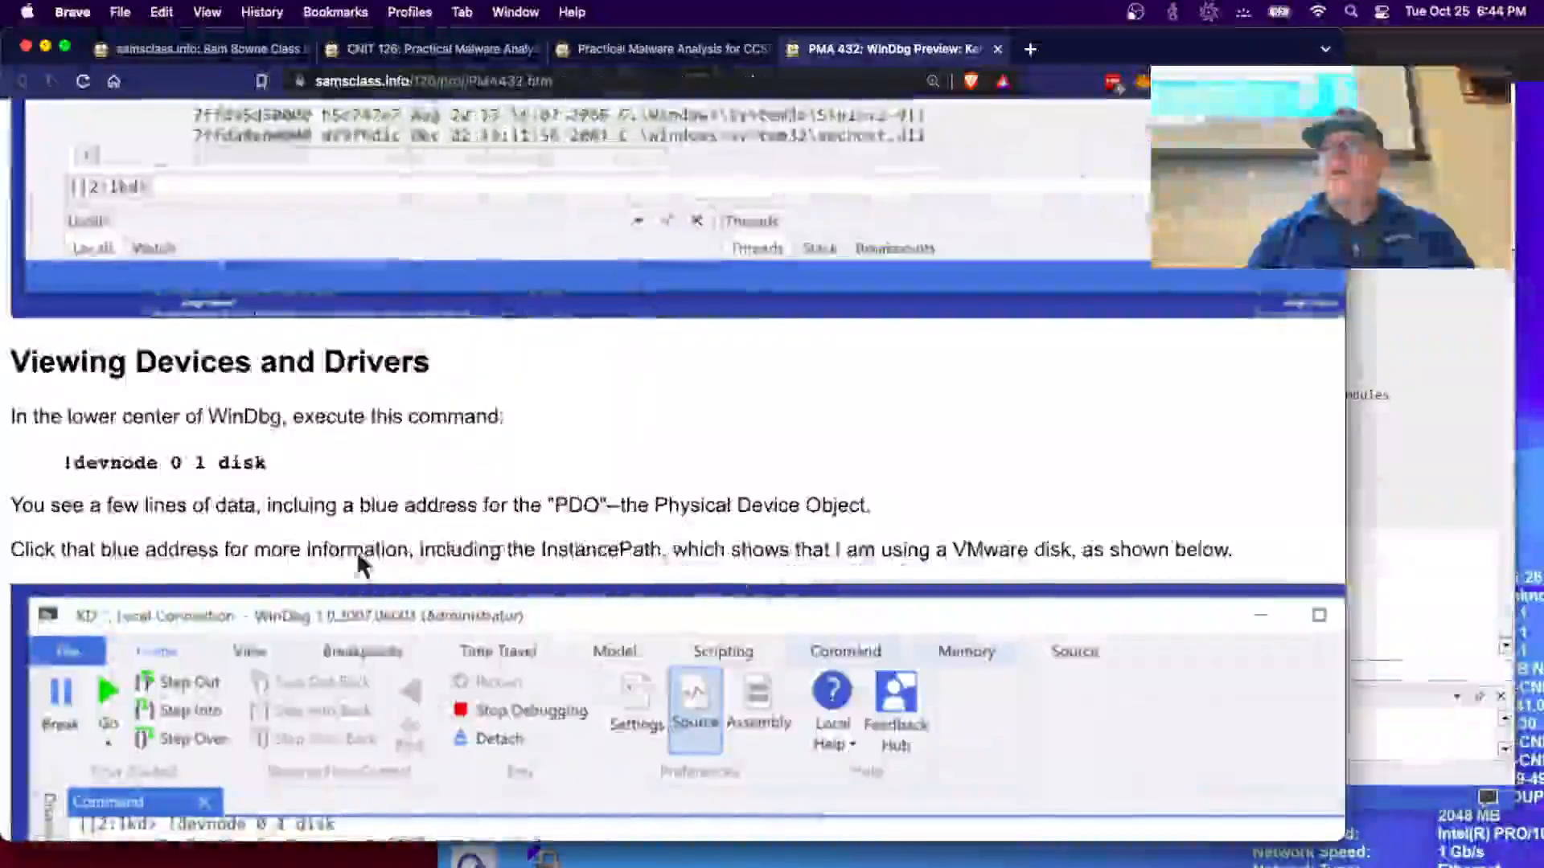
- Read the lab's Disabling Debugging (bcdedit /debug off) and References sections, then return to the VM console
{"action": "scroll", "coordinate": [359, 558], "scroll_direction": "down", "scroll_amount": 10}
{"action": "scroll", "coordinate": [359, 559], "scroll_direction": "up", "scroll_amount": 5}
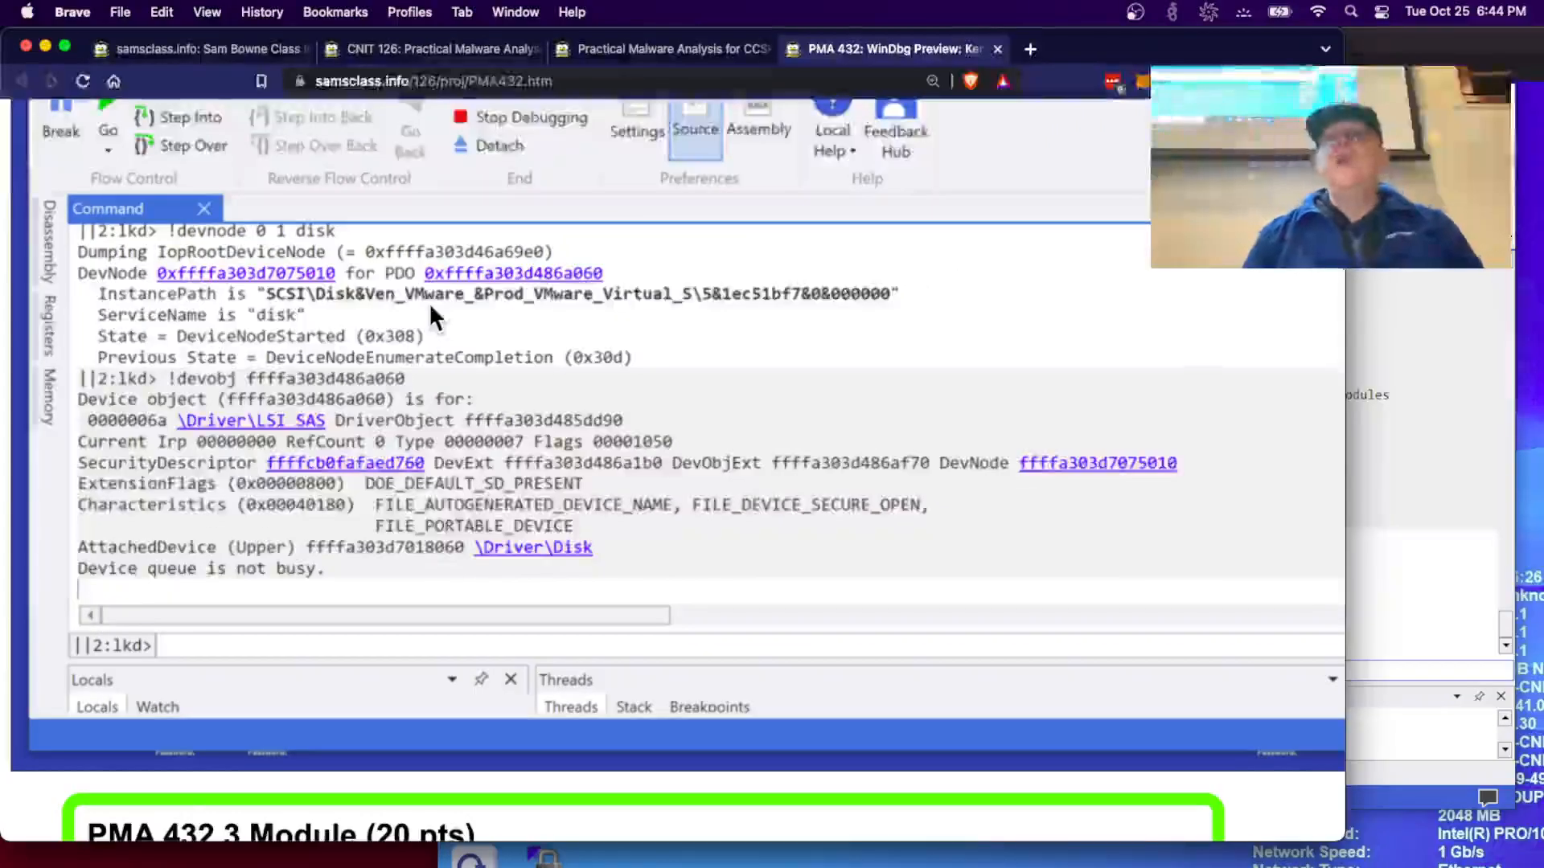
{"action": "scroll", "coordinate": [431, 308], "scroll_direction": "down", "scroll_amount": 5}
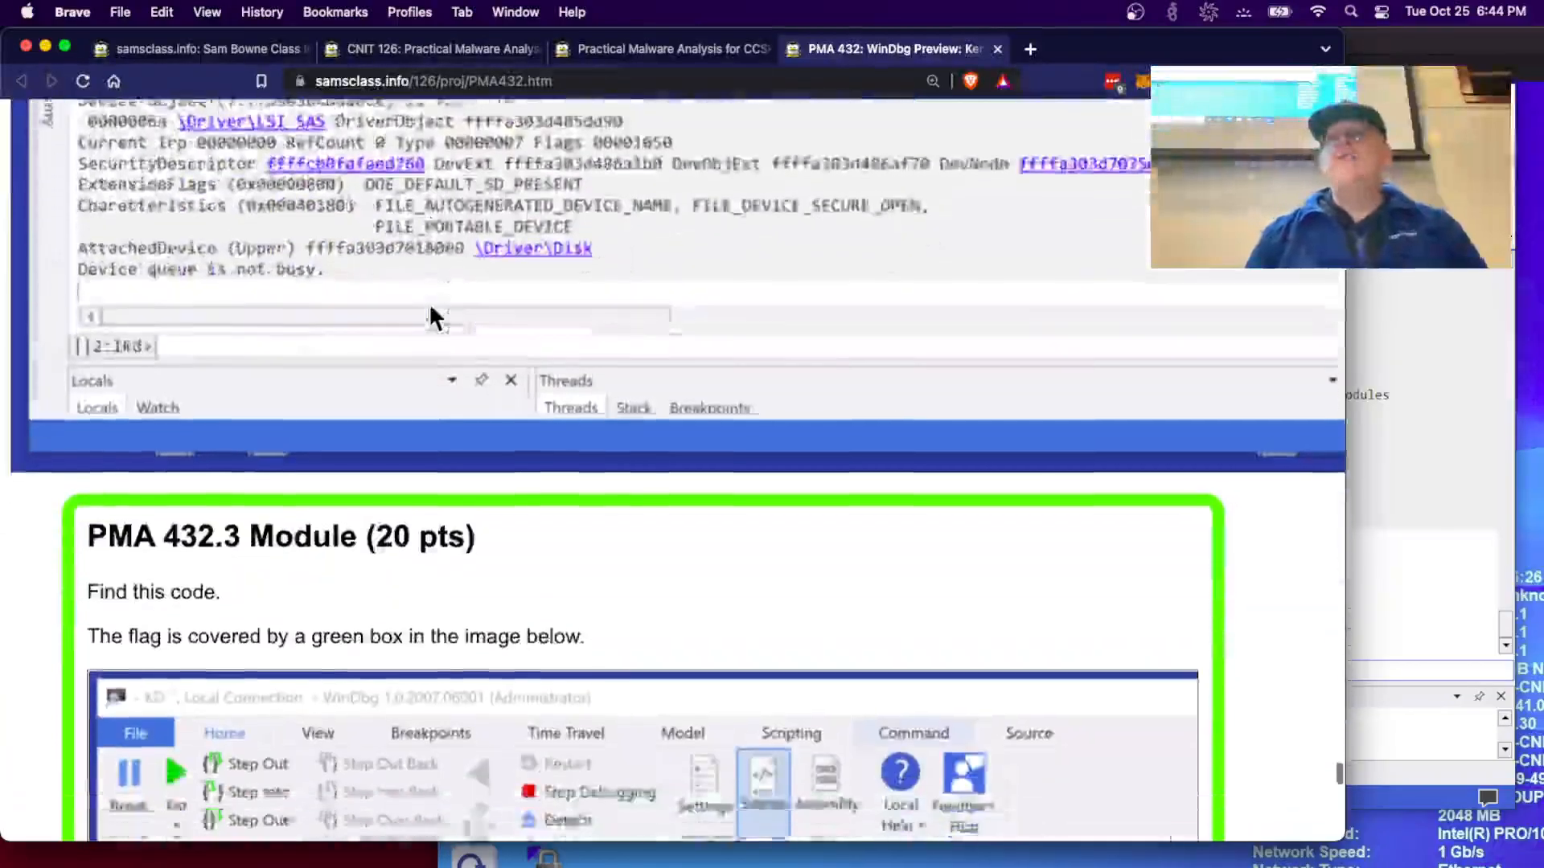
{"action": "scroll", "coordinate": [431, 308], "scroll_direction": "down", "scroll_amount": 12}
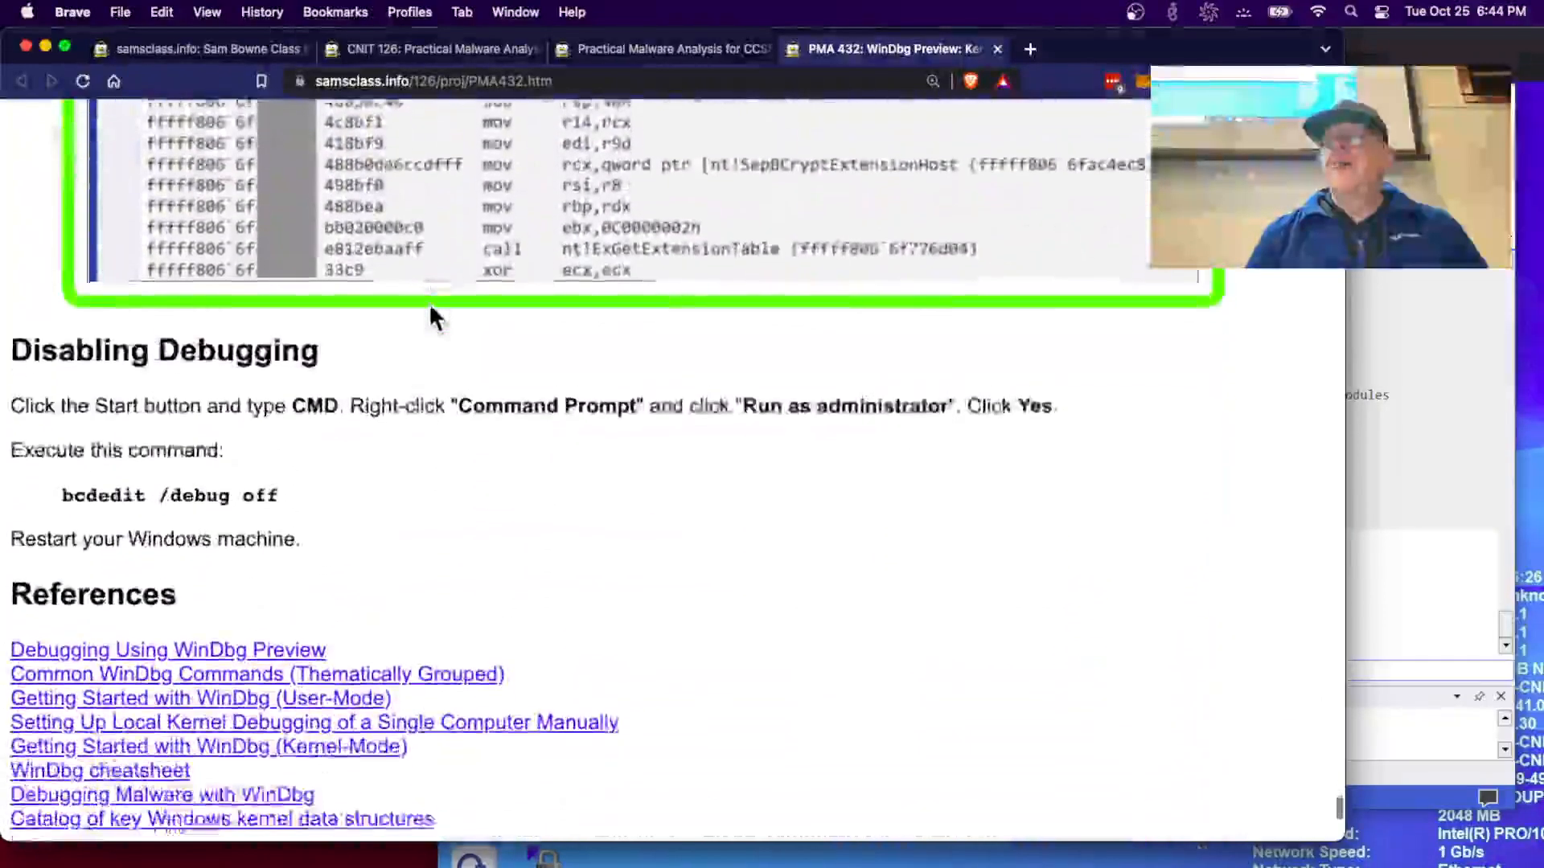
{"action": "scroll", "coordinate": [429, 307], "scroll_direction": "down", "scroll_amount": 2}
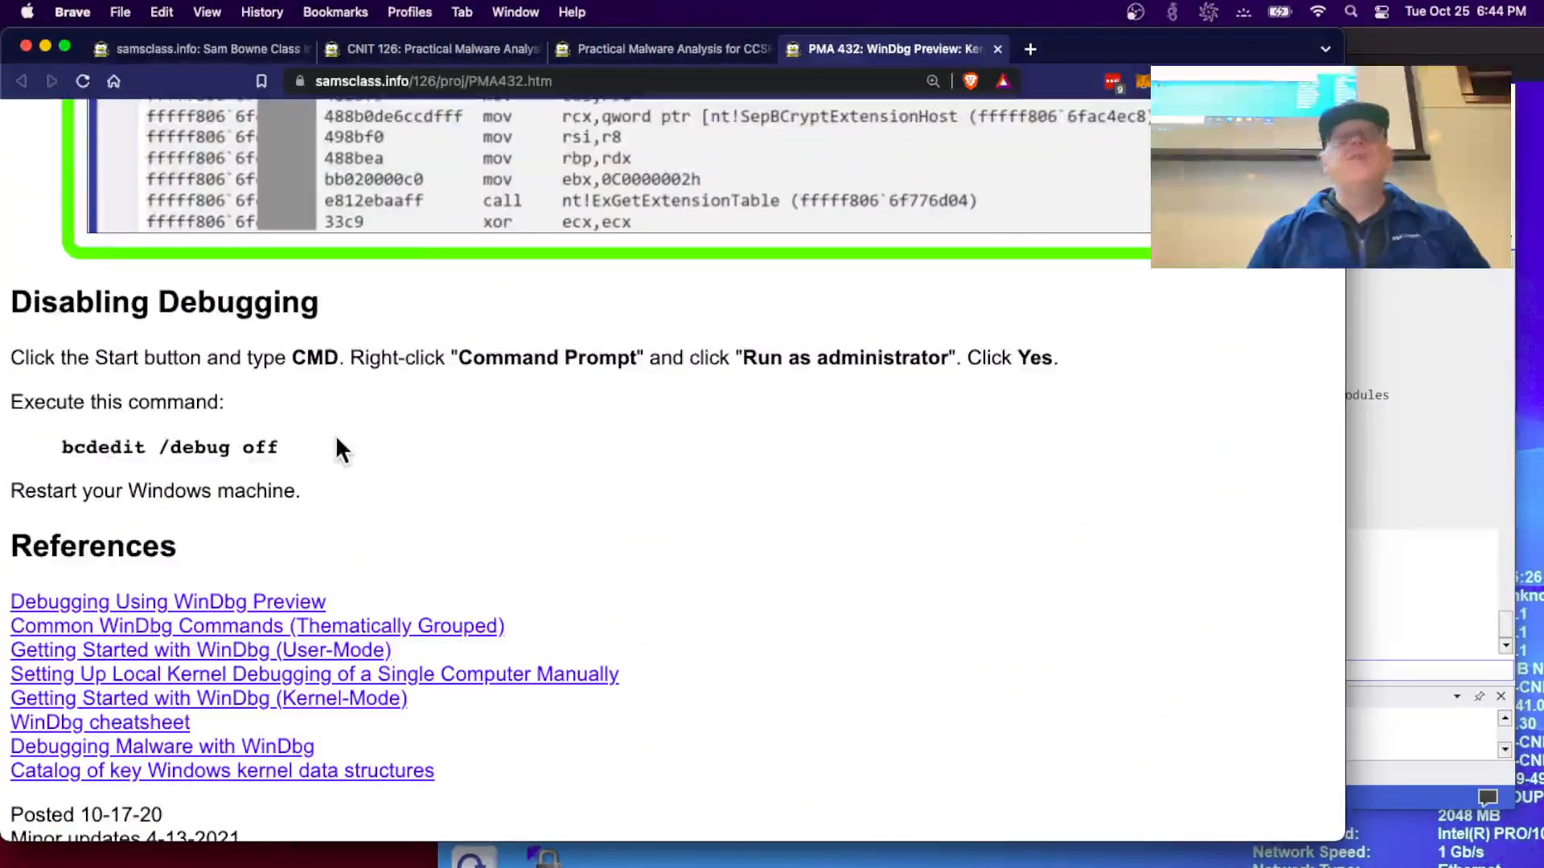
{"action": "scroll", "coordinate": [337, 438], "scroll_direction": "down", "scroll_amount": 2}
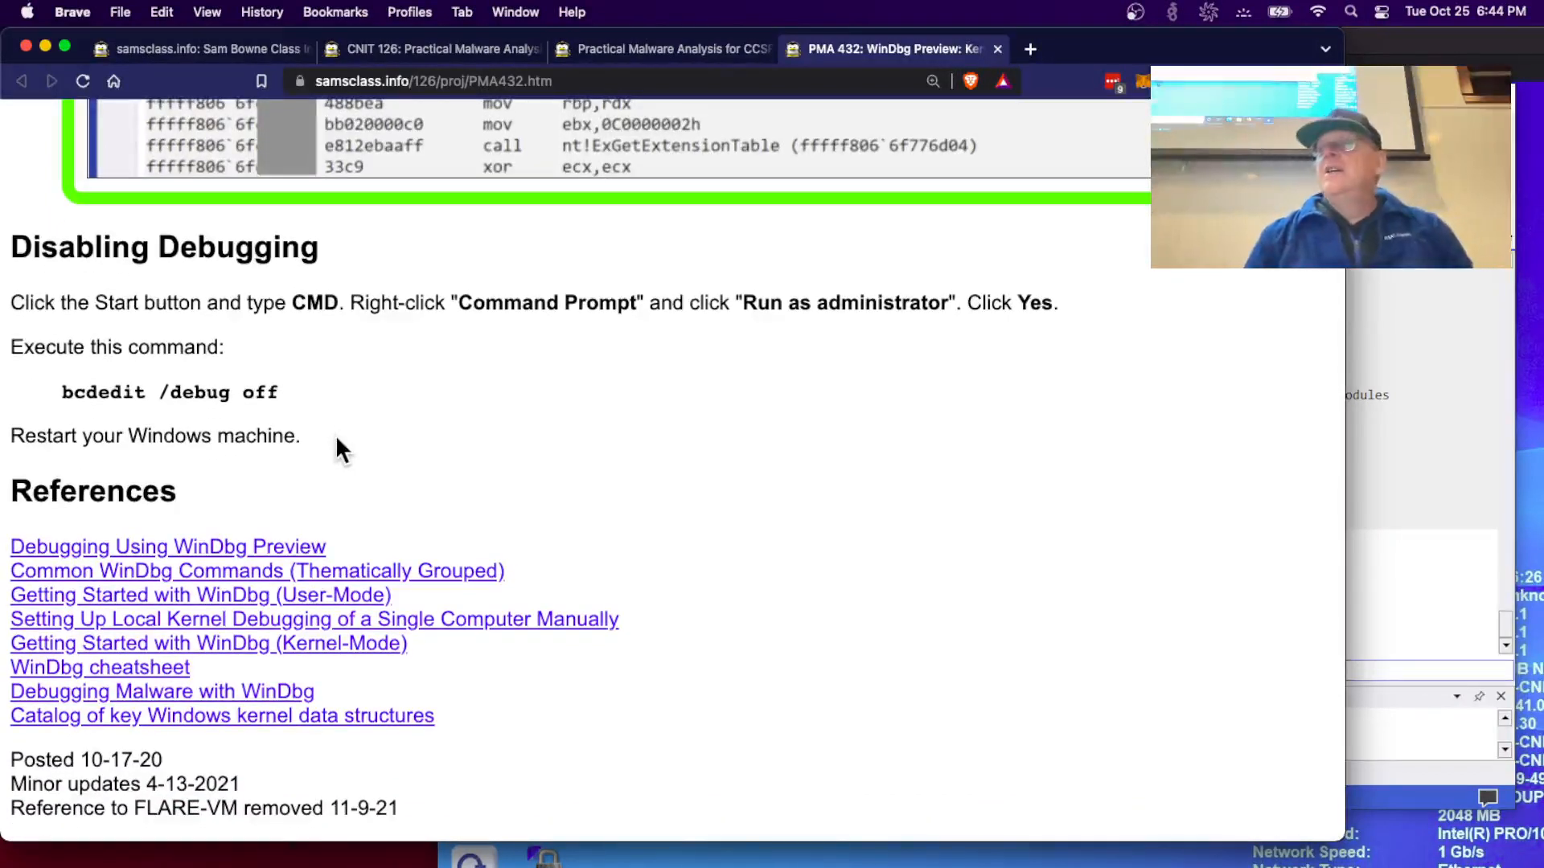
{"action": "left_click", "coordinate": [1402, 495]}
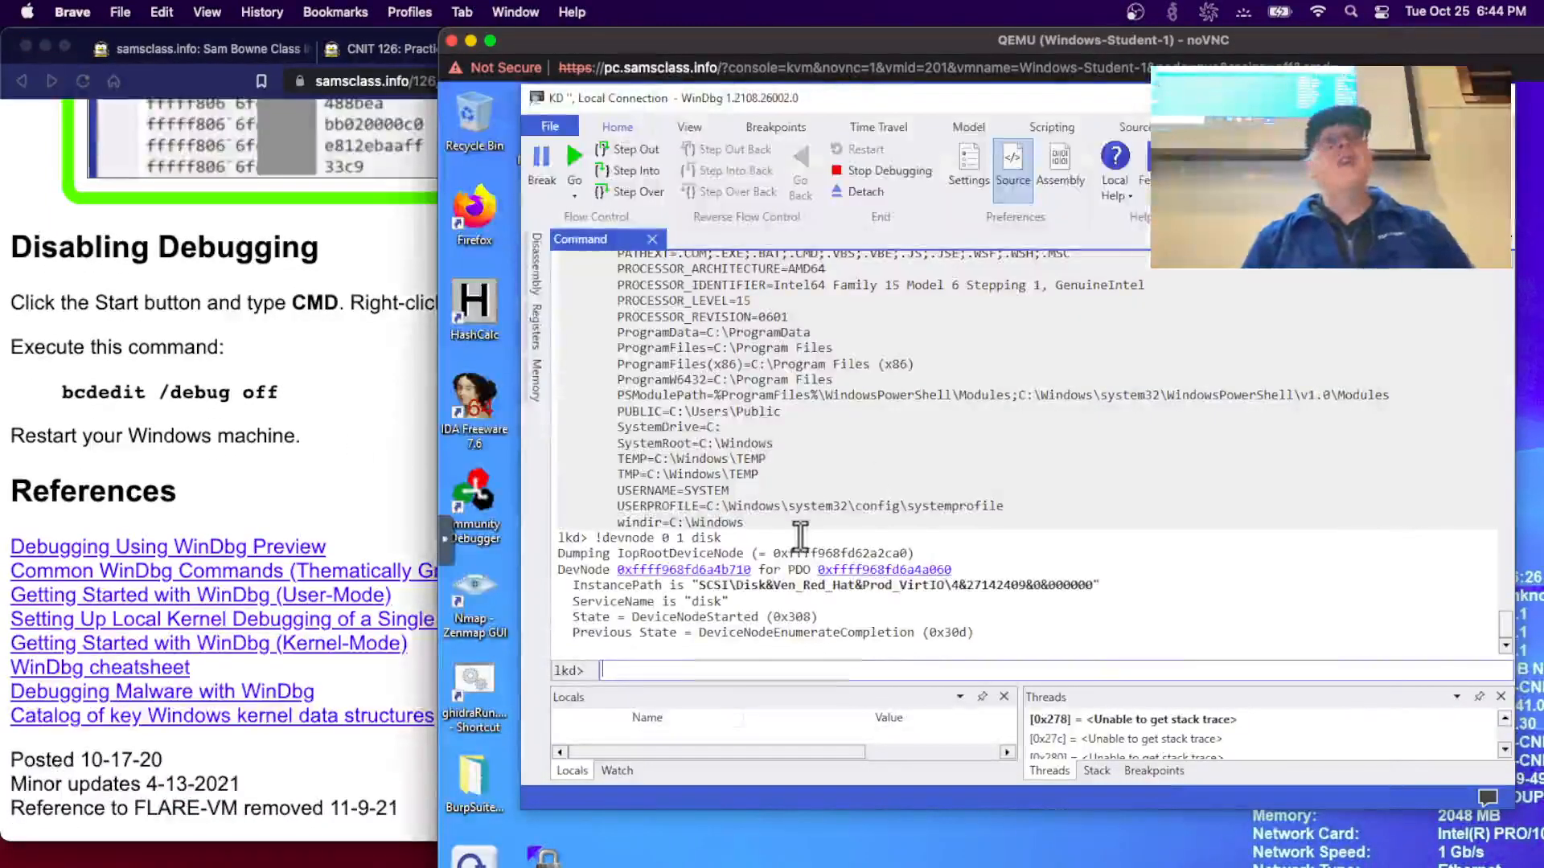